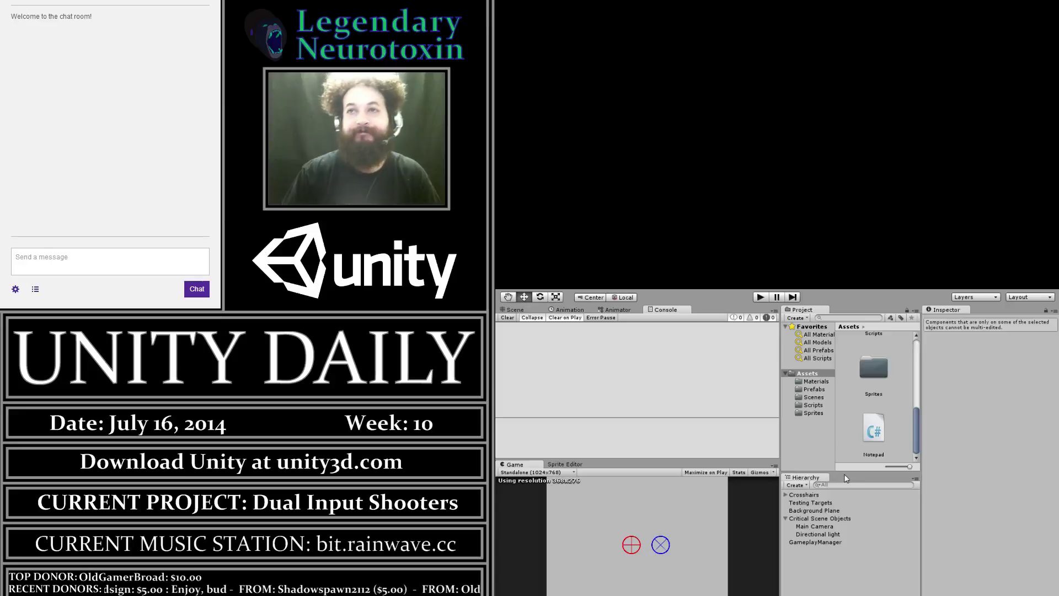
Open Notepad.cs from the Project panel in MonoDevelop and close its duplicate tab
left_click(891, 431)
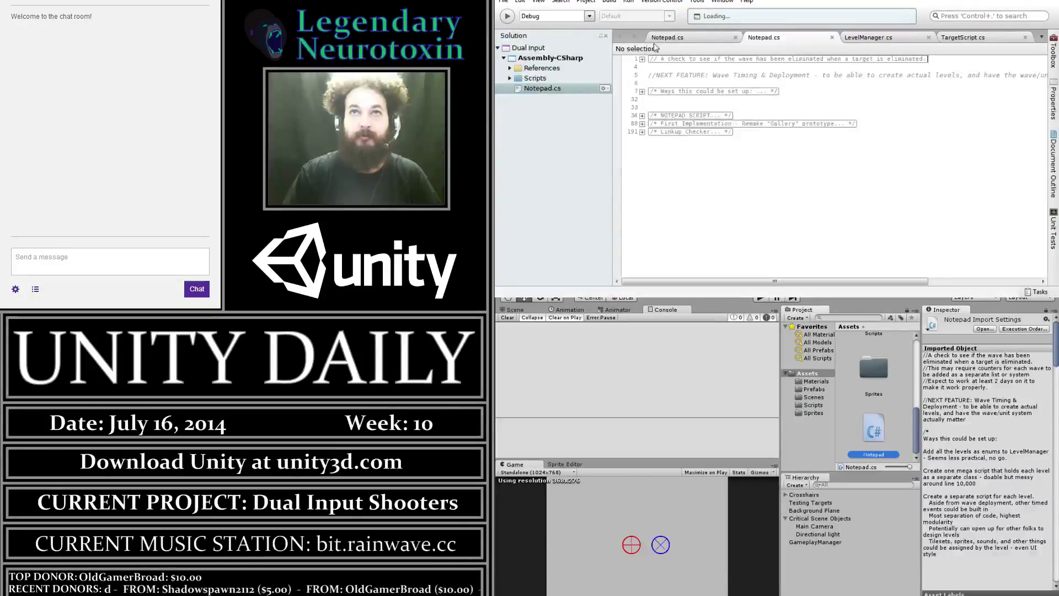
left_click(832, 37)
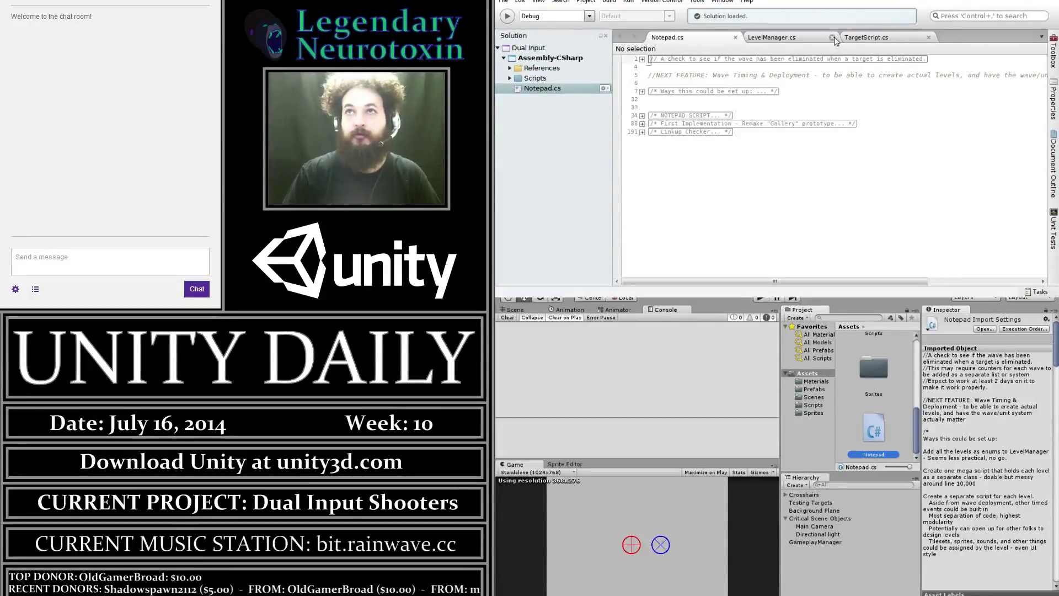
Expand Notepad.cs's folded opening comment on line 1, then switch to LevelManager.cs
left_click(643, 59)
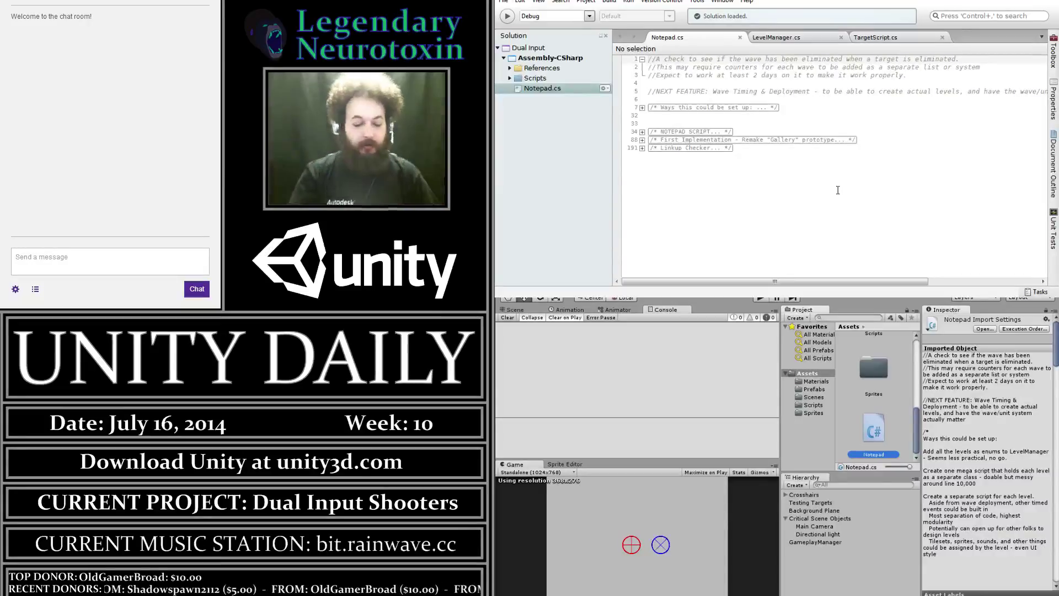
left_click(776, 37)
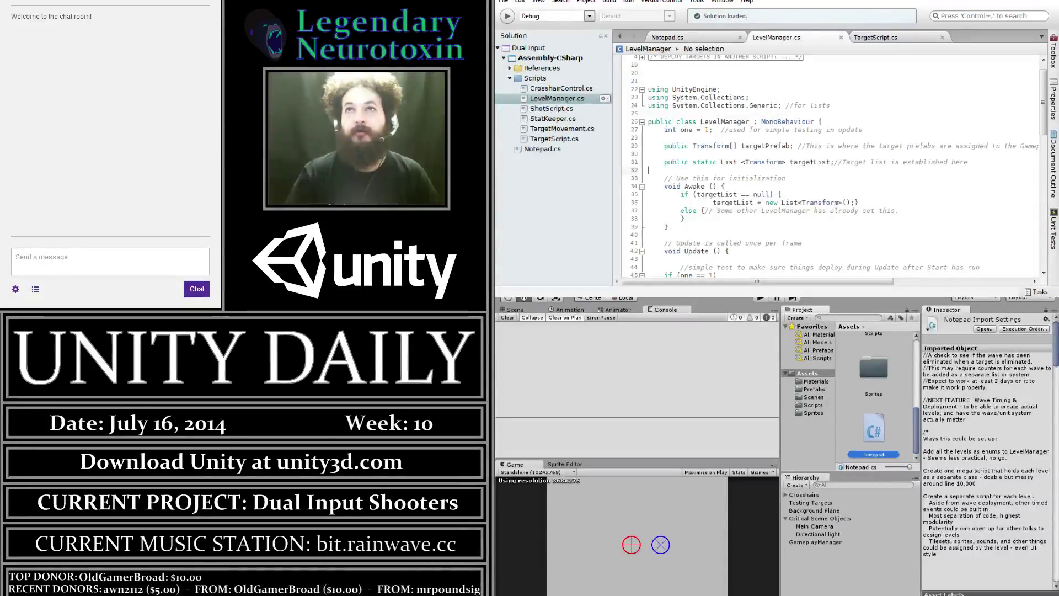
Switch to TargetScript.cs and scroll to its OnDestroy method at the bottom
left_click(898, 37)
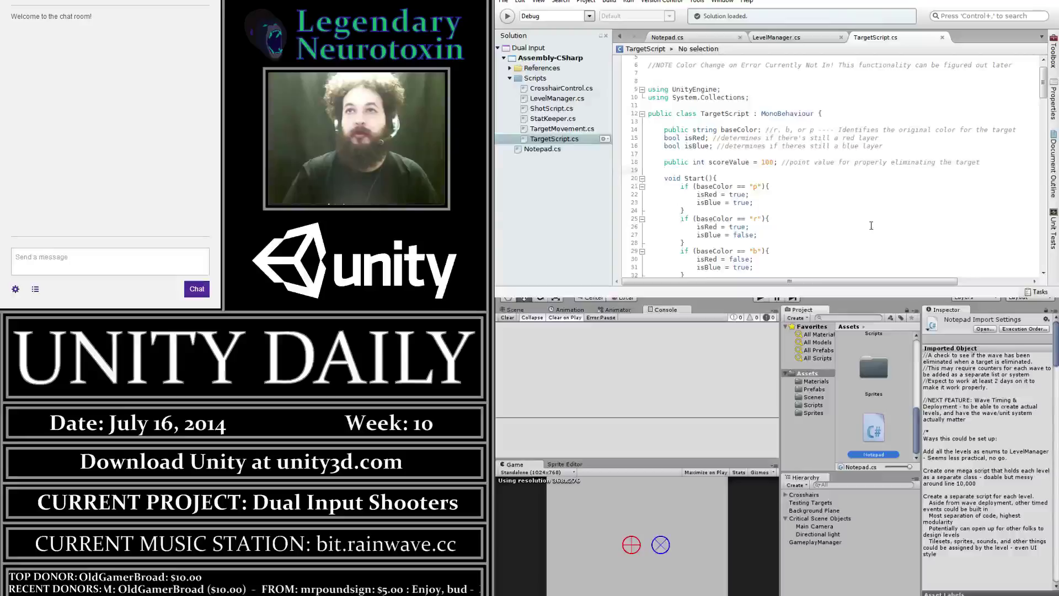
scroll(871, 225, "down", 3)
scroll(871, 226, "down", 1)
scroll(872, 226, "down", 6)
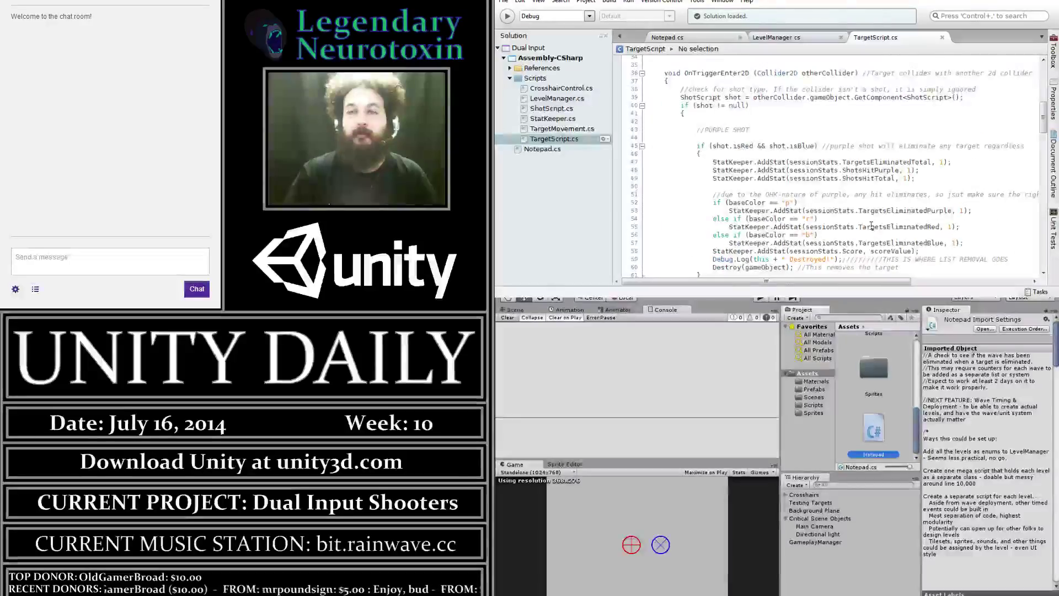
scroll(871, 226, "down", 4)
scroll(871, 226, "down", 5)
scroll(871, 226, "down", 4)
scroll(872, 225, "down", 2)
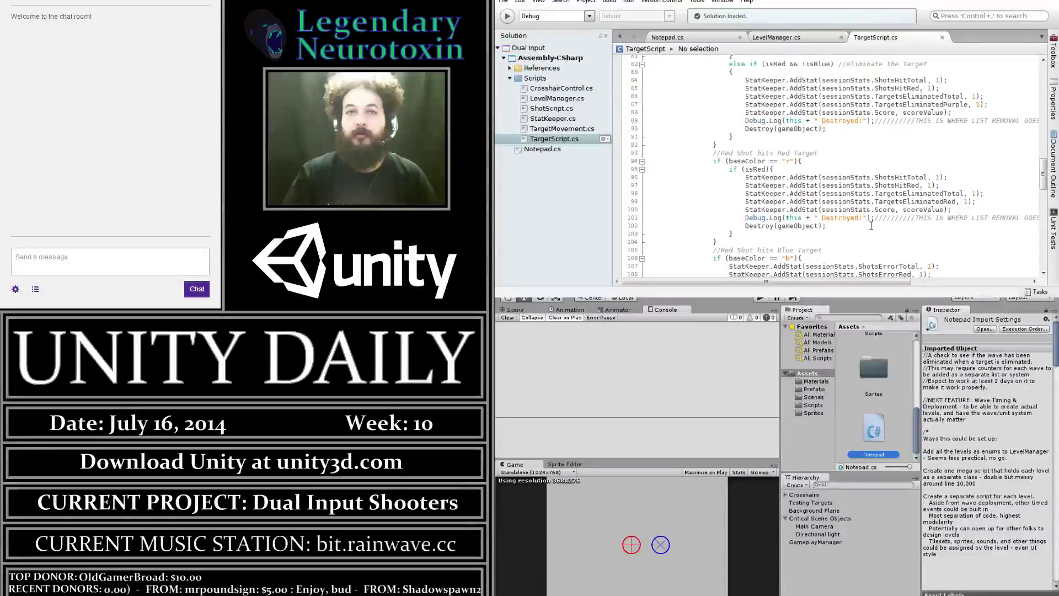
scroll(871, 225, "down", 1)
scroll(872, 225, "down", 2)
scroll(872, 226, "up", 5)
scroll(871, 226, "up", 12)
scroll(871, 226, "up", 12)
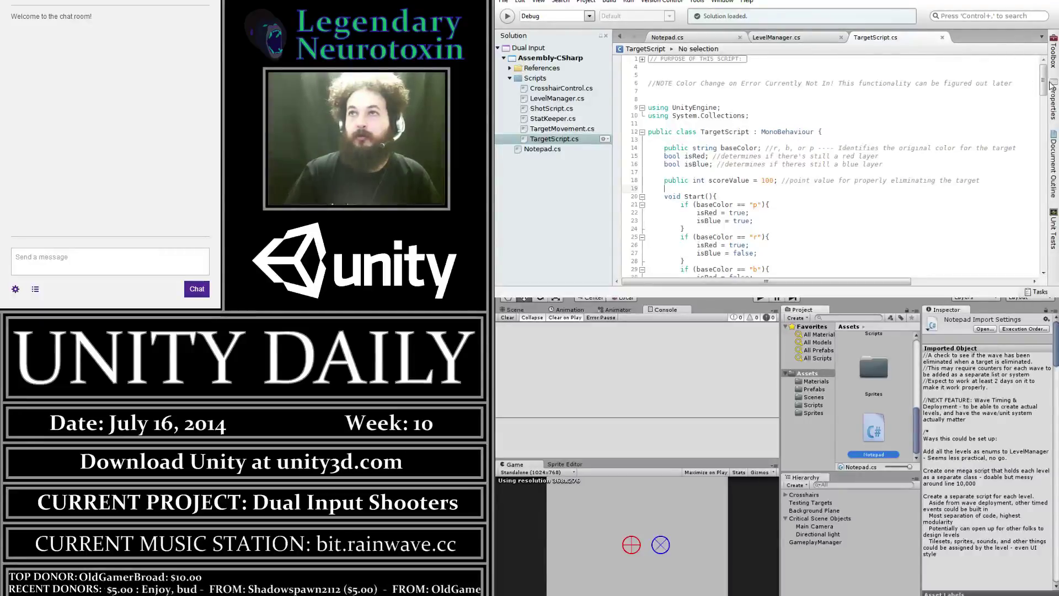
left_click_drag(1043, 83, 1043, 271)
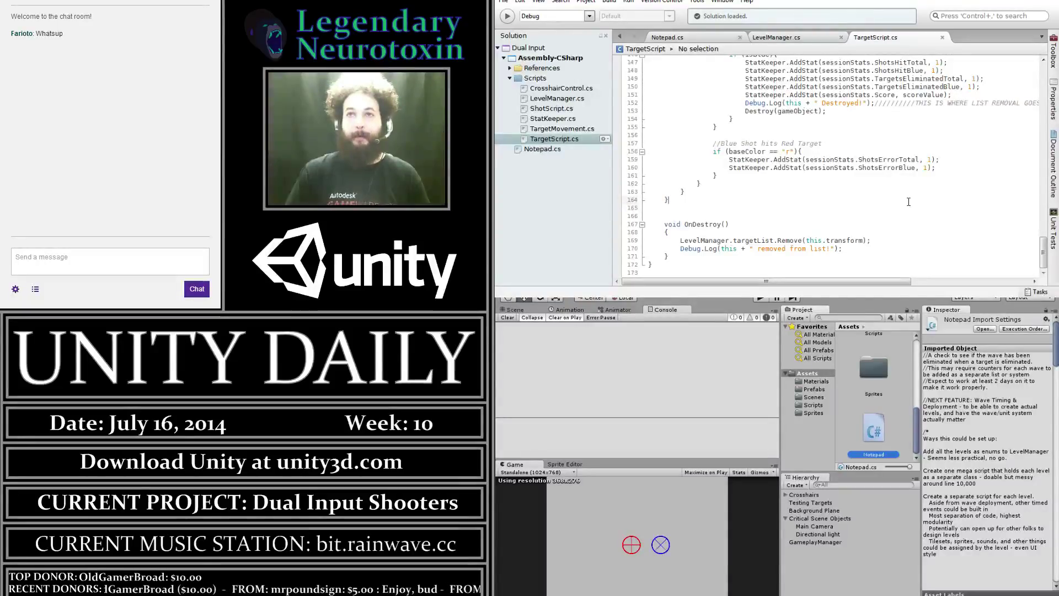
Compare with LevelManager.cs, then start a new line in OnDestroy typing 'targe'
left_click(776, 38)
scroll(857, 155, "down", 2)
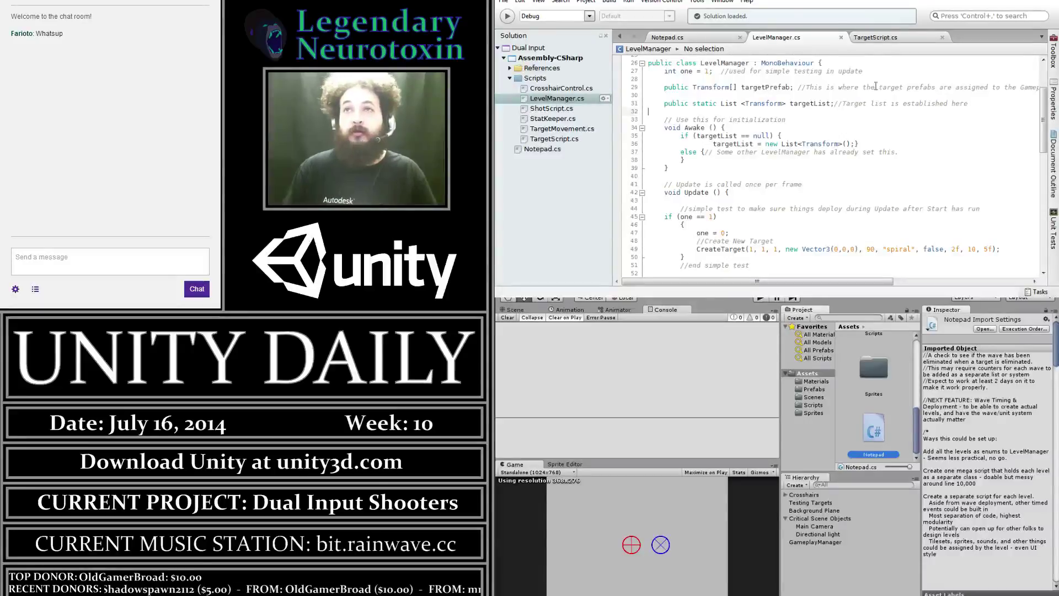
left_click(869, 38)
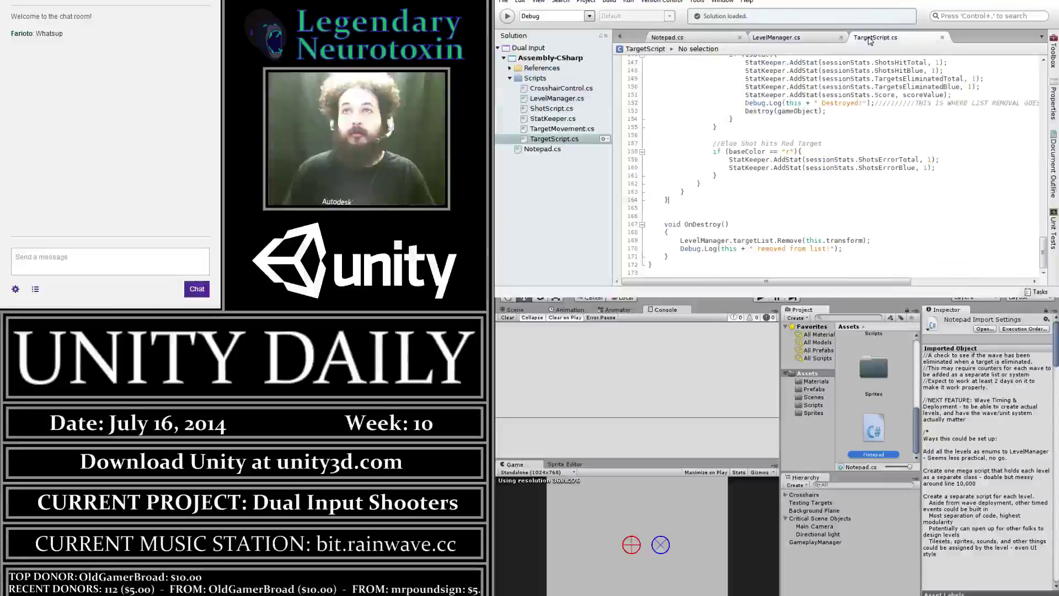
left_click(690, 232)
key("Return")
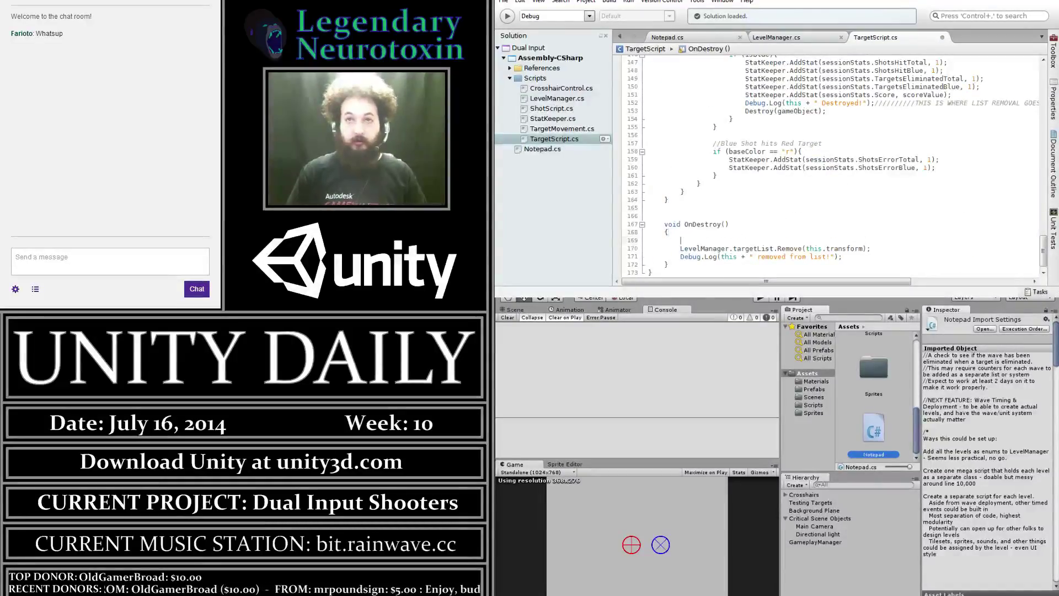
type("targe")
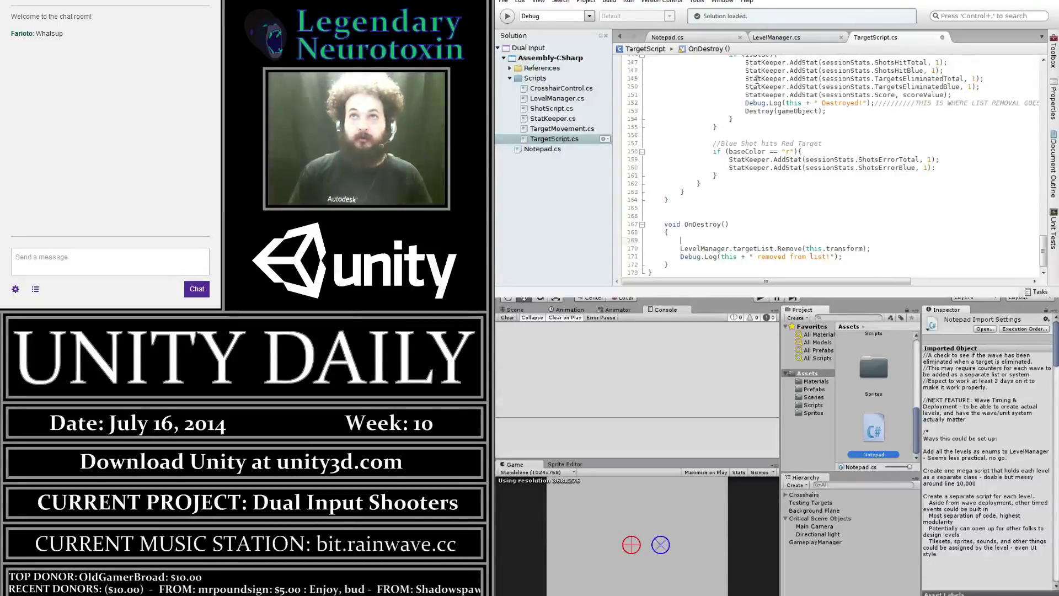
Recheck LevelManager.cs, then remove the empty line 169 in TargetScript.cs
left_click(777, 37)
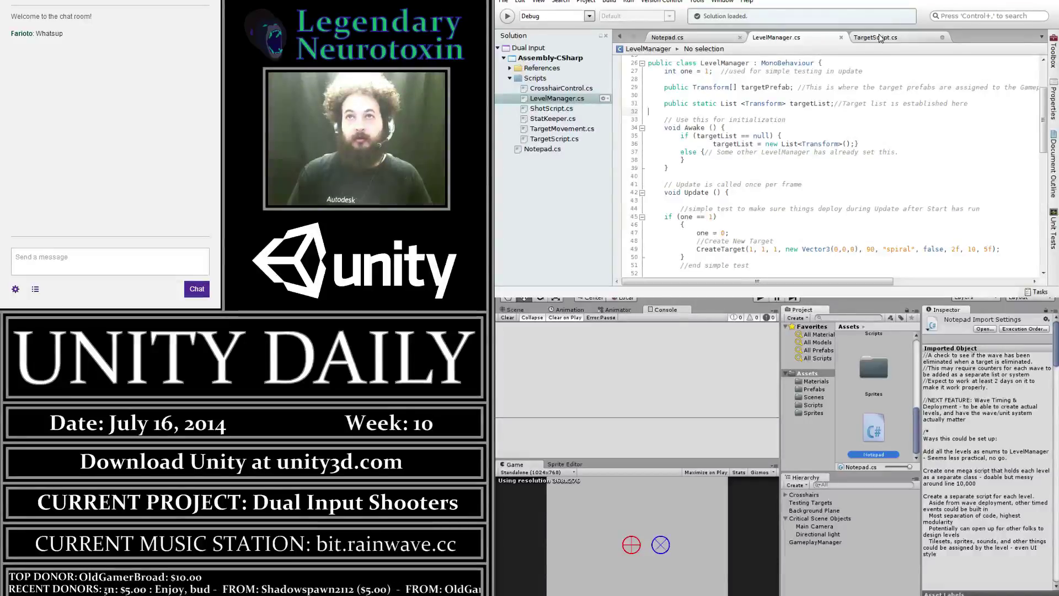
left_click(881, 38)
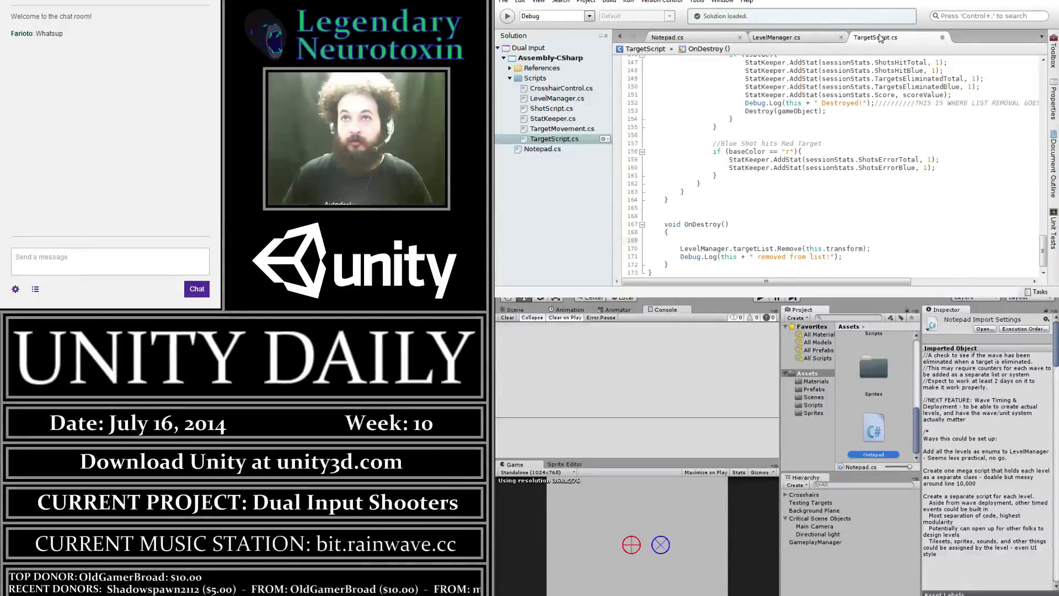
key("Home")
key("BackSpace")
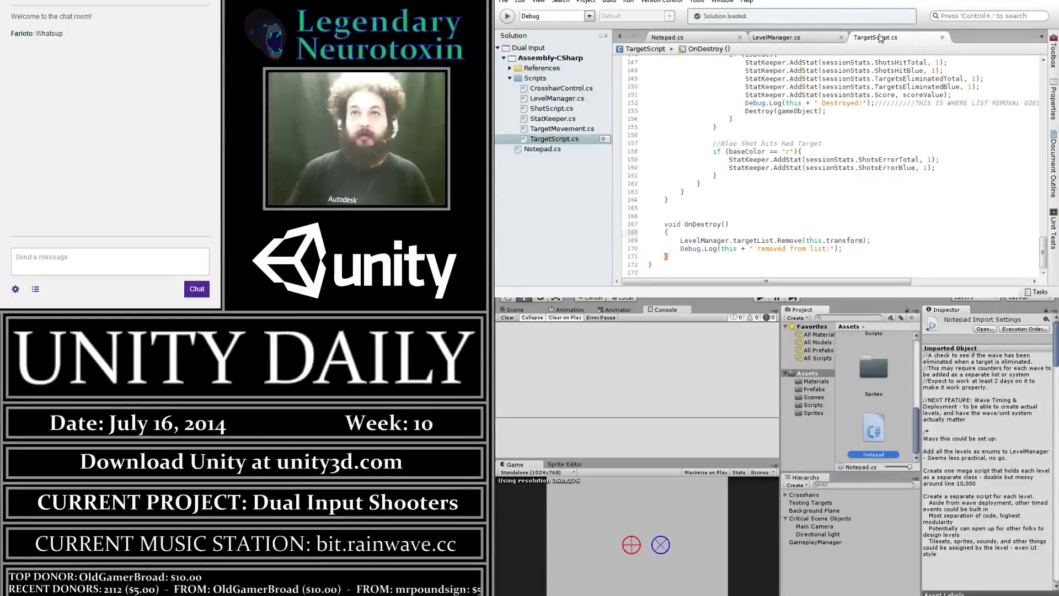
key("Down")
key("Down")
key("Down")
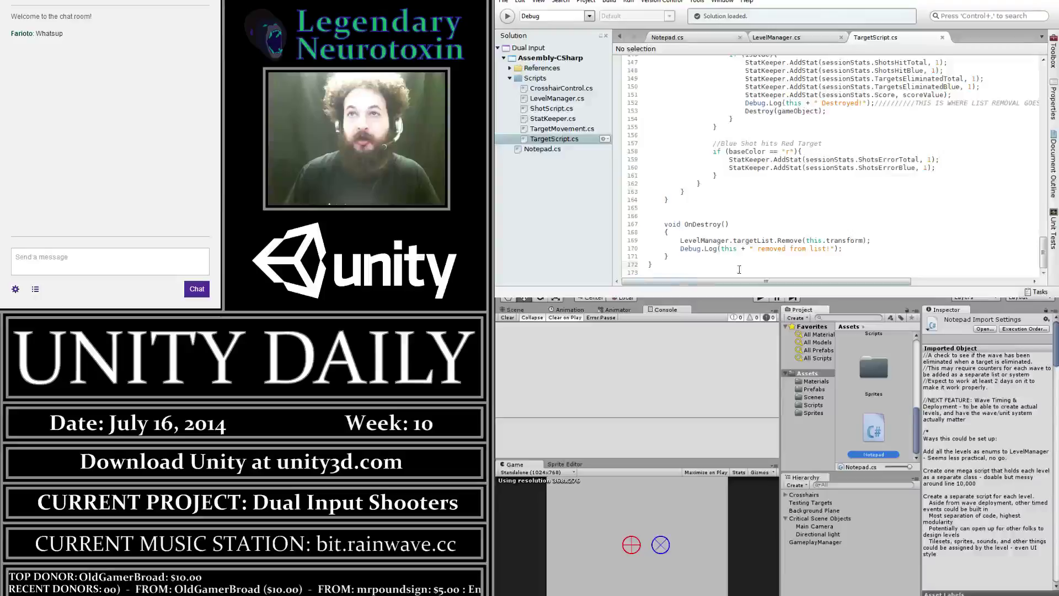
Add a new line after line 170's Debug.Log and begin typing 'Debug.Log ('
left_click(853, 249)
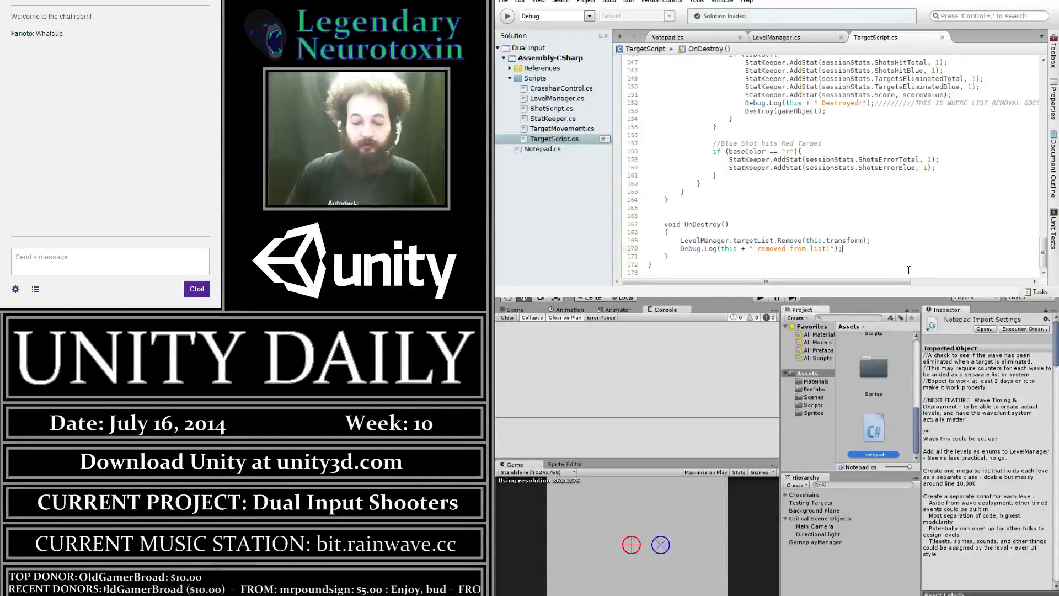
key("Return")
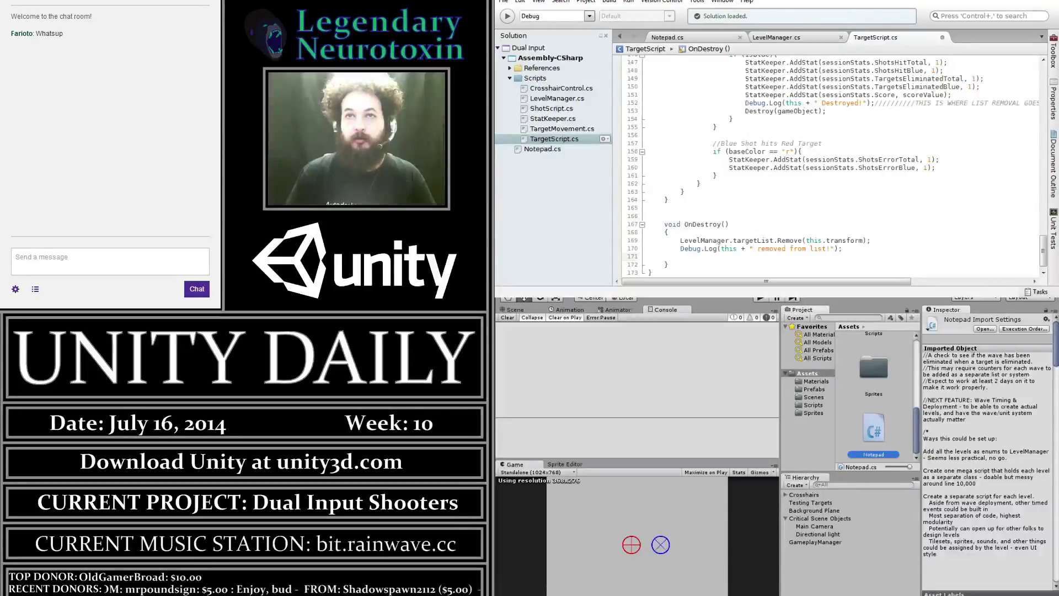
key("BackSpace")
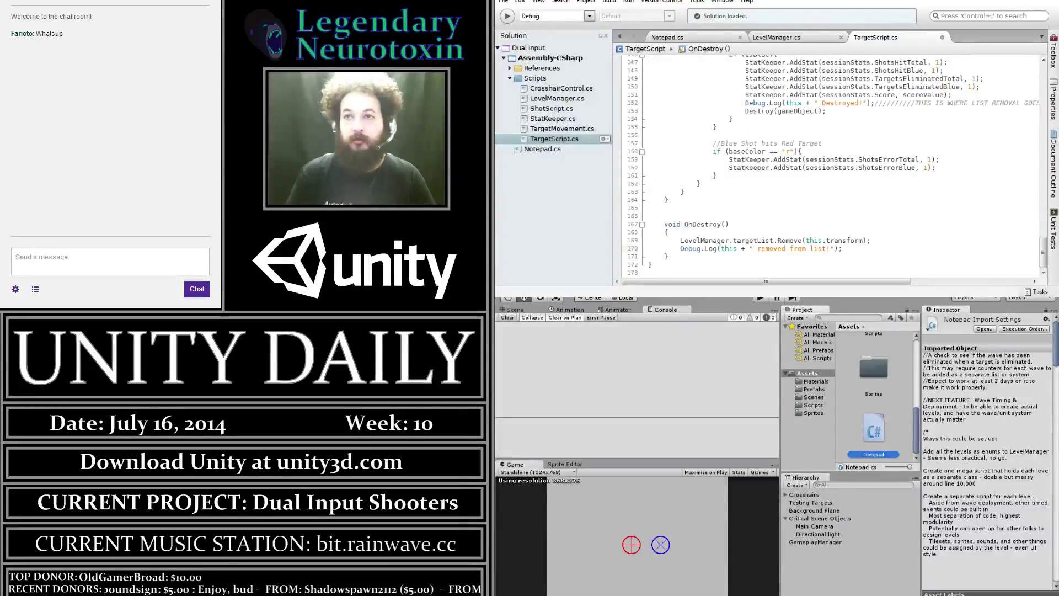
left_click(868, 228)
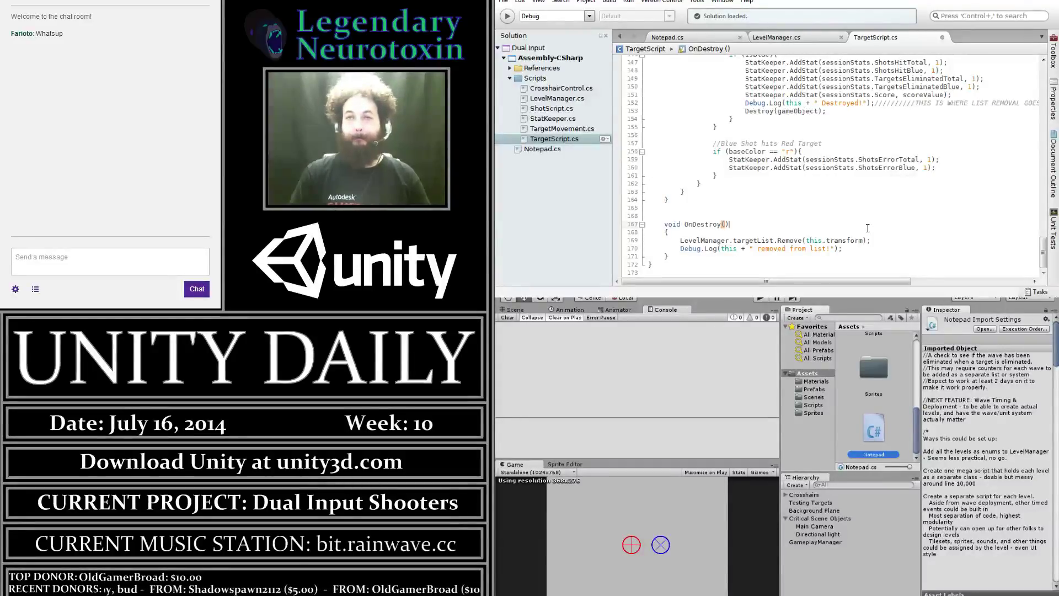
left_click(864, 248)
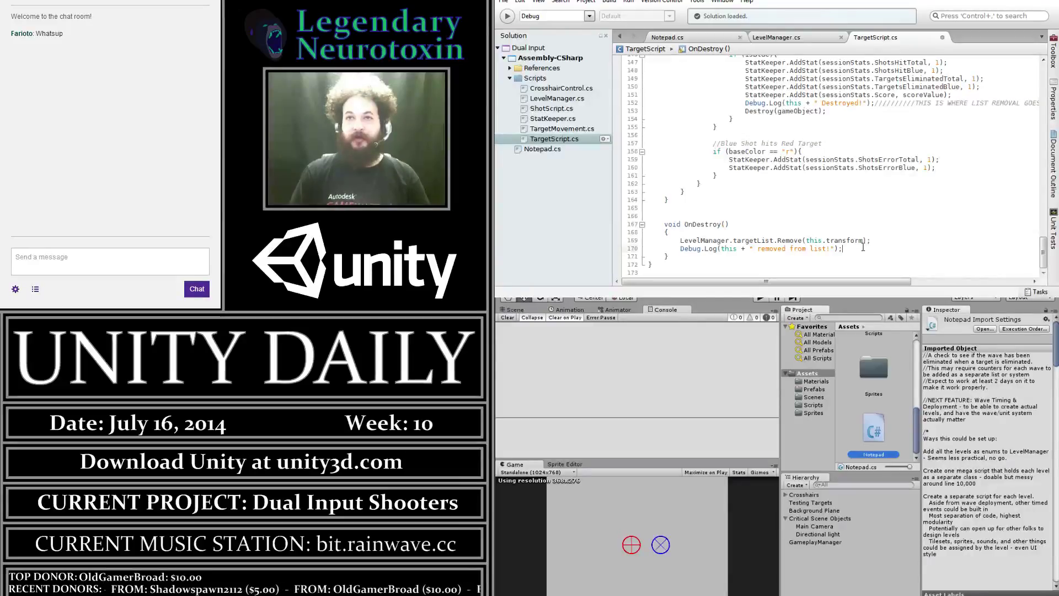
key("Return")
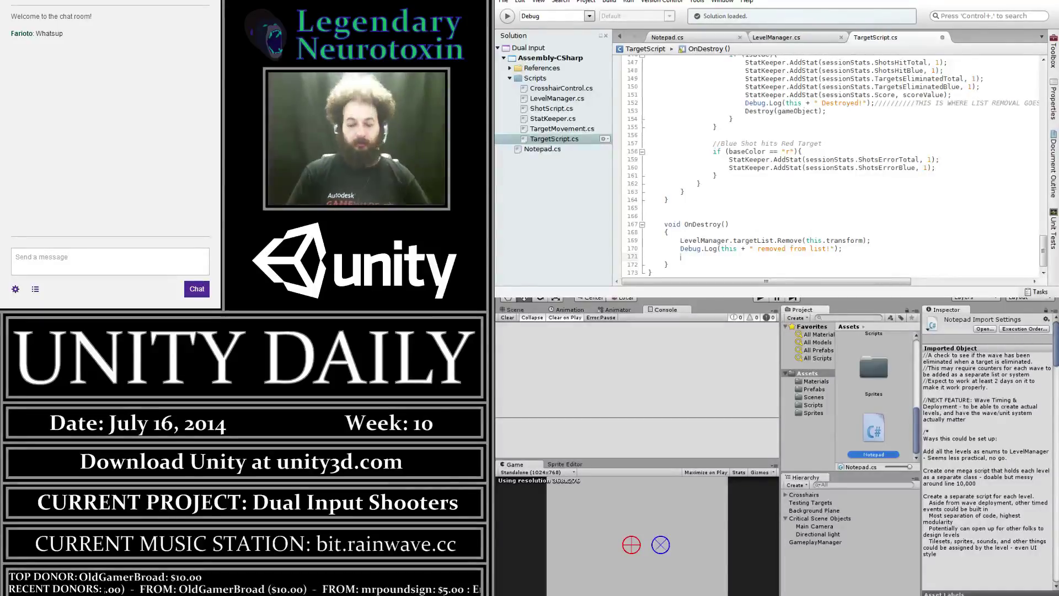
type("Debug")
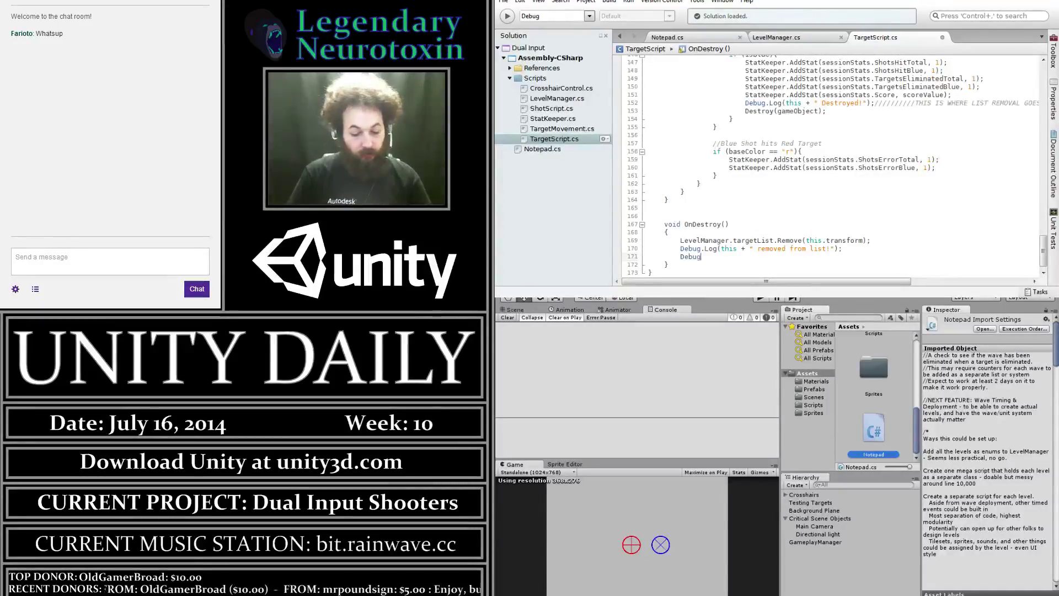
type(".Log (")
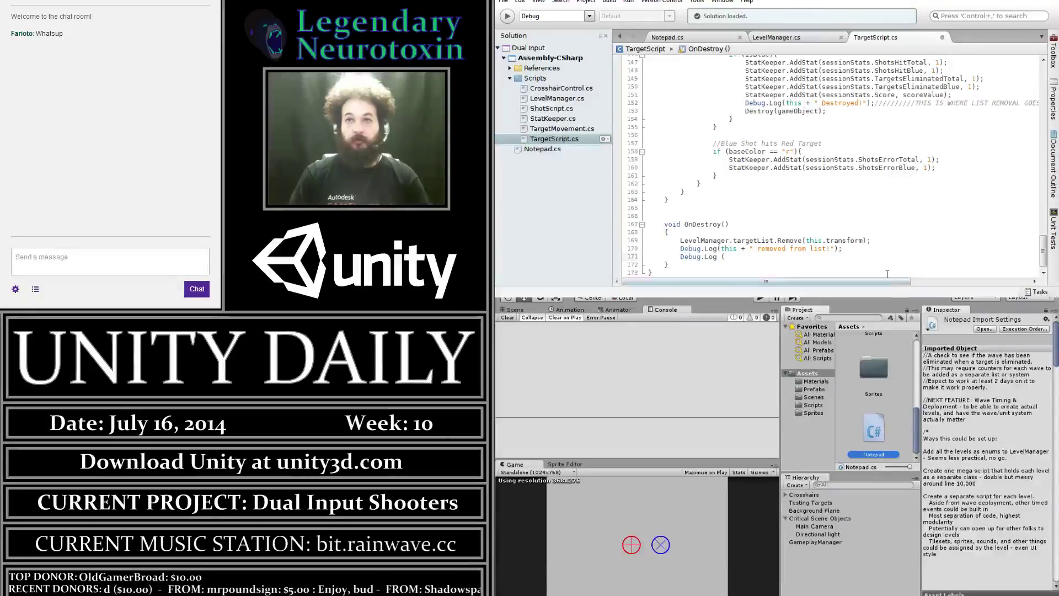
Make line 171 read 'Debug.Log(' without the space before the parenthesis
key("BackSpace")
key("BackSpace")
type("(")
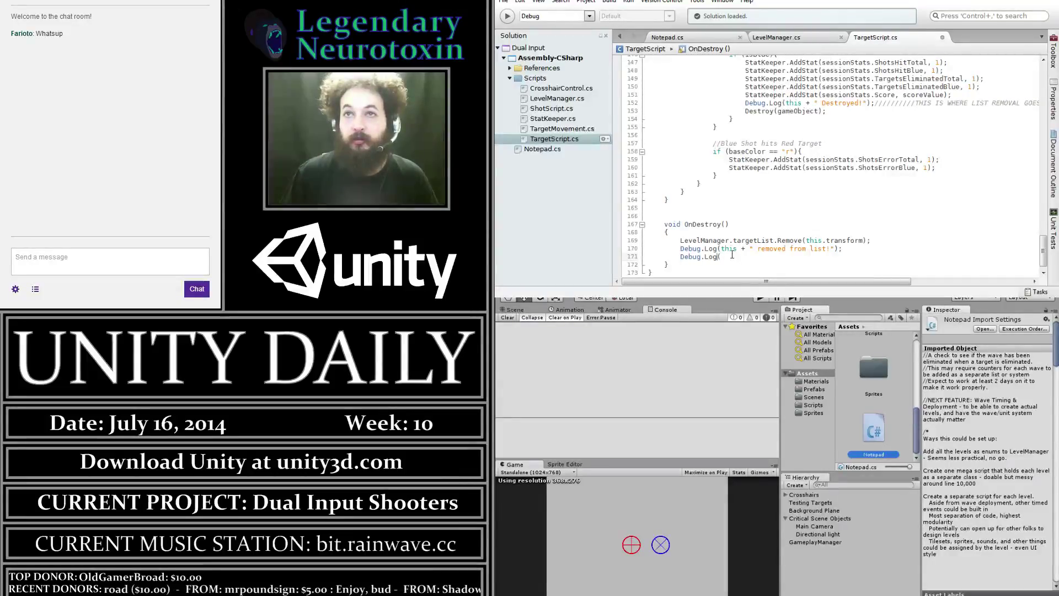
Complete line 171 as Debug.Log(LevelManager.targetList.Count); and save TargetScript.cs
left_click_drag(680, 240, 803, 240)
key("ctrl+c")
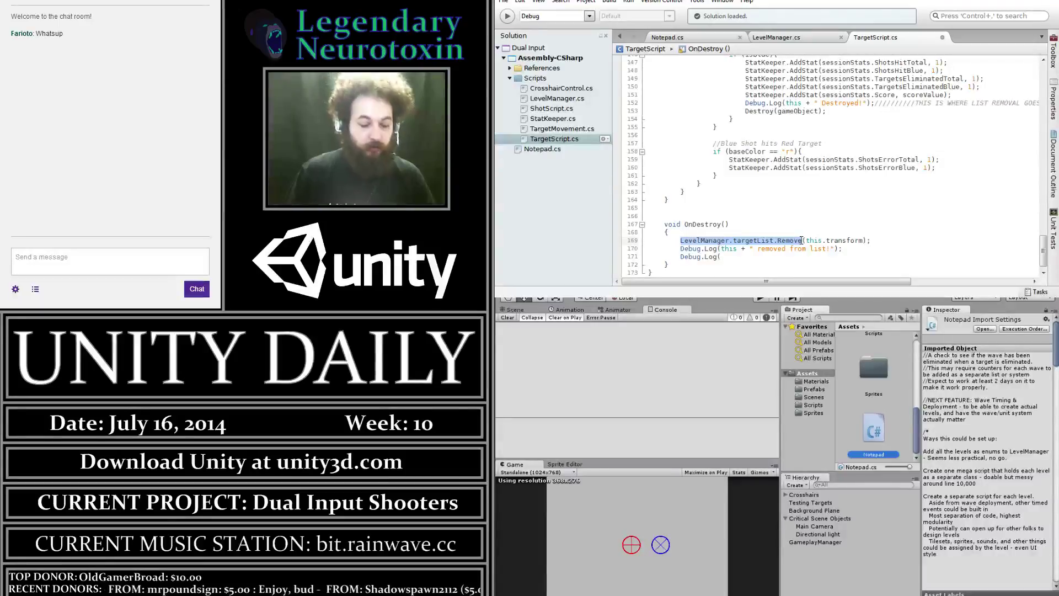
left_click(744, 257)
key("ctrl+v")
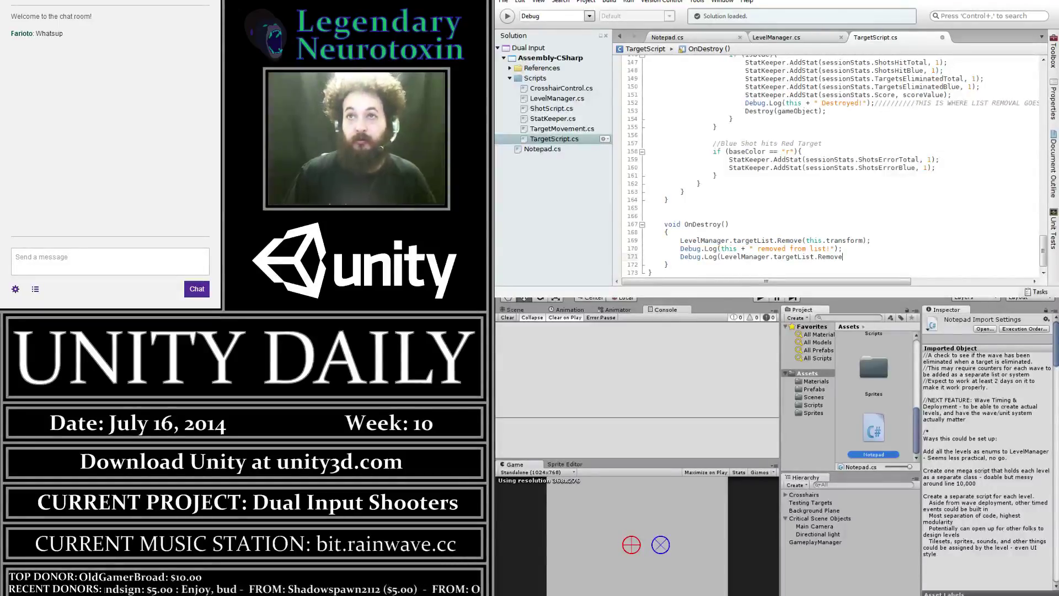
key("BackSpace")
key("BackSpace")
key("BackSpace")
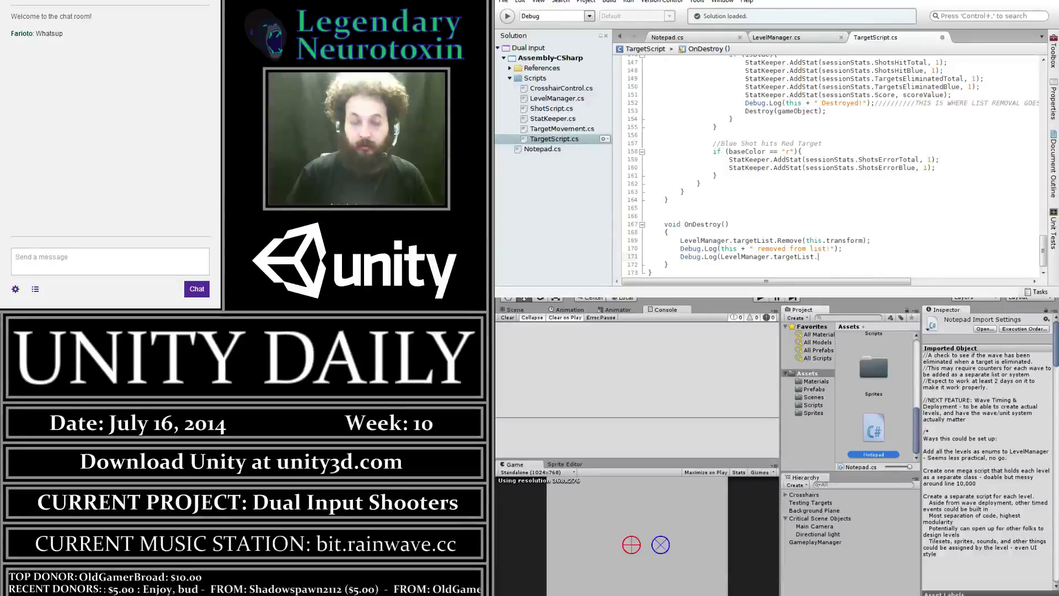
type("C")
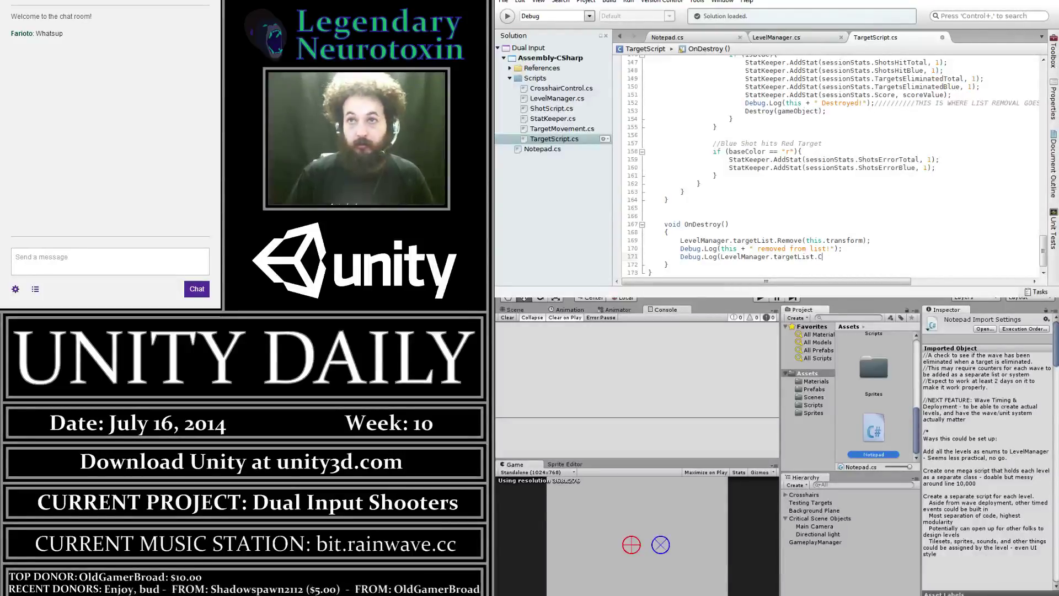
type("ount")
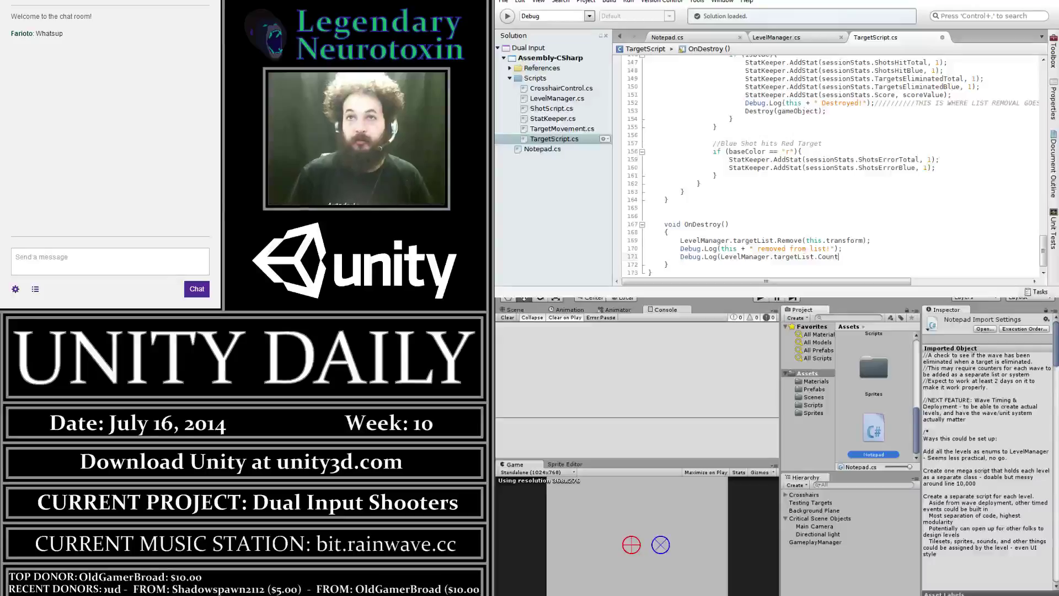
type(");")
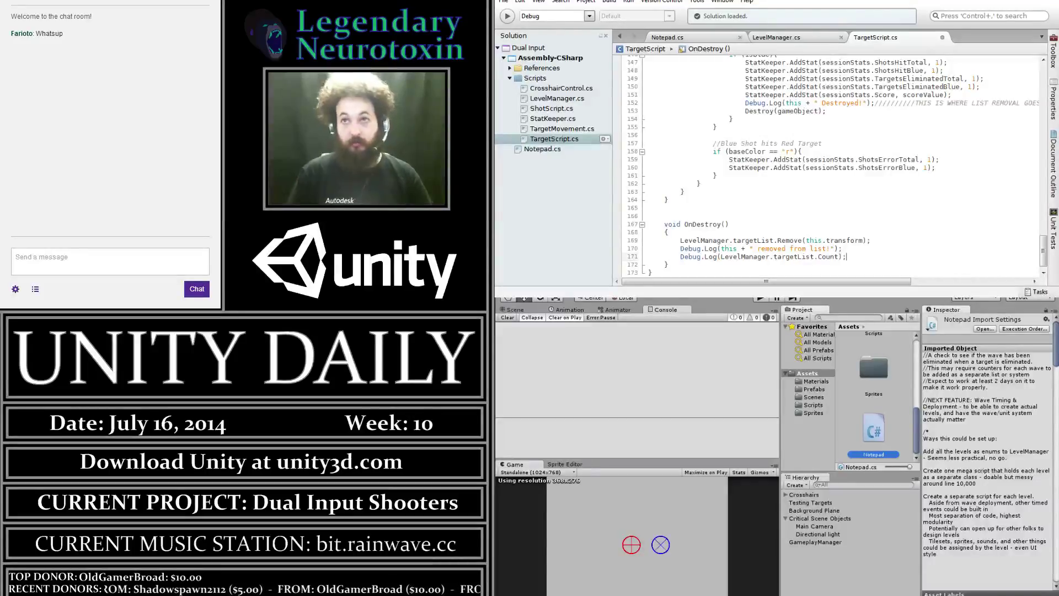
key("ctrl+s")
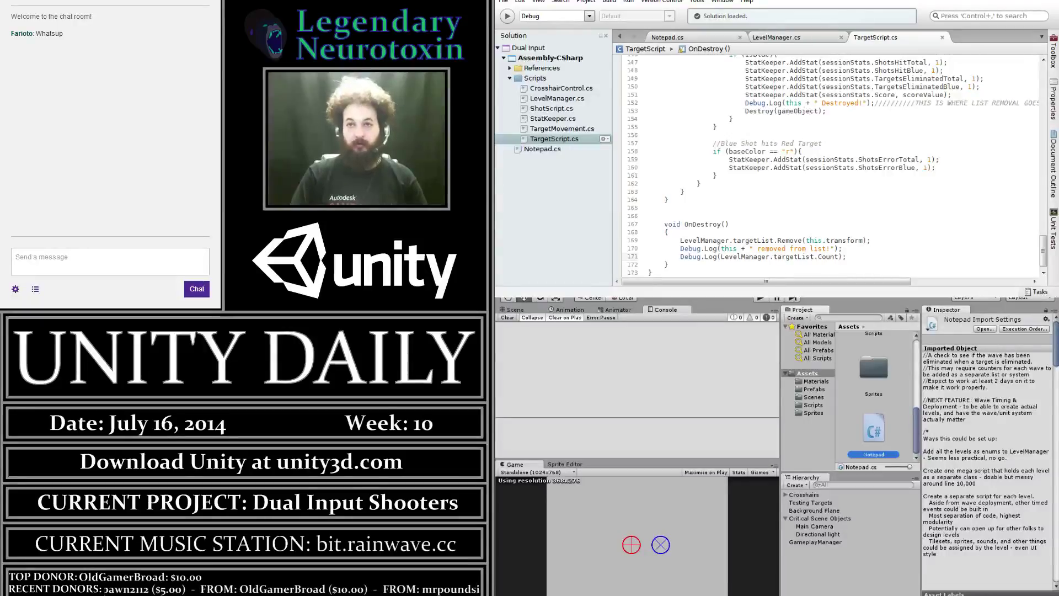
left_click(881, 591)
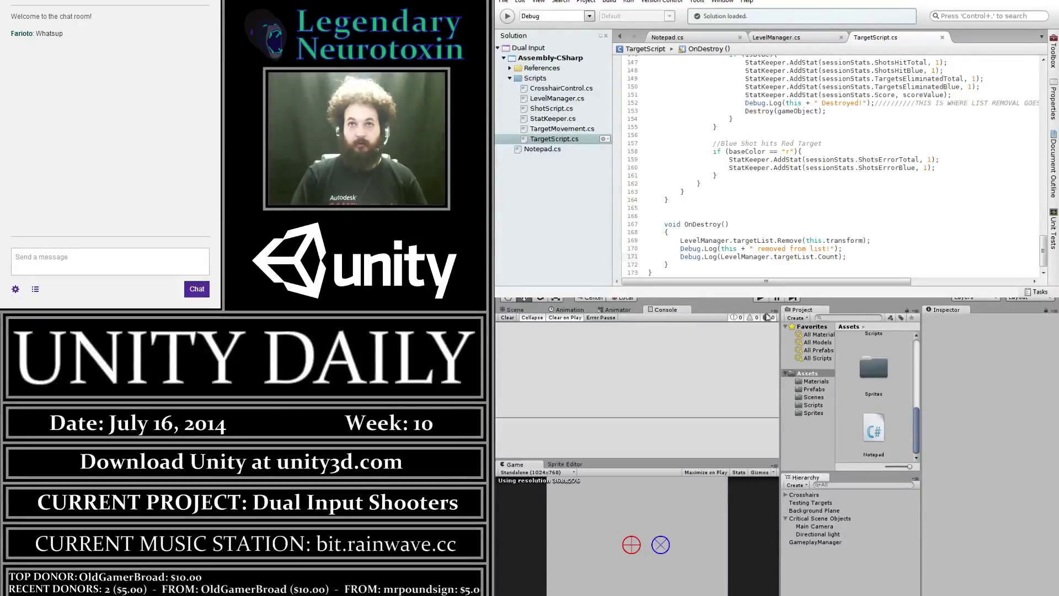
Play the game until a target is destroyed, then stop; console shows removal and count 0
left_click(761, 298)
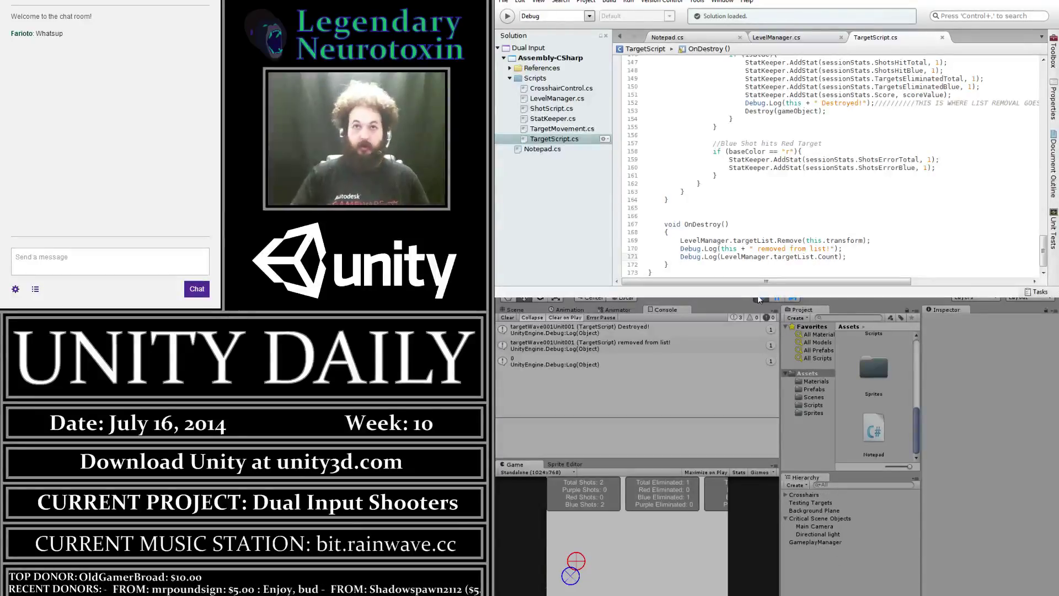
left_click(762, 298)
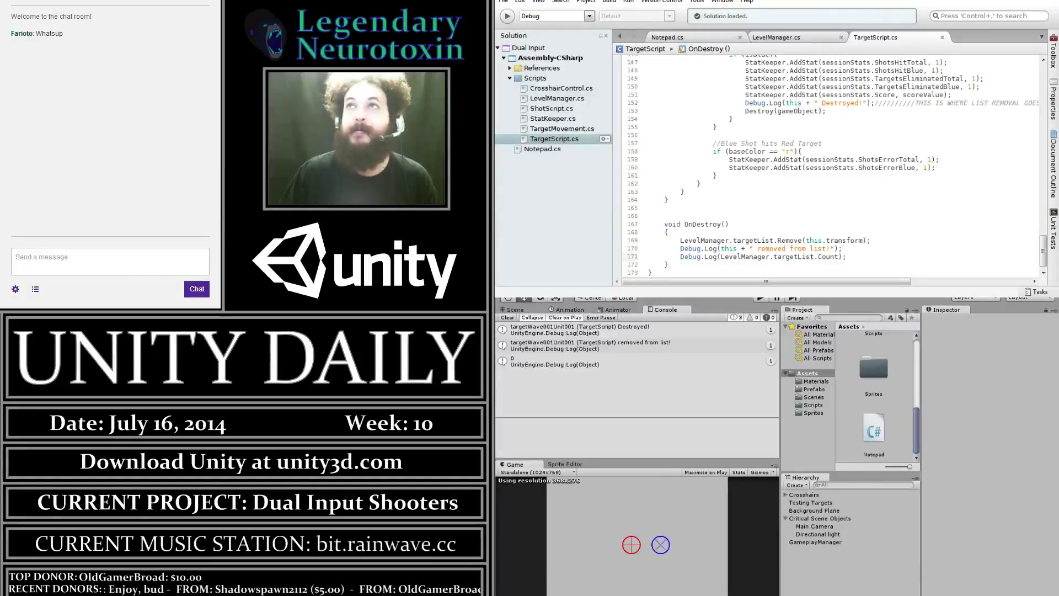
left_click(776, 37)
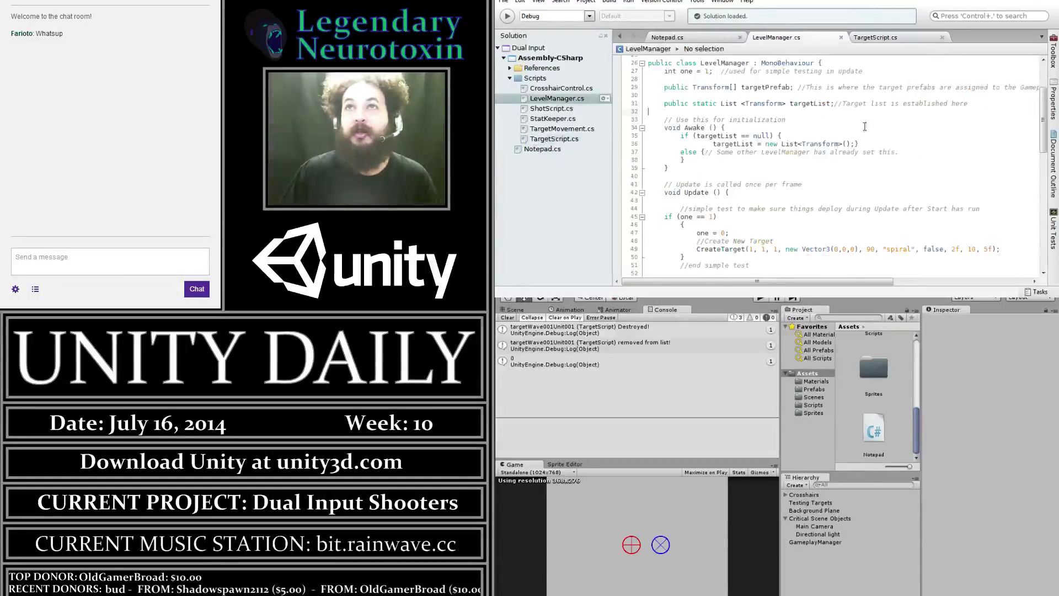
Copy line 49's CreateTarget statement in Update and paste it twice below
scroll(689, 195, "down", 3)
left_click(689, 196)
key("Home")
key("shift+End")
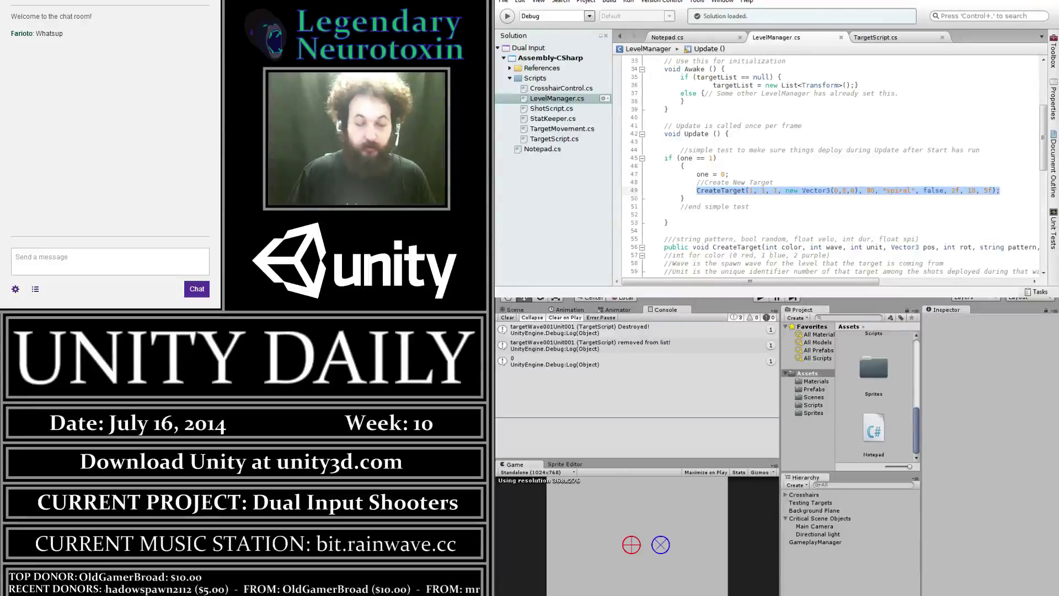
left_click(688, 198)
left_click(649, 191)
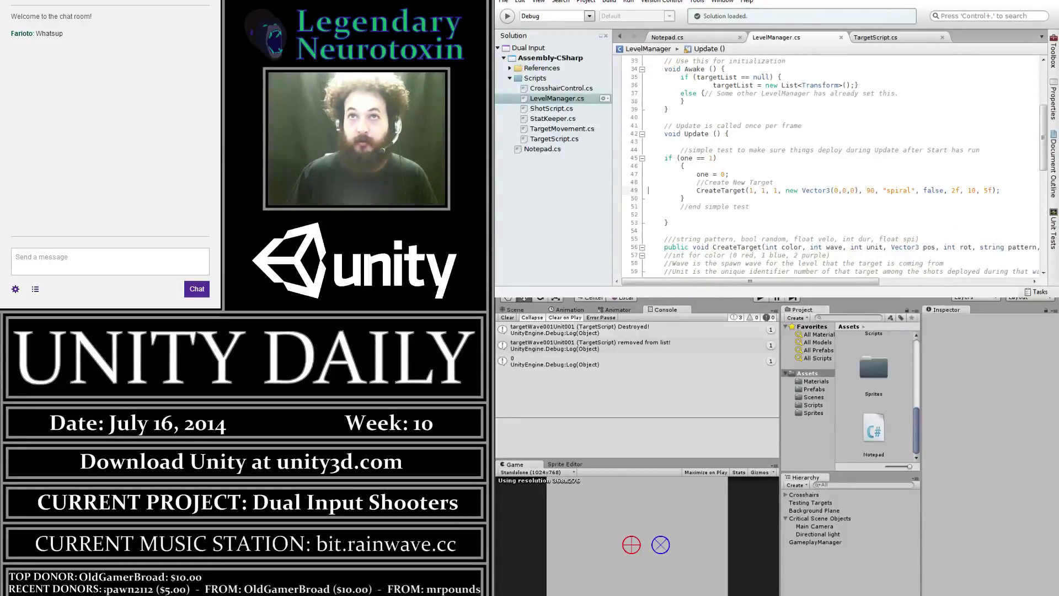
key("Return")
type("CreateTarget(1, 1, 1, new Vector3(0,0,0), 90, \"spiral\", false, 2f, 10, 5f);")
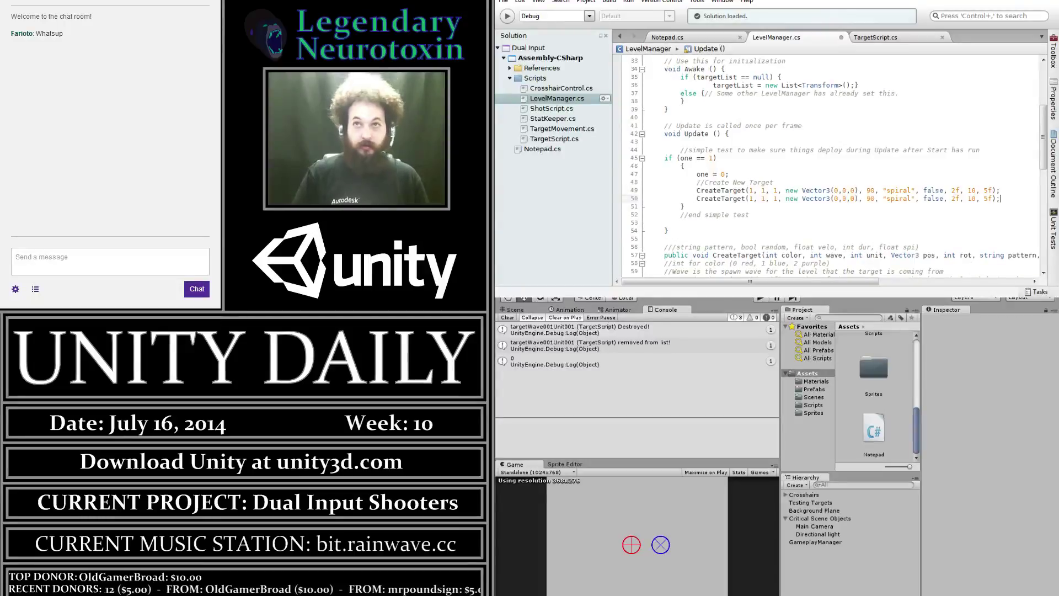
key("Return")
type("CreateTarget(1, 1, 1, new Vector3(0,0,0), 90, \"spiral\", false, 2f, 10, 5f);")
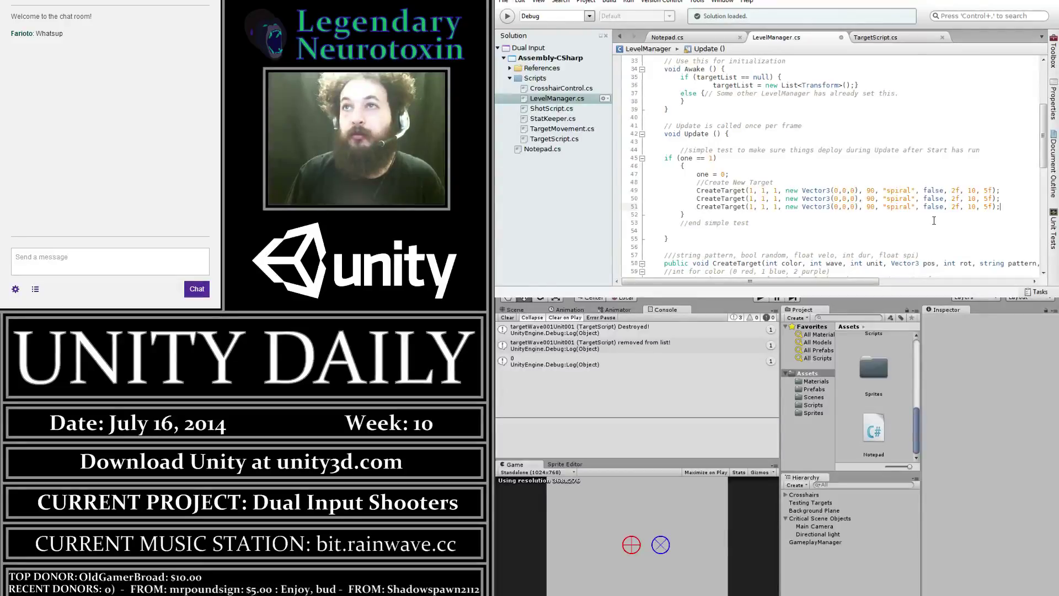
scroll(935, 220, "up", 6)
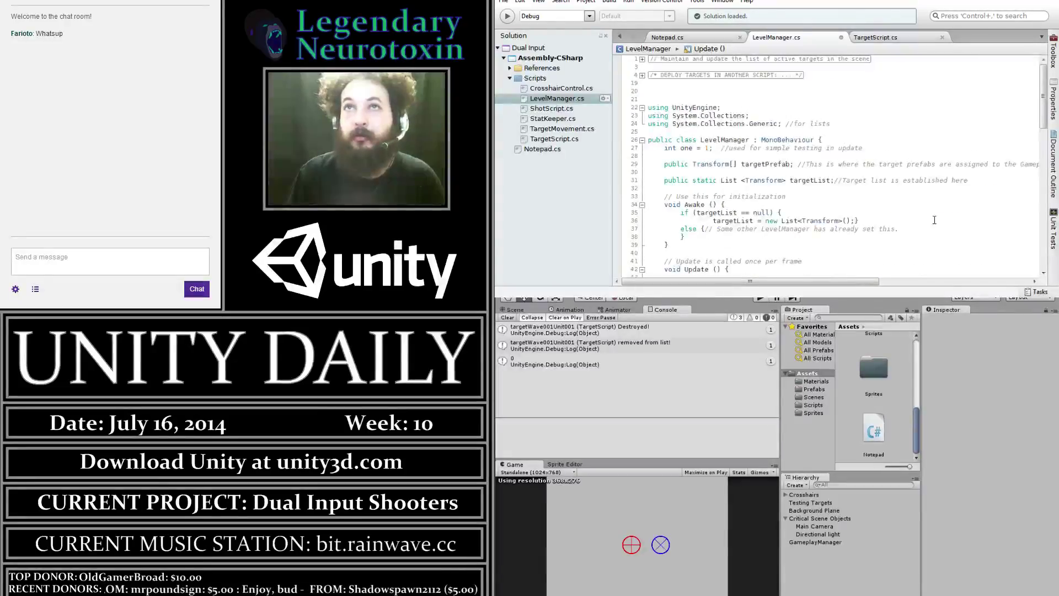
left_click(643, 75)
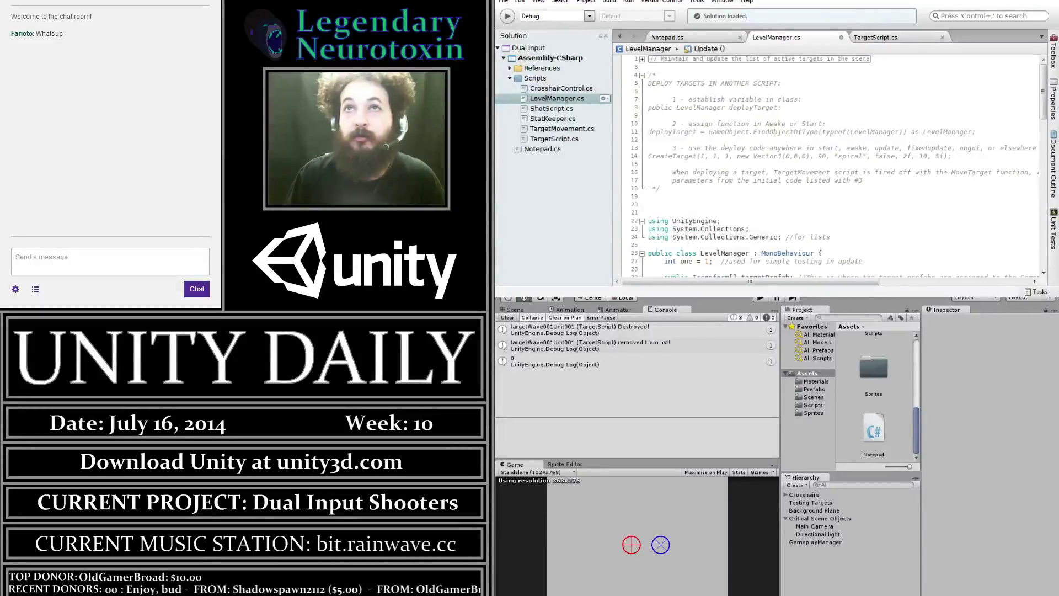
mouse_move(763, 282)
left_mouse_down()
mouse_move(788, 292)
mouse_move(772, 297)
left_mouse_up()
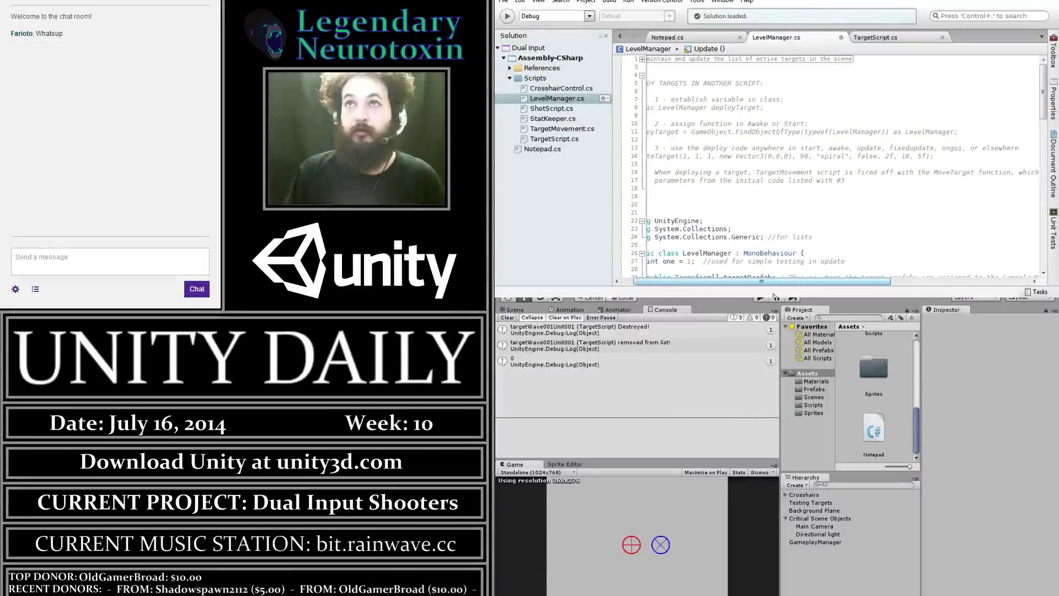
left_click_drag(773, 297, 756, 298)
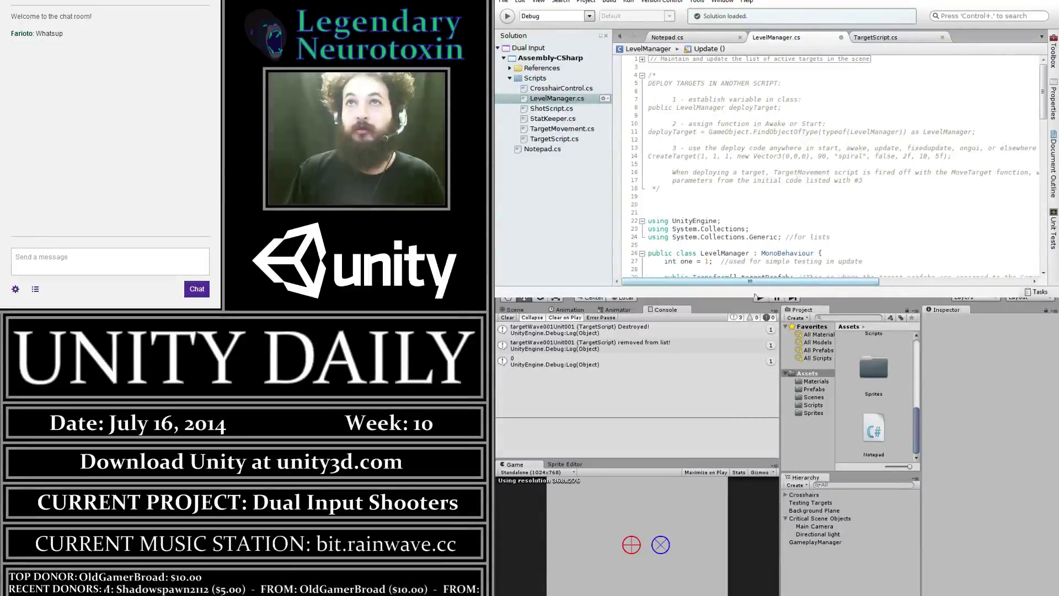
left_click(642, 75)
scroll(732, 145, "down", 6)
scroll(762, 182, "down", 7)
scroll(789, 216, "down", 6)
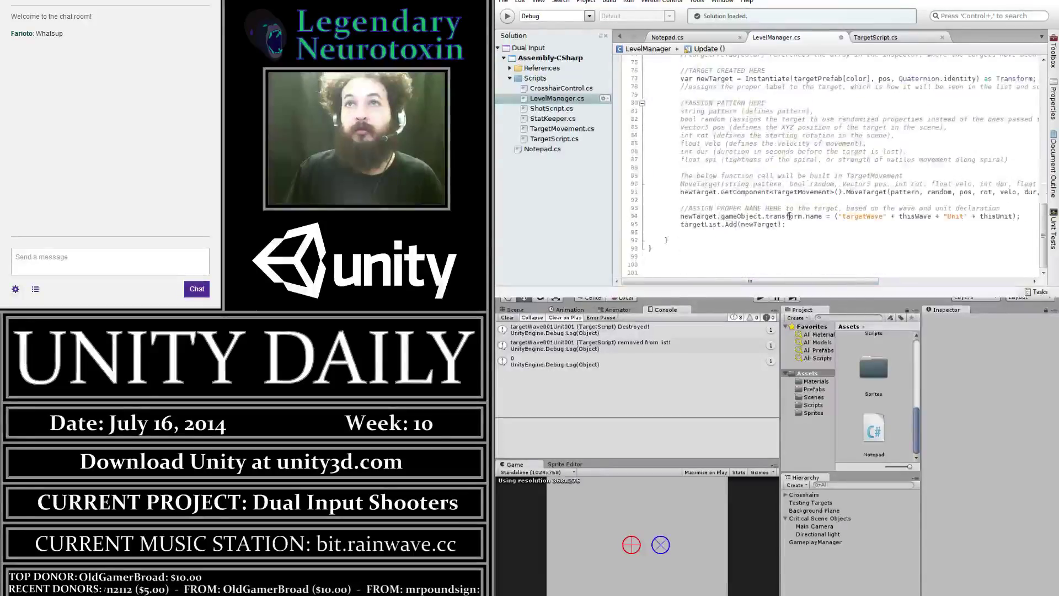
scroll(790, 217, "up", 2)
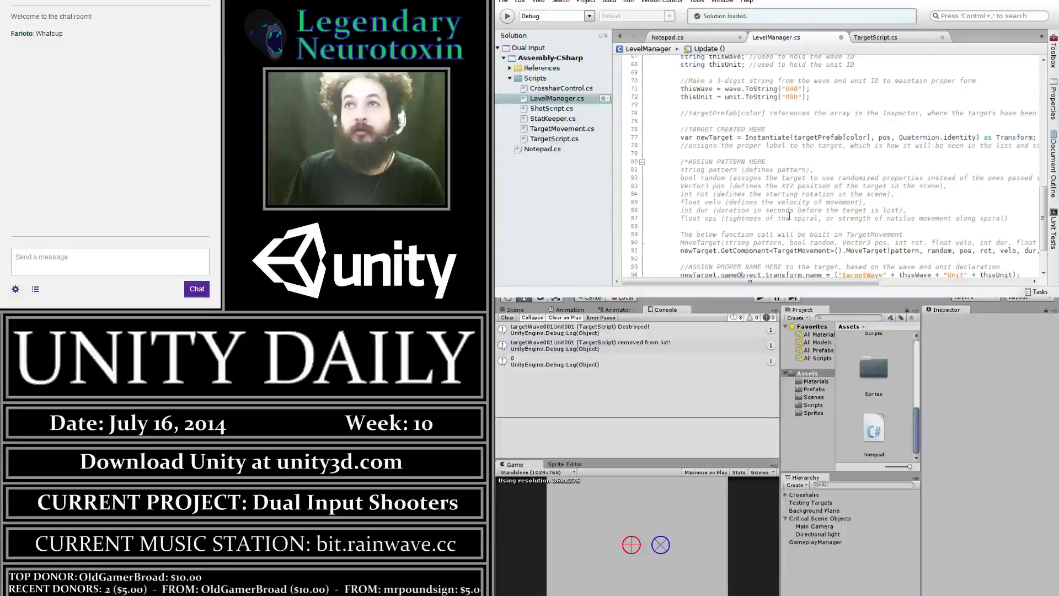
scroll(790, 216, "up", 3)
scroll(789, 216, "up", 1)
scroll(790, 216, "up", 4)
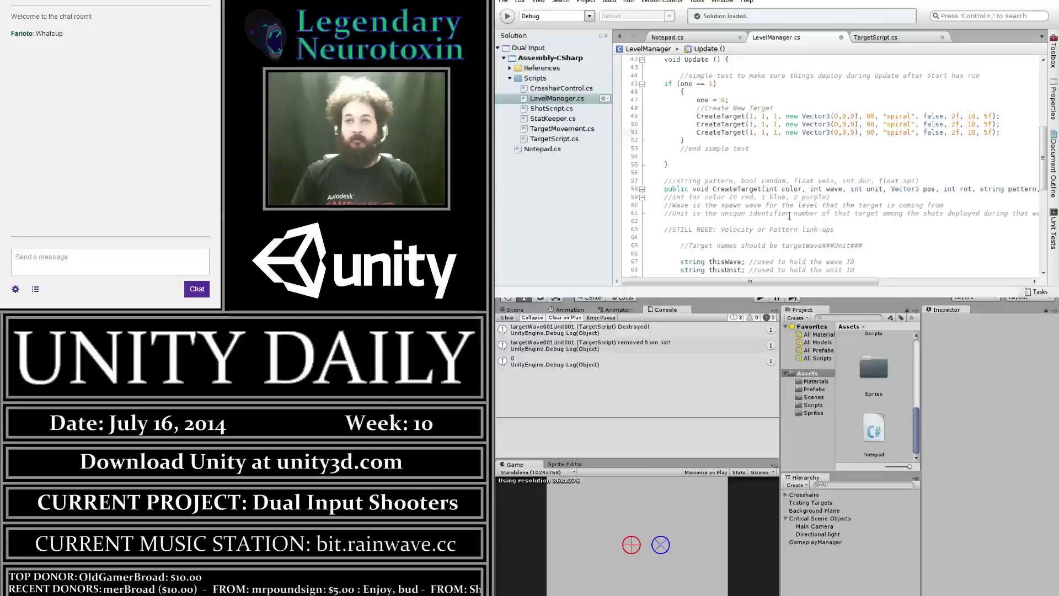
scroll(790, 217, "down", 2)
scroll(790, 217, "down", 3)
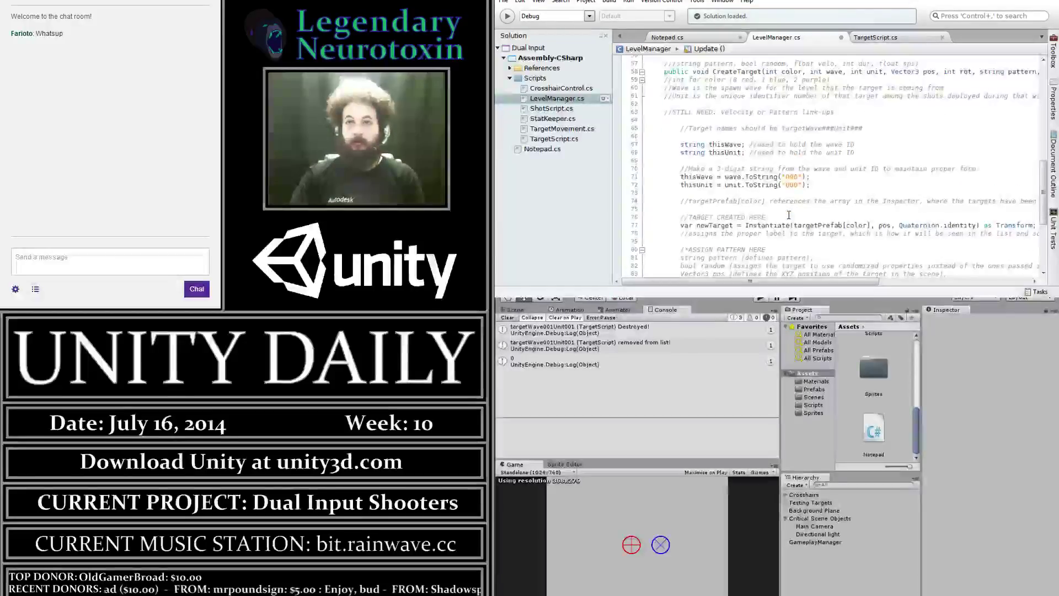
scroll(790, 215, "down", 1)
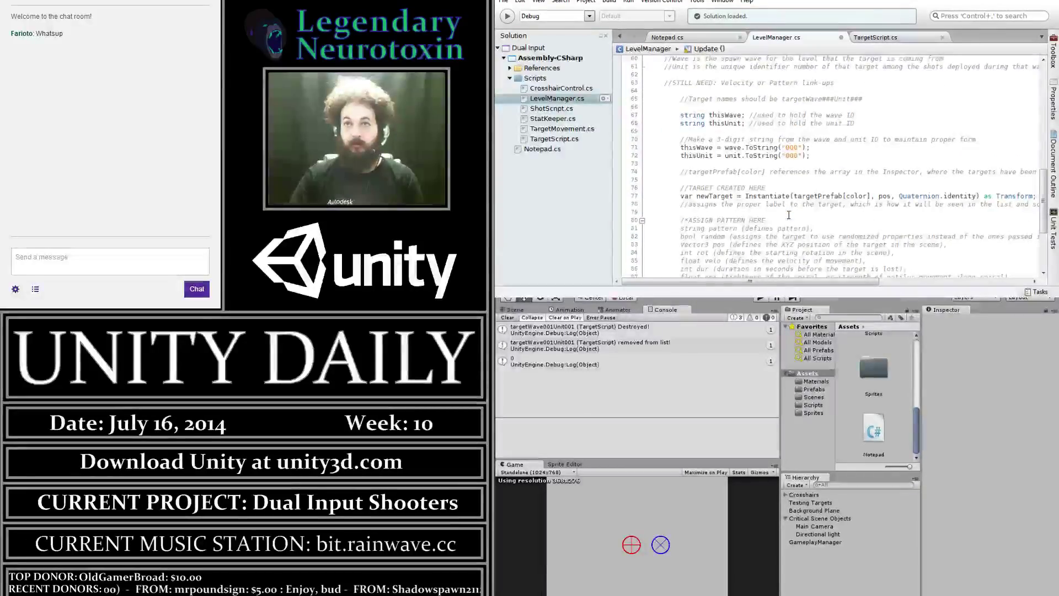
scroll(789, 215, "up", 5)
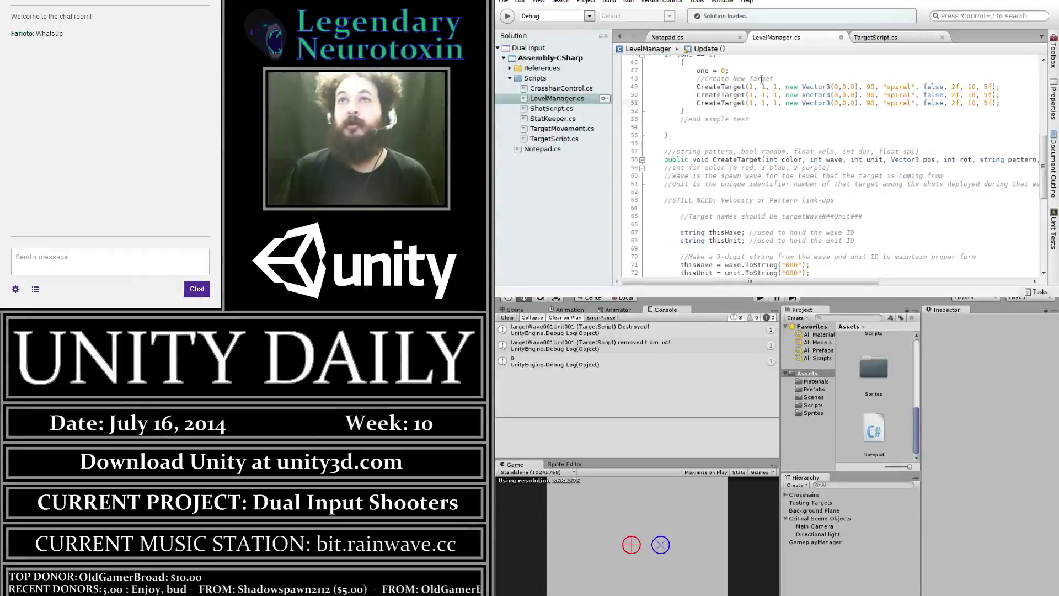
Give the second and third CreateTarget calls colors 2 and 0 and units 2 and 3
left_click(749, 94)
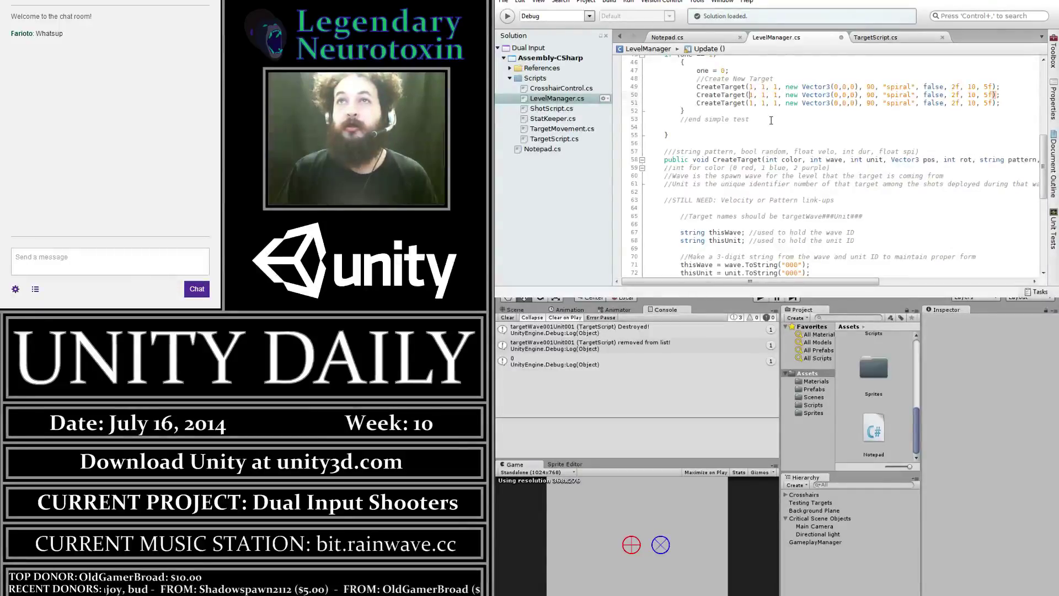
key("Delete")
type("2")
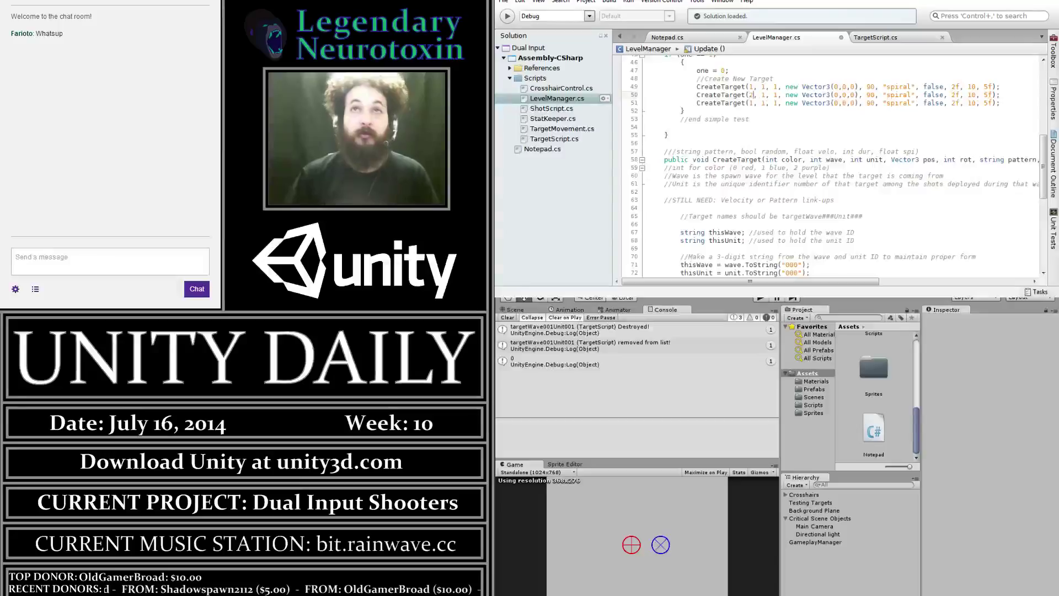
key("BackSpace")
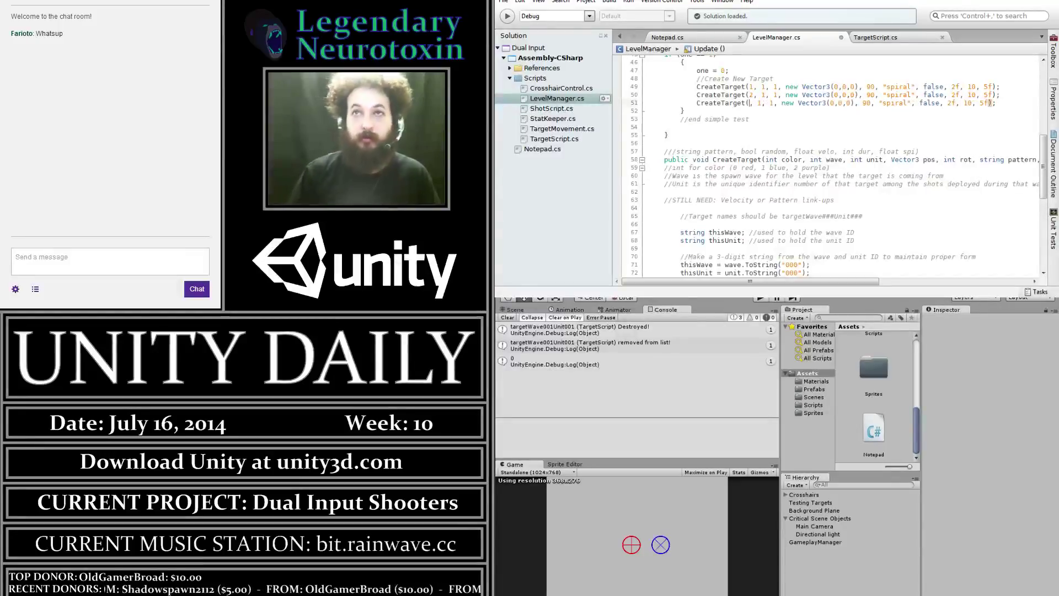
type("3")
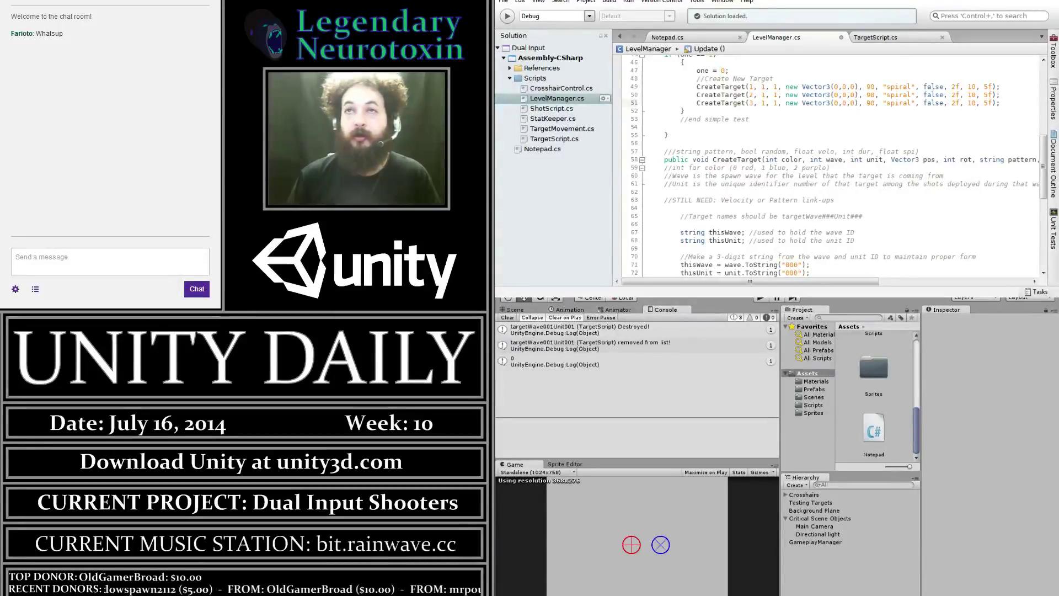
key("BackSpace")
type("0")
left_click(774, 102)
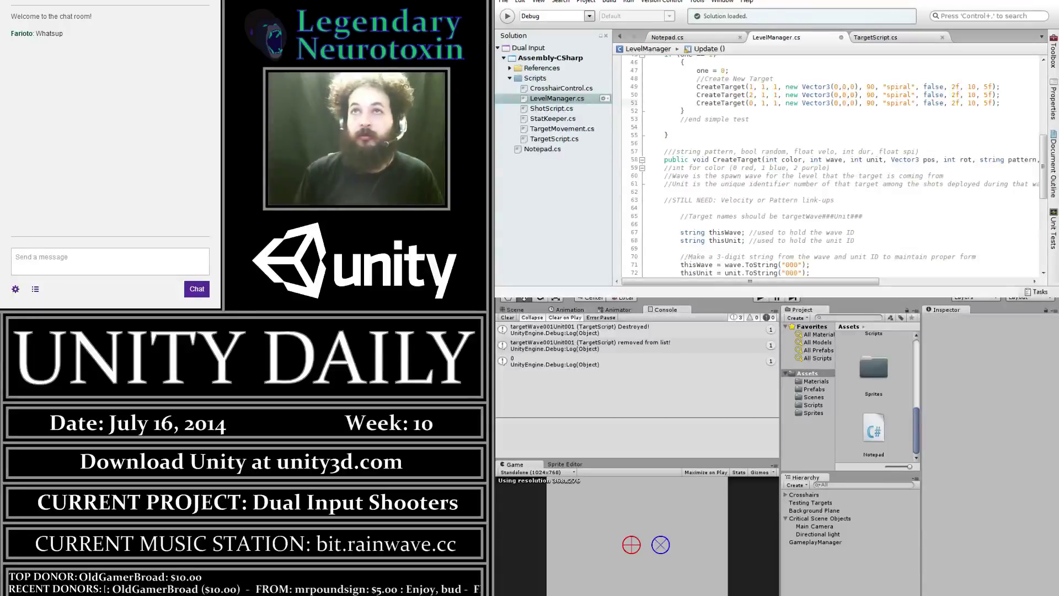
key("BackSpace")
type("2")
key("BackSpace")
type("3")
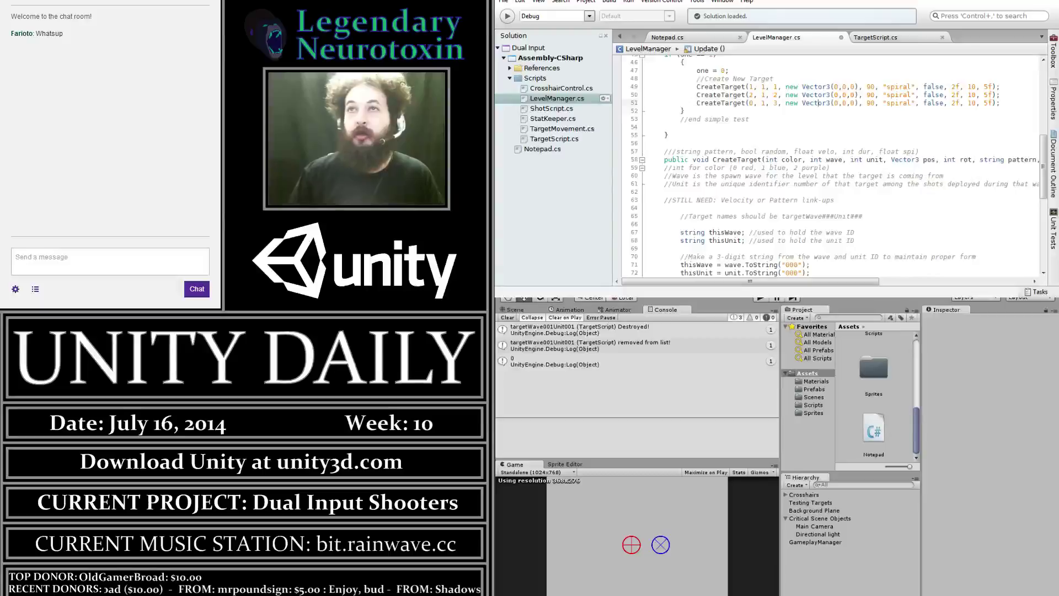
Change the second and third calls' patterns from "spiral" to "hold" and "straight"
left_click(904, 95)
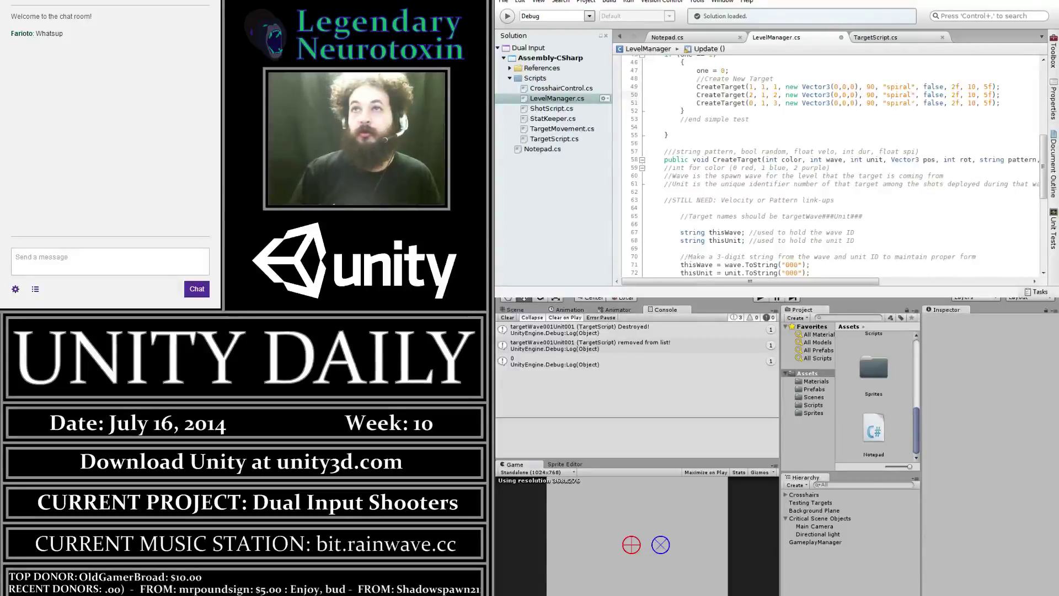
key("BackSpace")
key("BackSpace")
key("BackSpace")
key("BackSpace")
key("BackSpace")
key("BackSpace")
type("hold")
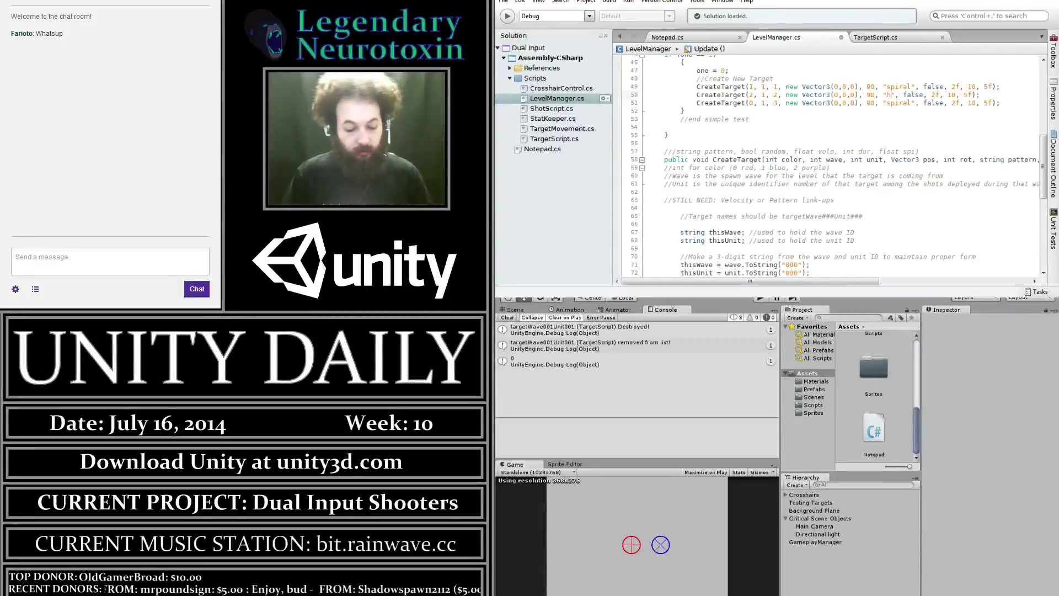
key("Down")
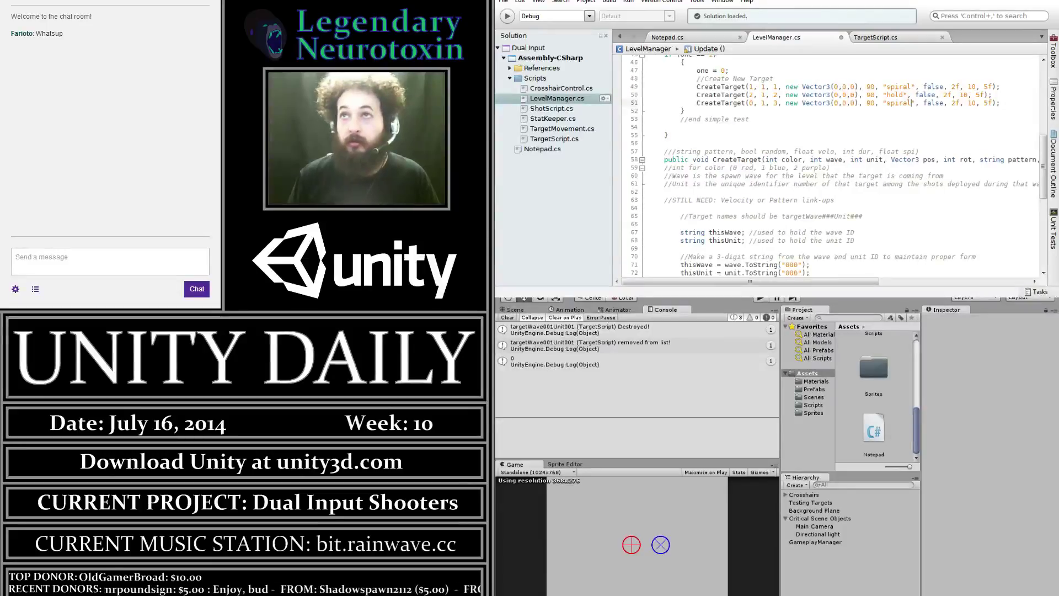
key("BackSpace")
key("BackSpace")
key("BackSpace")
key("Delete")
key("Delete")
type("straight")
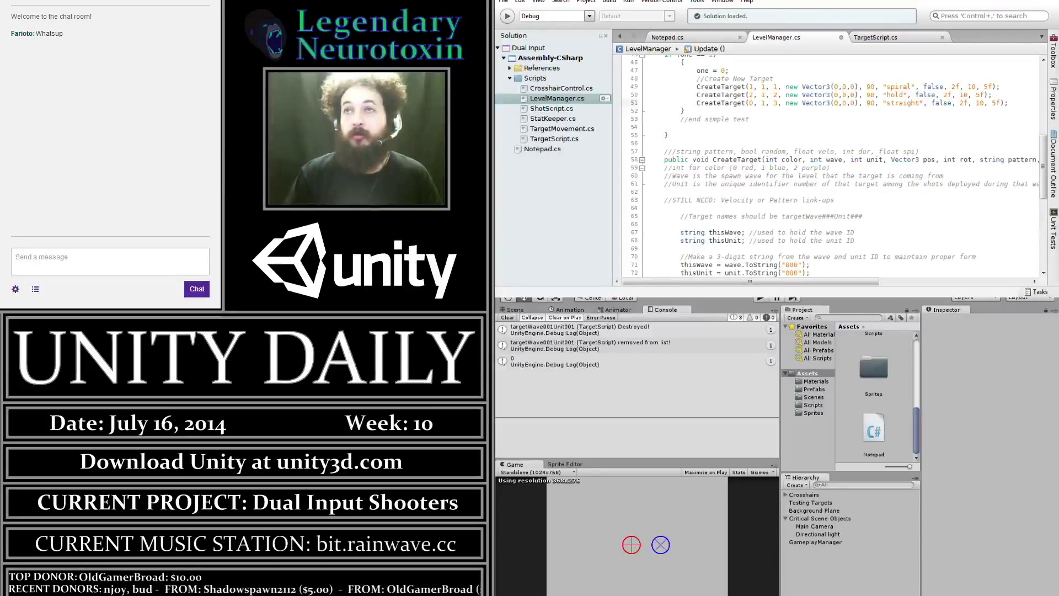
Change the third call's rotation from 90 to 270
double_click(870, 104)
type("270")
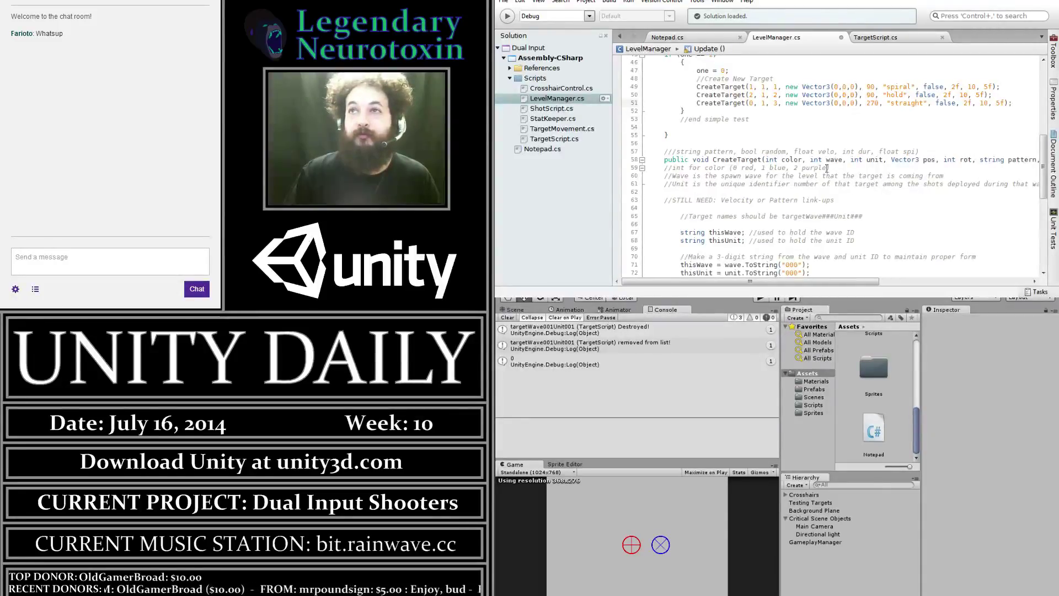
left_click_drag(820, 281, 928, 282)
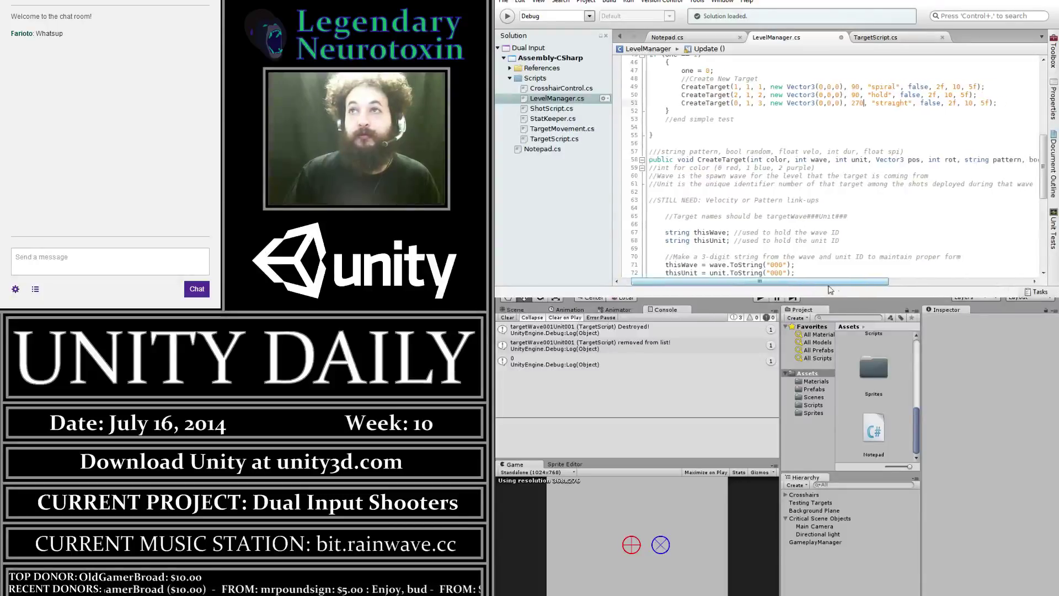
Change line 51's velocity from 2f to 3f and save LevelManager.cs
left_click_drag(859, 282, 900, 282)
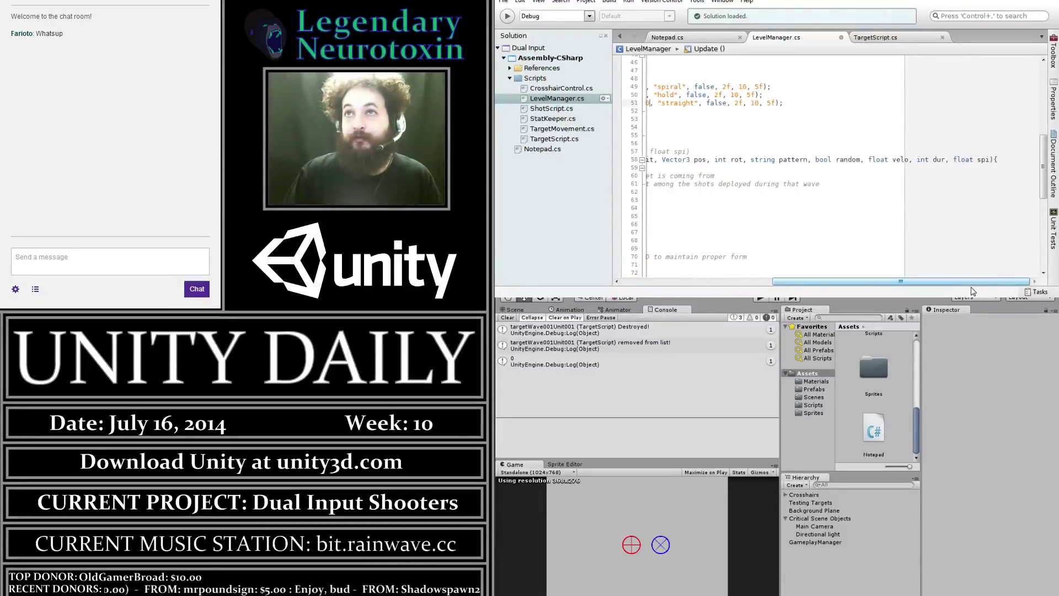
scroll(859, 99, "left", 3)
scroll(859, 98, "left", 2)
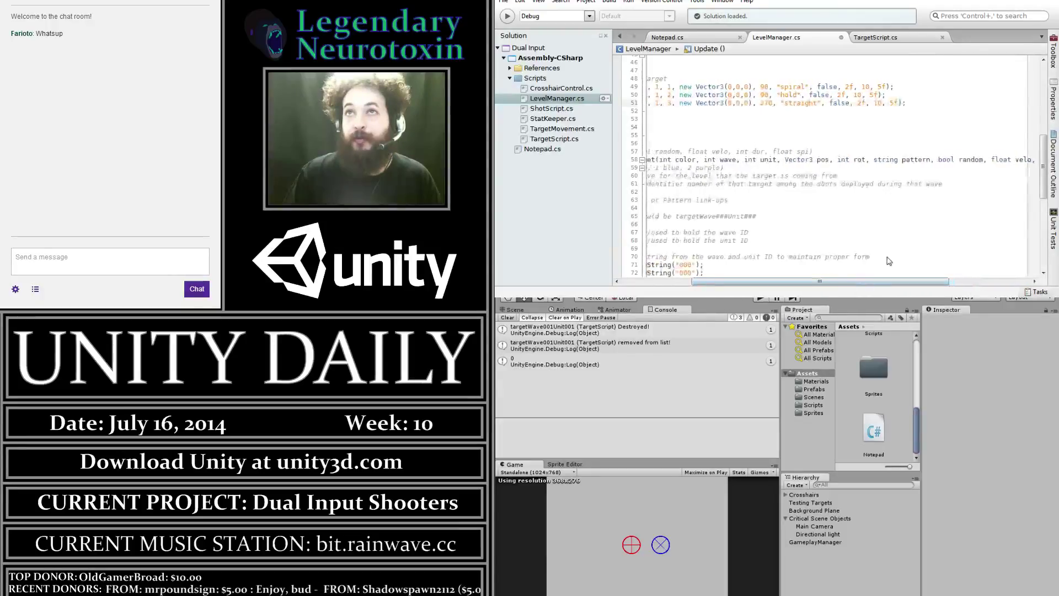
triple_click(861, 104)
left_click_drag(858, 103, 860, 104)
type("3")
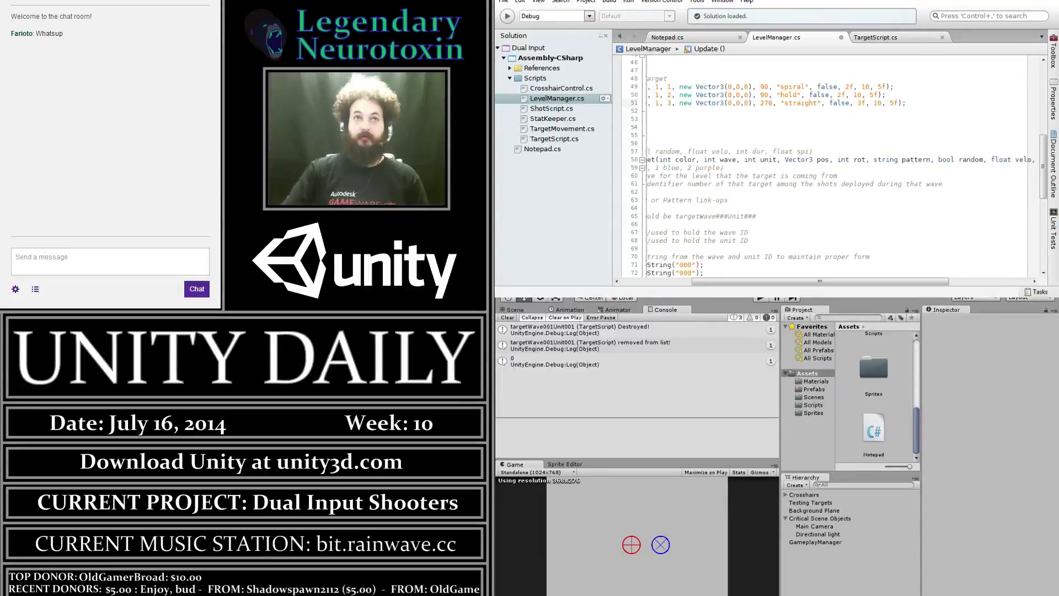
key("ctrl+s")
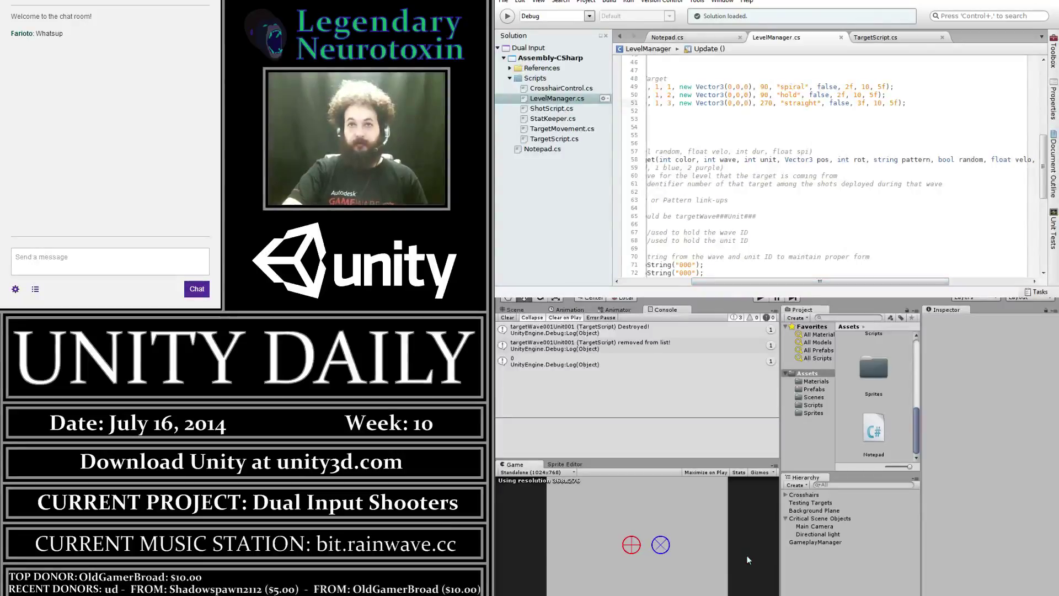
Play-test the scene, inspect a removal log's stack trace in the Console, then stop the game
left_click(763, 296)
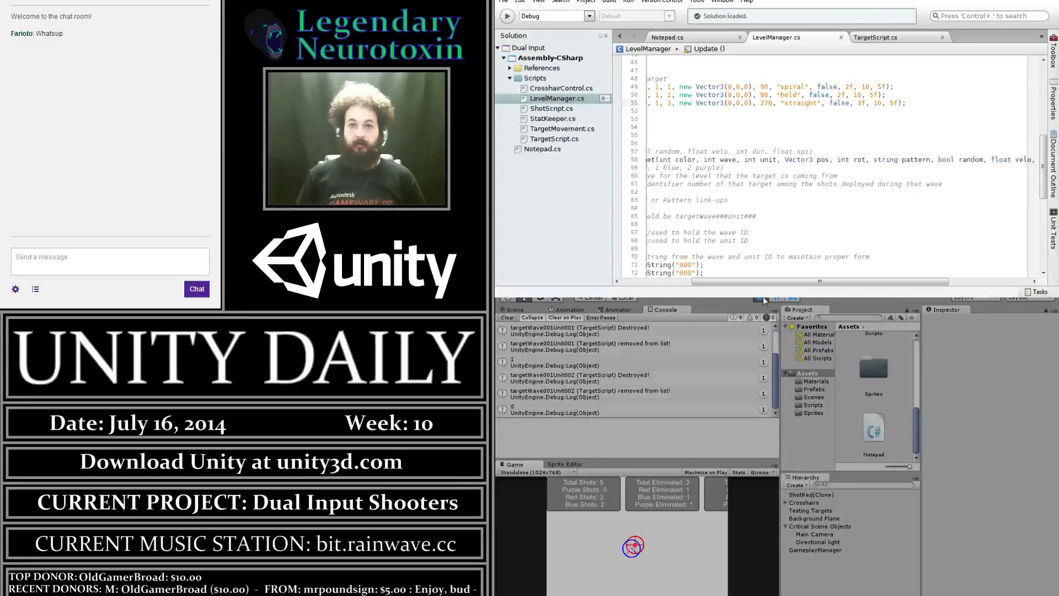
scroll(572, 352, "up", 3)
left_click(569, 359)
scroll(590, 408, "down", 3)
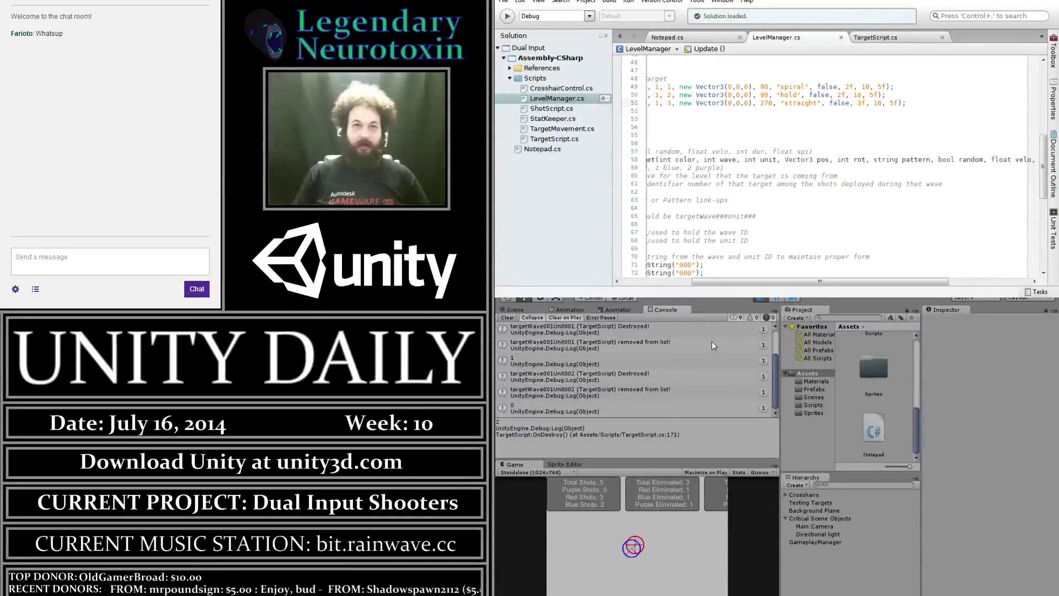
left_click(763, 299)
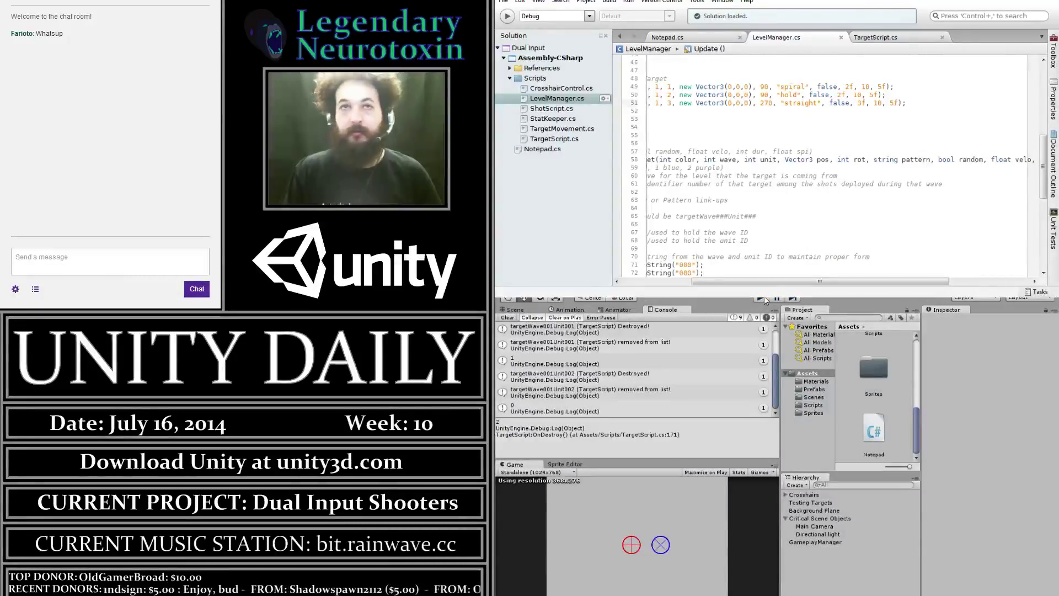
Change the first target's spawn position in LevelManager.cs to (1,1,0)
left_click(771, 69)
scroll(771, 69, "up", 5)
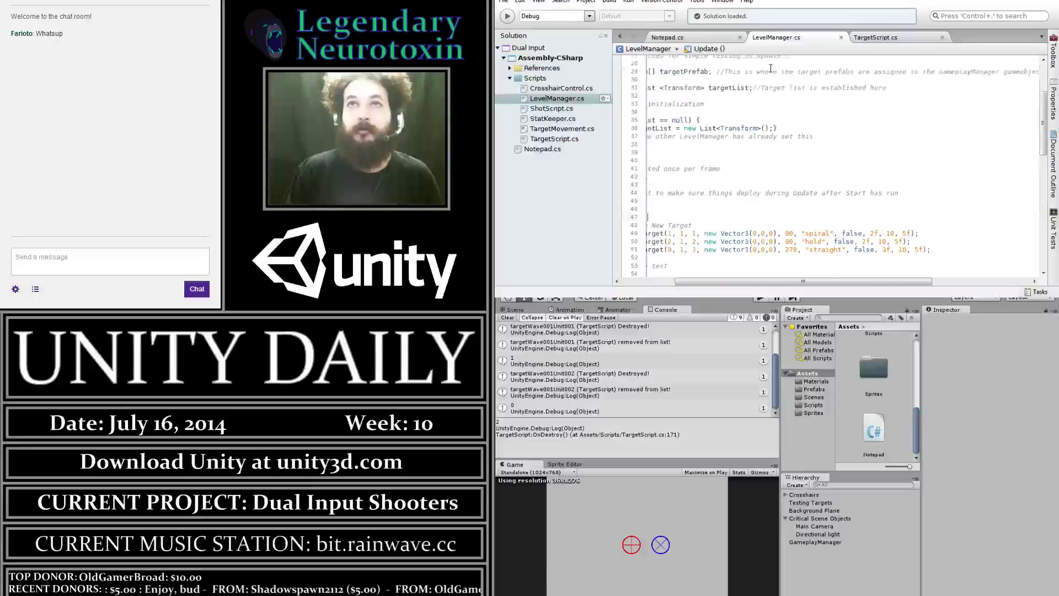
scroll(751, 160, "down", 2)
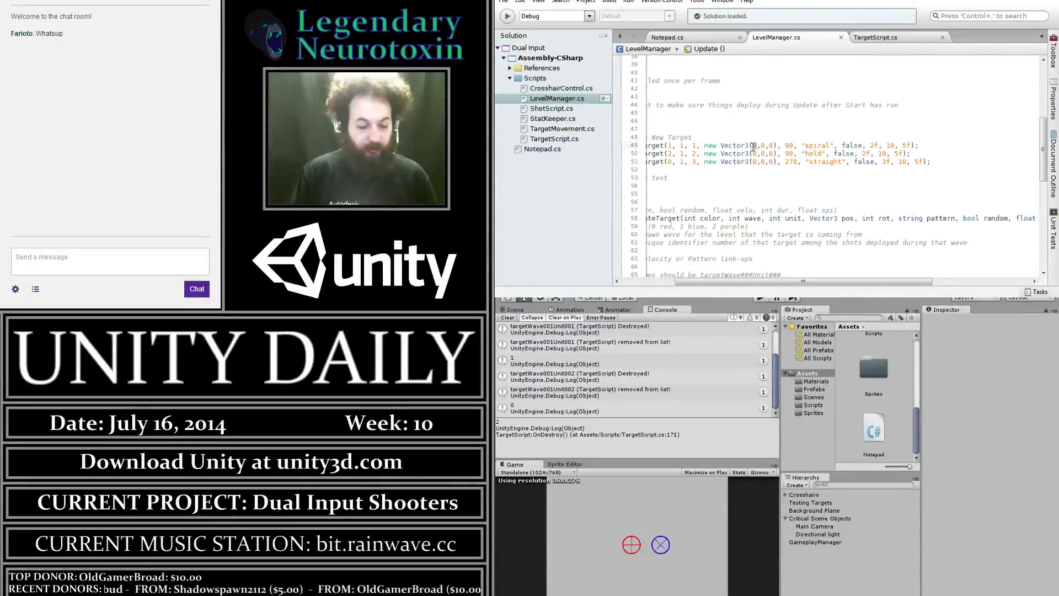
type("1")
key("Right")
key("Delete")
type("1")
Set the second and third targets to (-1,-1,0) and (1,-1,0), then save LevelManager.cs
key("Left")
key("BackSpace")
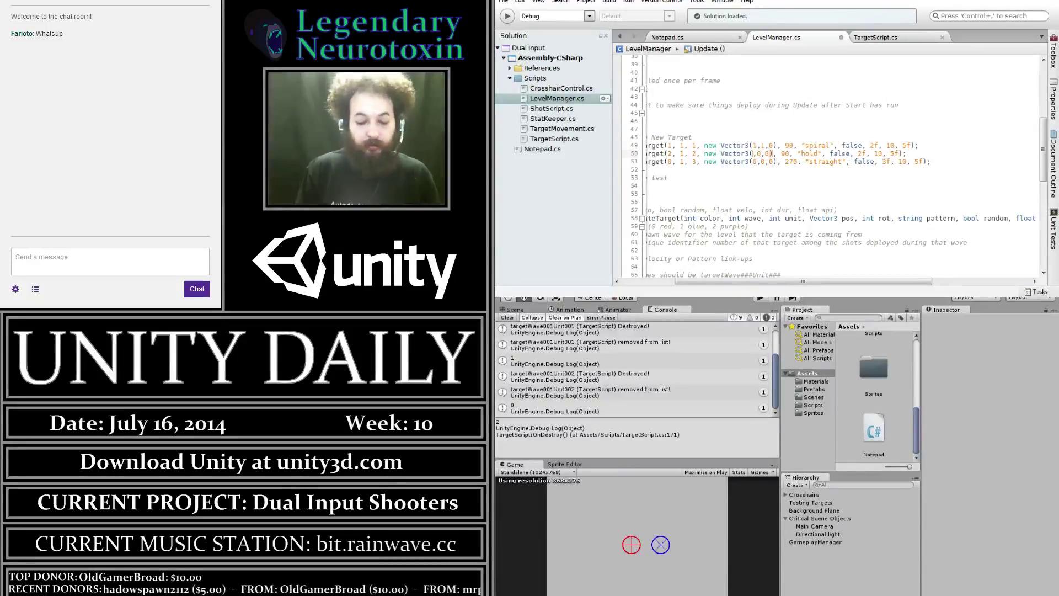
type("-1")
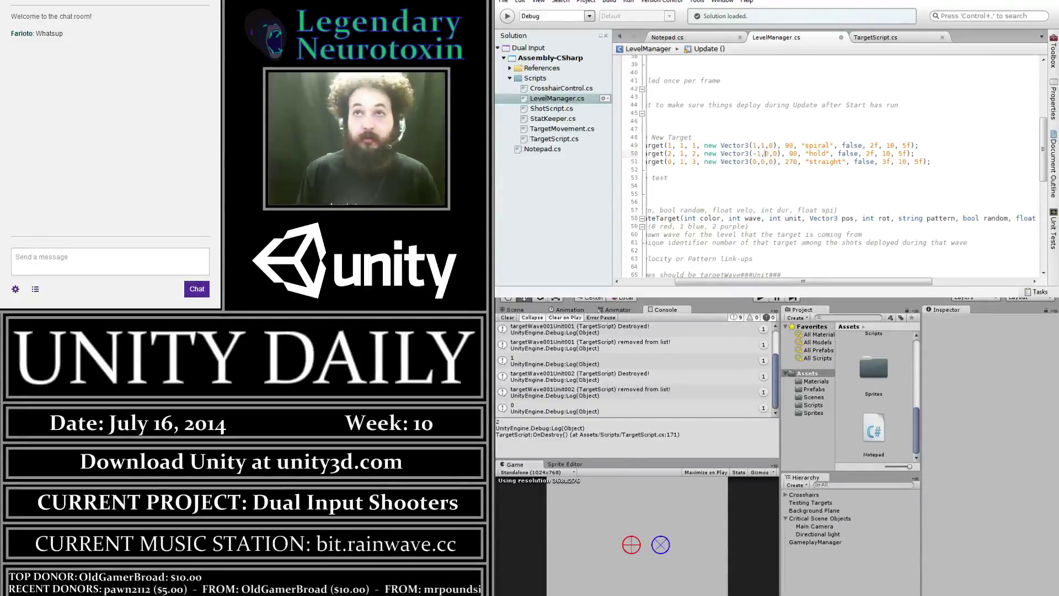
key("BackSpace")
type("-1")
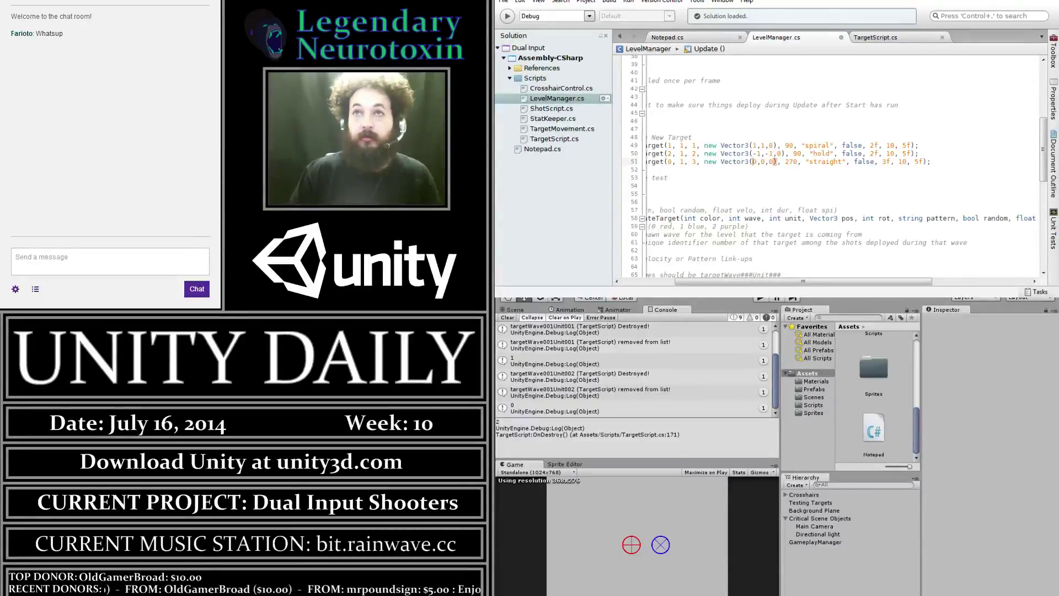
key("Delete")
type("1")
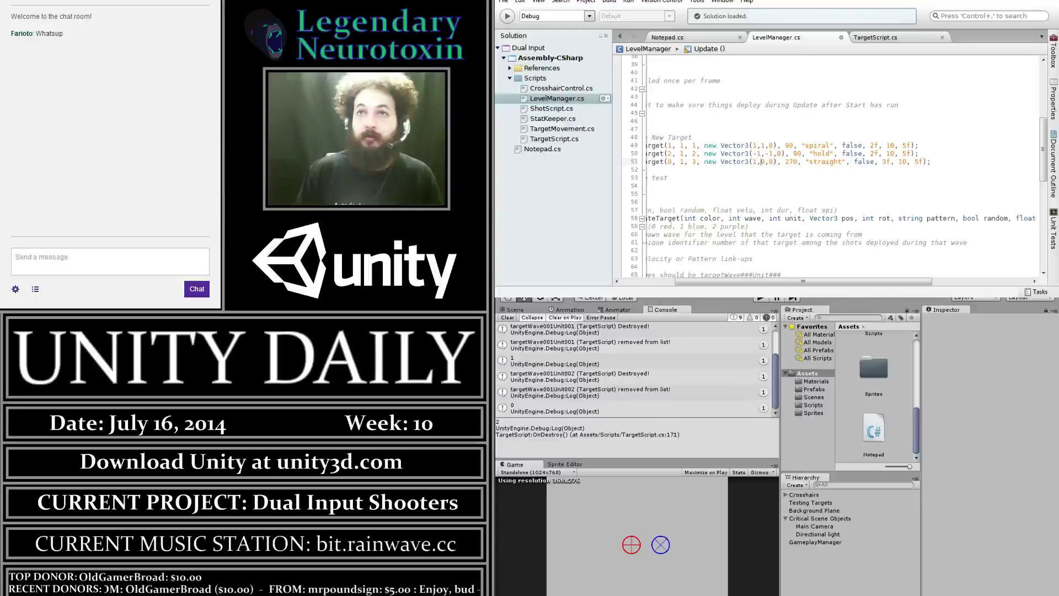
key("Delete")
type("-1")
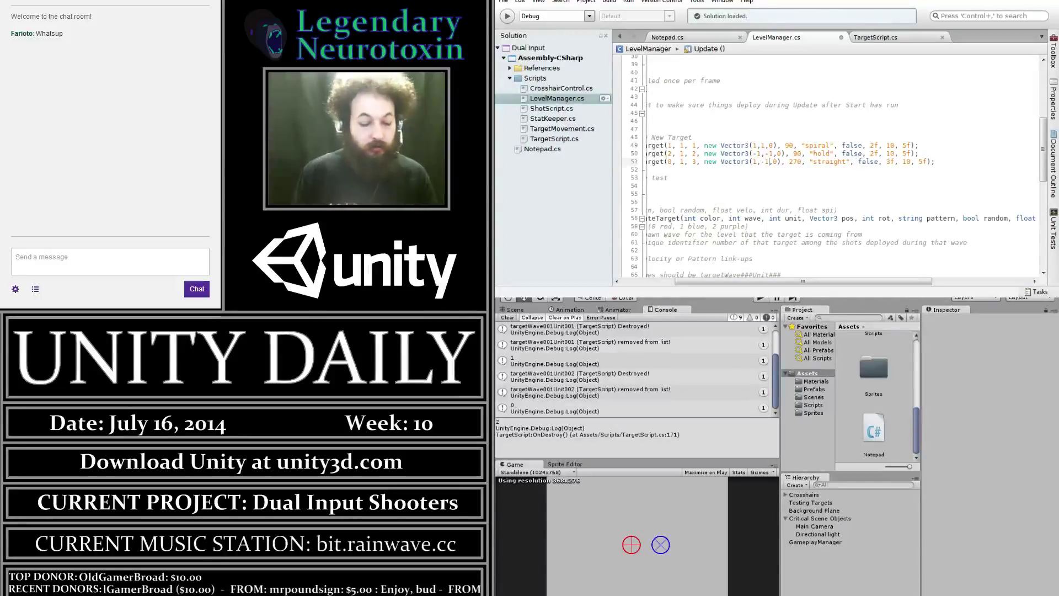
key("ctrl+s")
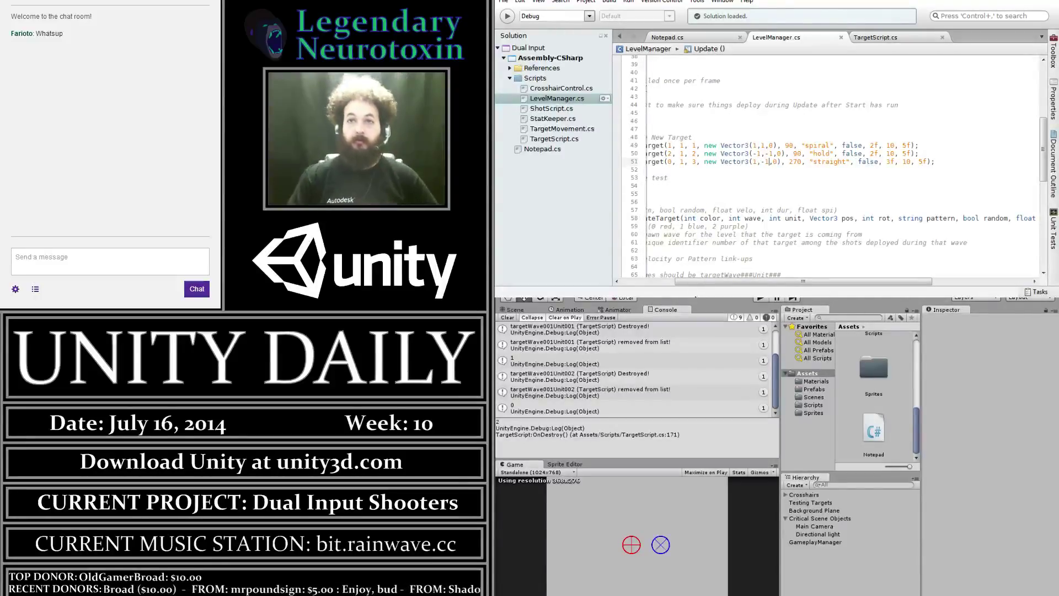
Run the scene to watch the three targets spawn at their new positions, then stop play mode
left_click(757, 298)
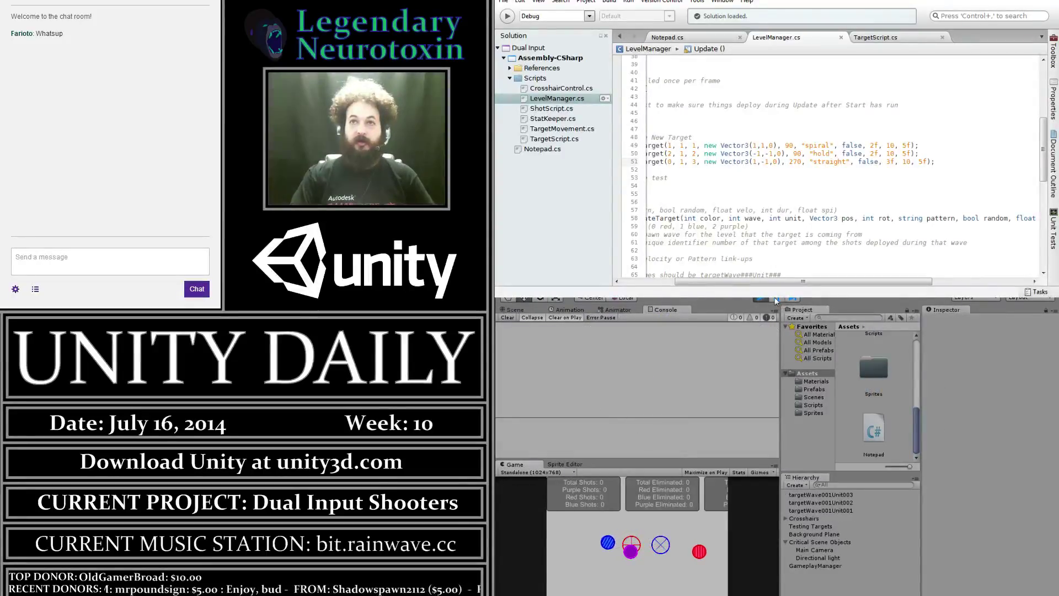
left_click(762, 299)
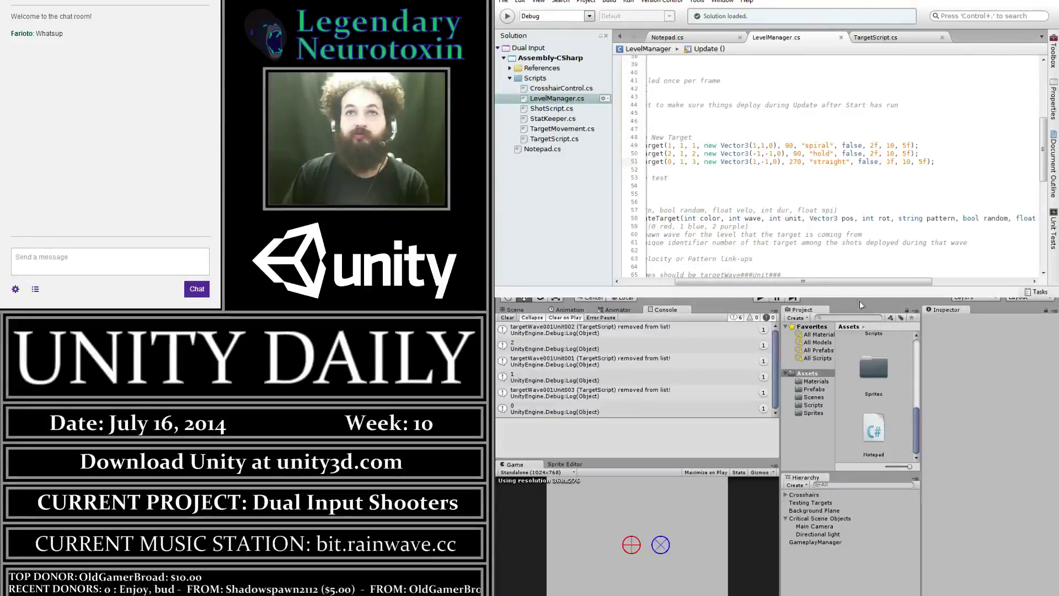
Flip through the Notepad.cs and LevelManager.cs tabs to reach TargetScript.cs's OnDestroy method
scroll(813, 86, "up", 6)
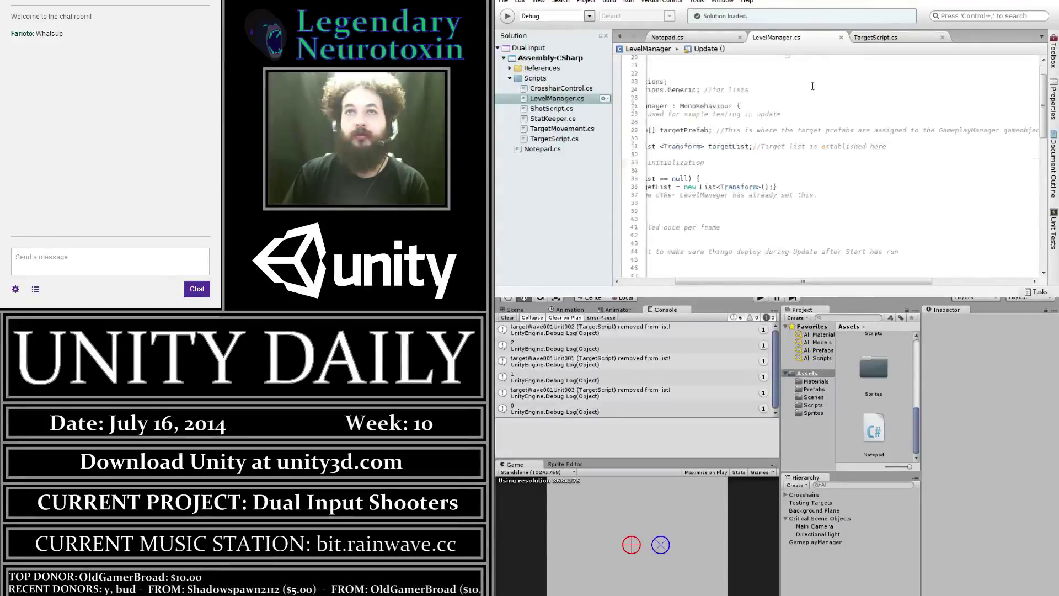
scroll(685, 82, "left", 5)
scroll(681, 81, "up", 2)
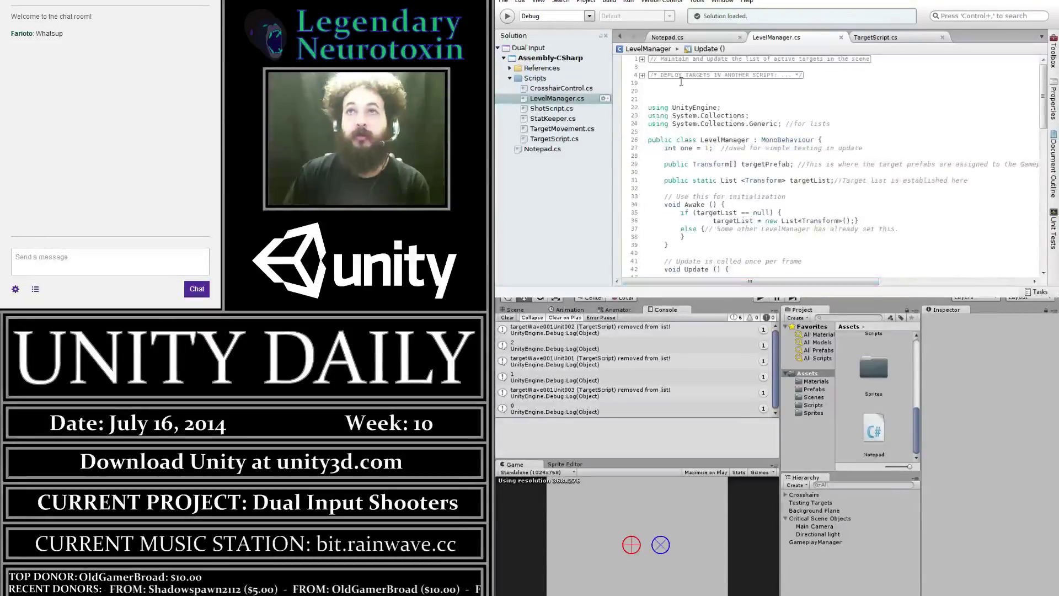
left_click(685, 39)
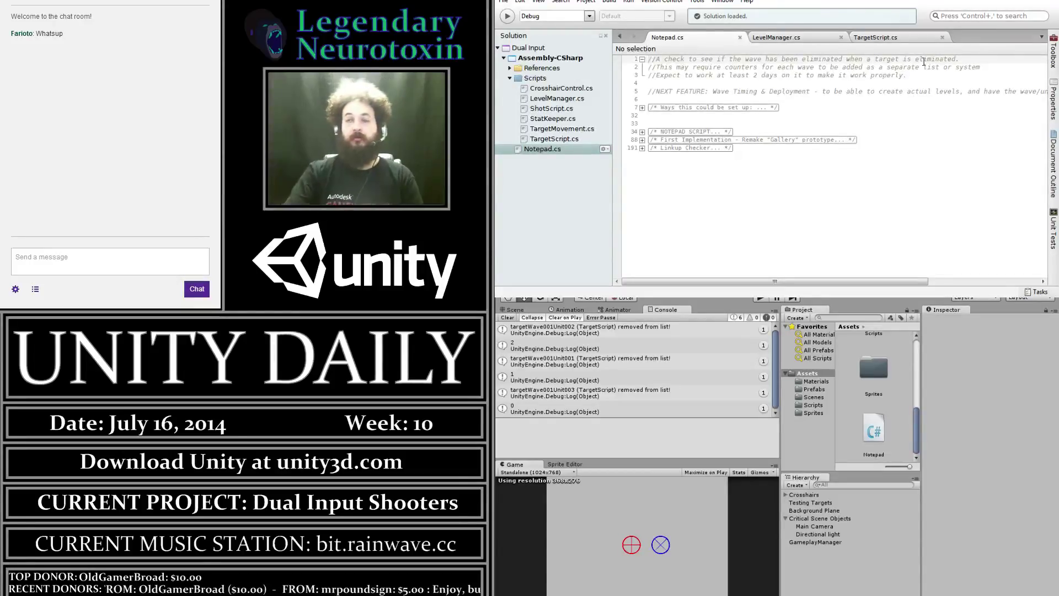
left_click(776, 37)
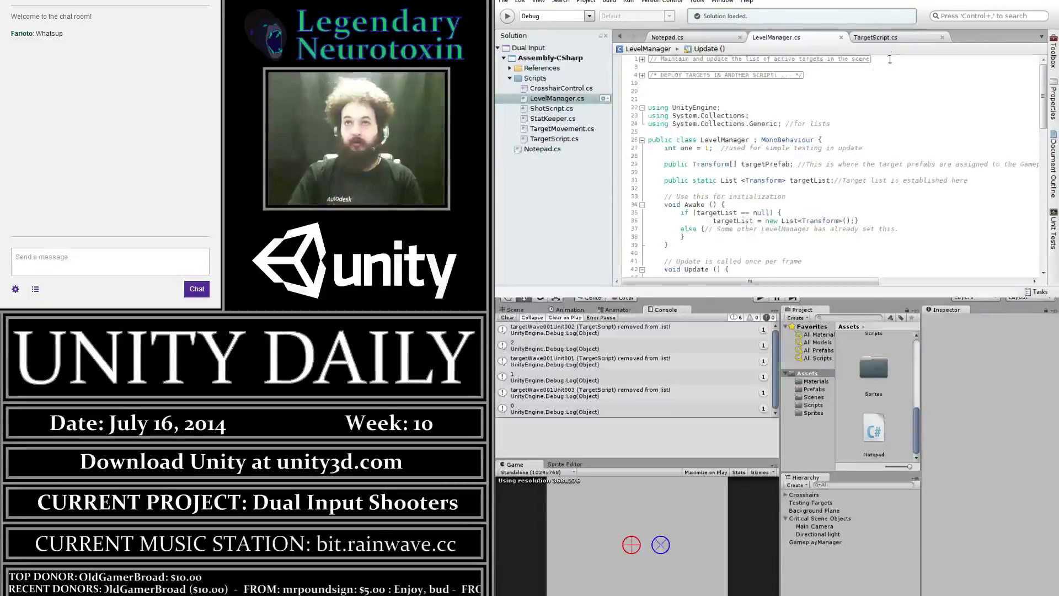
left_click(886, 37)
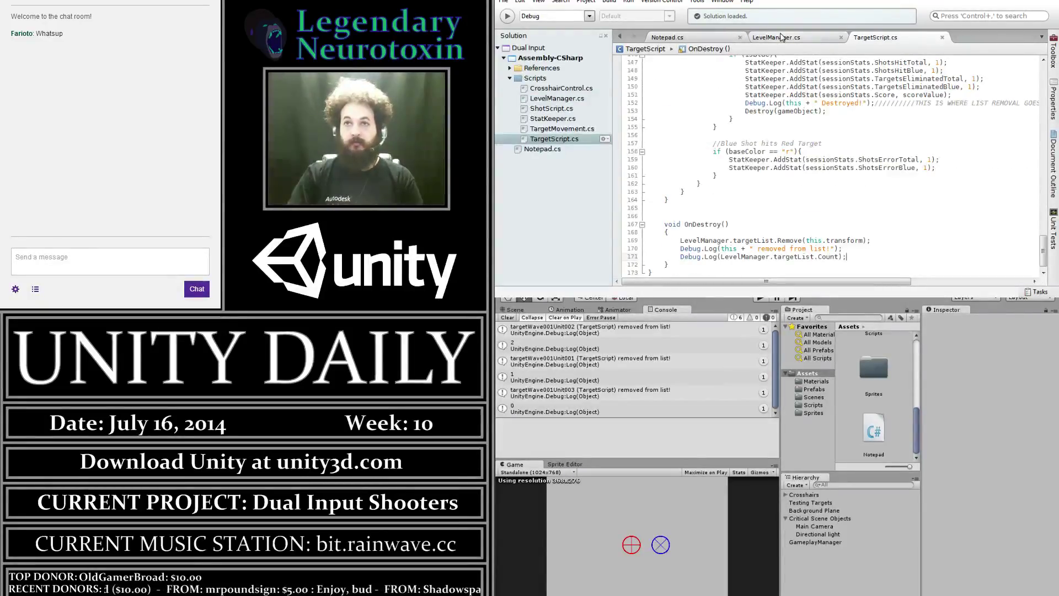
left_click(870, 258)
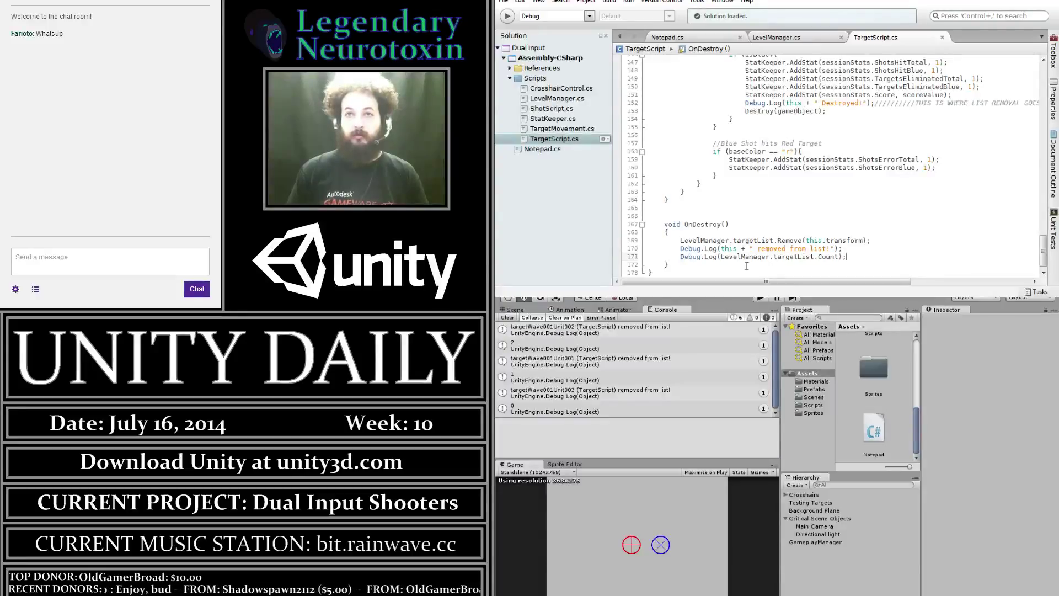
Insert a foreach loop after the count log and make it iterate LevelManager.targetList
key("Return")
key("Return")
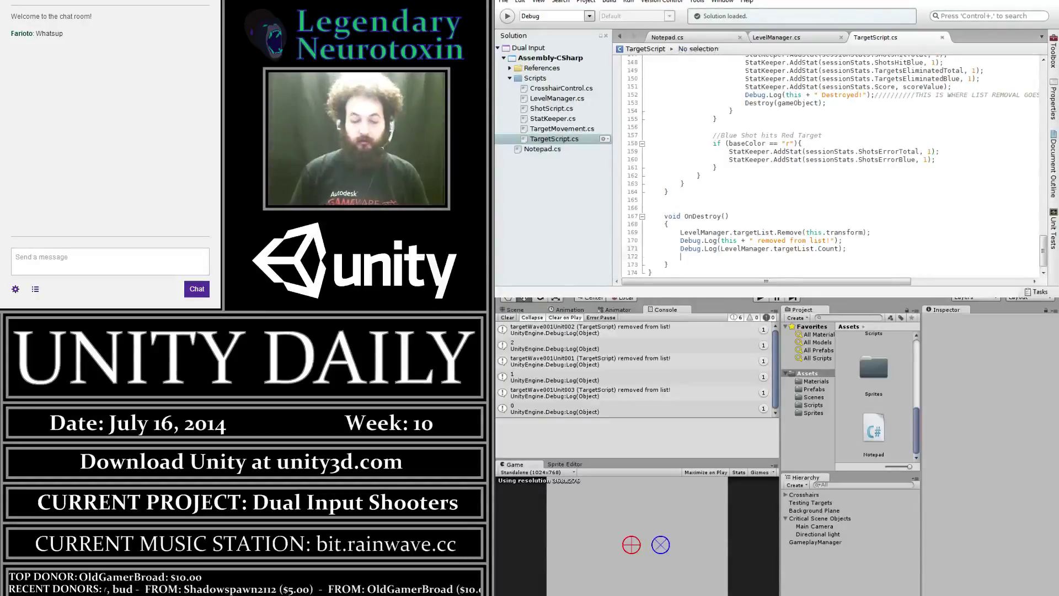
type("foreach (string dog in dogs) // Display for verification {     Console.WriteLine(dog); }")
left_click(683, 248)
left_click(774, 249)
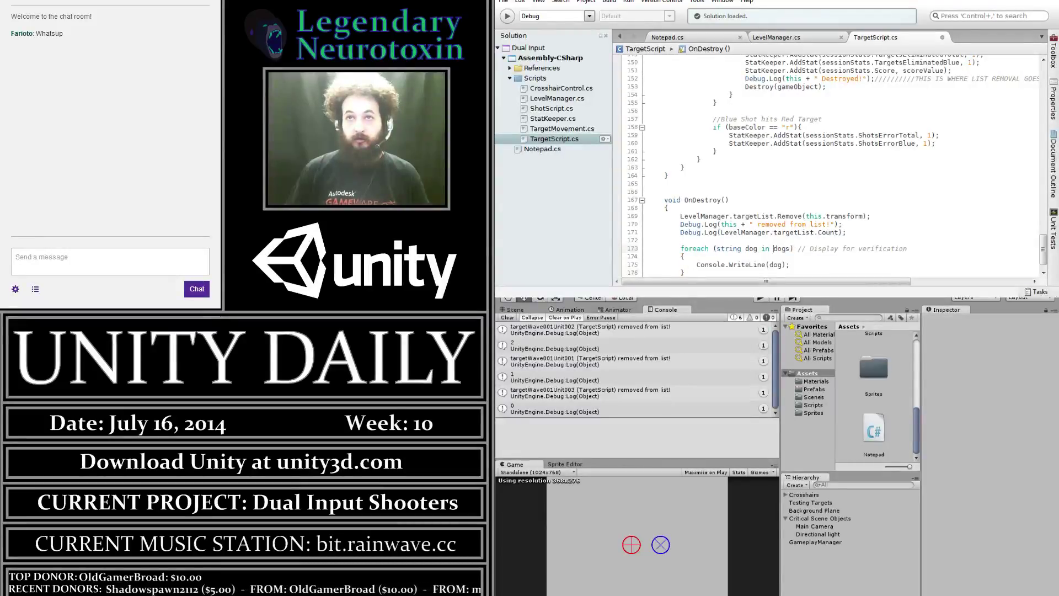
key("BackSpace")
key("BackSpace")
key("BackSpace")
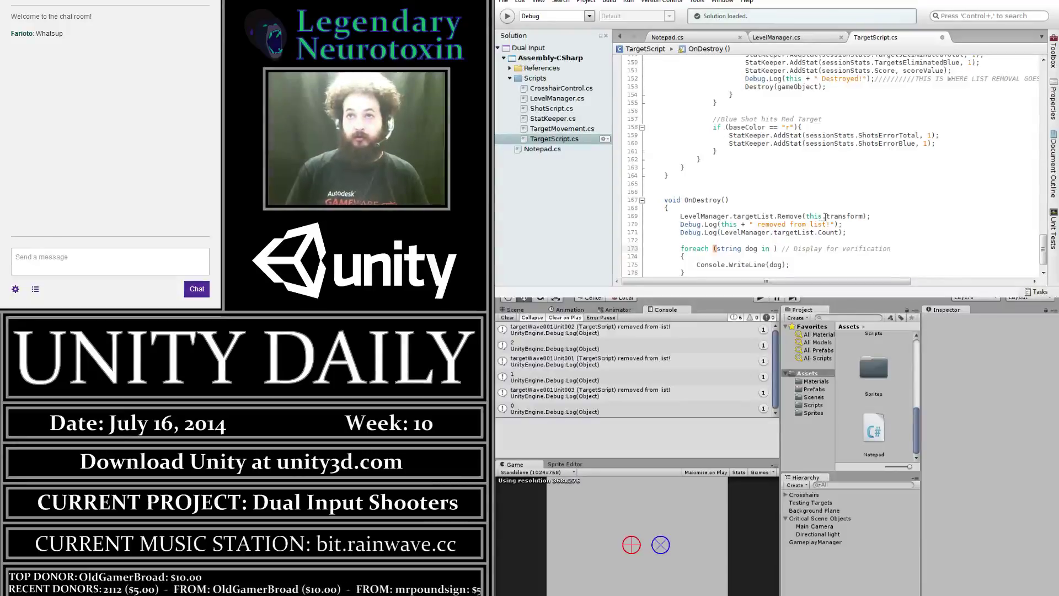
left_click_drag(814, 233, 722, 232)
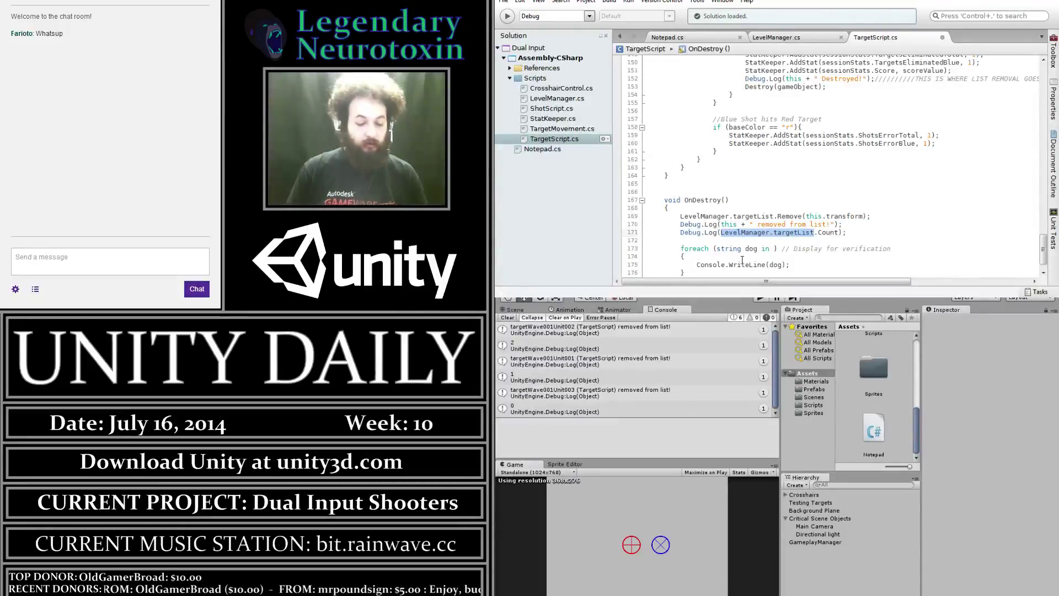
left_click(776, 251)
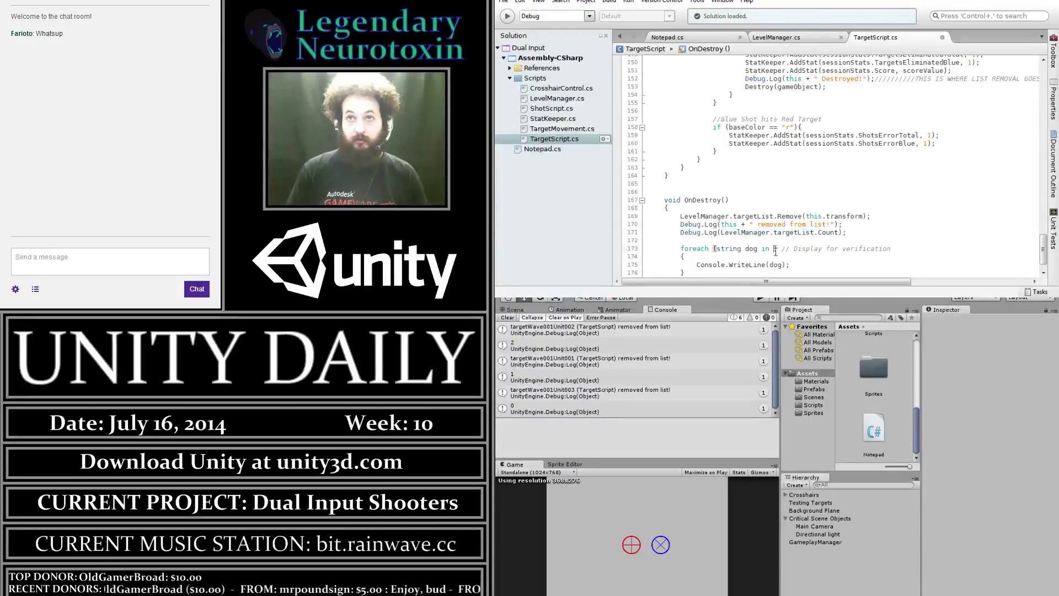
type("LevelManager.targetList")
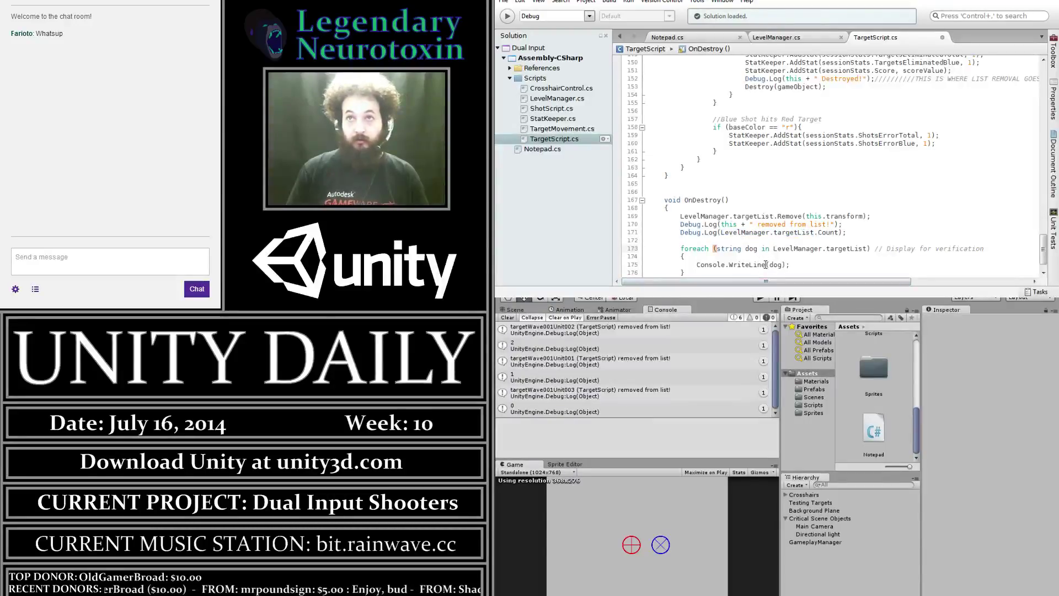
Rename the loop variable to target, replace Console.WriteLine with Debug.Log, and save the script
left_click(757, 247)
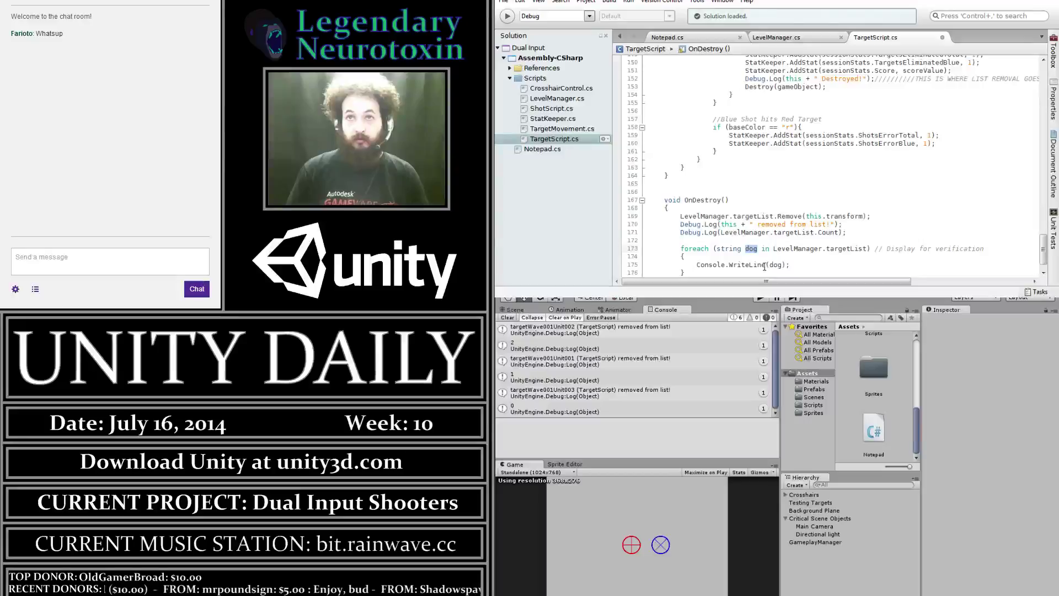
type("target")
left_click_drag(770, 264, 783, 268)
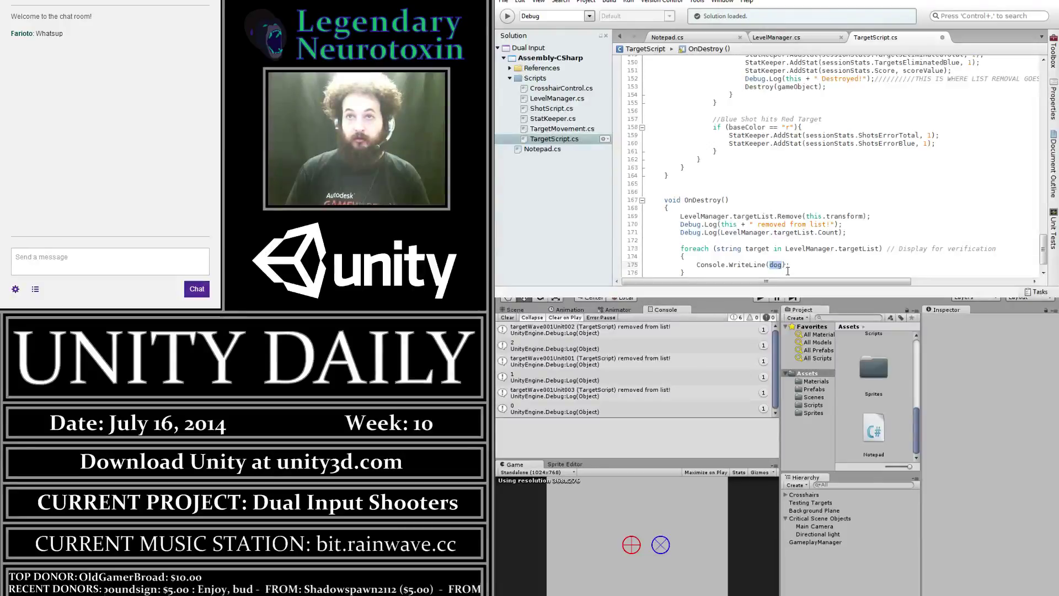
type("target")
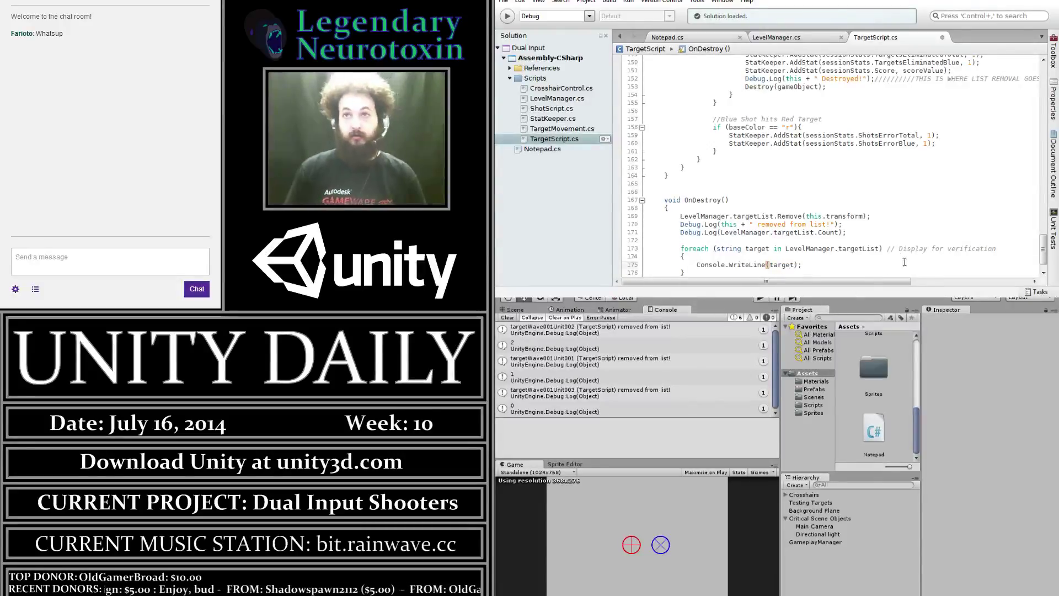
left_click(925, 267)
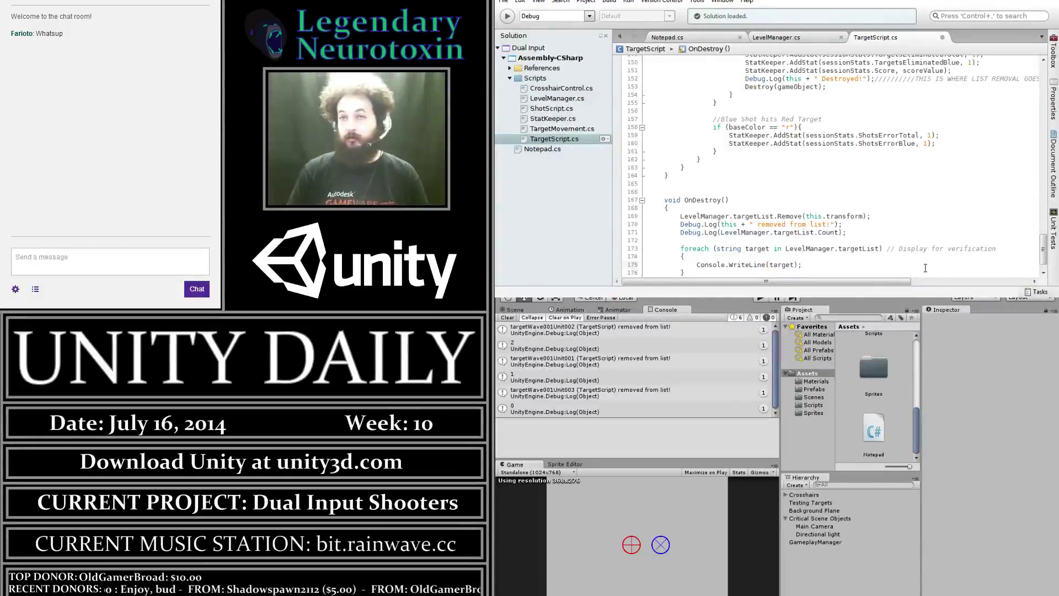
key("ctrl+s")
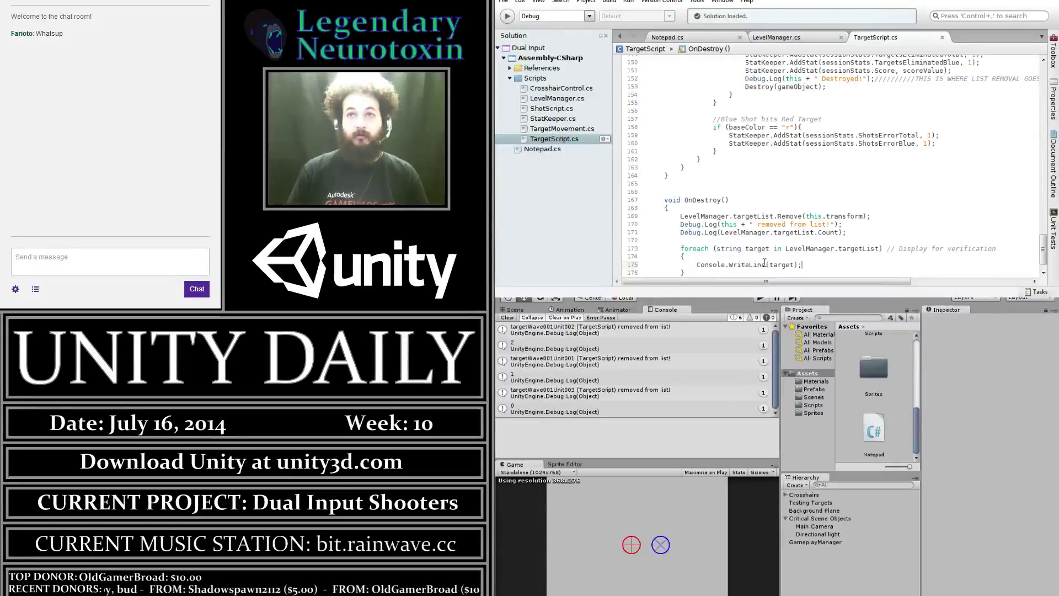
left_click_drag(766, 264, 697, 265)
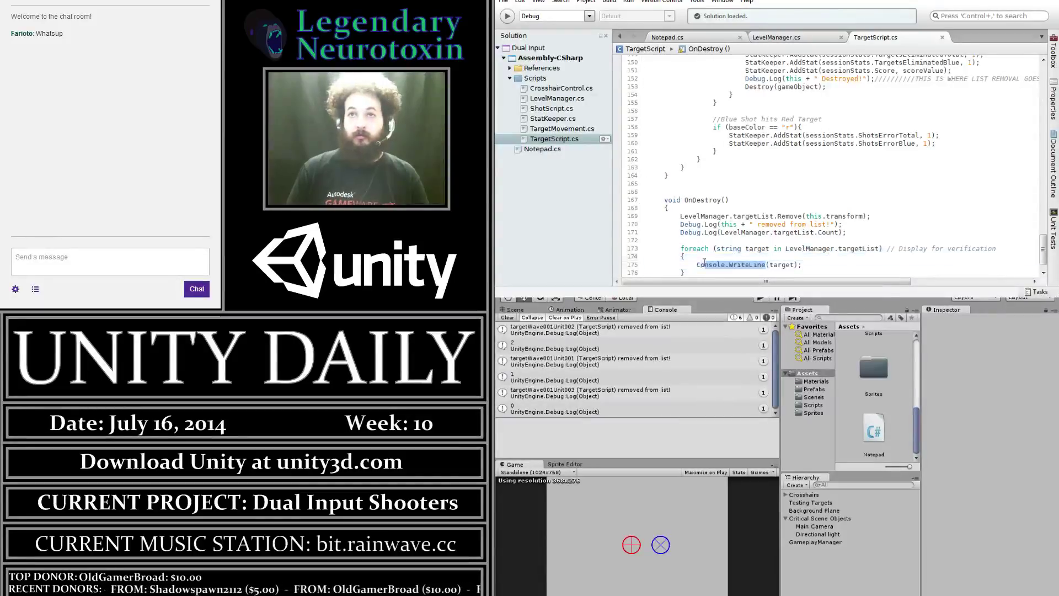
type("De")
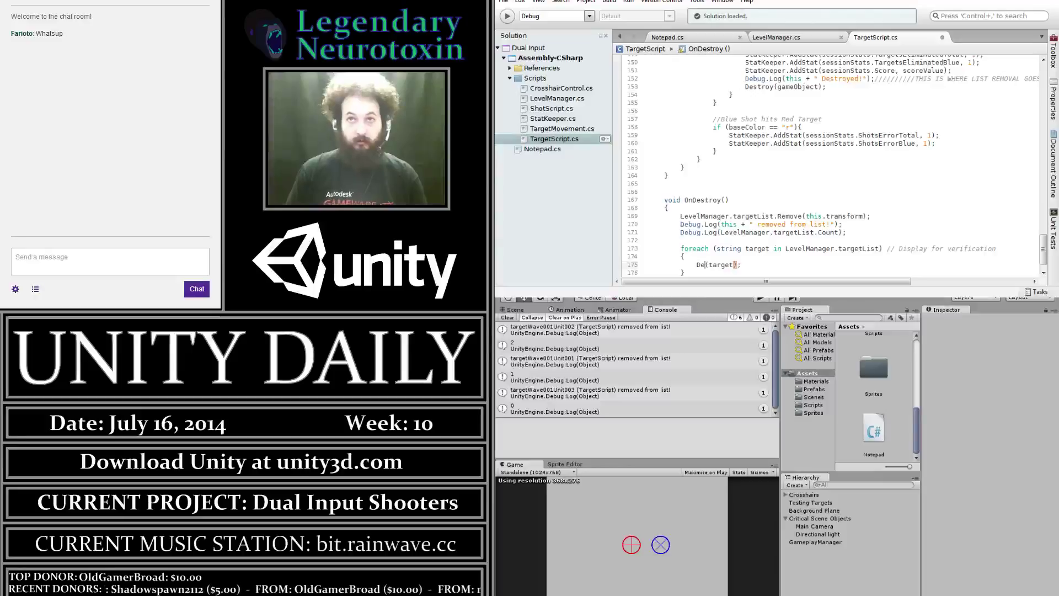
type("bug.")
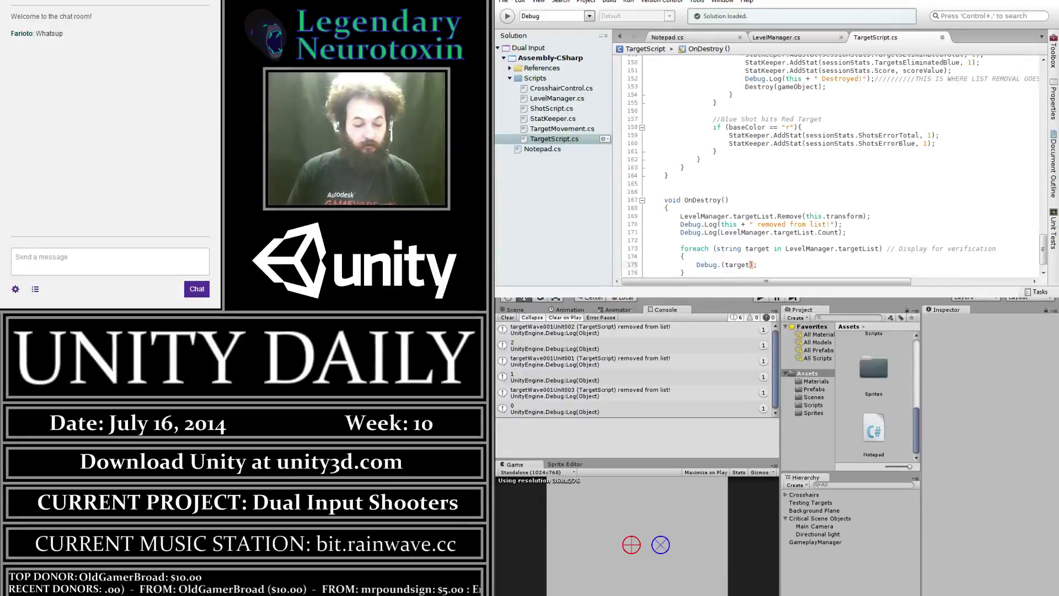
type("Log")
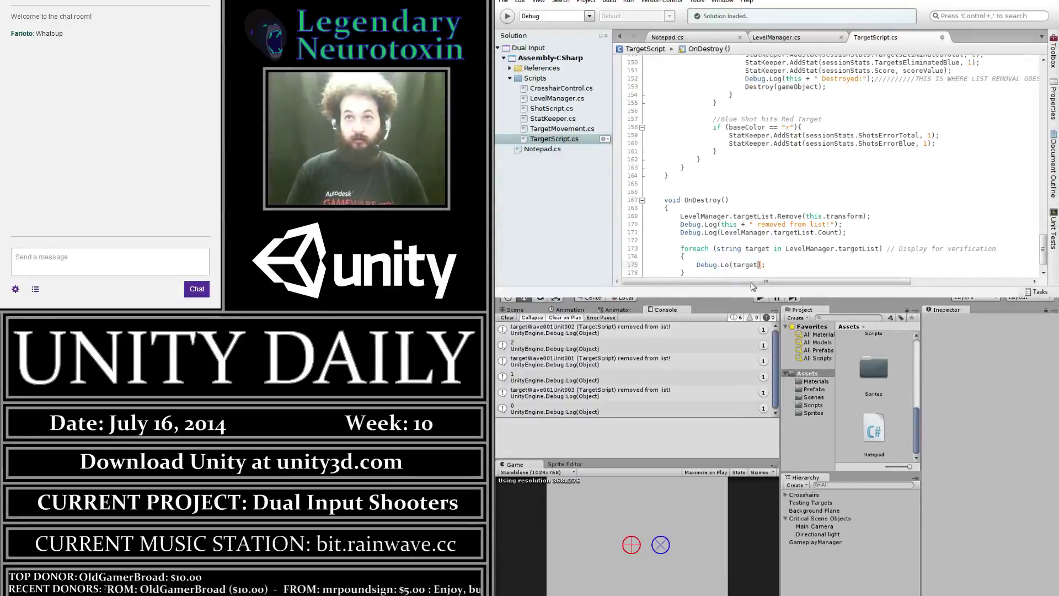
key("ctrl+s")
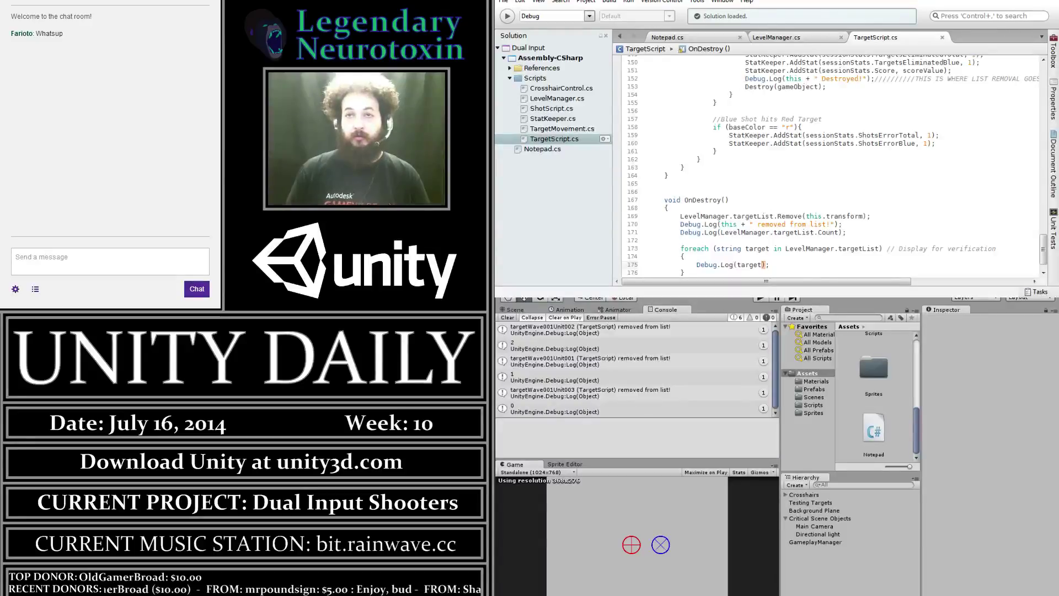
left_click(734, 265)
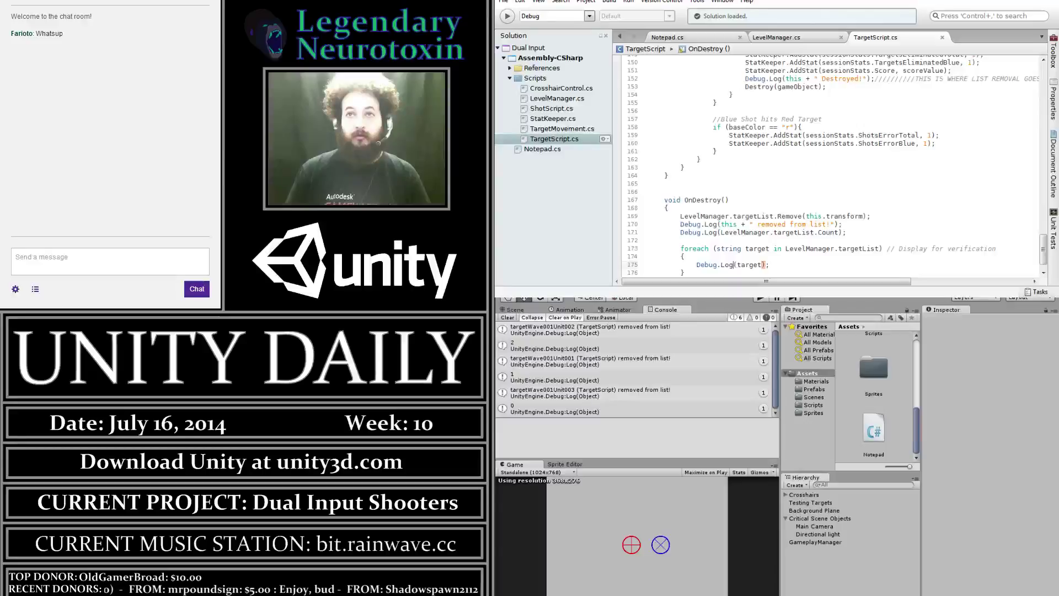
Recompile in Unity and open the CS0030 Transform-to-string error details in the Console
left_click(828, 591)
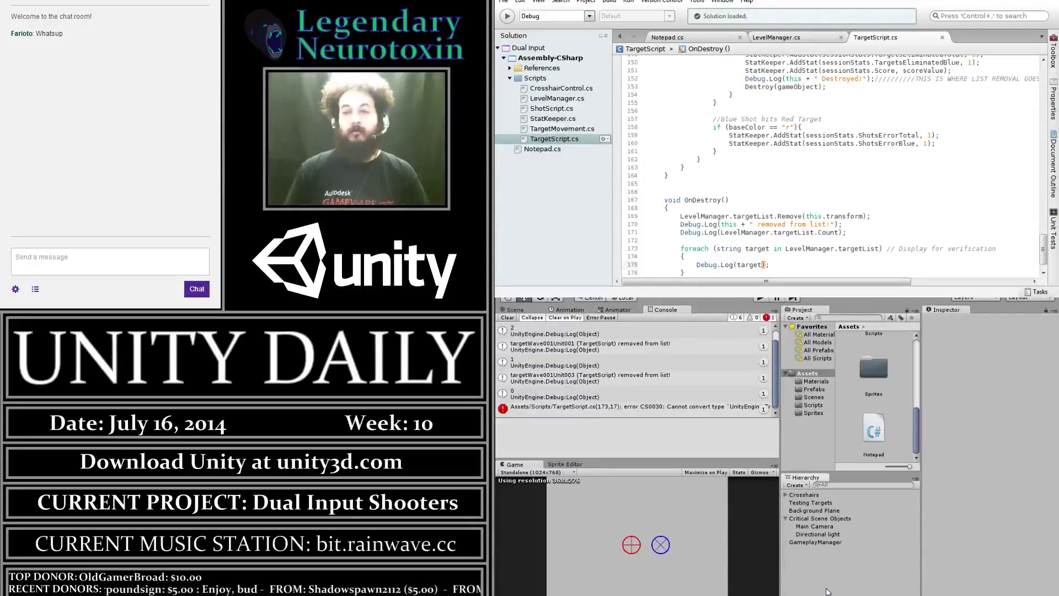
left_click(731, 406)
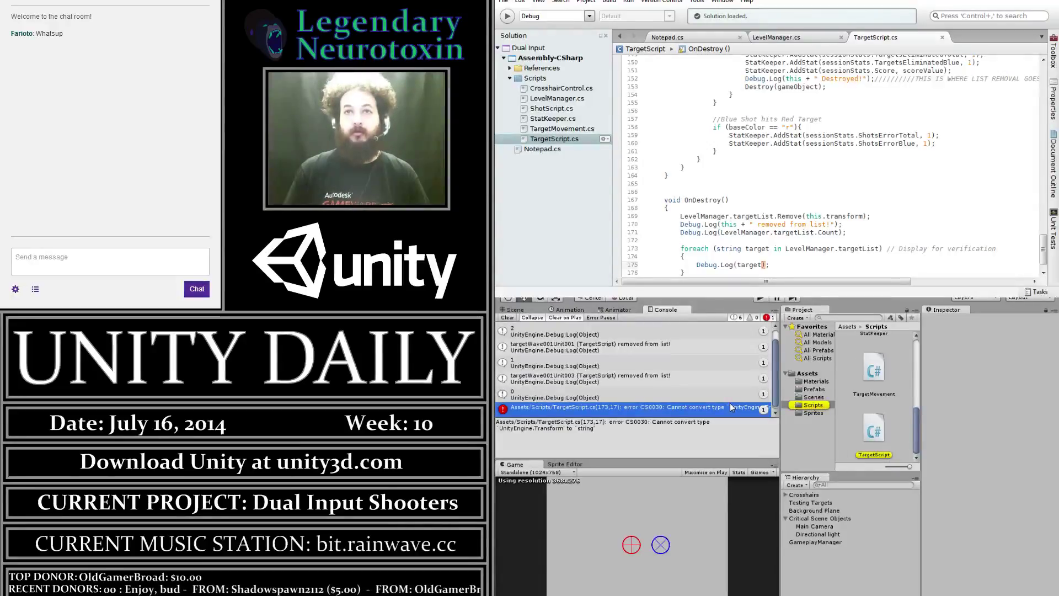
Change the foreach loop variable's type on line 173 from string to Transform
double_click(730, 407)
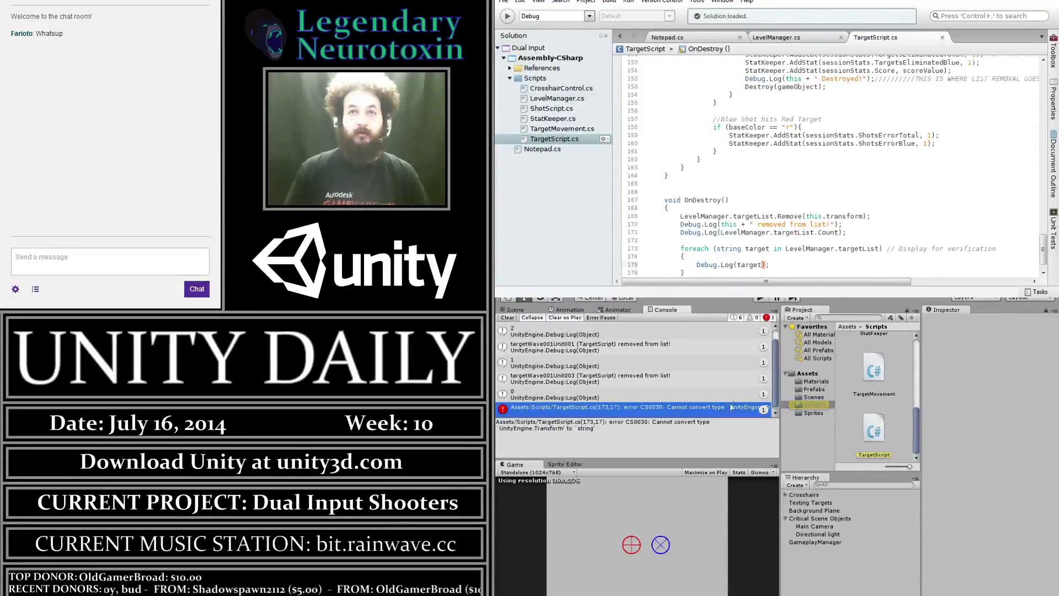
left_click(763, 242)
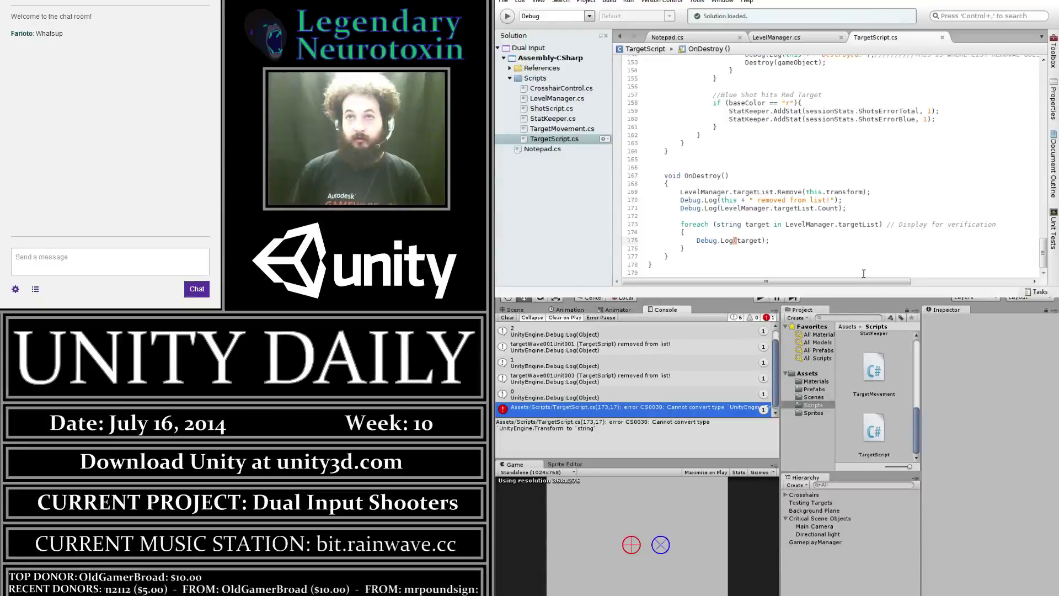
key("Up")
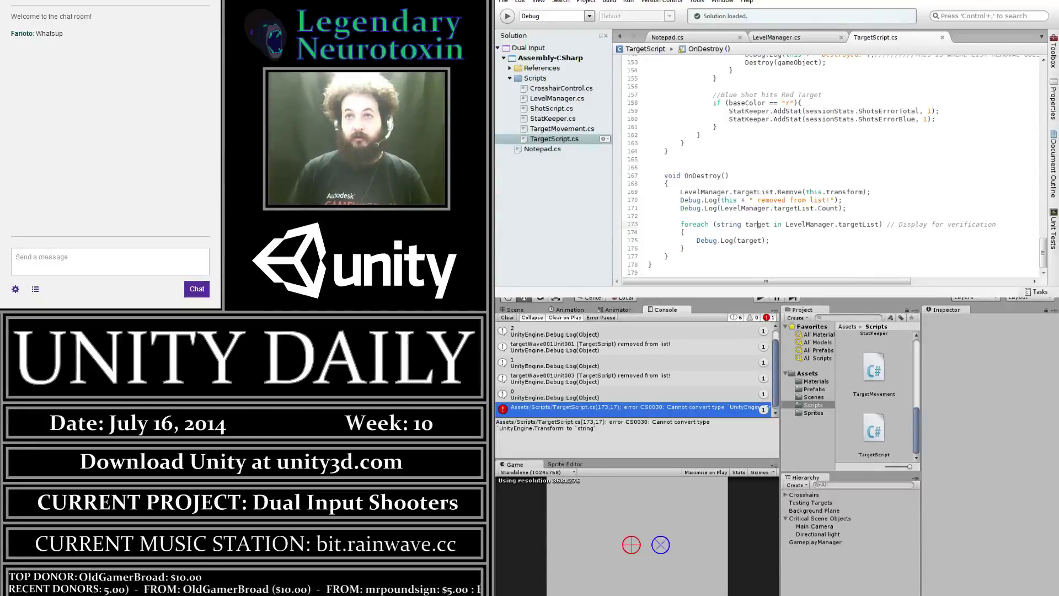
left_click(742, 224)
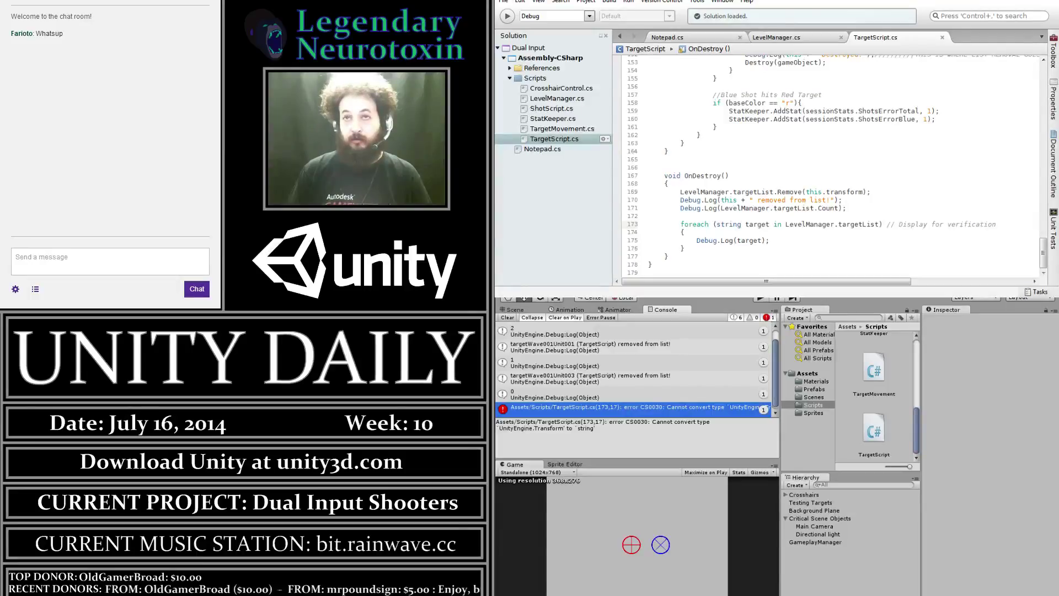
key("BackSpace")
key("BackSpace")
key("BackSpace")
key("BackSpace")
key("BackSpace")
key("BackSpace")
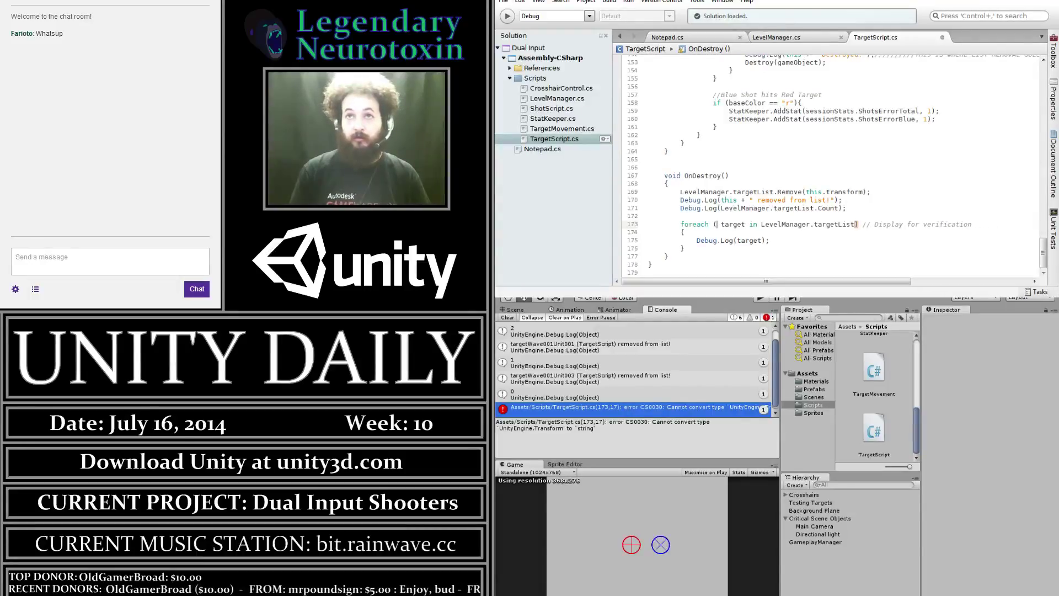
type("Transform,")
key("BackSpace")
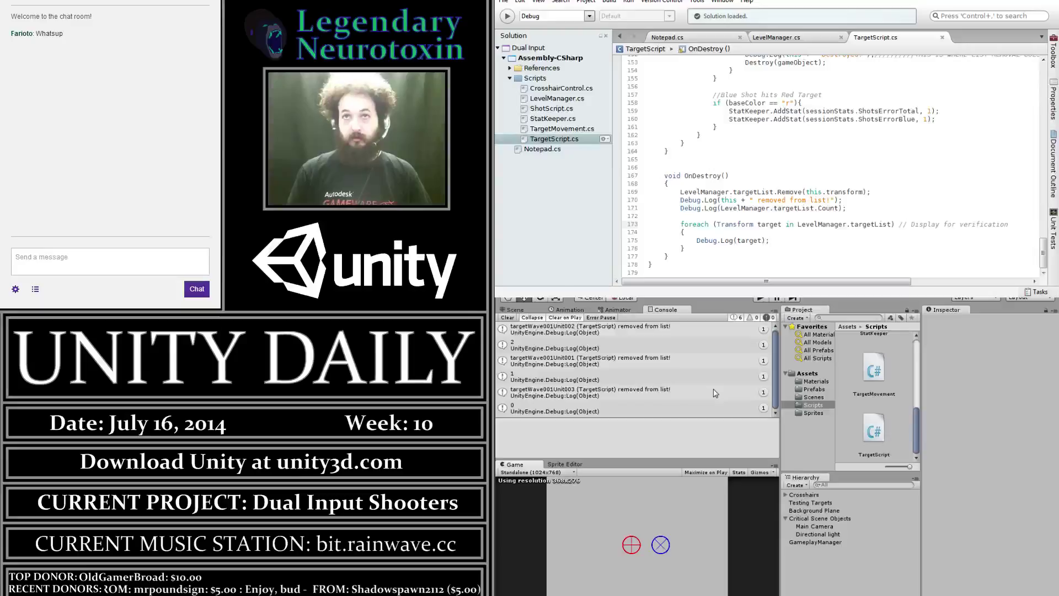
Run the game and browse the Console's destroy, removal and remaining-target logs
left_click(758, 299)
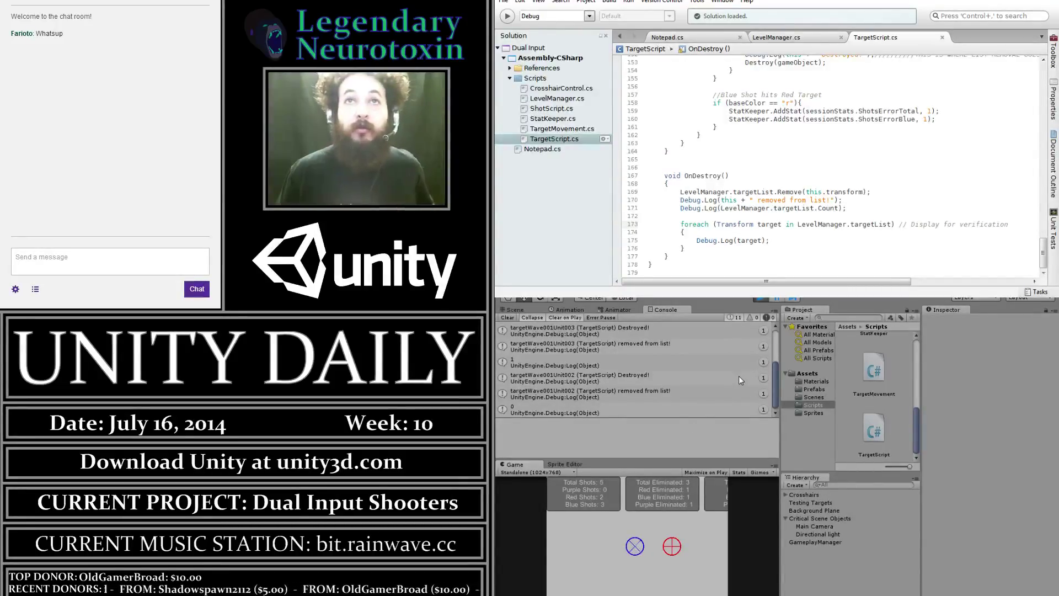
scroll(740, 376, "up", 3)
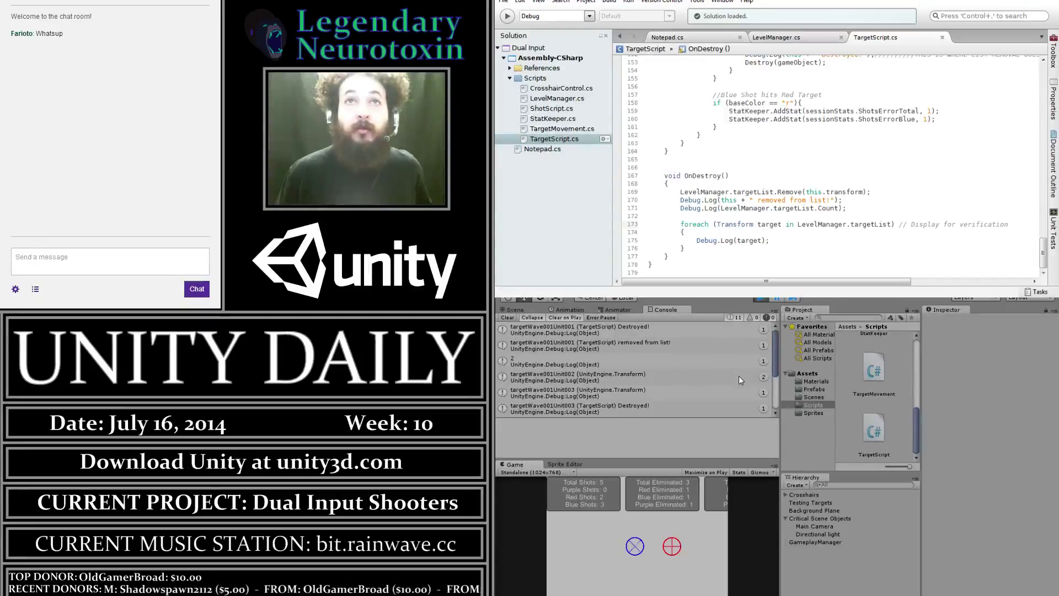
scroll(739, 376, "down", 1)
scroll(741, 379, "up", 1)
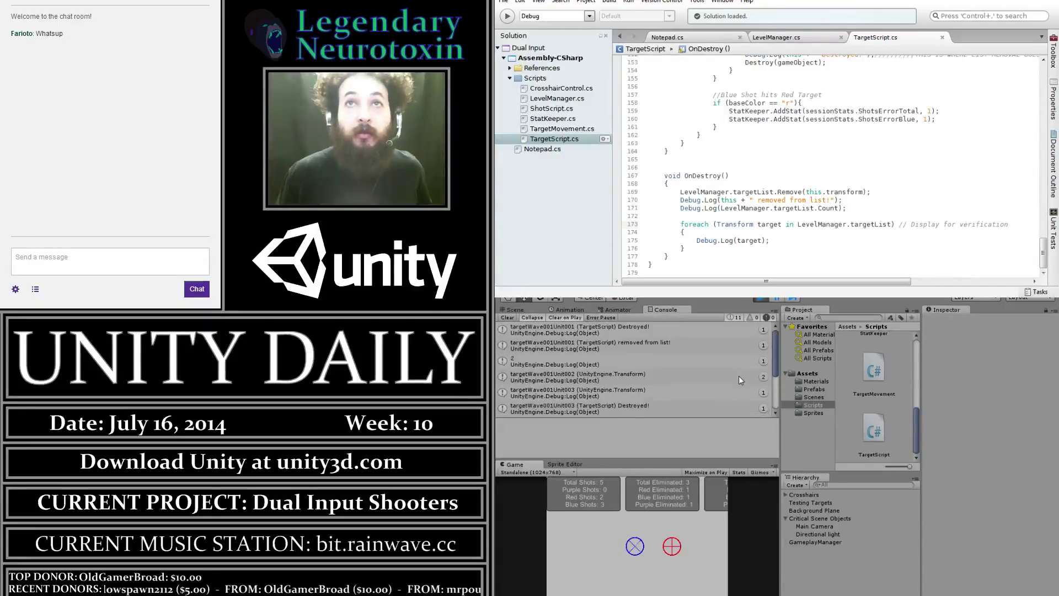
scroll(740, 379, "down", 3)
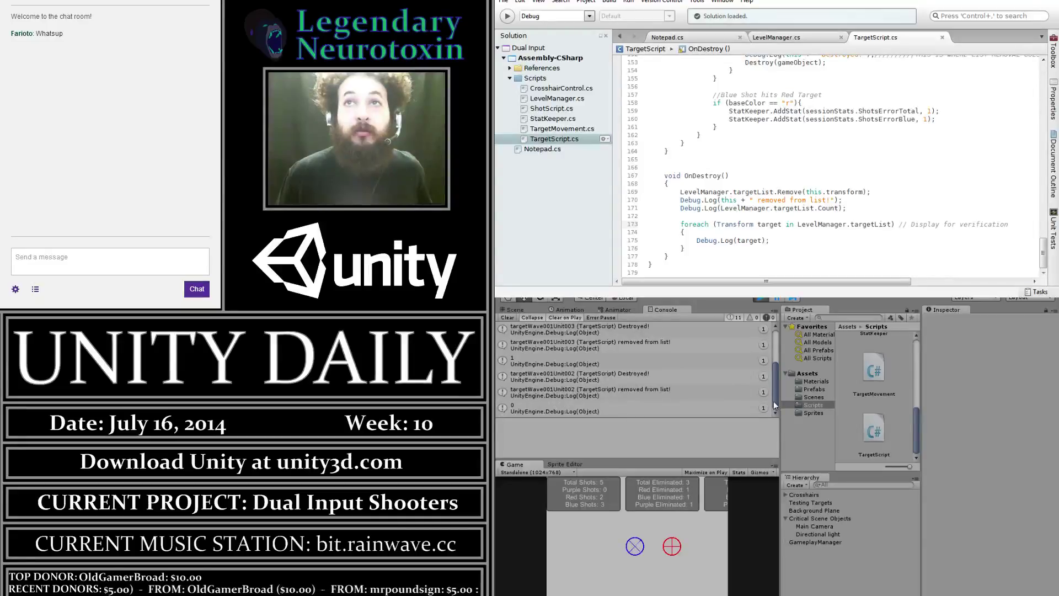
left_click_drag(774, 407, 770, 349)
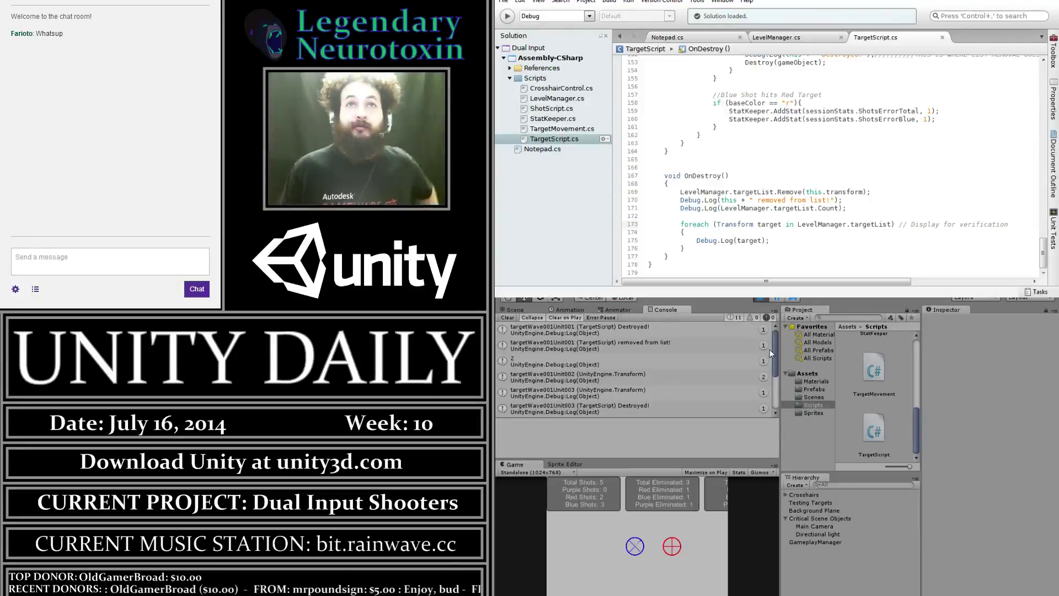
left_click_drag(773, 360, 770, 392)
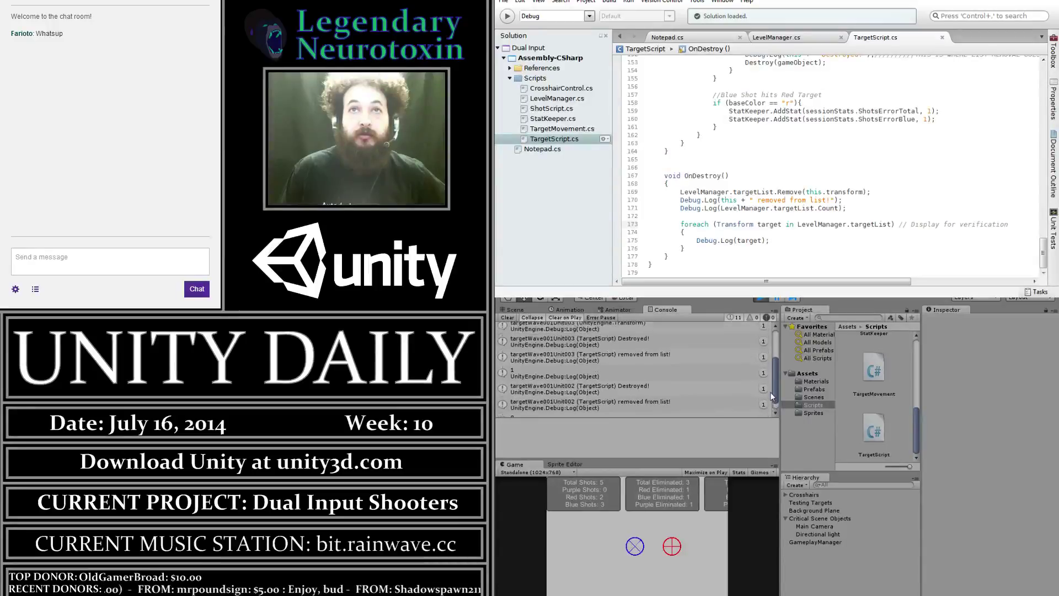
left_click_drag(770, 392, 768, 376)
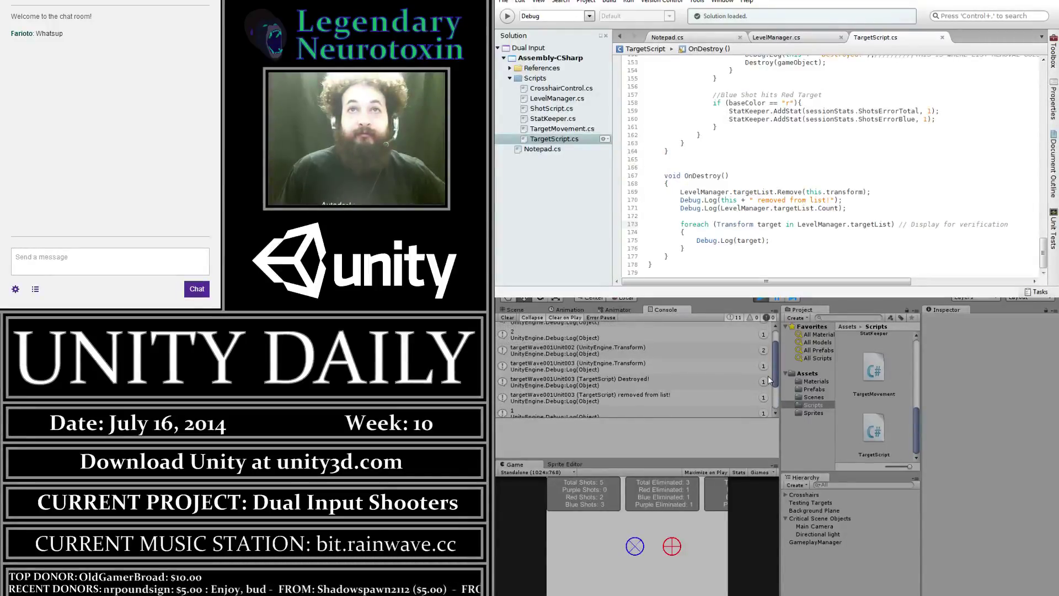
left_click_drag(768, 376, 770, 399)
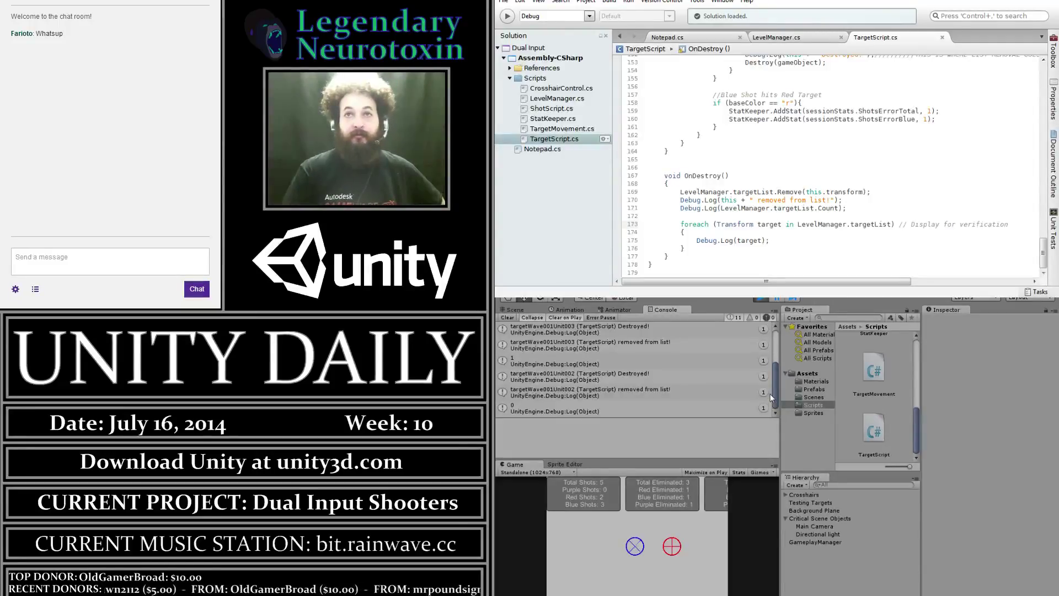
left_click_drag(777, 402, 772, 379)
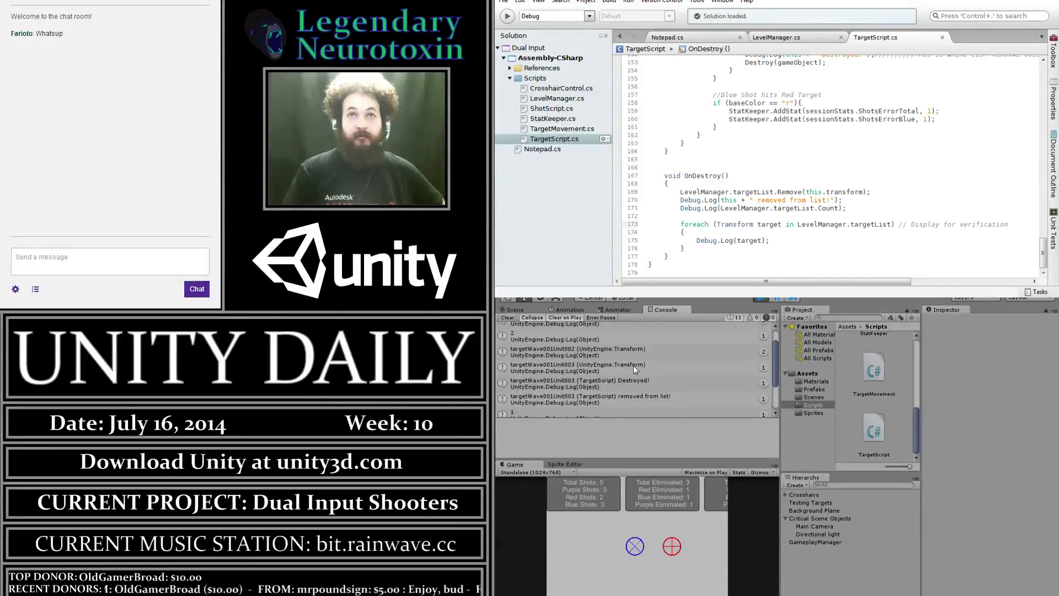
left_click_drag(775, 377, 776, 370)
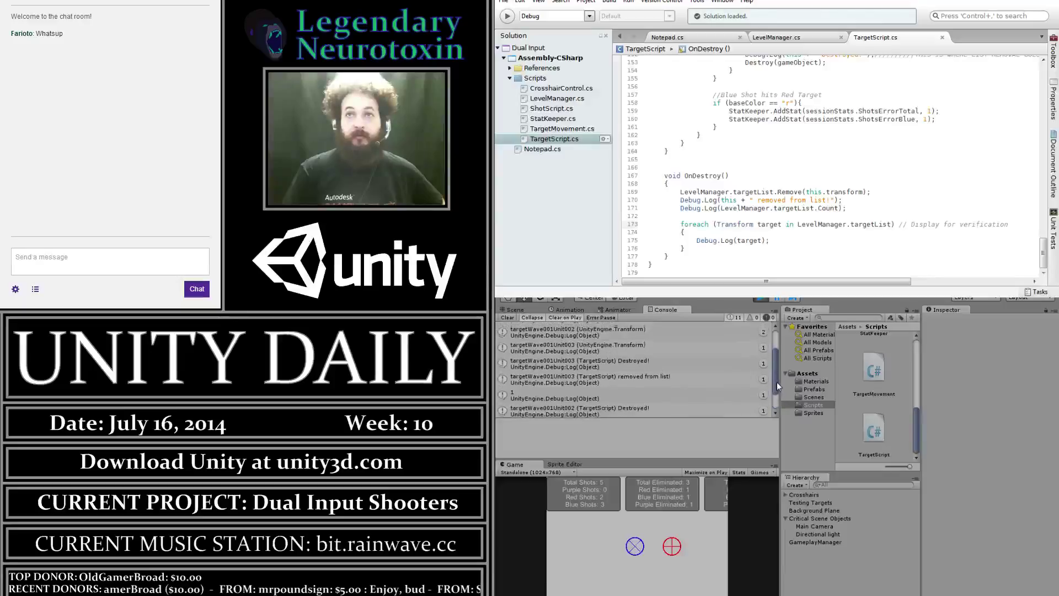
Jump from a Transform log entry to its source at line 175, then stop the game
double_click(747, 336)
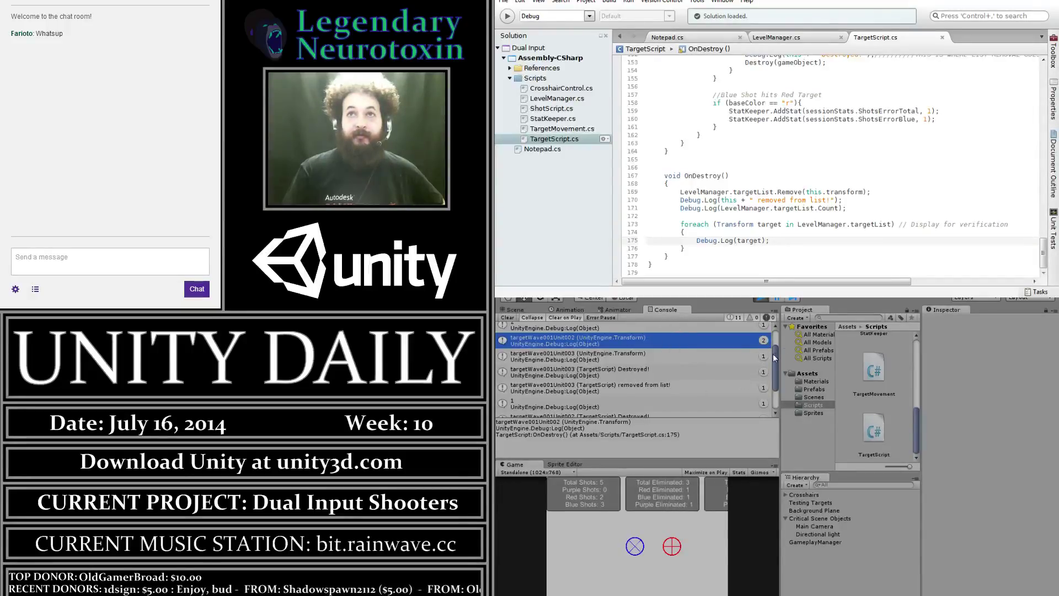
left_click_drag(776, 358, 773, 359)
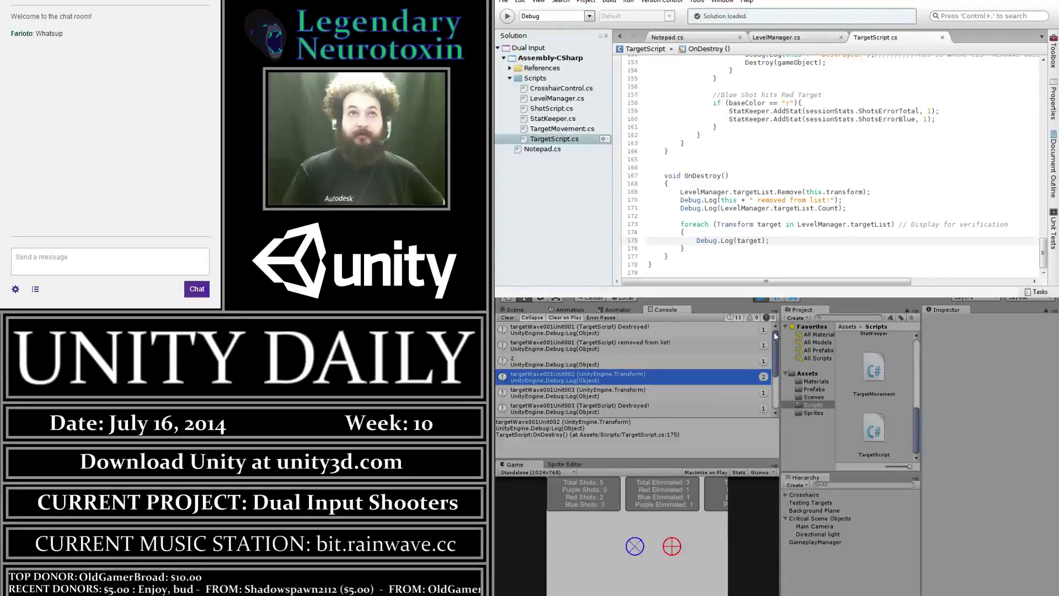
scroll(771, 389, "up", 3)
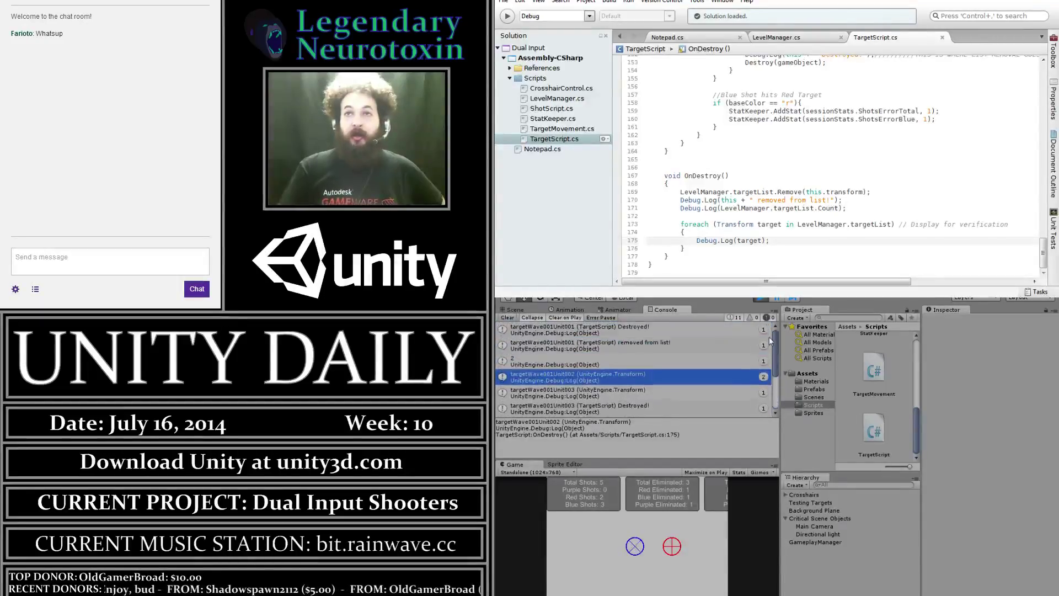
left_click(760, 299)
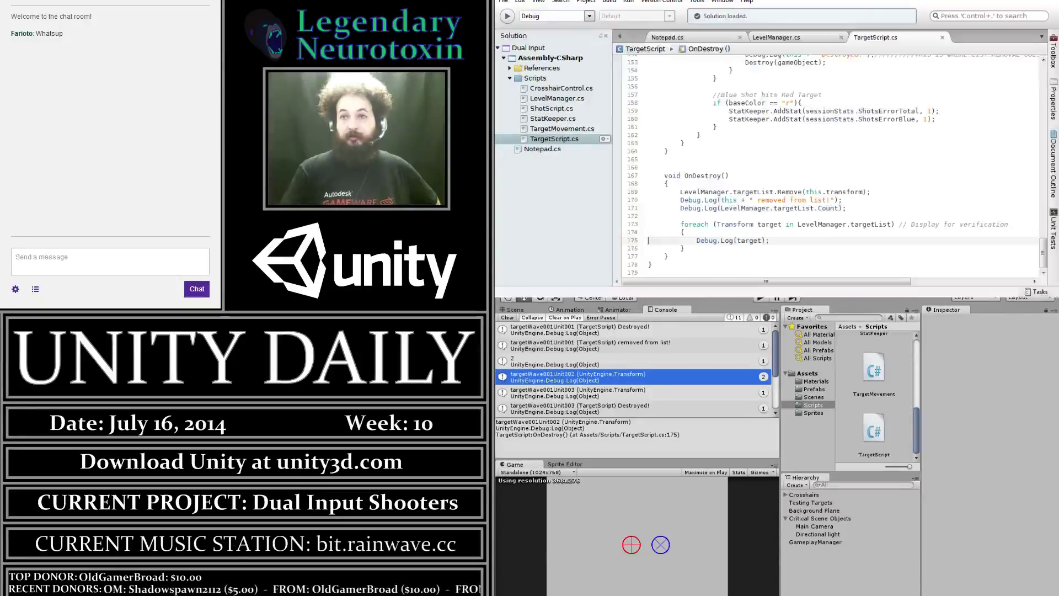
Comment out the removed-from-list and target list count Debug.Log lines in OnDestroy
left_click(674, 209)
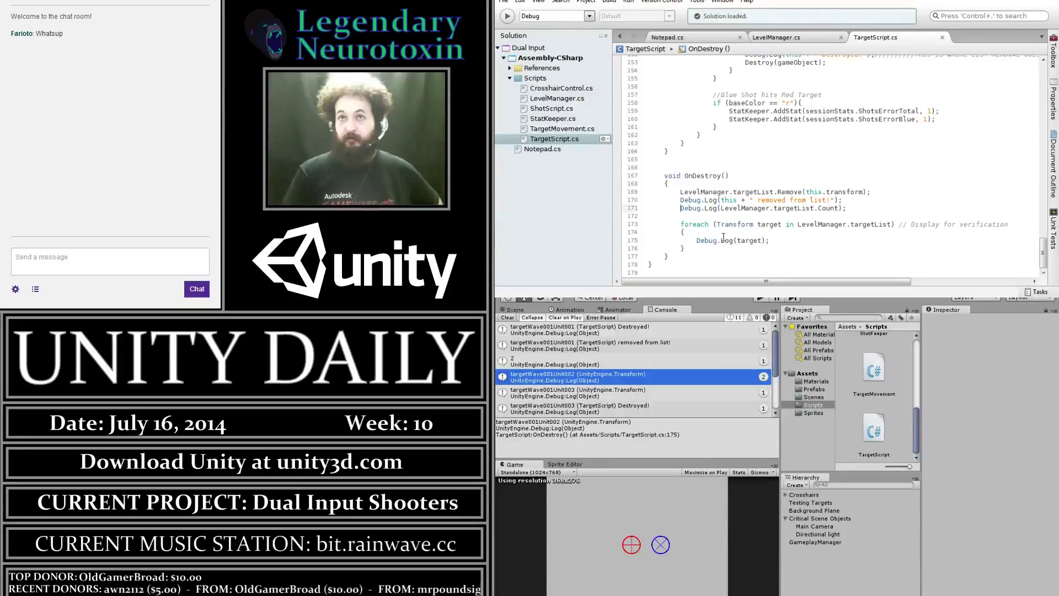
key("ctrl+slash")
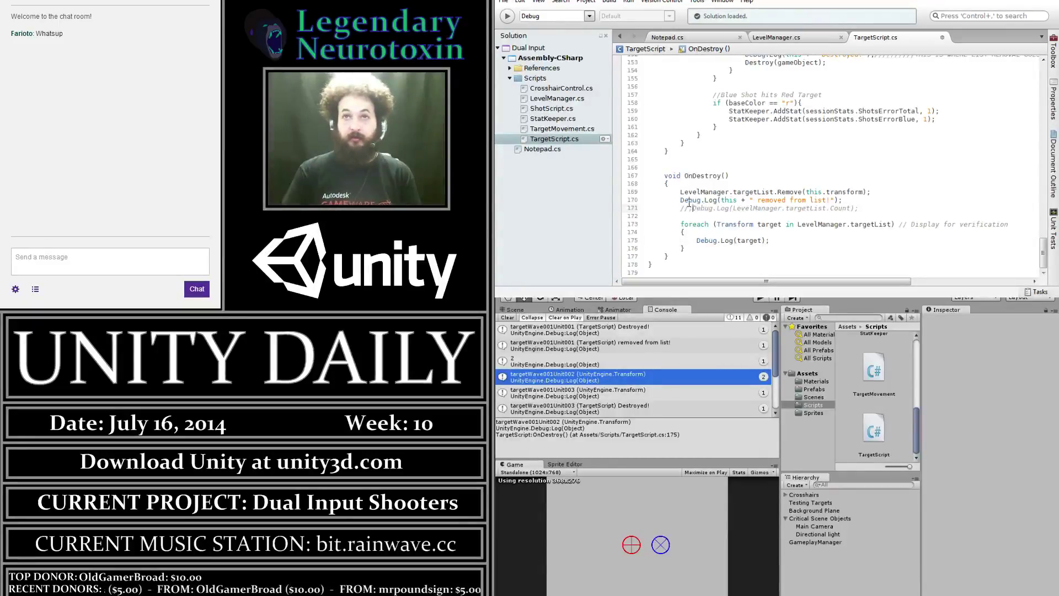
key("BackSpace")
key("Up")
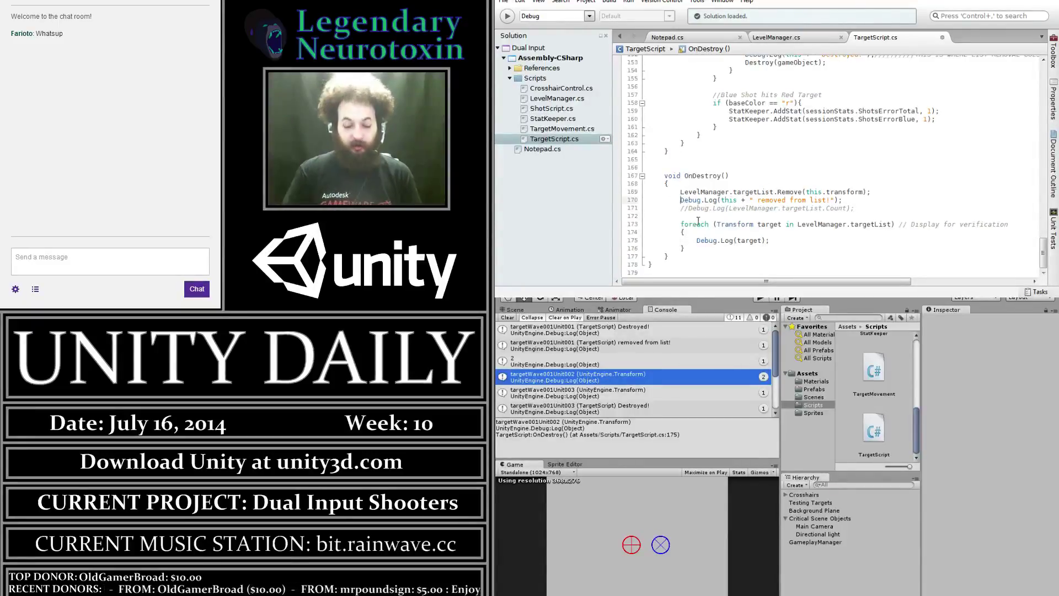
key("ctrl+slash")
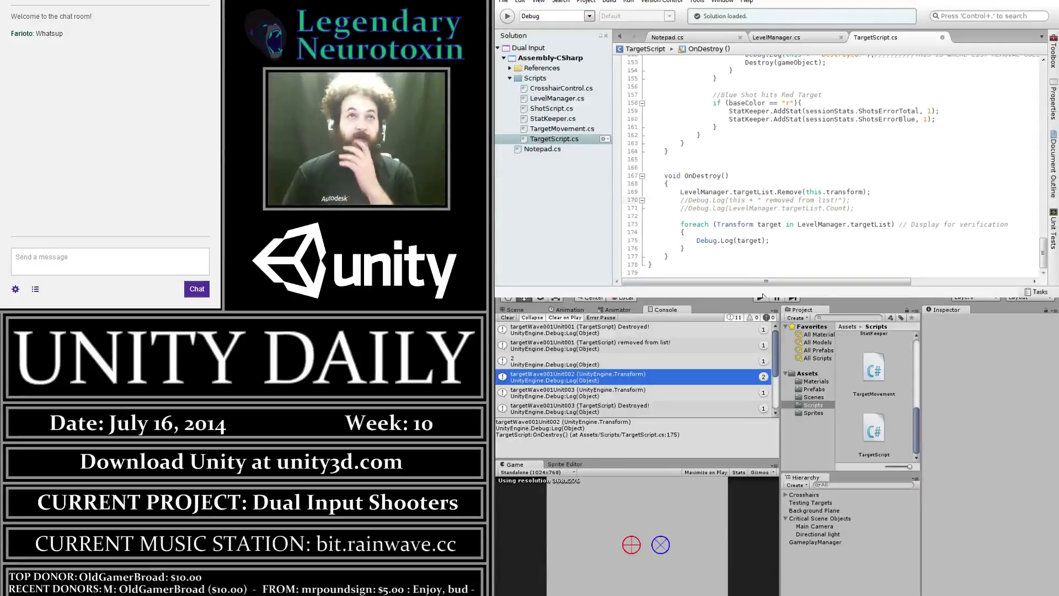
Tag both commented lines with a '//For testing / debug' note
type("//")
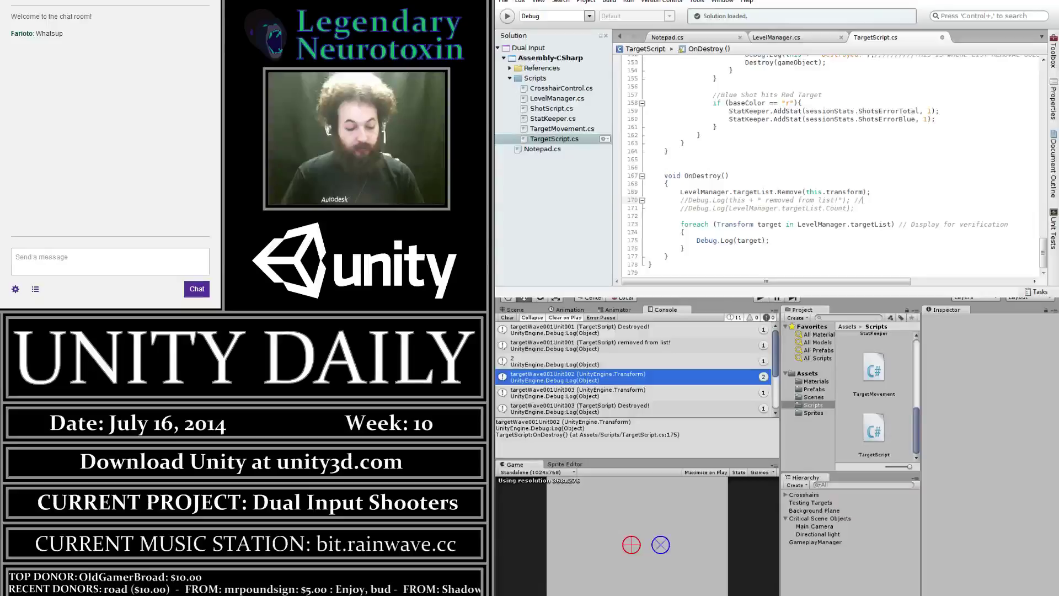
type("For testing / debu")
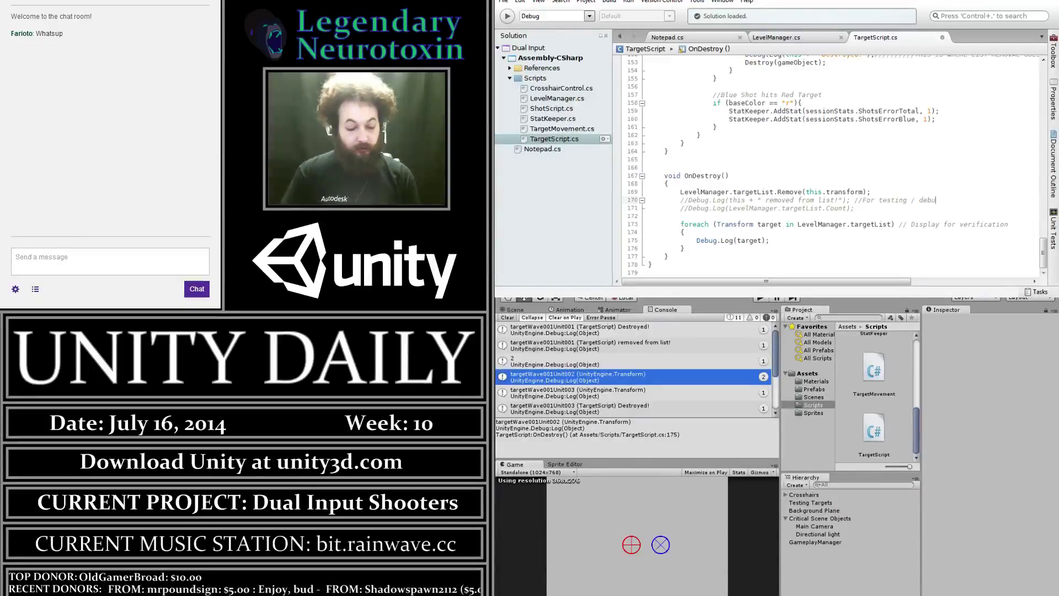
left_click_drag(955, 204, 864, 203)
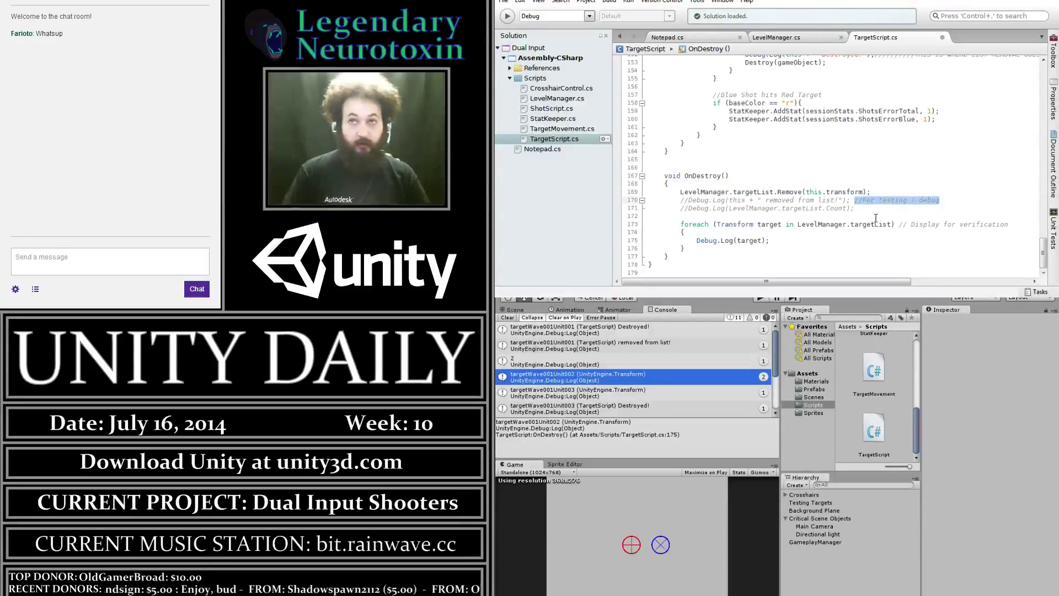
left_click(882, 210)
type("//For testing / debug")
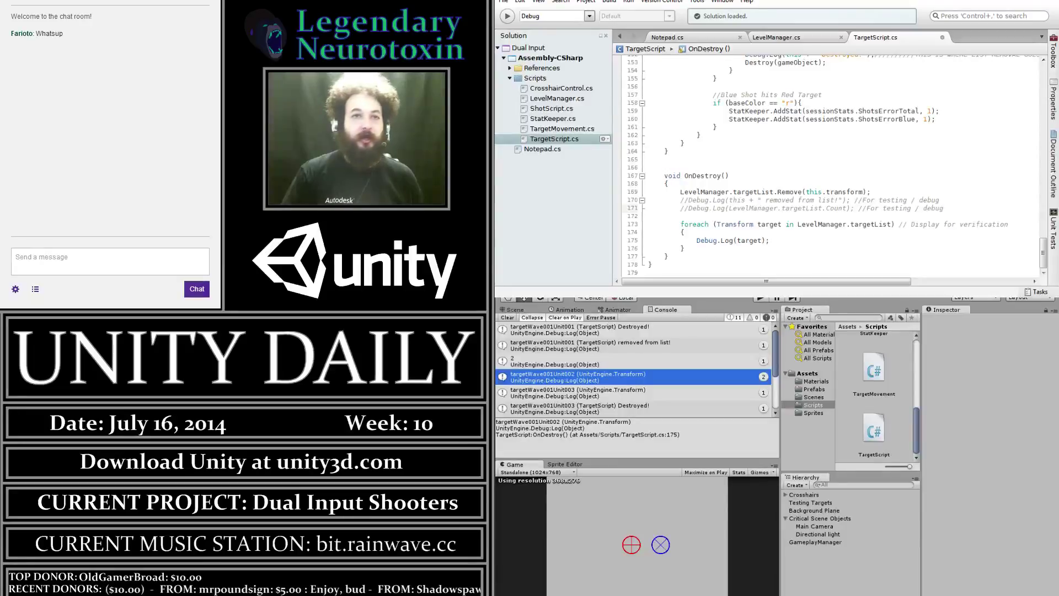
left_click(35, 289)
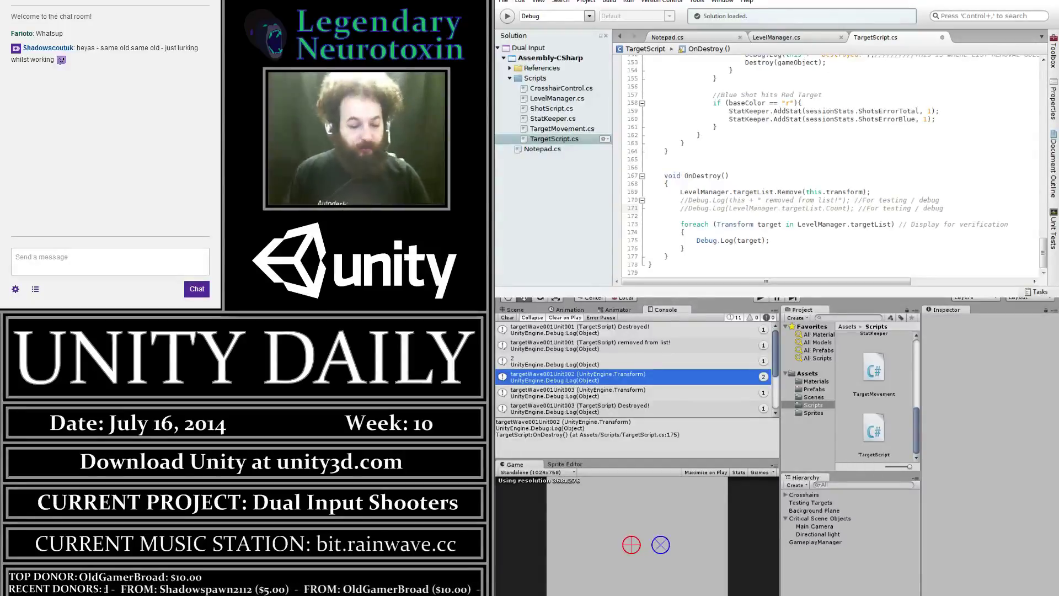
type("http://www.dotnetperls.com/serialize-list")
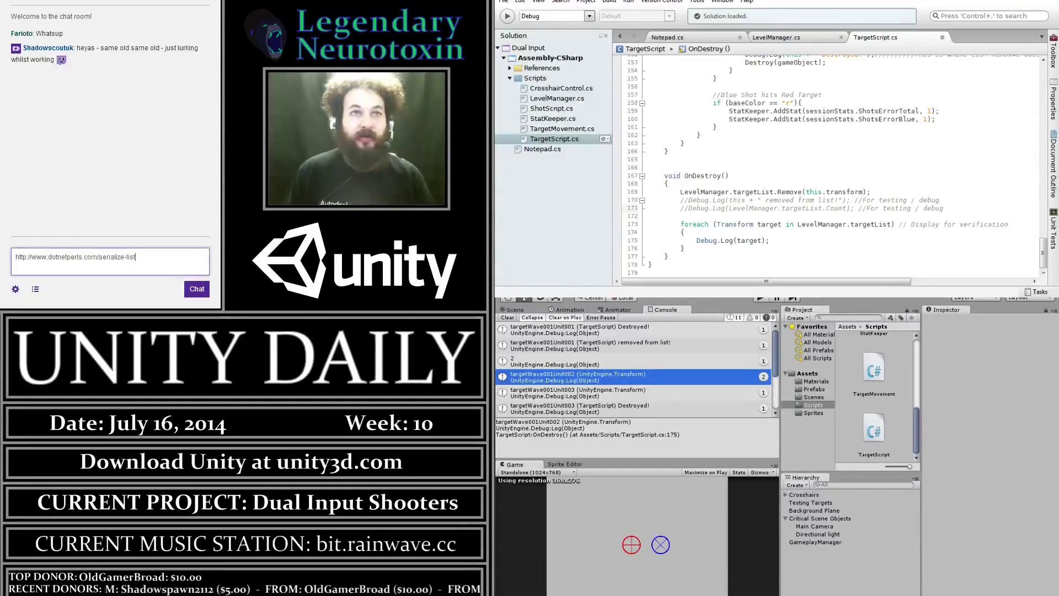
key("Return")
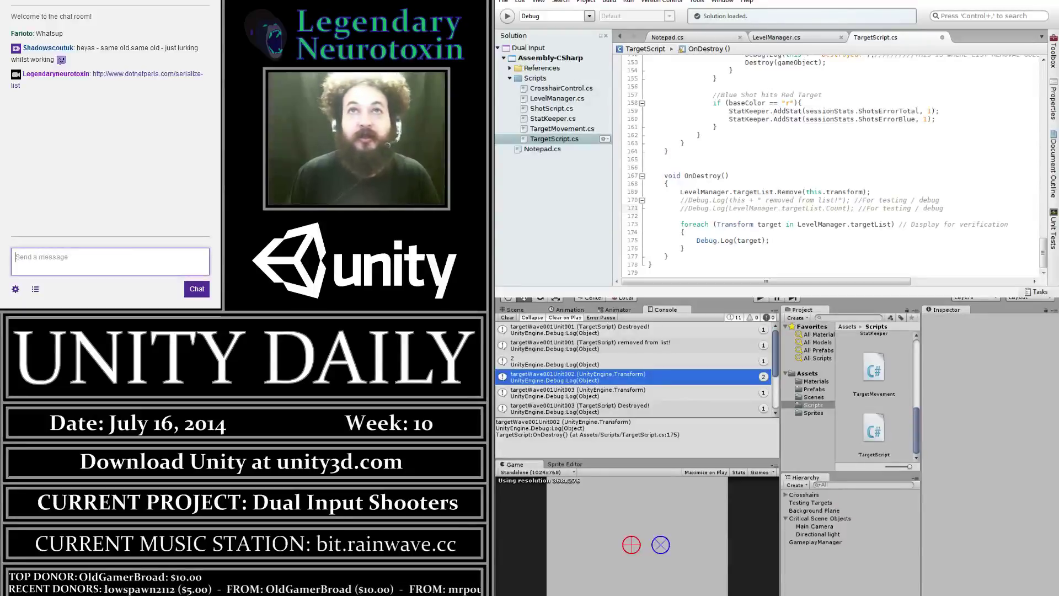
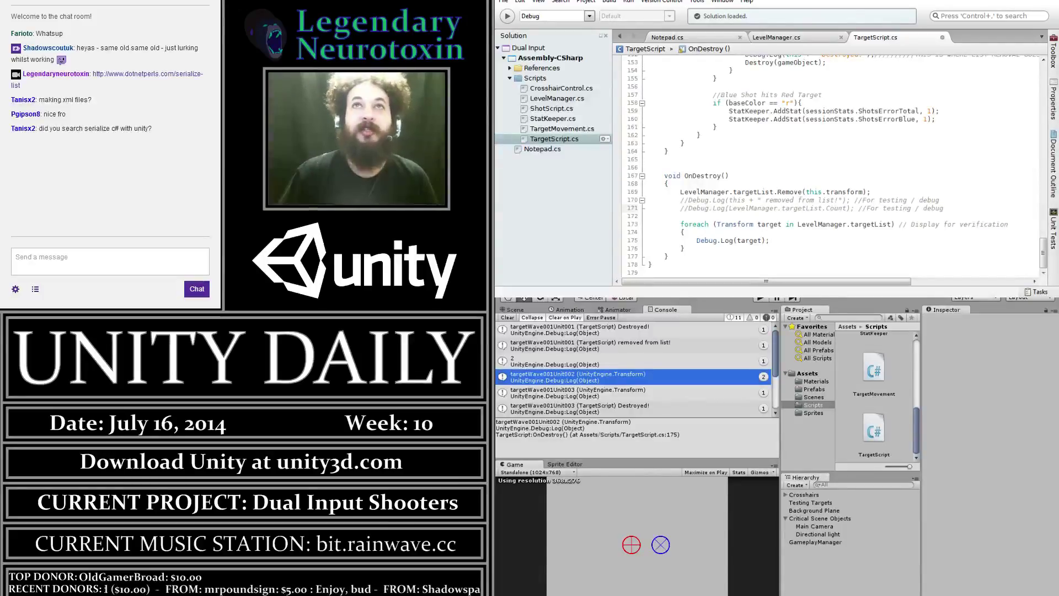
Paste the MSDN string documentation link into the chat and start another message
left_click(110, 261)
type("http://msdn.microsoft.com/en-us/library/system.string.aspx")
key("Return")
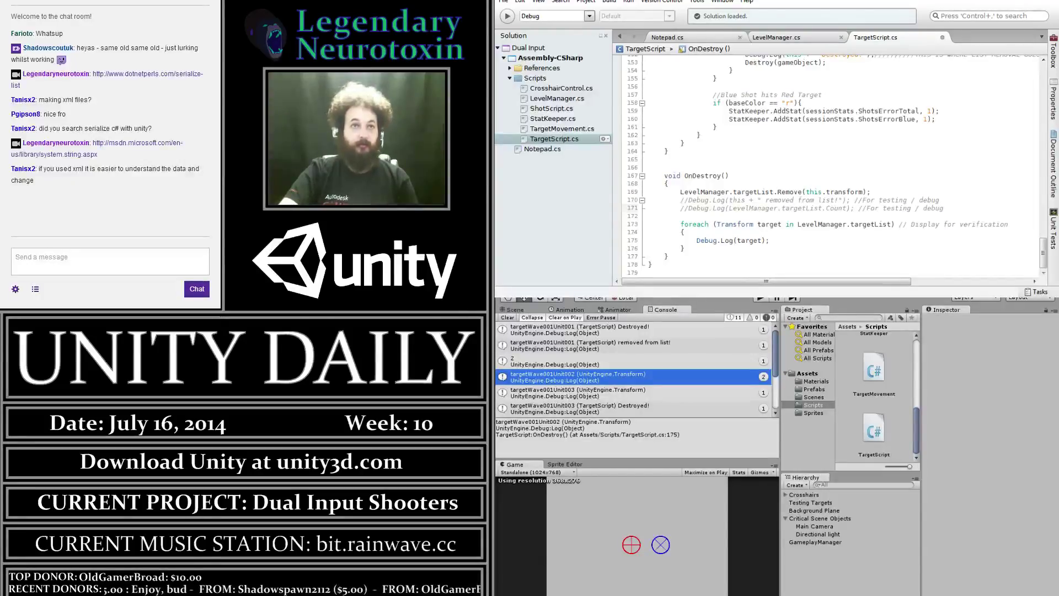
left_click(110, 261)
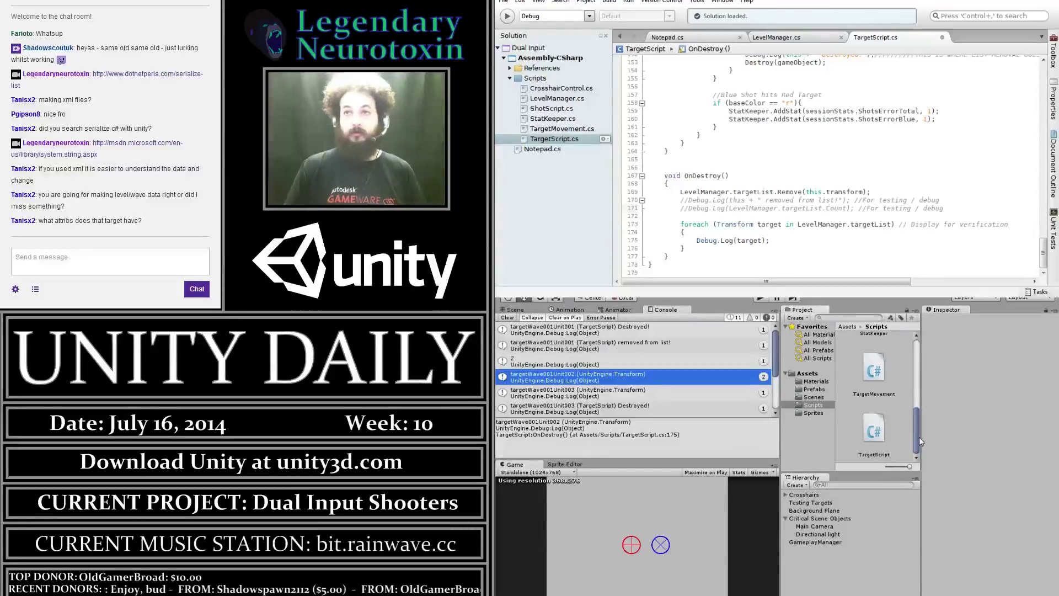
Open TargetScript from the Project assets and review the blue base colour branch in Start()
scroll(912, 416, "up", 2)
left_click_drag(917, 429, 932, 453)
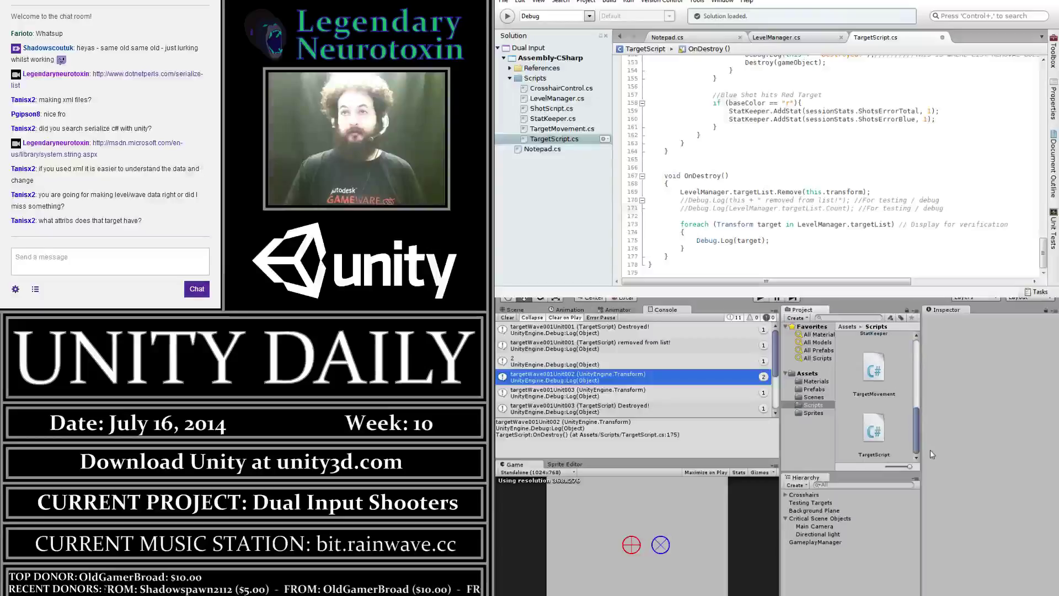
double_click(875, 433)
left_click(873, 242)
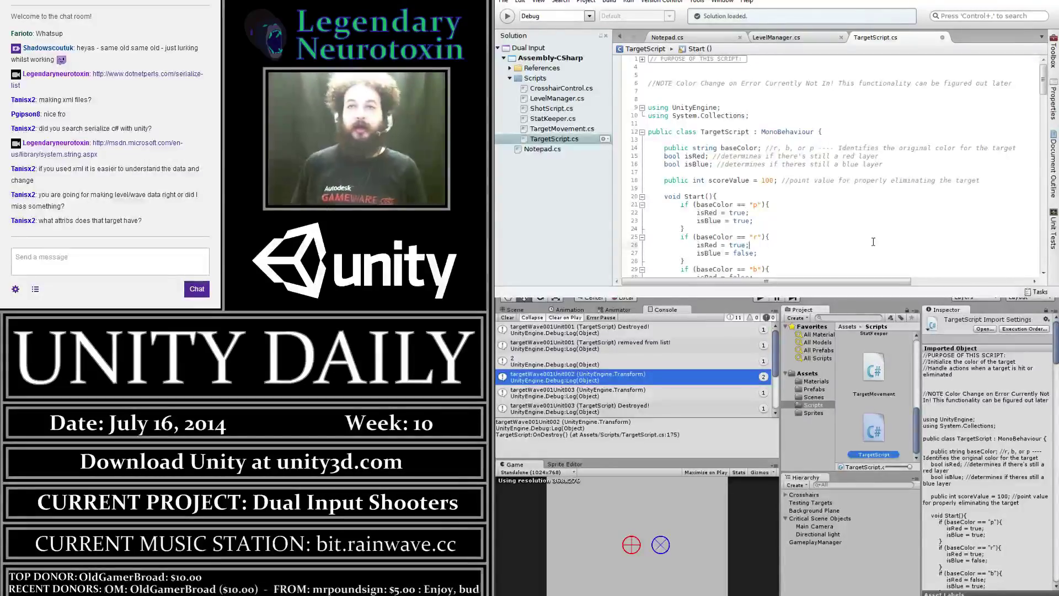
scroll(873, 242, "down", 2)
scroll(874, 242, "up", 2)
scroll(874, 242, "down", 2)
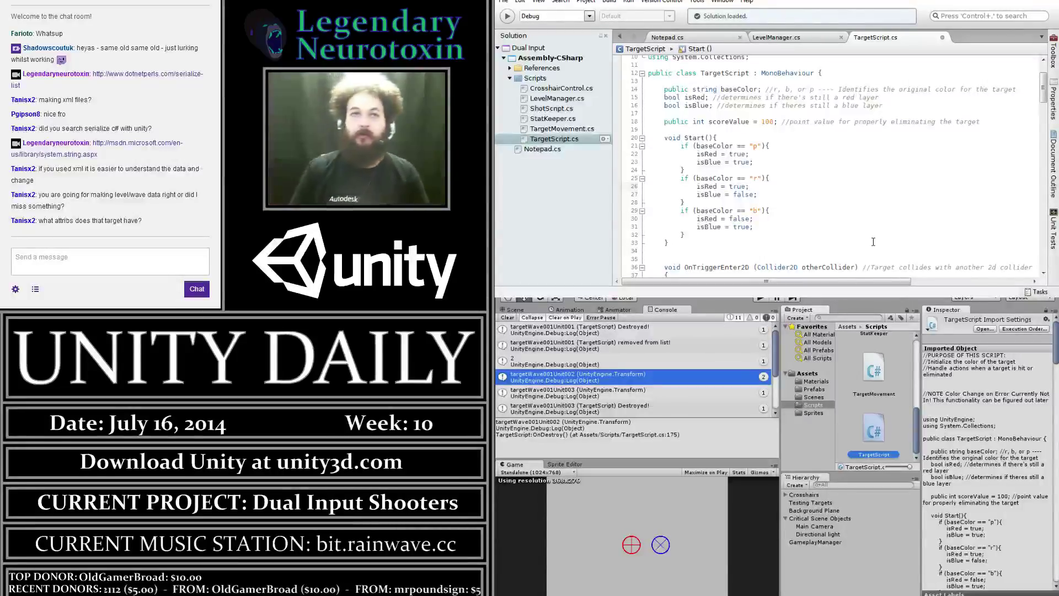
left_click(873, 210)
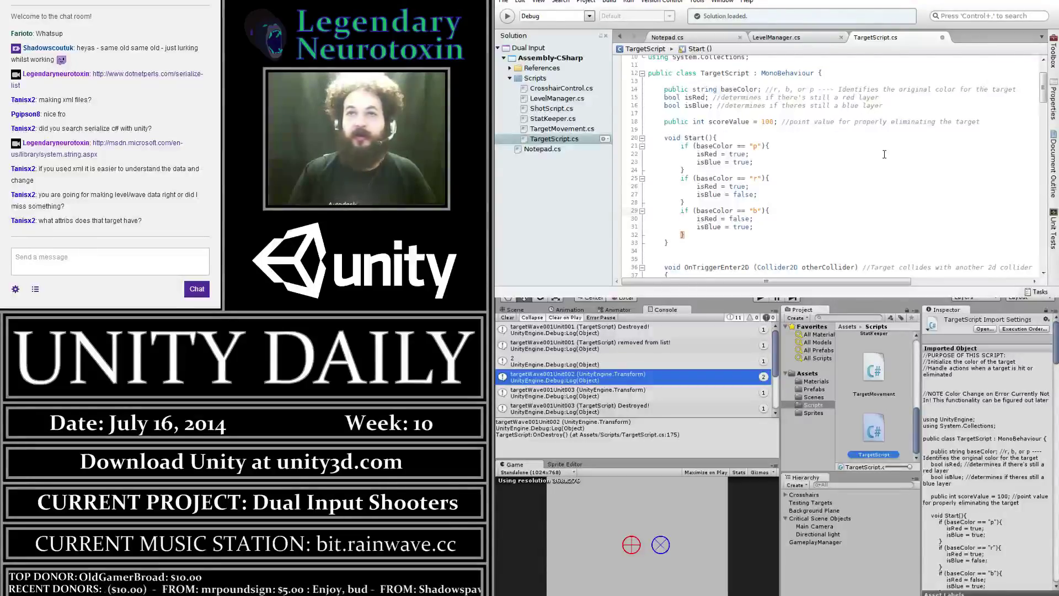
Open TargetMovement.cs from the Solution pad to see its movePattern enum
scroll(885, 154, "down", 5)
scroll(884, 153, "down", 3)
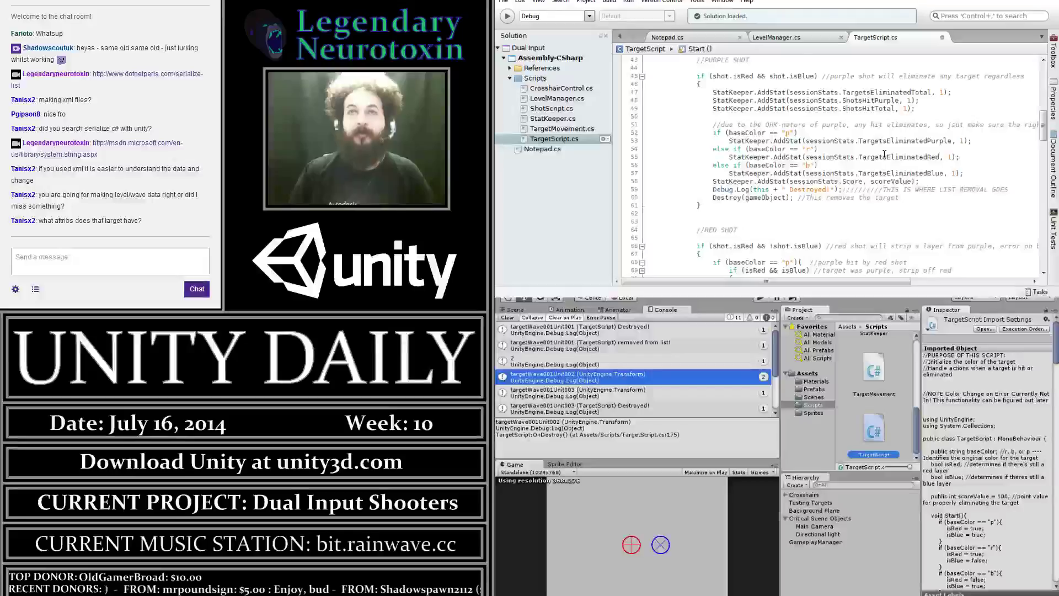
scroll(885, 154, "up", 4)
scroll(885, 154, "up", 2)
scroll(880, 159, "up", 3)
scroll(875, 164, "up", 3)
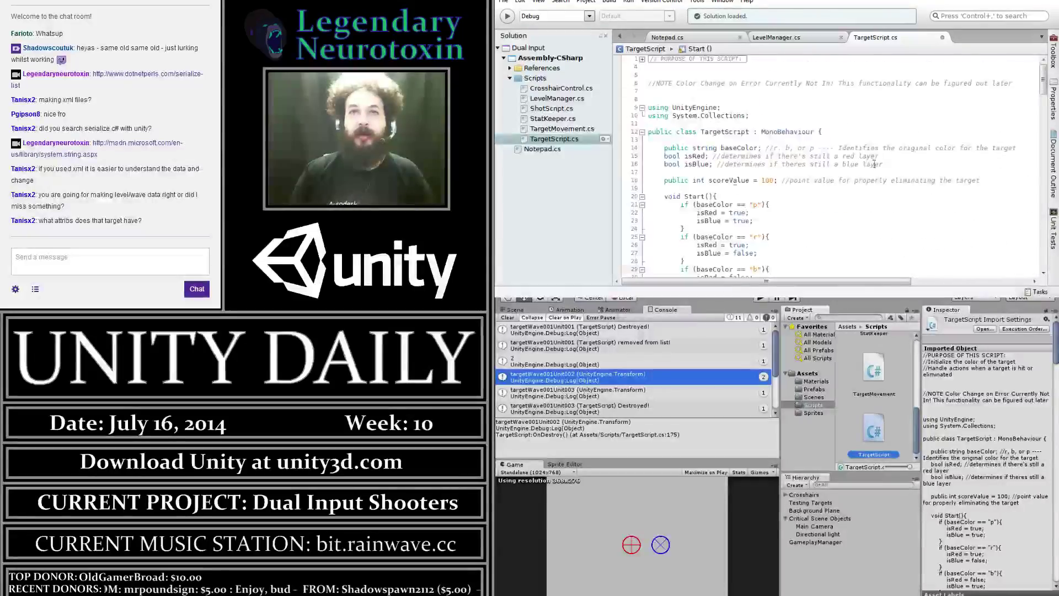
double_click(562, 128)
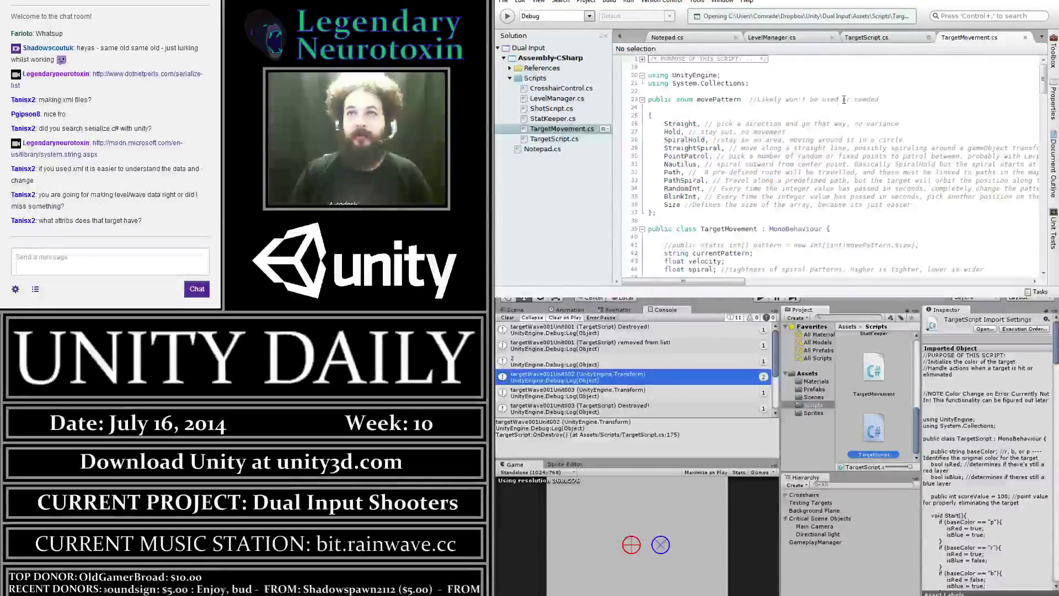
Skim TargetMovement.cs, then switch to LevelManager.cs with its targetPrefab array and targetList
scroll(844, 99, "down", 3)
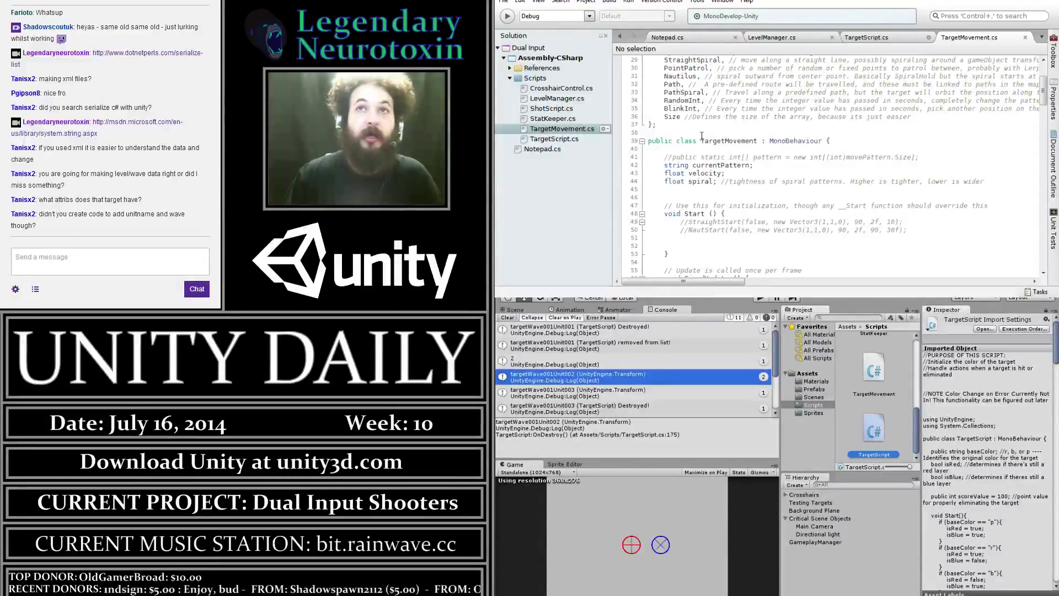
left_click(772, 37)
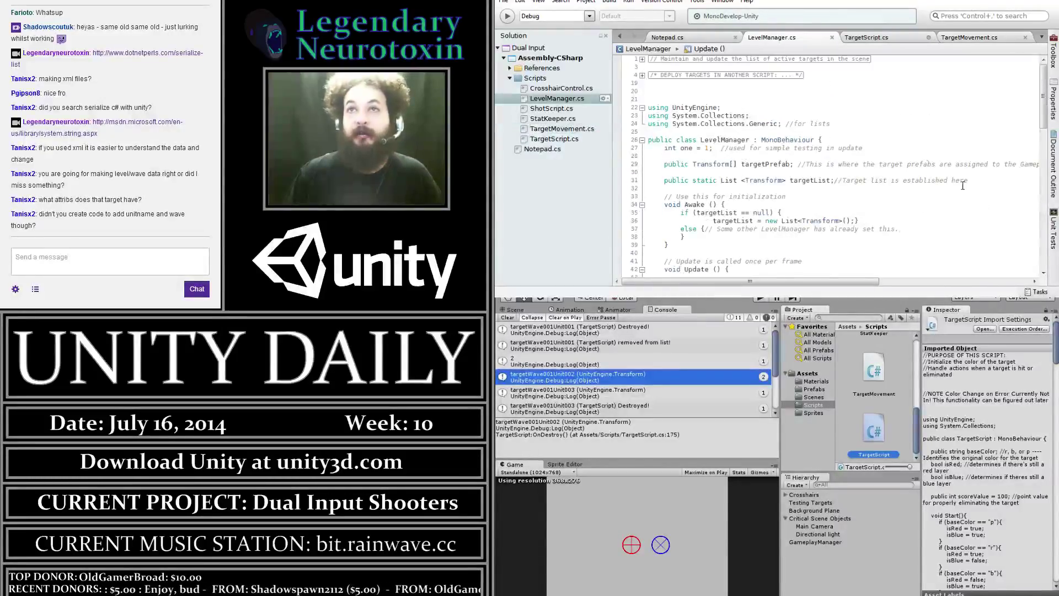
Highlight CreateTarget's lines that name each target by wave and unit number, then deselect them
scroll(964, 187, "down", 10)
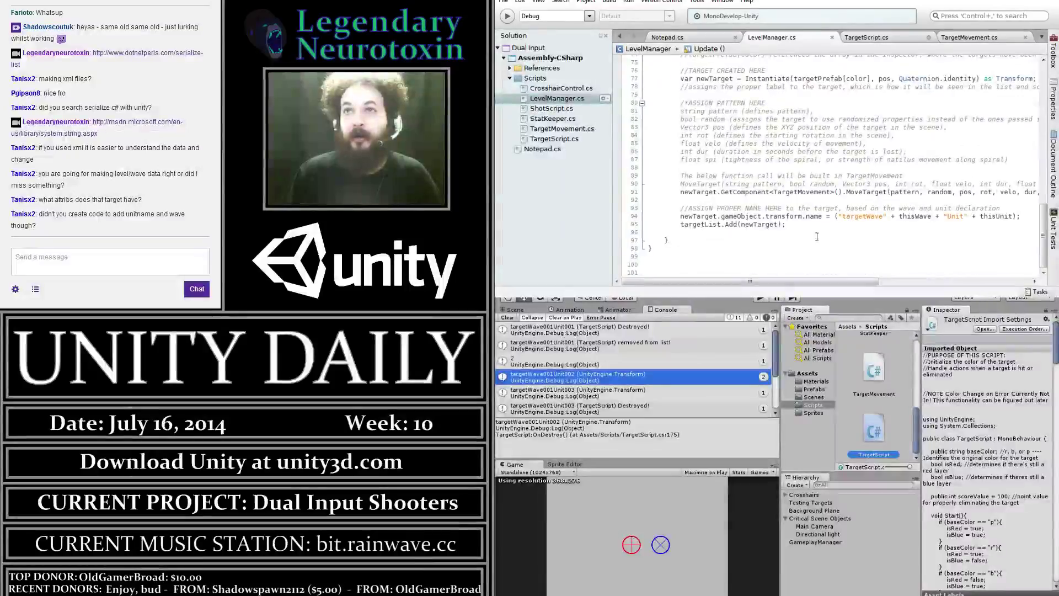
left_click_drag(786, 225, 681, 216)
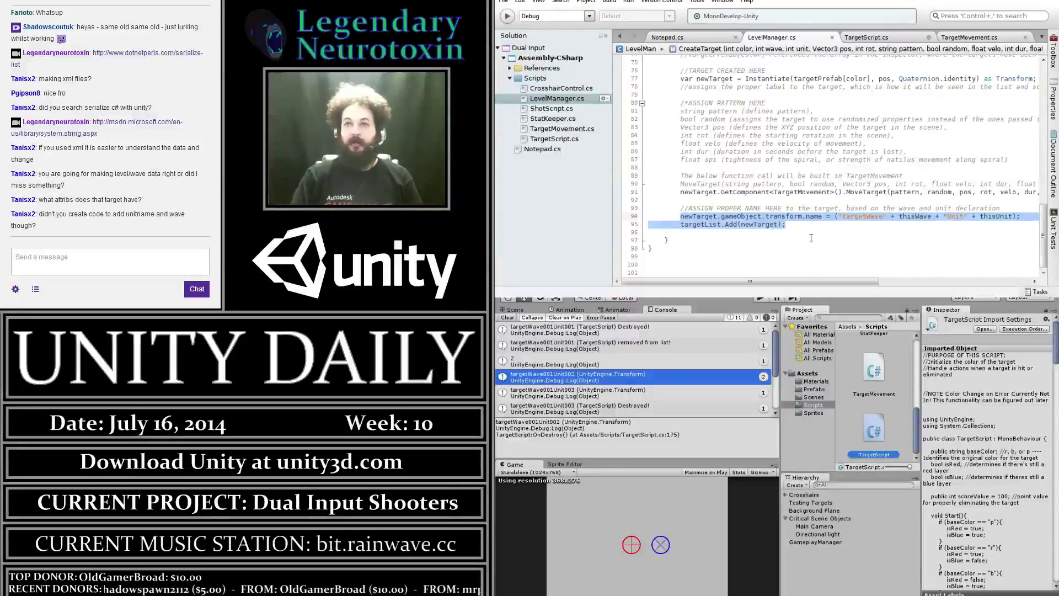
left_click_drag(854, 282, 937, 296)
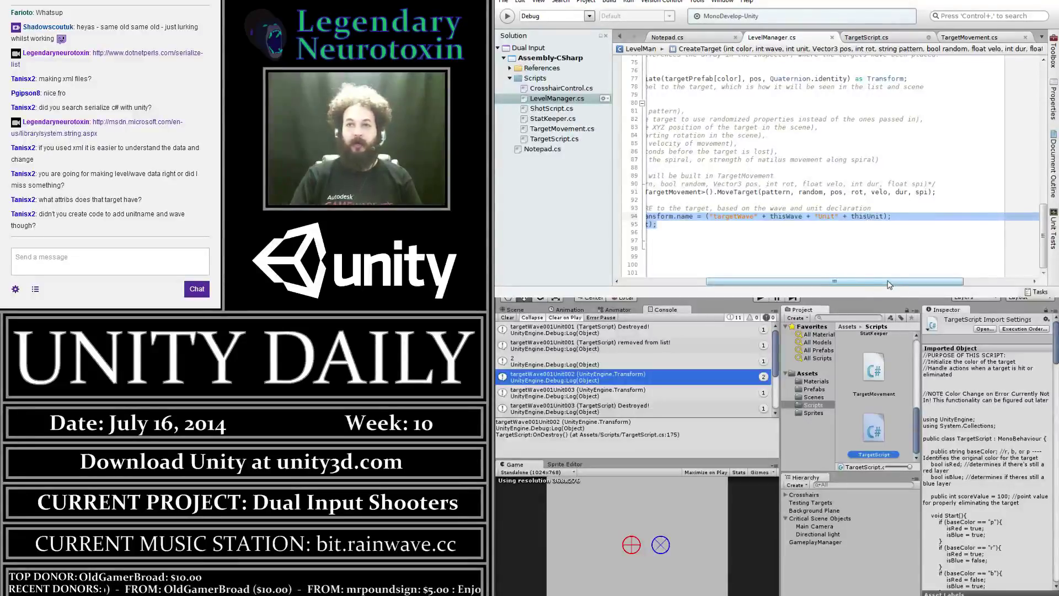
left_click(781, 251)
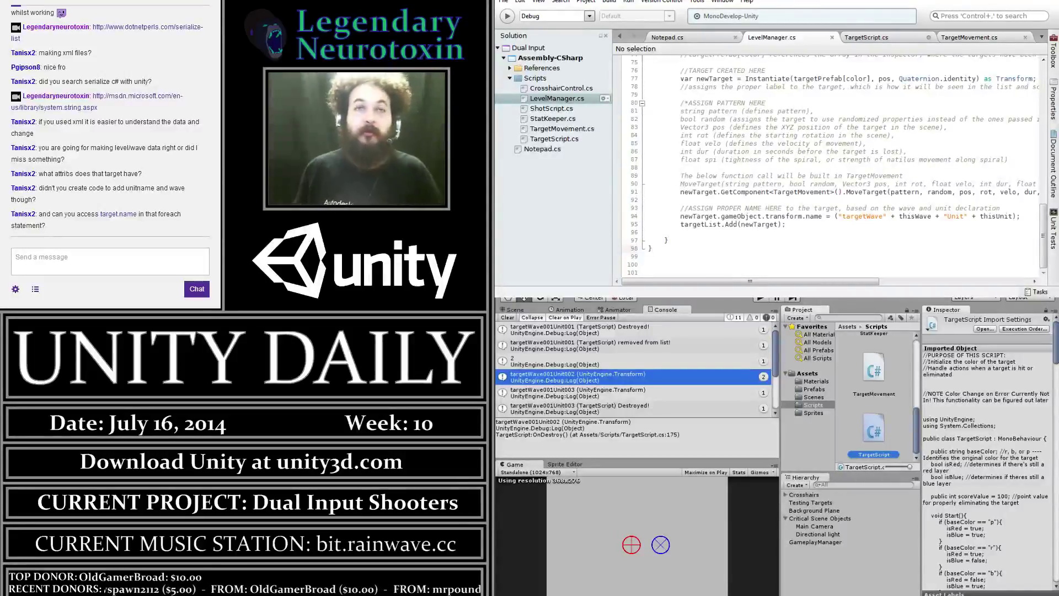
Switch between TargetMovement.cs and TargetScript.cs, scrolling down through TargetScript
left_click(959, 38)
left_click(864, 38)
scroll(886, 74, "down", 10)
scroll(887, 74, "down", 15)
scroll(886, 74, "down", 15)
scroll(887, 74, "down", 10)
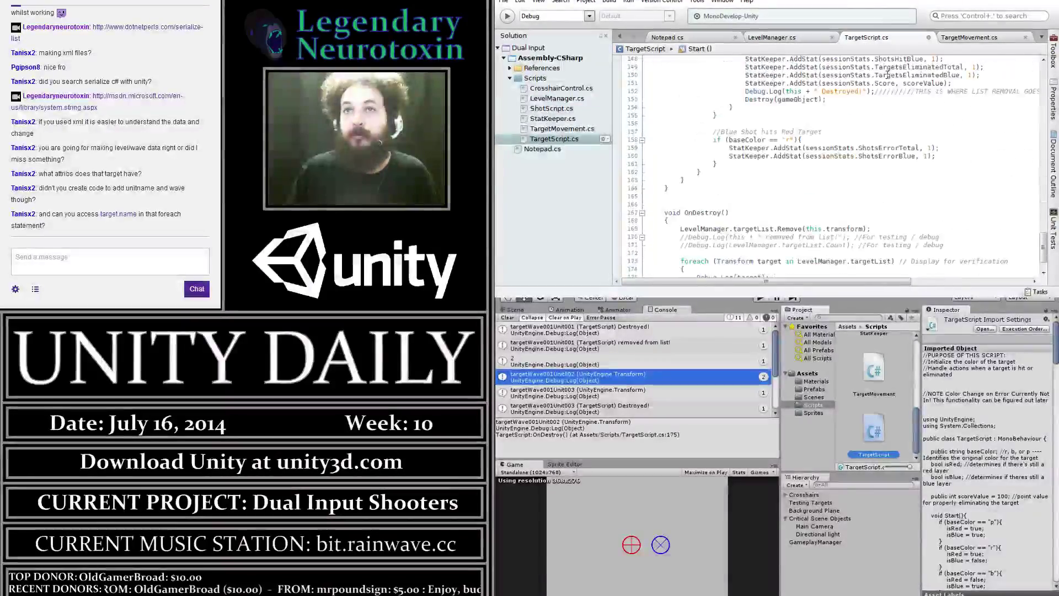
scroll(887, 74, "down", 5)
Scroll TargetMovement.cs, then place the caret on OnDestroy's Debug.Log(target) line in TargetScript.cs
left_click(961, 39)
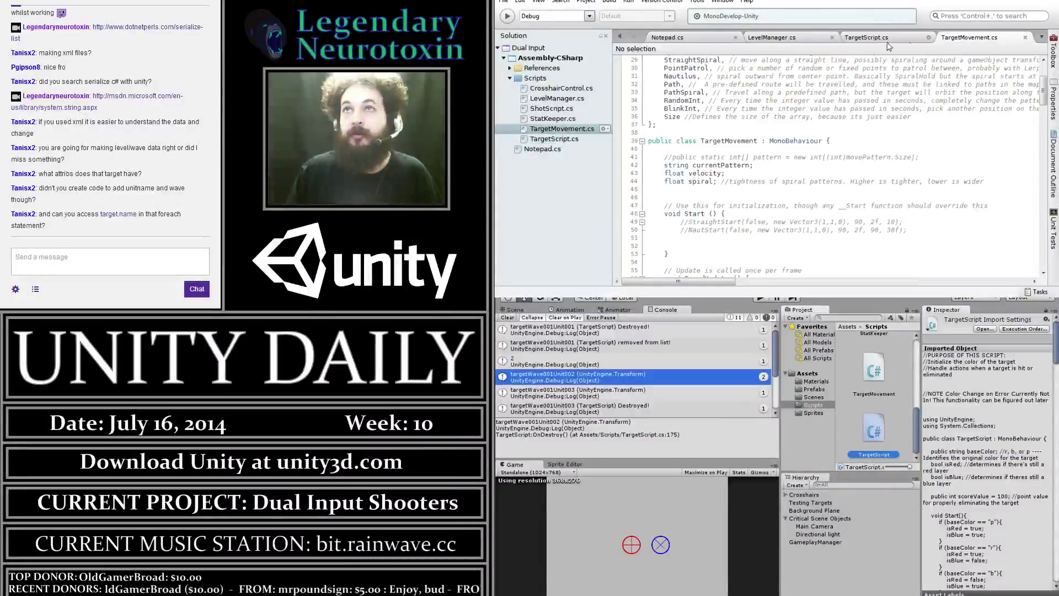
scroll(937, 134, "down", 6)
scroll(937, 133, "down", 10)
scroll(937, 134, "down", 12)
scroll(937, 133, "down", 12)
scroll(937, 133, "down", 9)
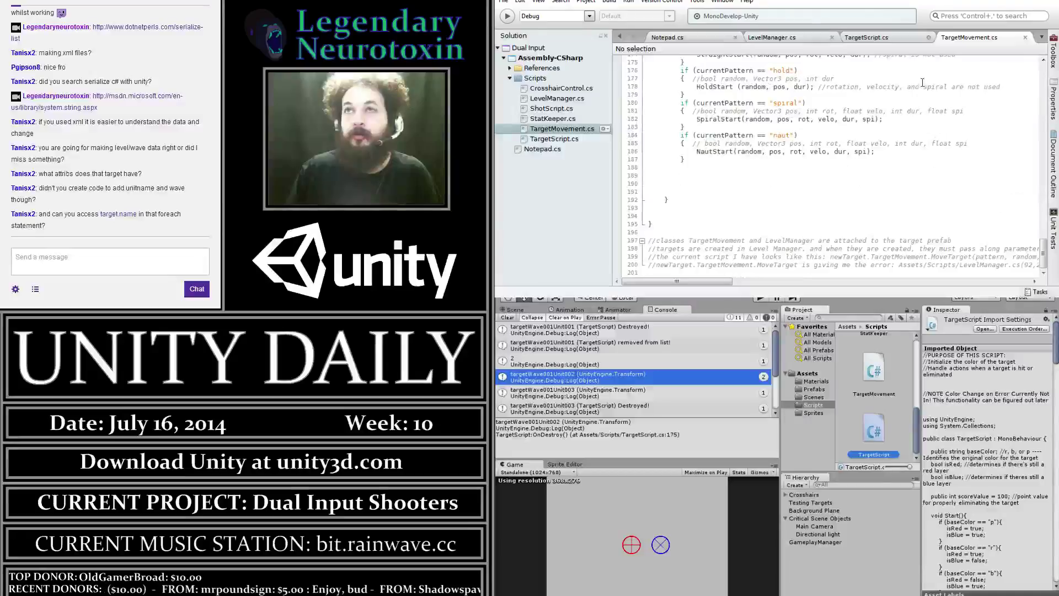
left_click(894, 40)
left_click(734, 241)
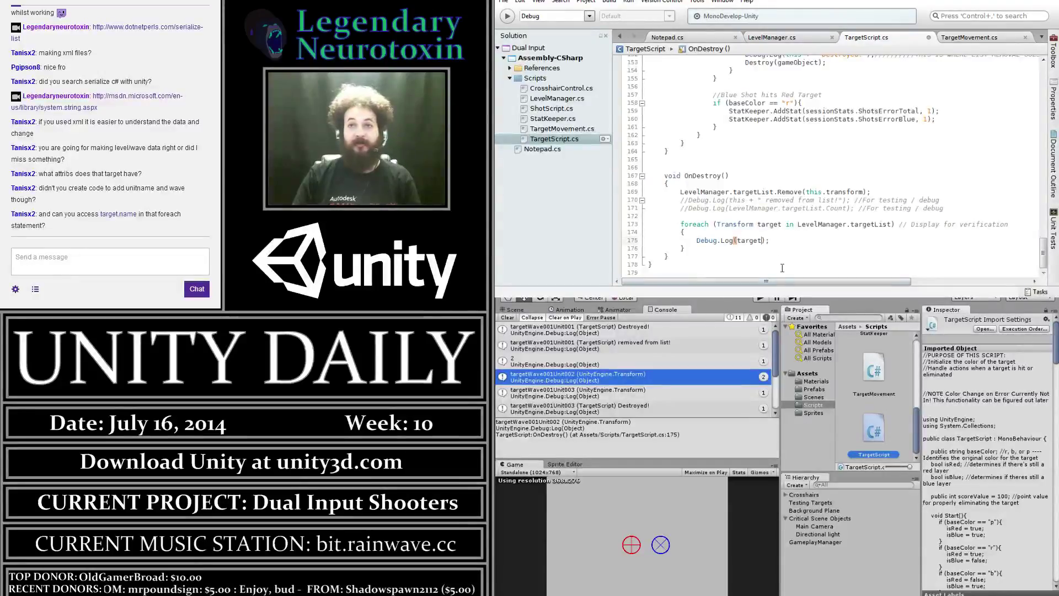
left_click(751, 526)
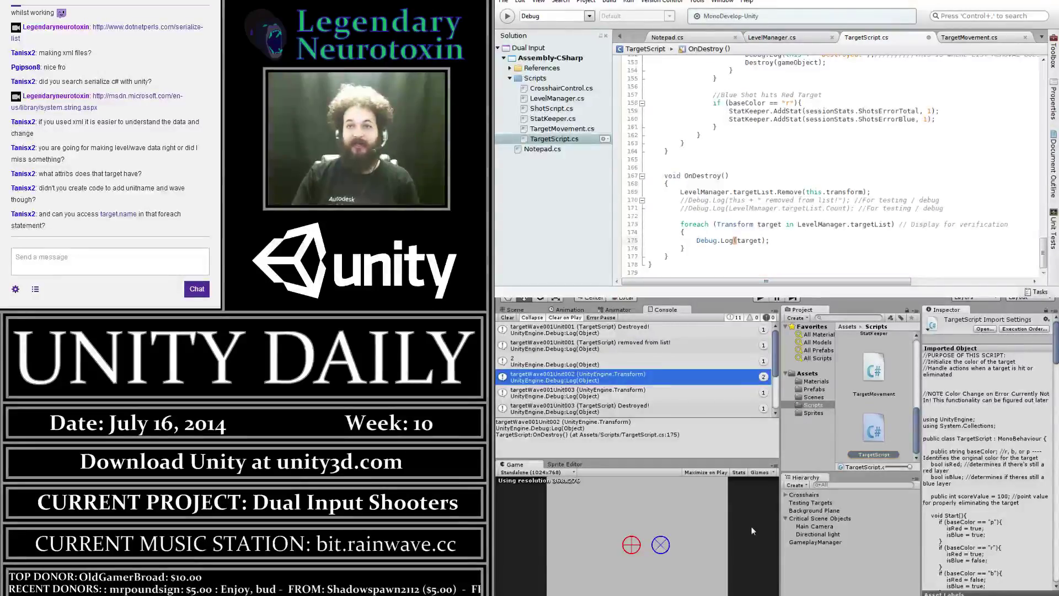
Start the game and shoot the red and blue targets to test the logging
left_click(760, 299)
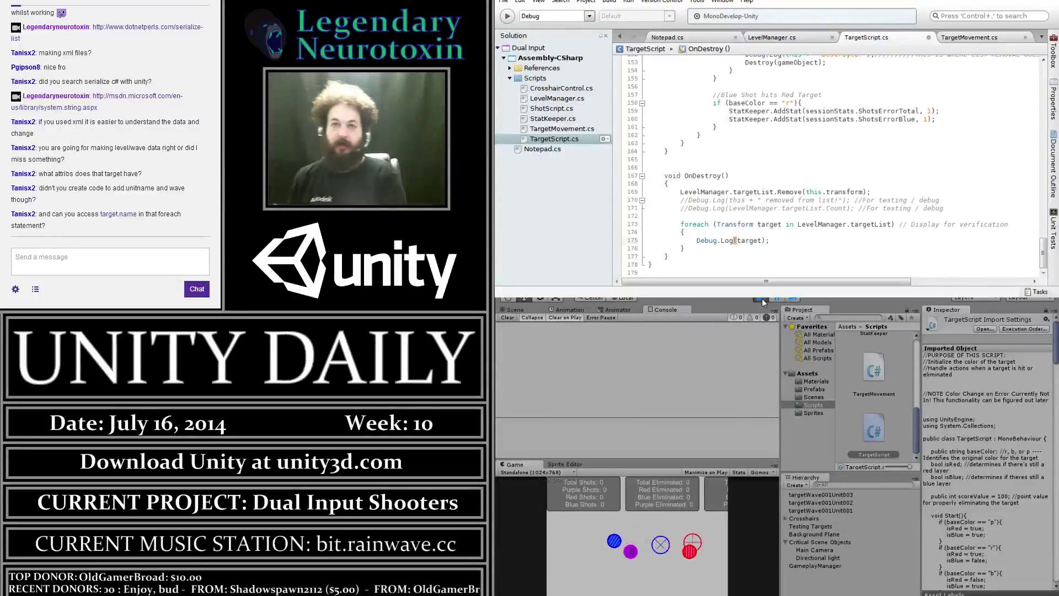
key("space")
key("r")
key("r")
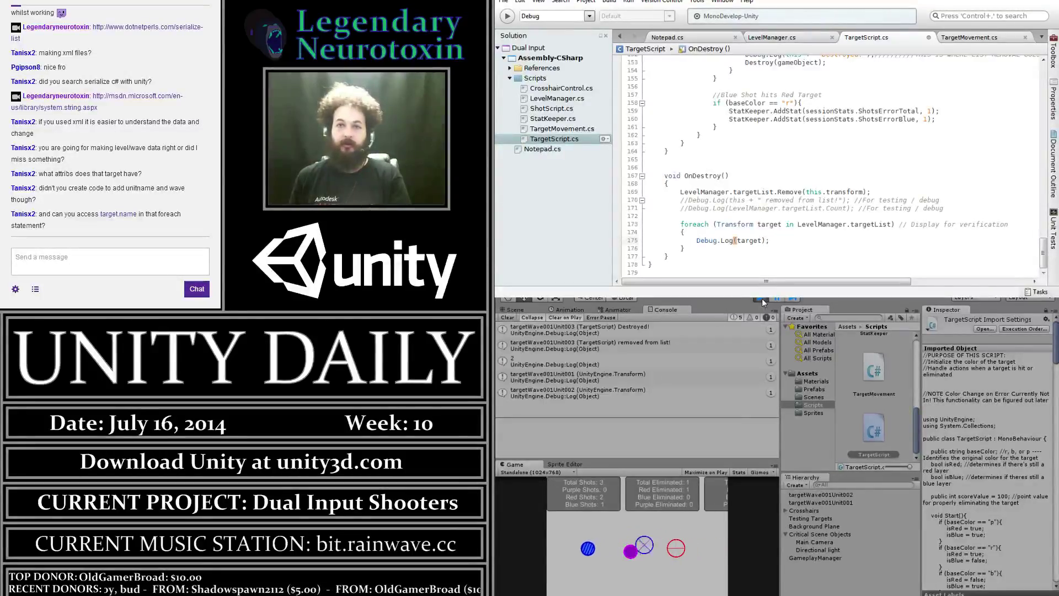
key("b")
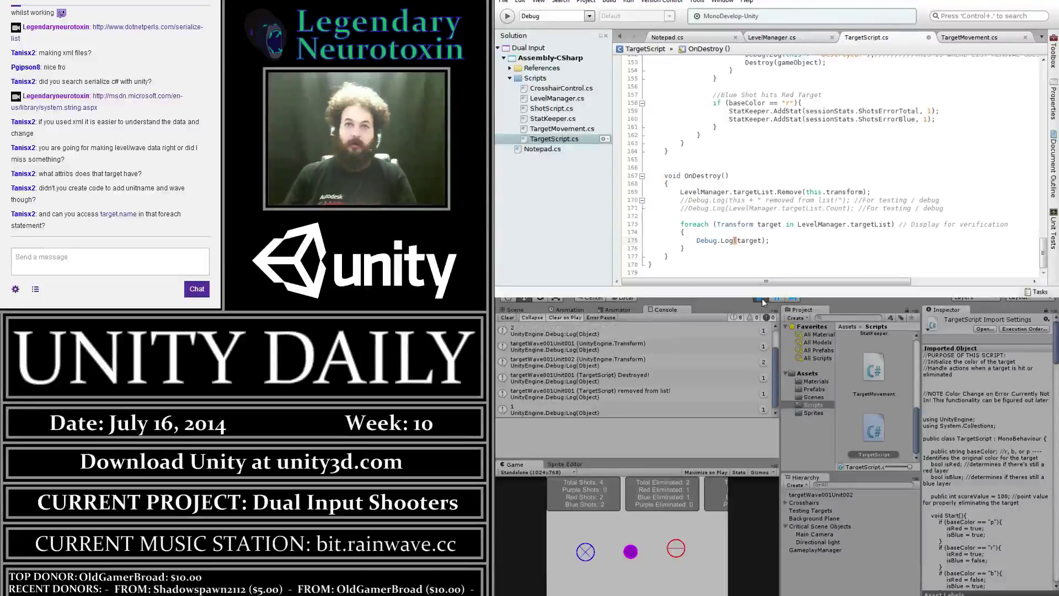
Inspect the Console log entries for targetWave001Unit001 and Unit002
scroll(772, 375, "up", 2)
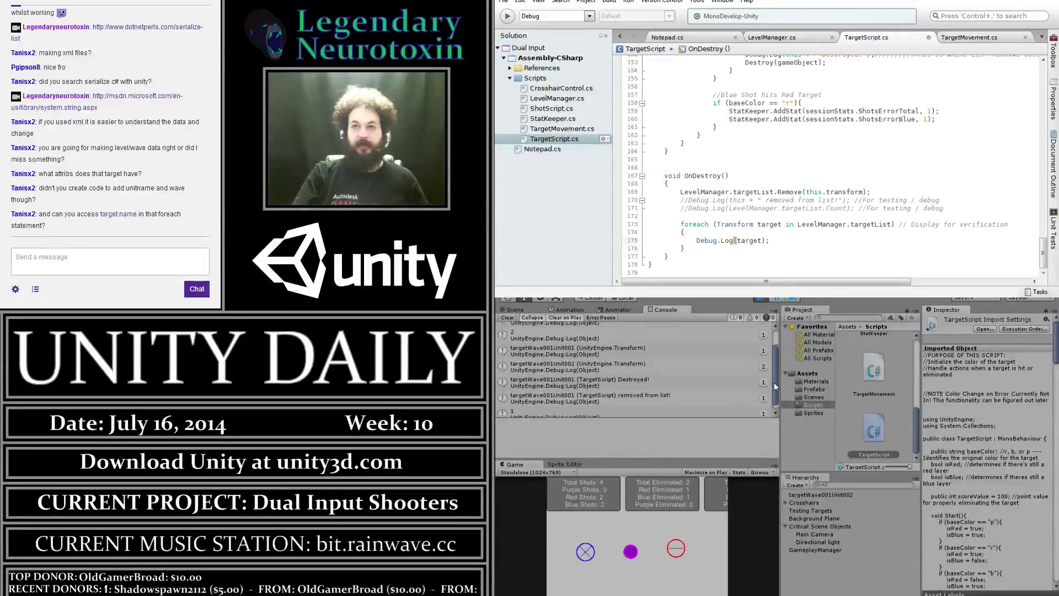
left_click(635, 376)
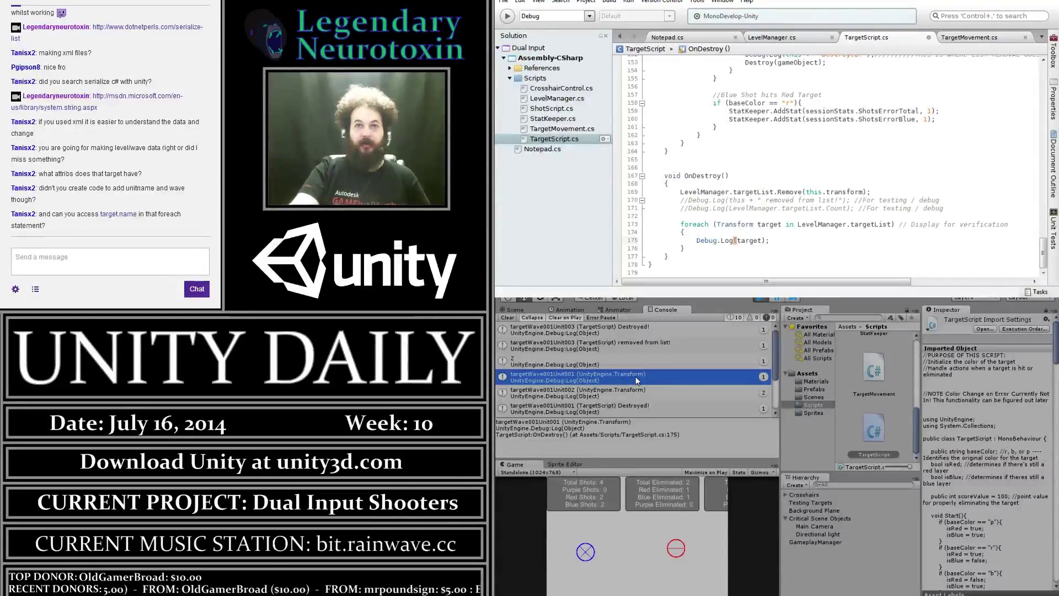
left_click(644, 394)
left_click(651, 408)
left_click(649, 391)
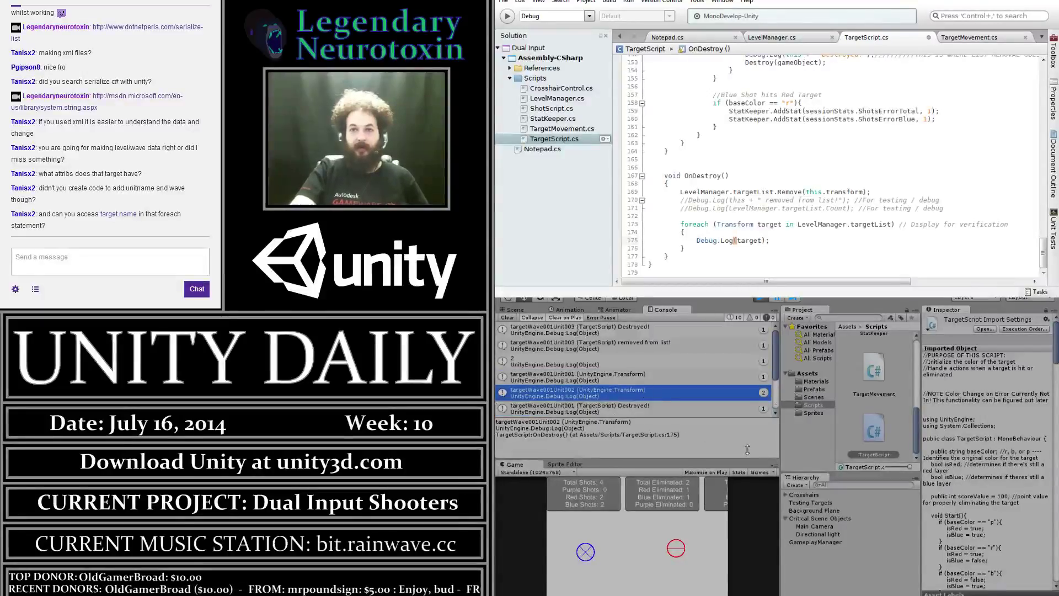
Stop and restart the game, then select targetWave001Unit003
left_click(760, 298)
left_click(761, 299)
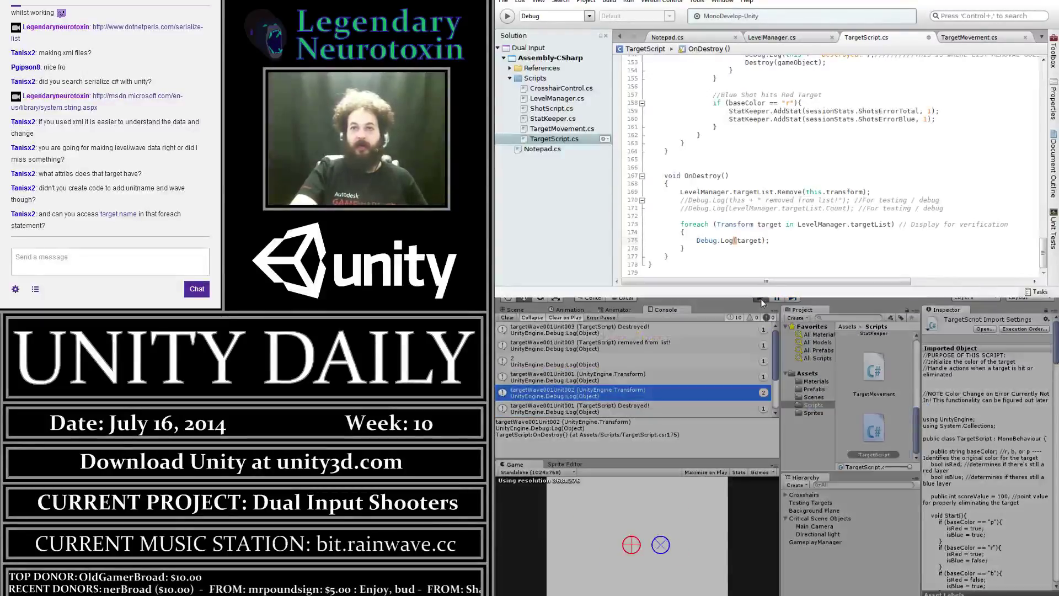
left_click(833, 495)
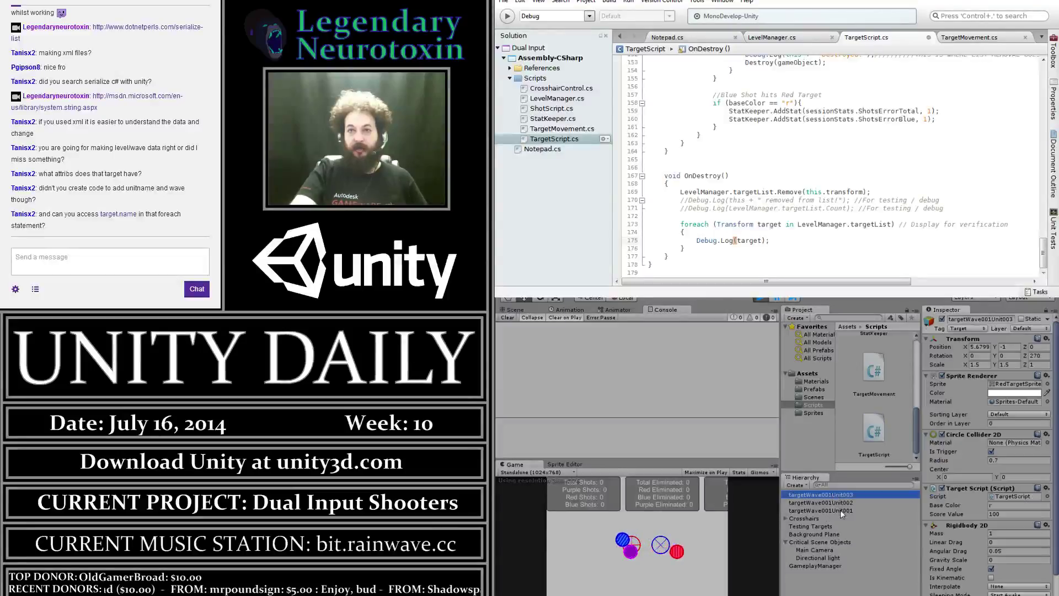
Select the targetWave001 units in the Hierarchy, delete them, and stop the game
left_click(853, 502)
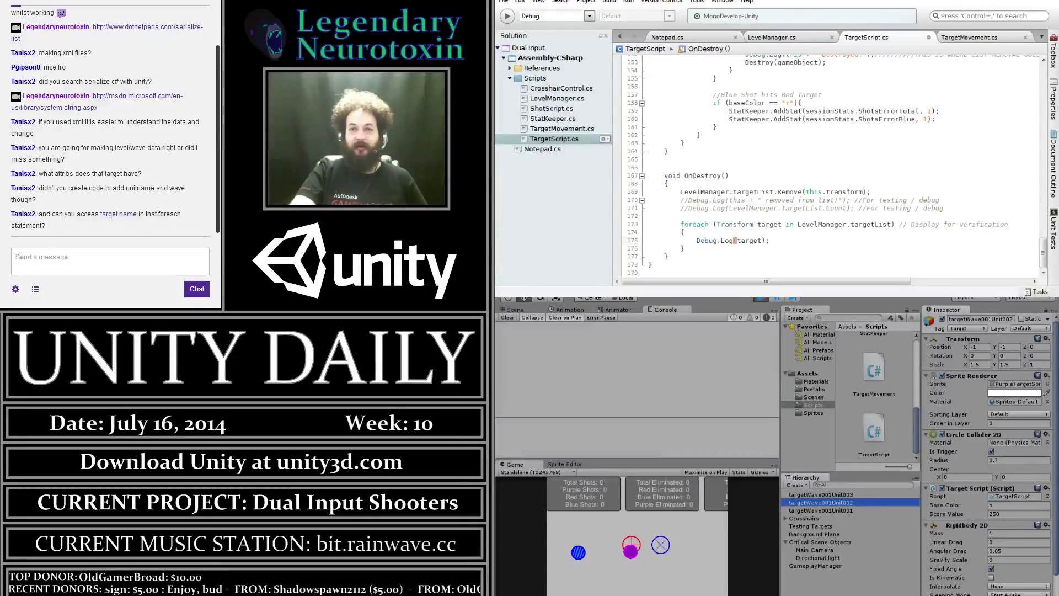
left_click(662, 424)
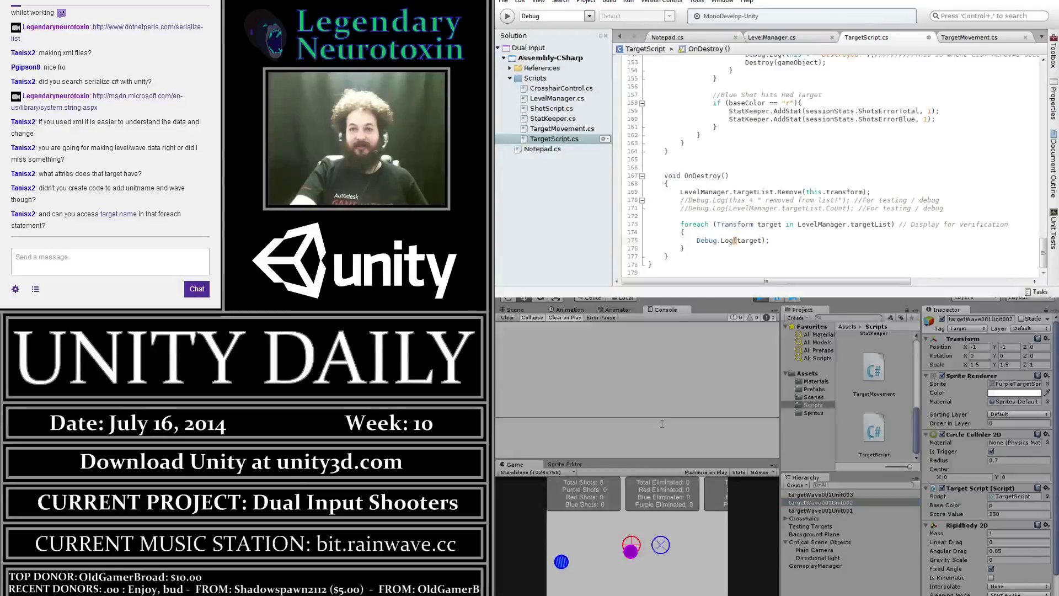
left_click(856, 504)
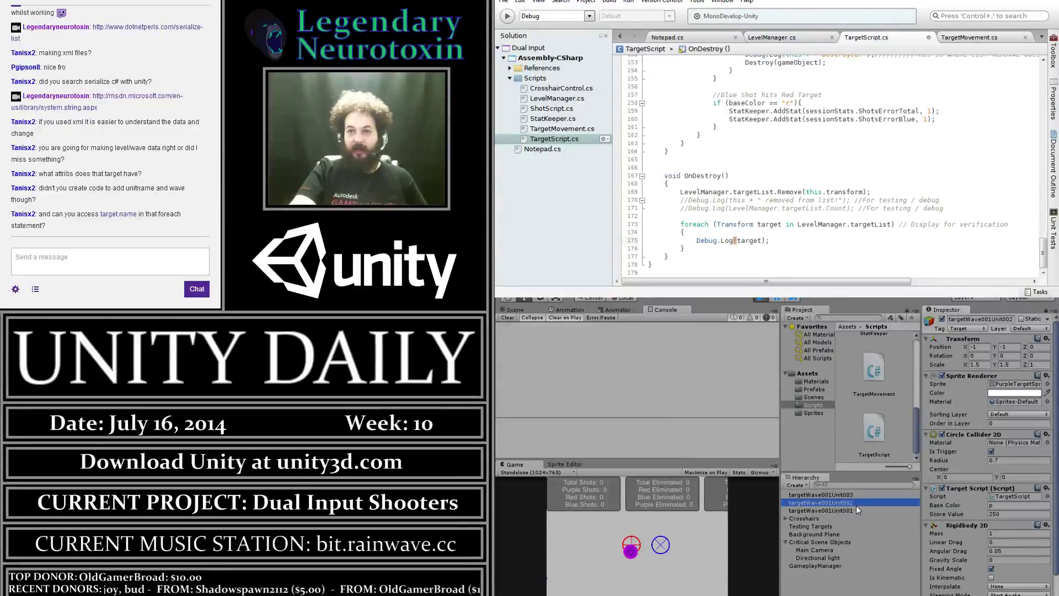
left_click(857, 511)
key("Delete")
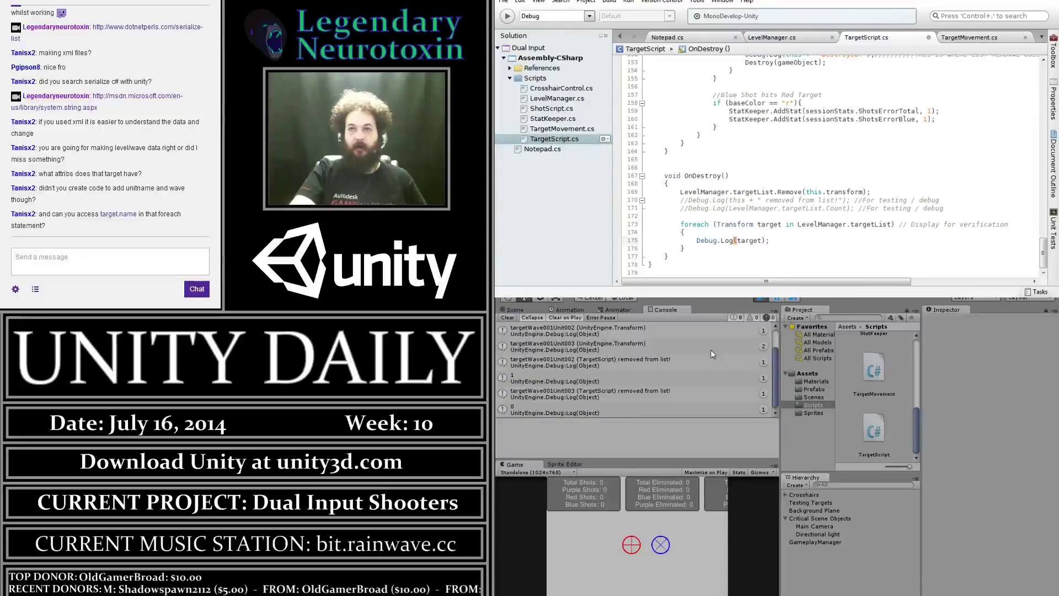
left_click(761, 303)
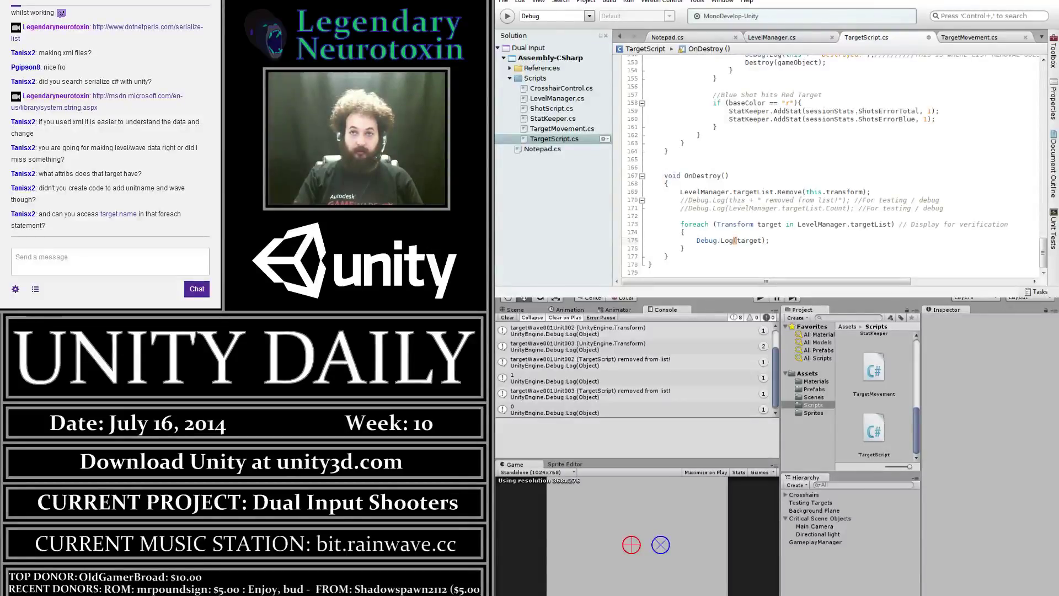
Change the log line to Debug.Log(target.name) and save TargetScript
type(".nas")
key("BackSpace")
type("me")
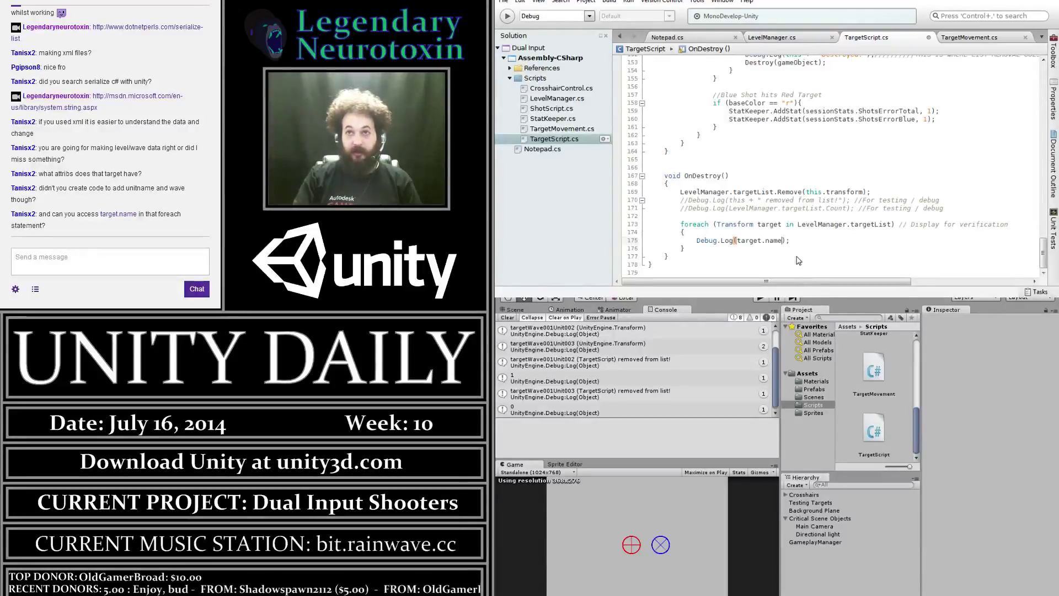
key("ctrl+s")
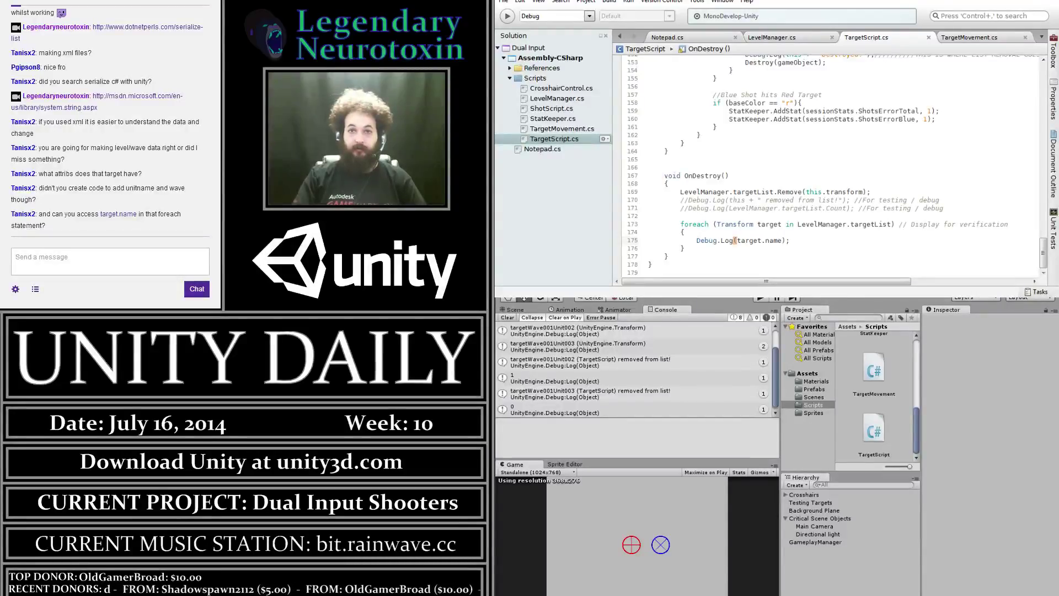
Play the game, shoot the red and blue targets, and check the targetWave001Unit002 log entry
left_click(761, 298)
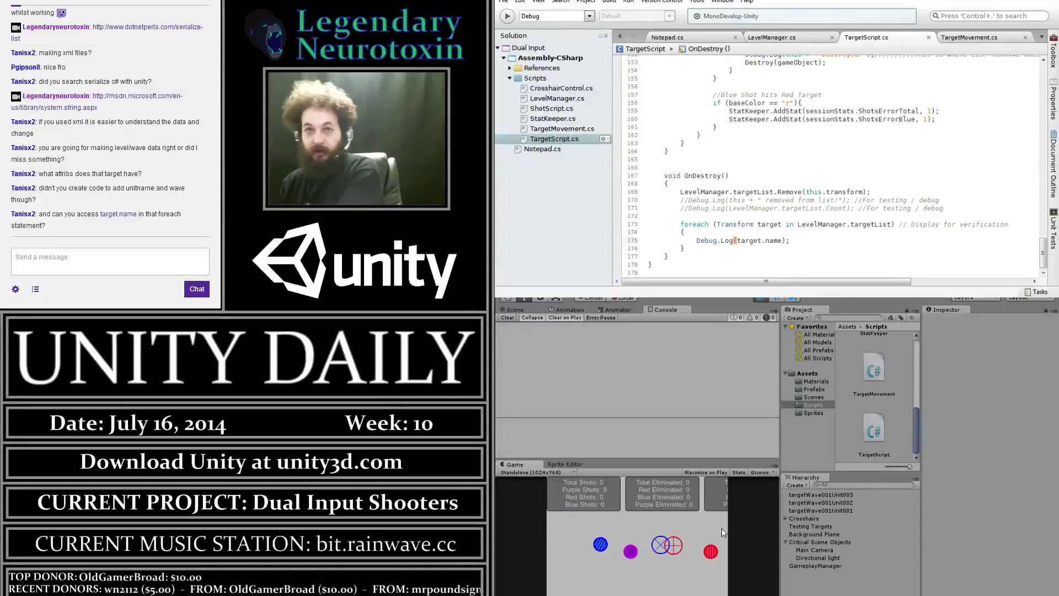
key("space")
key("space")
key("Left")
key("Return")
key("Right")
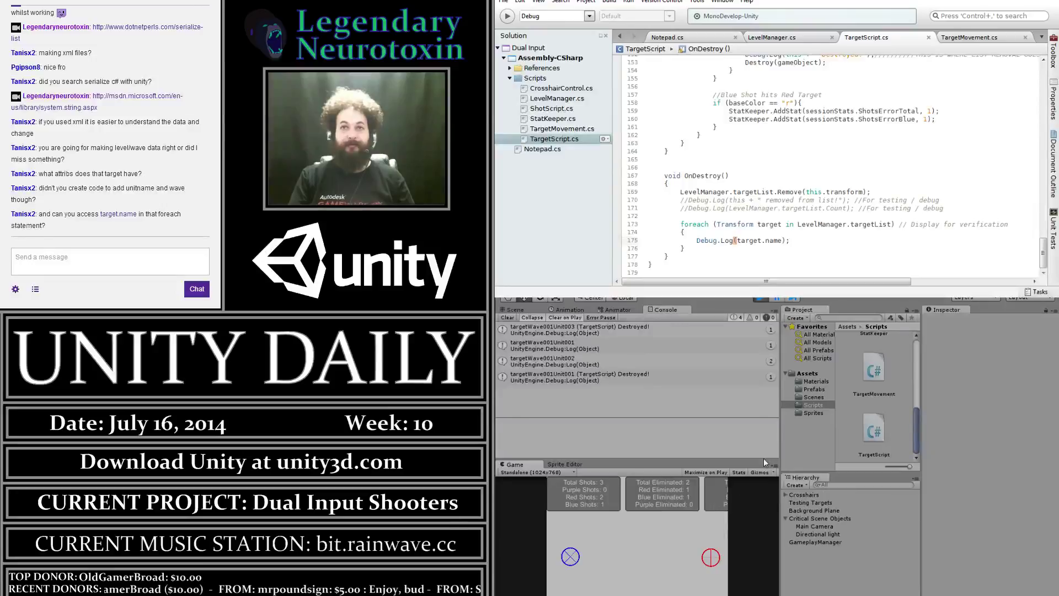
left_click(550, 364)
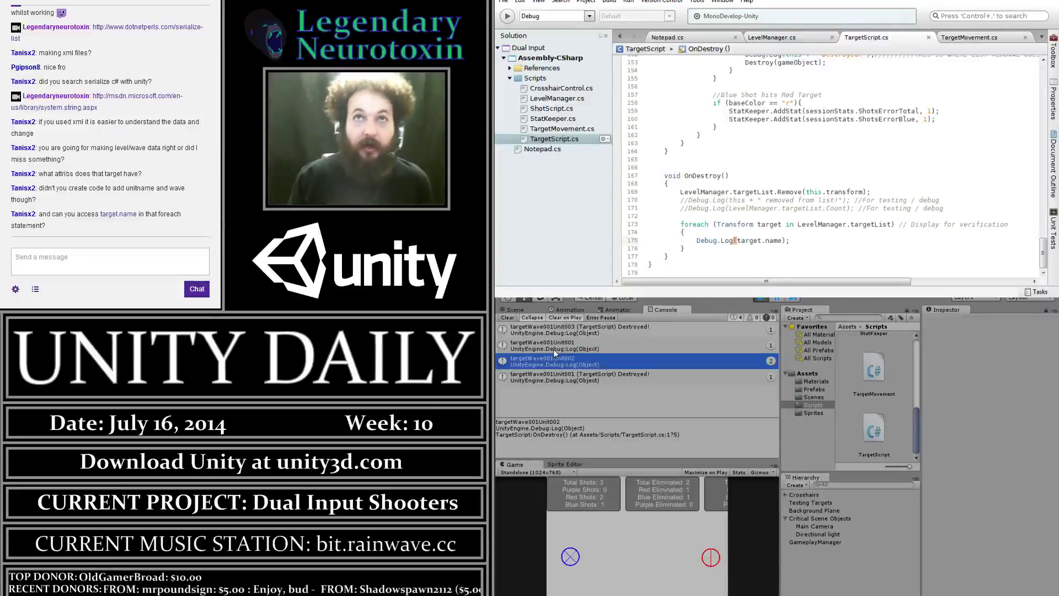
Return to the Debug.Log line in OnDestroy, then bring up the Notepad.cs planning notes
left_click(838, 64)
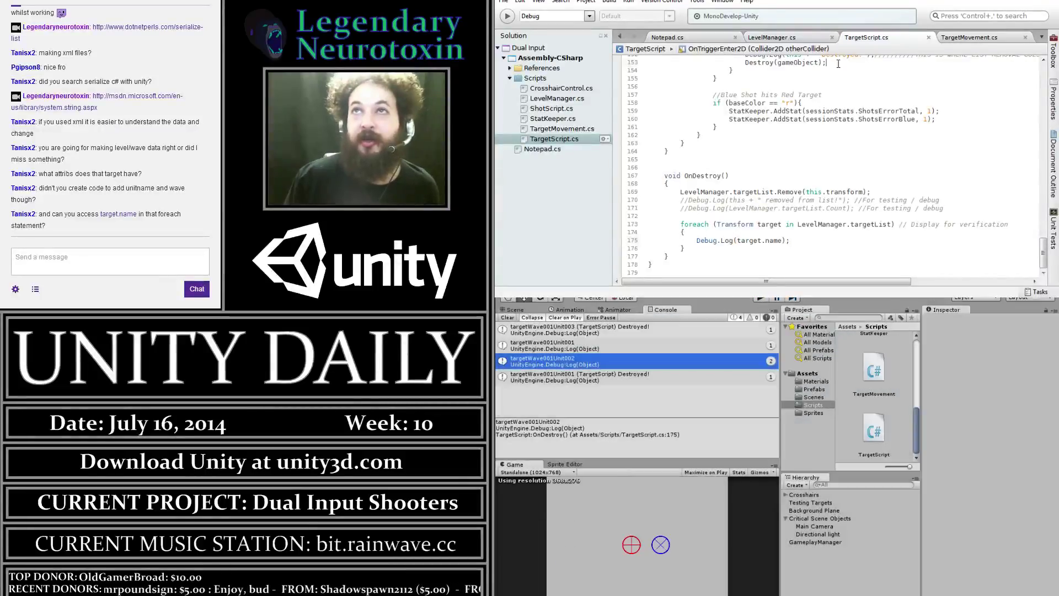
left_click(806, 241)
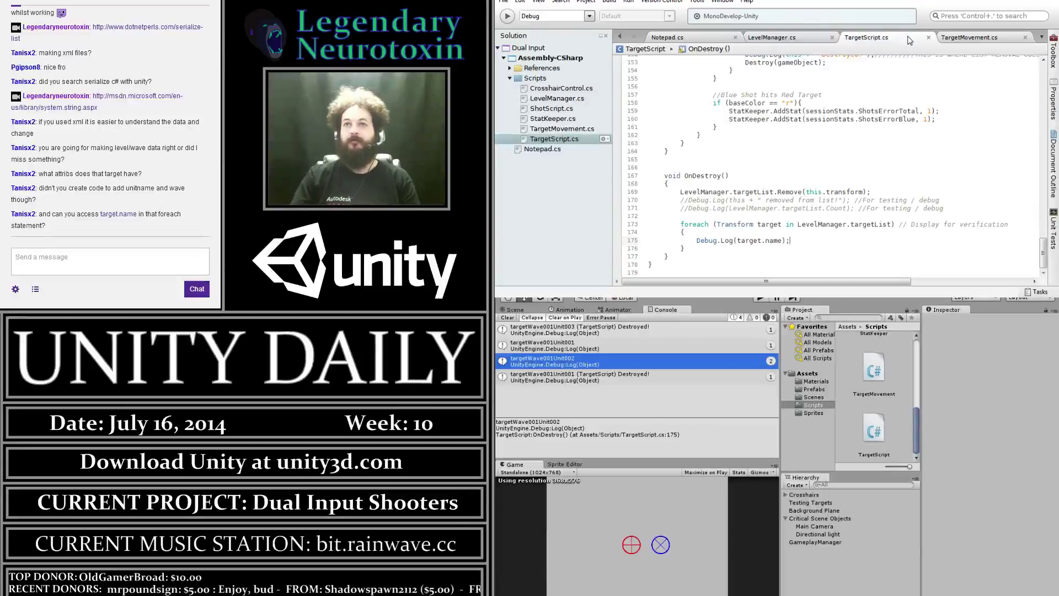
left_click(711, 37)
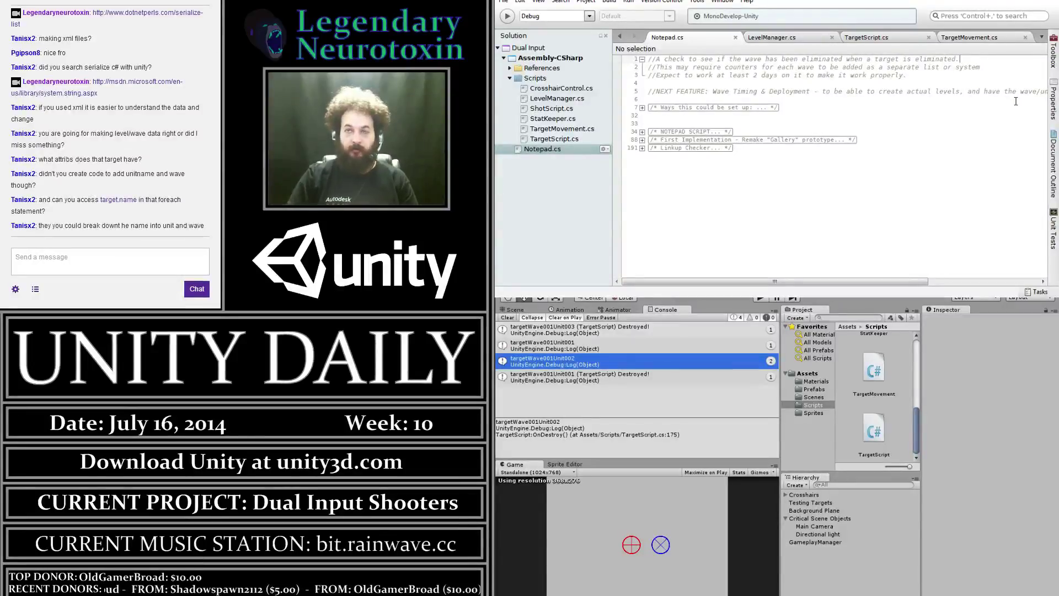
Add the comment '// A list that contains the current active waves...?' above NEXT FEATURE, then return to TargetScript.cs
key("Return")
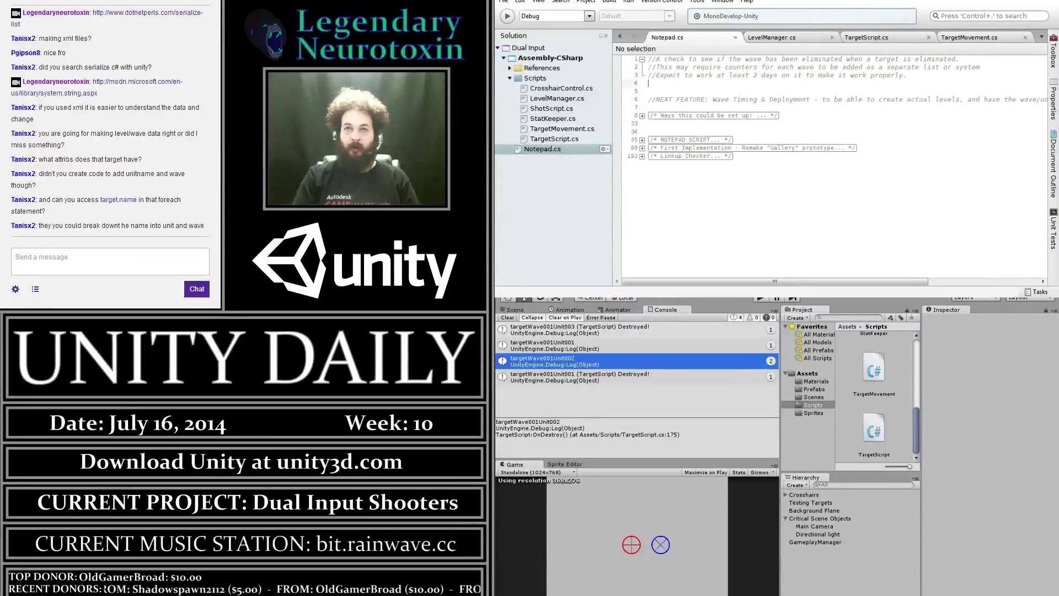
key("Return")
key("Up")
type("//")
key("Down")
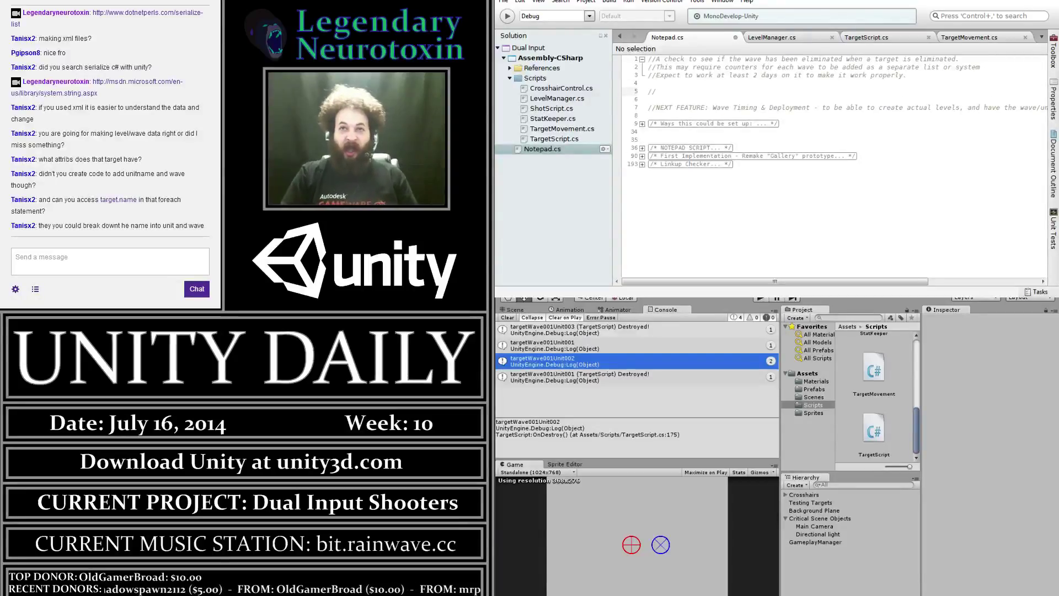
key("Return")
key("Return")
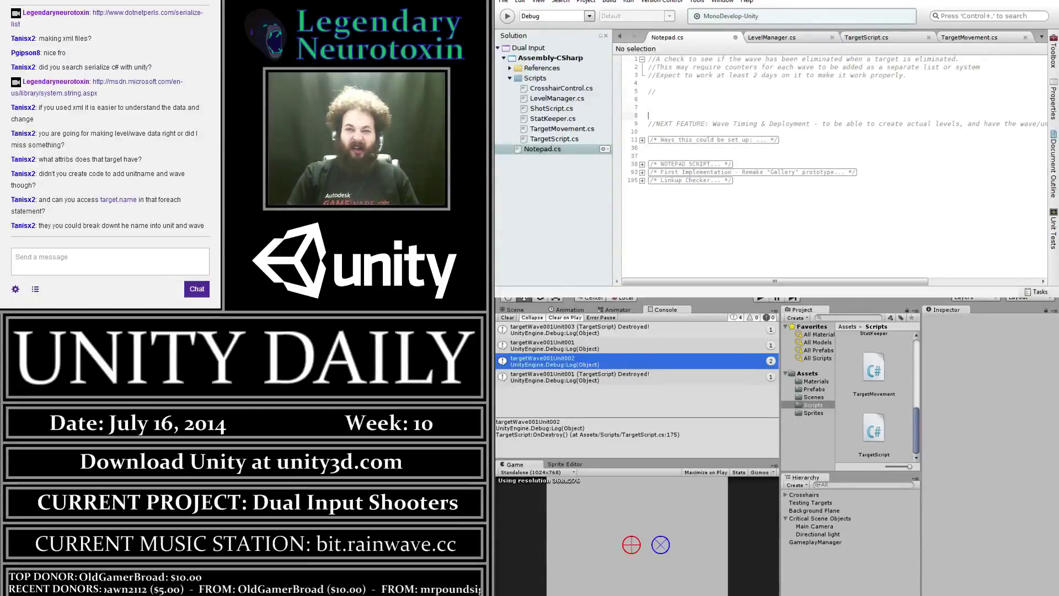
key("Up")
key("End")
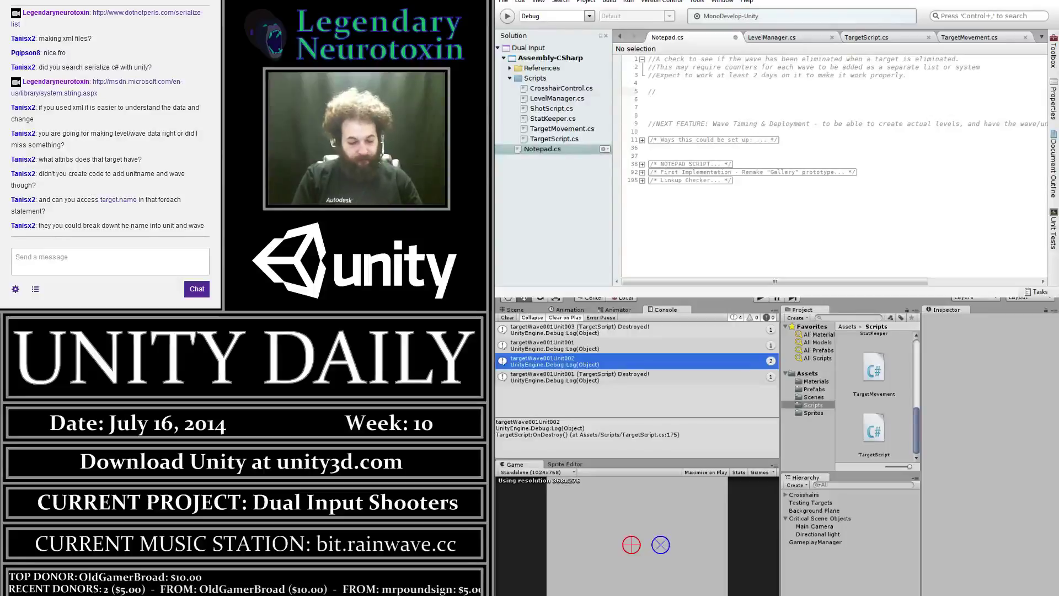
type("A ")
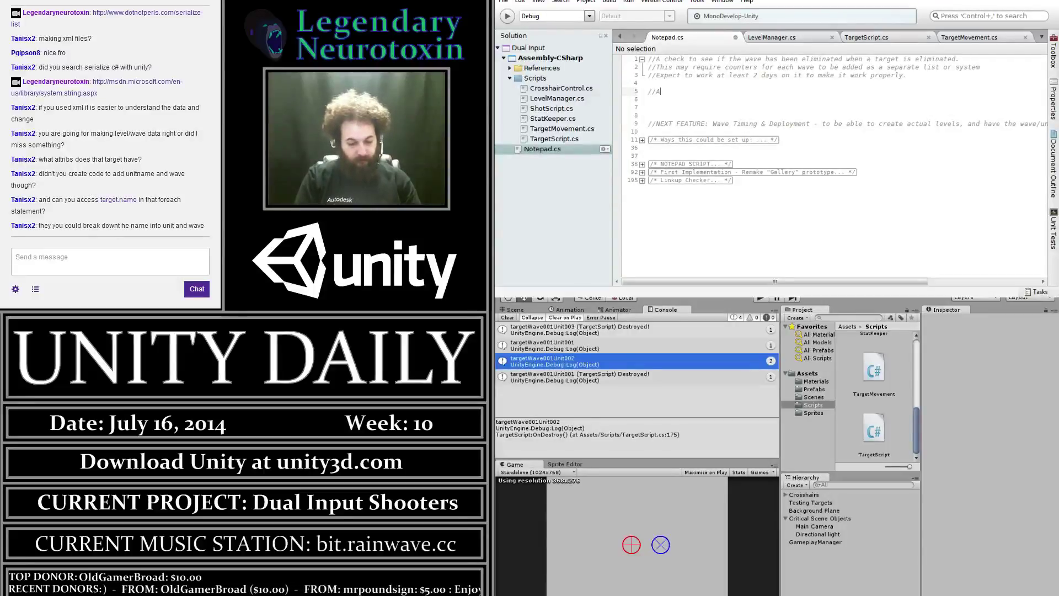
type("list tha")
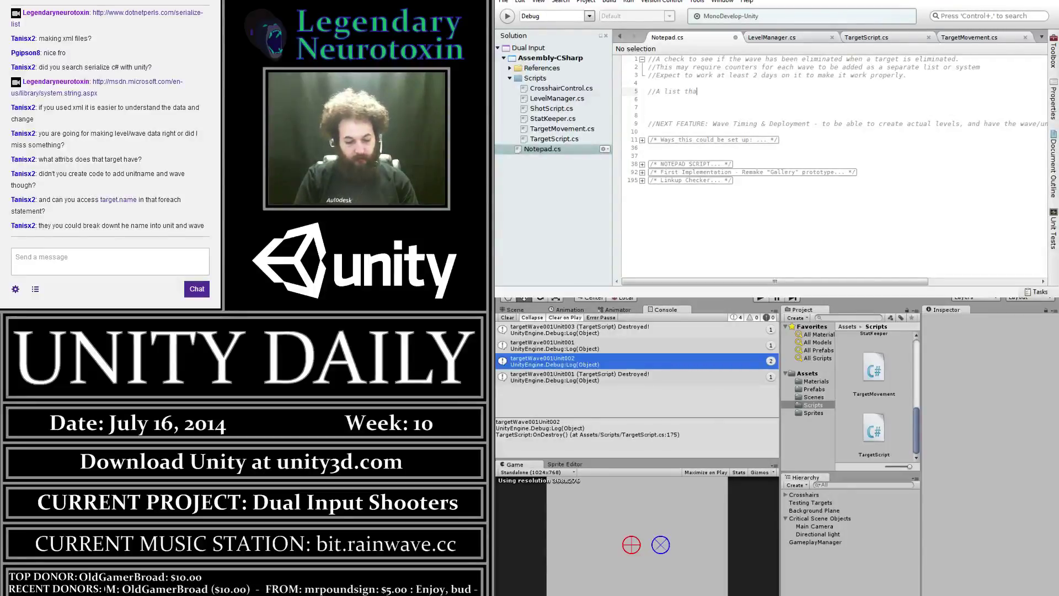
type("t contain")
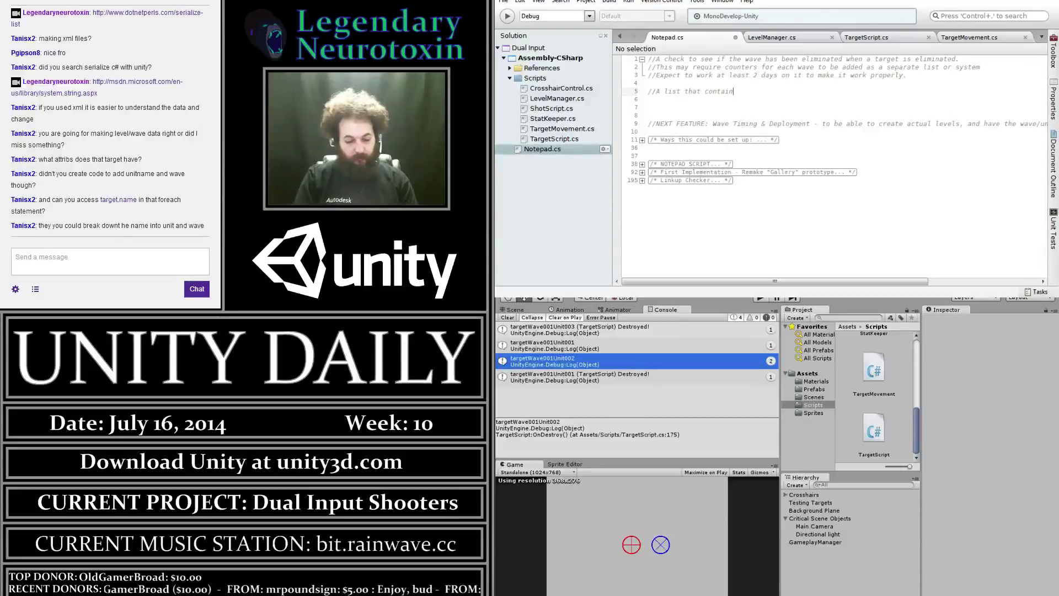
type("s the")
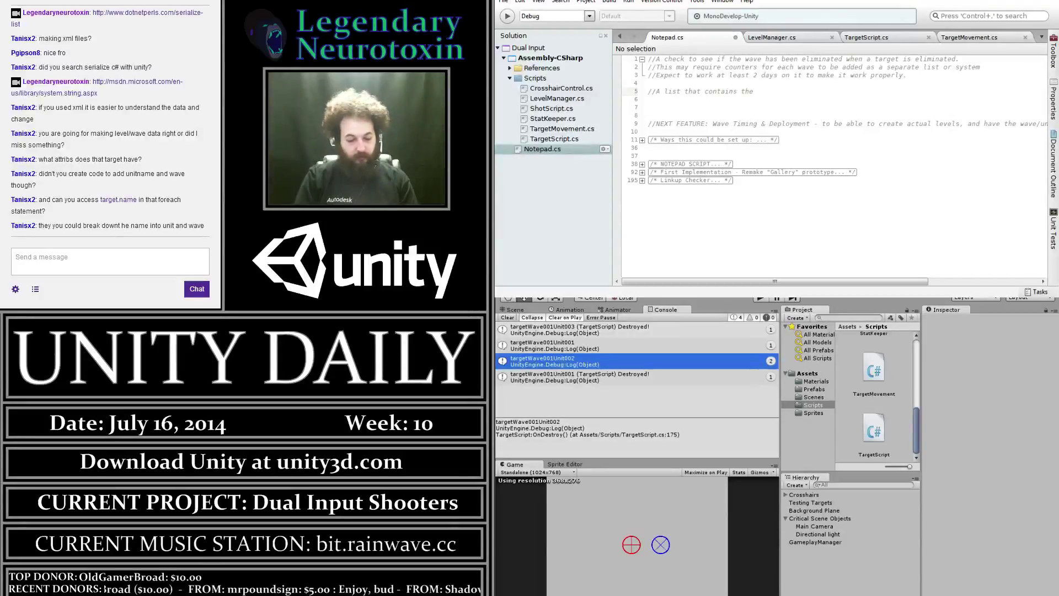
type(" current active waves...?")
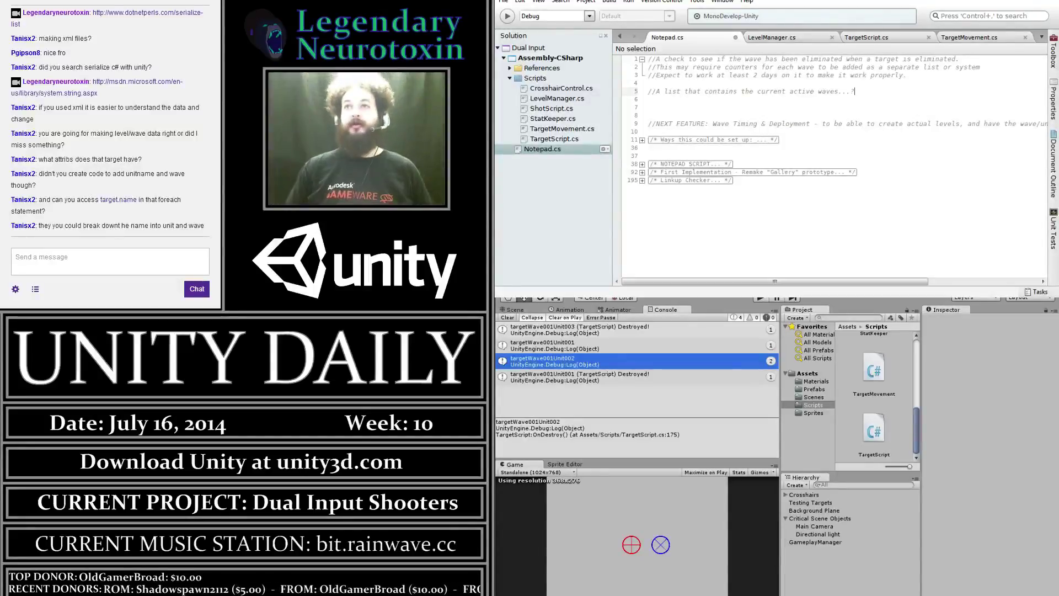
left_click(883, 38)
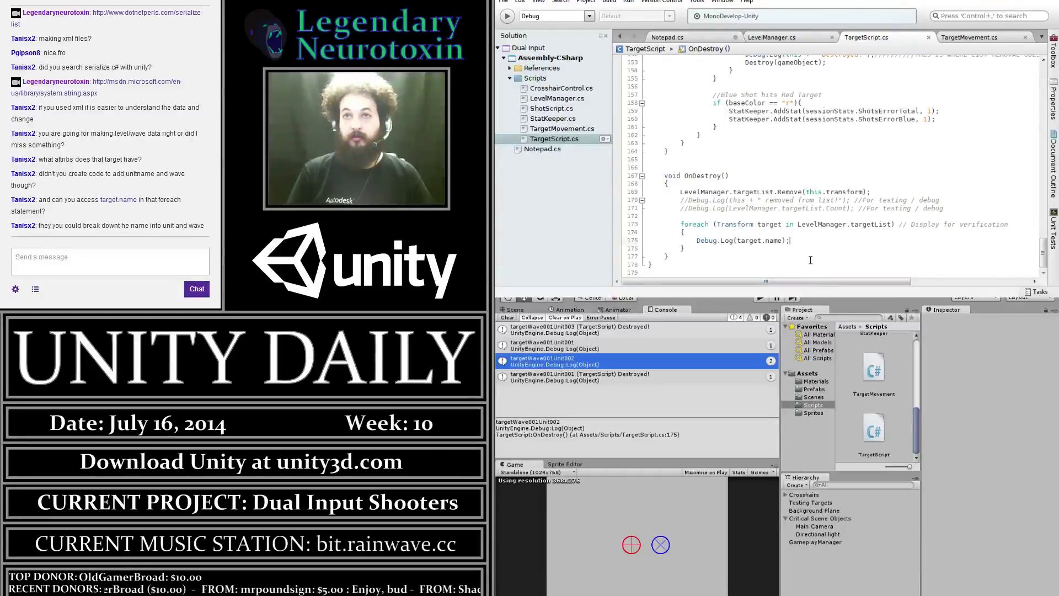
Paste the example character loop below Debug.Log(target.name), close it with a brace, and replace "Test" with target.name
key("Return")
key("Return")
key("Return")
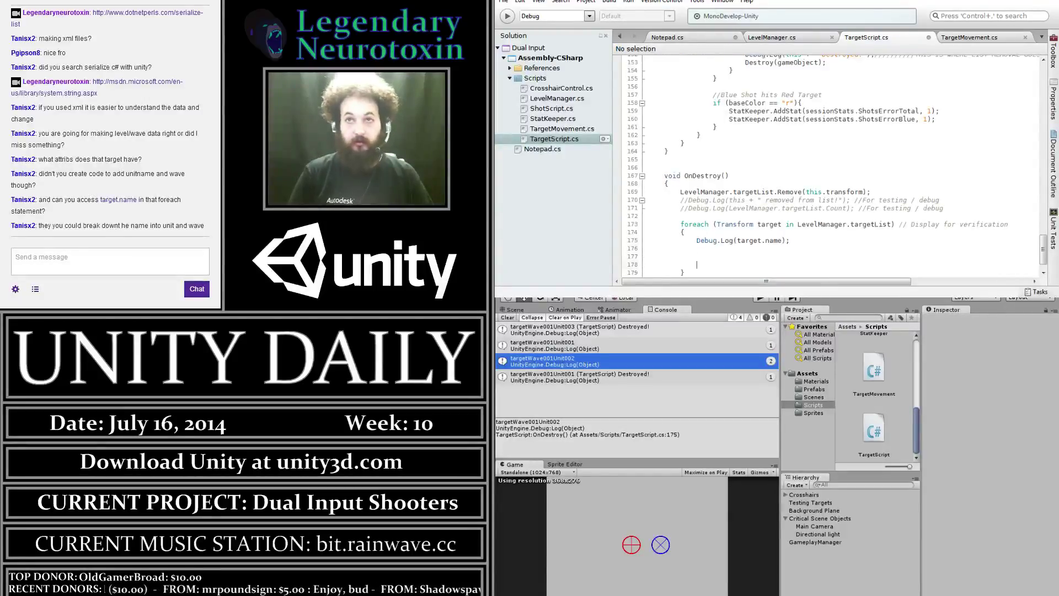
key("ctrl+v")
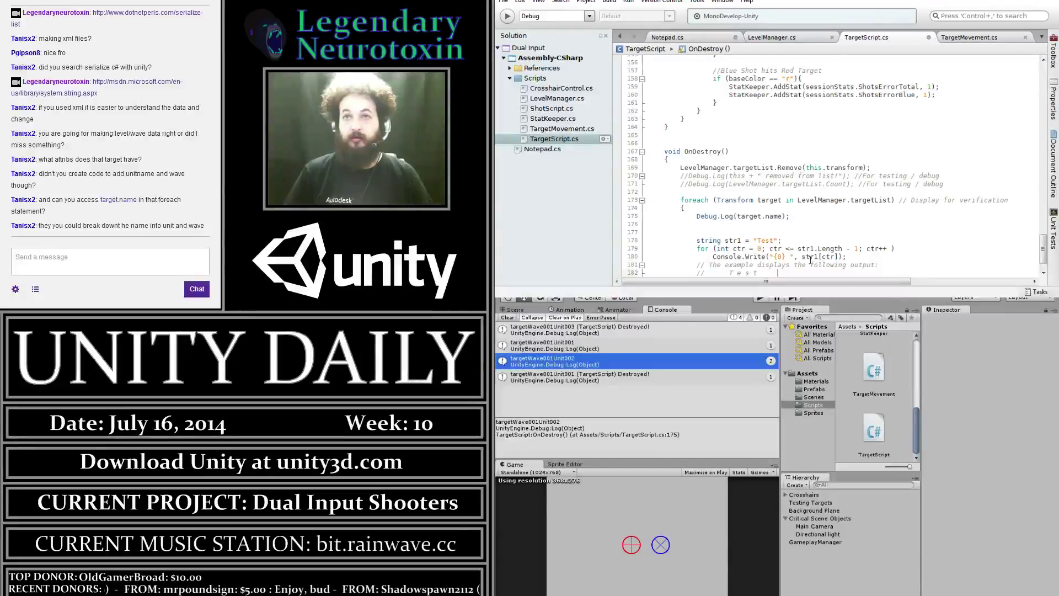
key("Return")
type("}")
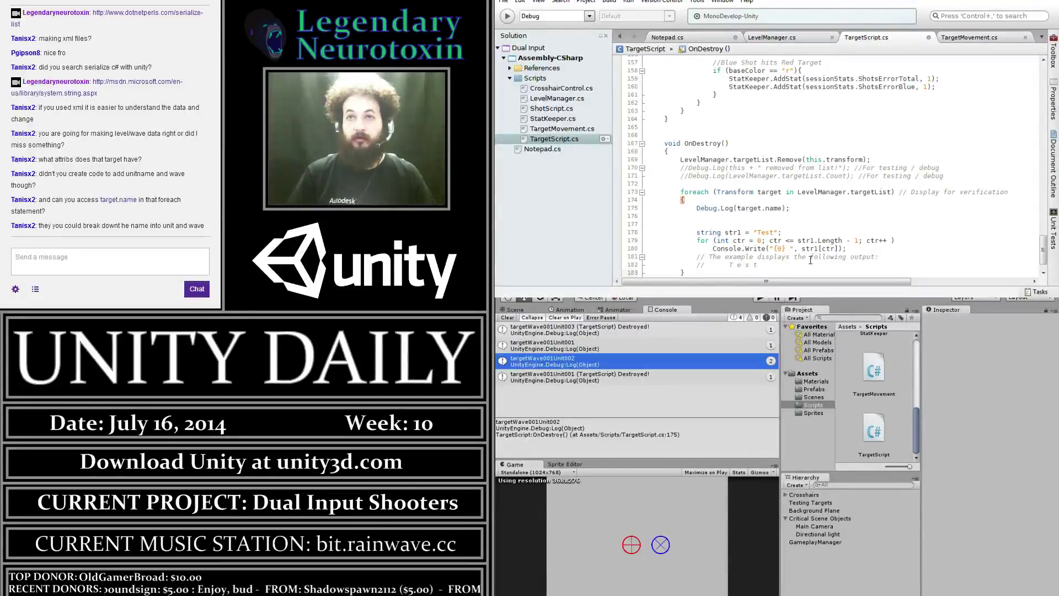
left_click(781, 249)
left_click(776, 232)
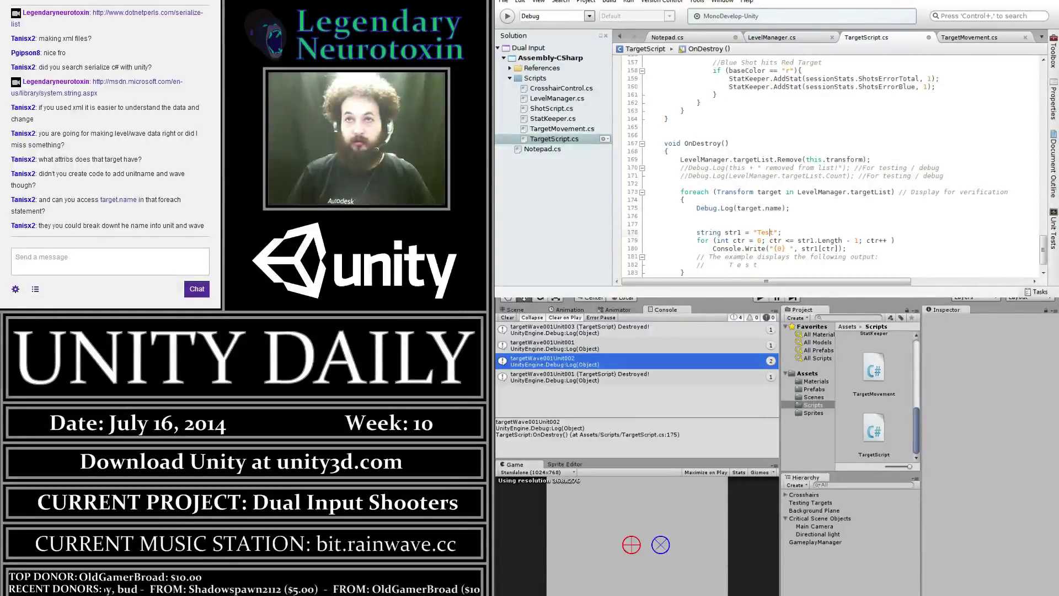
key("BackSpace")
key("BackSpace")
key("BackSpace")
key("BackSpace")
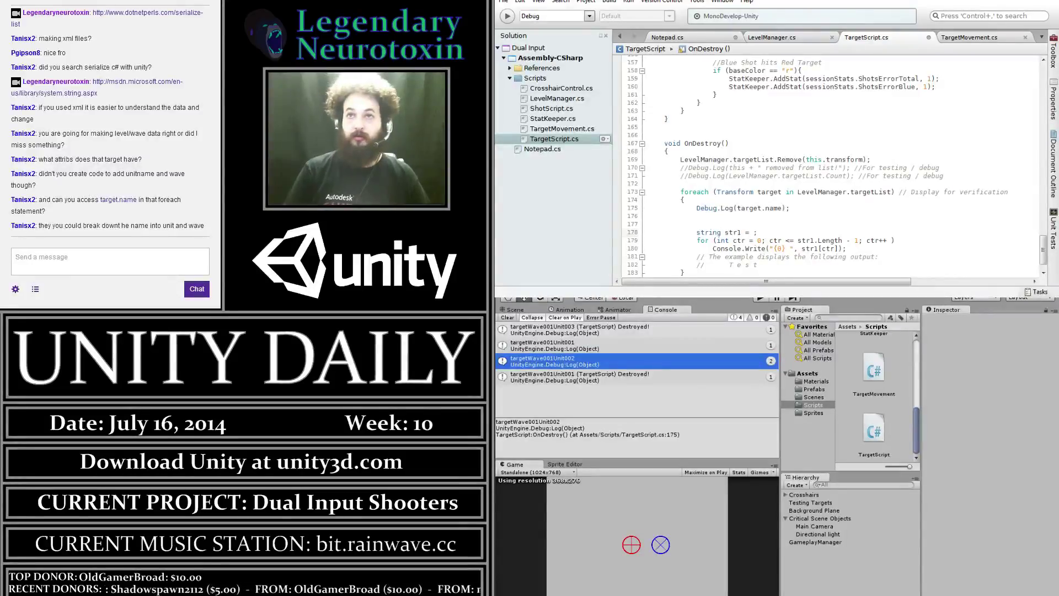
type("target.name")
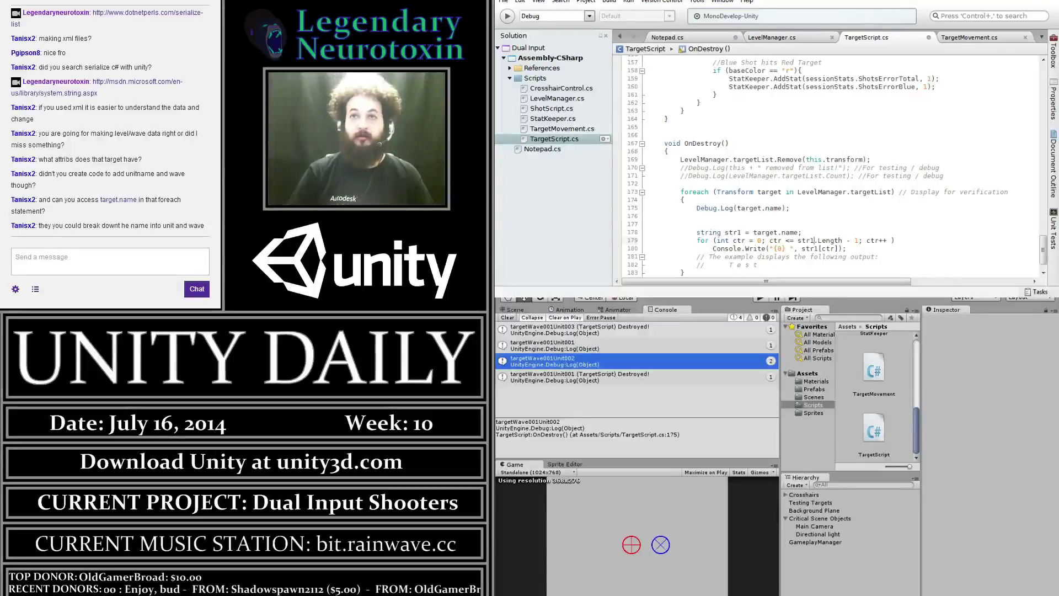
Change the for loop's starting value from ctr = 0 to ctr = 9
left_click(819, 241)
left_click(797, 249)
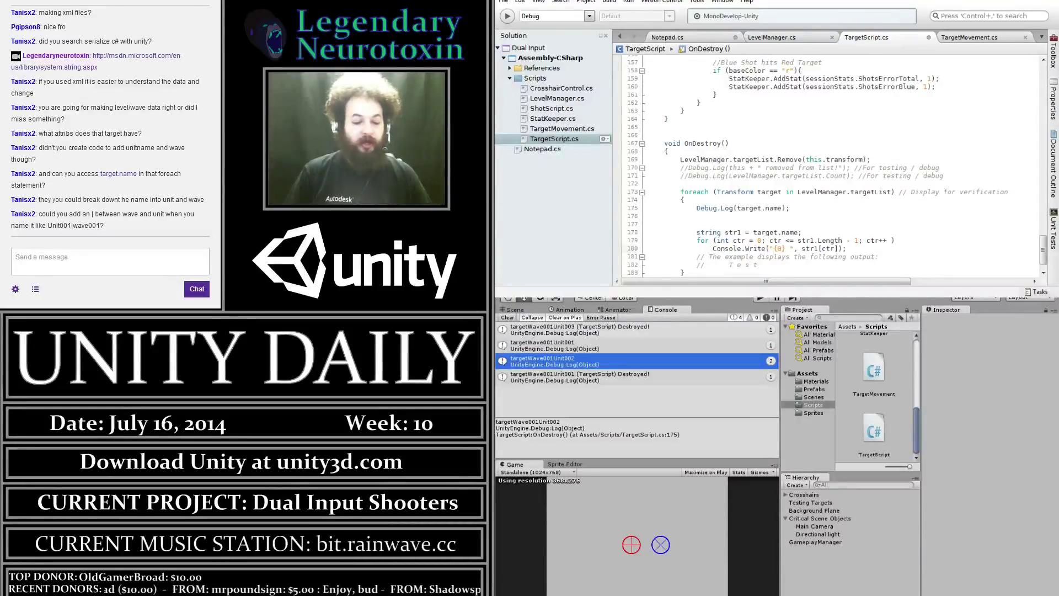
left_click(818, 241)
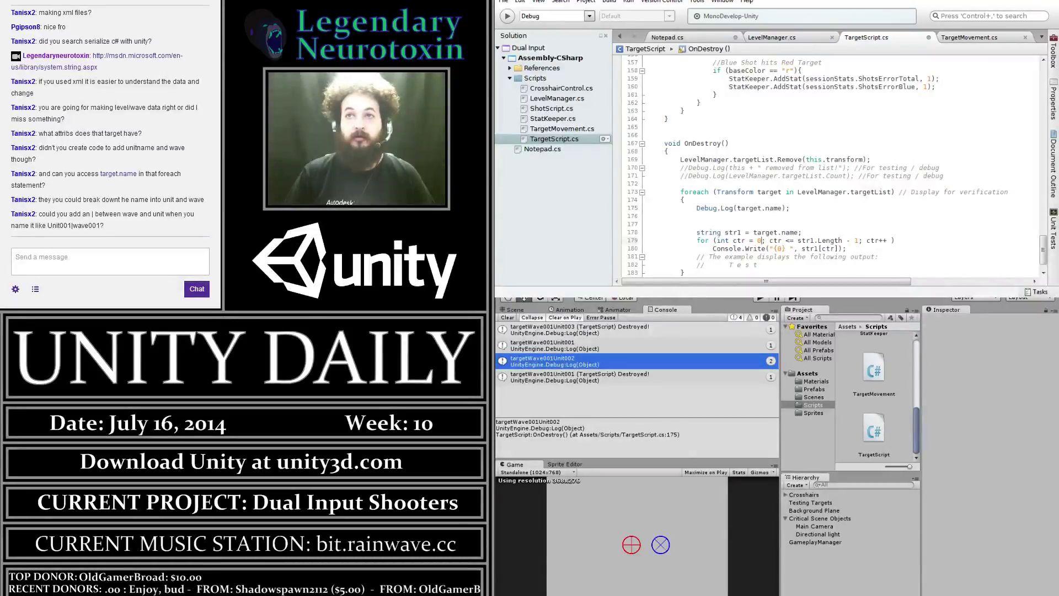
left_click(761, 241)
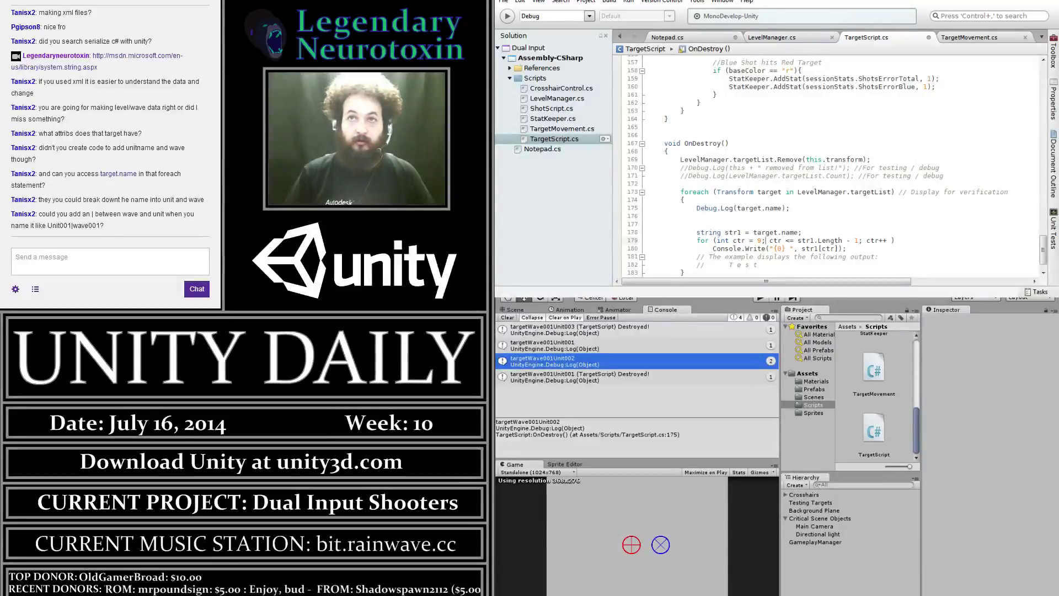
Change the loop limit on line 179 from str1.Length - 1 to str1.Length - 13
left_click(843, 241)
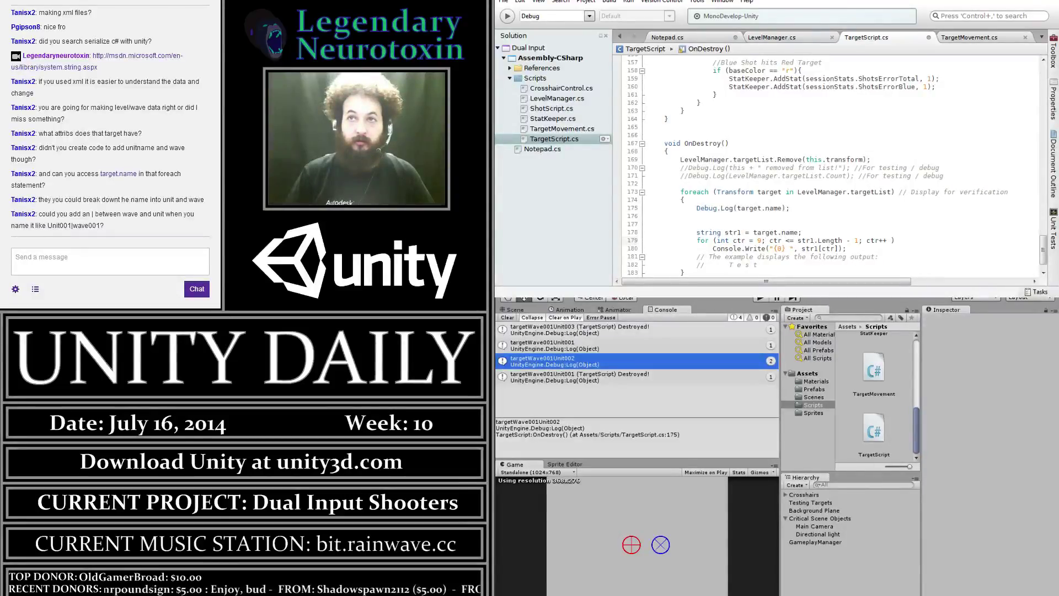
left_click(847, 241)
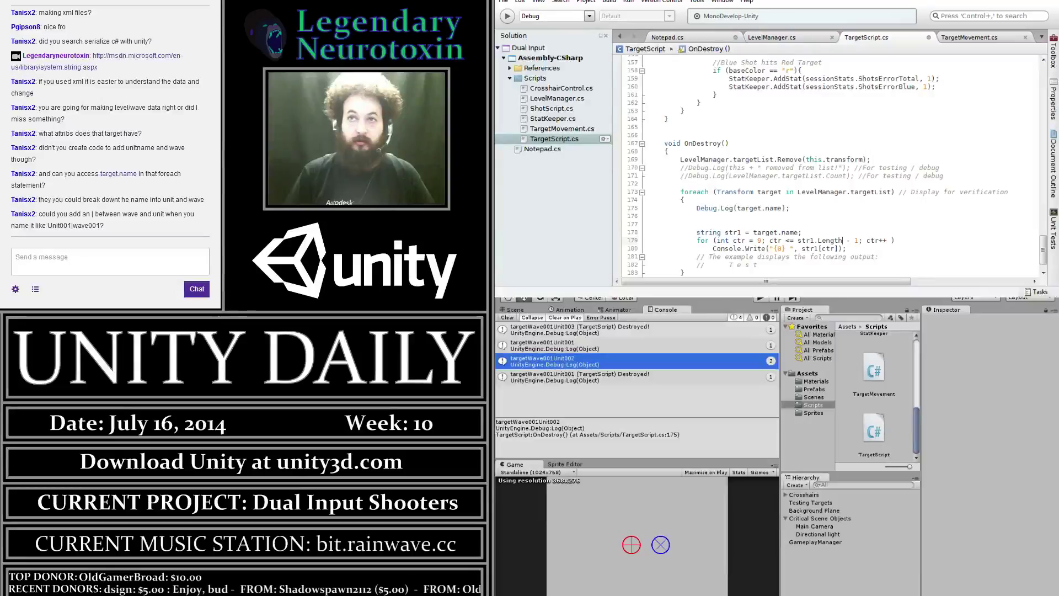
left_click(856, 241)
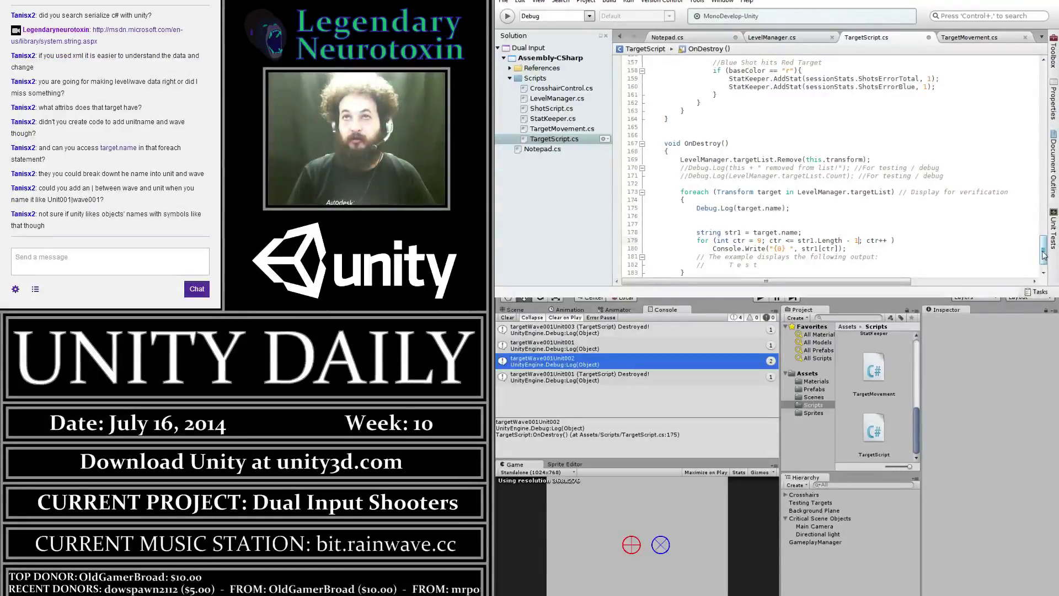
left_click_drag(1044, 255, 1044, 253)
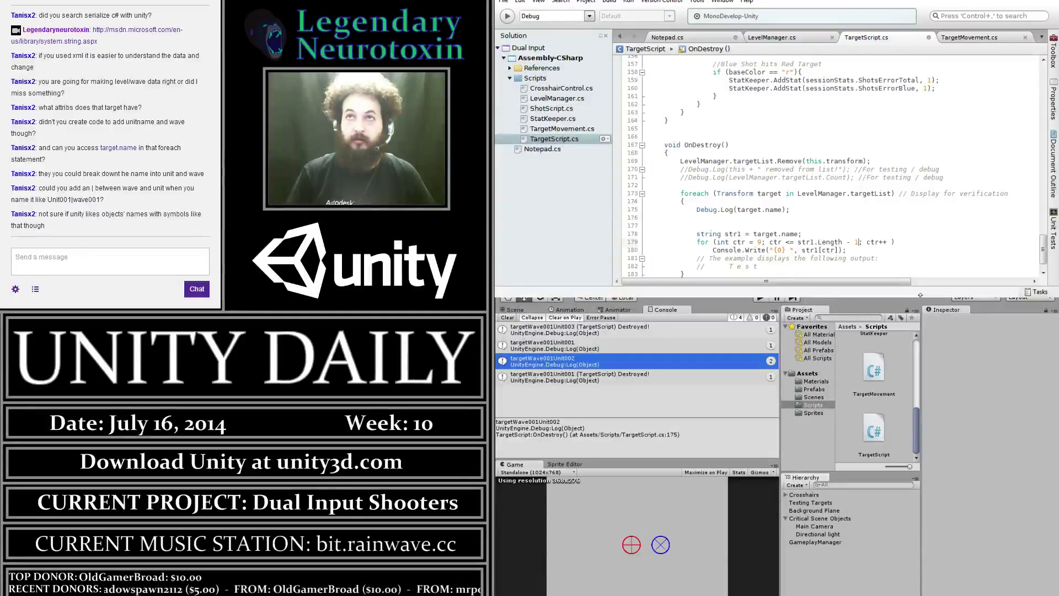
type("3")
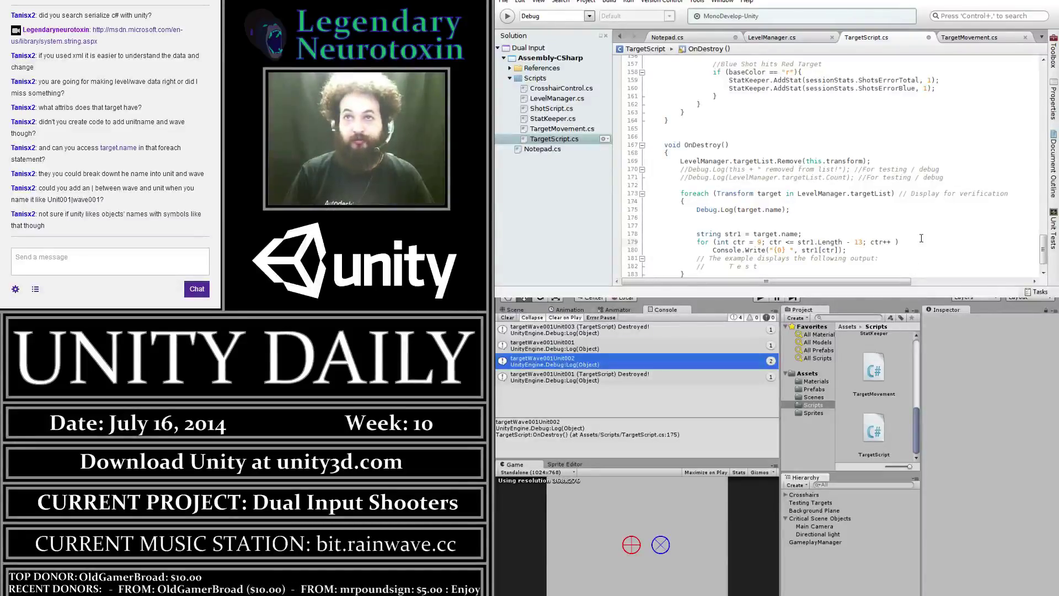
scroll(919, 257, "down", 1)
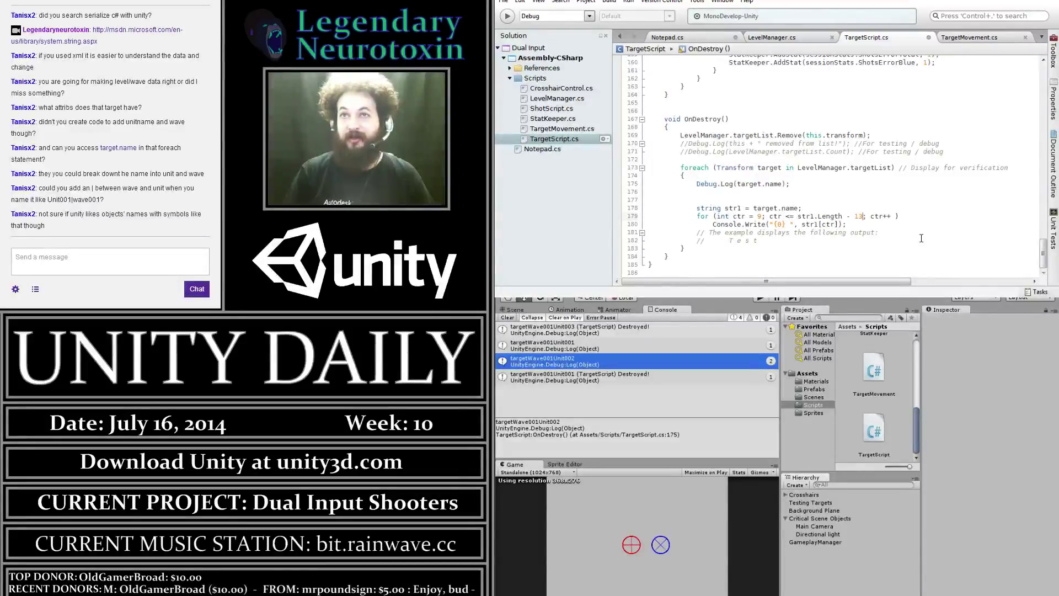
Replace the loop's Console.Write call with Debug.Log and save to recompile
key("ctrl+s")
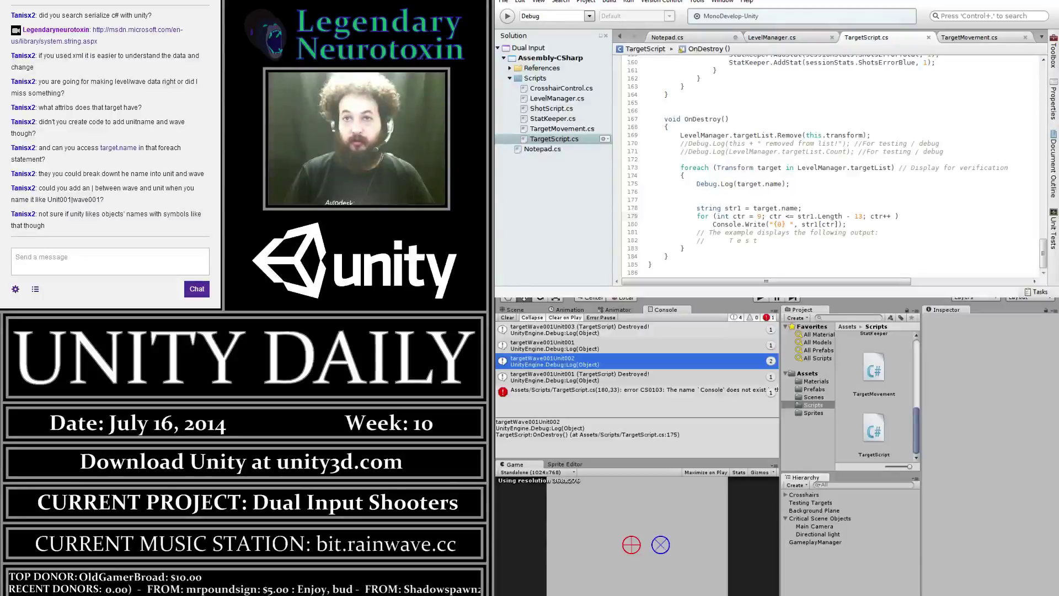
double_click(579, 390)
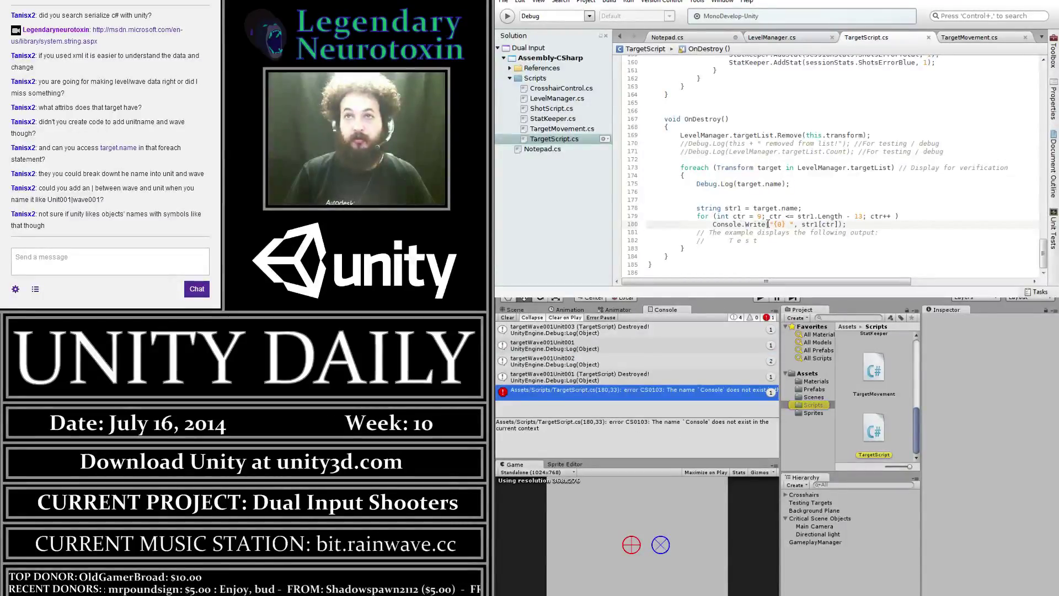
left_click_drag(764, 224, 713, 224)
type("Debug")
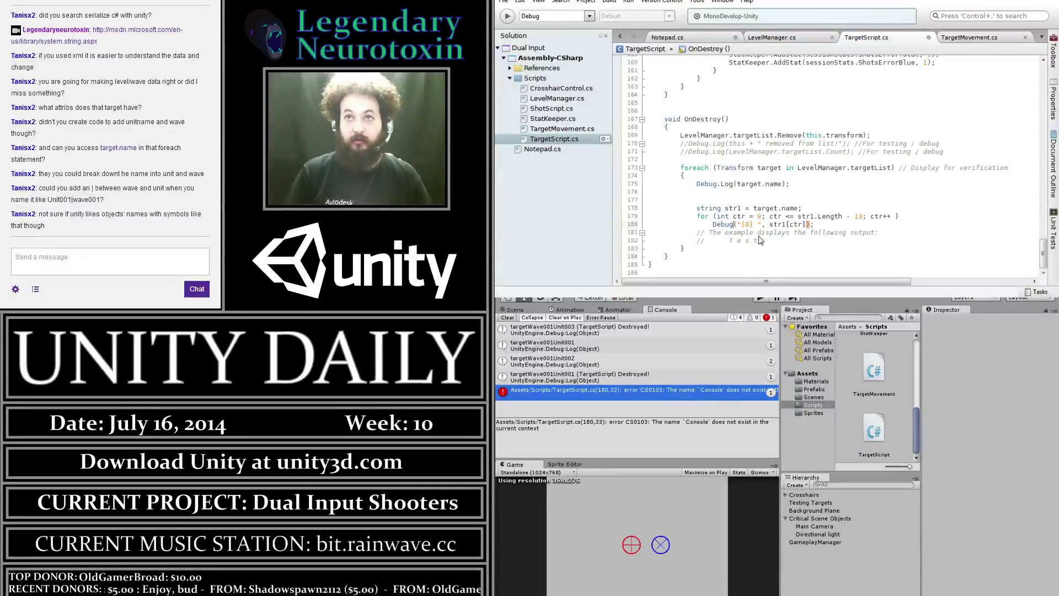
type(".Log")
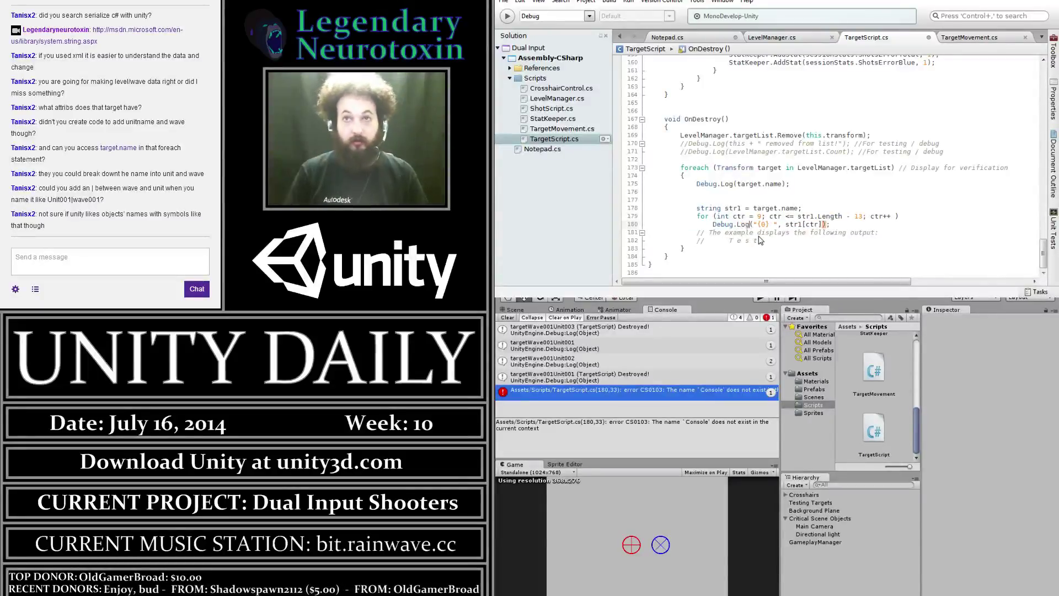
key("ctrl+s")
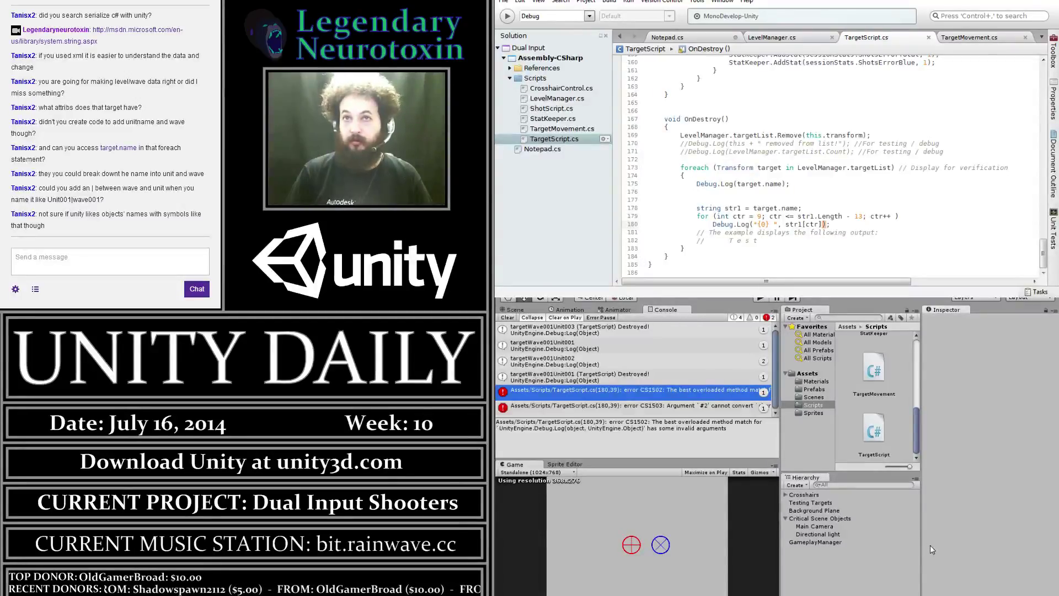
Wrap the Debug.Log line in { } braces, then comment it out with // and save
double_click(733, 389)
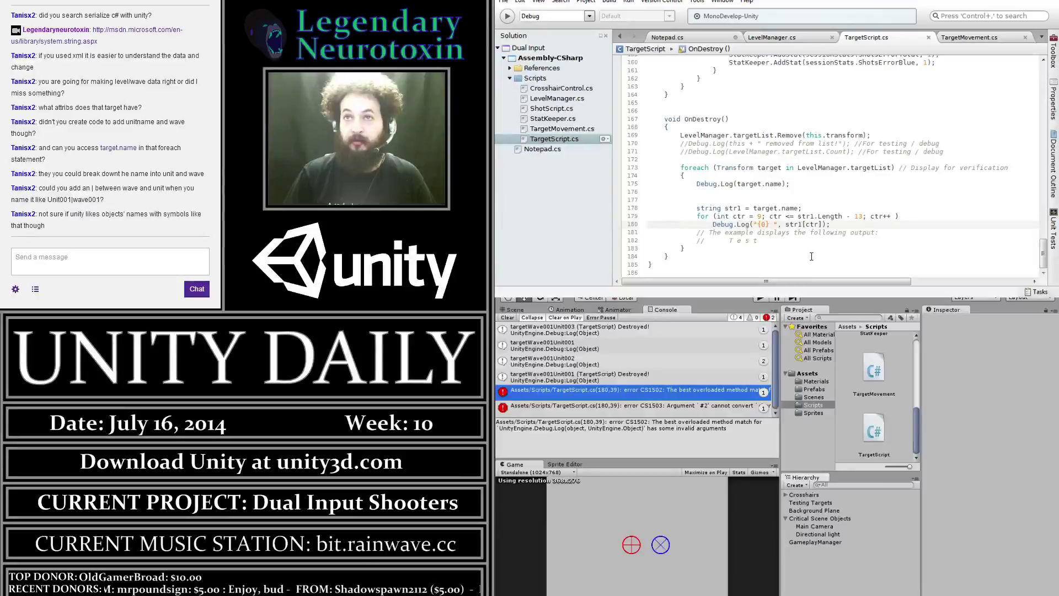
left_click(714, 224)
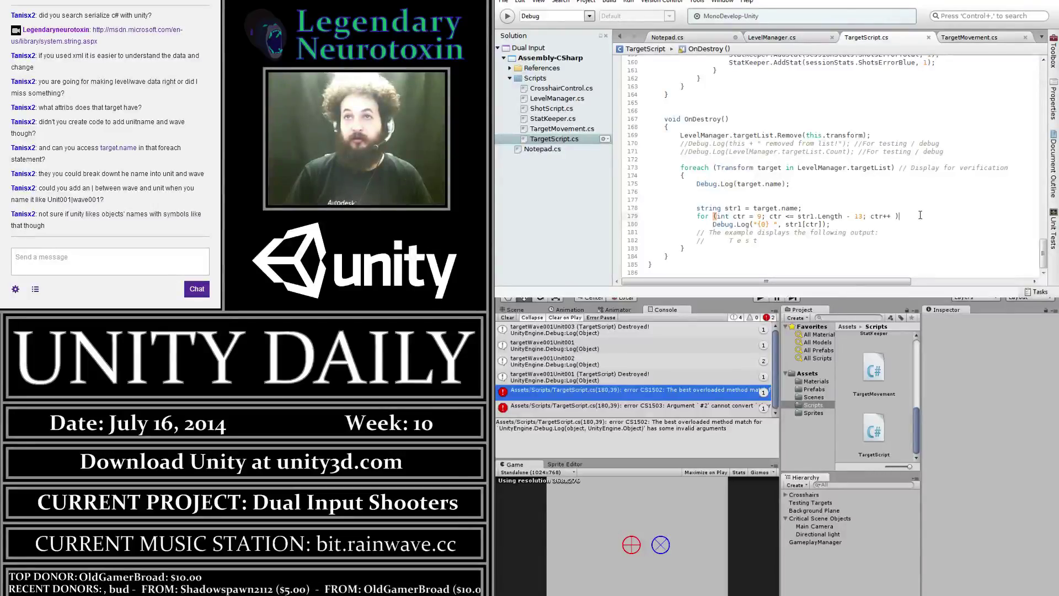
type("{")
left_click(877, 224)
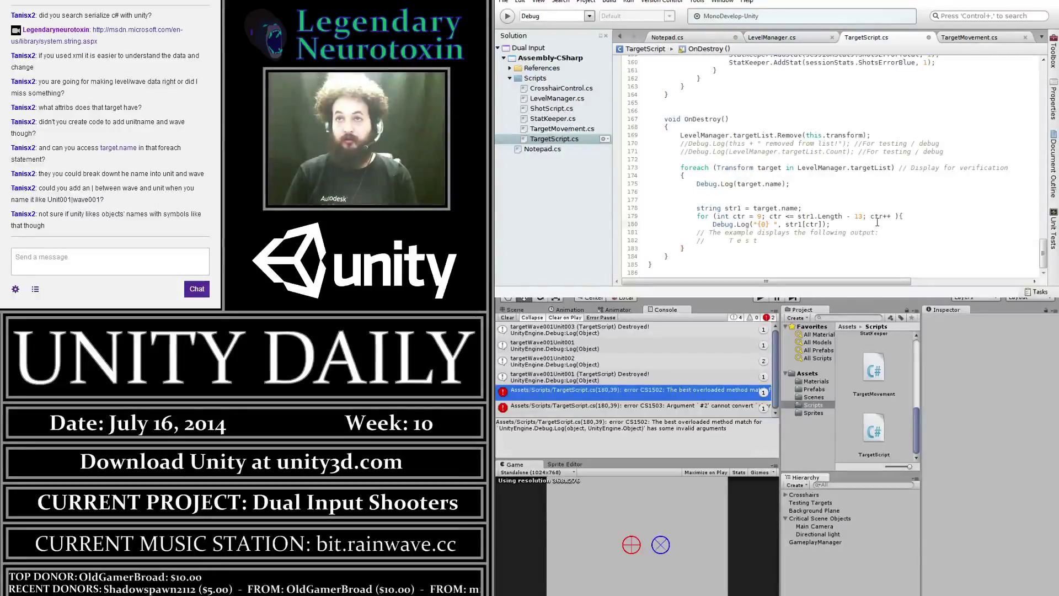
type("}")
key("ctrl+s")
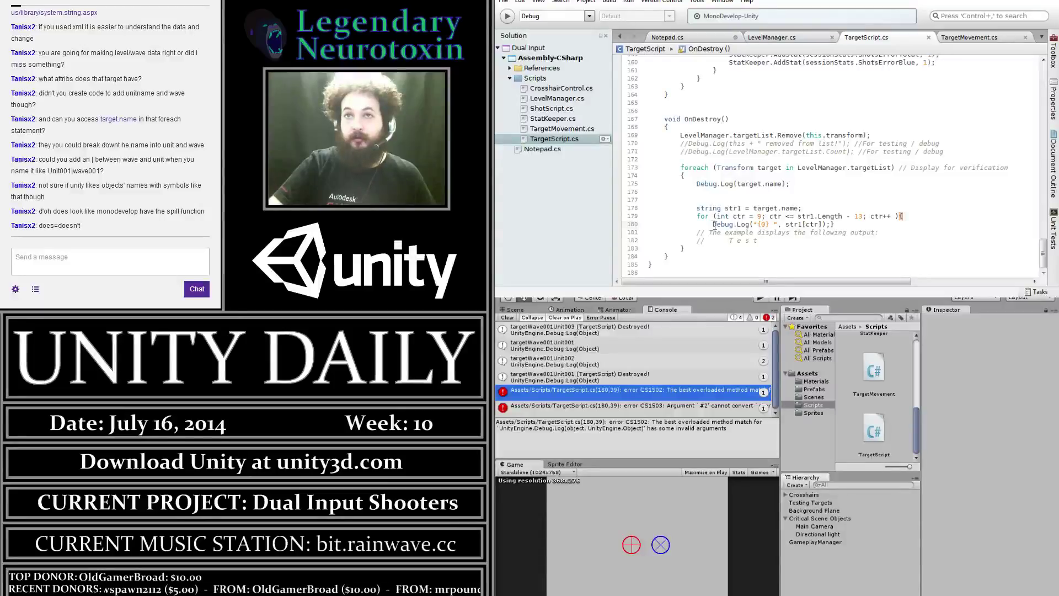
type("//")
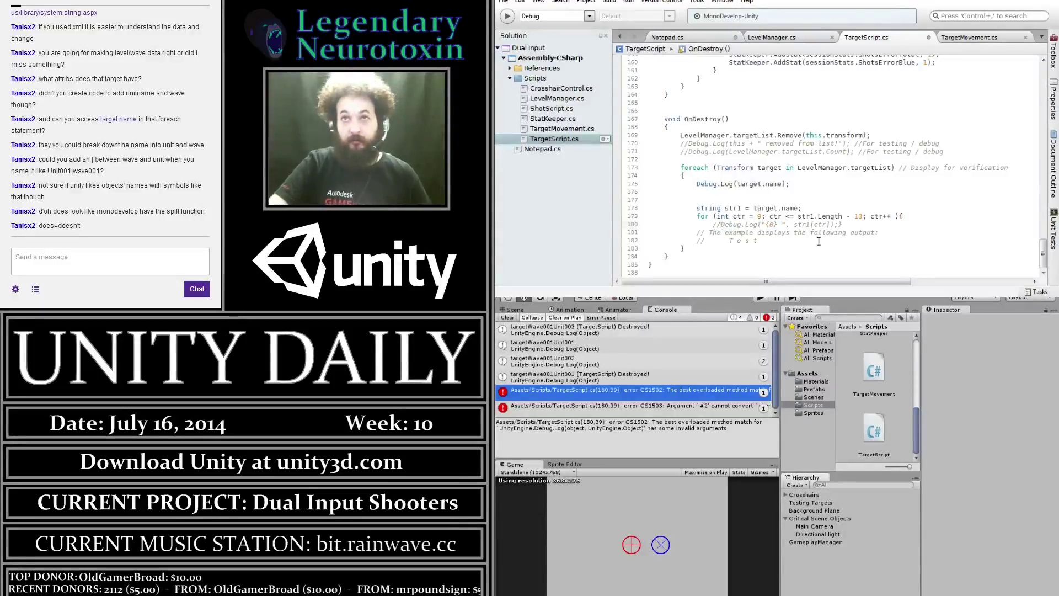
key("ctrl+s")
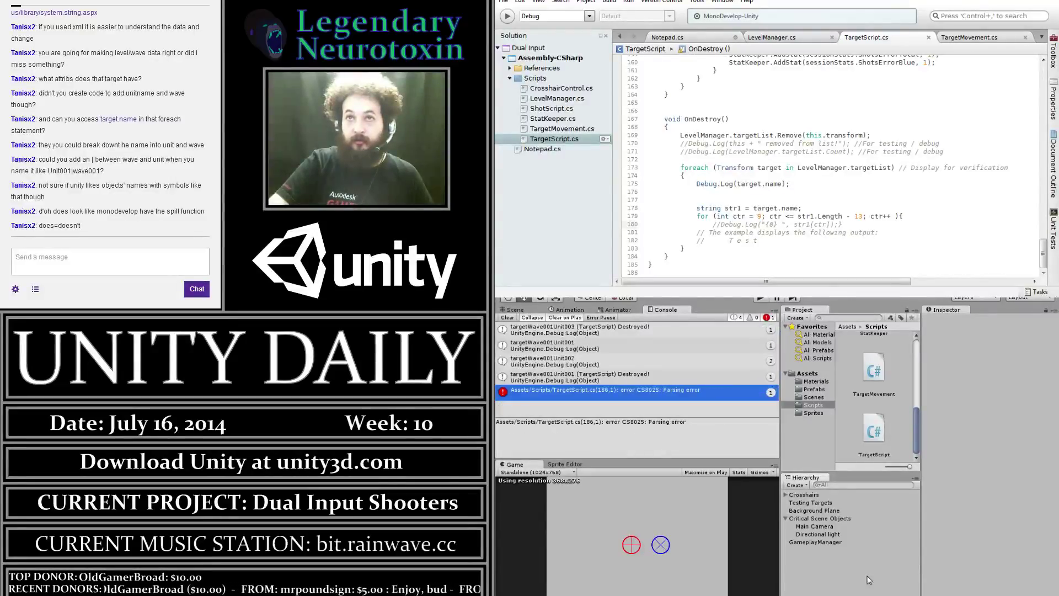
Move the for loop's opening brace to sit before the commented Debug.Log call and save
double_click(698, 392)
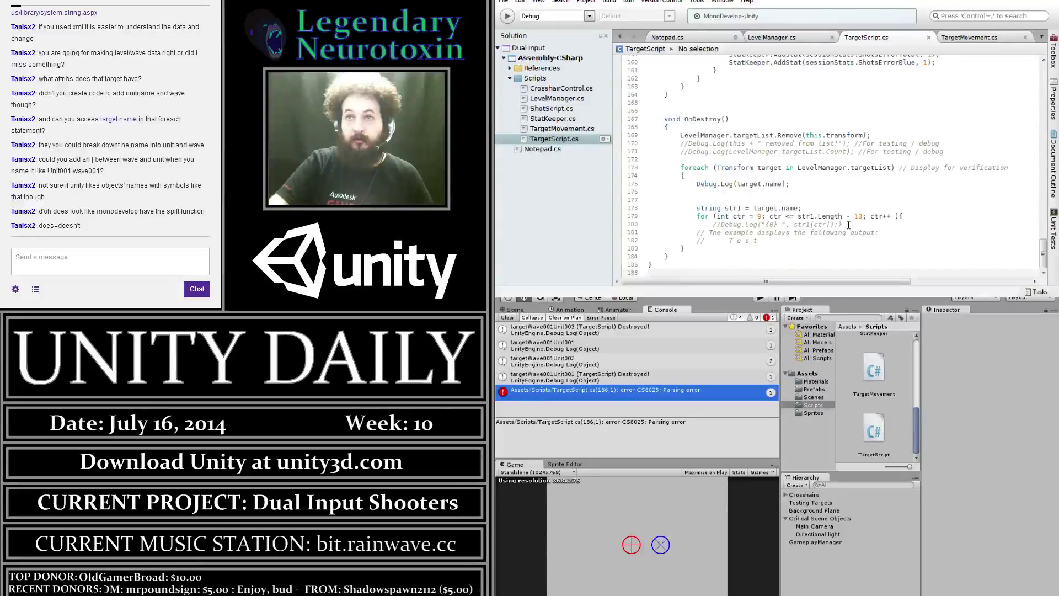
left_click(910, 219)
key("BackSpace")
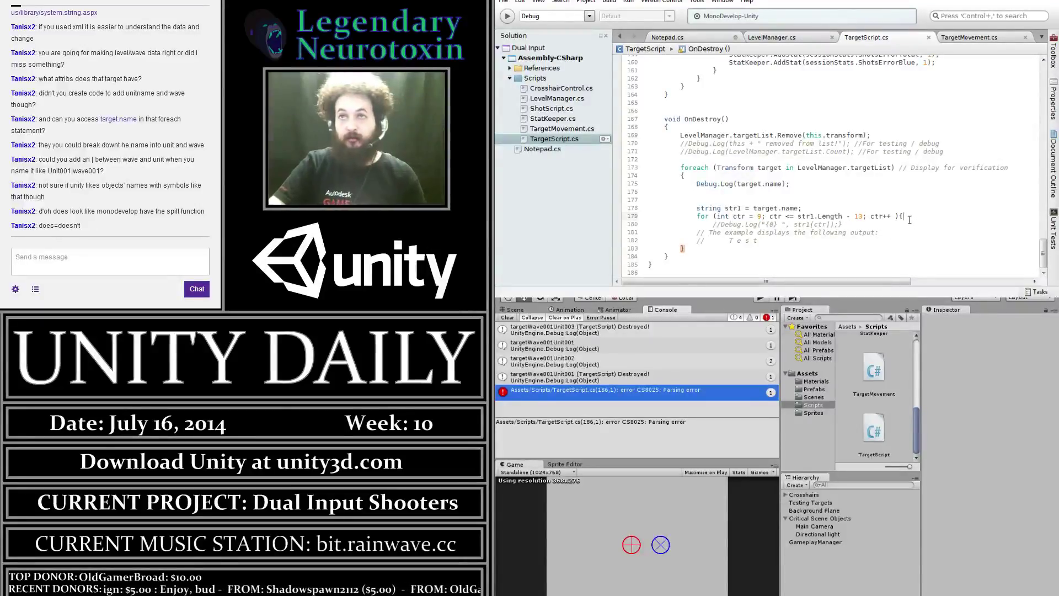
left_click(720, 225)
type("{")
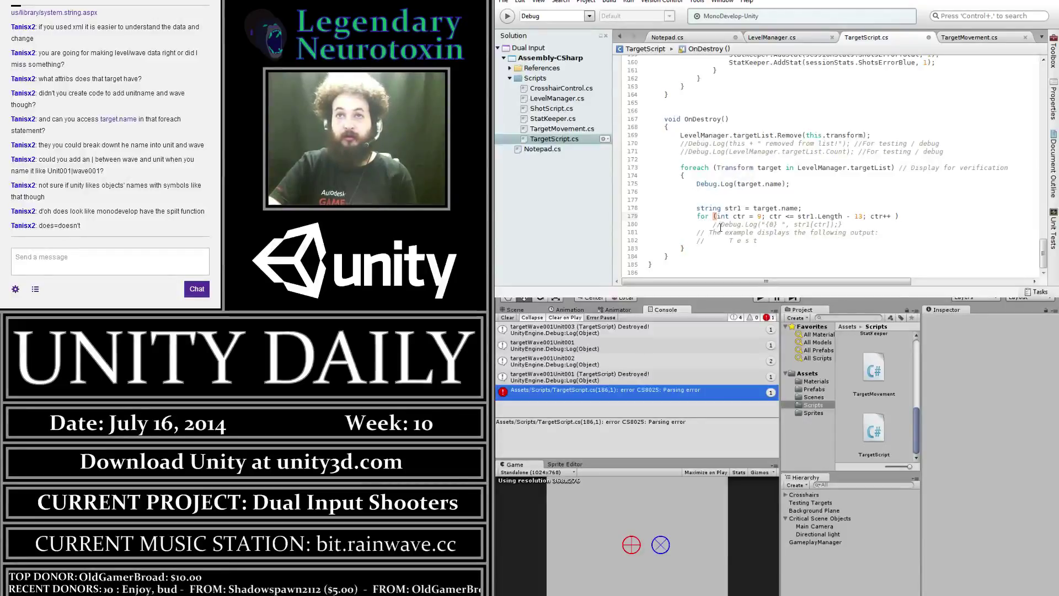
key("ctrl+s")
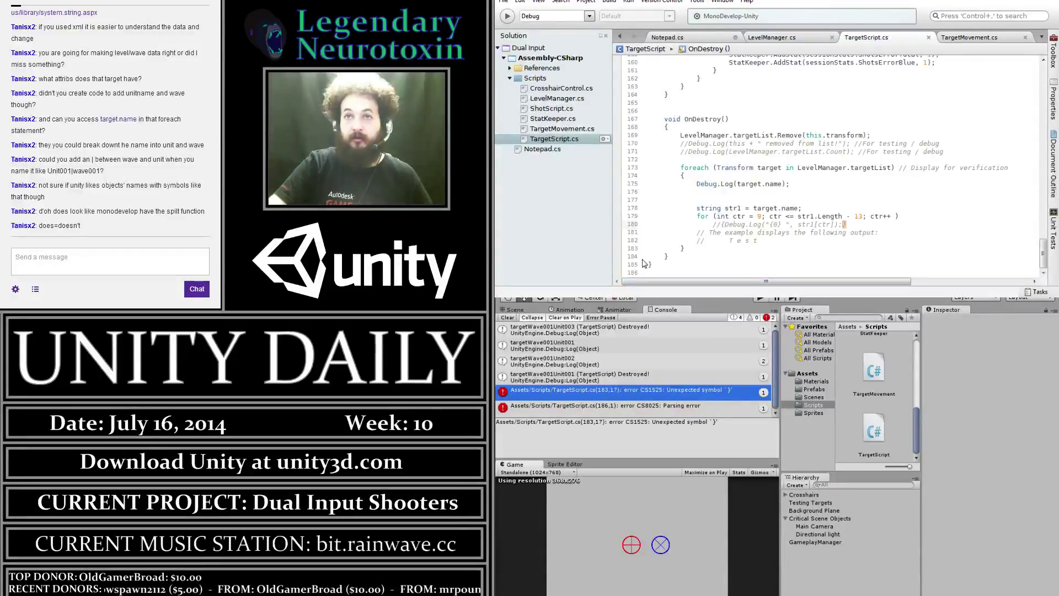
Delete the extra closing brace on line 185 and check the remaining brace pairs
left_click(667, 257)
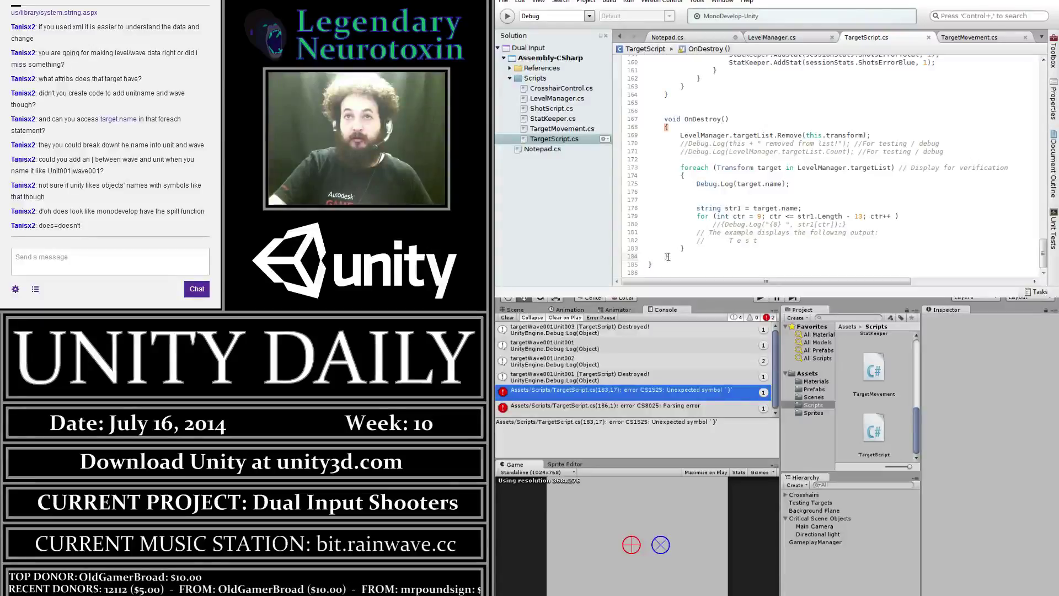
left_click(682, 249)
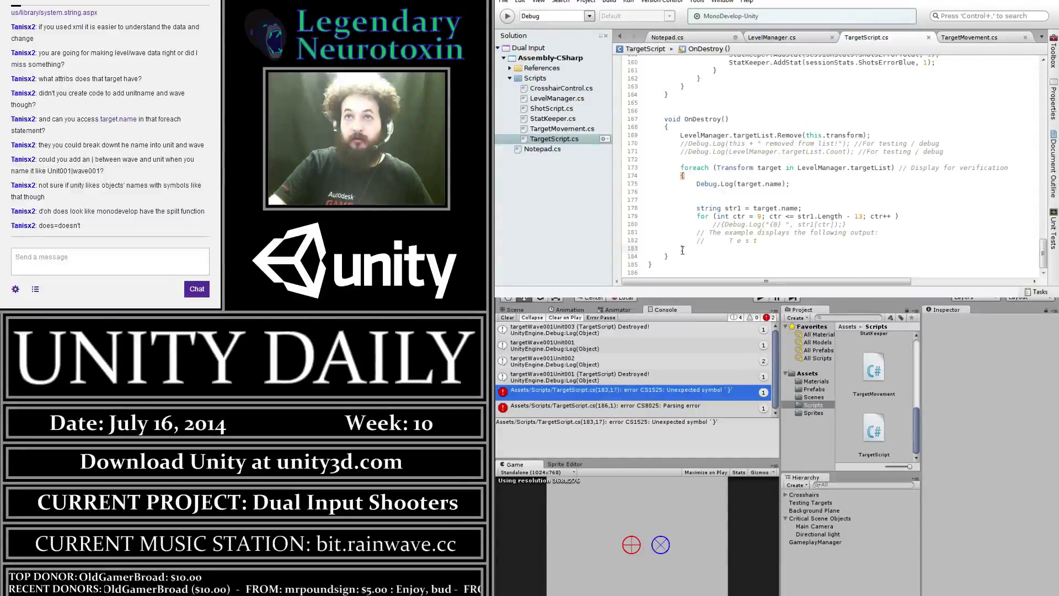
left_click(652, 265)
key("BackSpace")
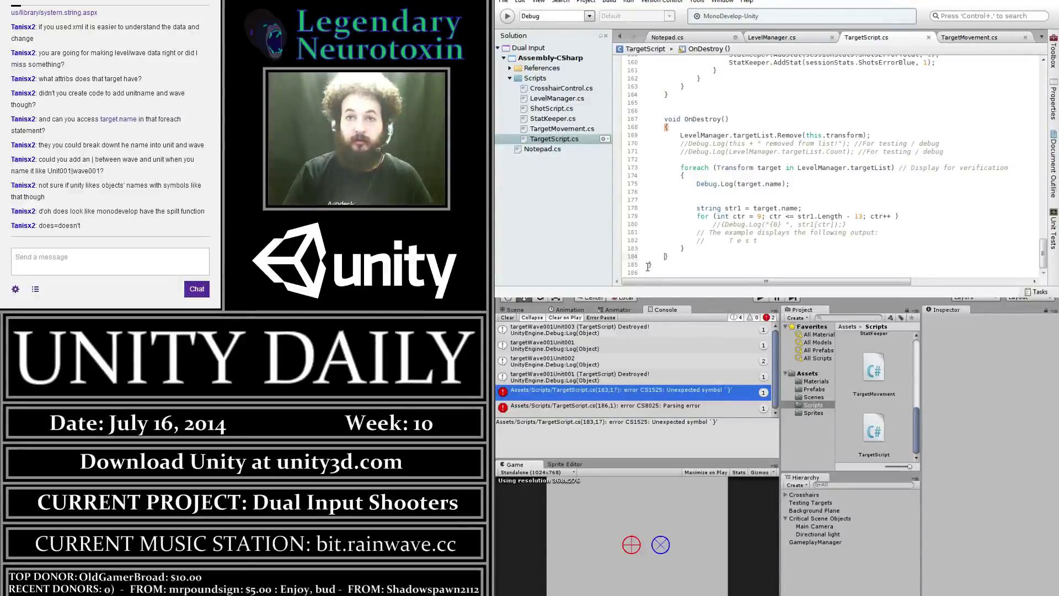
left_click(648, 266)
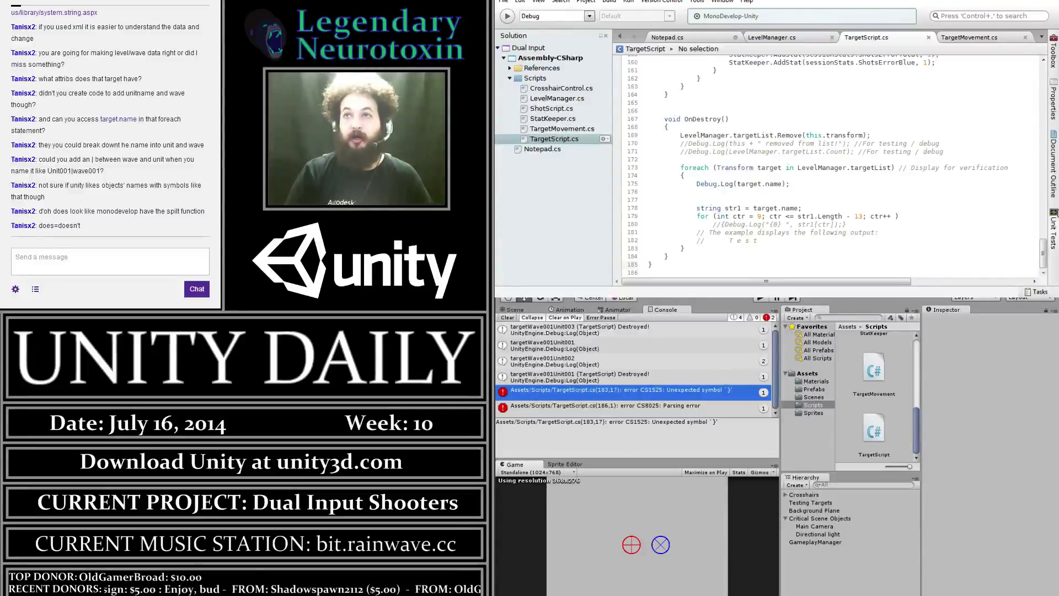
left_click_drag(1043, 251, 1041, 80)
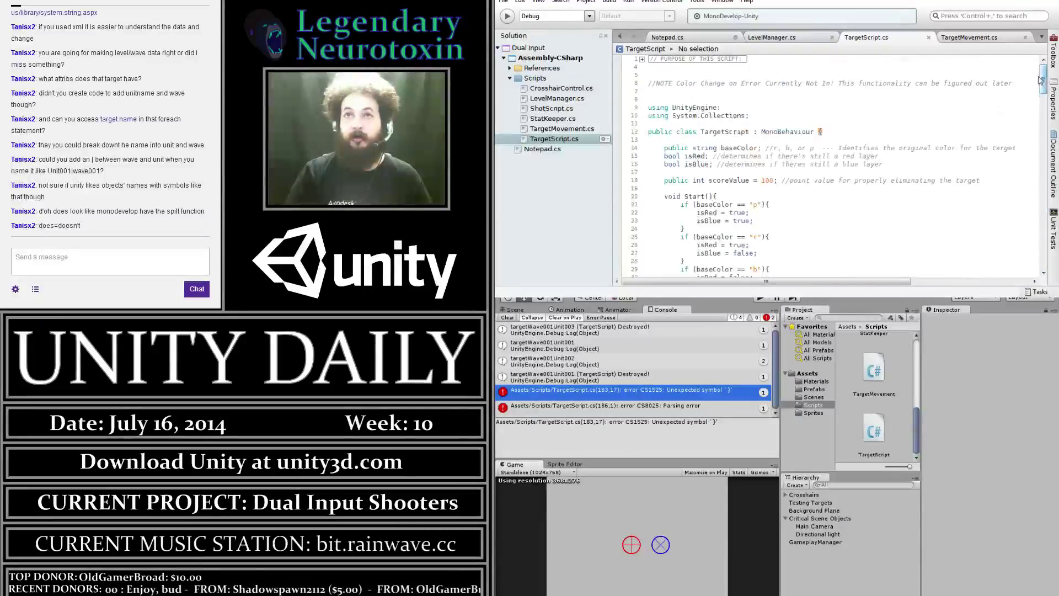
scroll(771, 241, "down", 20)
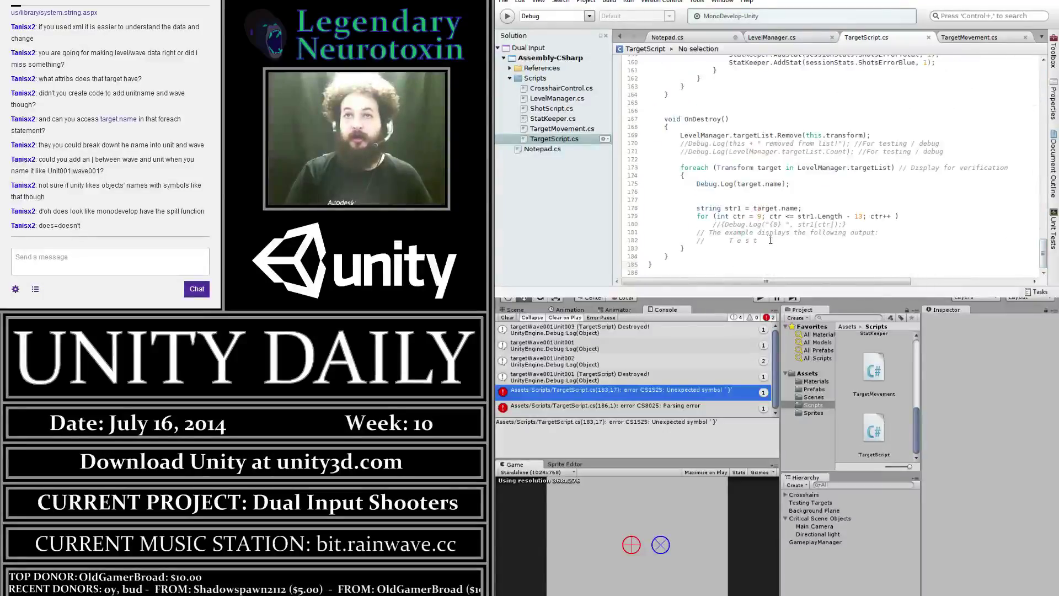
left_click(669, 127)
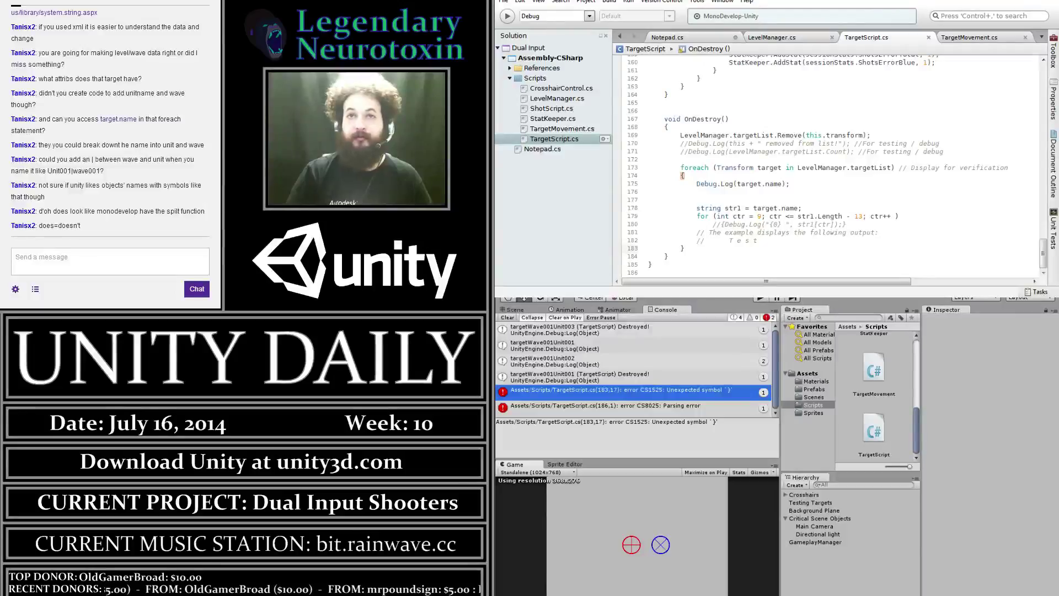
Add a '{' after the for loop header on line 179, then run the game
double_click(657, 393)
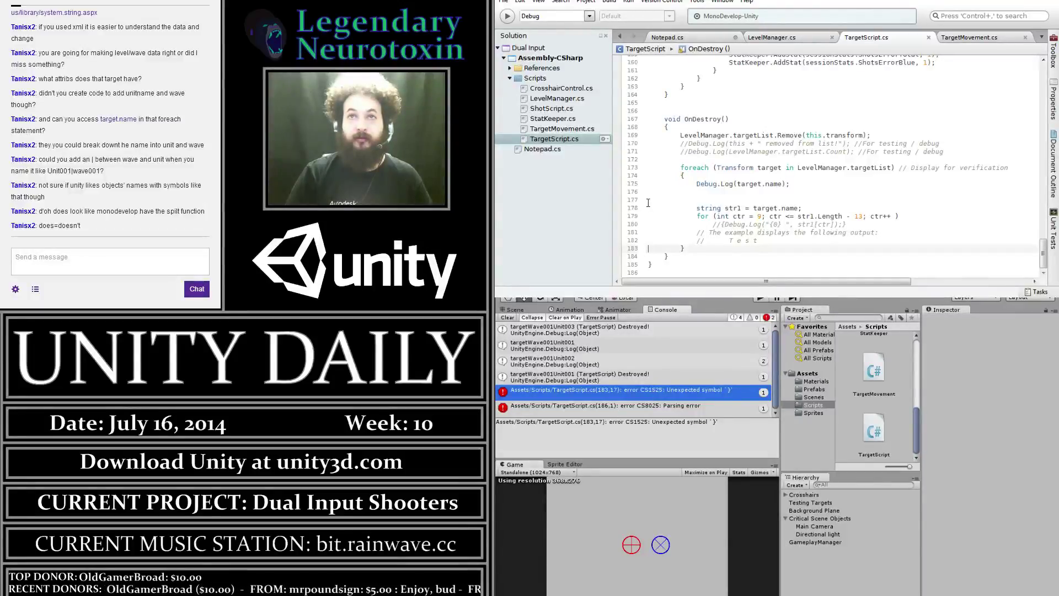
left_click(683, 249)
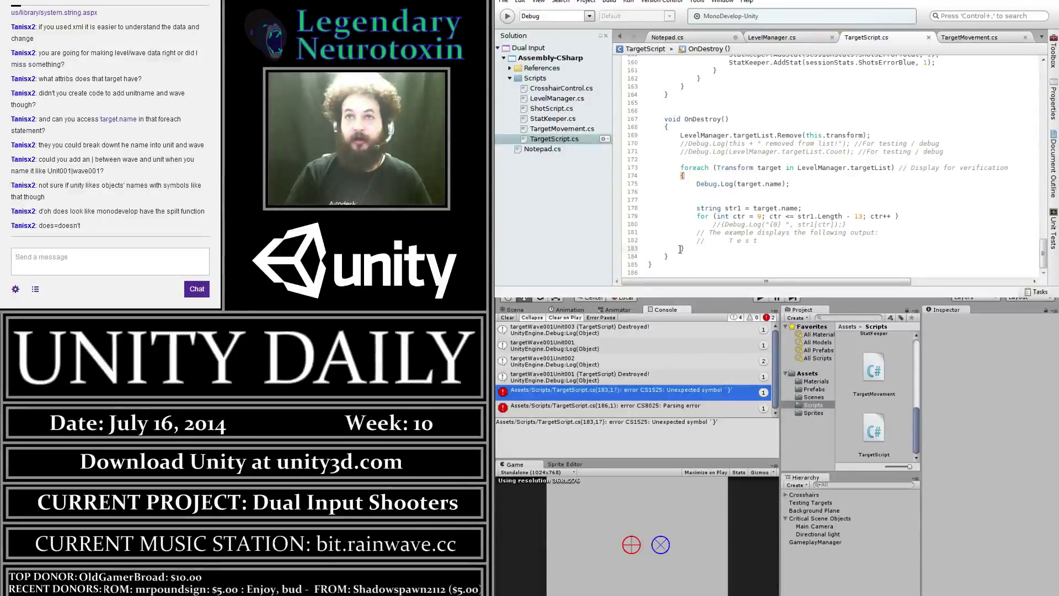
left_click(901, 215)
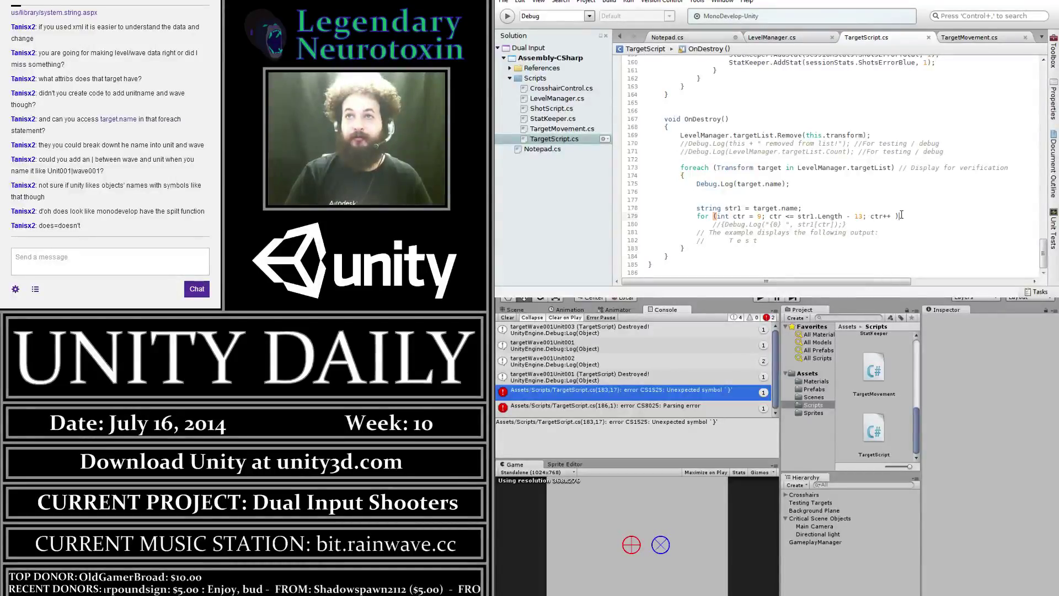
type("{")
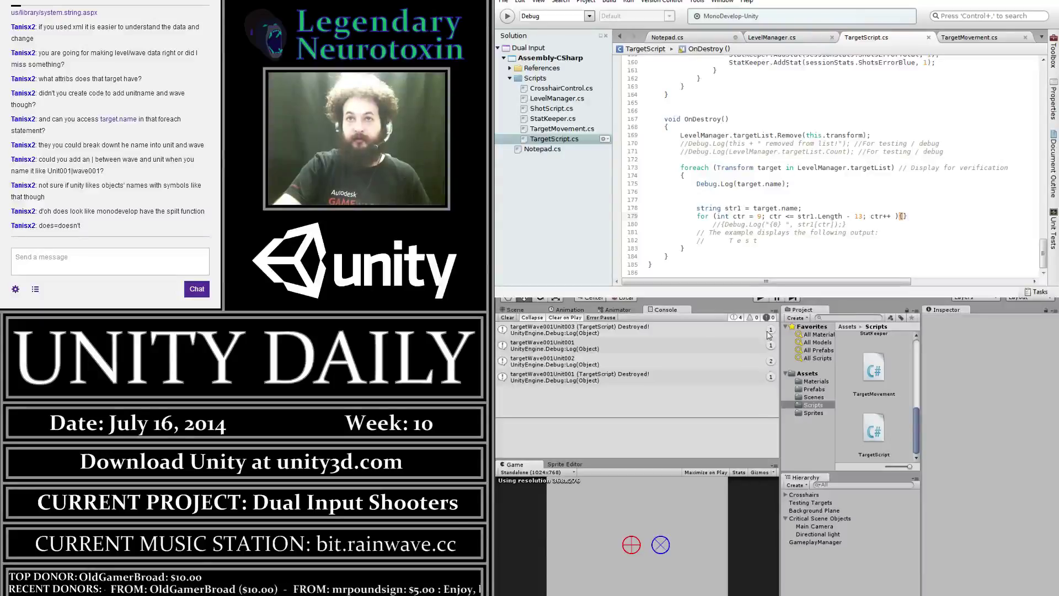
left_click(768, 302)
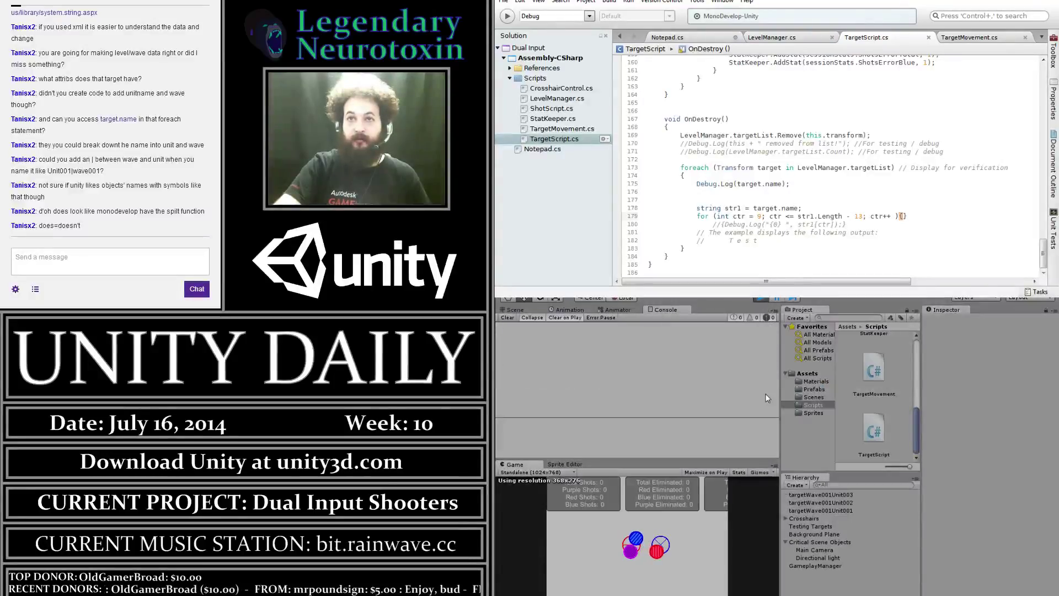
Stop the game, delete the // before line 180's Debug.Log, save, and let Unity recompile
left_click(761, 299)
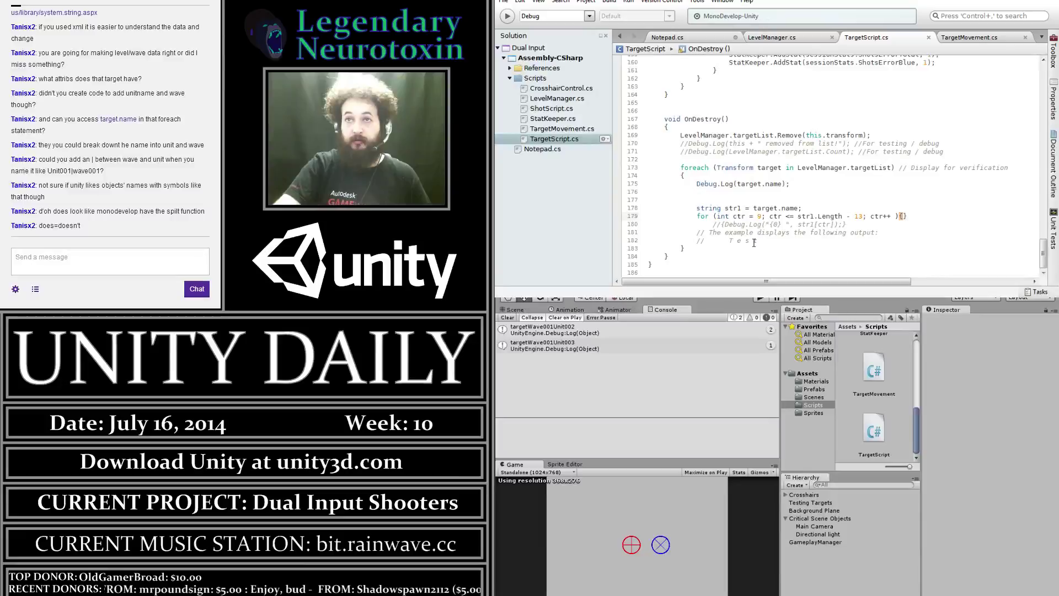
left_click(721, 224)
type("{")
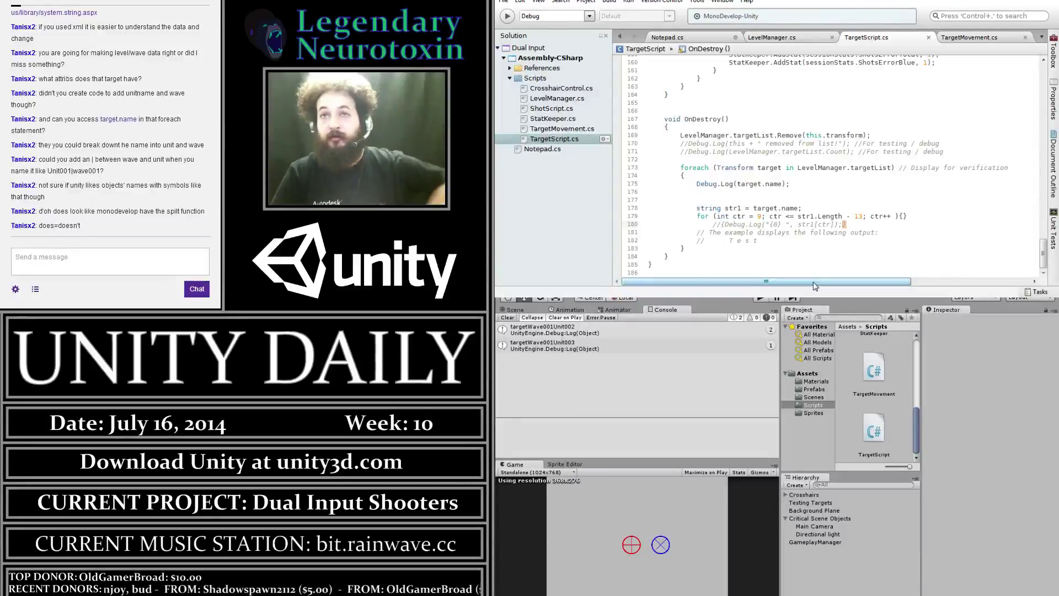
key("BackSpace")
key("BackSpace")
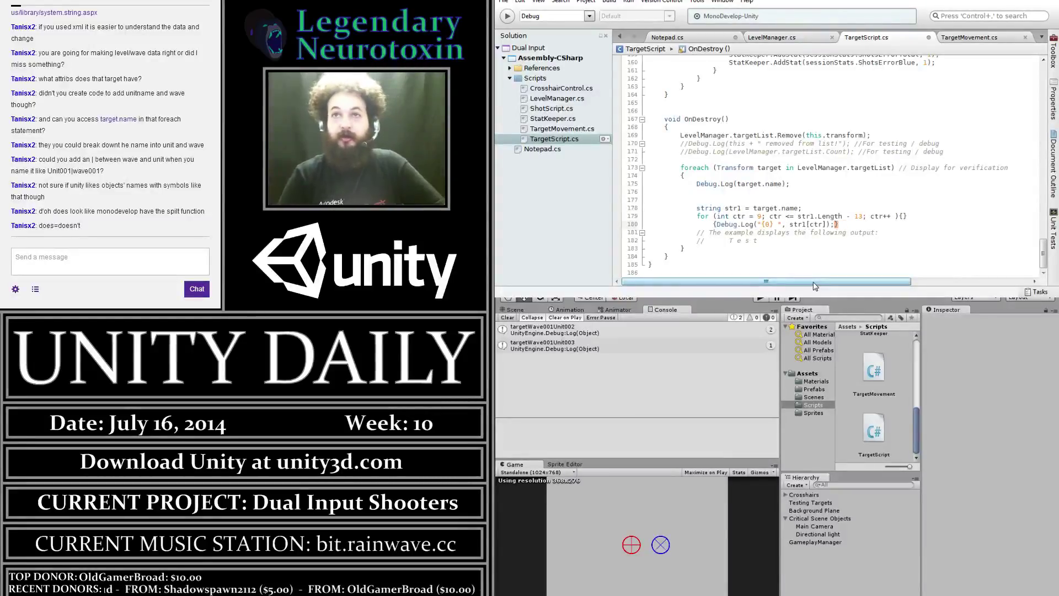
key("ctrl+s")
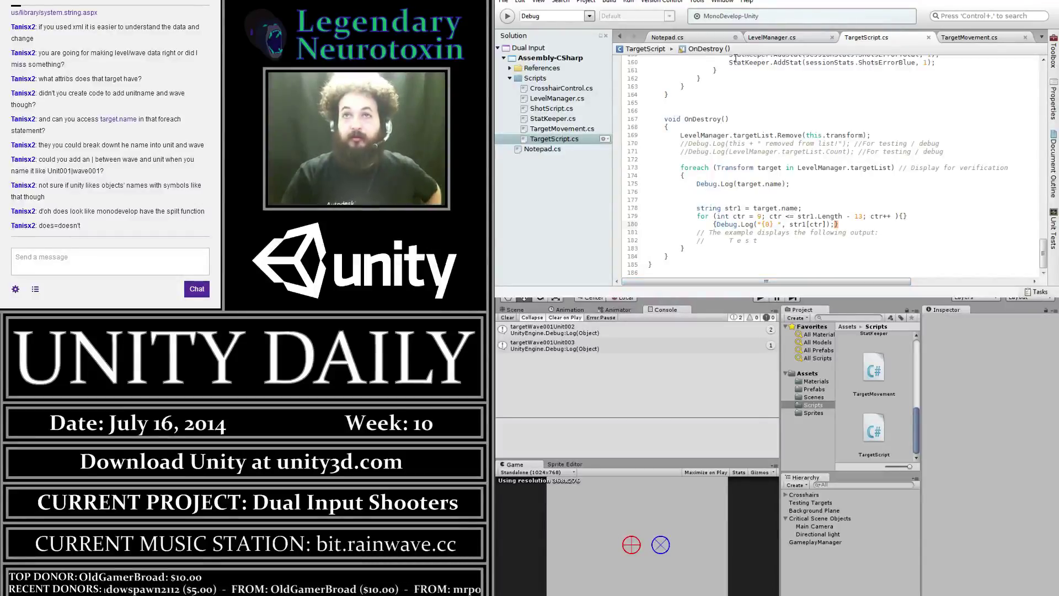
left_click(743, 539)
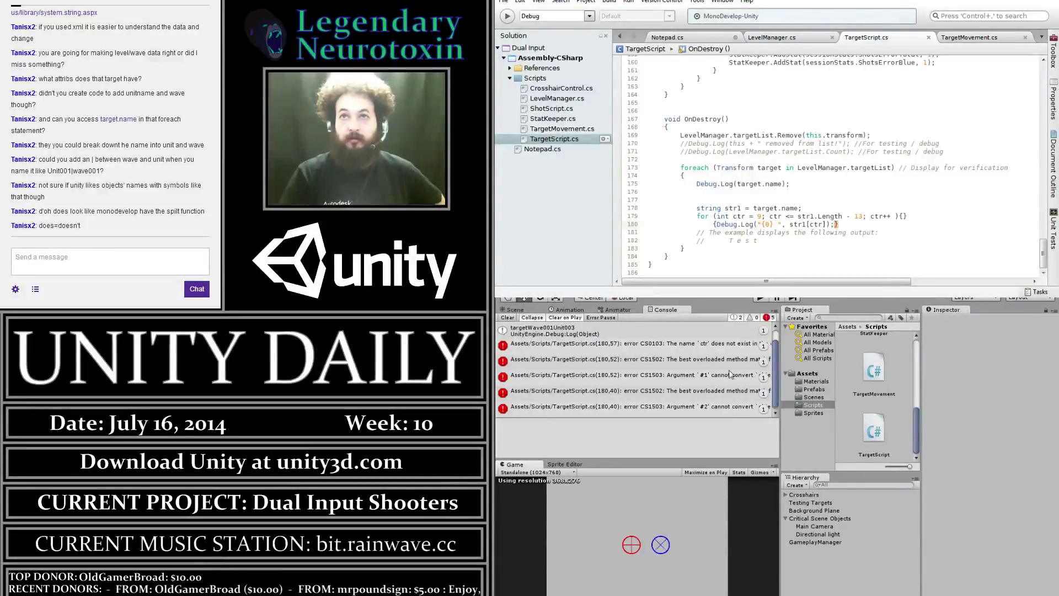
Remove the empty braces after the for loop header and refresh Unity's error list
left_click(713, 347)
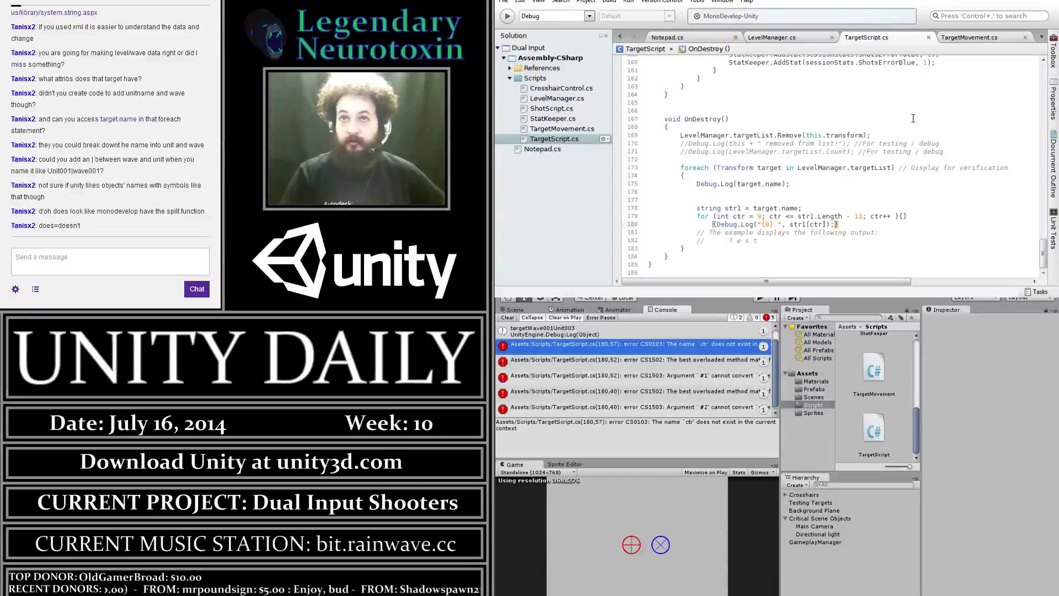
left_click(904, 216)
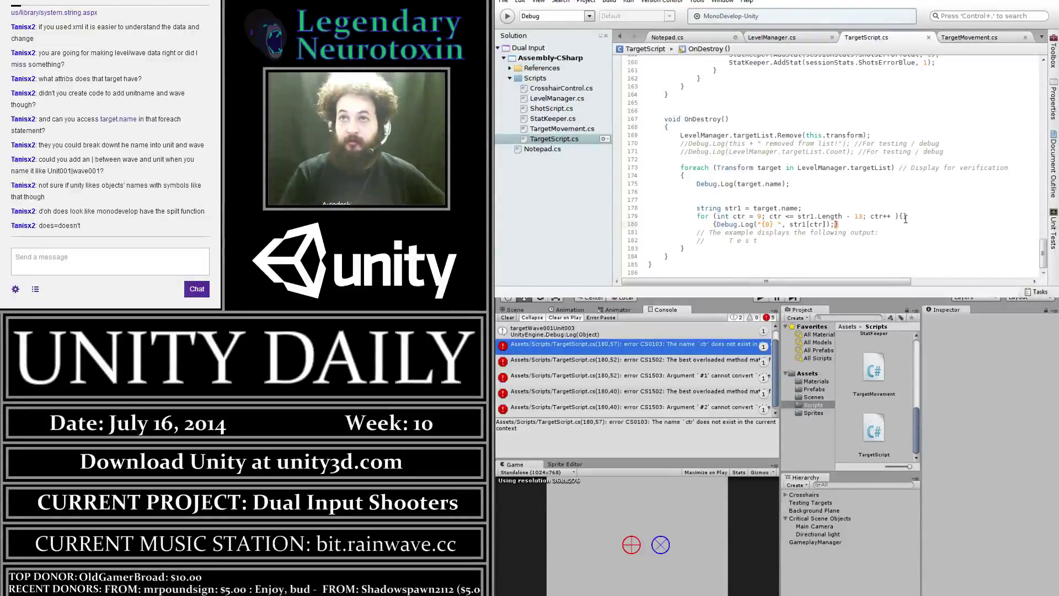
key("Down")
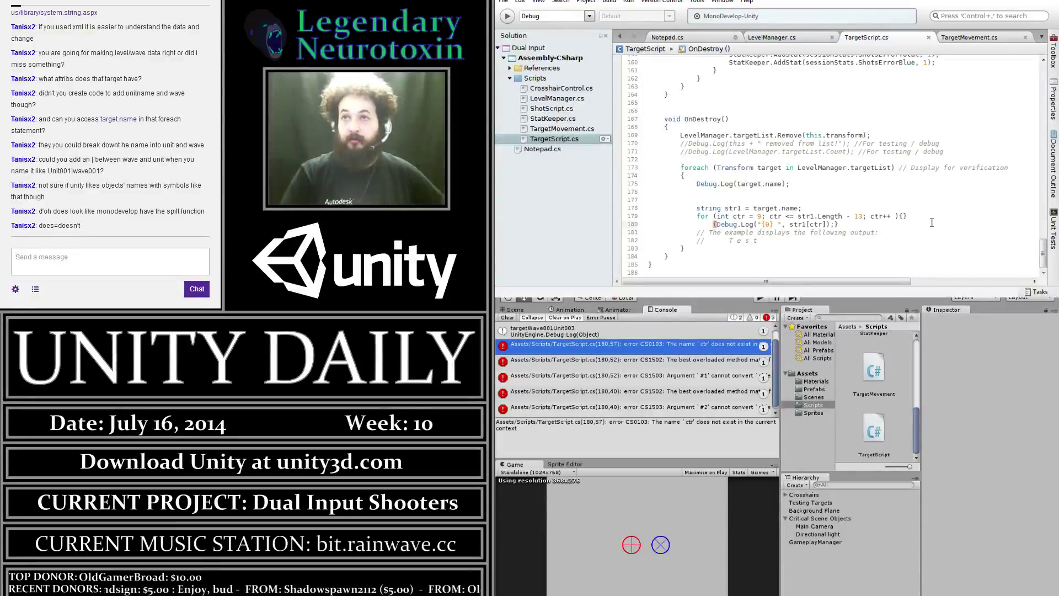
key("BackSpace")
key("BackSpace")
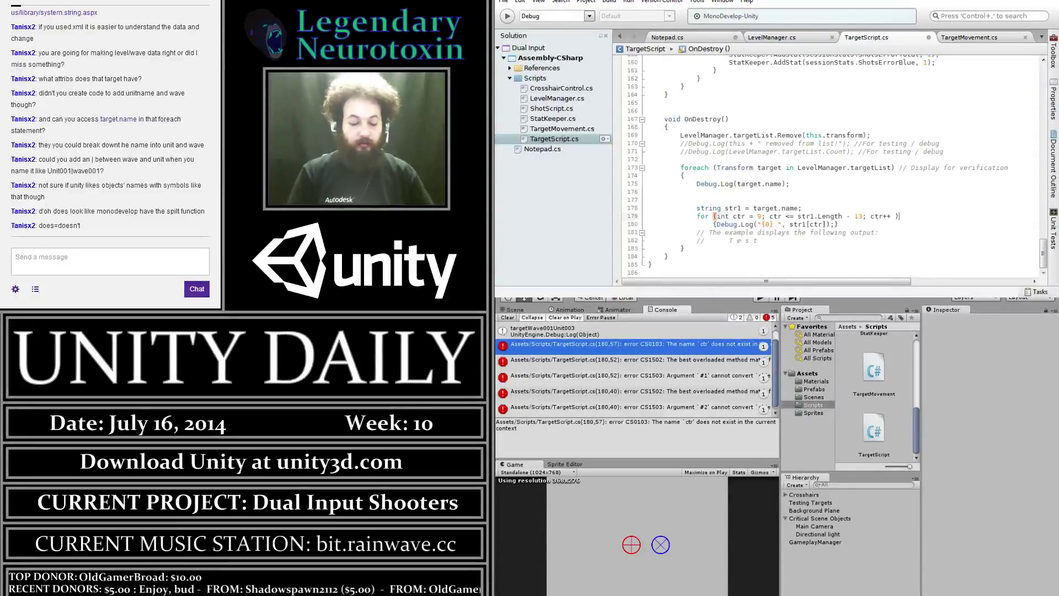
left_click(968, 538)
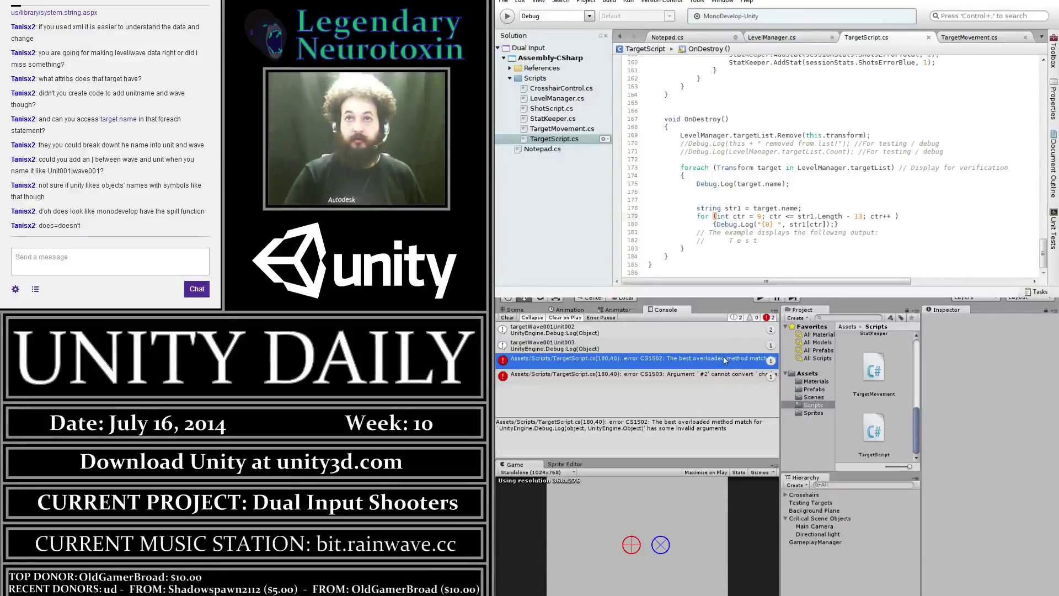
Delete the comma after "{0} " in line 180's Debug.Log call
double_click(724, 359)
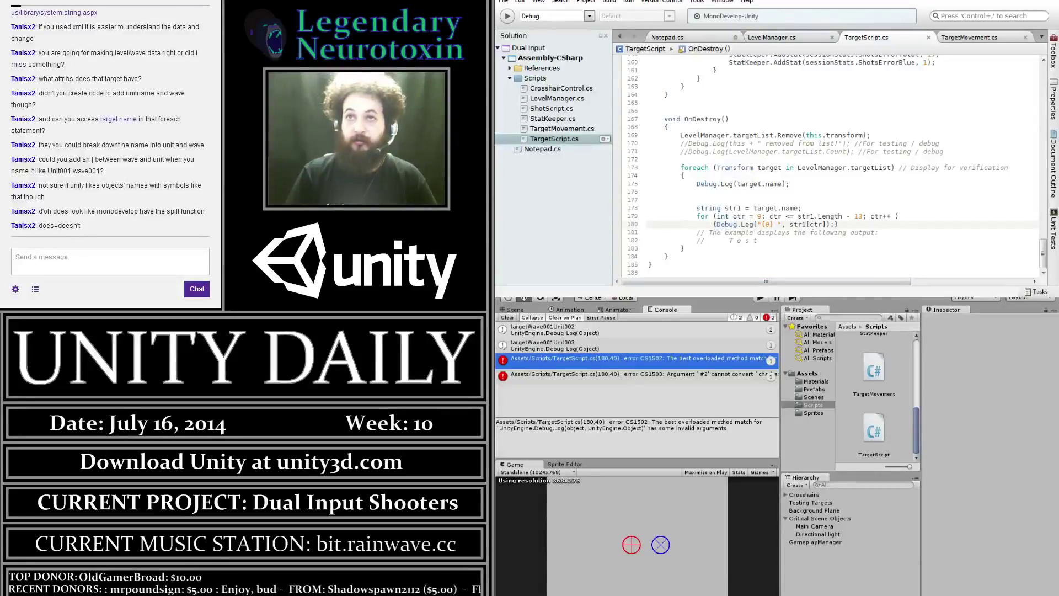
left_click(786, 225)
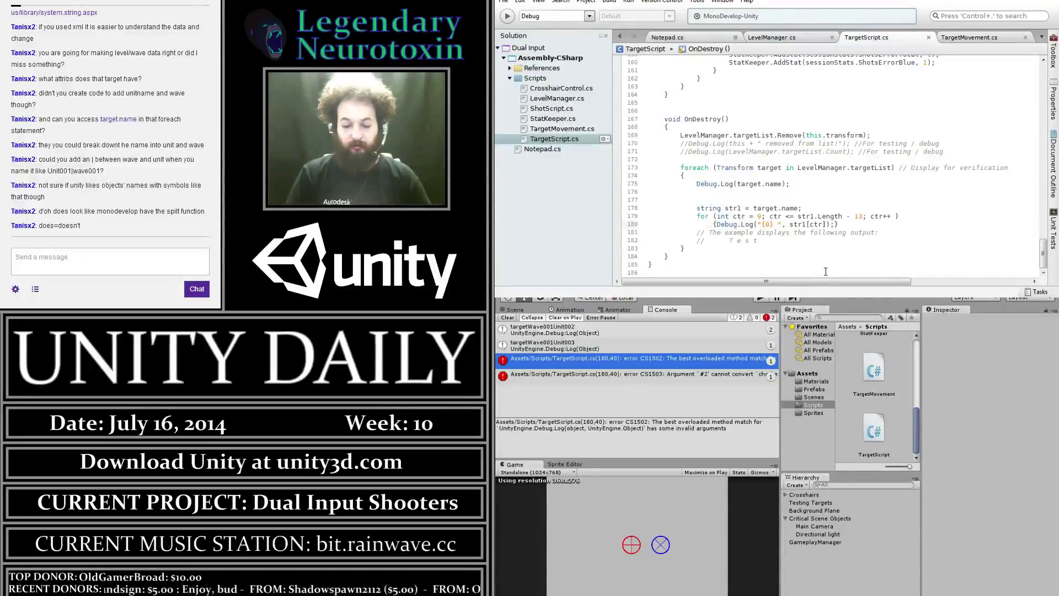
key("BackSpace")
Join "{0} " + str1[ctr] in the log, save, and test-run the game
type("+")
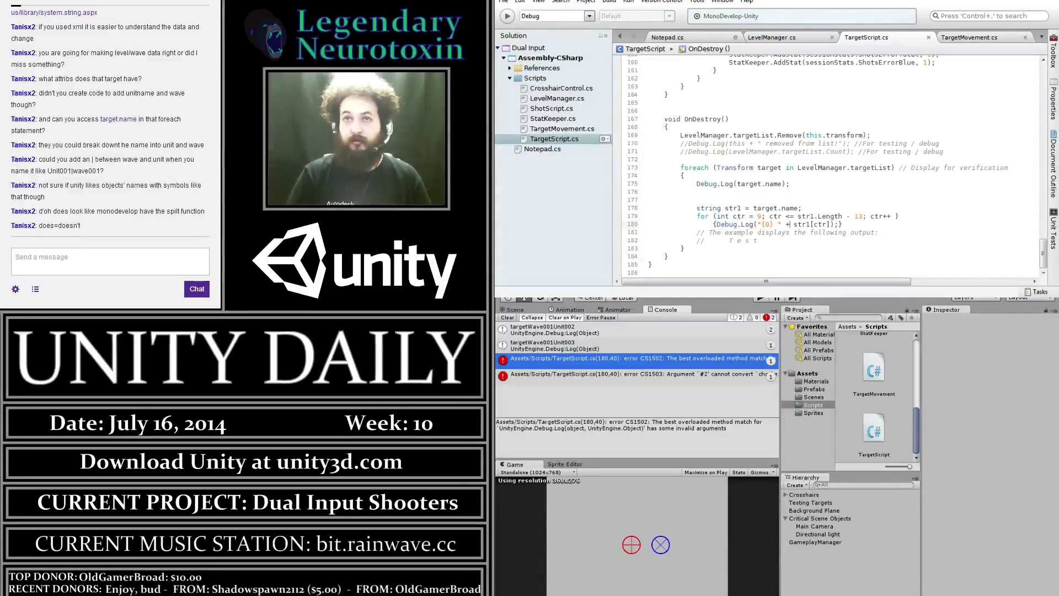
left_click(761, 298)
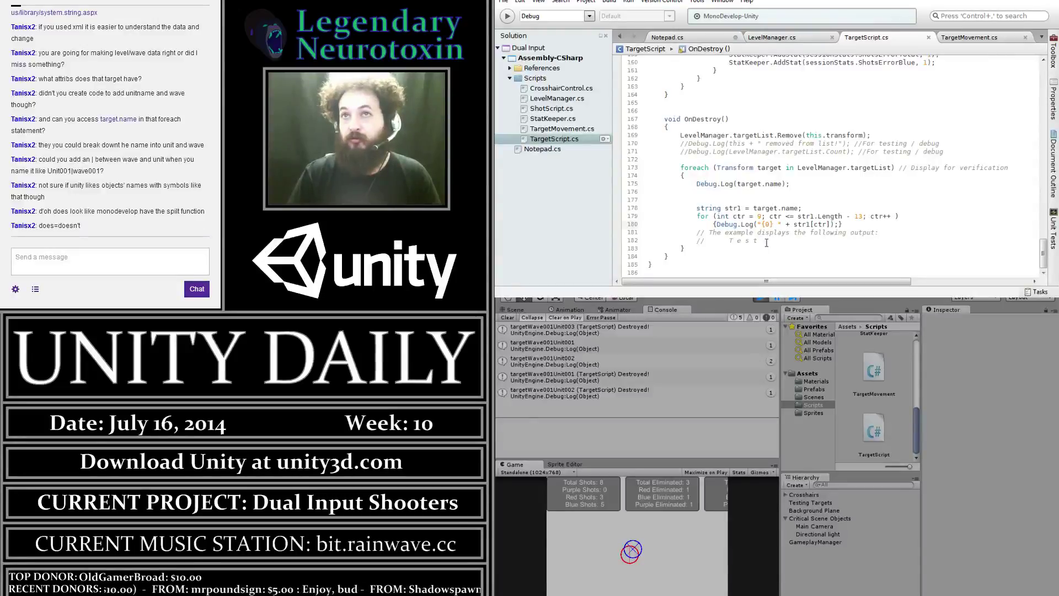
left_click(664, 365)
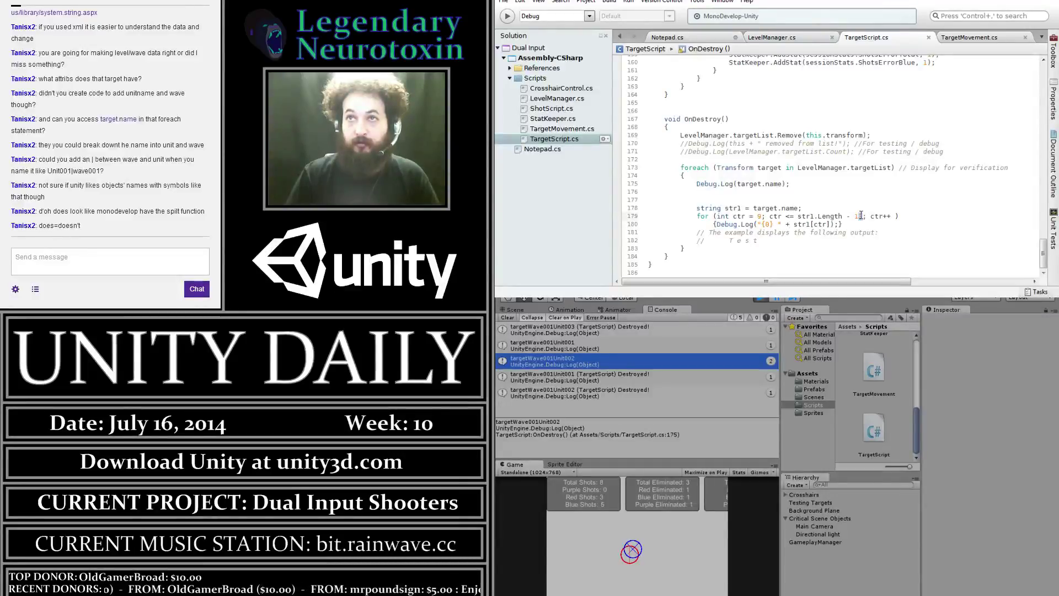
type("0")
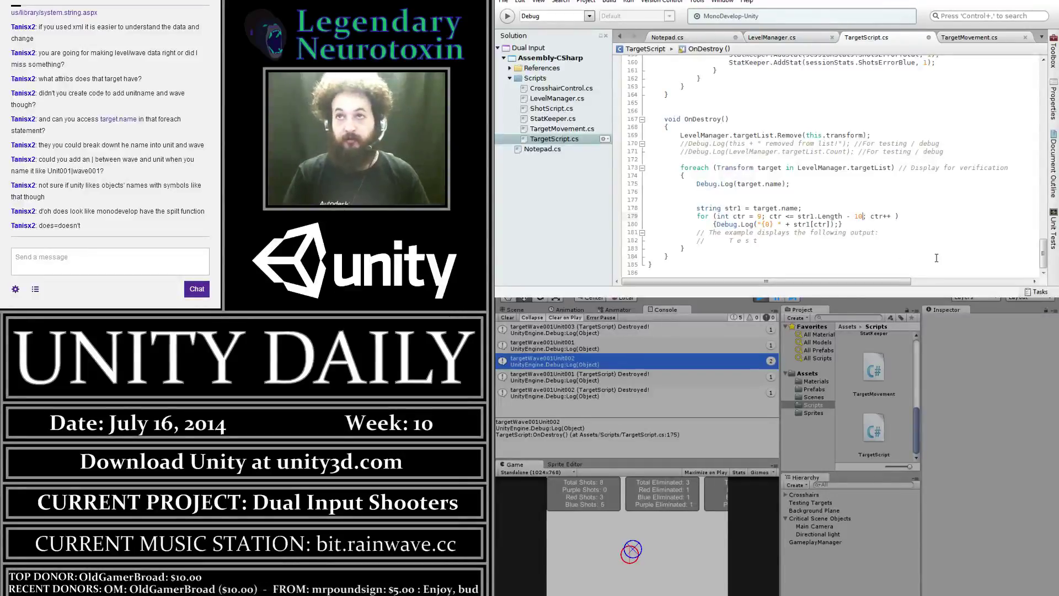
key("ctrl+s")
left_click(761, 299)
left_click(761, 299)
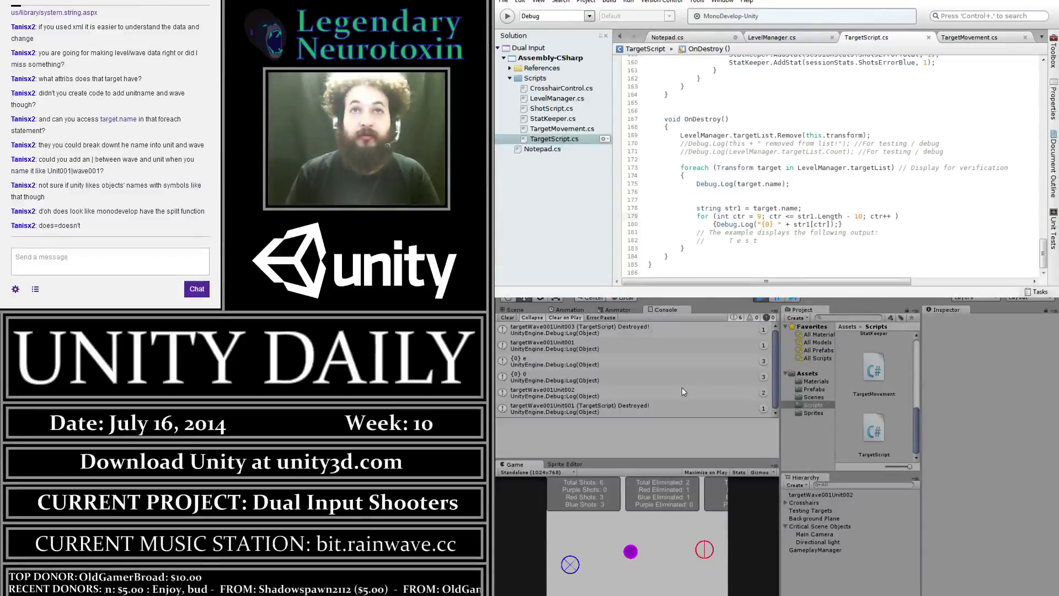
left_click(761, 300)
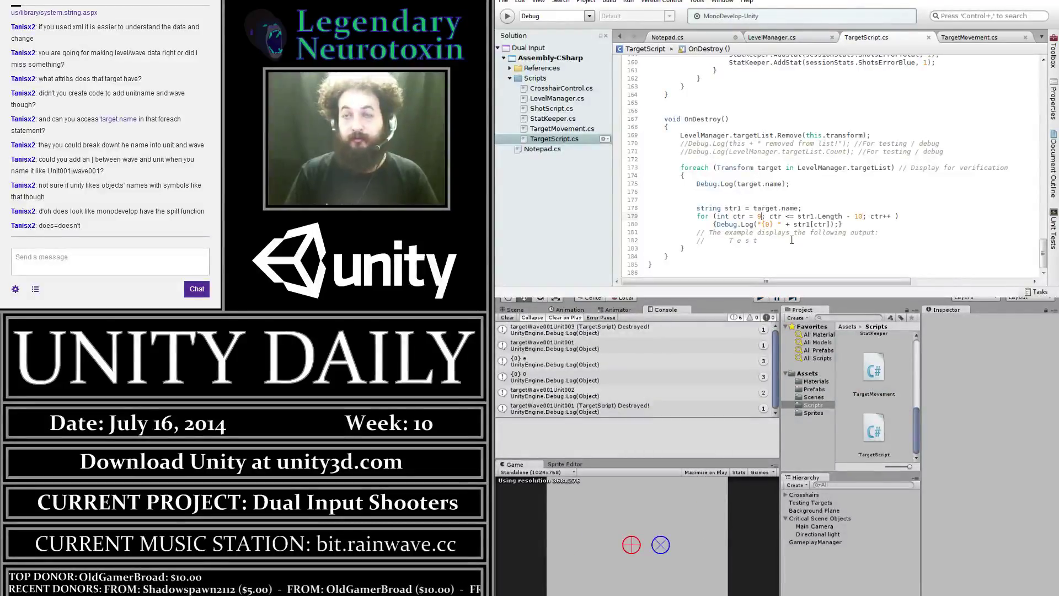
Set the loop to start at 10 and end at str1.Length - 7, then test it
key("BackSpace")
type("10")
key("Right")
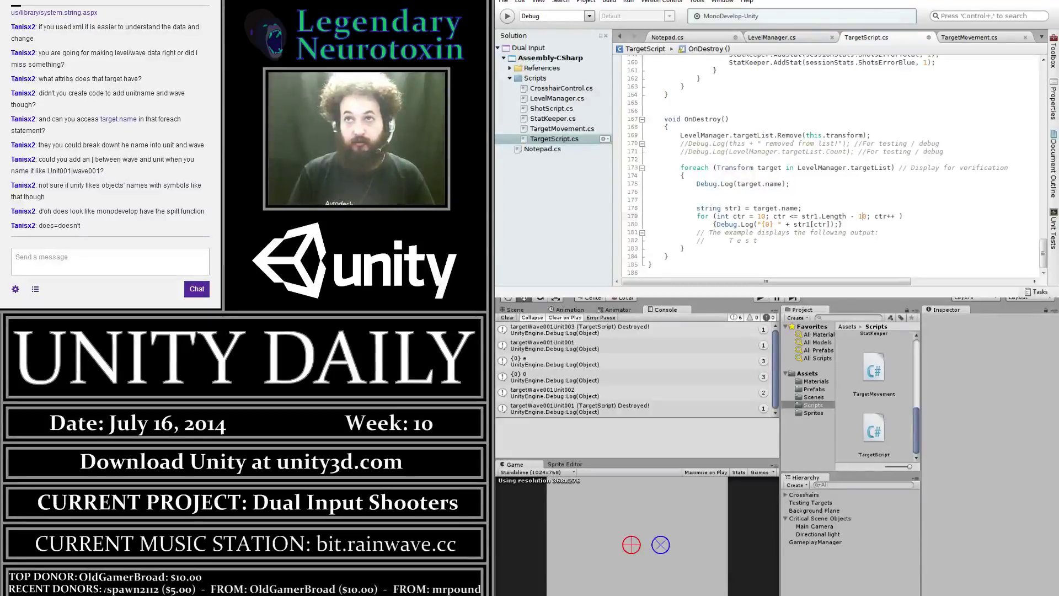
type("7")
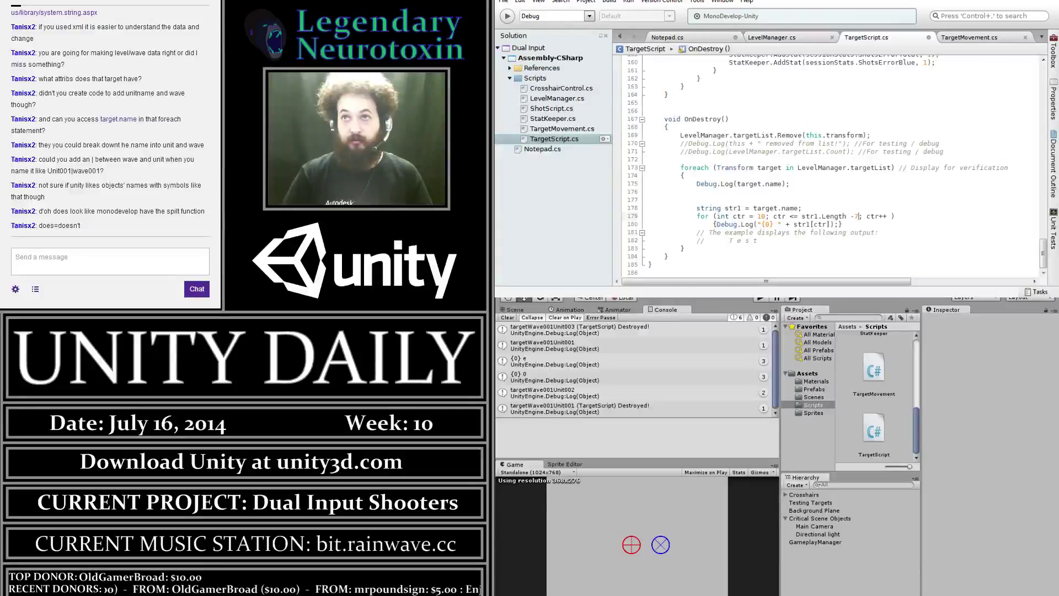
key("ctrl+s")
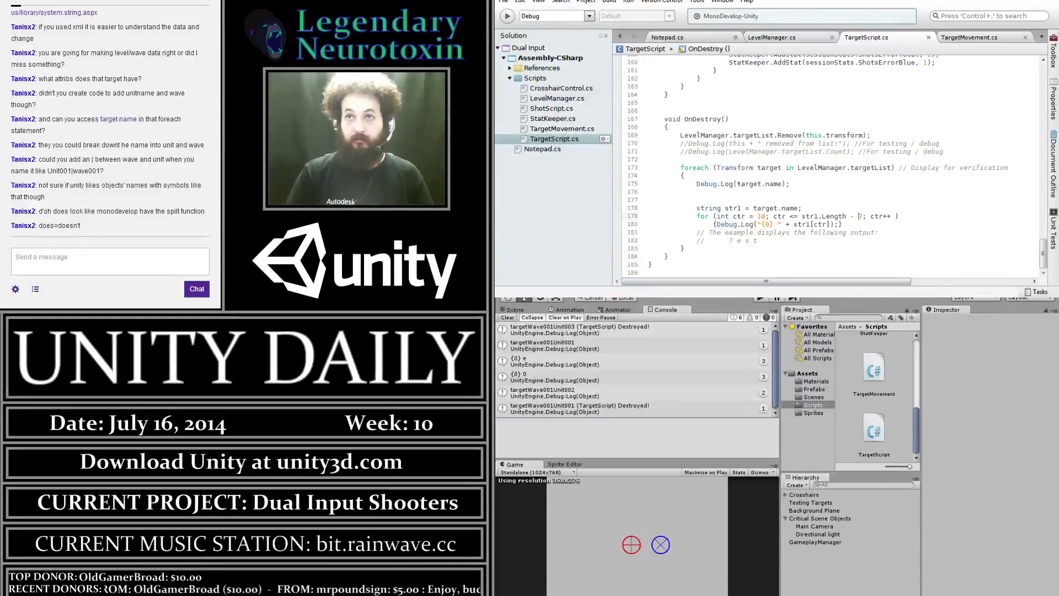
left_click(766, 298)
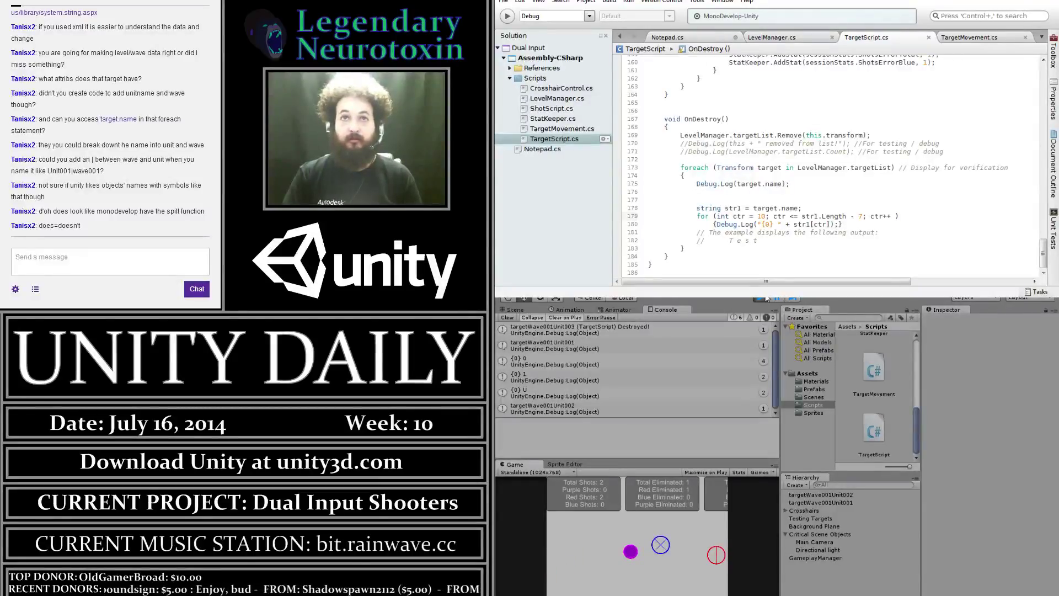
left_click(764, 298)
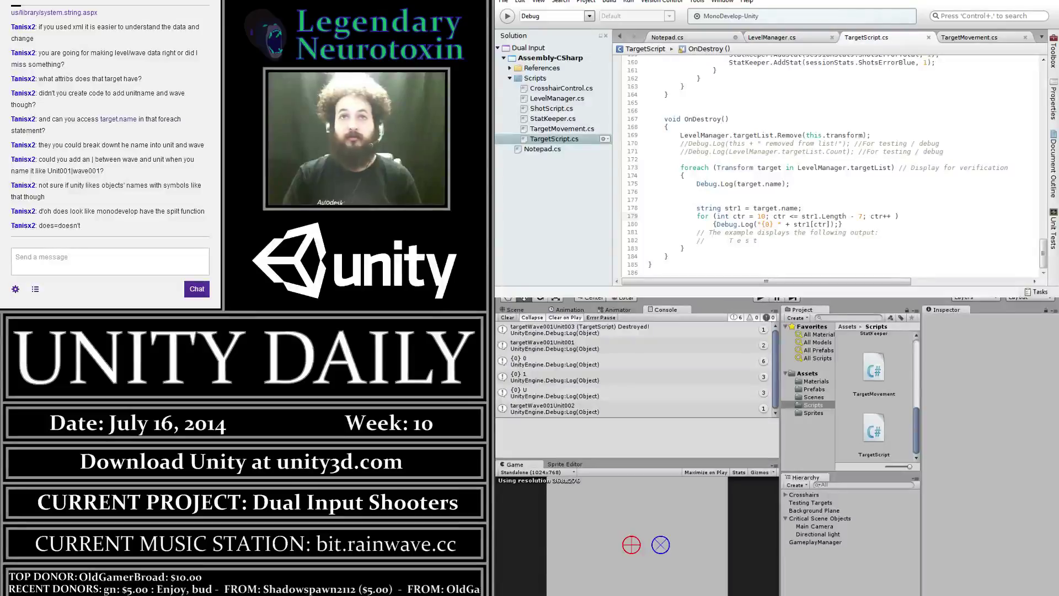
Change the loop's starting index from 10 to 9, save, and run the game
left_click(765, 216)
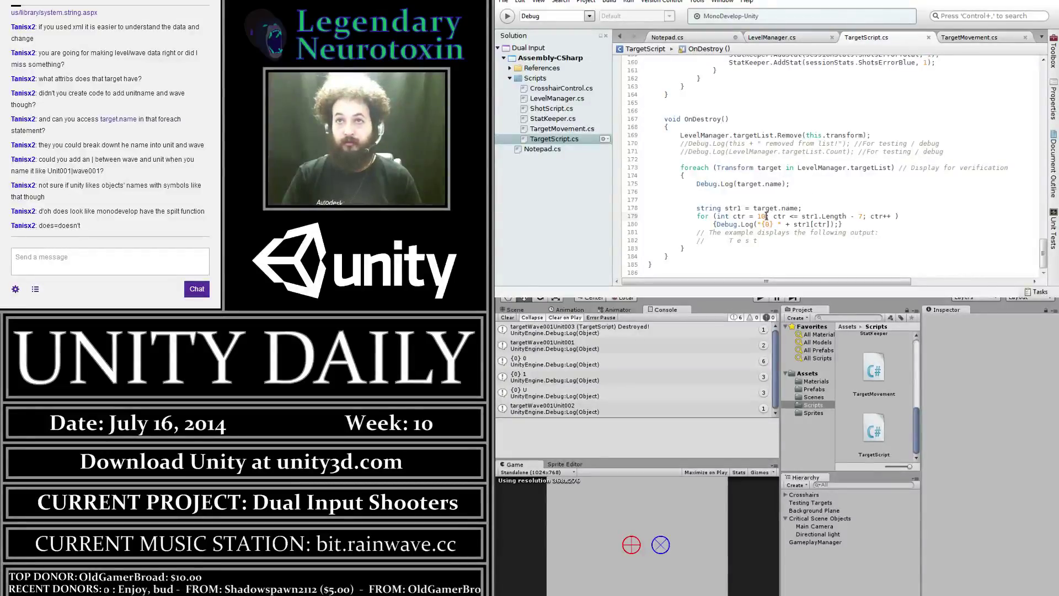
key("BackSpace")
key("BackSpace")
type("9")
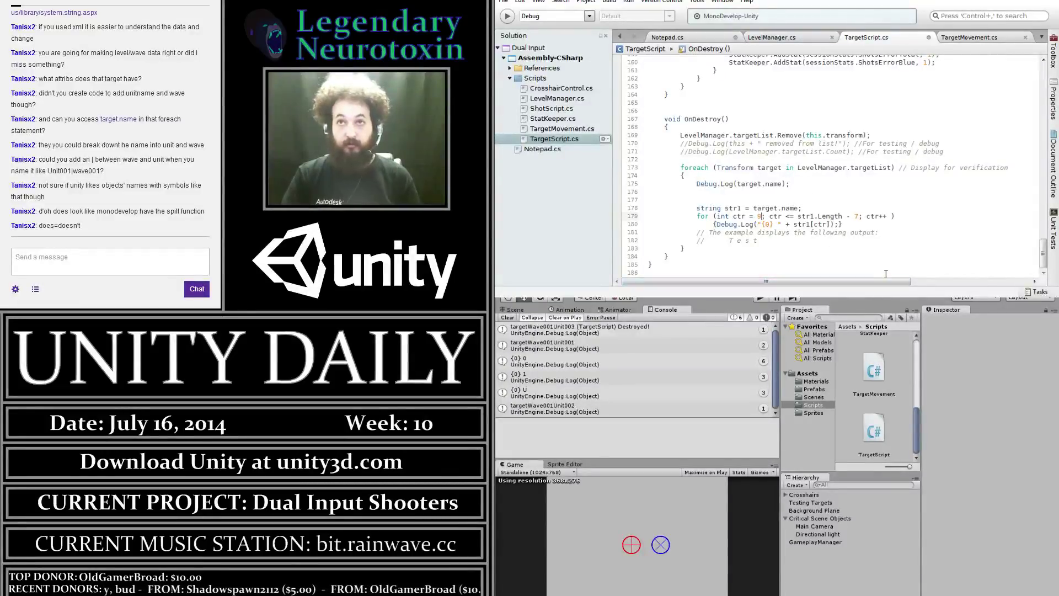
key("ctrl+s")
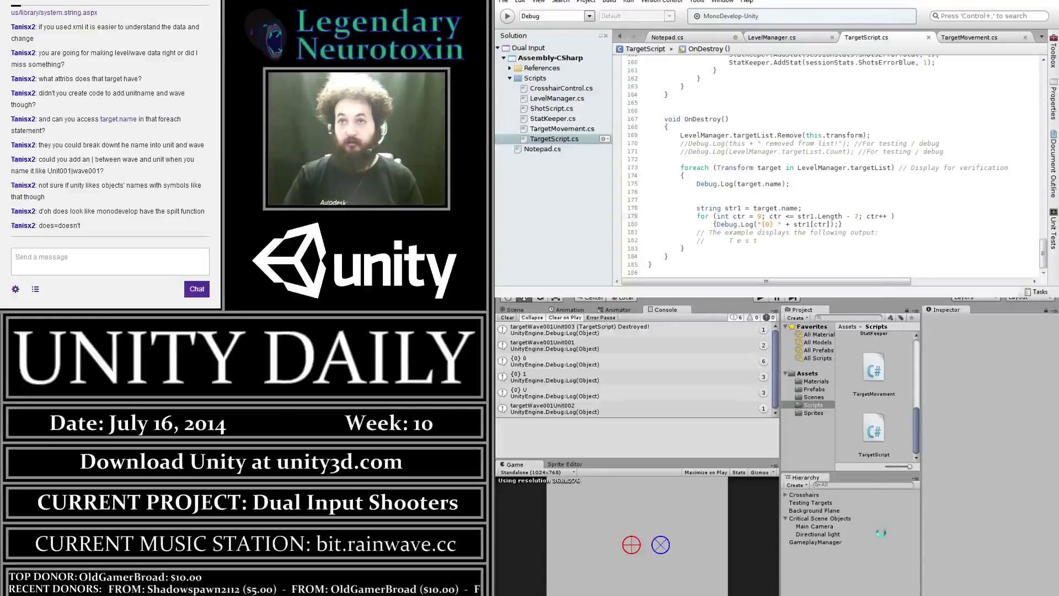
left_click(760, 300)
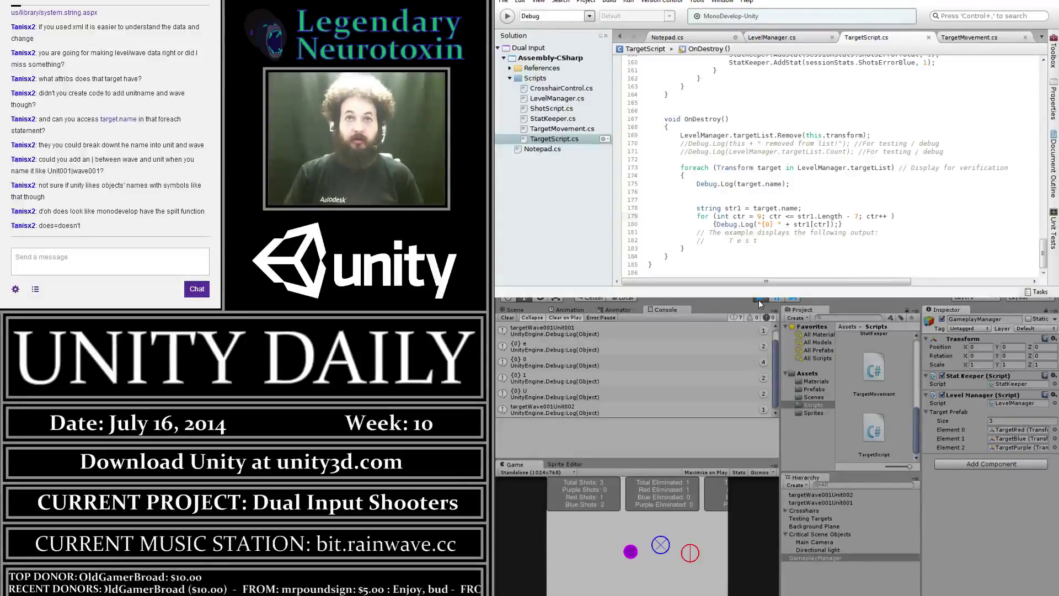
Turn off Console Collapse, review the logged characters, and stop the game
left_click(535, 318)
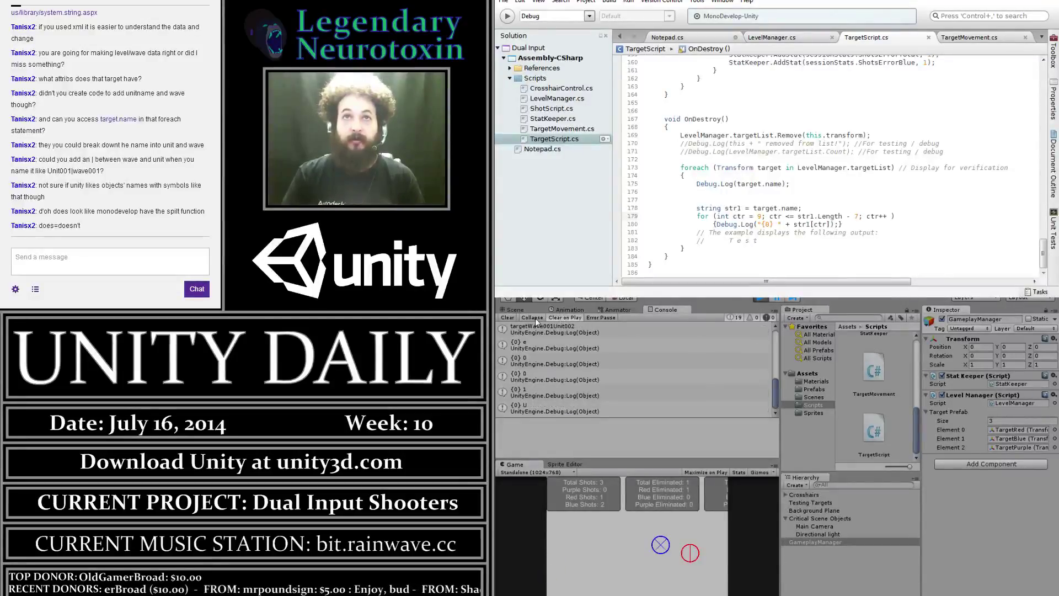
scroll(660, 347, "down", 2)
scroll(660, 347, "down", 2)
scroll(661, 346, "down", 2)
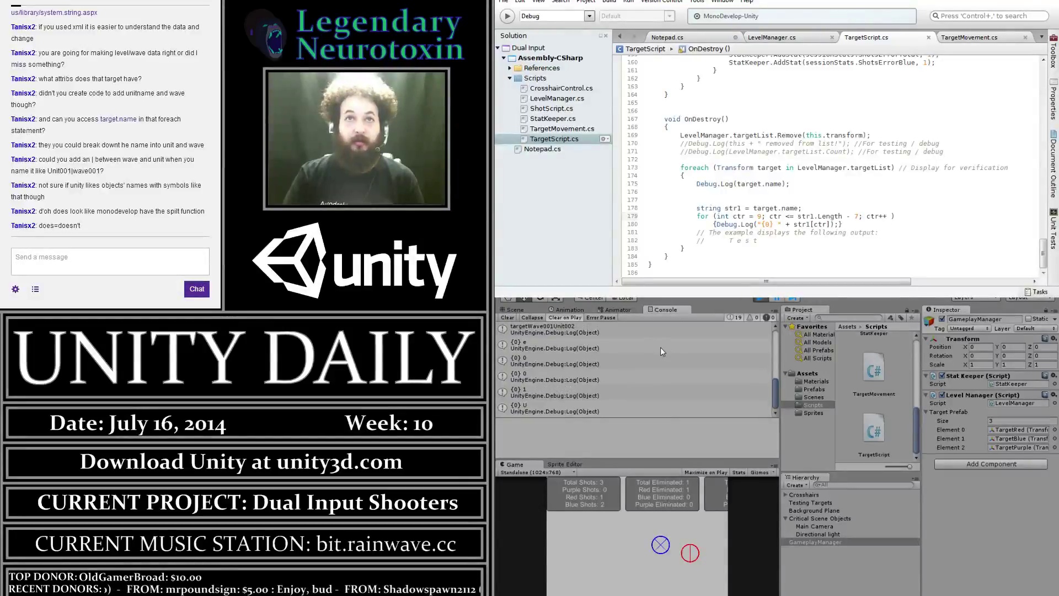
left_click(762, 299)
left_click(774, 63)
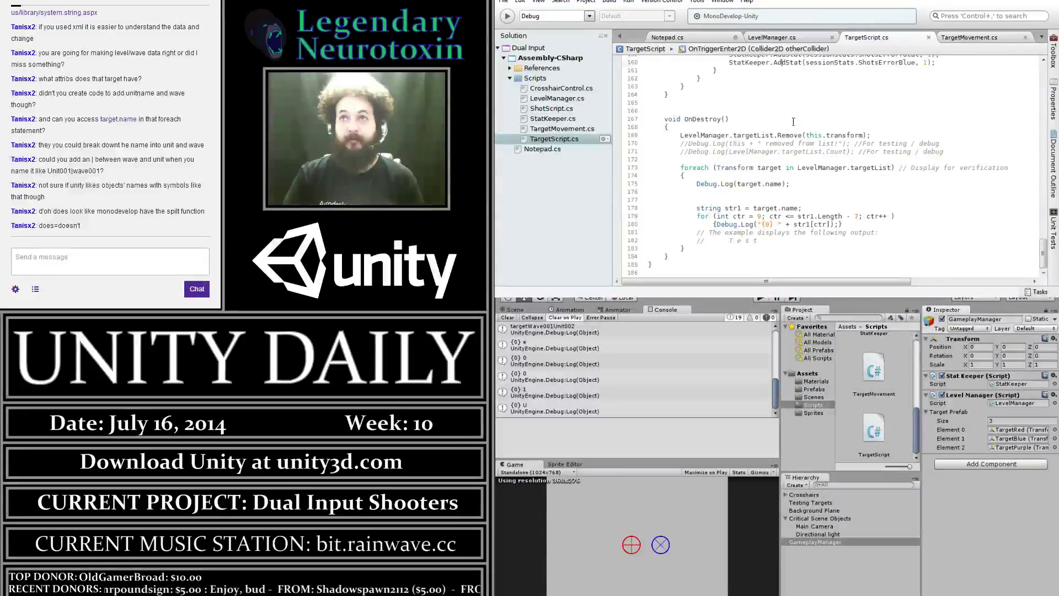
Change the loop to ctr = 10 and str1.Length - 8, save, and test-run the game
left_click(761, 216)
key("BackSpace")
type("10")
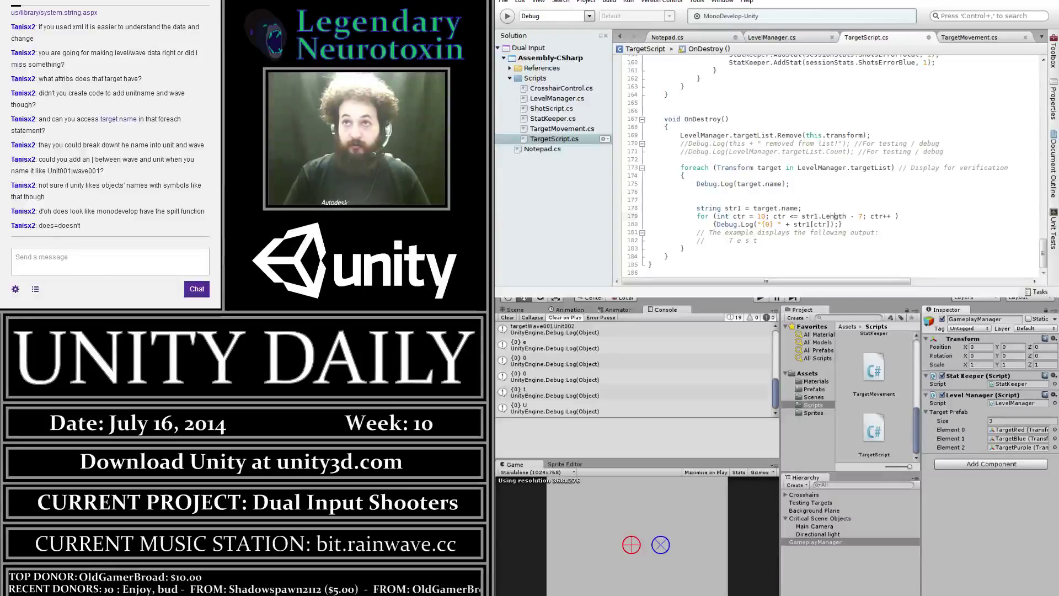
left_click(862, 216)
key("BackSpace")
type("8")
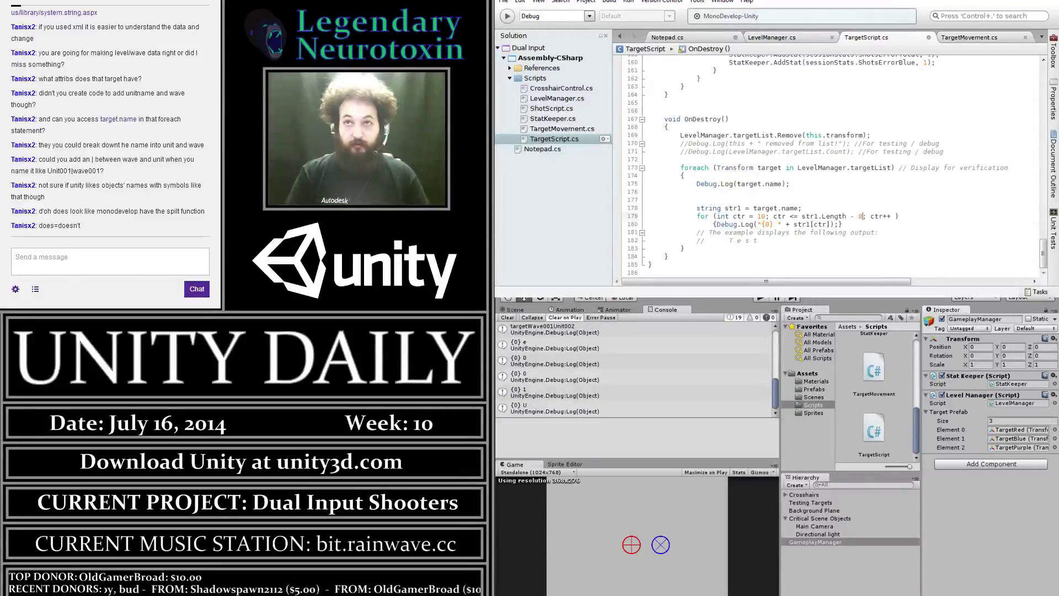
key("ctrl+s")
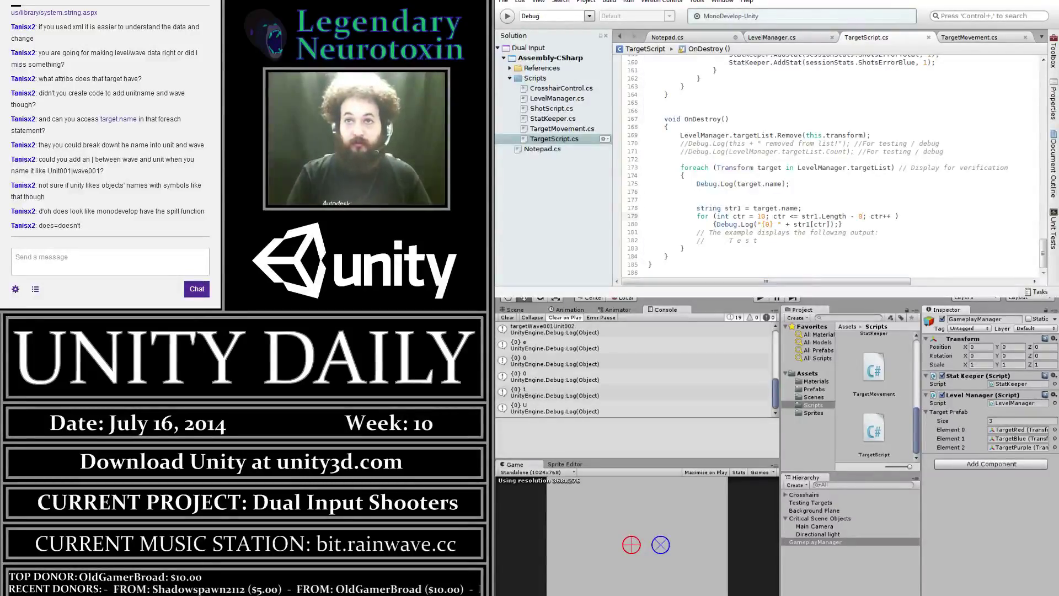
left_click(760, 297)
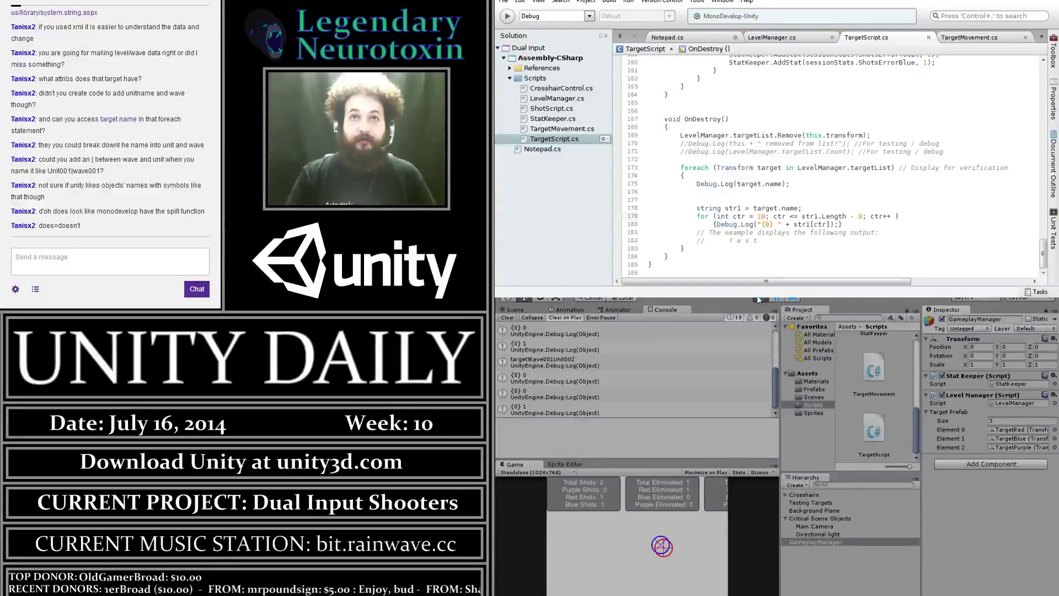
left_click(758, 299)
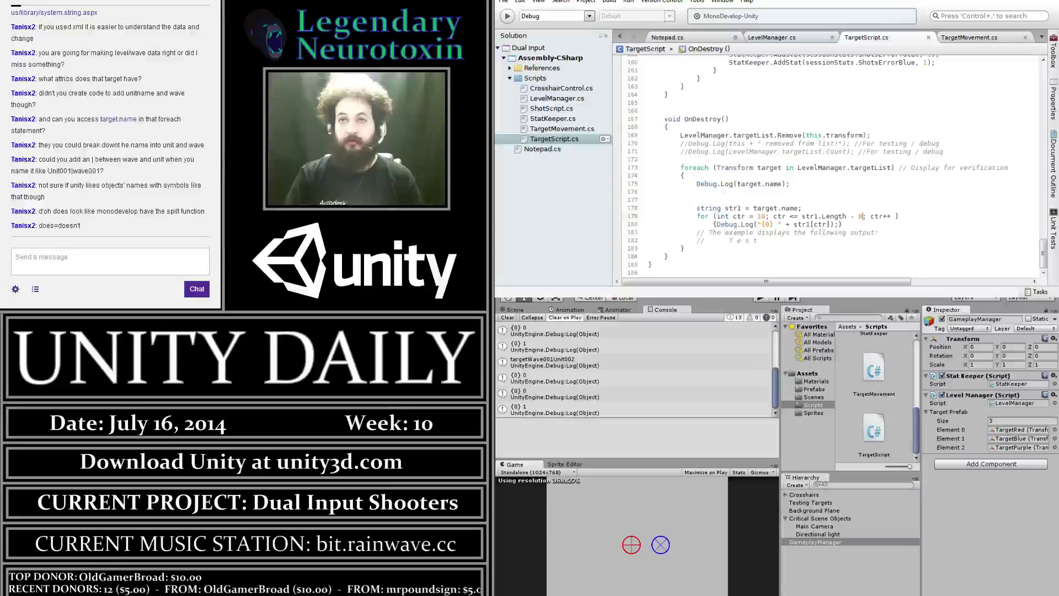
left_click(729, 233)
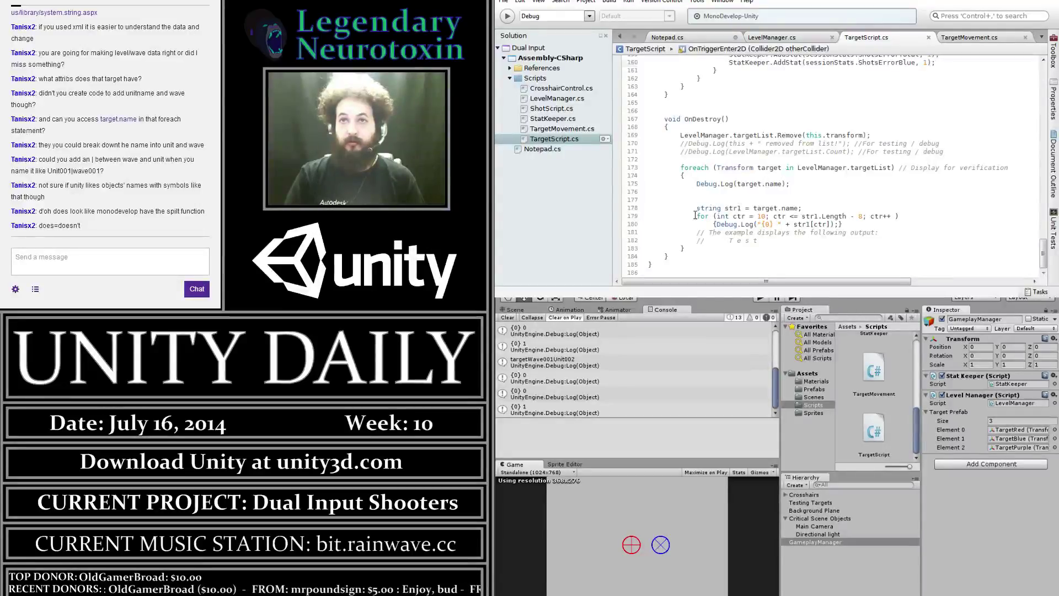
Replace str1 with wave in the declaration, loop condition and Debug.Log line, then save
left_click_drag(696, 215, 849, 222)
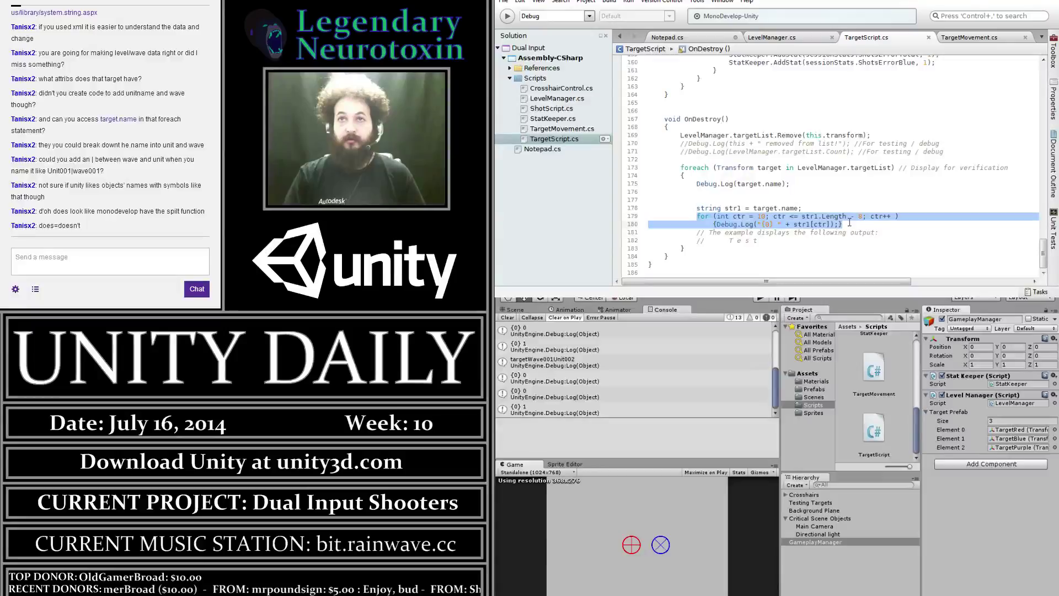
left_click(742, 194)
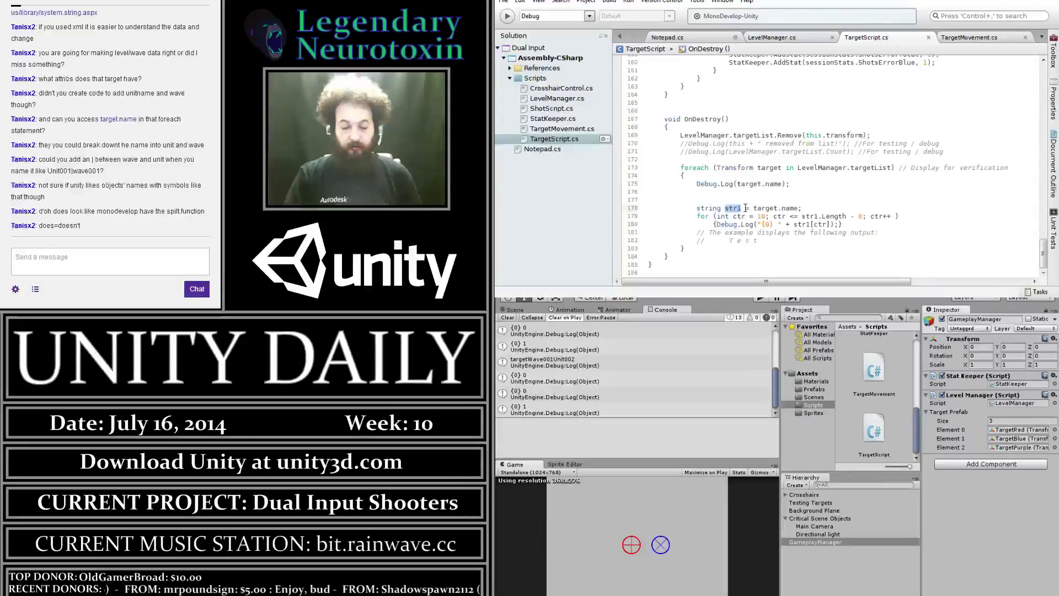
type("wave")
left_click(745, 216)
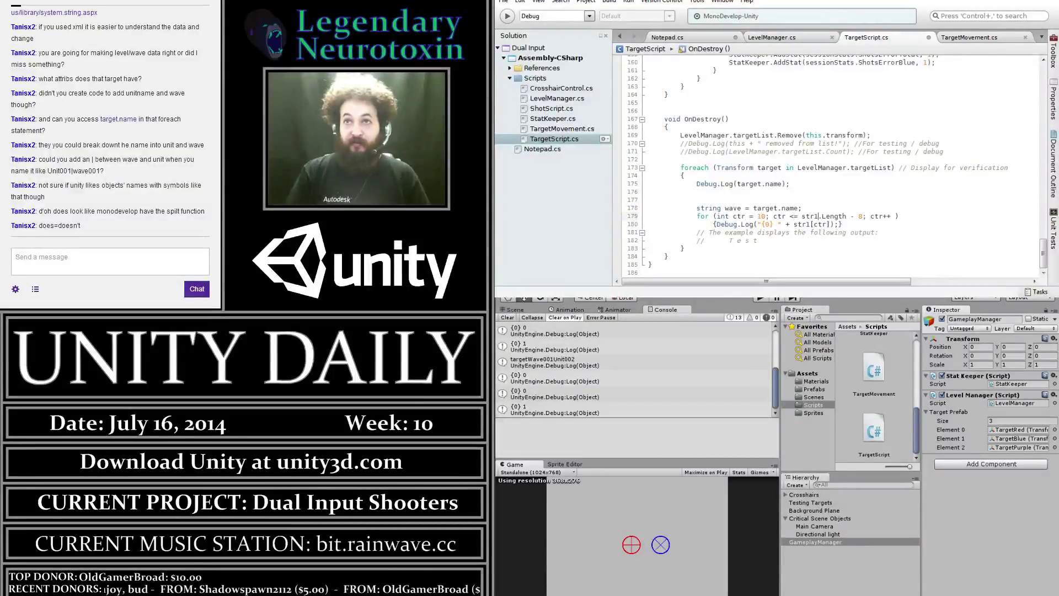
double_click(810, 217)
type("wave")
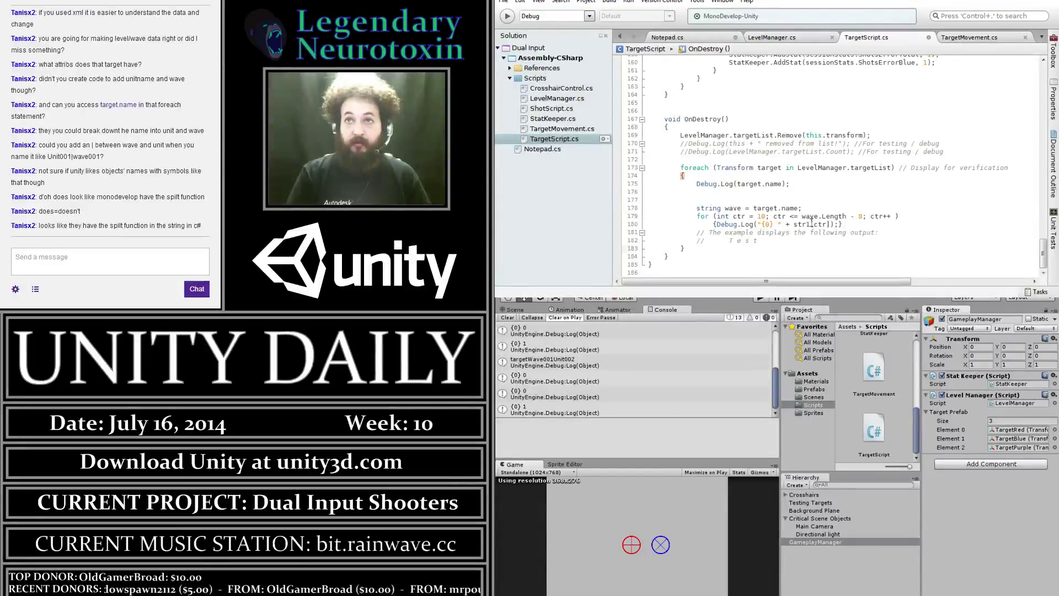
type("wave")
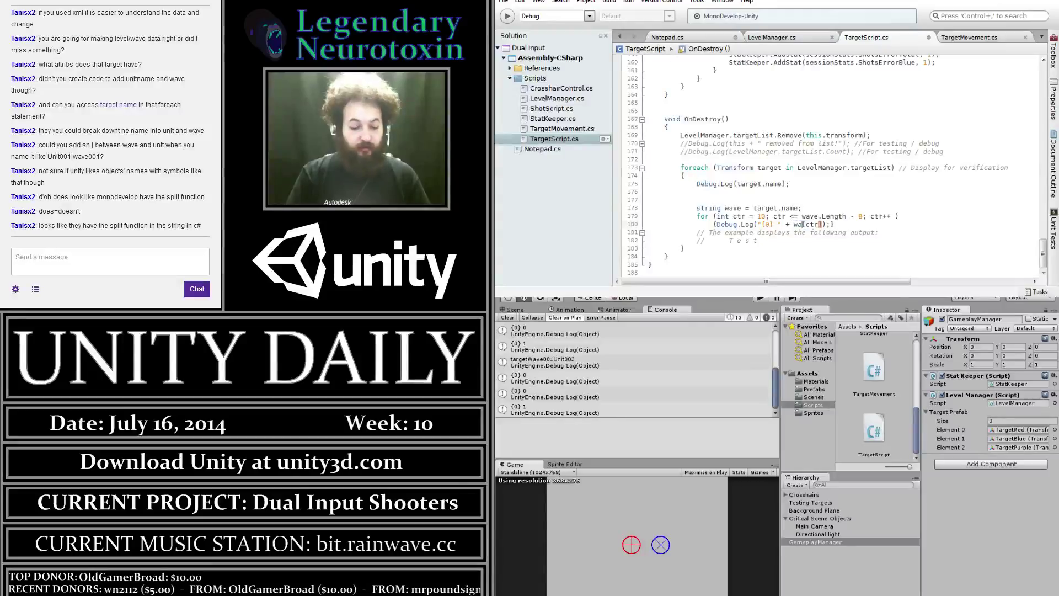
key("ctrl+s")
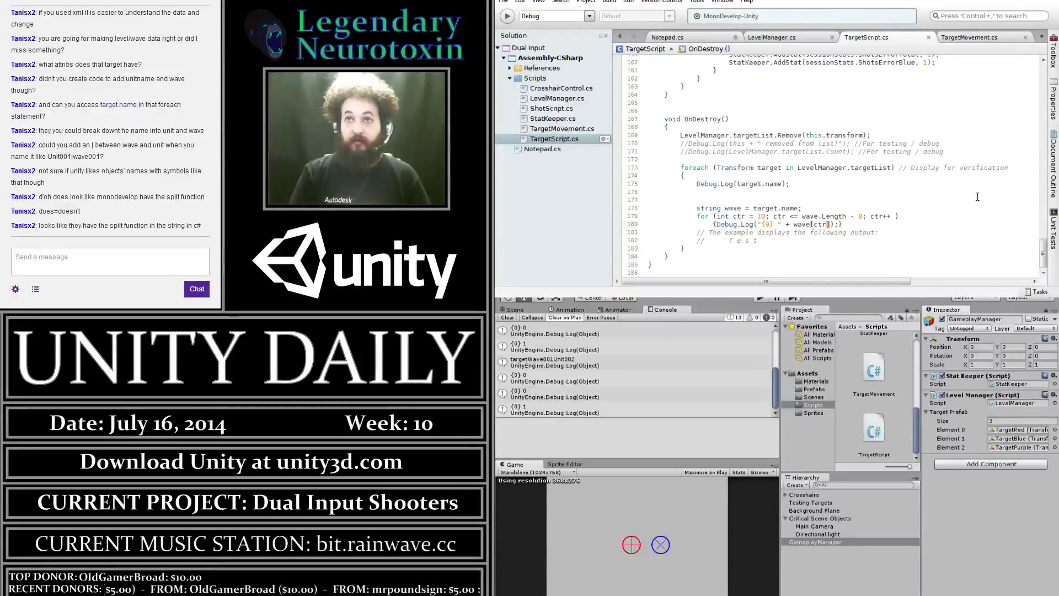
left_click(954, 199)
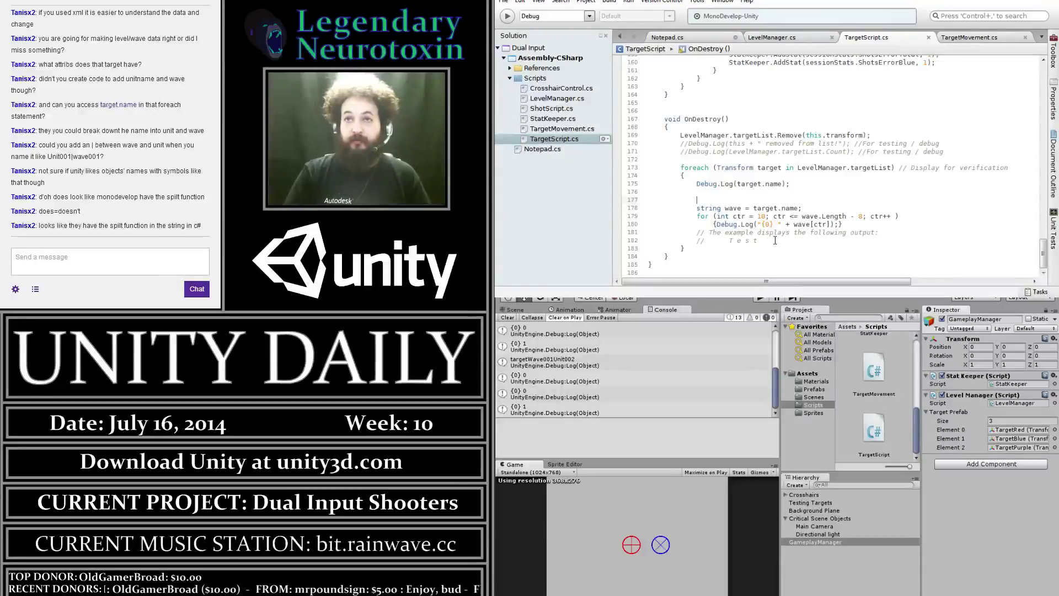
Duplicate the wave declaration and loop block below, renaming the copied variable to unit
left_click_drag(770, 241, 698, 210)
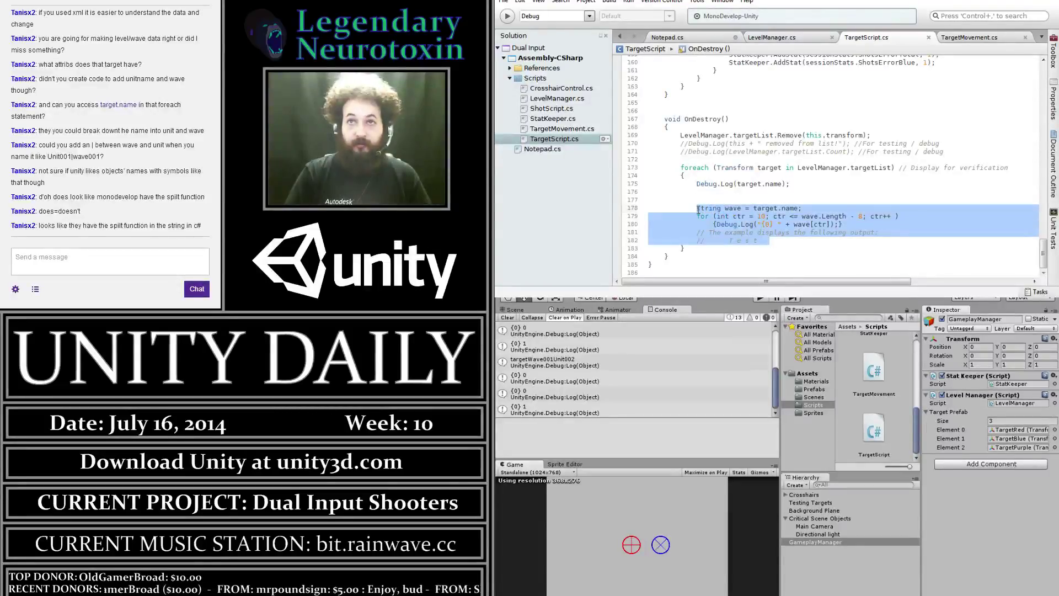
left_click(810, 244)
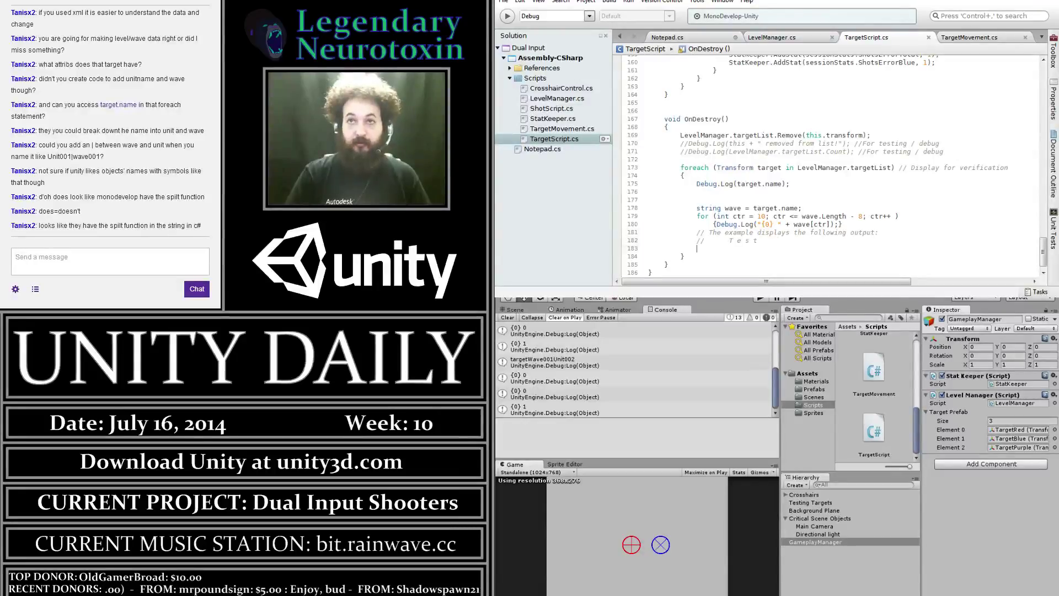
key("Return")
key("ctrl+v")
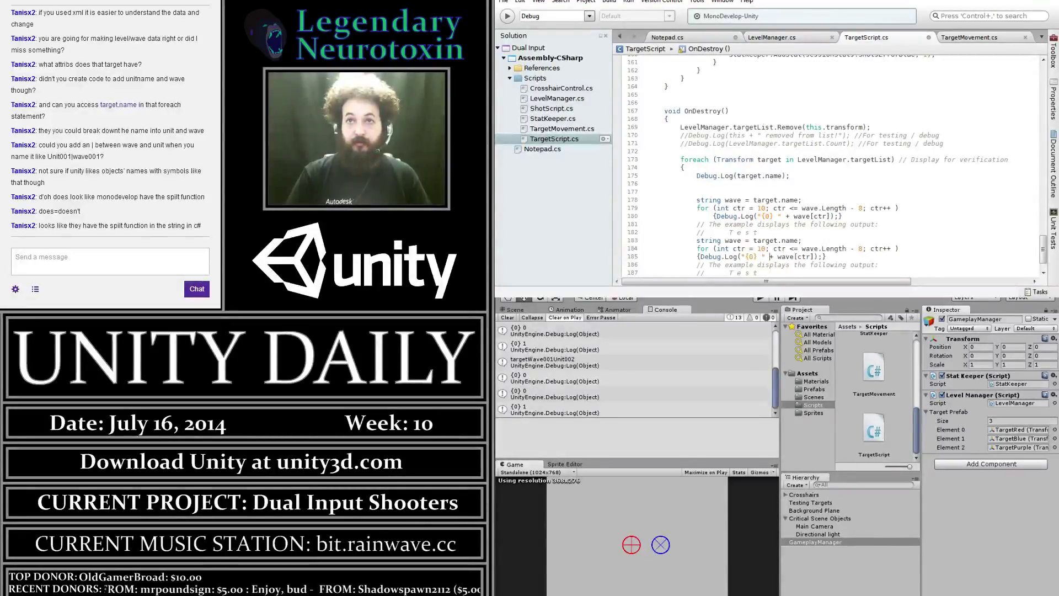
double_click(733, 241)
type("unit")
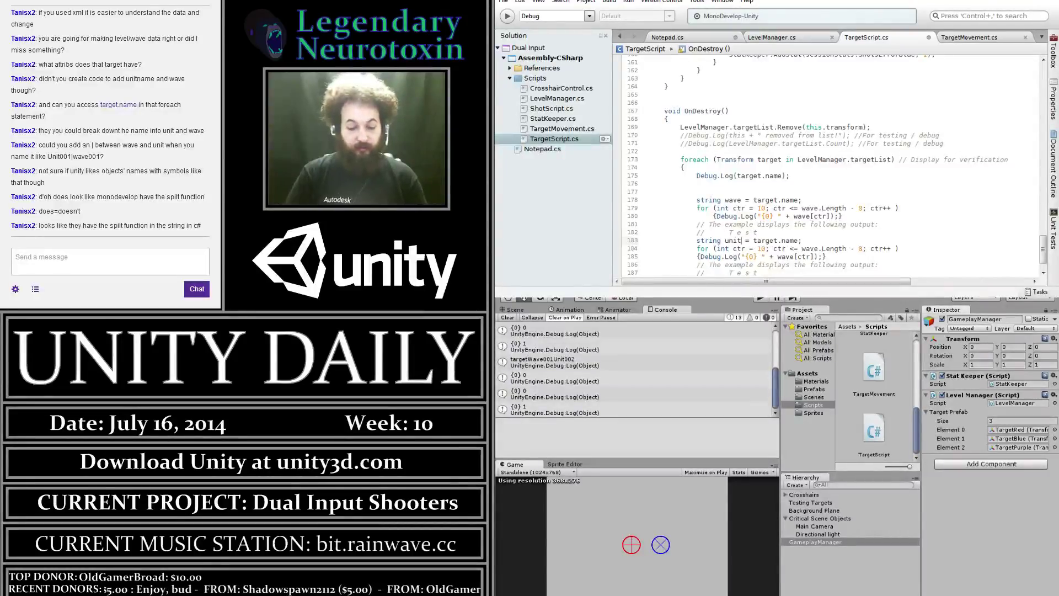
Use unit.Length in the copied loop condition and unit[ctr] in its Debug.Log
left_click(753, 240)
left_click(758, 248)
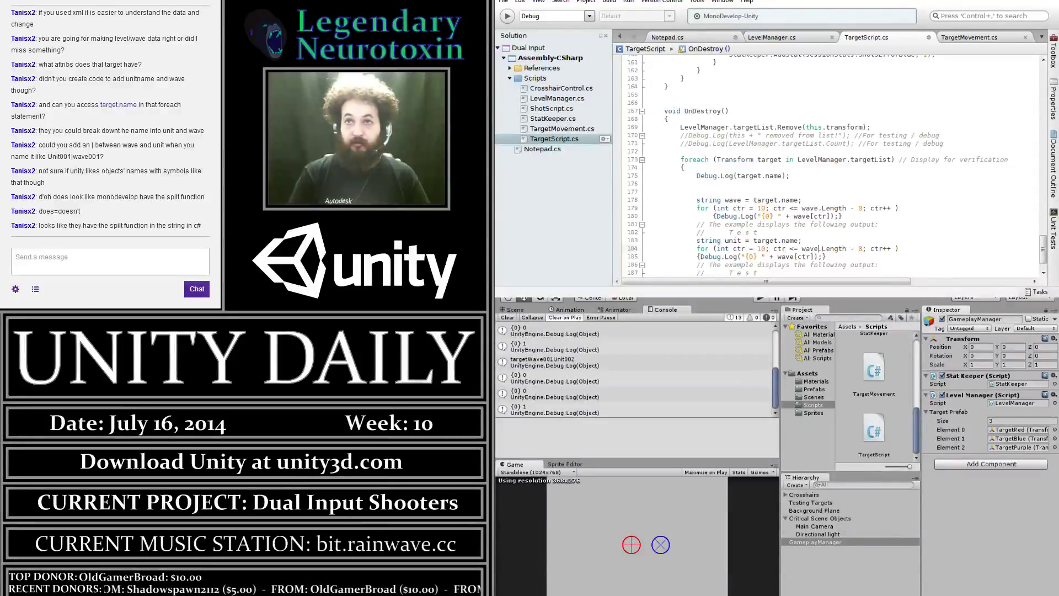
key("BackSpace")
key("BackSpace")
key("BackSpace")
type("unit")
left_click(812, 257)
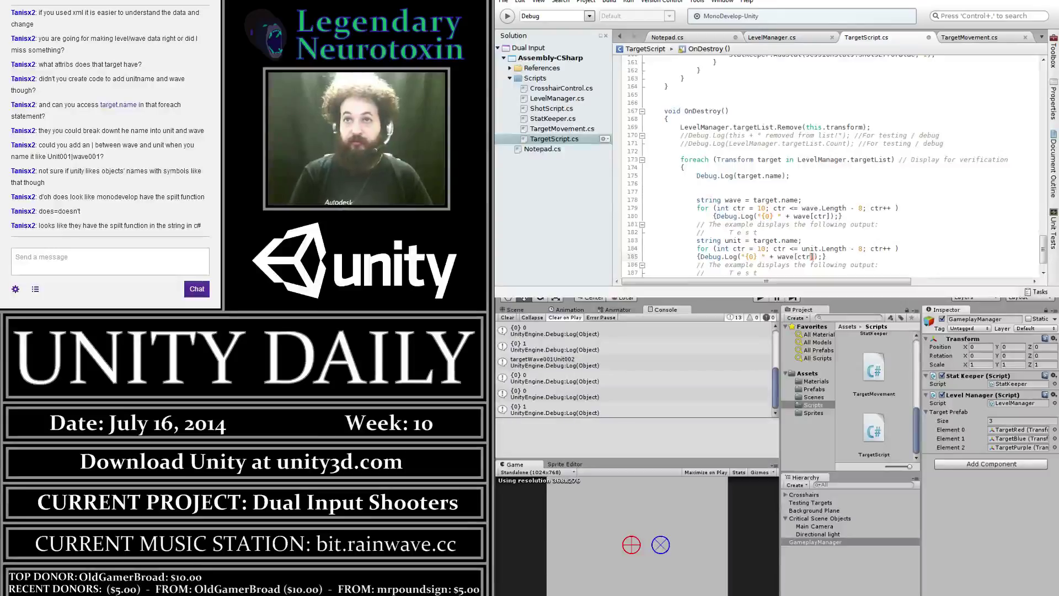
key("Left")
key("Left")
key("Left")
key("BackSpace")
key("BackSpace")
key("BackSpace")
key("Right")
key("Right")
key("Right")
type("unit")
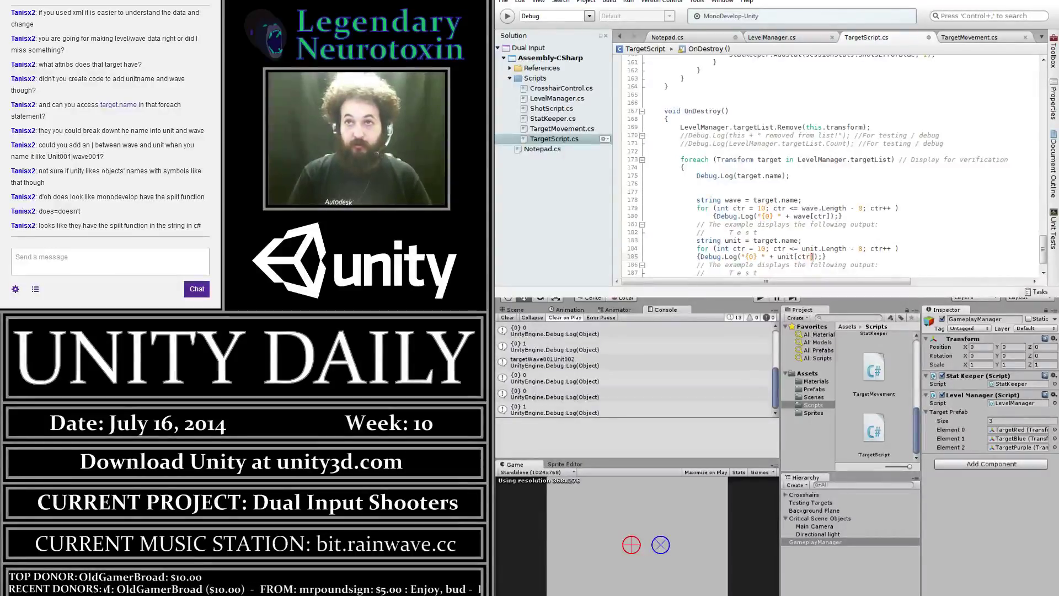
Make the unit loop run from ctr = 17 to unit.Length - 1
left_click(751, 257)
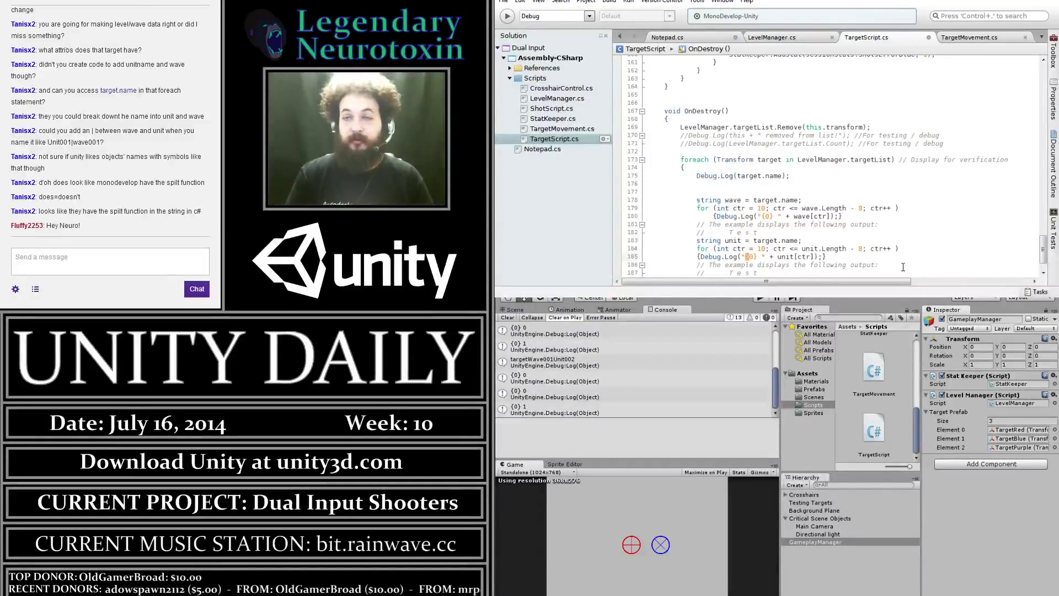
left_click(898, 249)
left_click(871, 257)
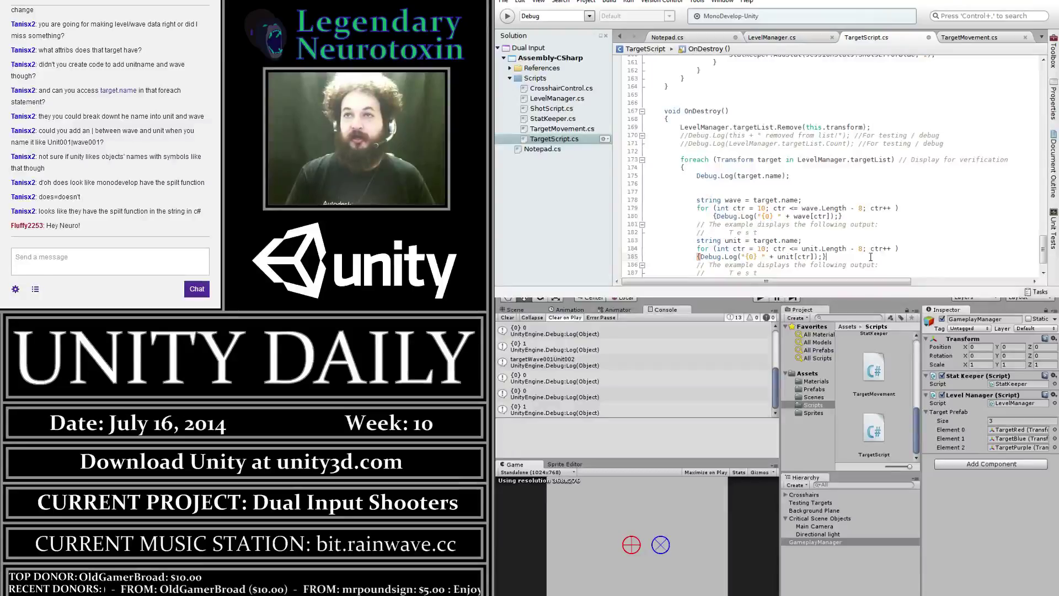
left_click(763, 248)
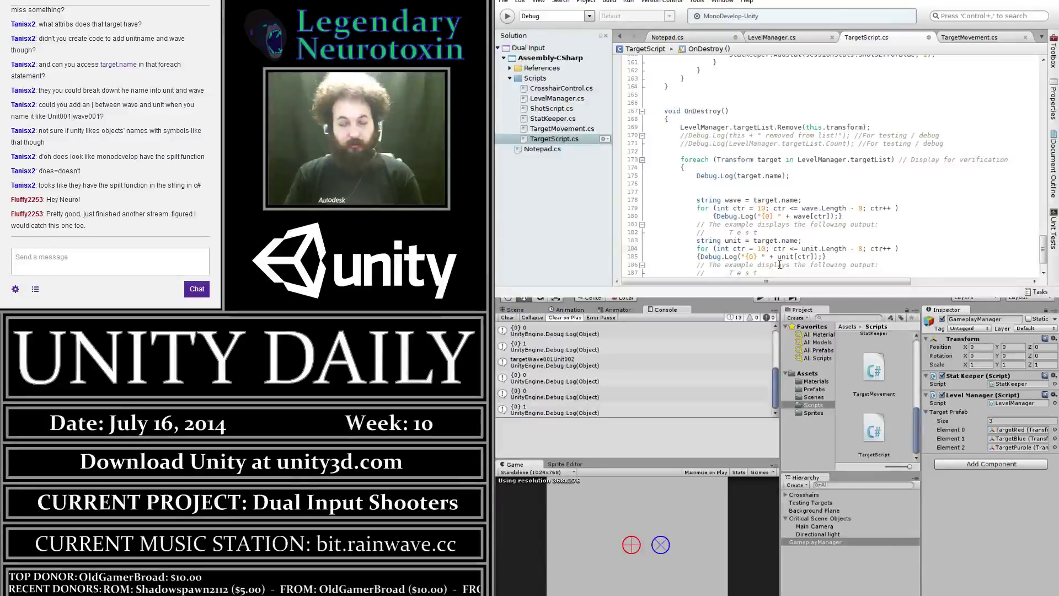
double_click(762, 248)
type("17")
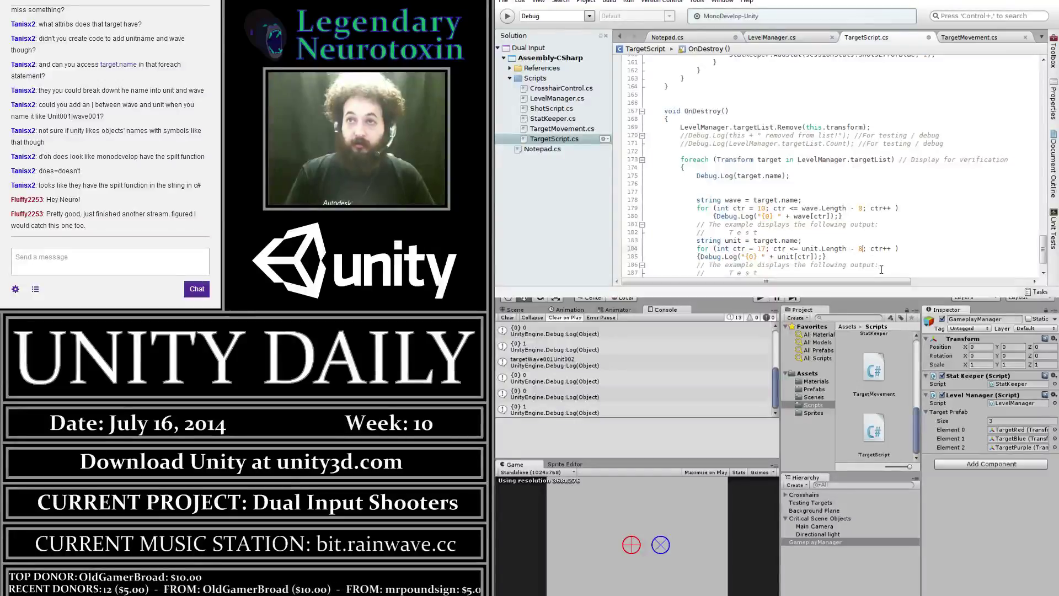
double_click(862, 248)
key("BackSpace")
type("1")
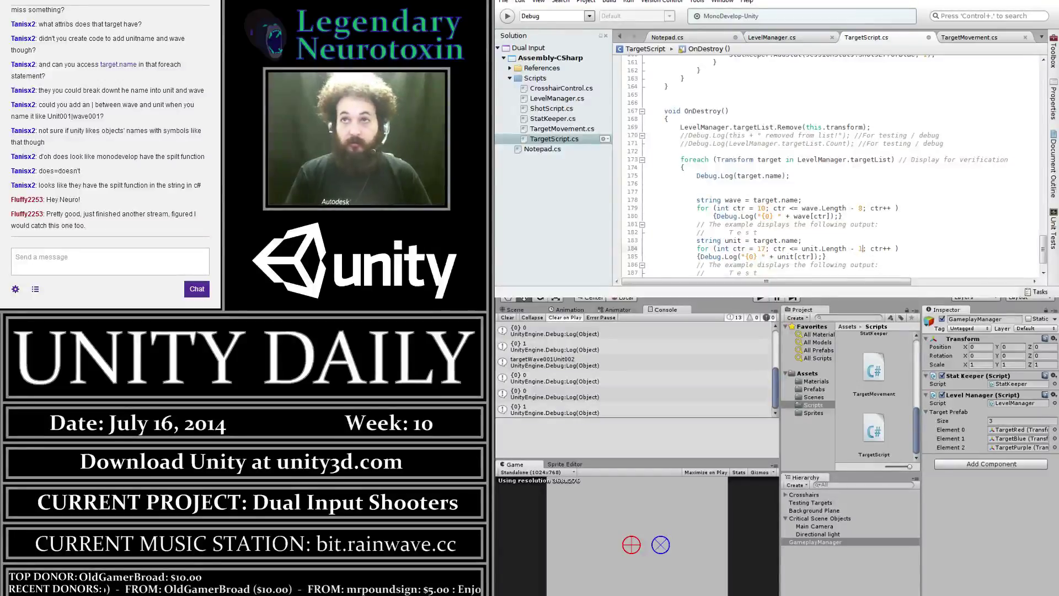
Change the unit log label from {0} to {1}, save, and play the game
scroll(821, 234, "down", 1)
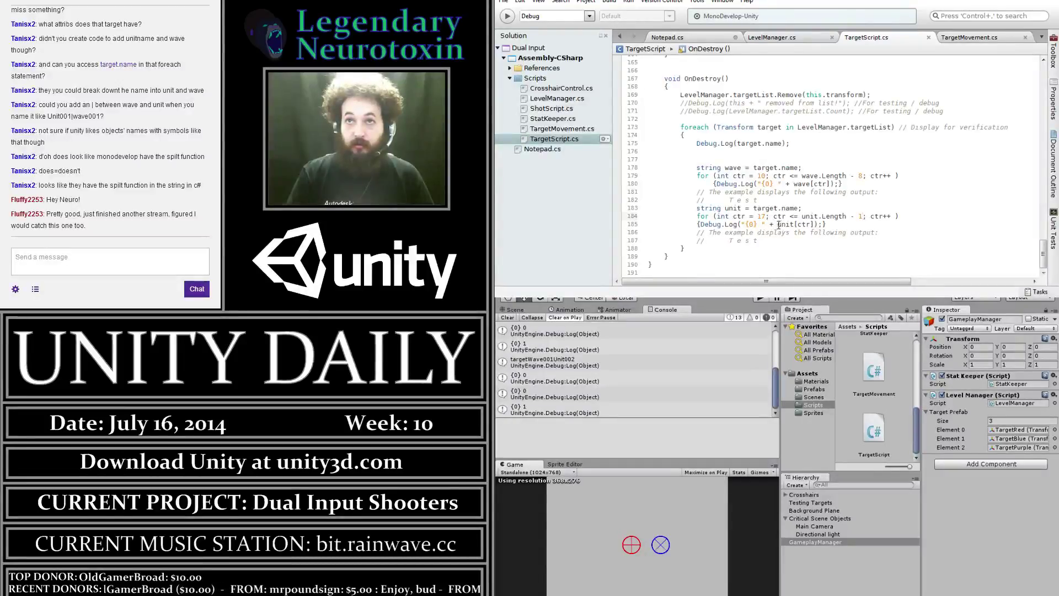
double_click(754, 224)
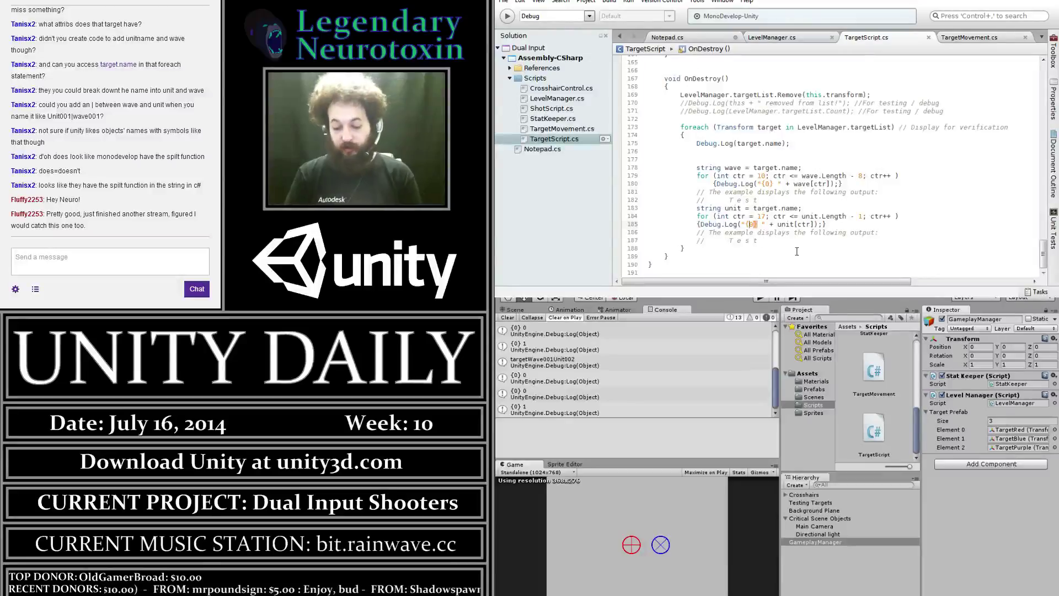
key("BackSpace")
type("1")
key("ctrl+s")
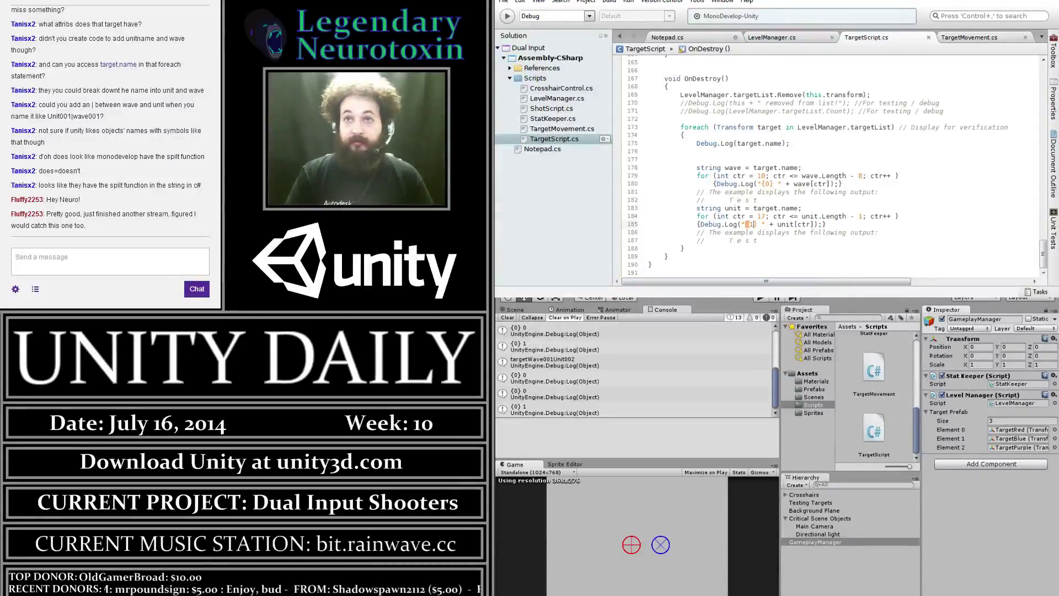
left_click(877, 577)
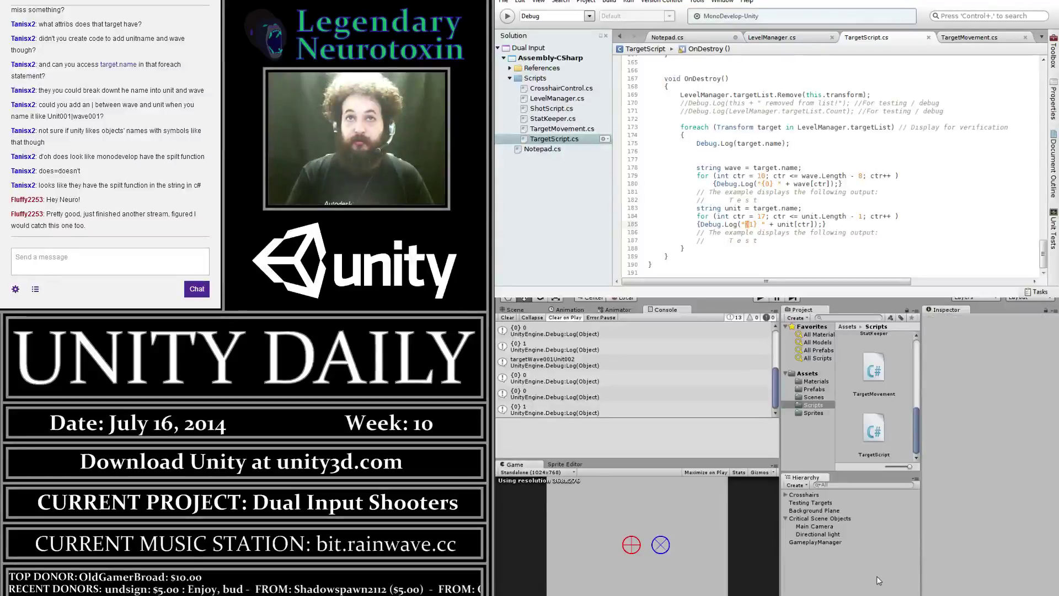
left_click(760, 298)
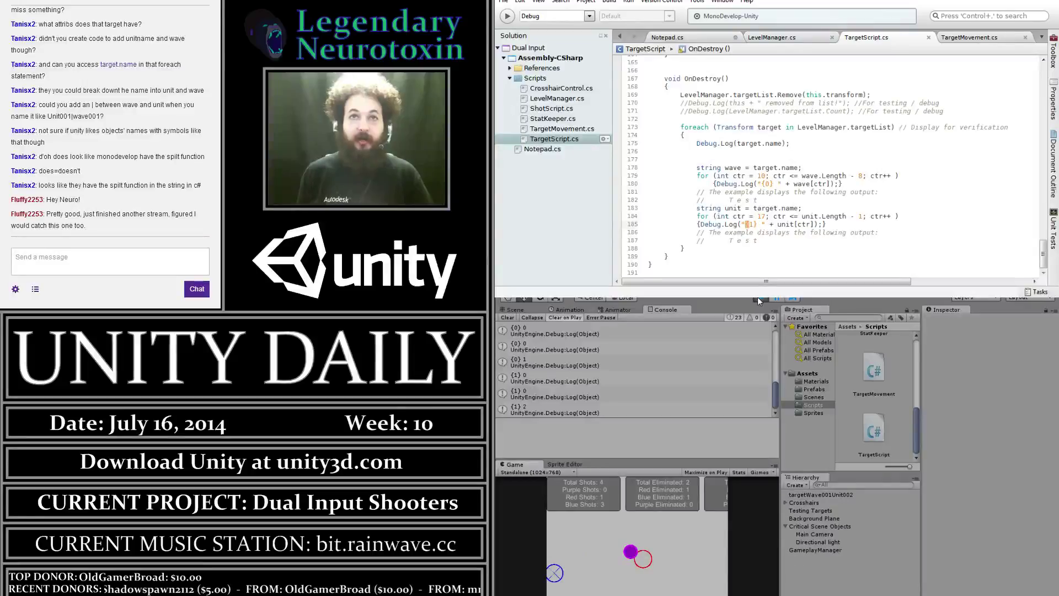
Scroll through the Console to check the '{0}' wave and '{1}' unit log lines
scroll(596, 386, "up", 1)
scroll(596, 387, "down", 1)
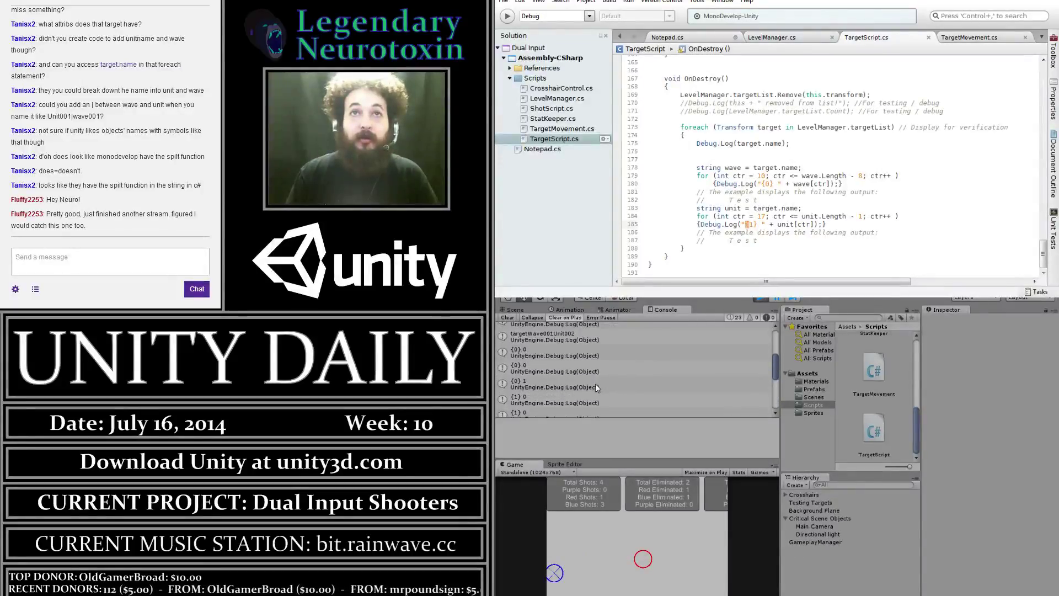
scroll(596, 387, "down", 1)
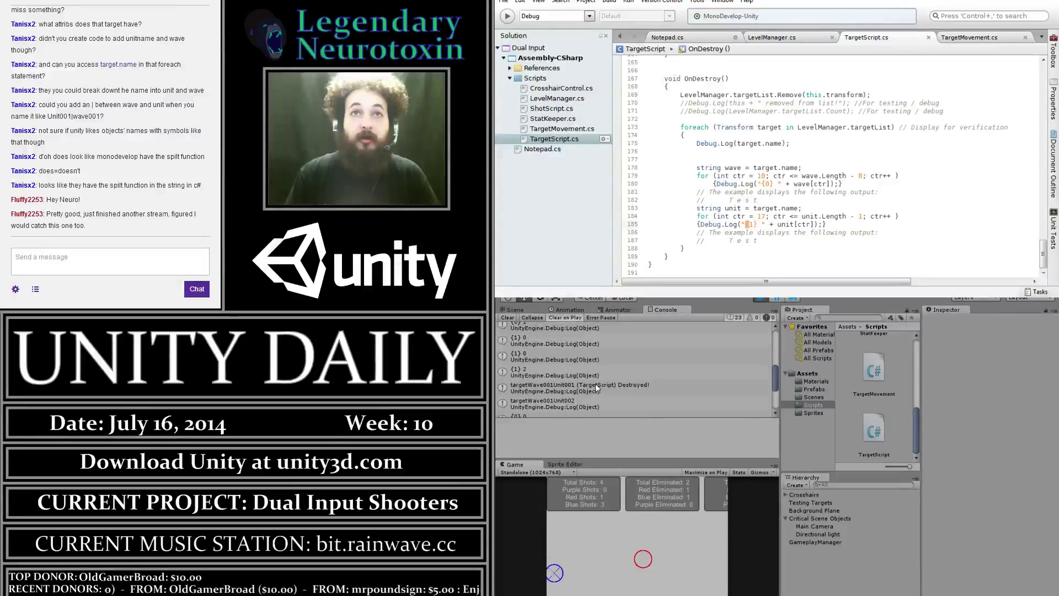
scroll(596, 387, "down", 1)
scroll(596, 387, "down", 1)
scroll(596, 387, "down", 1)
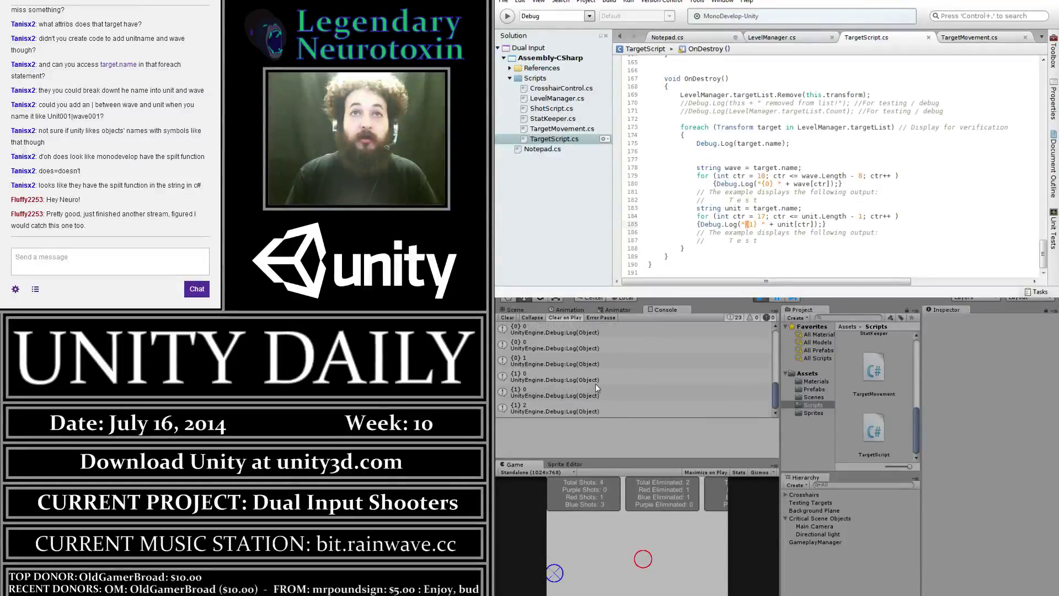
scroll(596, 387, "down", 1)
scroll(595, 387, "up", 1)
scroll(596, 387, "up", 1)
scroll(595, 383, "up", 1)
scroll(594, 383, "up", 1)
scroll(595, 383, "up", 1)
scroll(595, 383, "down", 1)
scroll(595, 383, "down", 1)
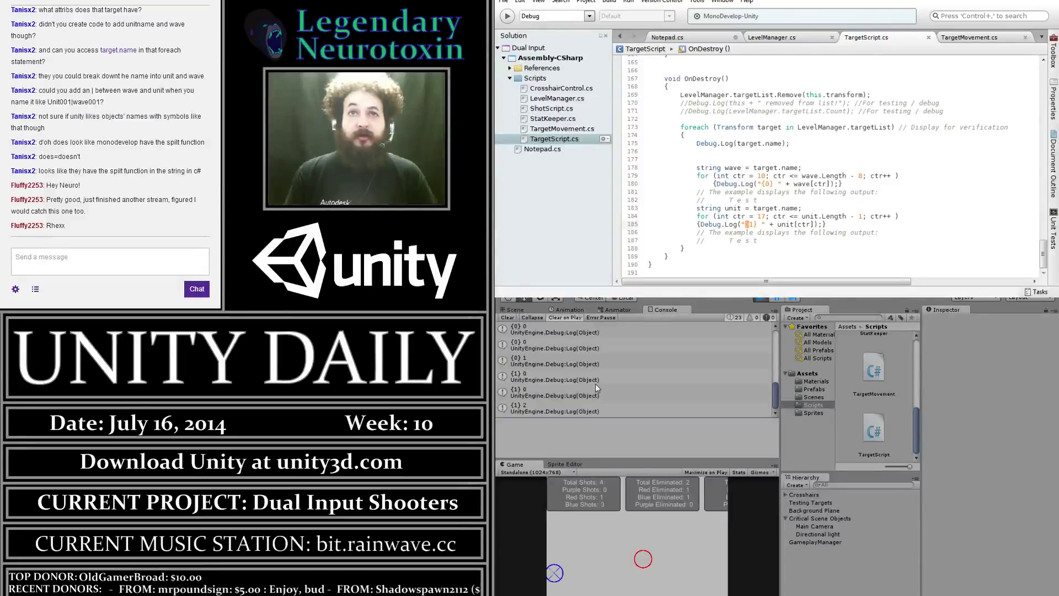
scroll(595, 383, "up", 2)
scroll(595, 383, "up", 1)
scroll(595, 383, "up", 2)
scroll(594, 383, "up", 2)
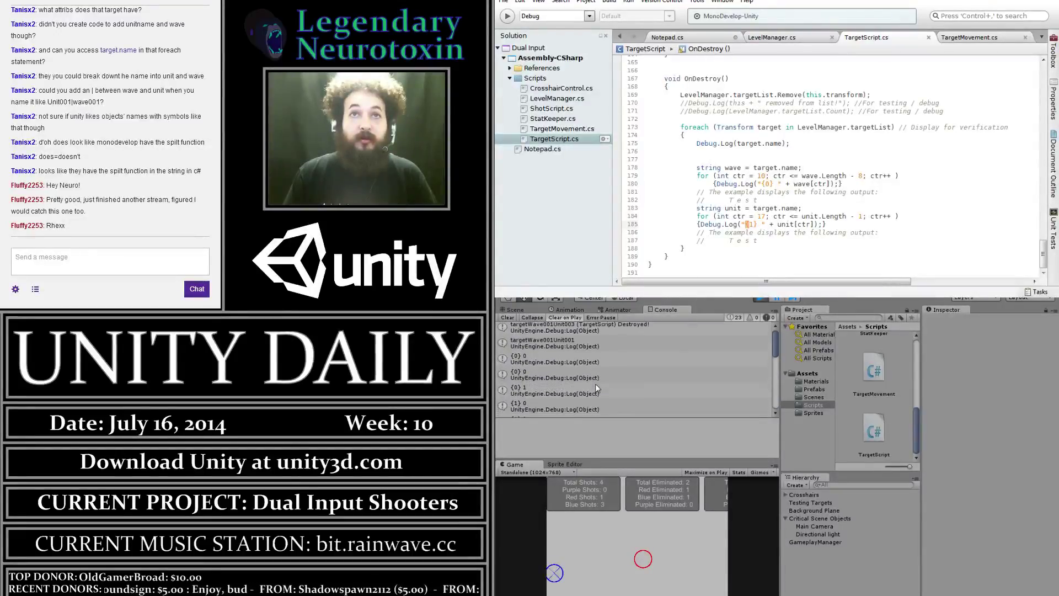
scroll(595, 383, "down", 2)
scroll(595, 383, "down", 1)
scroll(595, 383, "down", 2)
scroll(595, 383, "down", 2)
scroll(595, 383, "up", 2)
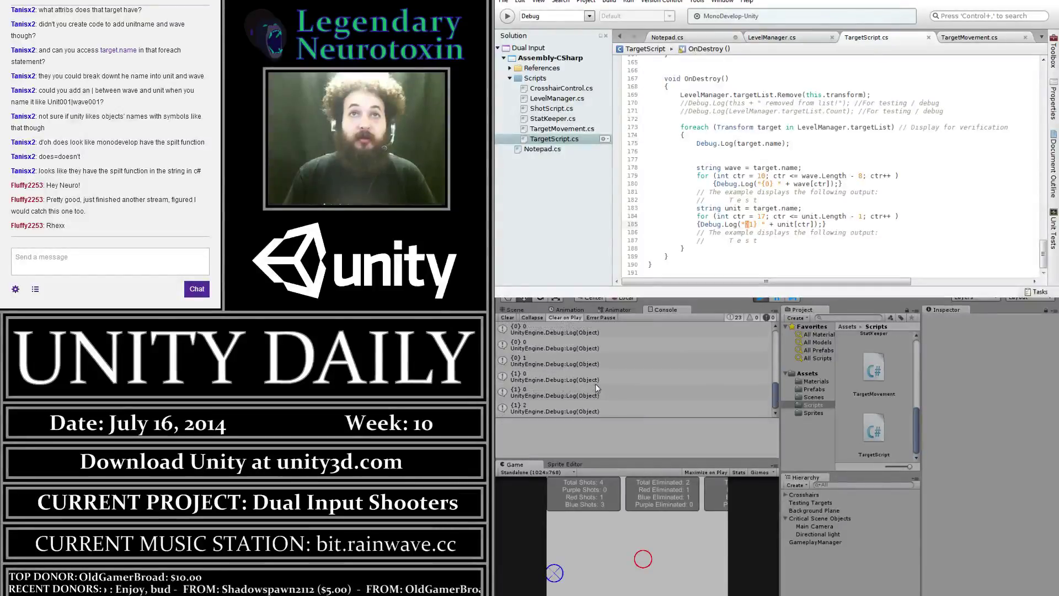
Exit play mode, keeping the logged wave and unit digits in the Console
left_click(761, 298)
scroll(850, 174, "up", 2)
scroll(850, 174, "up", 7)
scroll(849, 174, "up", 7)
scroll(849, 174, "up", 7)
scroll(850, 174, "up", 7)
scroll(849, 174, "up", 5)
scroll(850, 175, "up", 5)
scroll(849, 174, "up", 5)
scroll(850, 174, "down", 13)
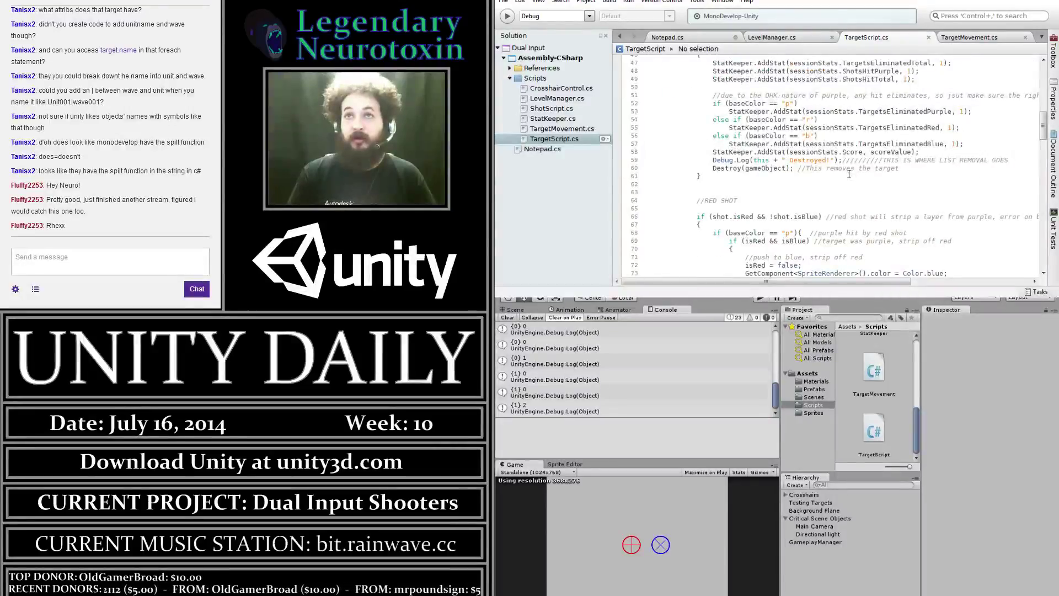
left_click(805, 40)
scroll(859, 109, "up", 7)
scroll(860, 109, "up", 8)
scroll(801, 158, "down", 10)
double_click(754, 167)
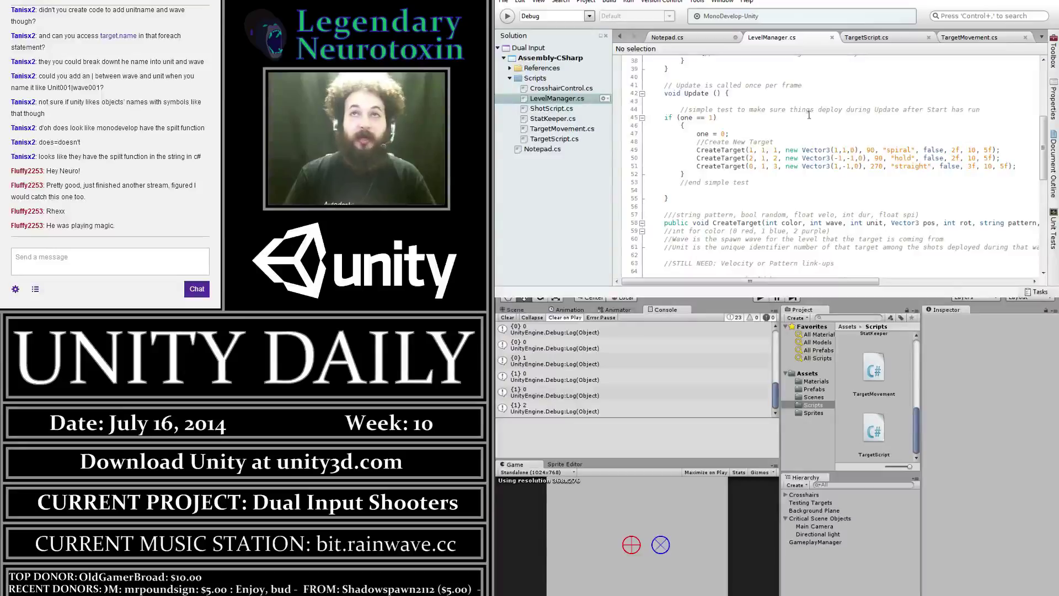
left_click(885, 37)
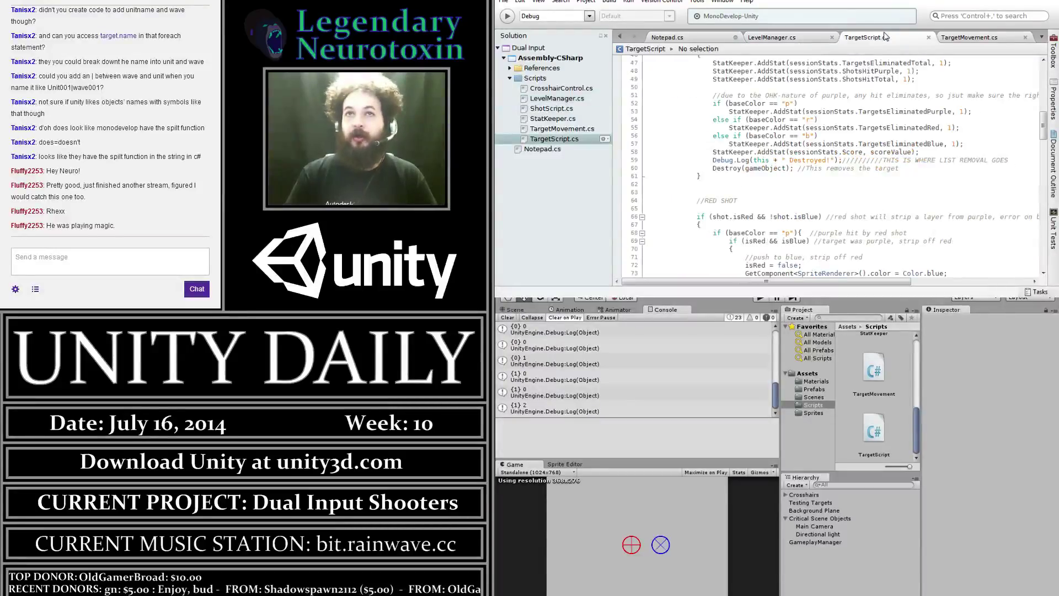
left_click(761, 38)
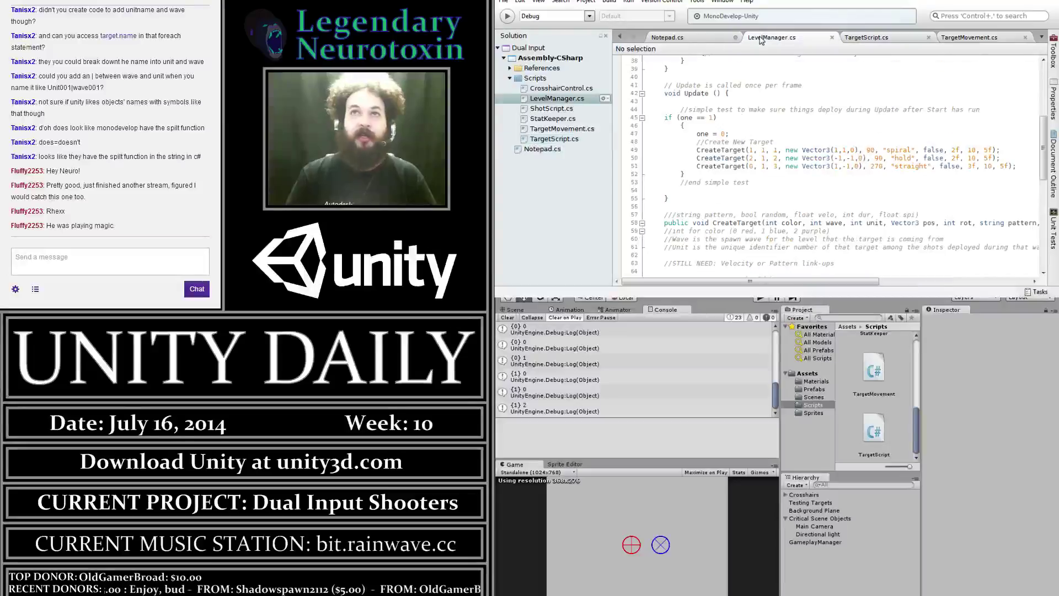
left_click(712, 37)
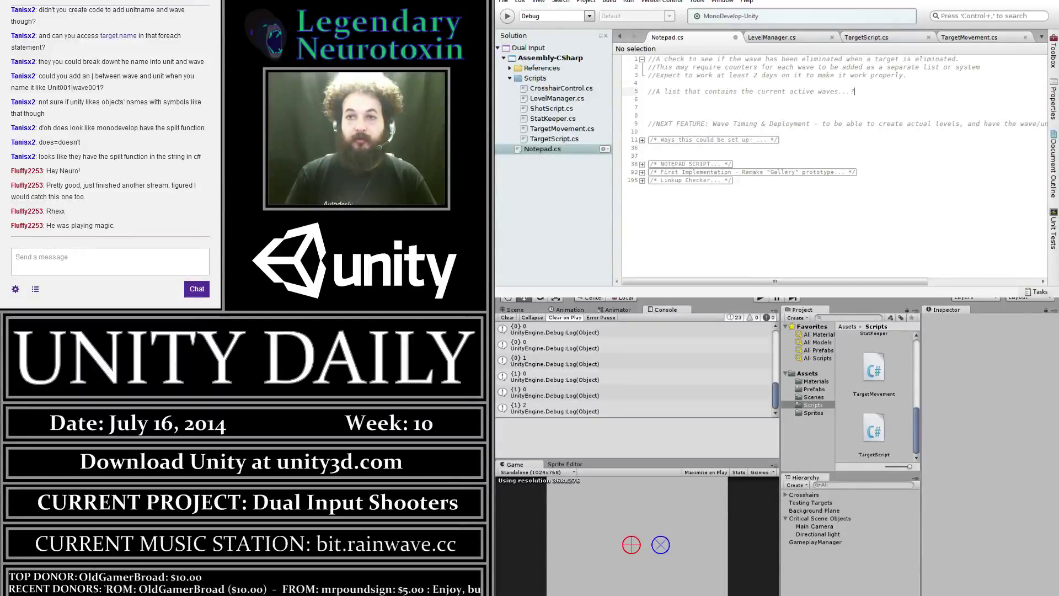
left_click(732, 250)
left_click(951, 38)
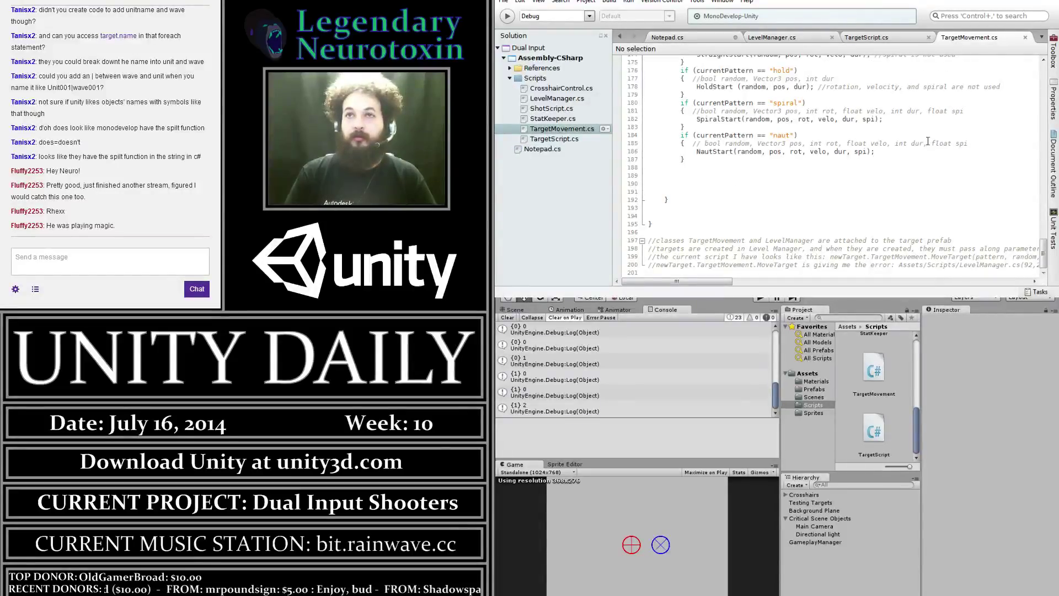
left_click(883, 37)
scroll(872, 62, "down", 6)
scroll(872, 63, "down", 6)
scroll(872, 62, "down", 6)
scroll(872, 62, "down", 6)
scroll(872, 62, "down", 4)
scroll(872, 63, "down", 4)
scroll(872, 62, "down", 4)
scroll(872, 63, "down", 1)
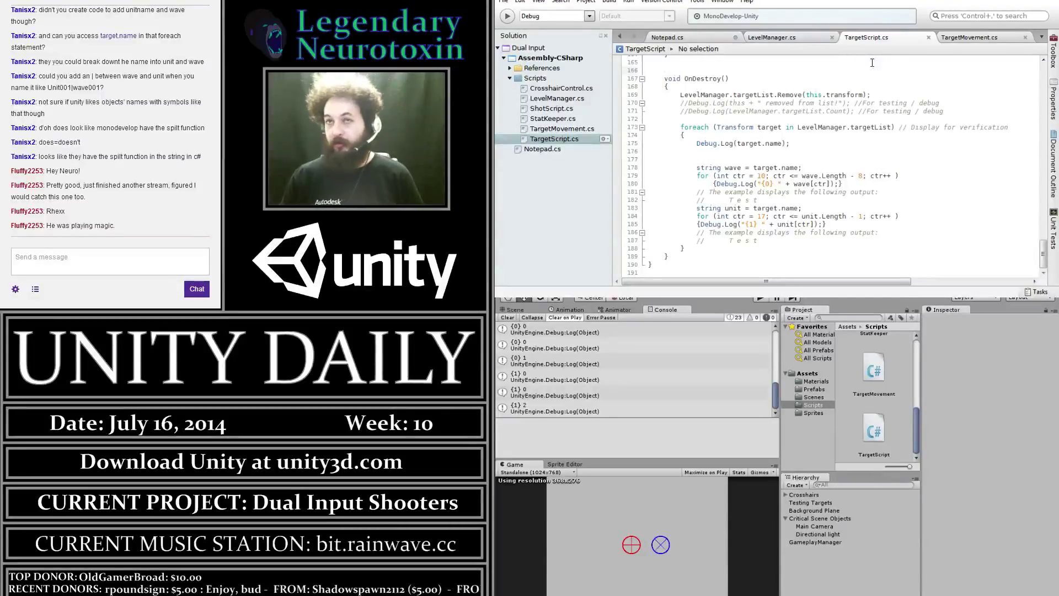
Run the game until the targets are destroyed, then stop play mode
left_click(754, 300)
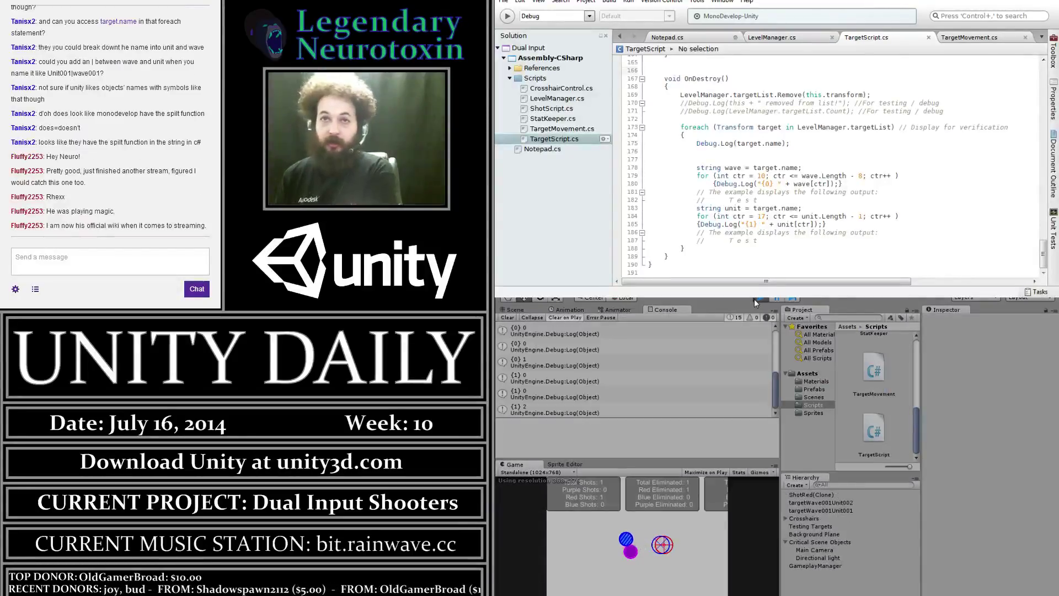
left_click(755, 300)
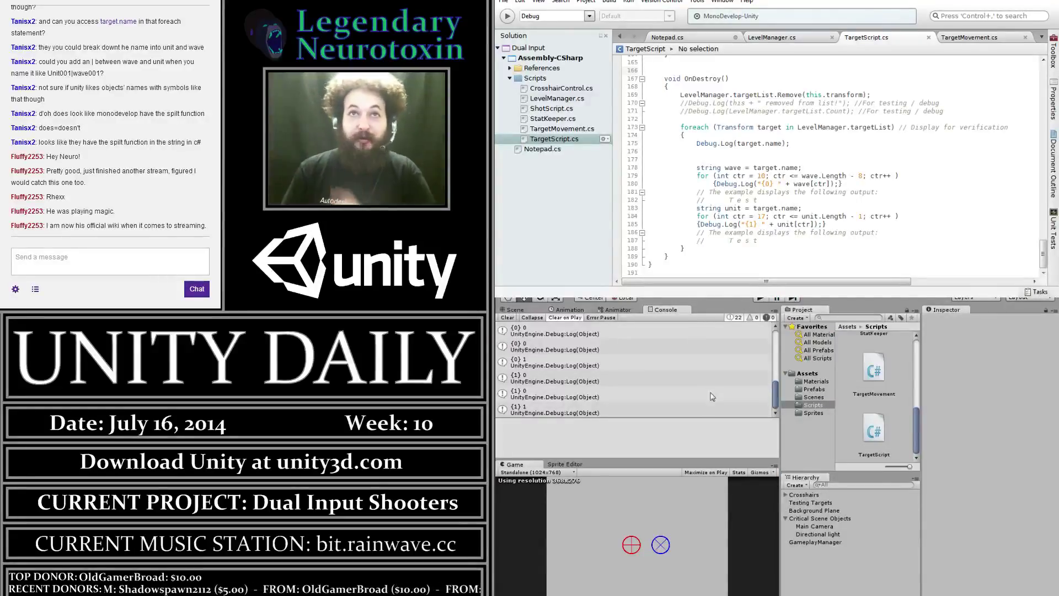
scroll(704, 389, "up", 1)
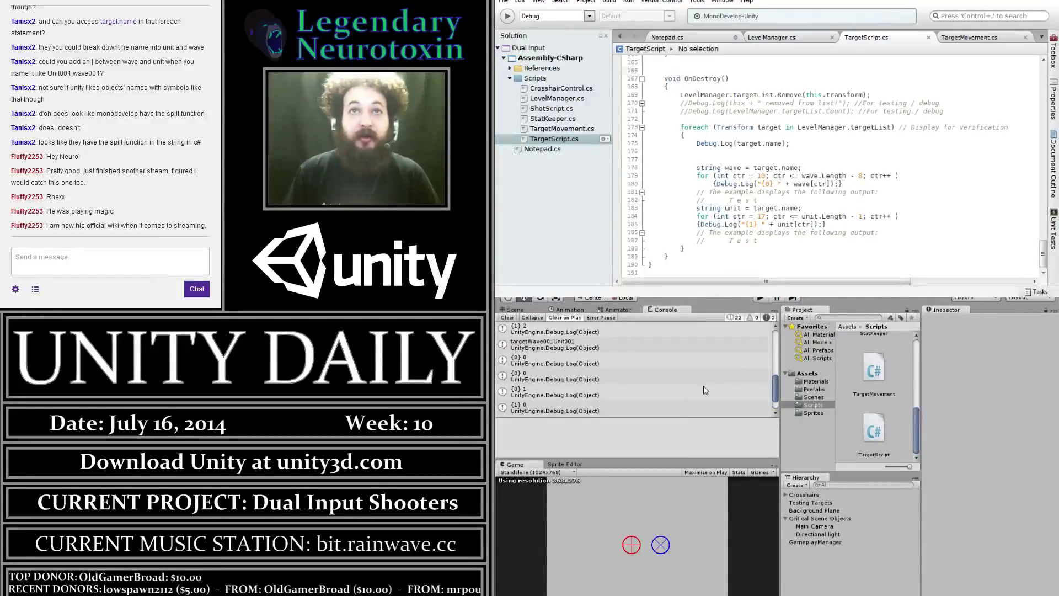
scroll(704, 386, "up", 1)
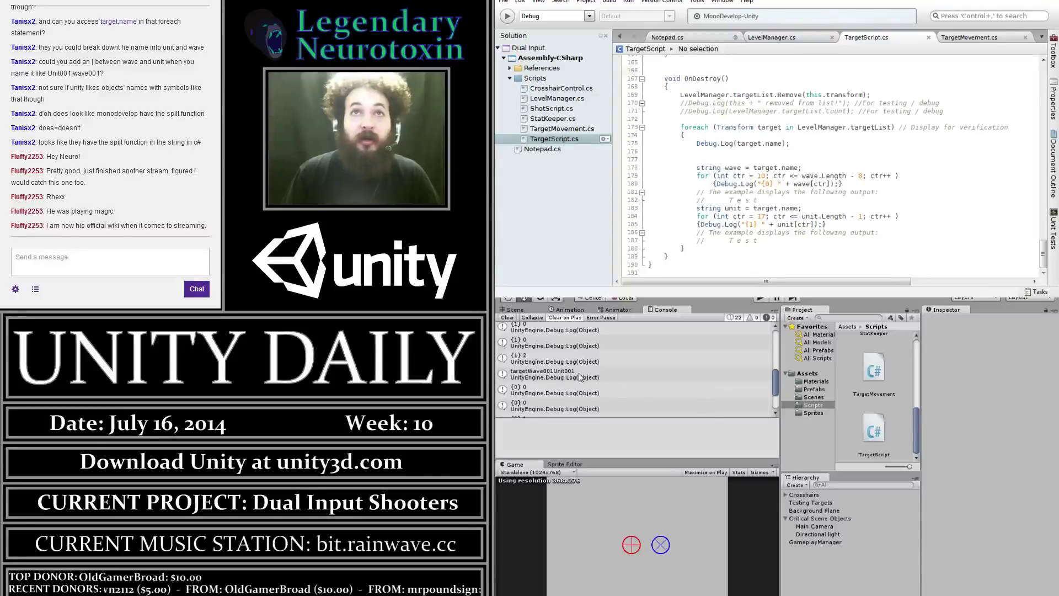
Review targetWave001Unit003's destroy entry and its '{0}' wave and '{1}' unit lines in the Console
scroll(579, 377, "down", 1)
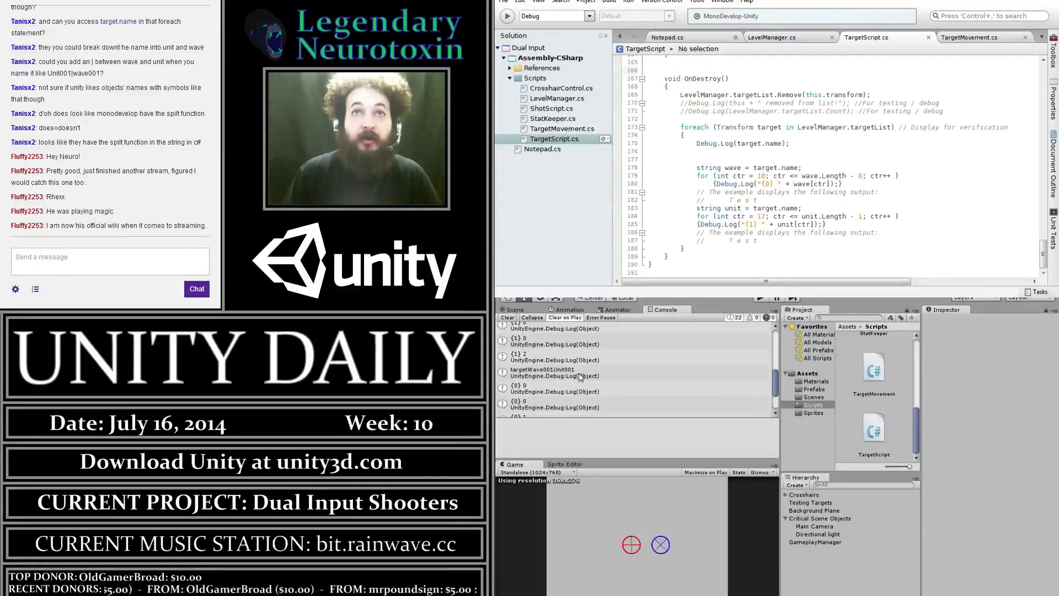
scroll(720, 358, "down", 2)
scroll(690, 362, "down", 2)
scroll(635, 367, "down", 1)
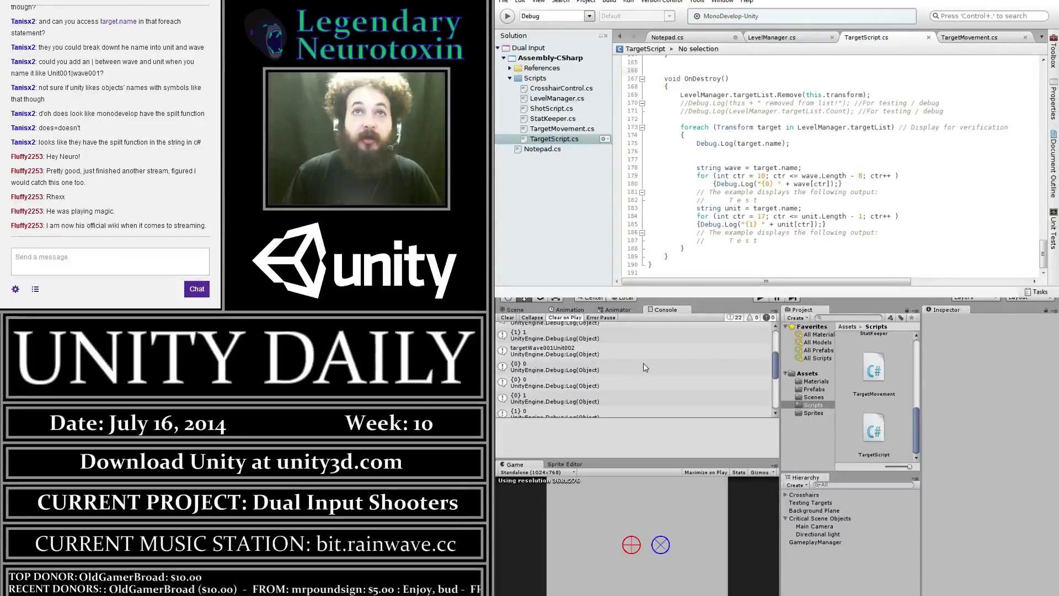
scroll(644, 363, "down", 1)
scroll(644, 363, "down", 1)
scroll(643, 363, "up", 1)
scroll(643, 363, "up", 1)
scroll(644, 363, "up", 1)
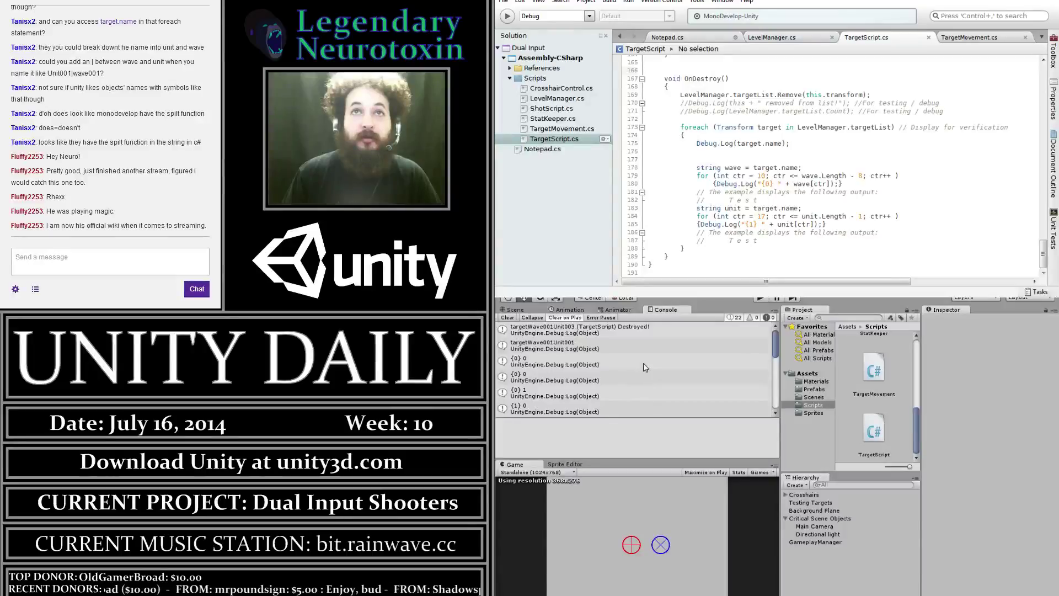
scroll(643, 363, "down", 1)
scroll(643, 364, "down", 1)
scroll(643, 363, "up", 2)
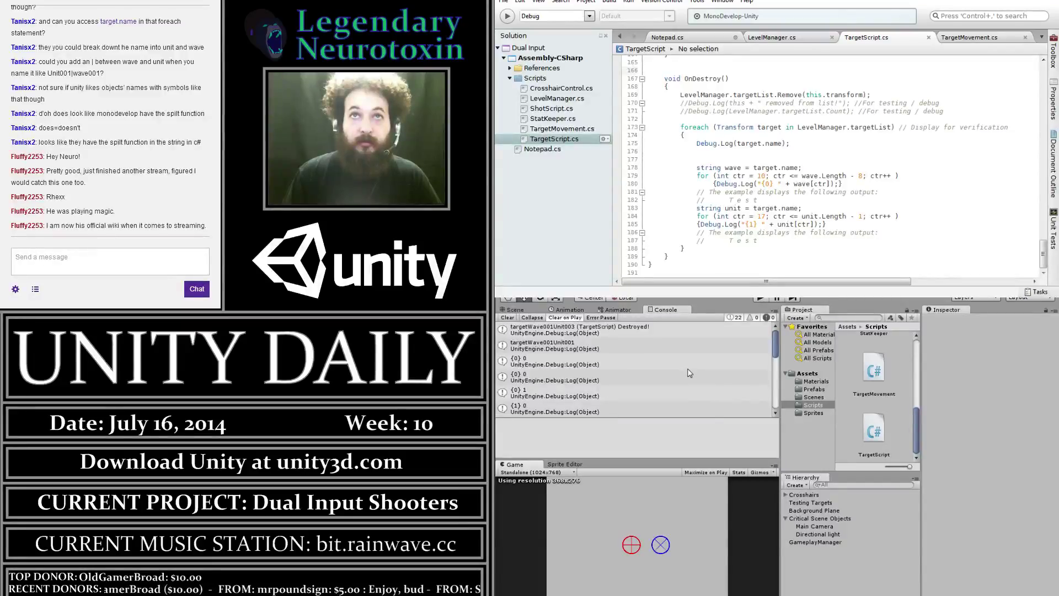
scroll(689, 373, "down", 3)
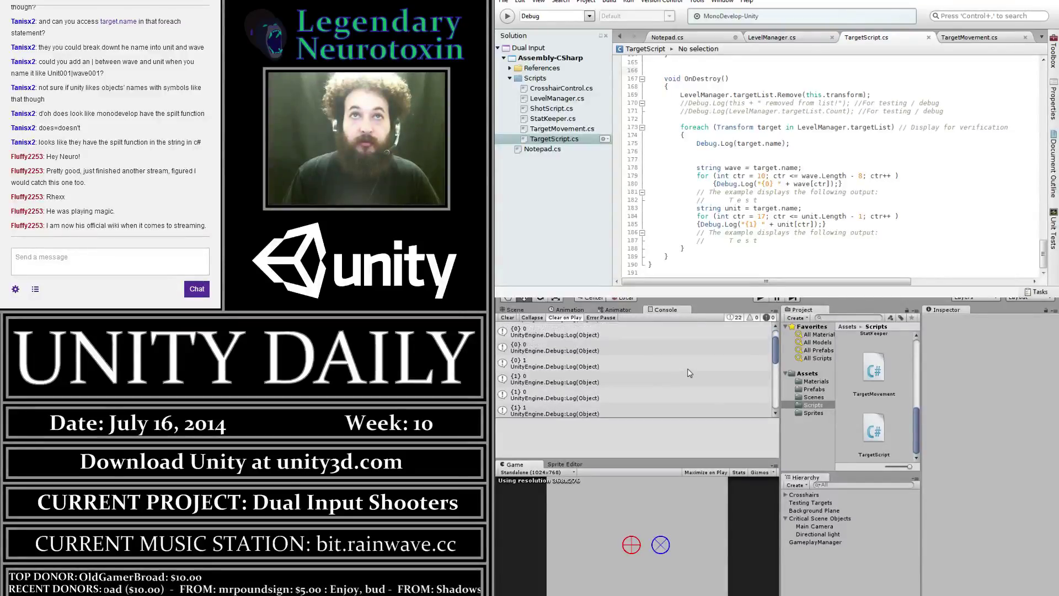
scroll(689, 373, "down", 2)
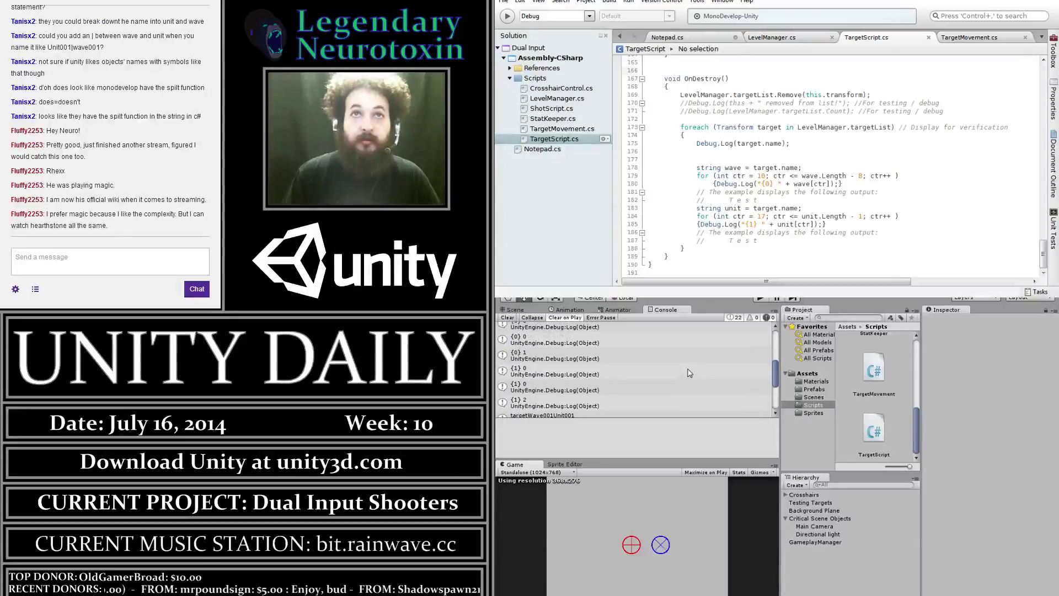
scroll(689, 373, "down", 2)
scroll(689, 373, "down", 2)
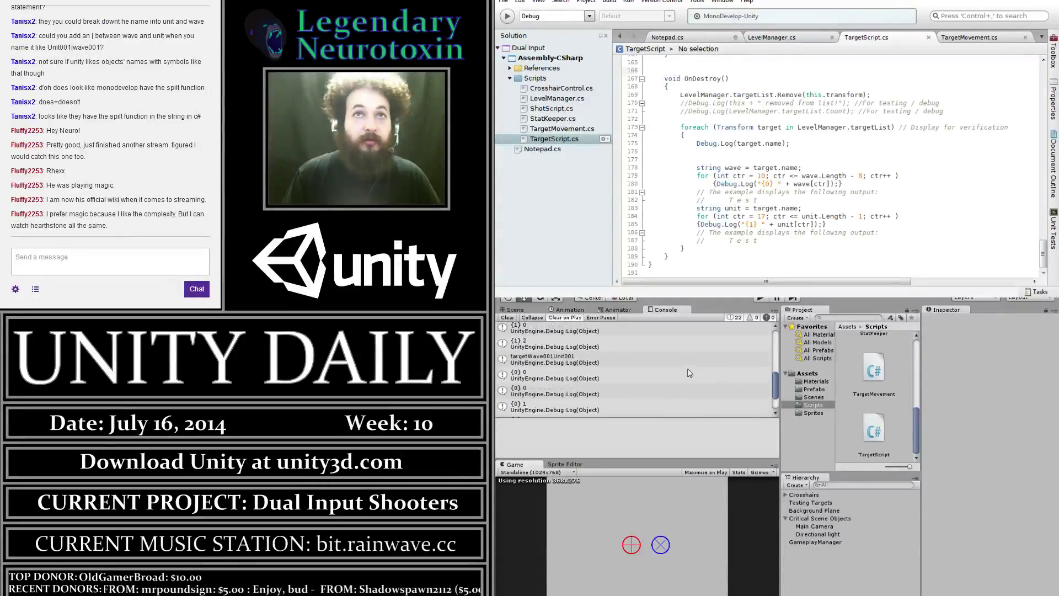
scroll(690, 373, "down", 2)
scroll(690, 374, "up", 2)
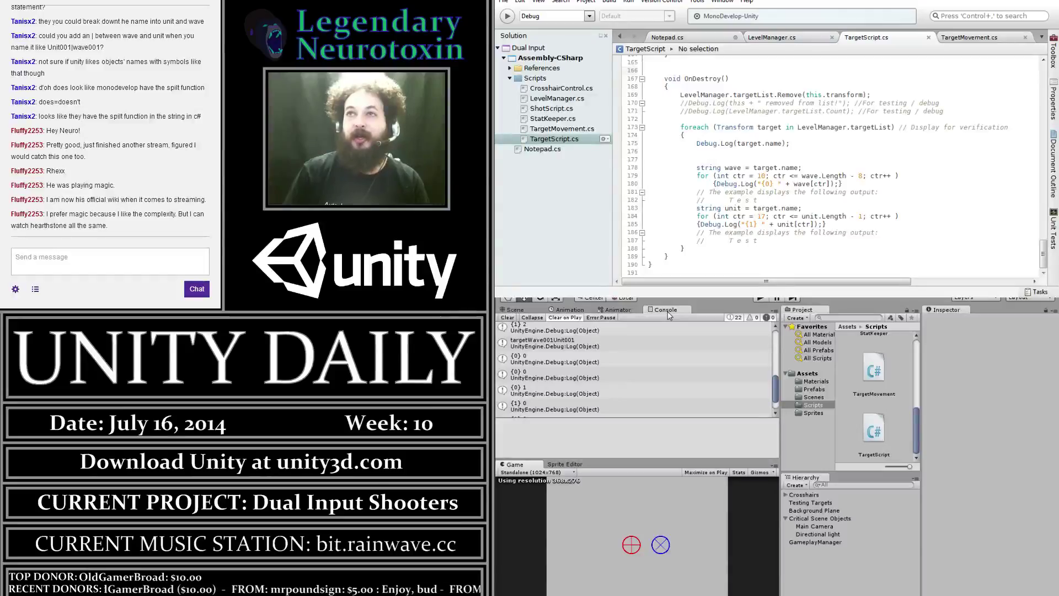
scroll(713, 362, "up", 3)
scroll(713, 362, "up", 2)
scroll(713, 363, "up", 1)
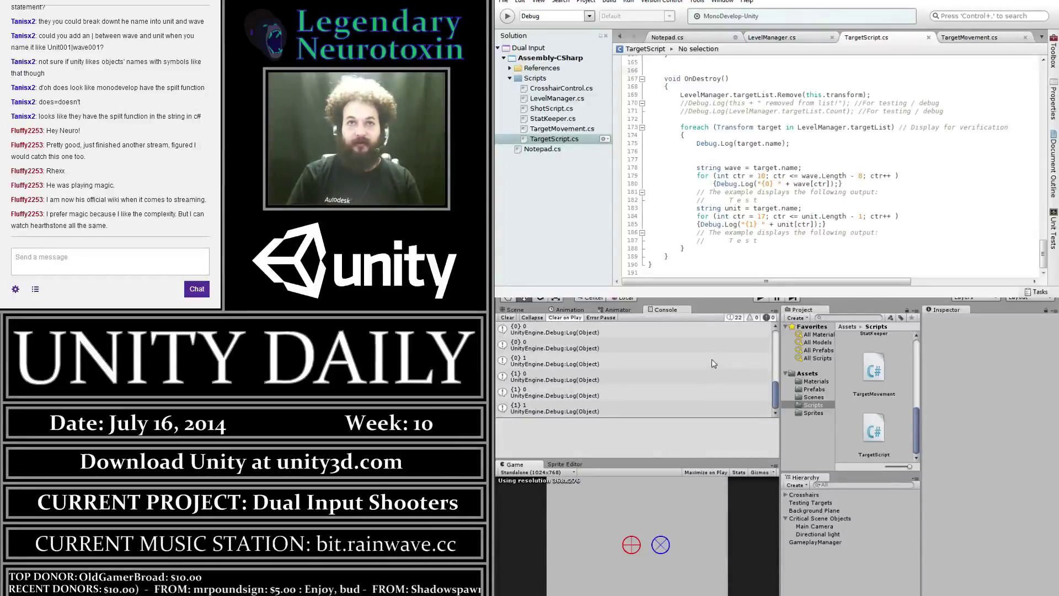
scroll(713, 363, "up", 1)
scroll(713, 363, "up", 1)
scroll(713, 363, "up", 1)
scroll(713, 363, "down", 1)
scroll(713, 363, "down", 1)
scroll(713, 363, "down", 1)
scroll(713, 363, "down", 1)
scroll(713, 363, "up", 1)
scroll(712, 363, "down", 1)
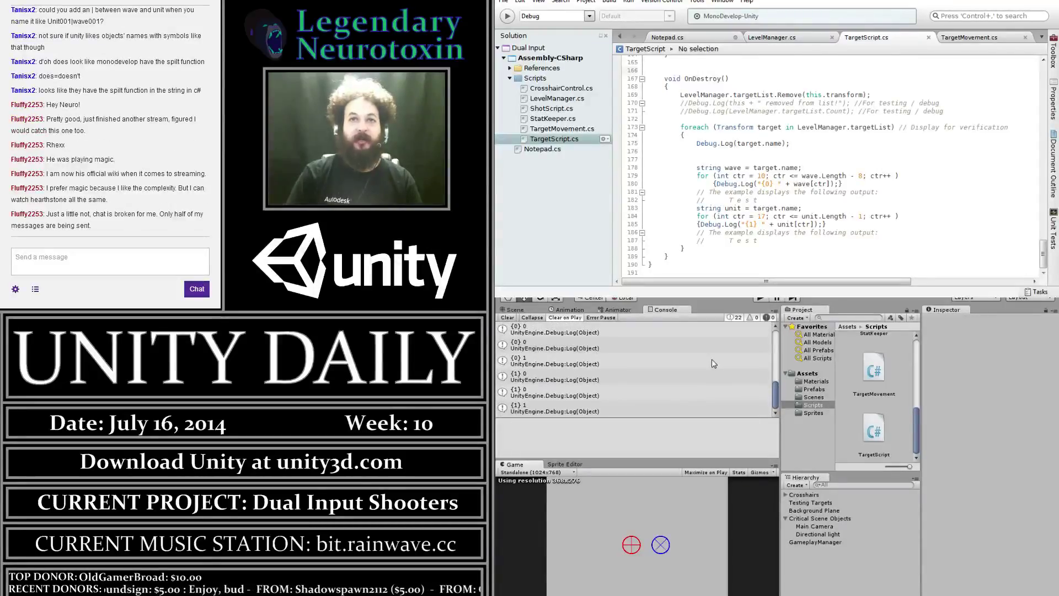
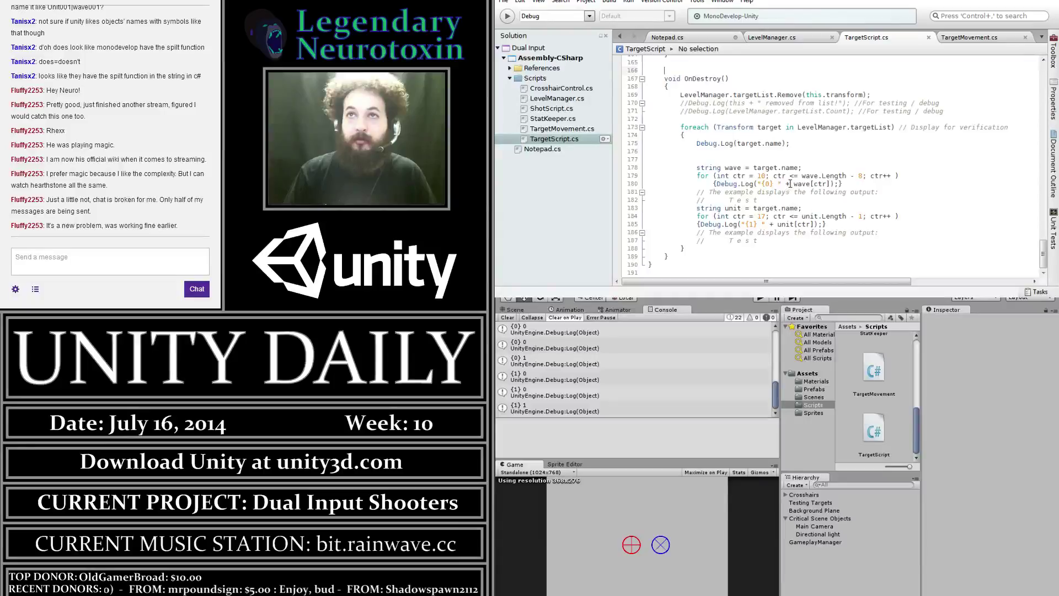
Break line 180 after the wave loop's '{' so its Debug.Log call sits on its own line
left_click_drag(795, 184, 759, 184)
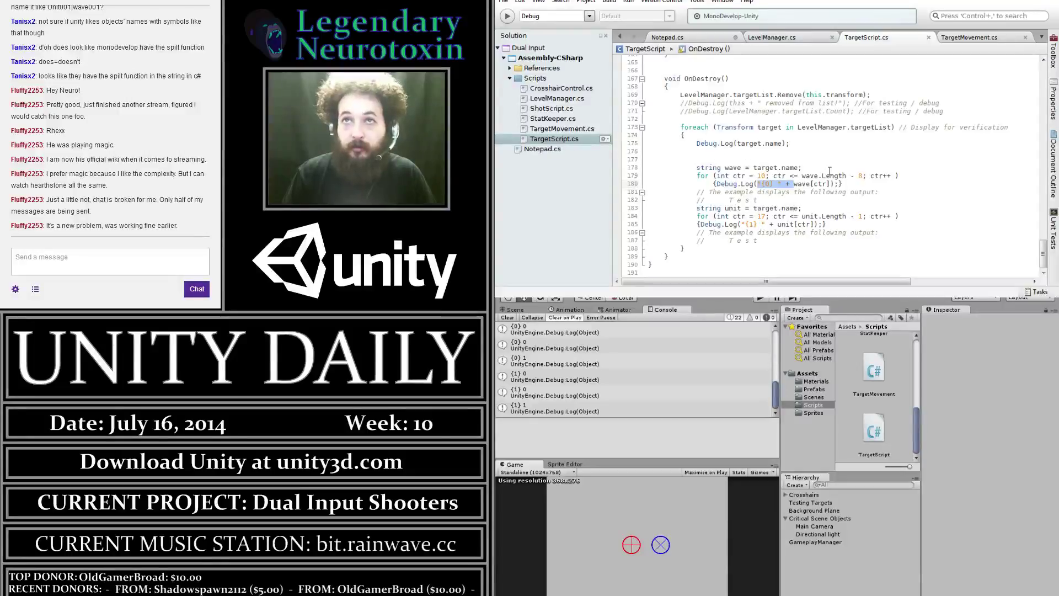
left_click(805, 167)
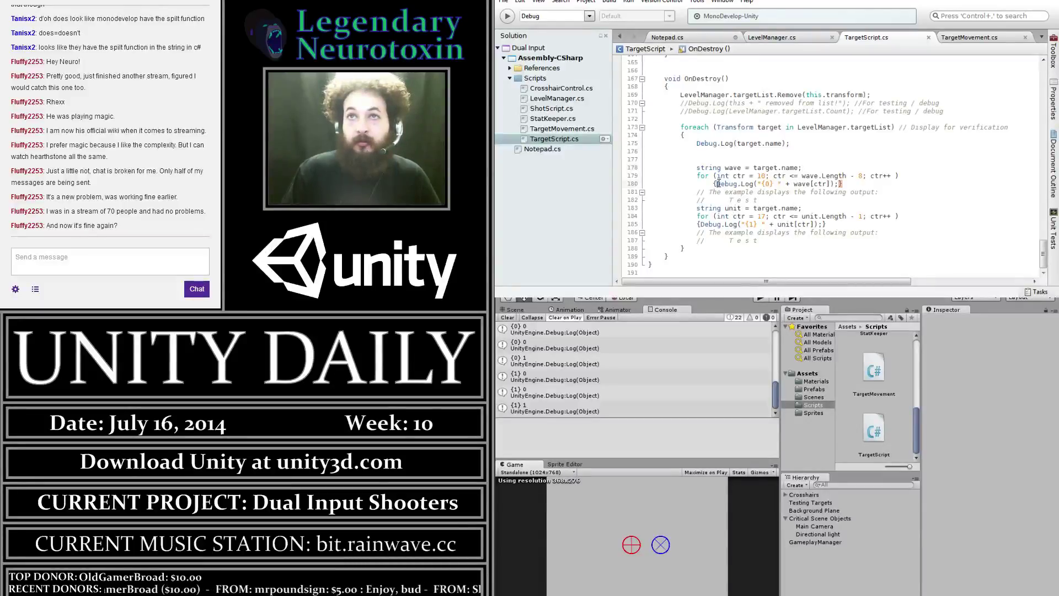
key("Return")
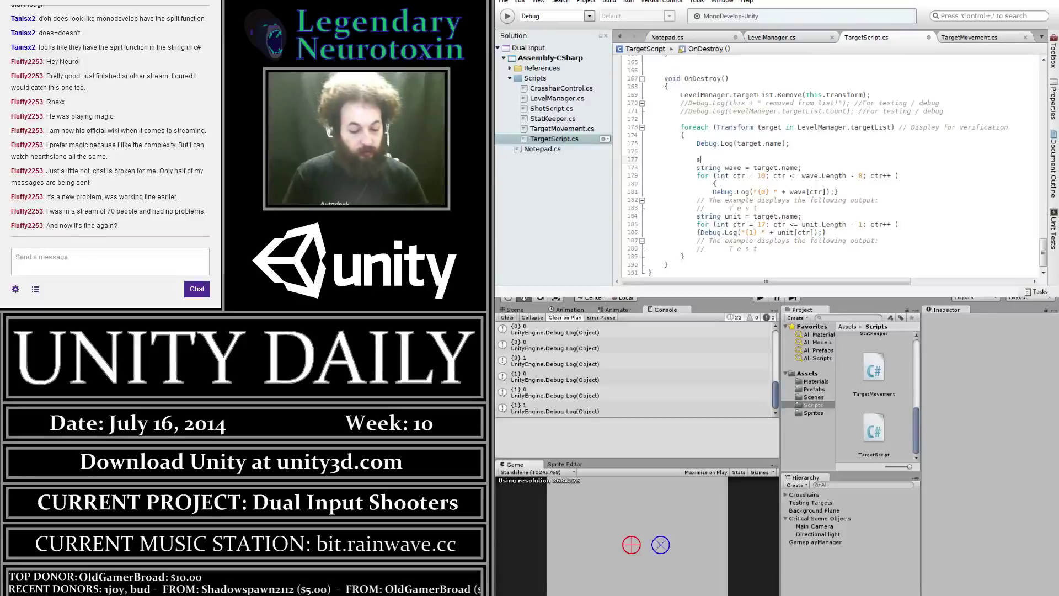
Declare string waveCount and string unitCount variables at the top of OnDestroy
type("string waveCount")
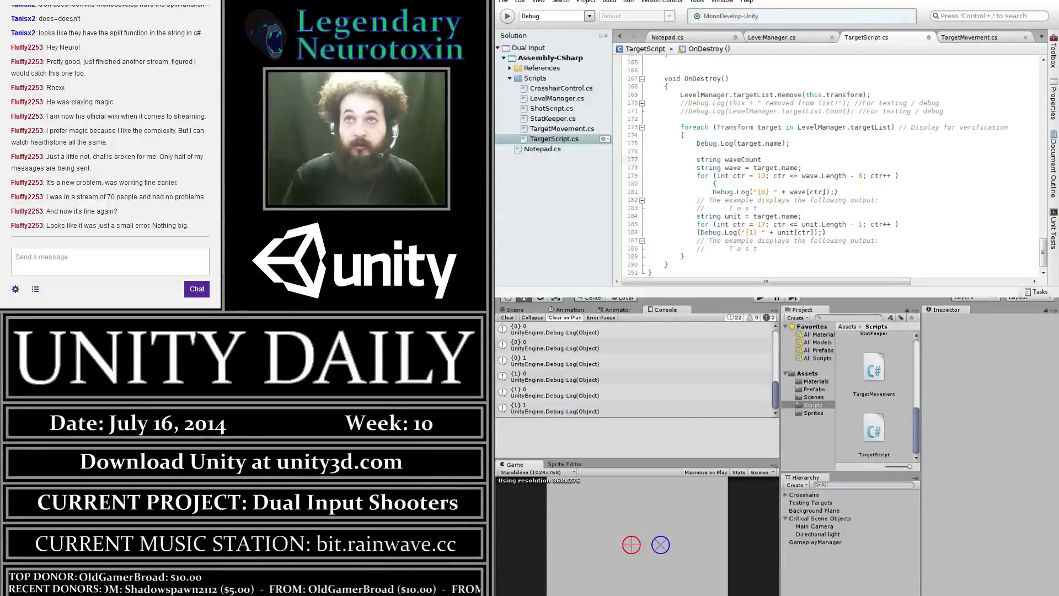
key("Return")
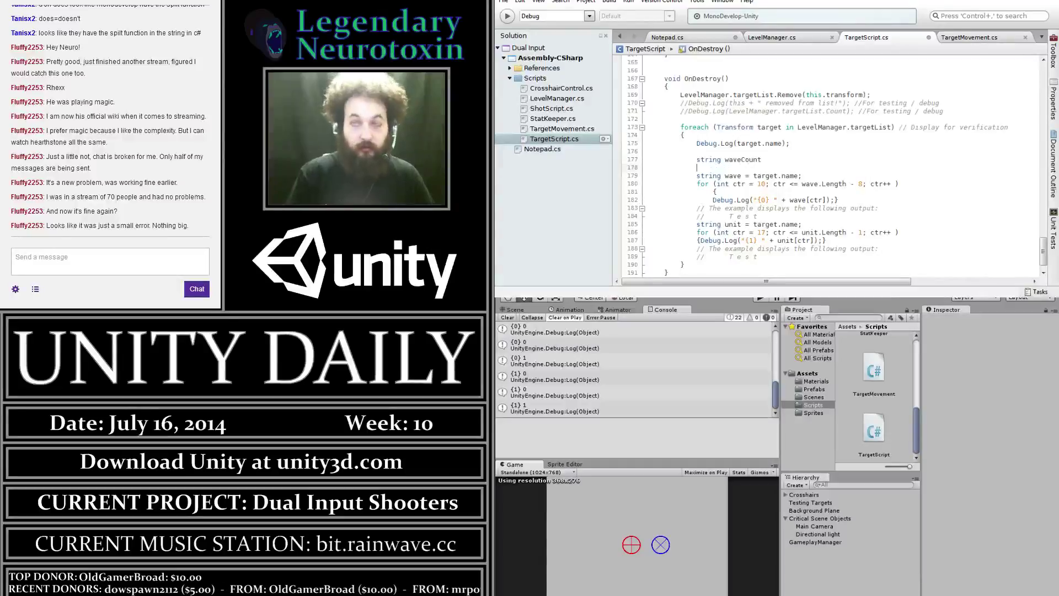
type("unitCount")
key("BackSpace")
key("BackSpace")
key("BackSpace")
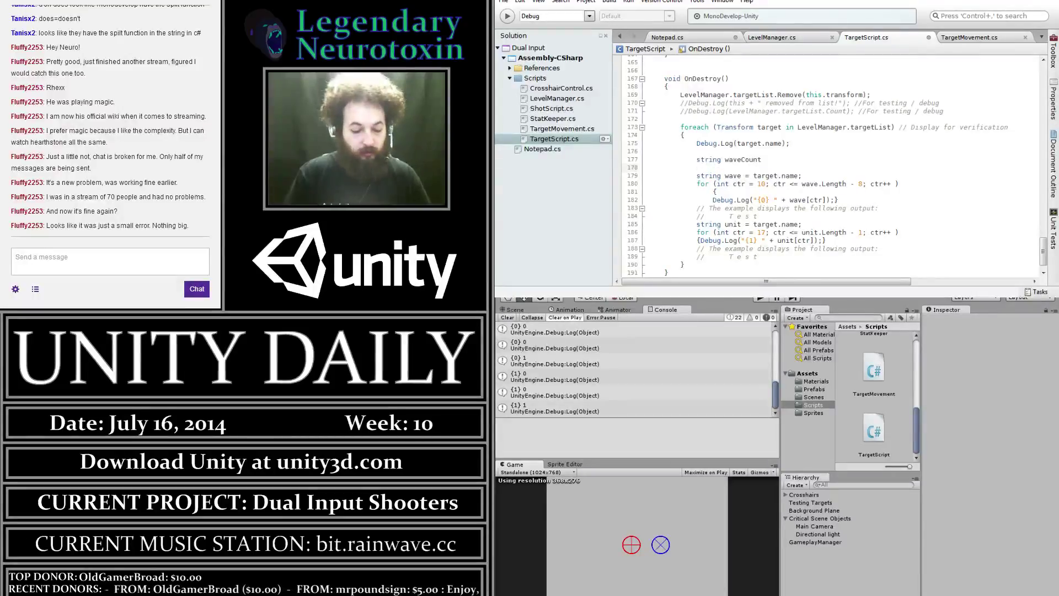
type("in")
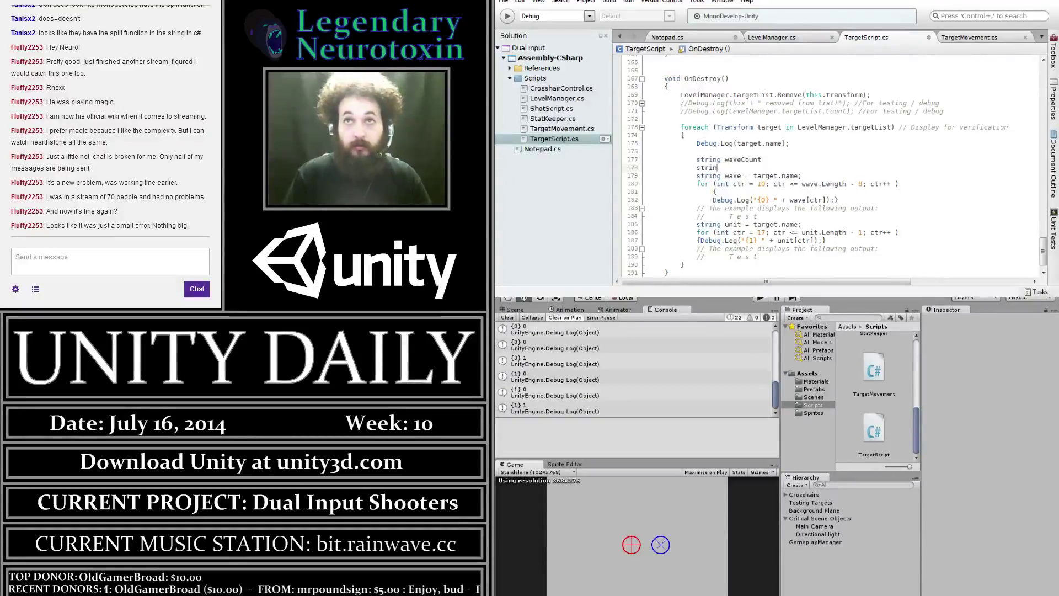
type("gCount = ")
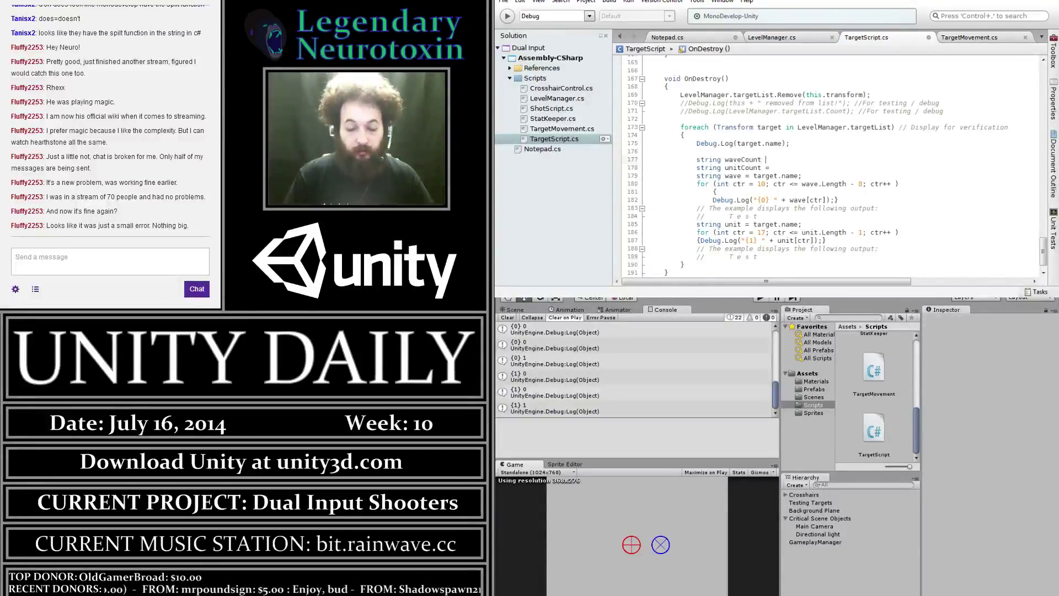
type("=")
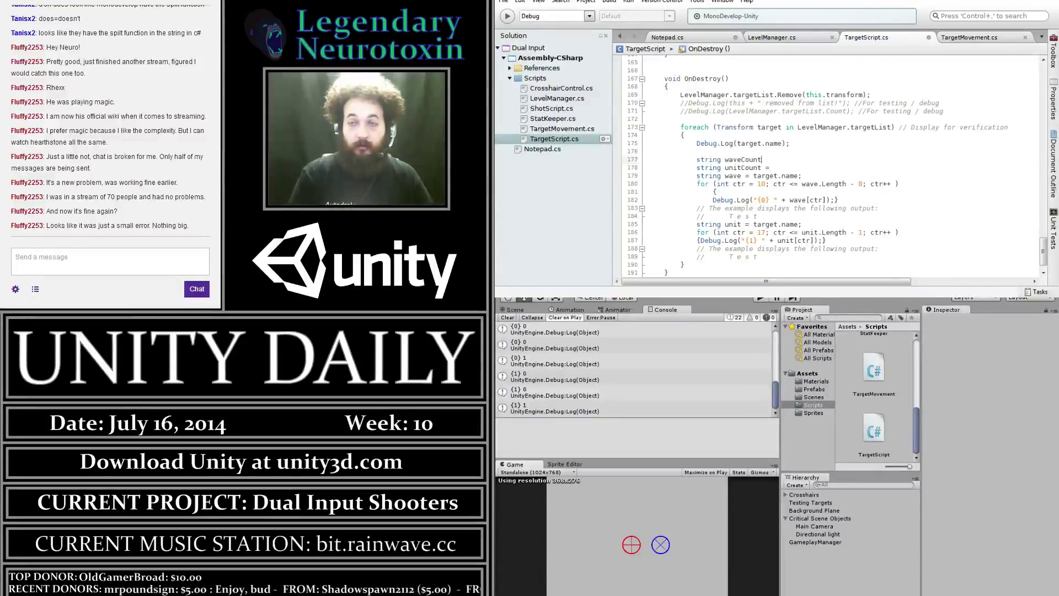
type(";")
key("Down")
type(";")
Start a waveCount statement just after the wave loop's opening brace
left_click(838, 200)
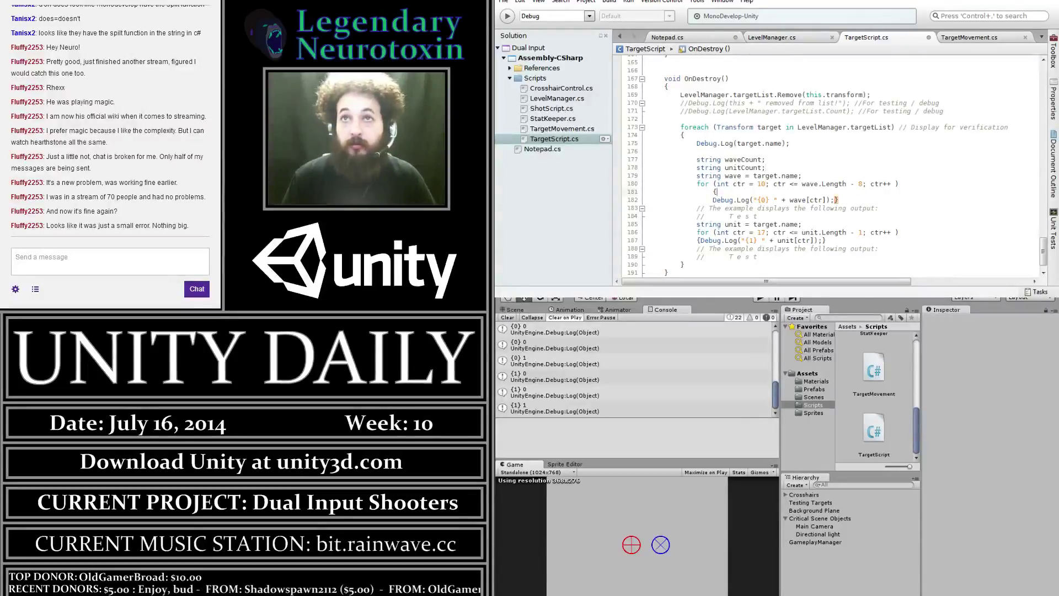
type(" unit")
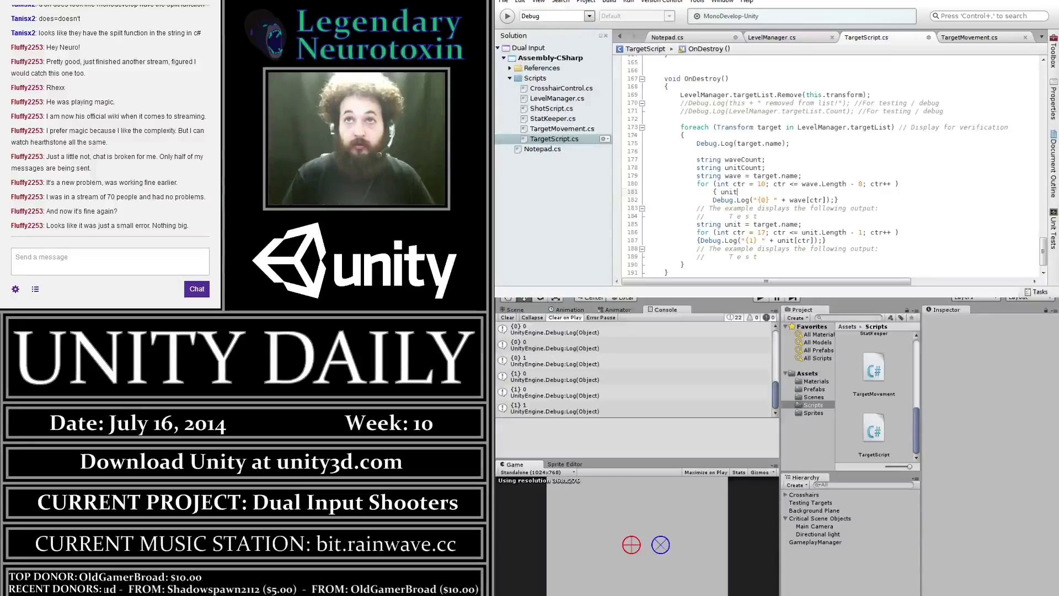
key("BackSpace")
key("BackSpace")
key("BackSpace")
type("waveCount")
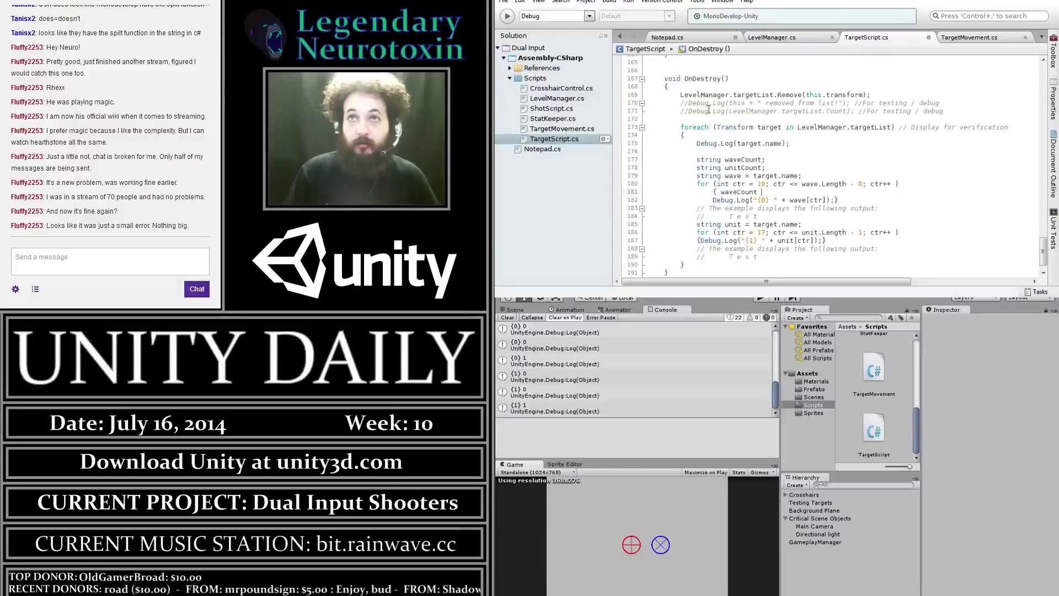
Initialise both waveCount and unitCount declarations to empty strings with = ""
left_click(767, 160)
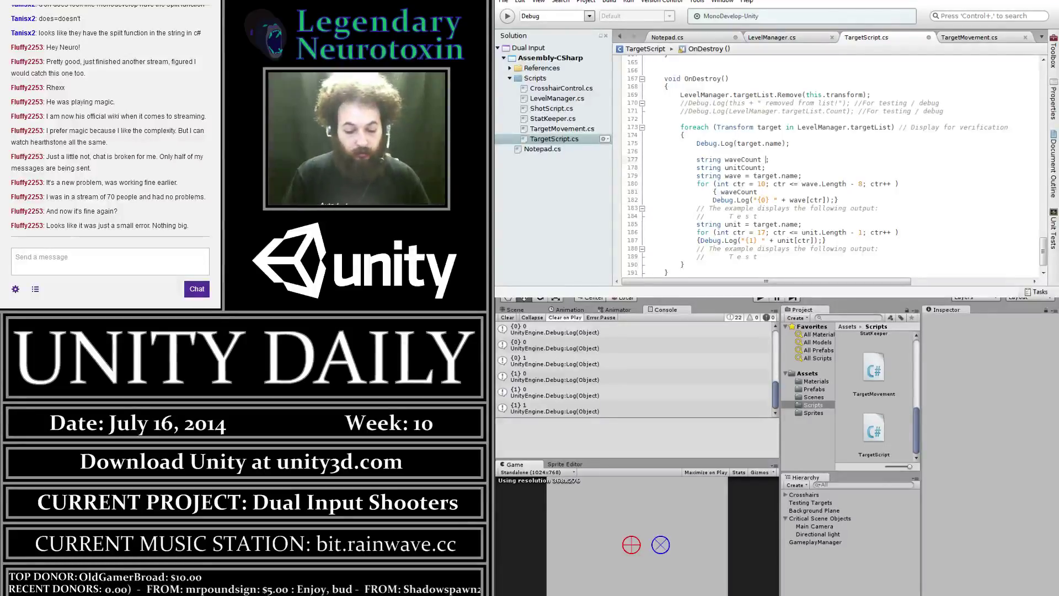
type("= \"\"")
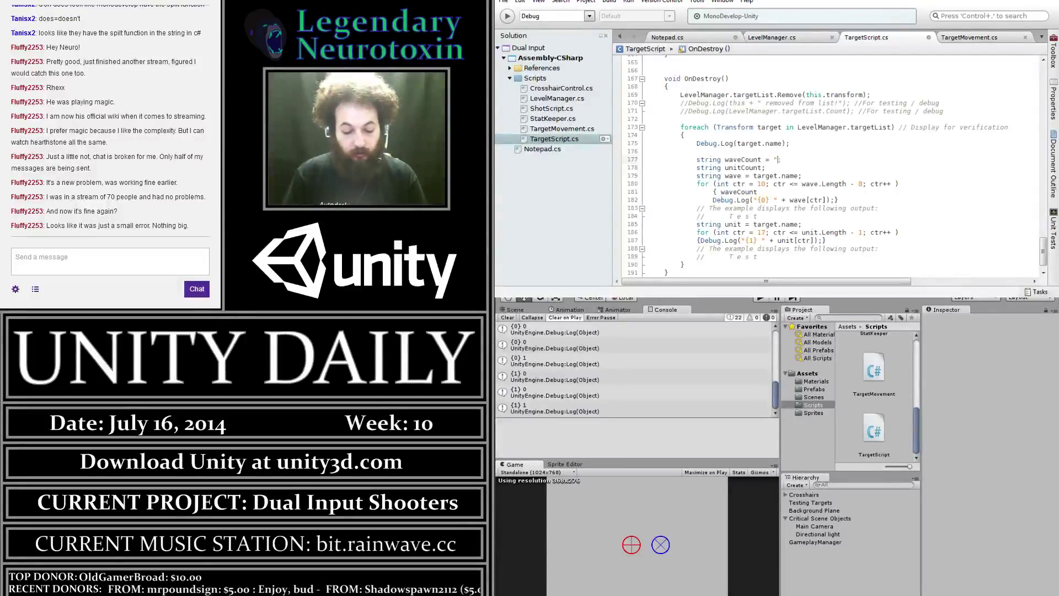
type("\";")
left_click(765, 168)
type("=")
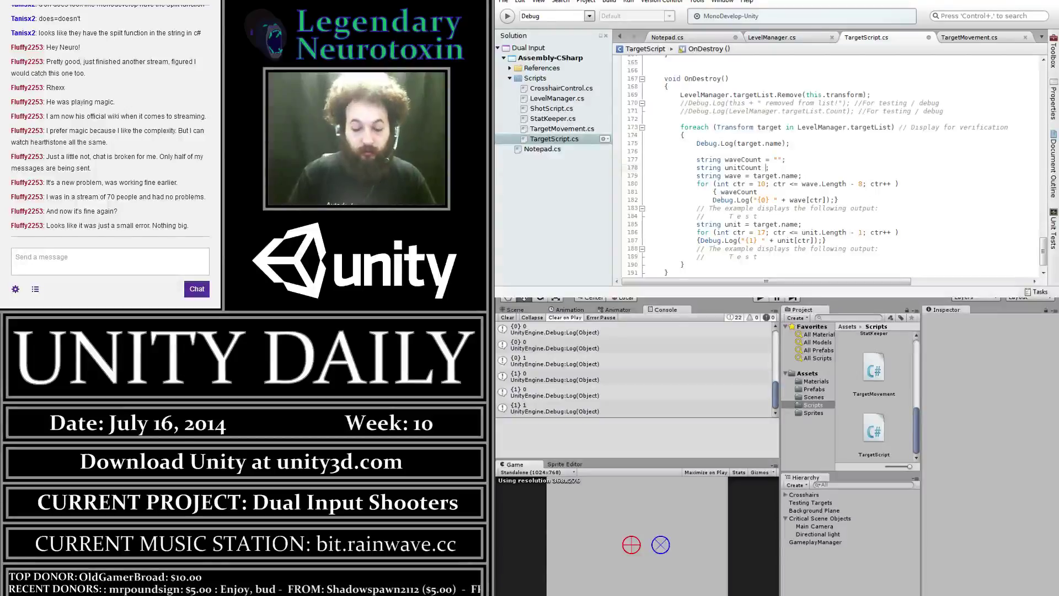
type(" \"\"")
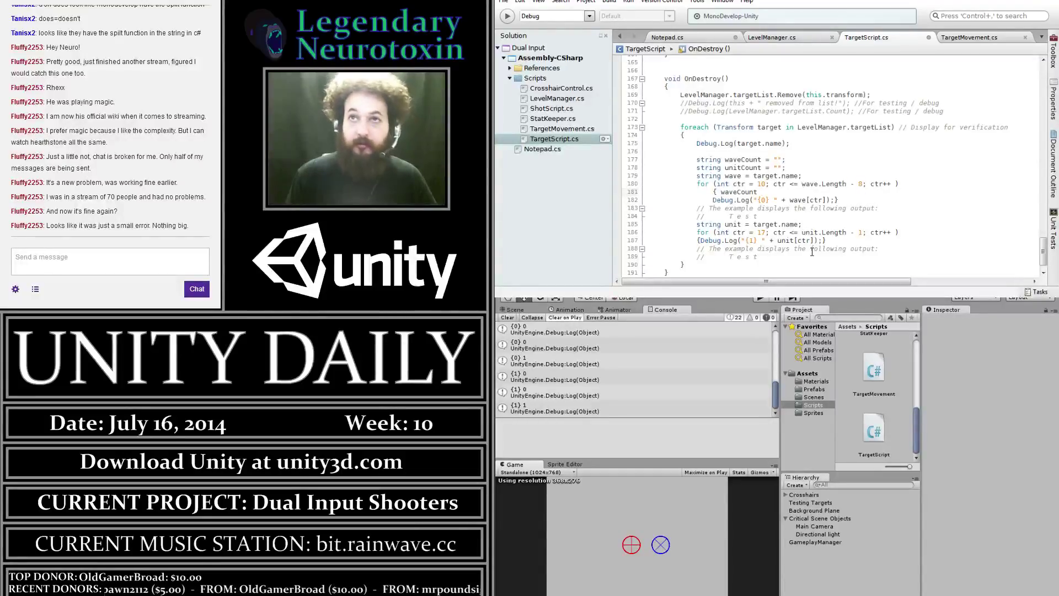
Make line 181 append the pasted wave[ctr] to waveCount and save TargetScript.cs
type("+")
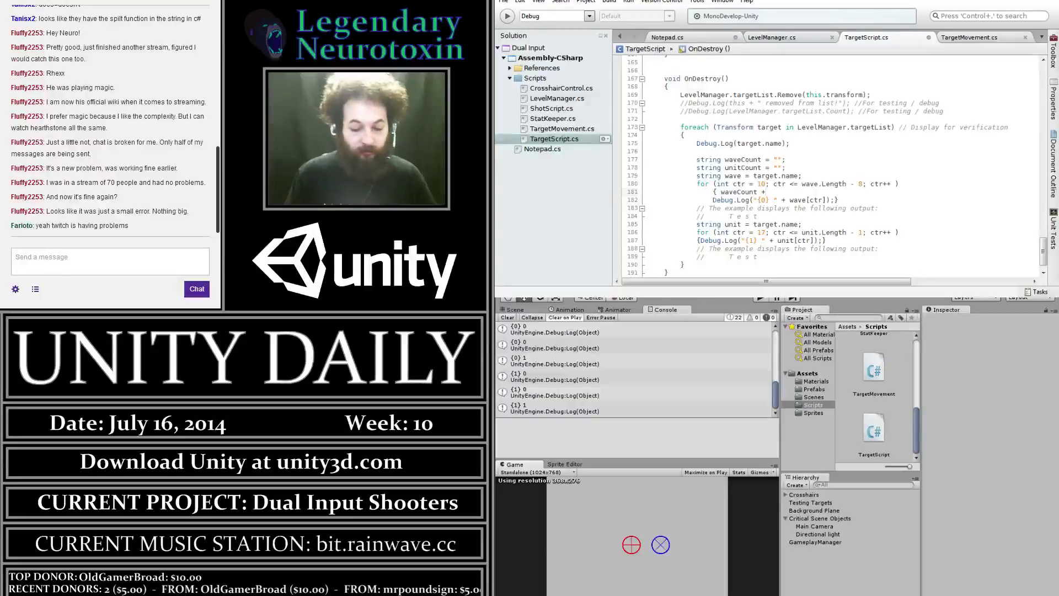
type("=")
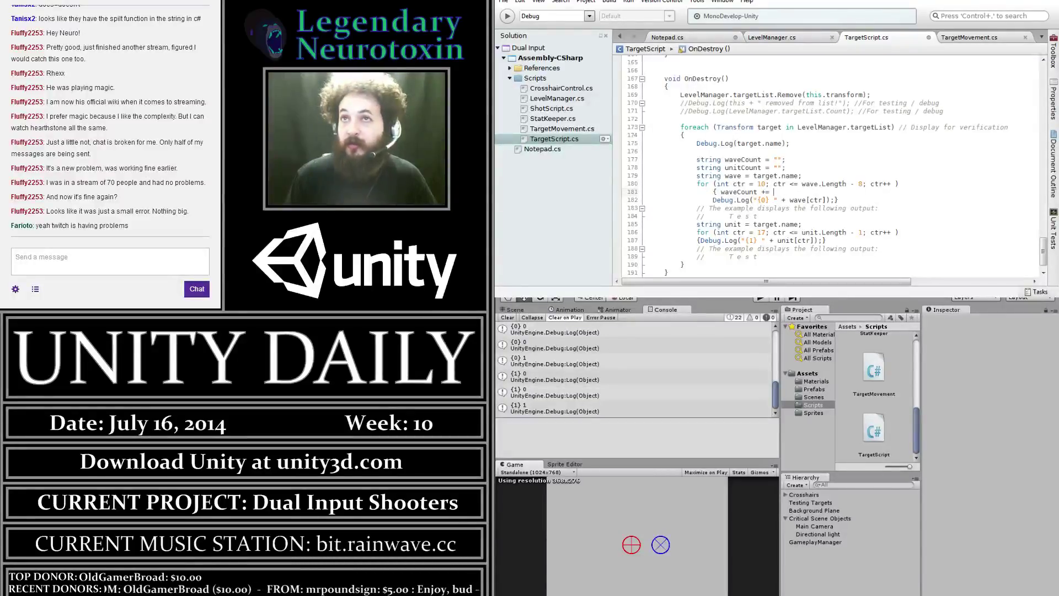
type("\"\"")
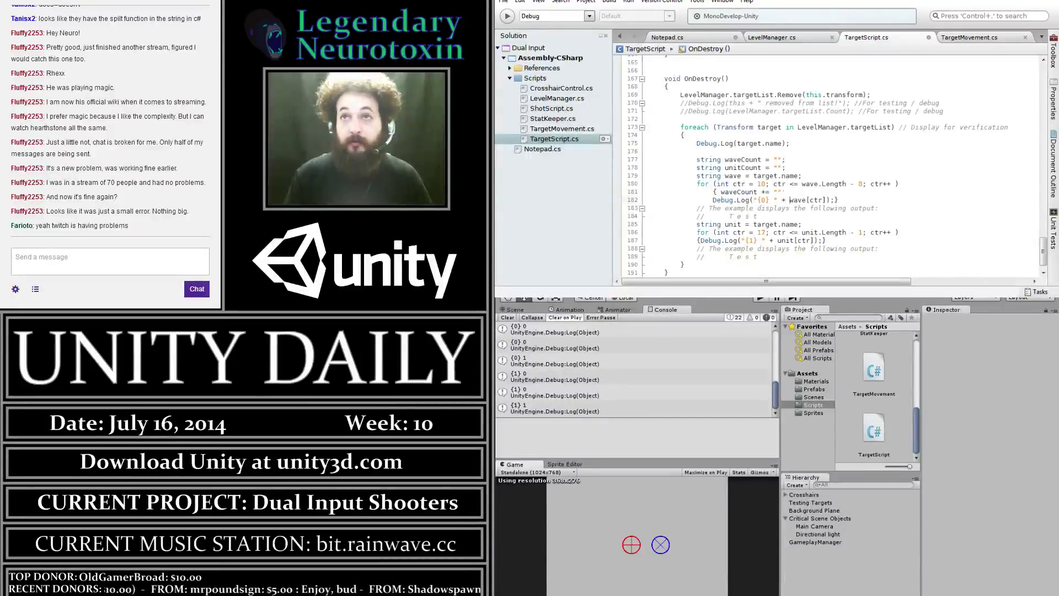
type(" ,")
left_click_drag(790, 200, 820, 200)
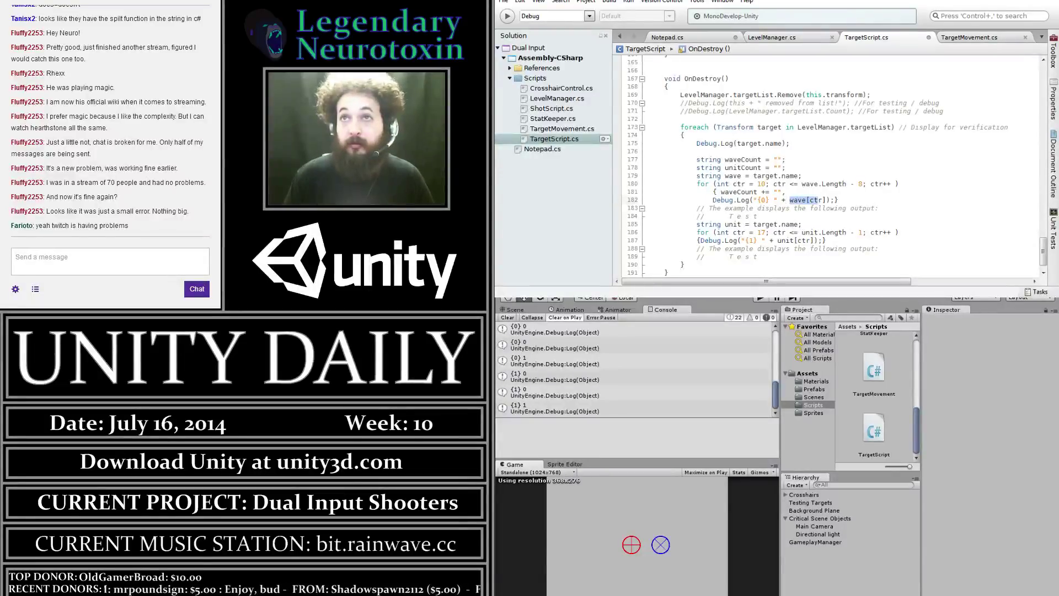
left_click(786, 192)
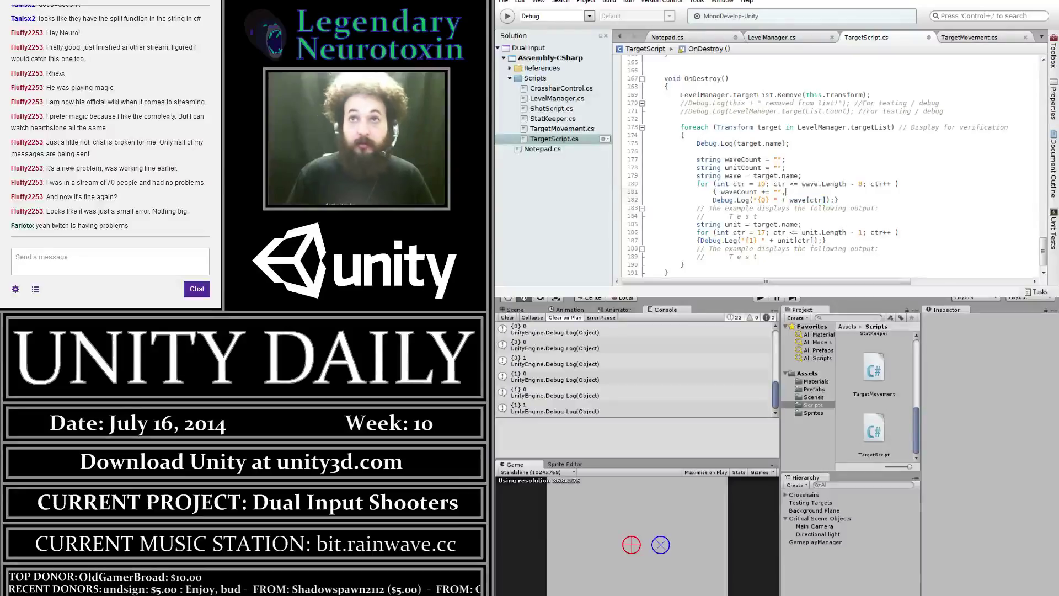
type("wave[ctr]")
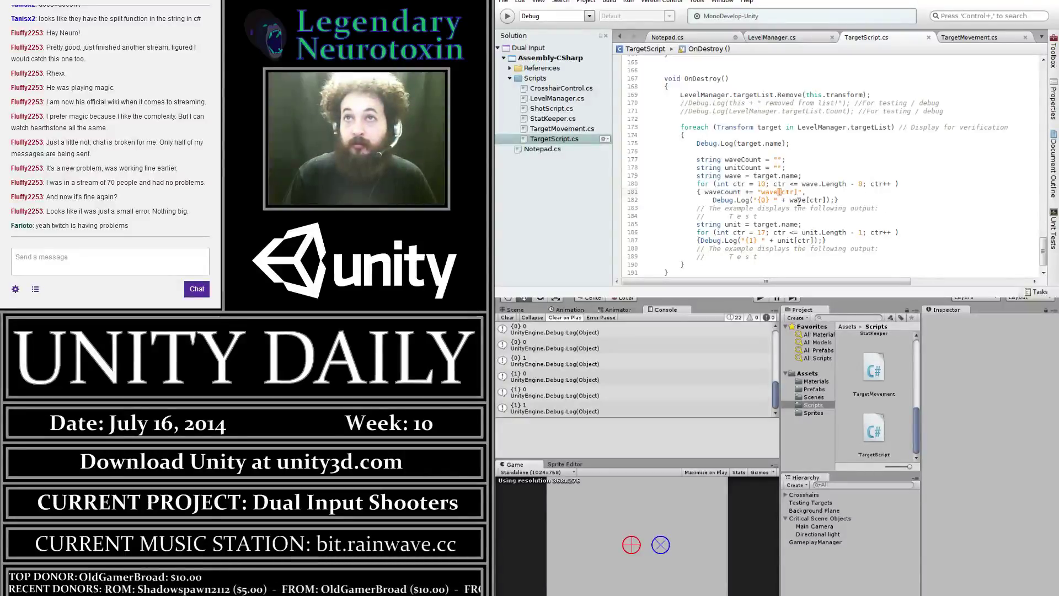
key("ctrl+z")
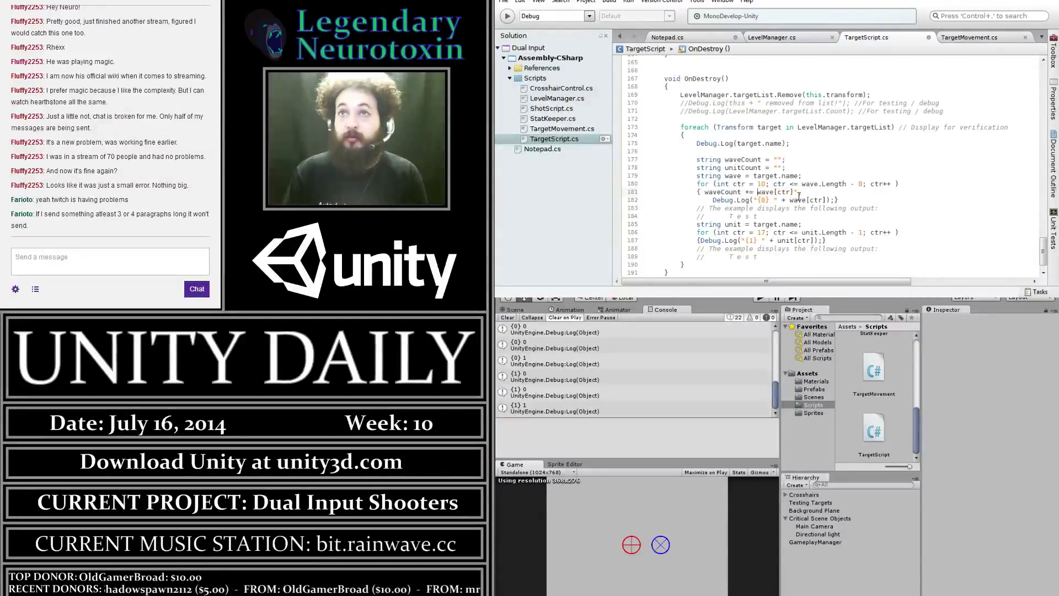
key("ctrl+s")
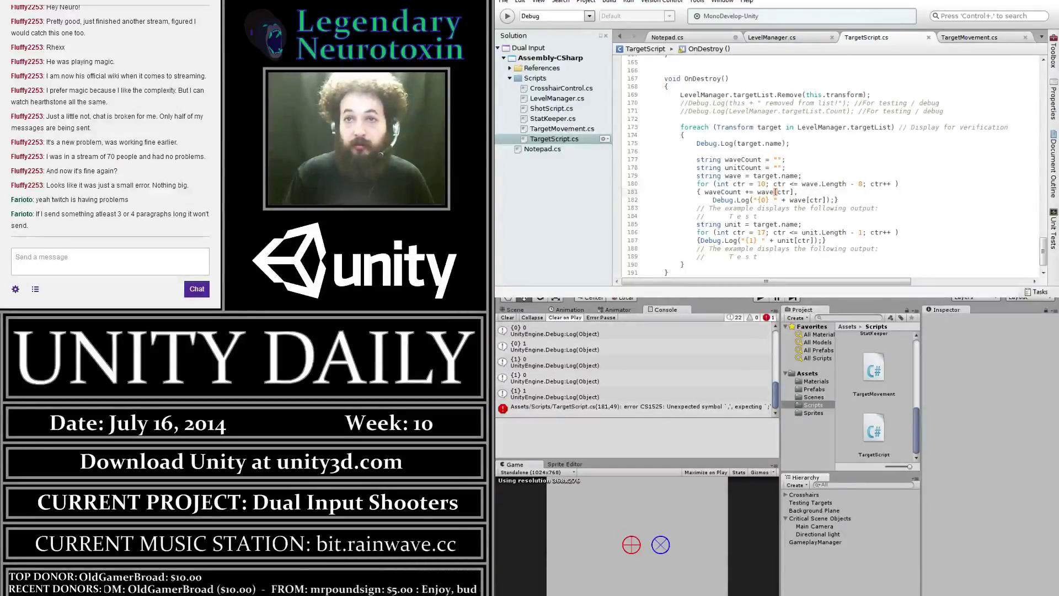
Rewrite line 181 as waveCount = waveCount + wave[ctr]; to clear CS1525, then save
left_click(641, 407)
scroll(648, 175, "down", 1)
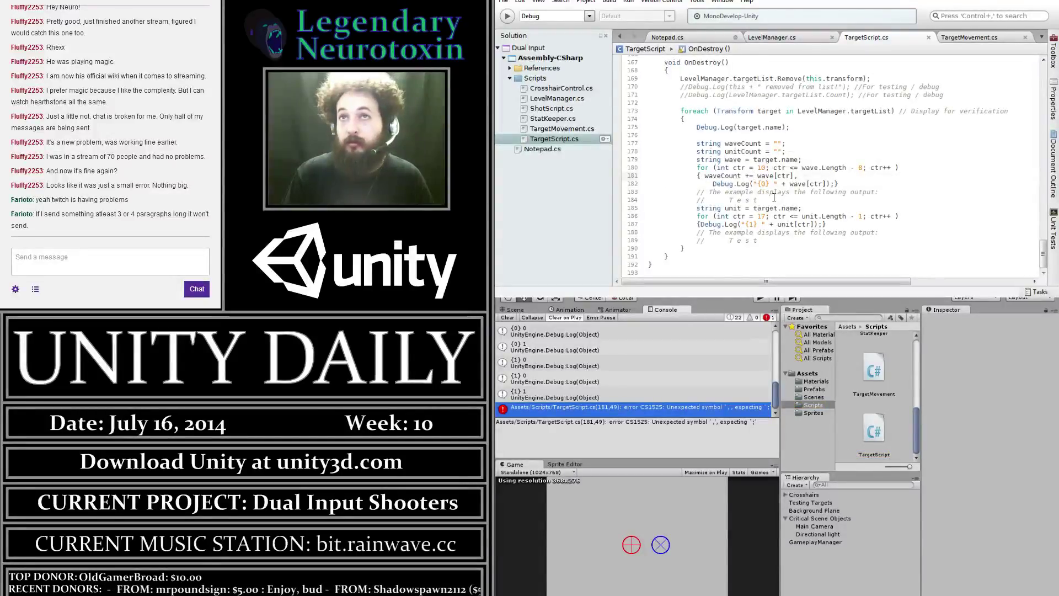
key("BackSpace")
type(";")
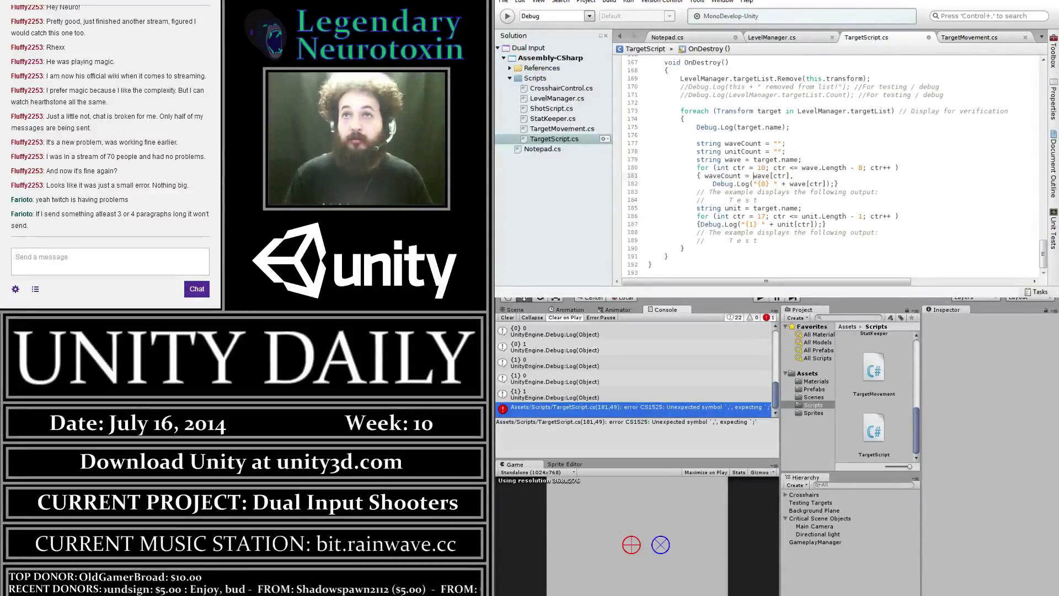
type("wa")
type("Count + wave")
left_click(807, 175)
left_click(819, 176)
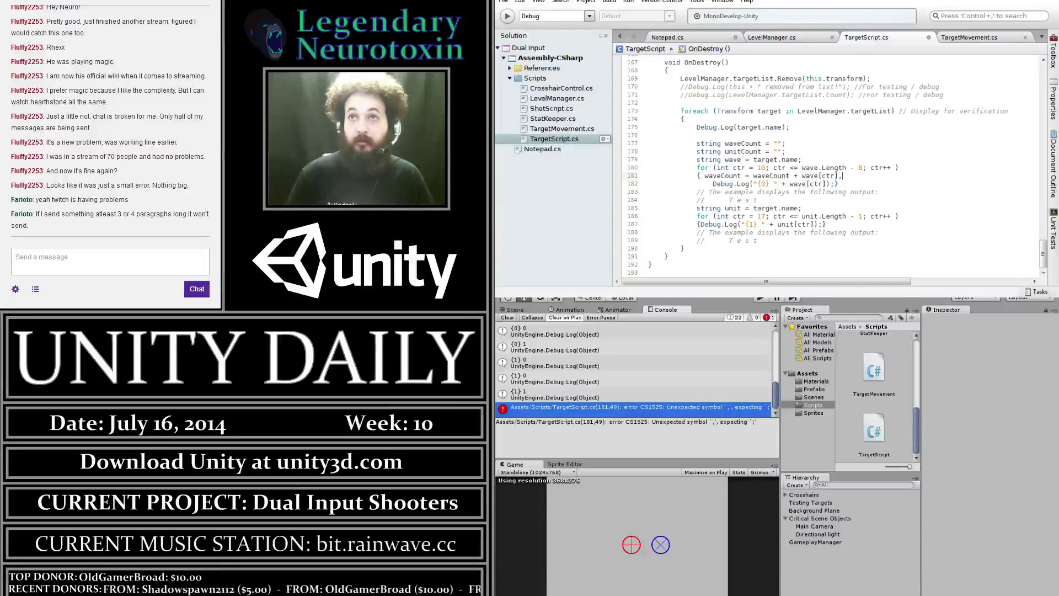
key("BackSpace")
type(";")
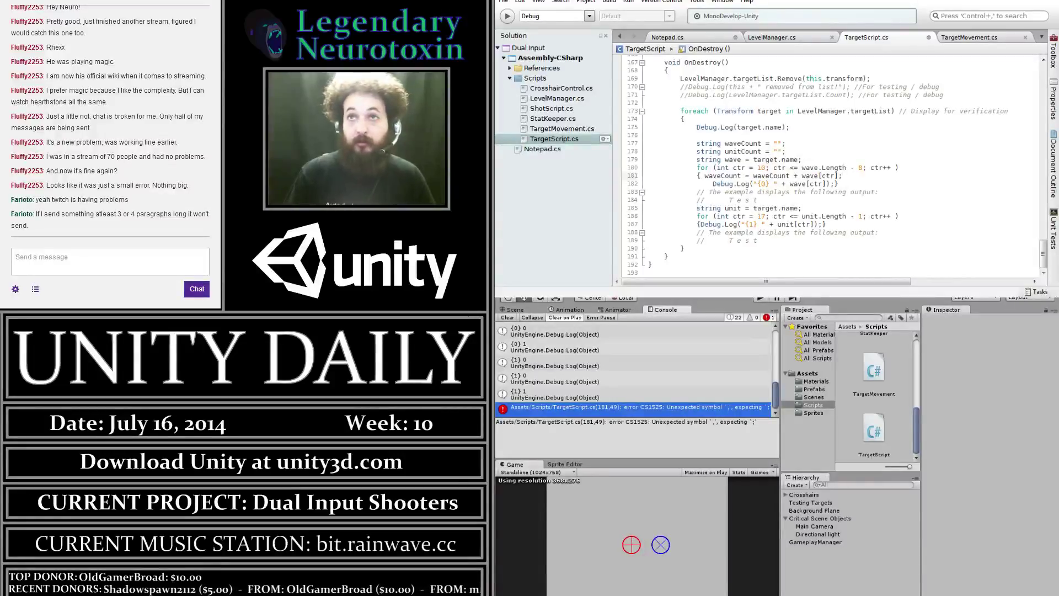
key("ctrl+s")
left_click(749, 588)
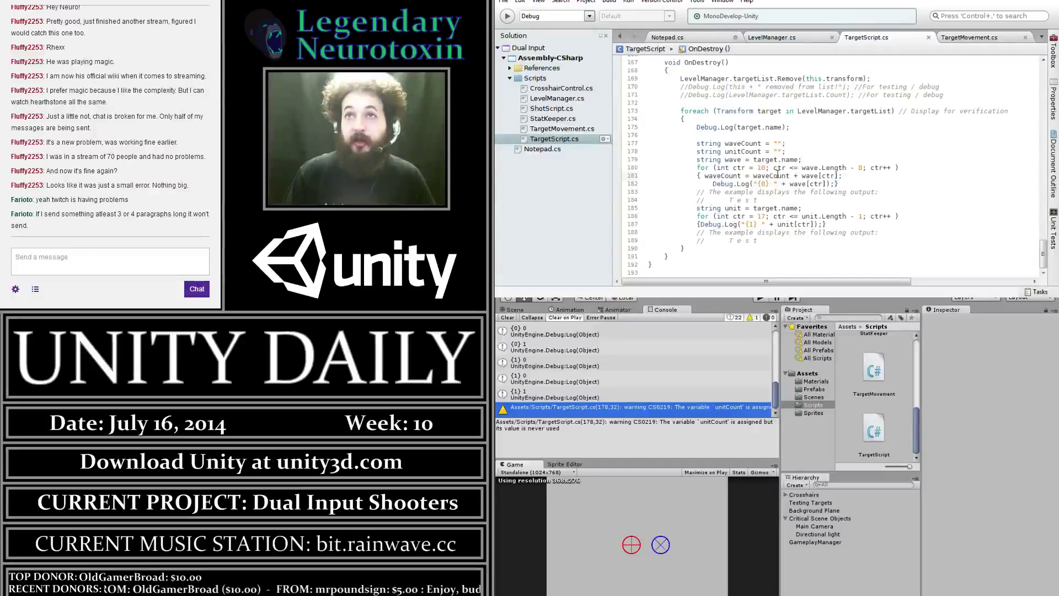
left_click_drag(798, 175, 746, 176)
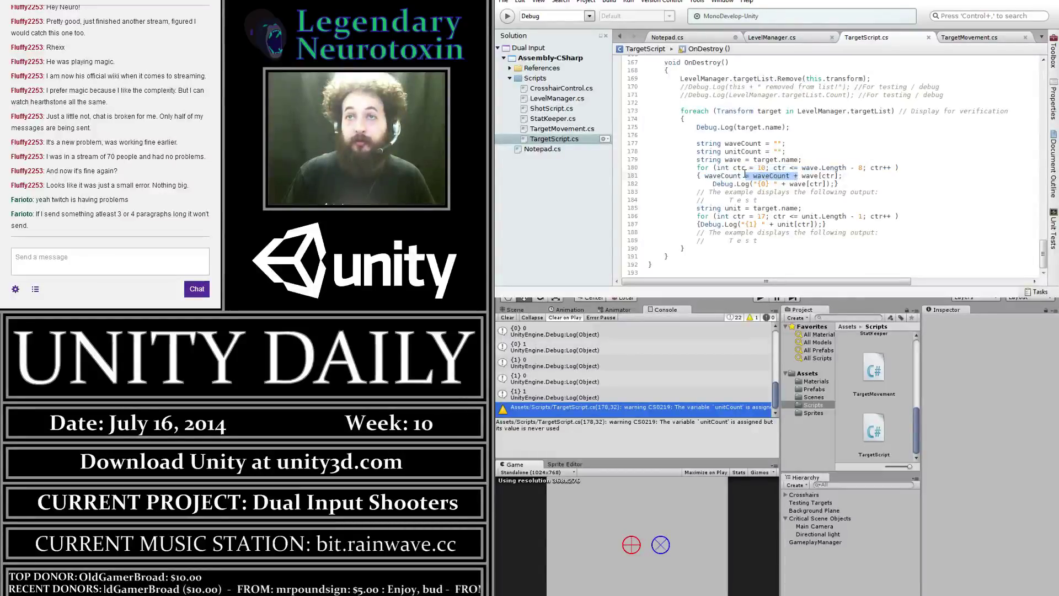
type("+=")
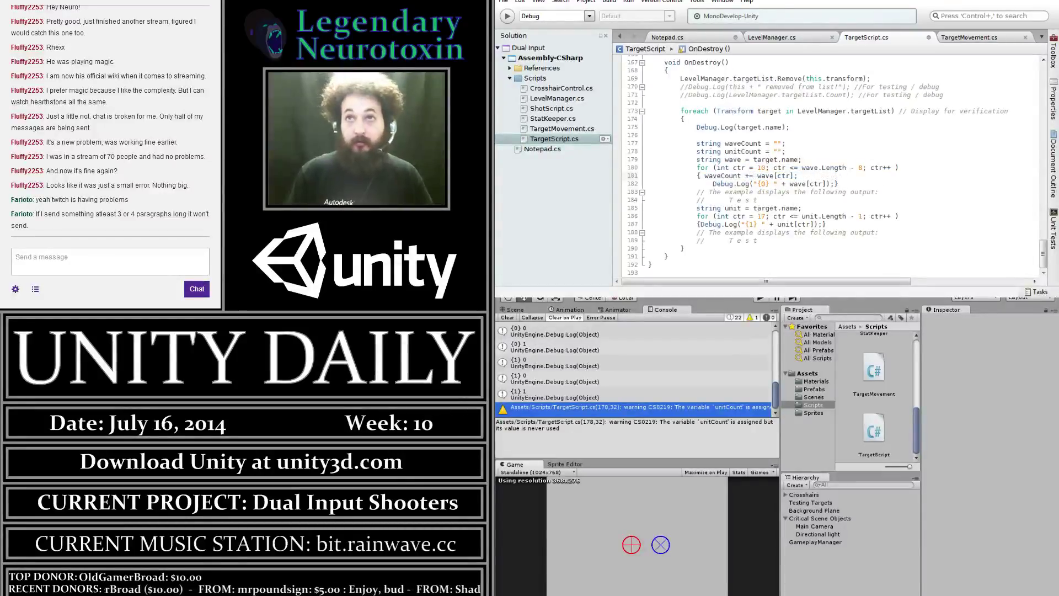
key("ctrl+s")
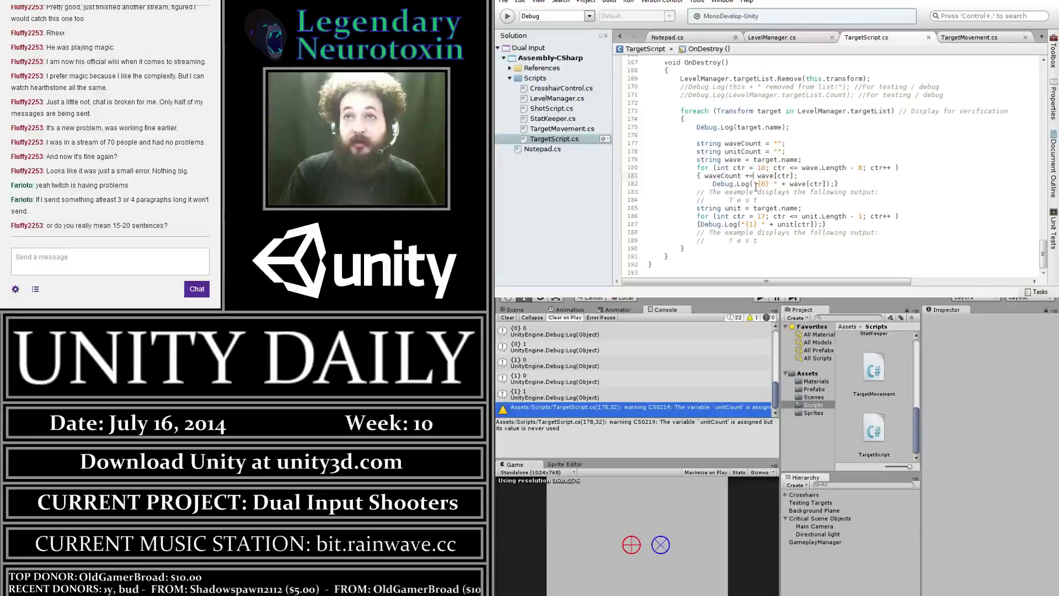
left_click_drag(753, 184, 831, 185)
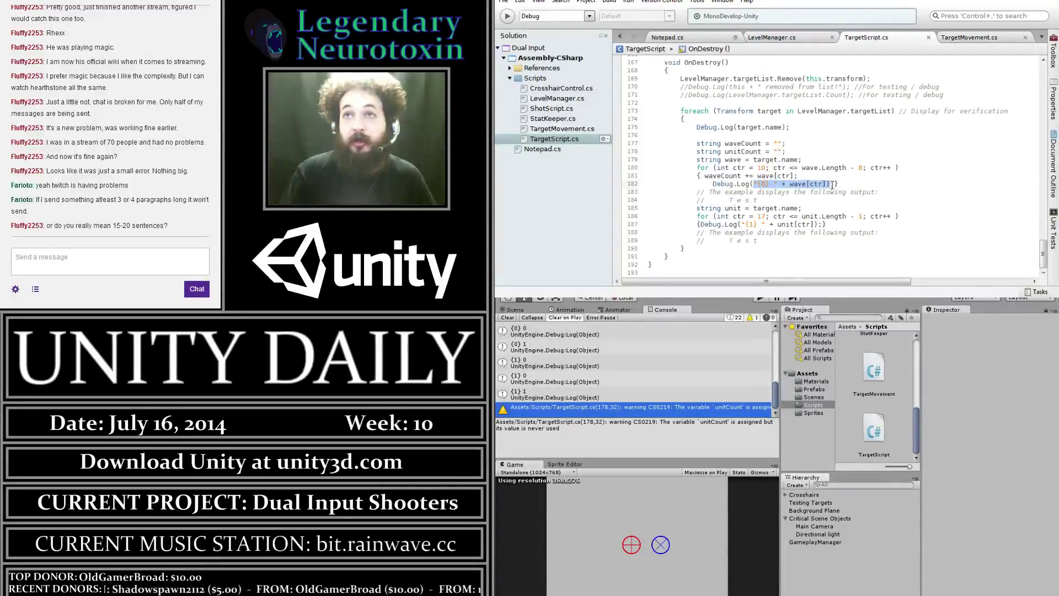
key("BackSpace")
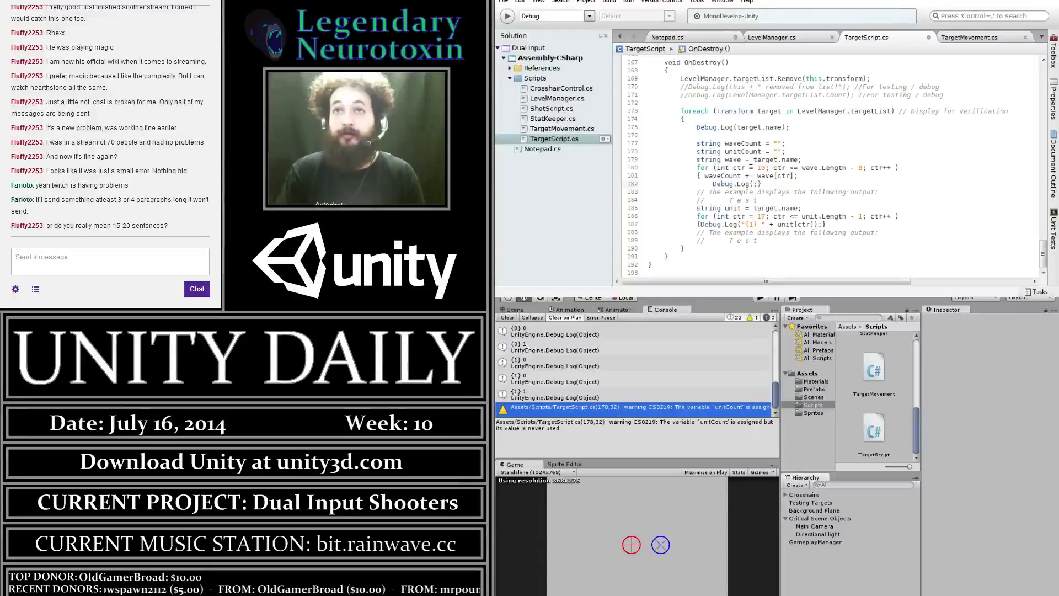
left_click_drag(741, 177, 705, 176)
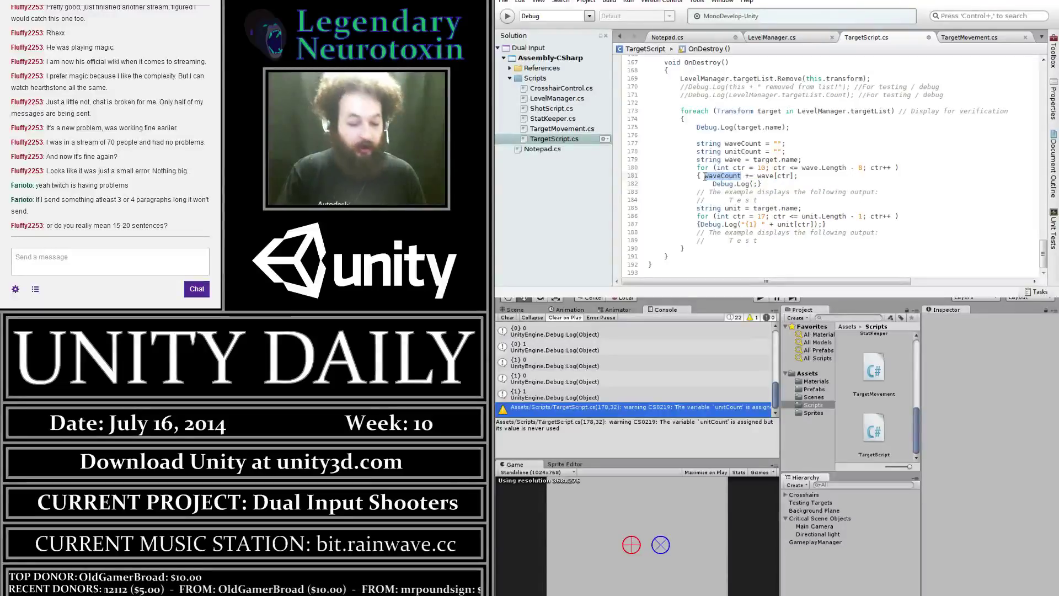
left_click(753, 184)
type("waveCount")
left_click(730, 406)
double_click(729, 407)
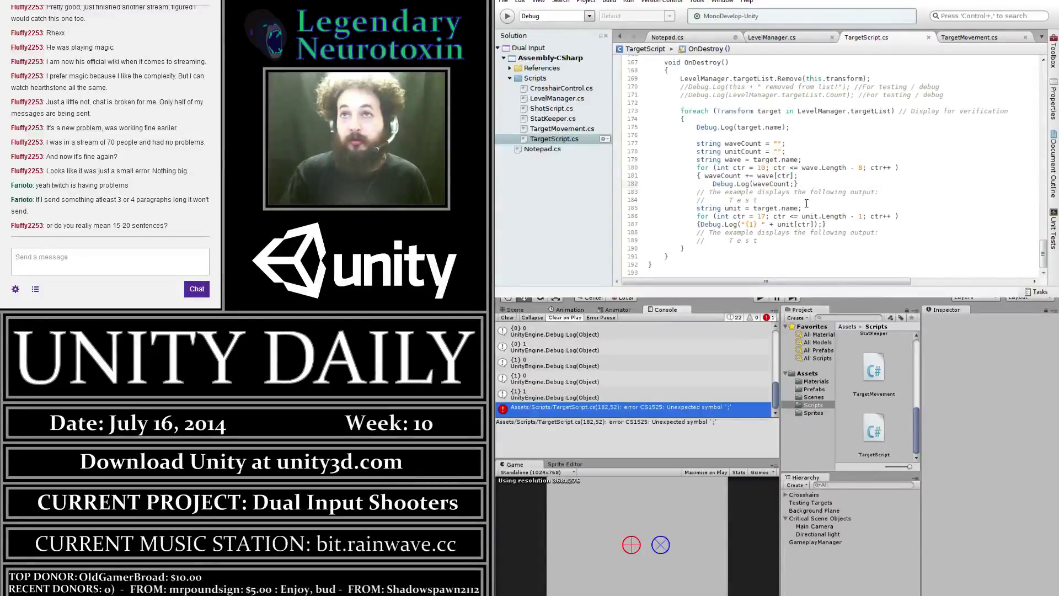
key("BackSpace")
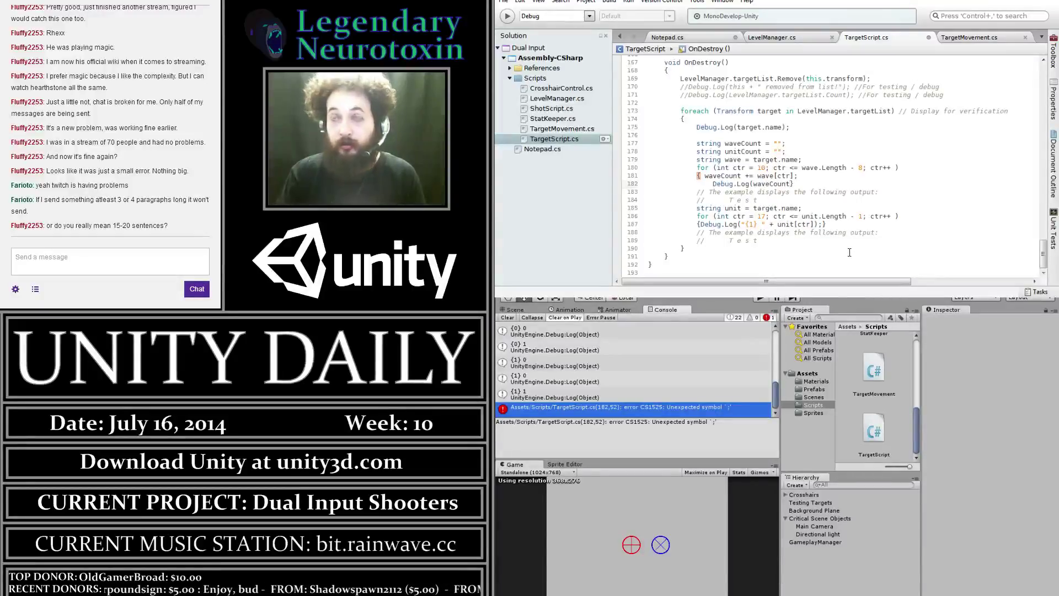
type(")")
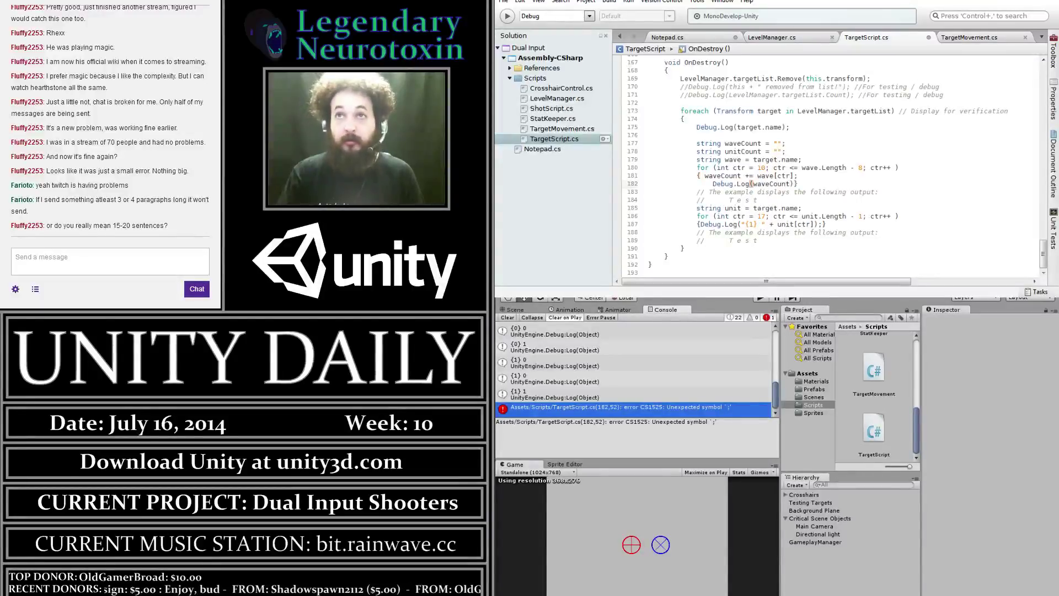
type(";")
key("ctrl+s")
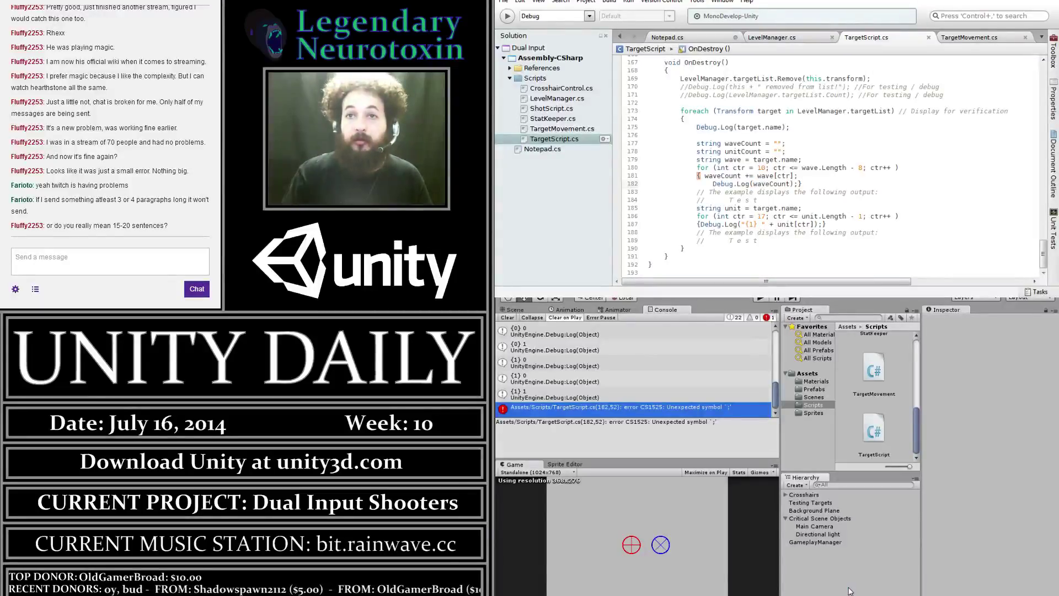
left_click(758, 298)
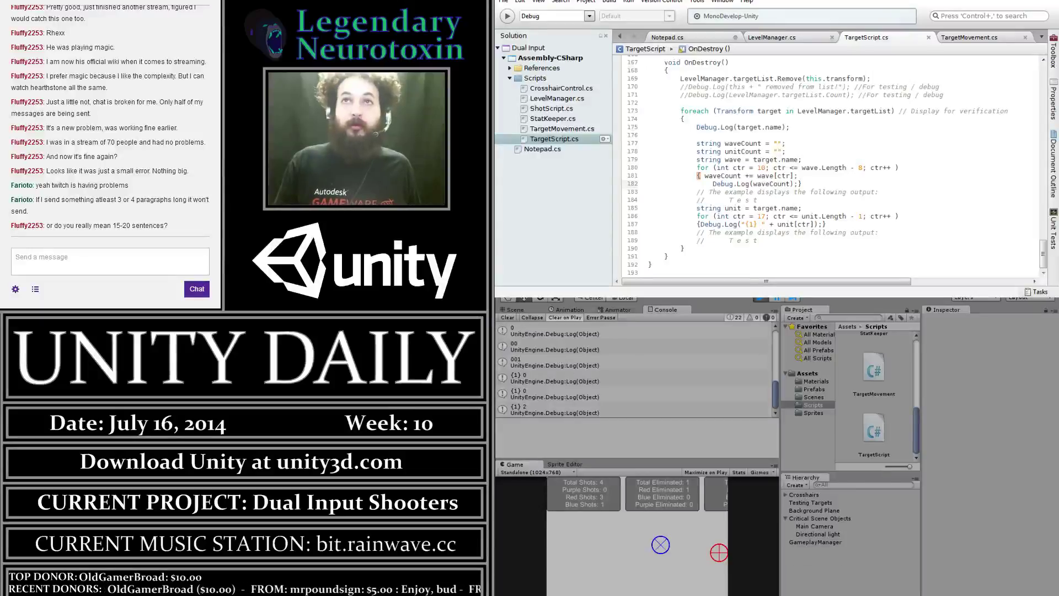
left_click(764, 299)
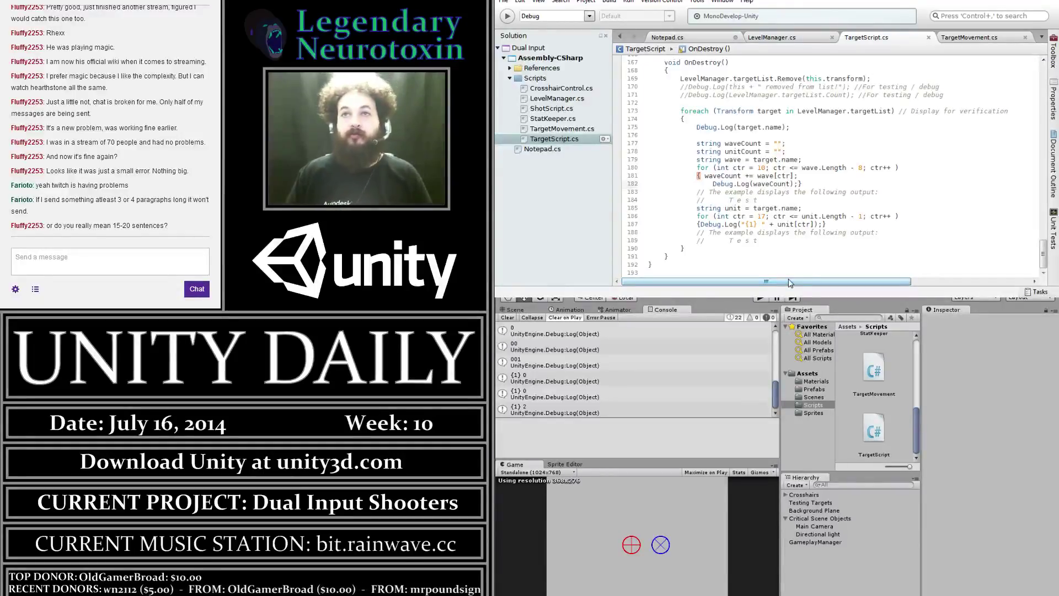
key("Down")
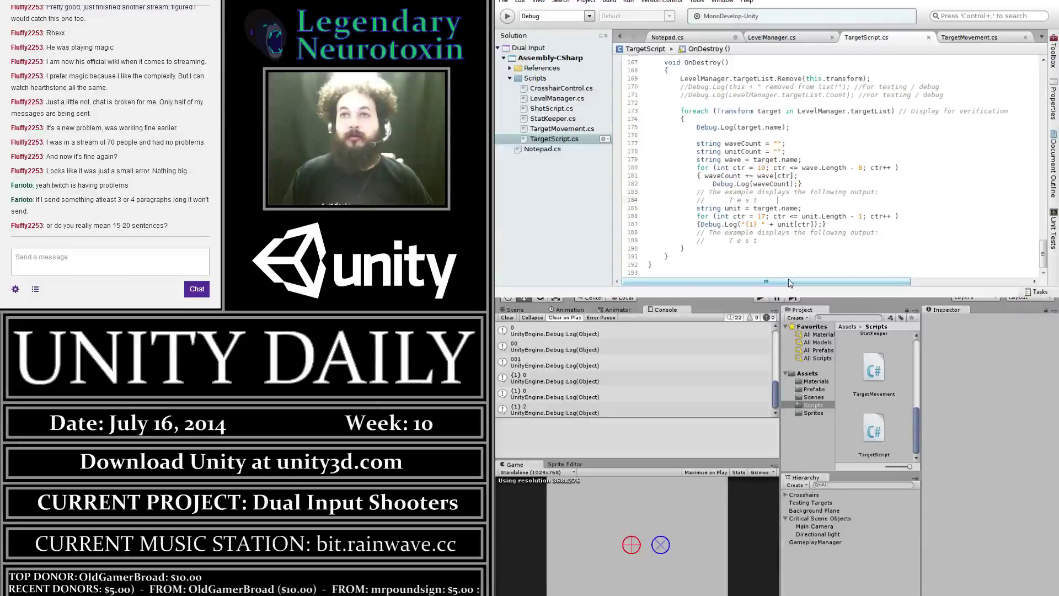
key("shift+Up")
key("shift+Up")
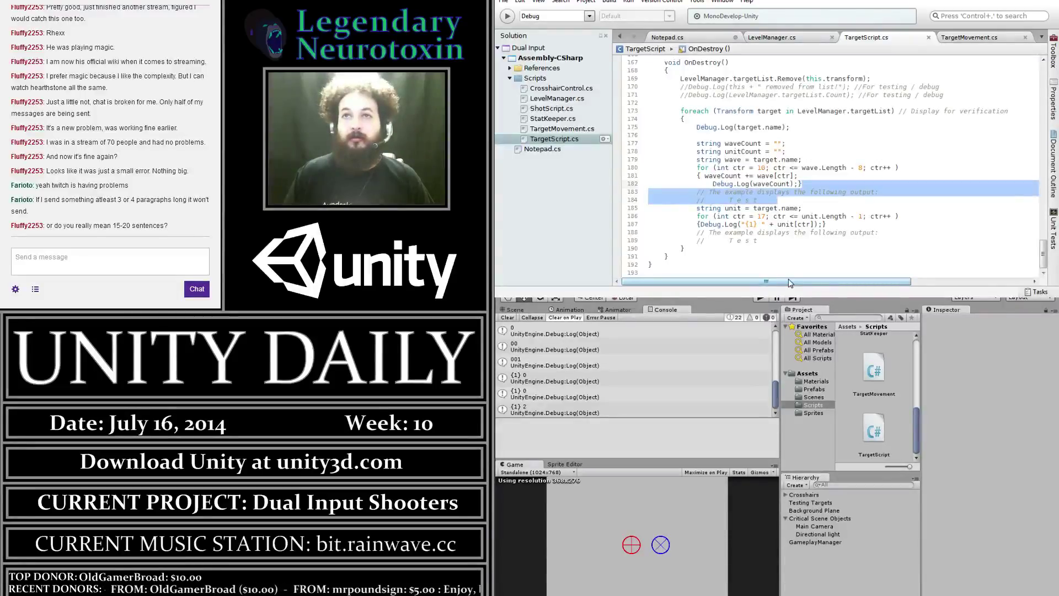
key("Delete")
key("Return")
key("Up")
key("Up")
key("Up")
key("End")
type("//")
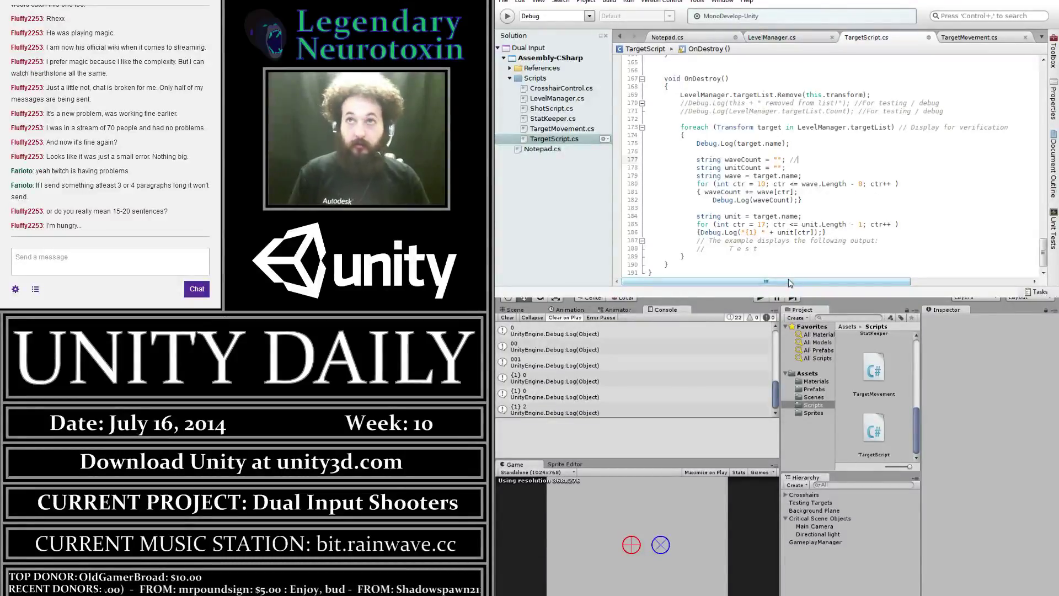
type("stores ")
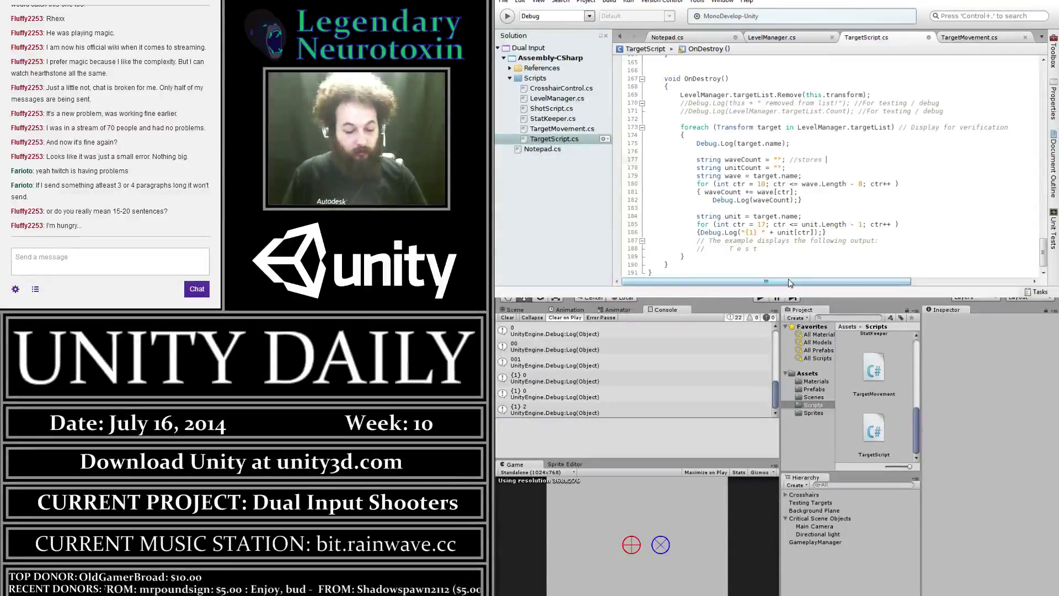
type("wave numb")
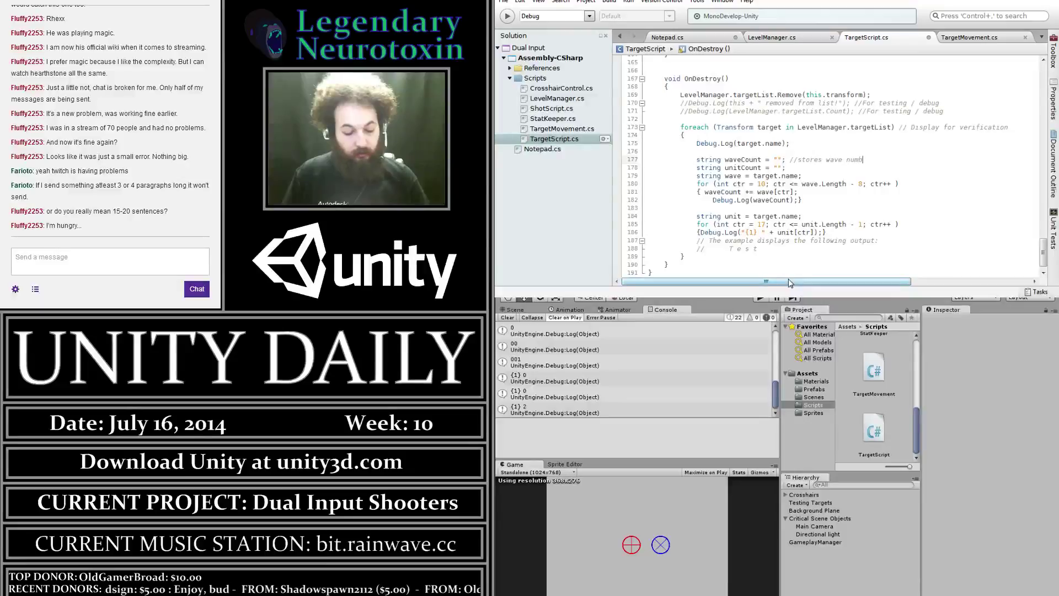
type("er for the target")
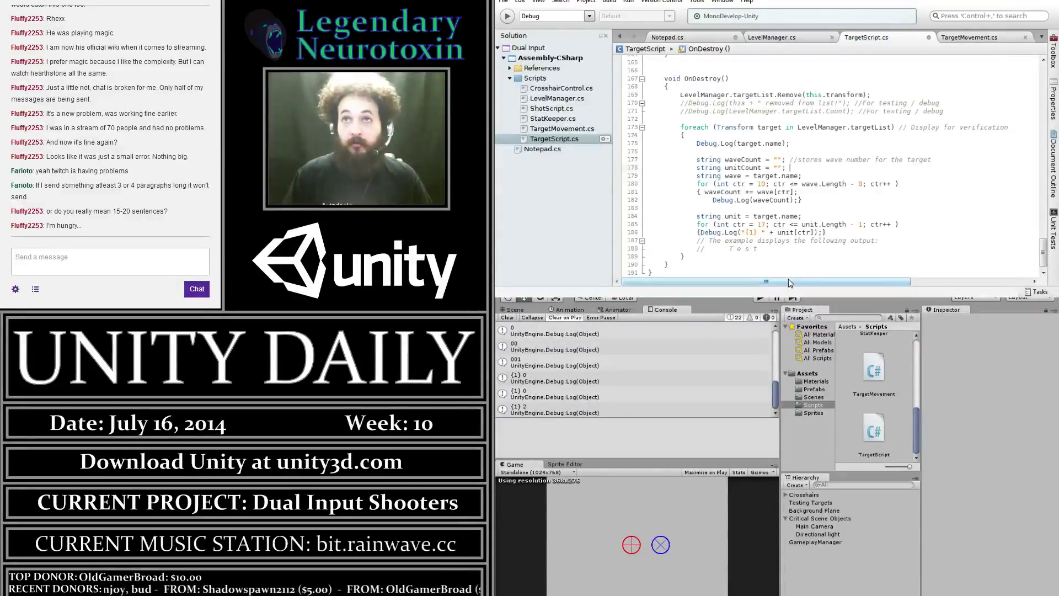
type("//stores")
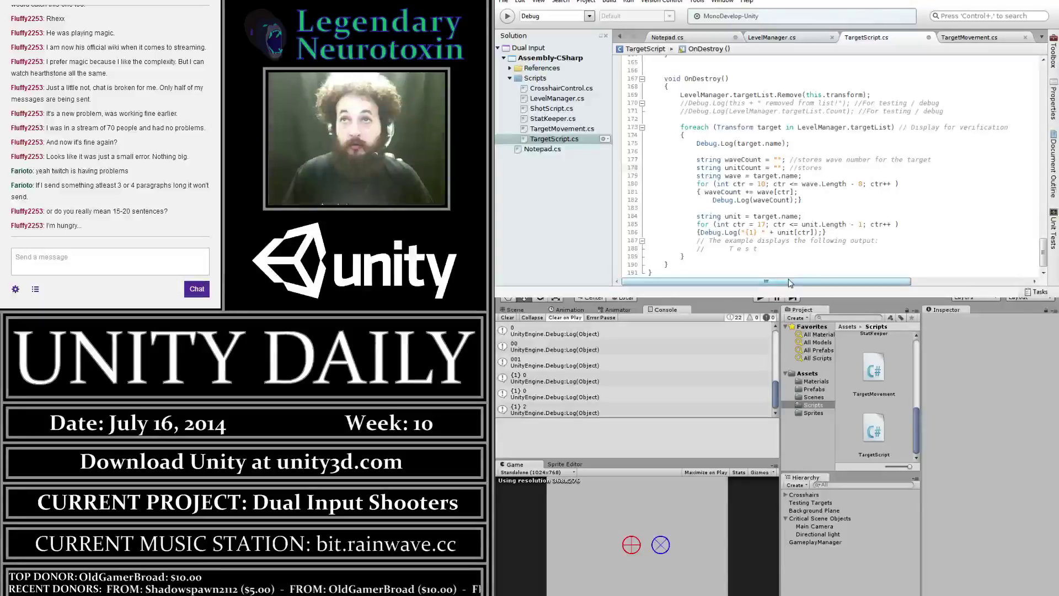
type(" unit num")
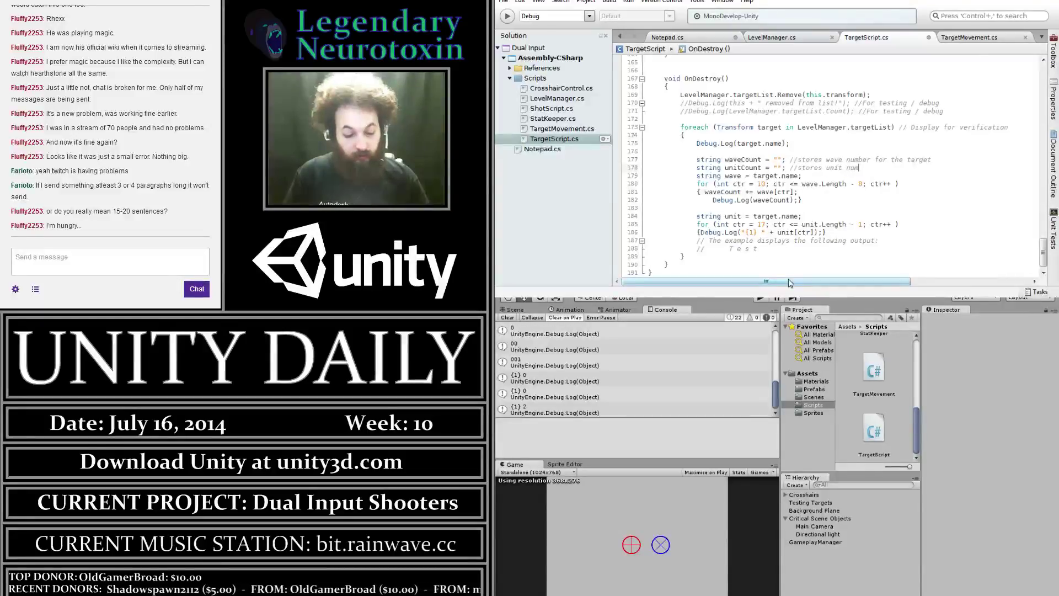
type("ber for the target")
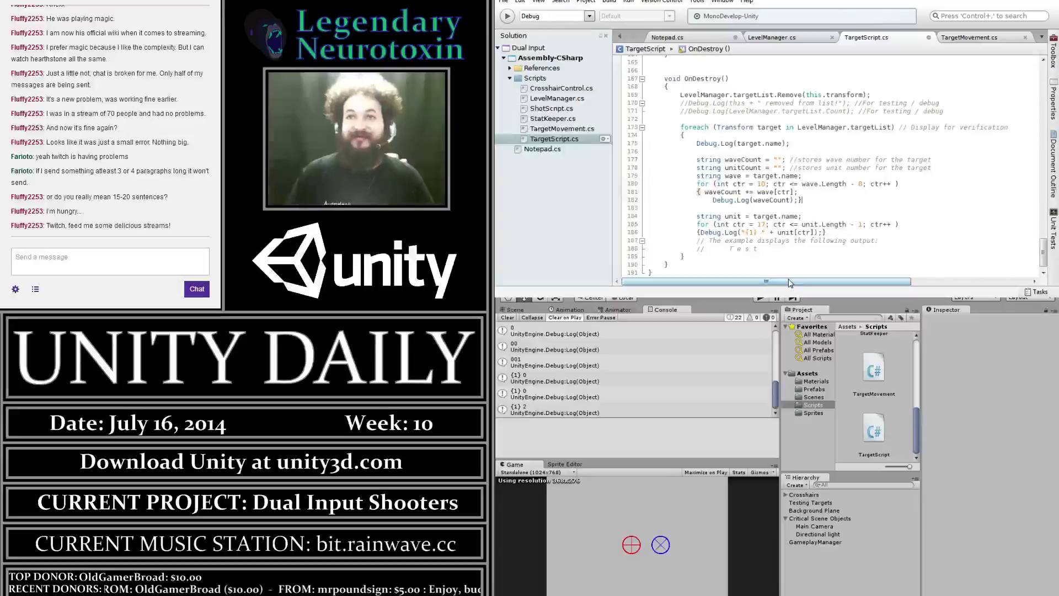
key("Down")
key("End")
key("ctrl+Left")
key("ctrl+Left")
key("ctrl+Left")
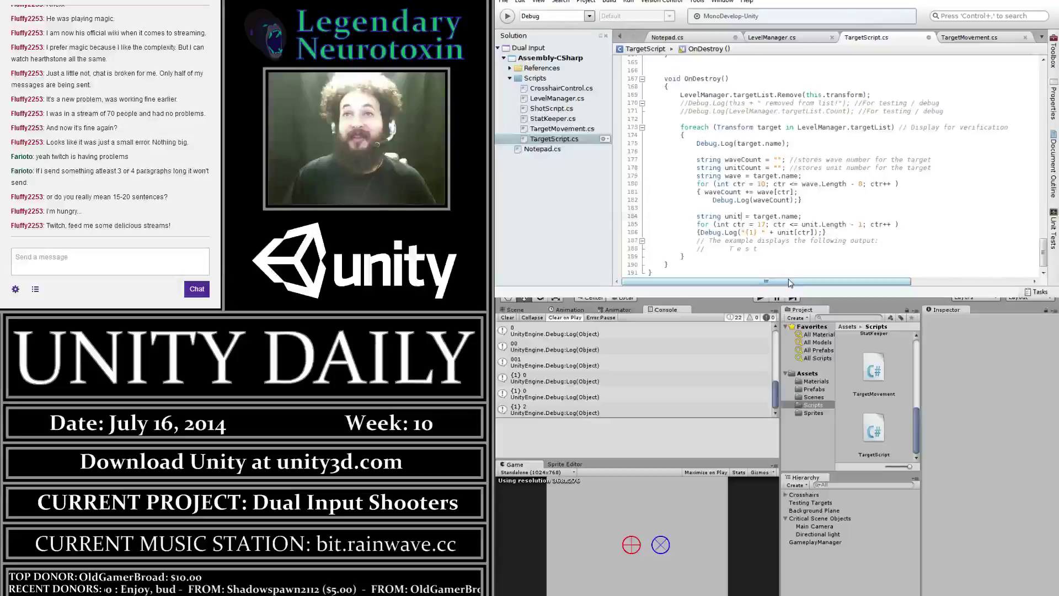
type("Count")
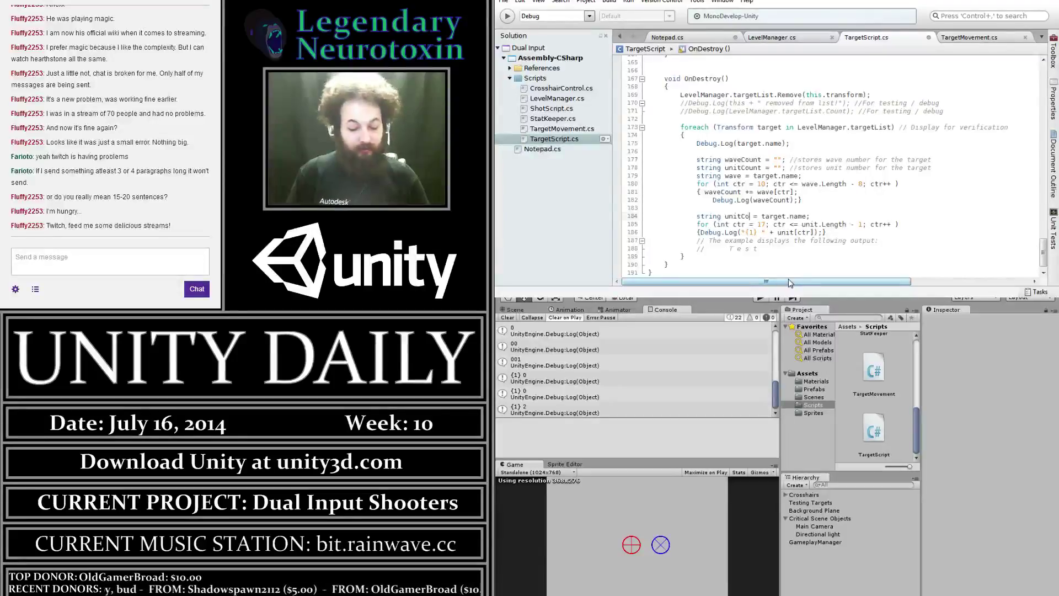
key("BackSpace")
key("BackSpace")
key("BackSpace")
key("Up")
key("Up")
key("Up")
key("Left")
key("Left")
key("Left")
key("Left")
key("Return")
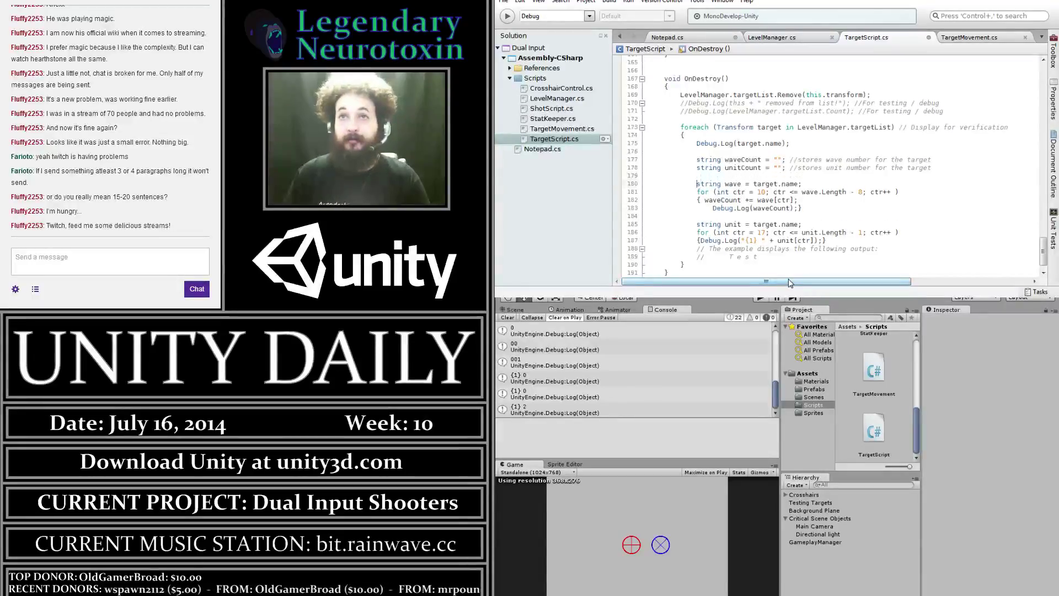
key("Right")
key("Right")
key("Right")
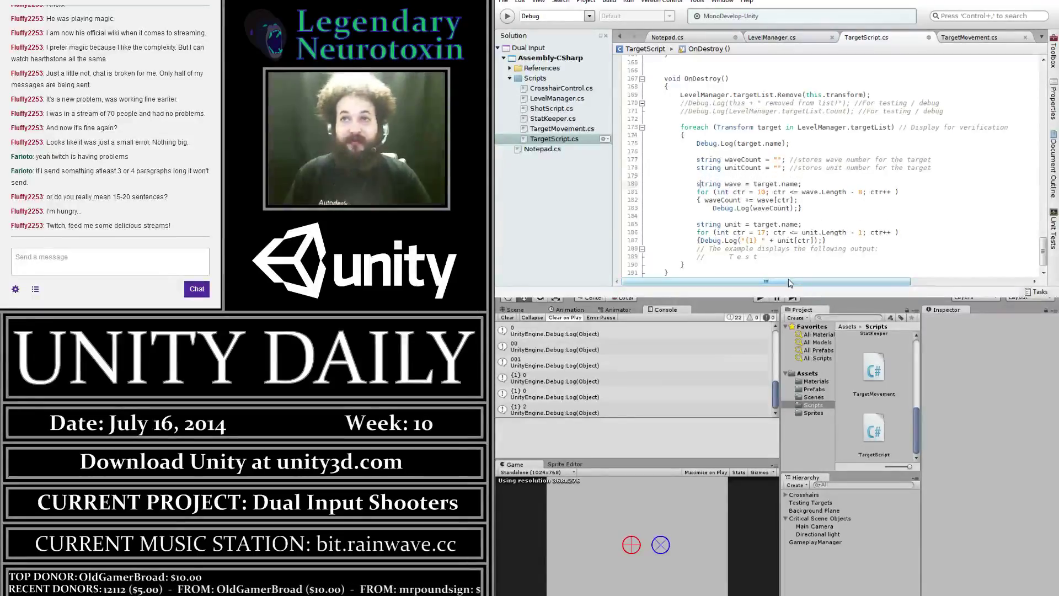
key("Down")
key("Down")
key("Down")
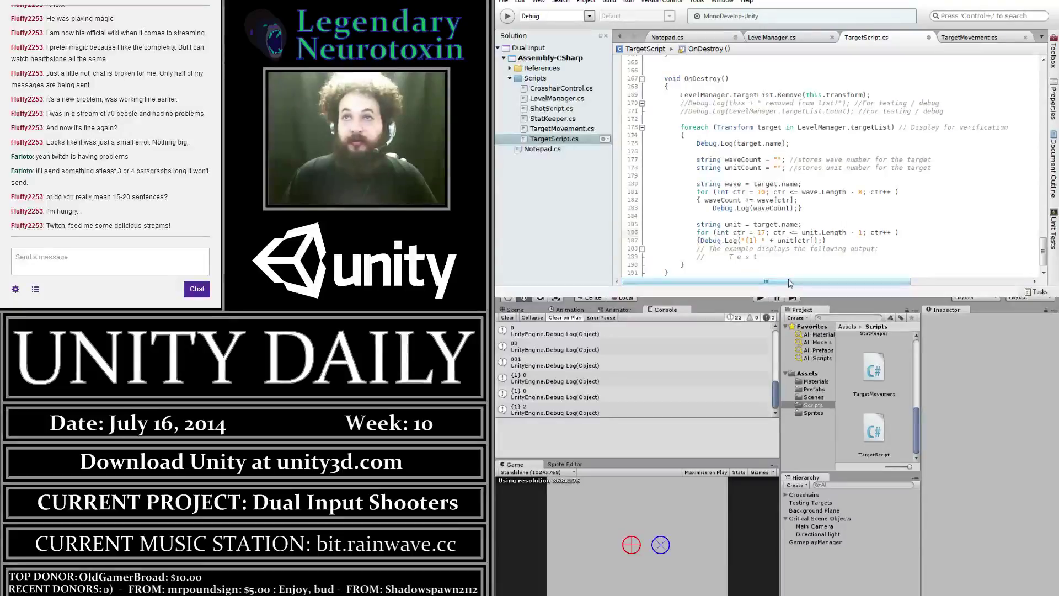
key("Down")
key("Down")
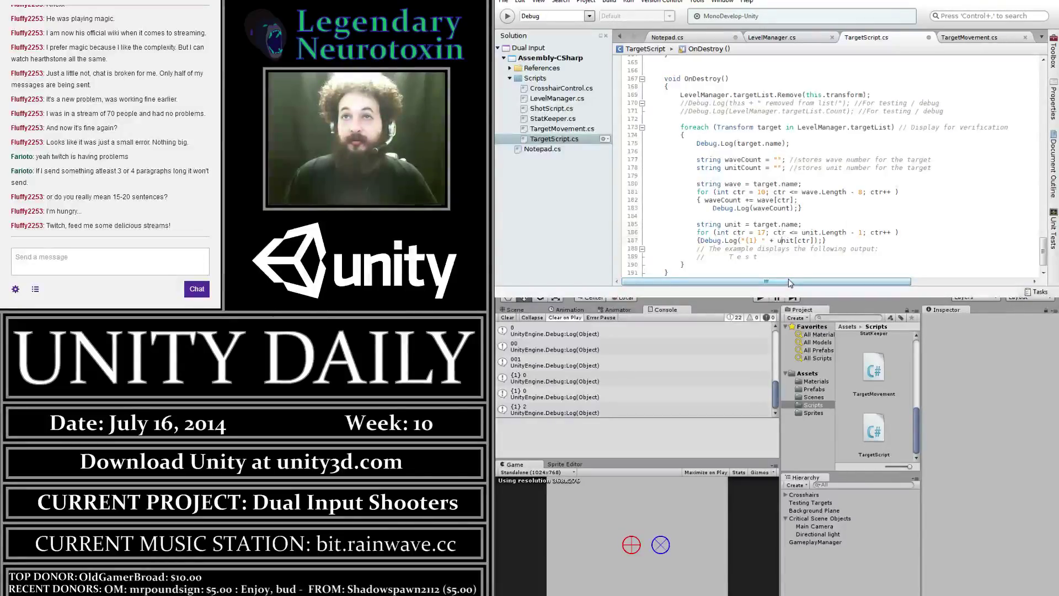
key("Up")
key("Up")
key("Up")
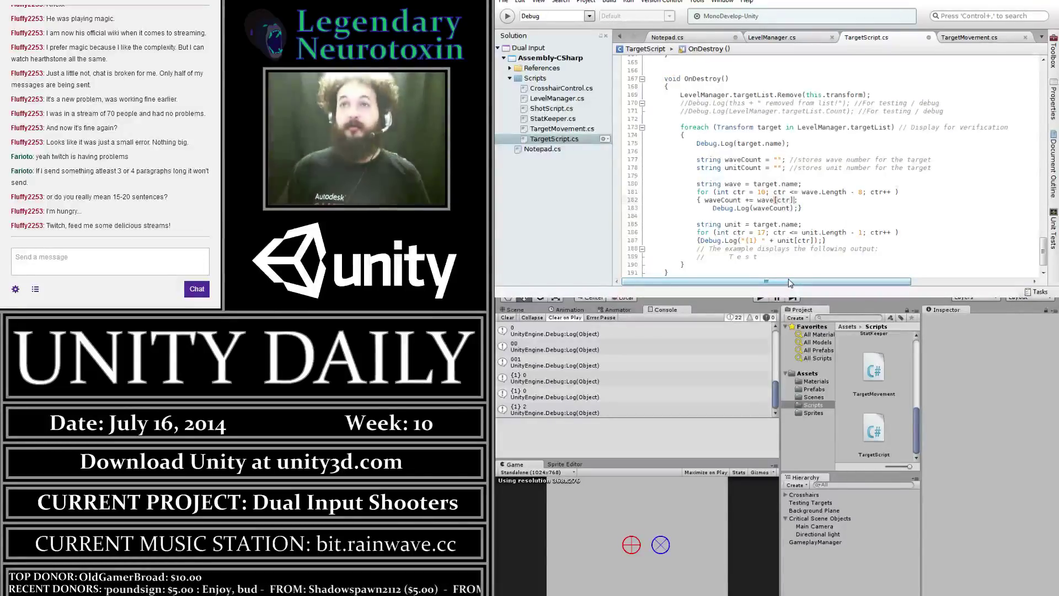
key("Home")
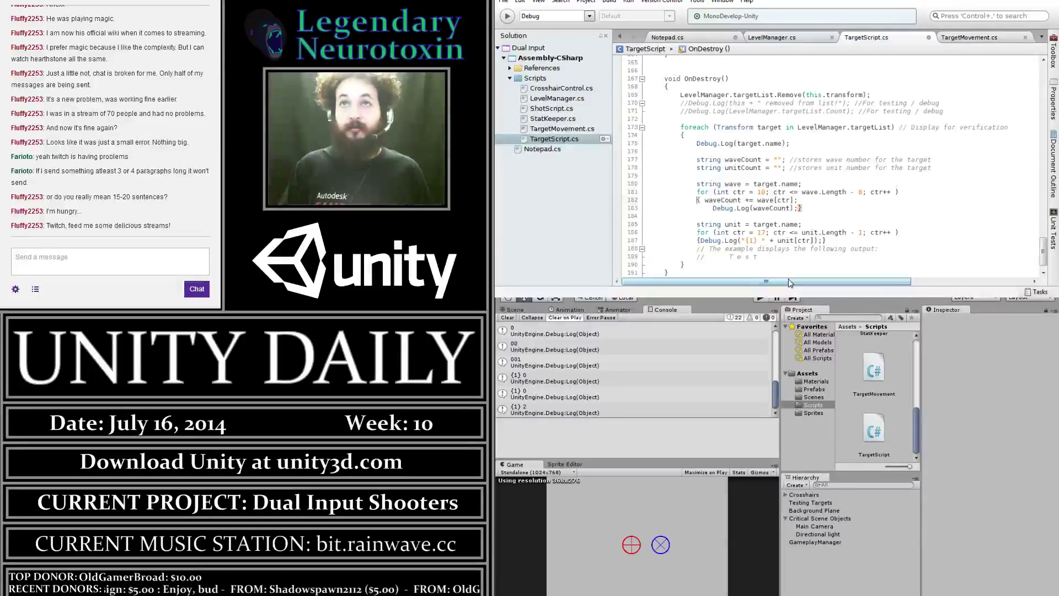
key("shift+Down")
key("shift+Right")
key("shift+Right")
key("shift+Right")
key("shift+Right")
key("shift+Right")
key("shift+Right")
key("ctrl+c")
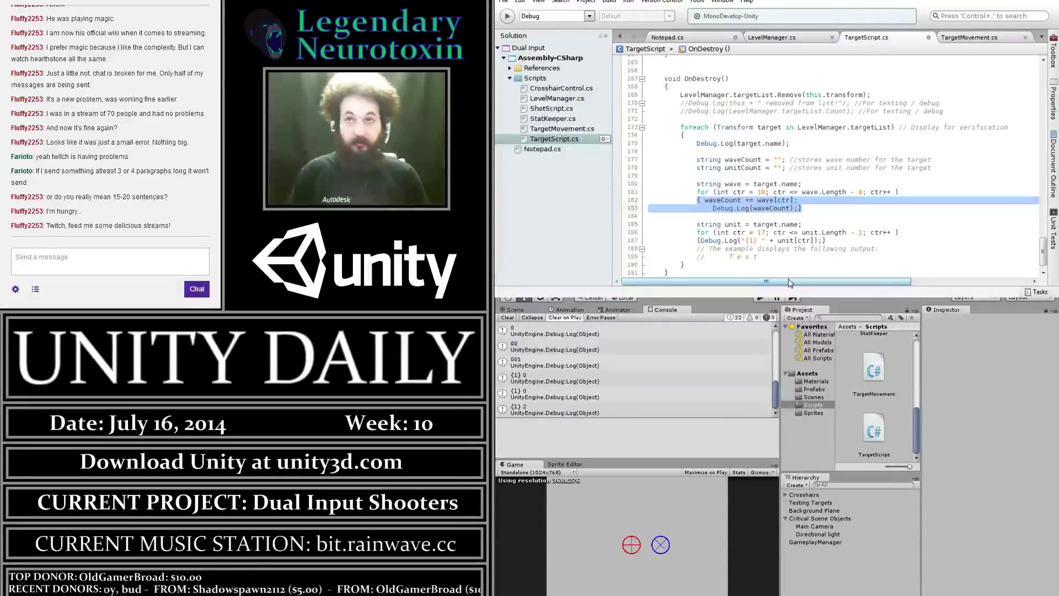
Replace the unit loop's old logging line with the pasted wave accumulation and logging code
key("Down")
key("Down")
key("End")
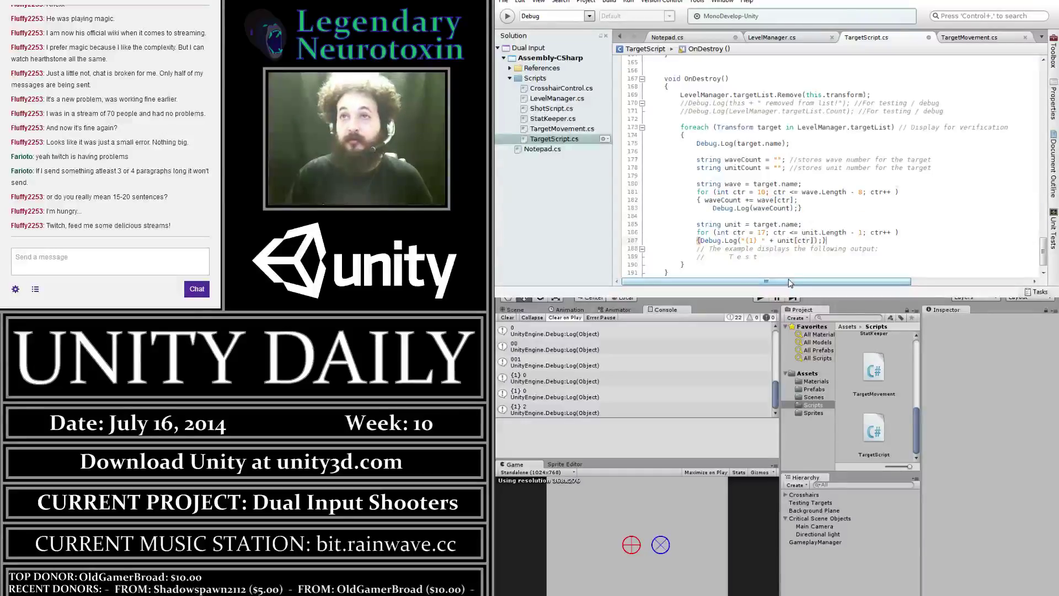
key("shift+Left")
key("shift+Left")
key("shift+Left")
key("shift+Left")
key("shift+Left")
key("shift+Left")
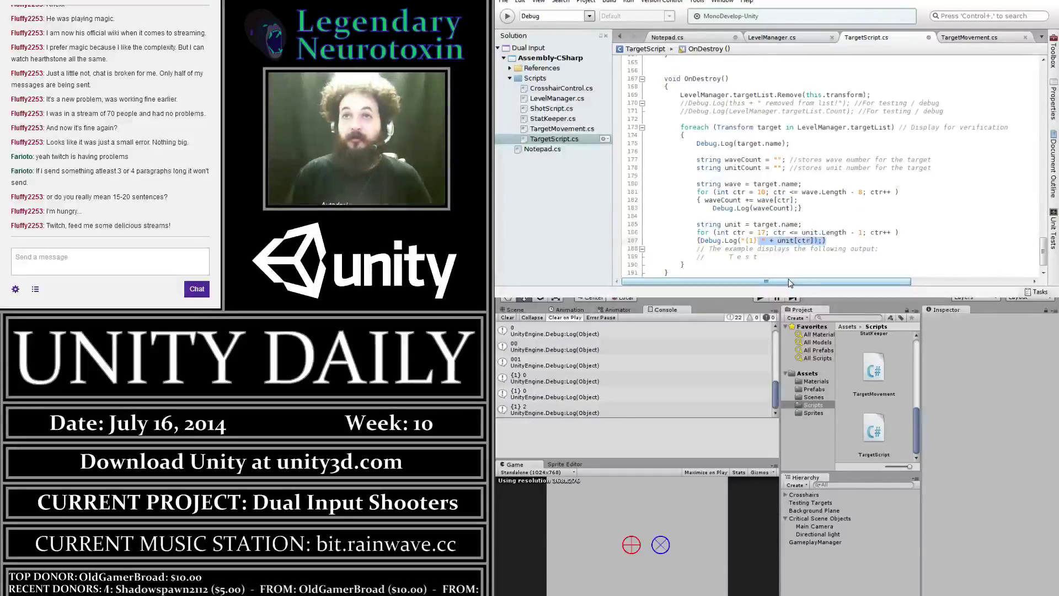
key("shift+Left")
key("shift+Left")
key("shift+Left")
key("shift+Left")
key("shift+Left")
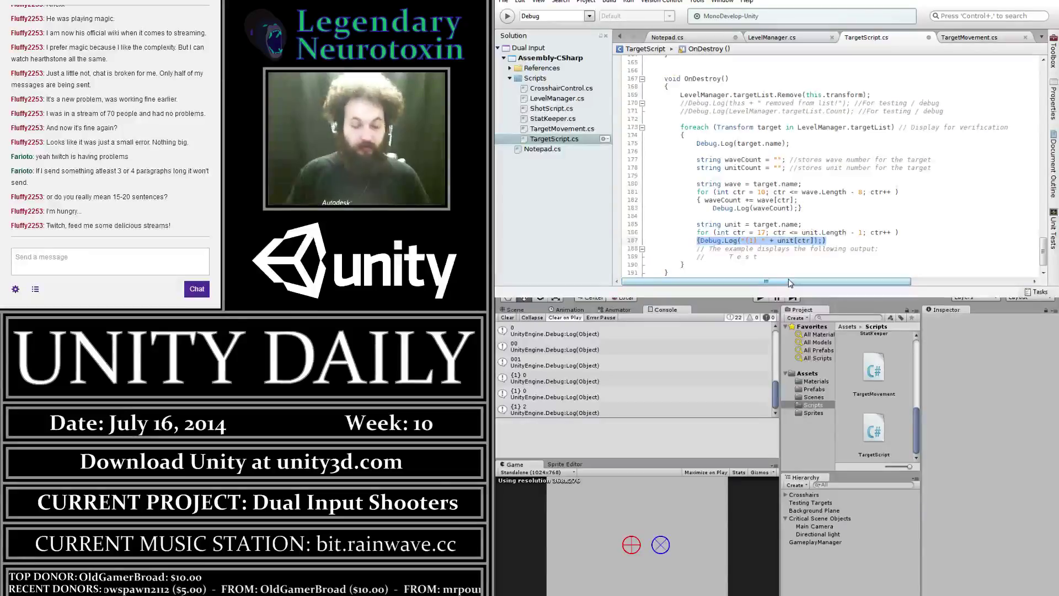
key("ctrl+v")
Rename waveCount and wave to unitCount and unit in the pasted lines, then save
key("Up")
key("Left")
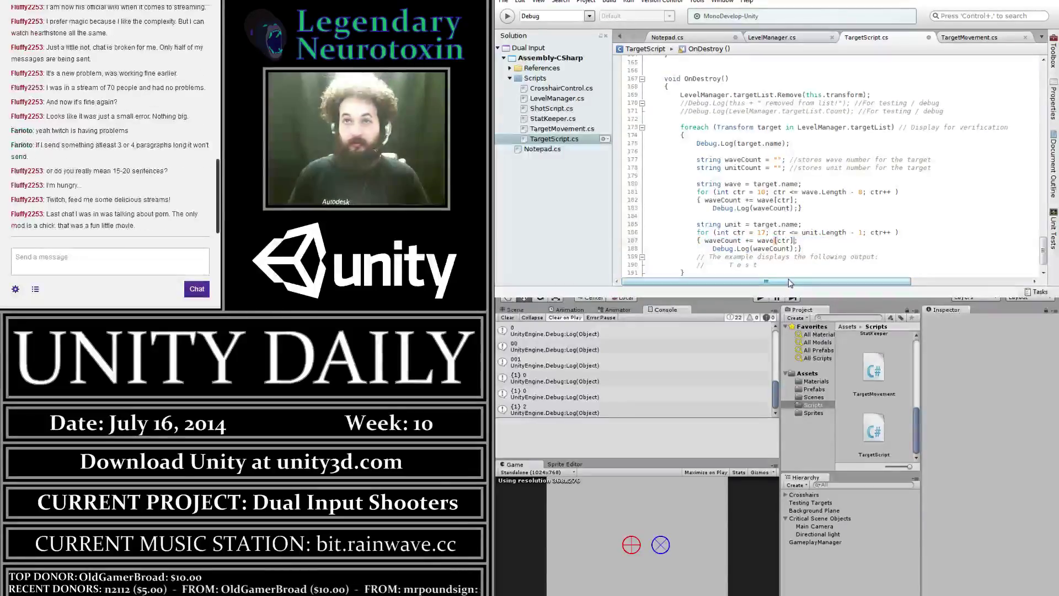
key("Left")
key("Left")
key("Left")
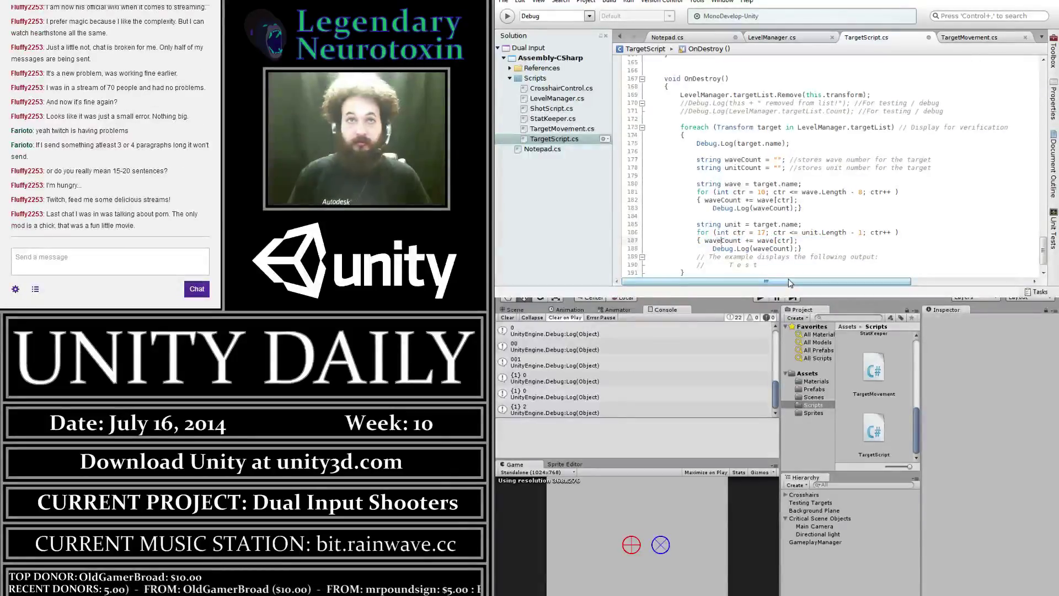
key("BackSpace")
key("BackSpace")
key("BackSpace")
type("unit")
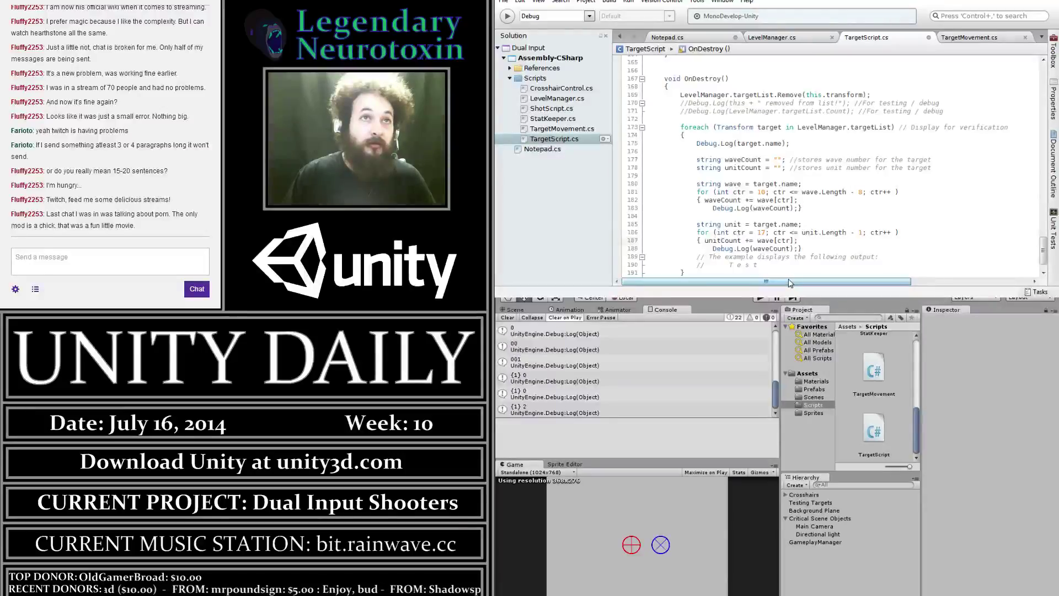
key("Right")
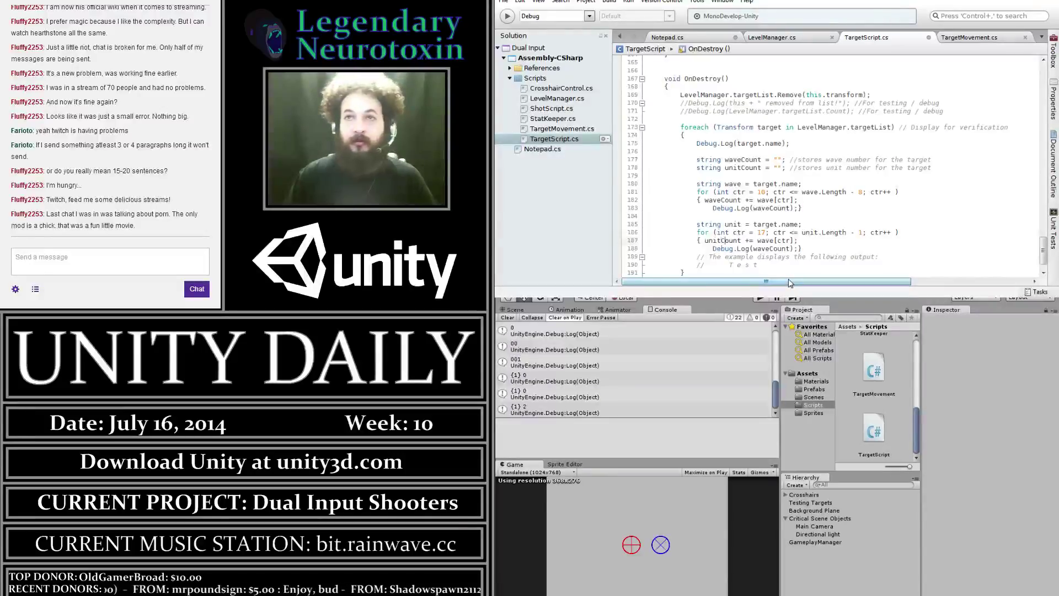
key("Right")
key("Right")
key("Right")
key("BackSpace")
key("BackSpace")
key("BackSpace")
key("BackSpace")
type("unit")
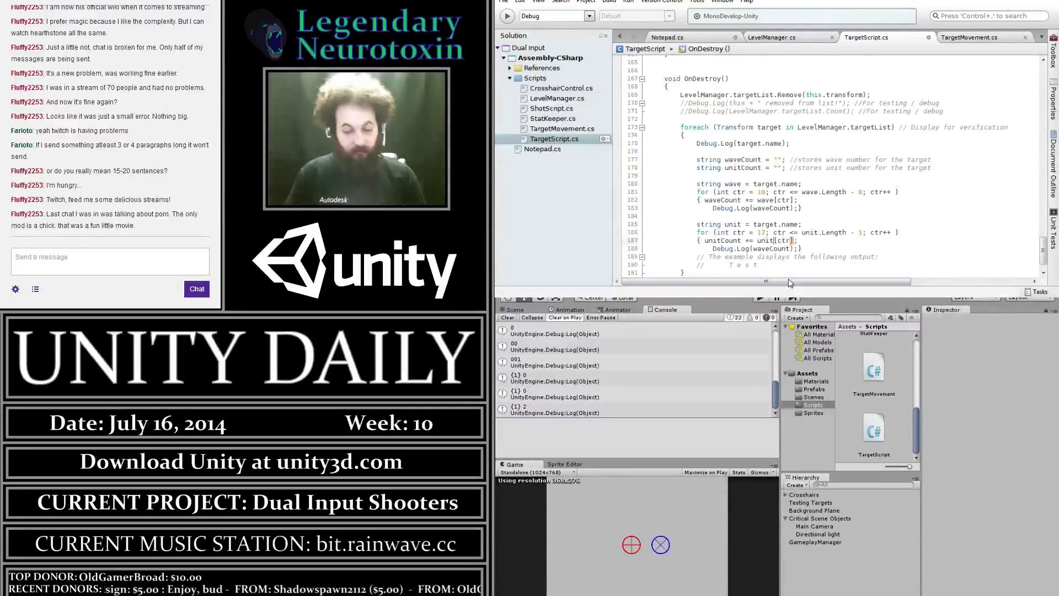
key("Down")
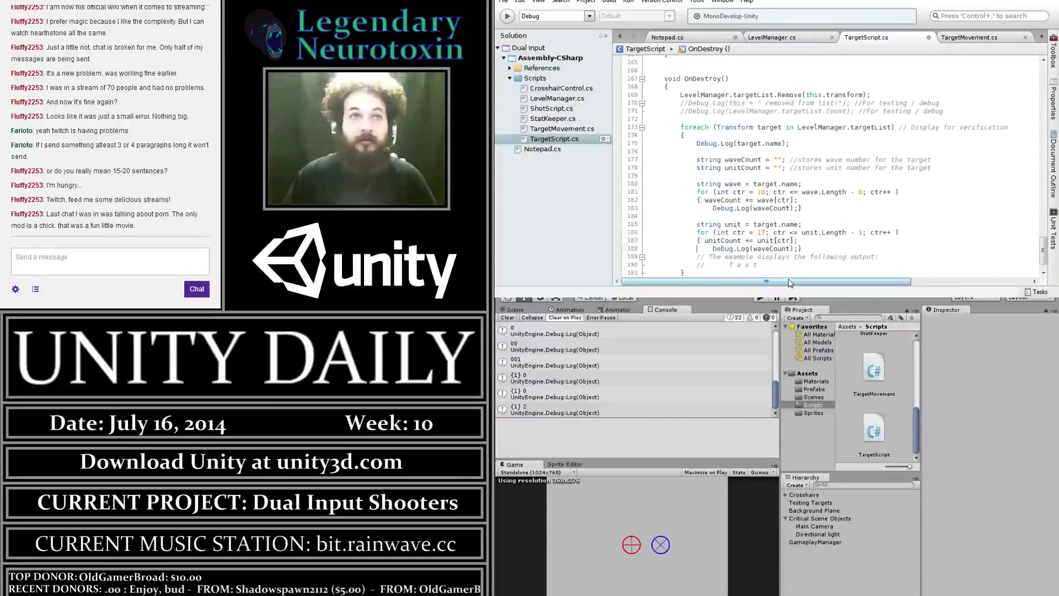
key("BackSpace")
key("BackSpace")
key("BackSpace")
type("unit")
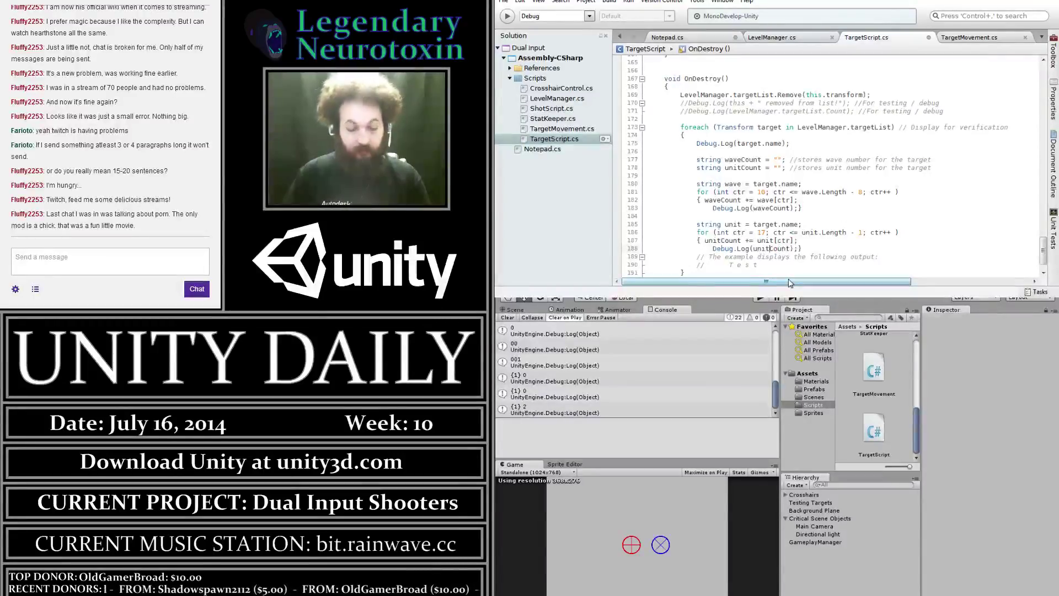
key("ctrl+s")
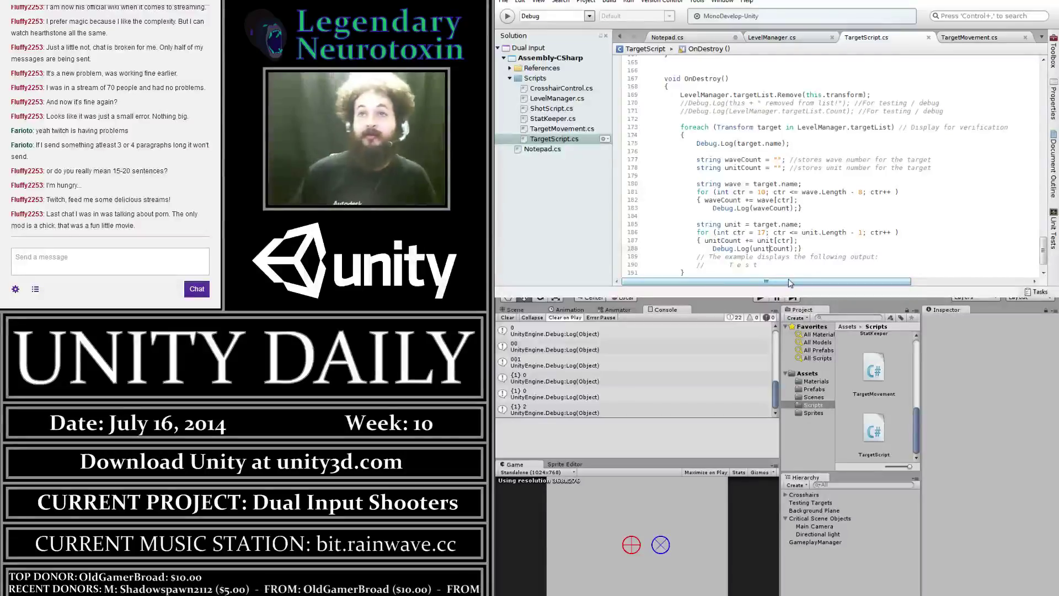
Delete the example-output comment lines below the unit loop
left_click_drag(766, 266, 730, 268)
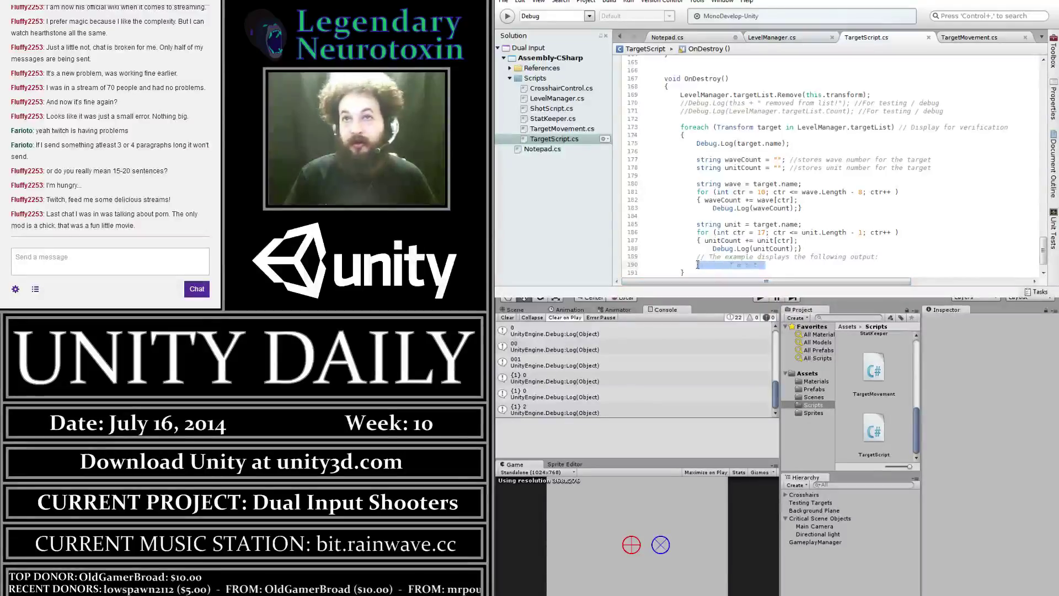
left_click(697, 256, "shift")
key("BackSpace")
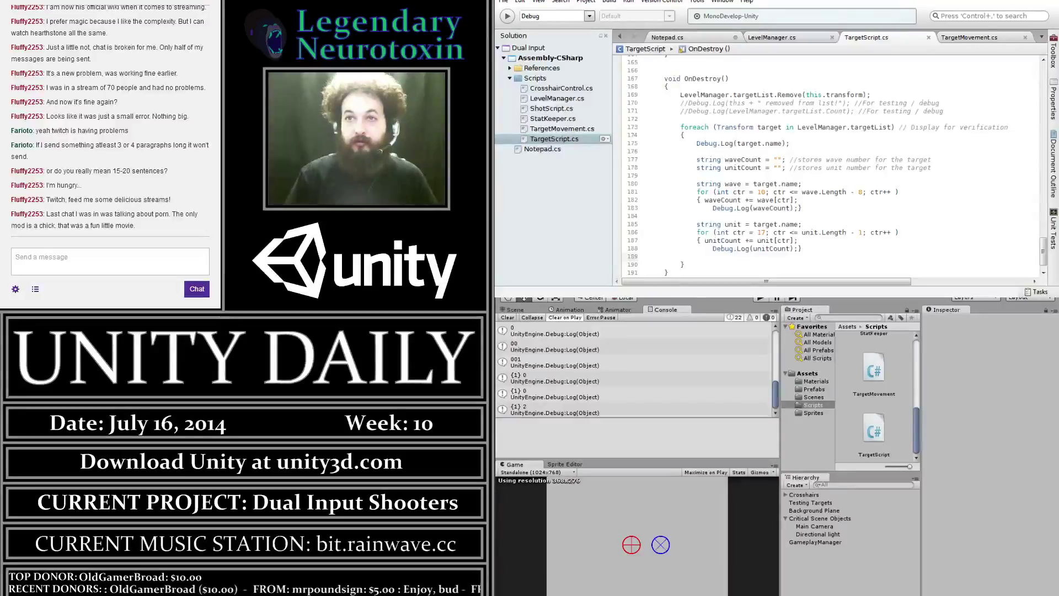
Play the game, destroy targets, and review the Console's logged names and digits 0, 00, 001, 002
left_click(759, 300)
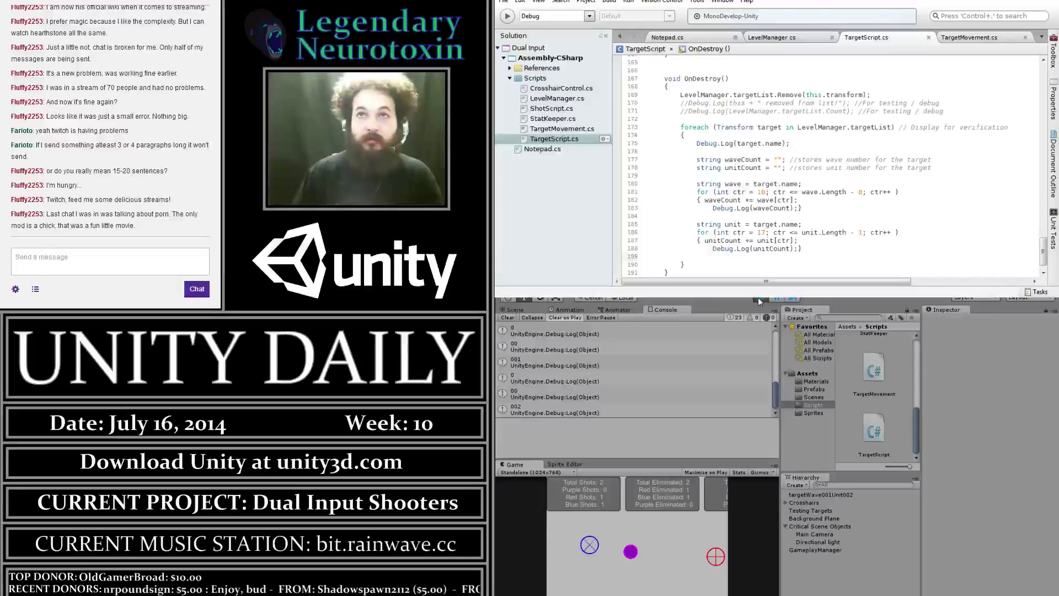
scroll(631, 383, "down", 3)
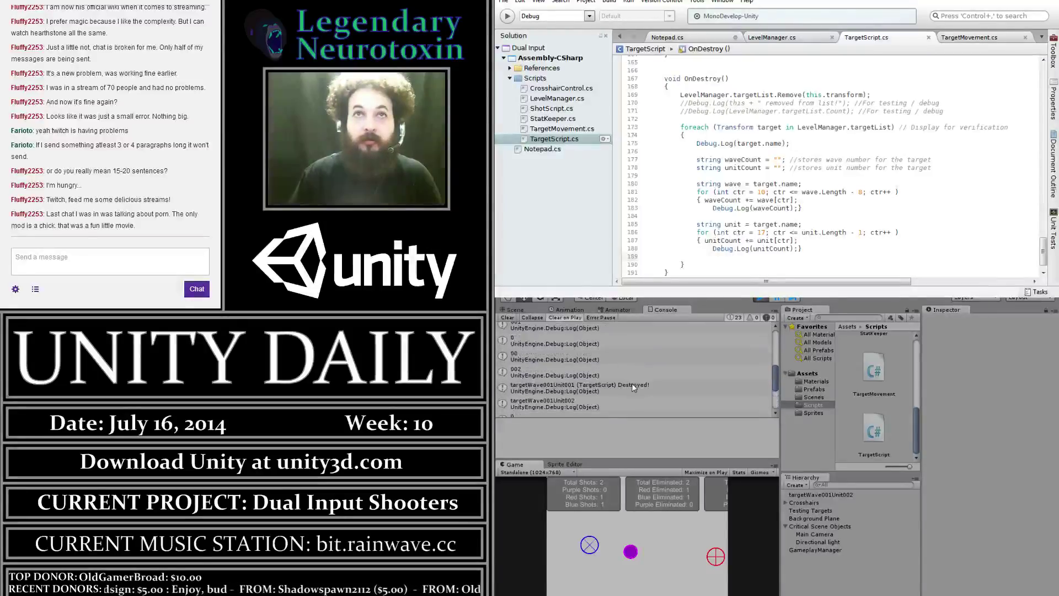
scroll(631, 383, "up", 2)
scroll(632, 383, "up", 2)
scroll(631, 383, "up", 1)
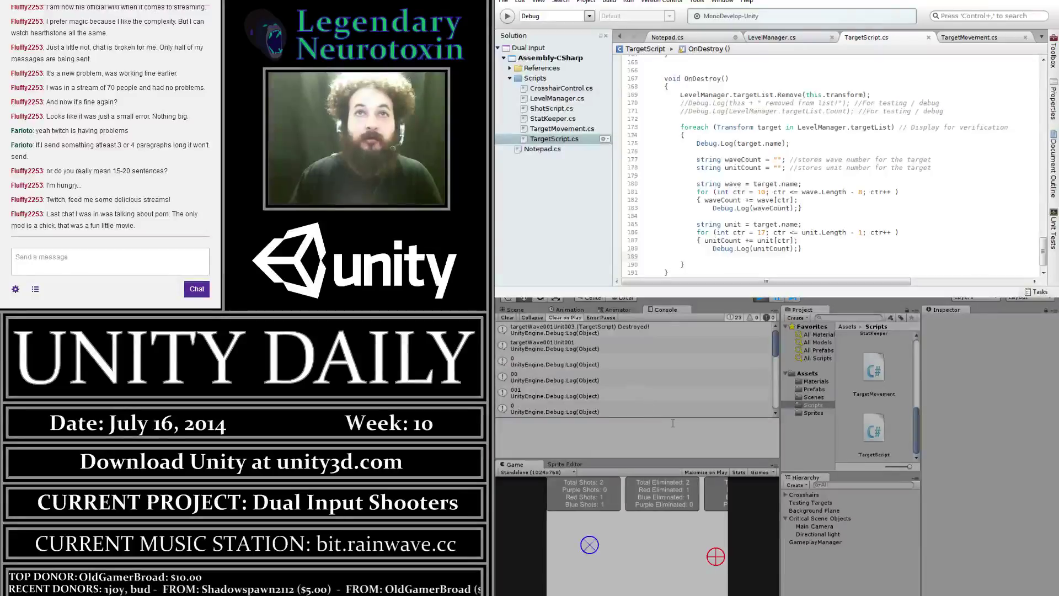
scroll(666, 370, "down", 1)
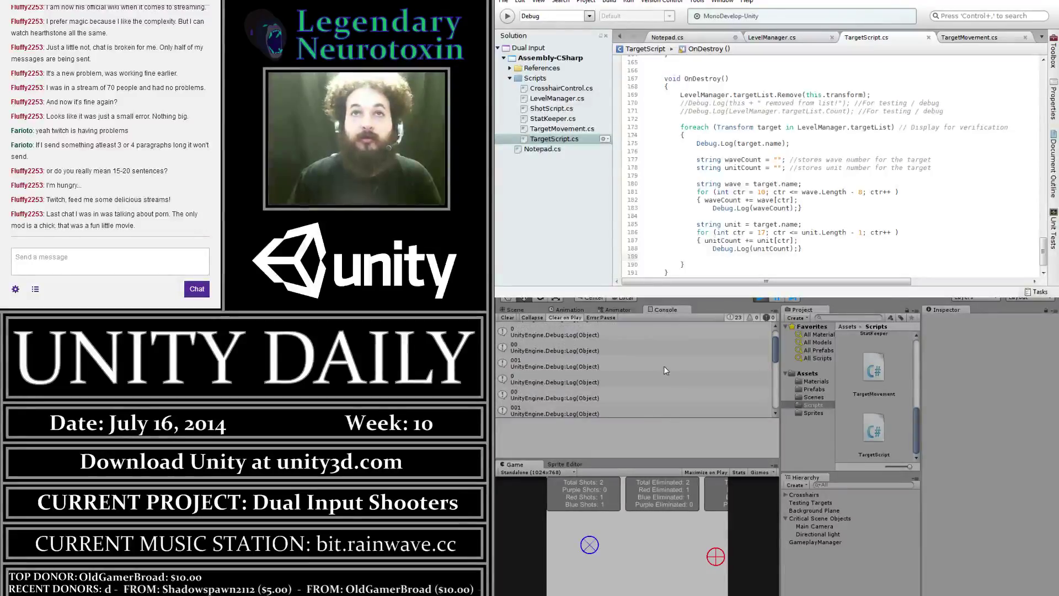
scroll(666, 370, "up", 1)
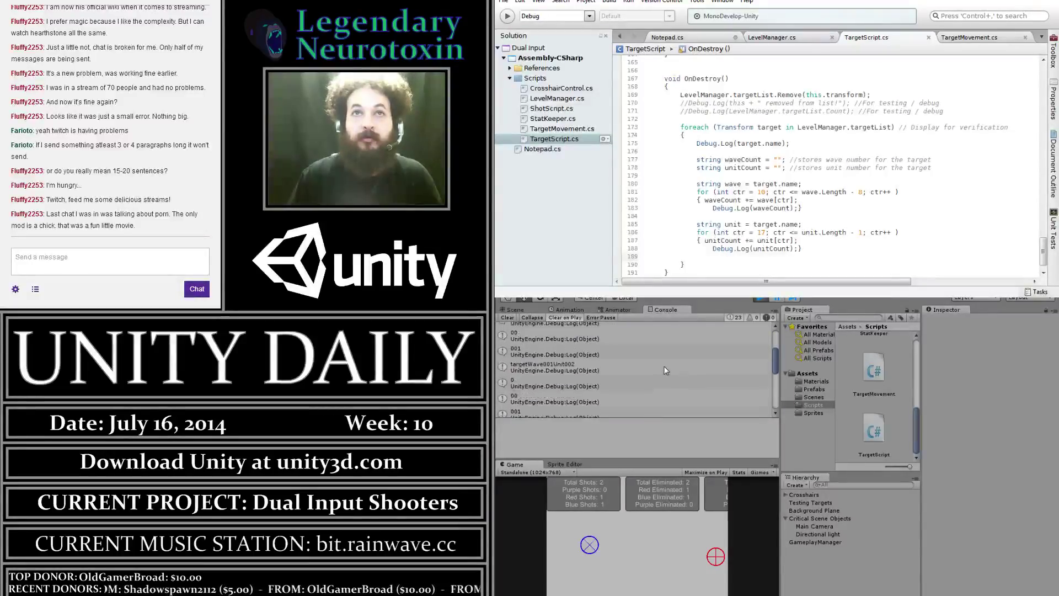
scroll(665, 369, "up", 1)
scroll(665, 369, "up", 1)
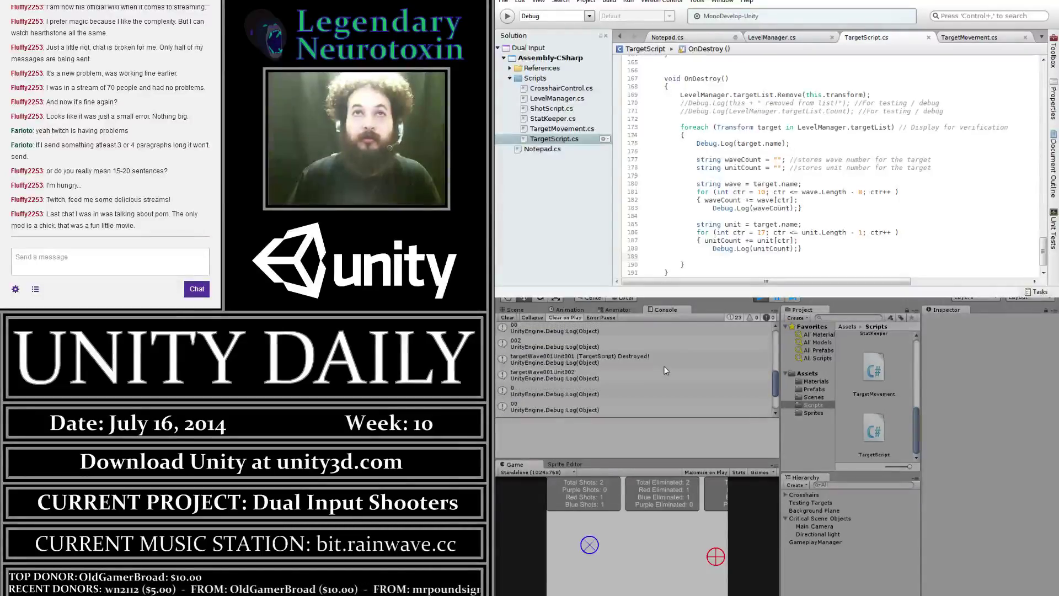
scroll(665, 366, "down", 1)
scroll(665, 366, "down", 2)
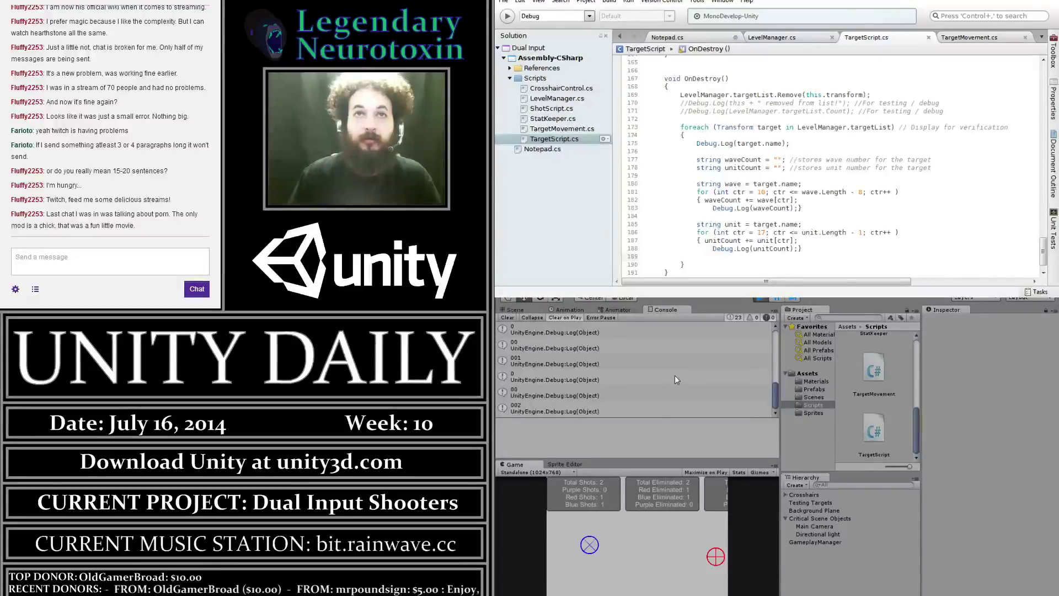
scroll(674, 375, "up", 2)
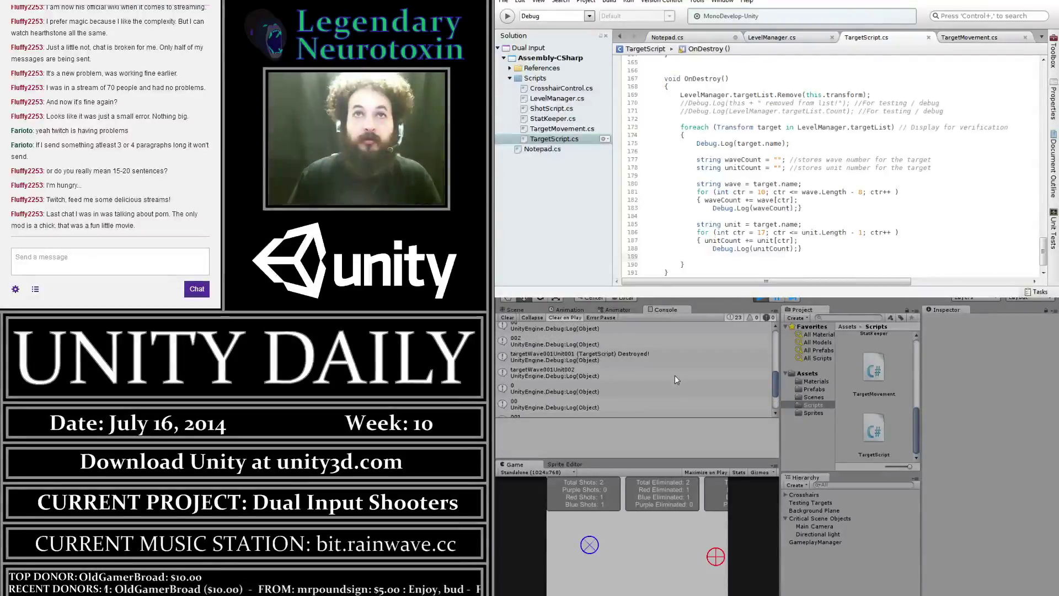
scroll(674, 375, "down", 1)
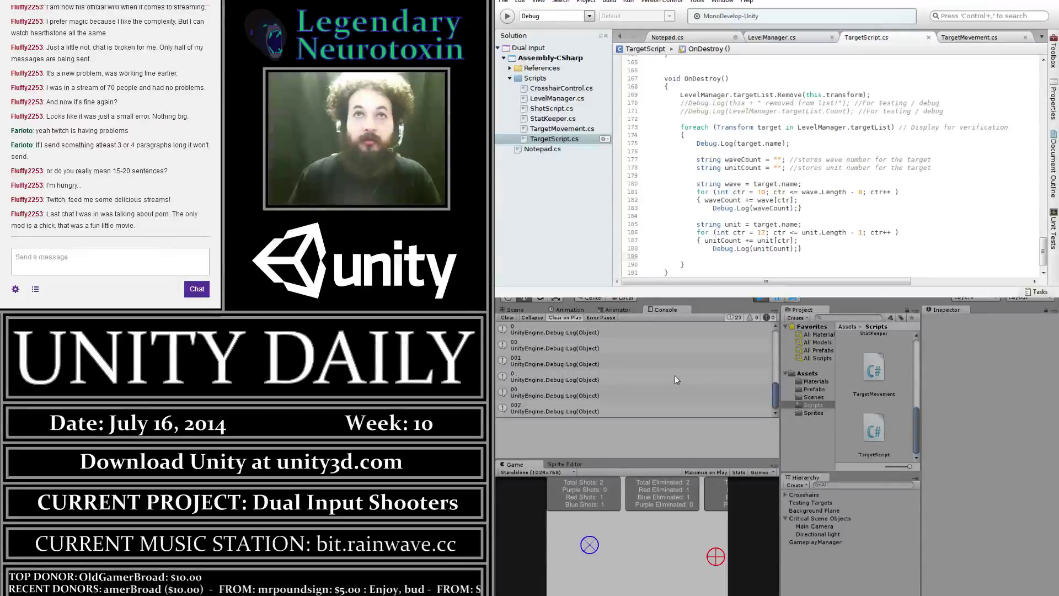
scroll(684, 365, "up", 2)
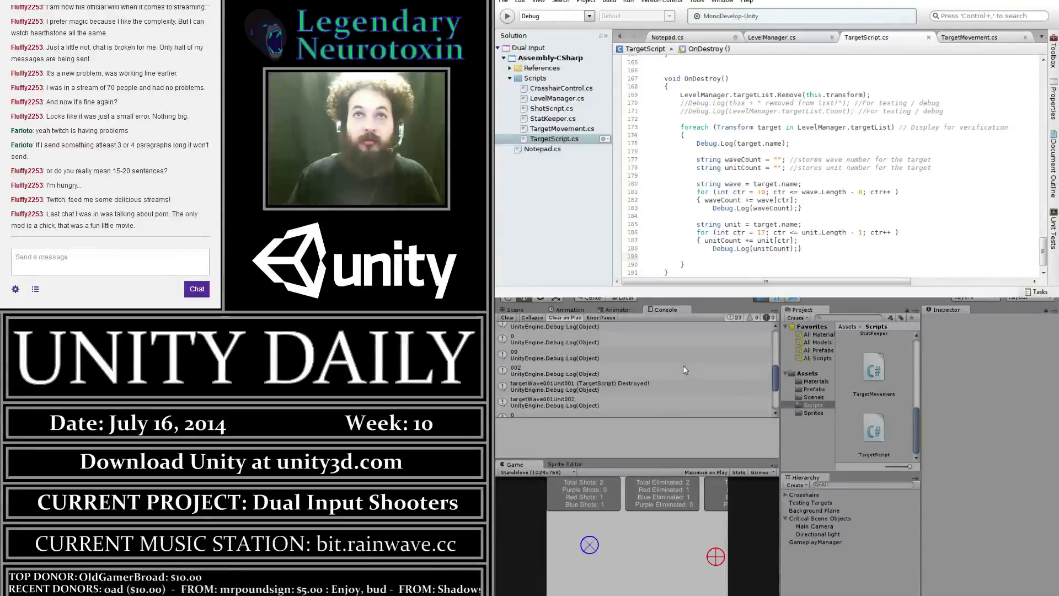
scroll(683, 369, "up", 1)
scroll(683, 370, "up", 1)
scroll(683, 370, "up", 1)
scroll(683, 370, "up", 2)
scroll(683, 370, "up", 1)
scroll(683, 367, "down", 1)
scroll(683, 366, "down", 1)
scroll(683, 366, "down", 1)
scroll(683, 366, "down", 1)
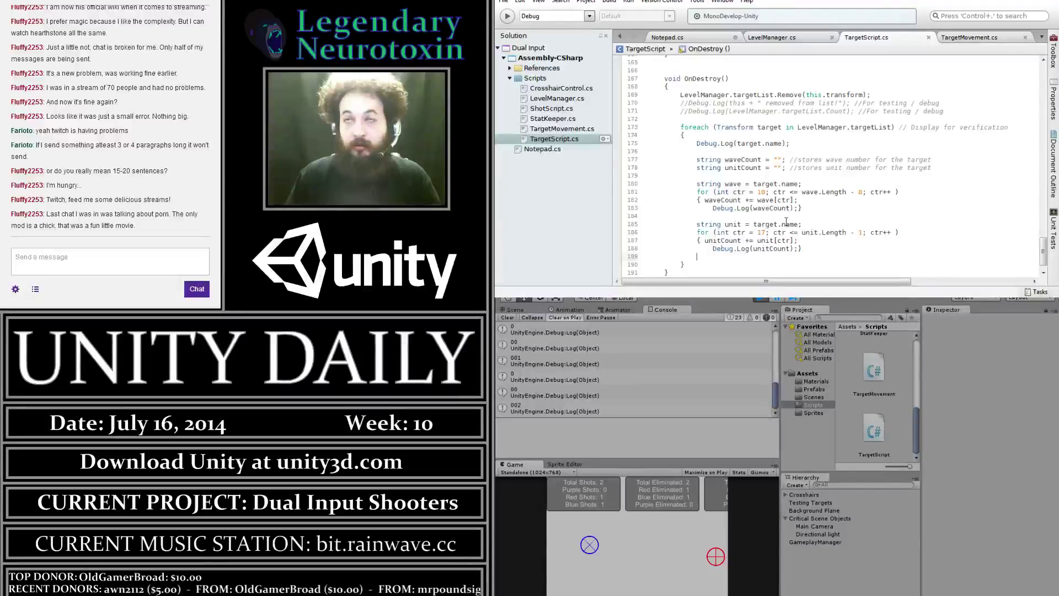
left_click(861, 256)
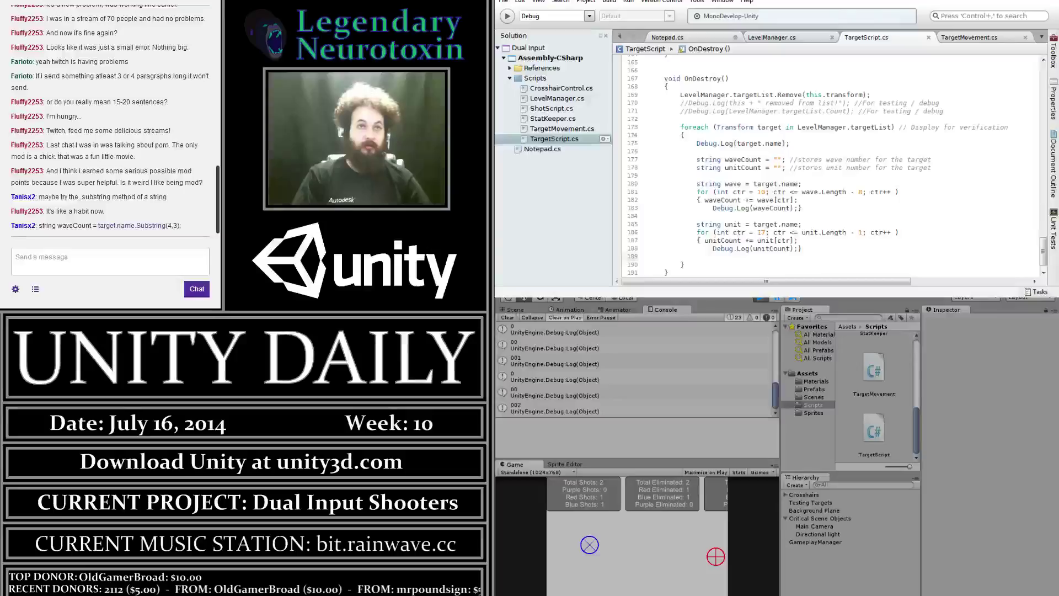
left_click_drag(181, 226, 44, 226)
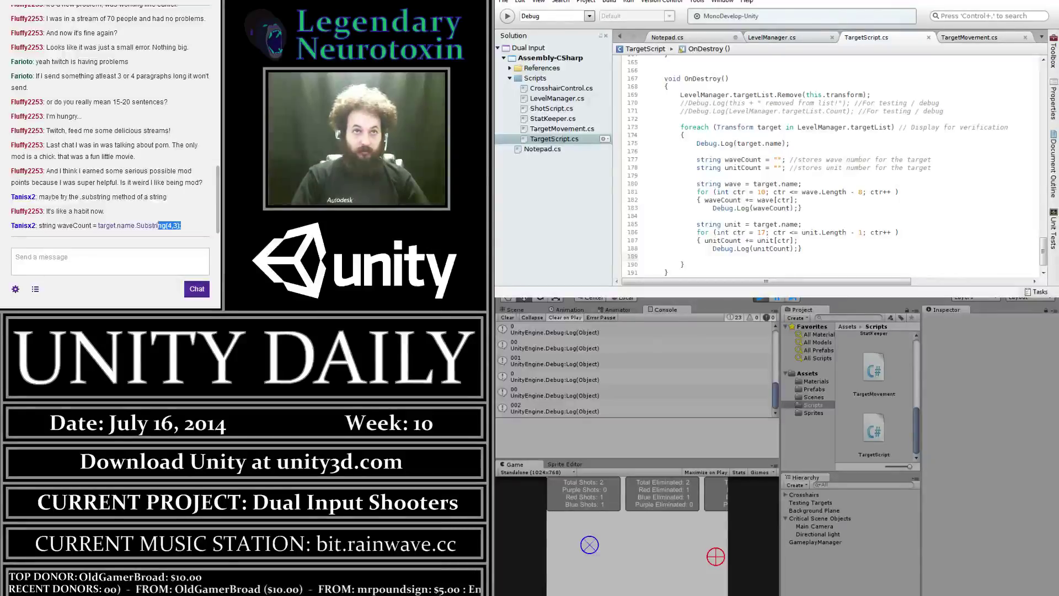
Select the waveCount = target.name.Substring(4,3) suggestion in chat, then return to blank line 189
left_click_drag(45, 226, 38, 225)
key("ctrl+c")
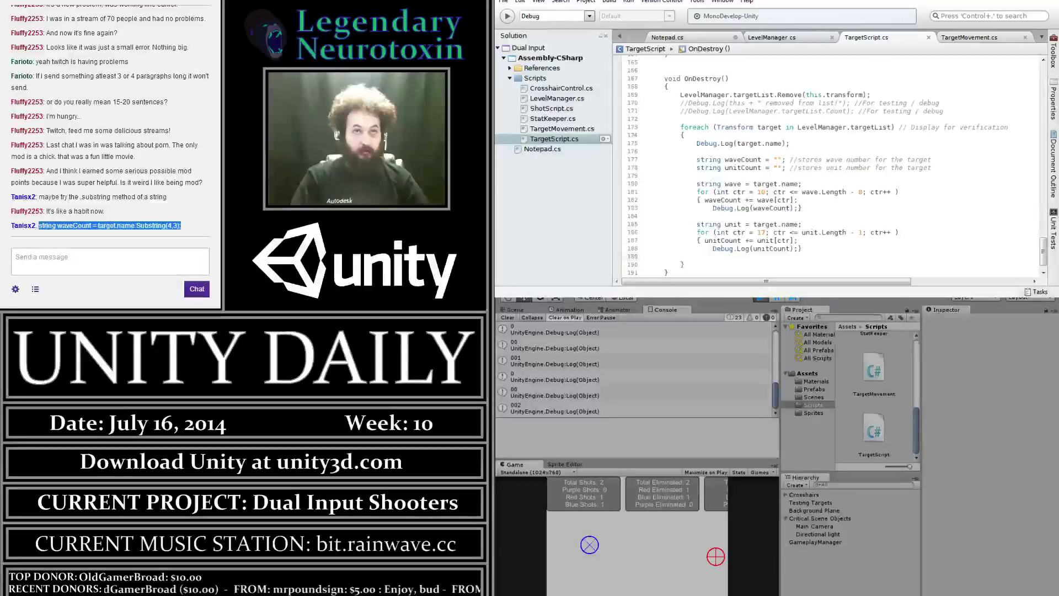
left_click(712, 179)
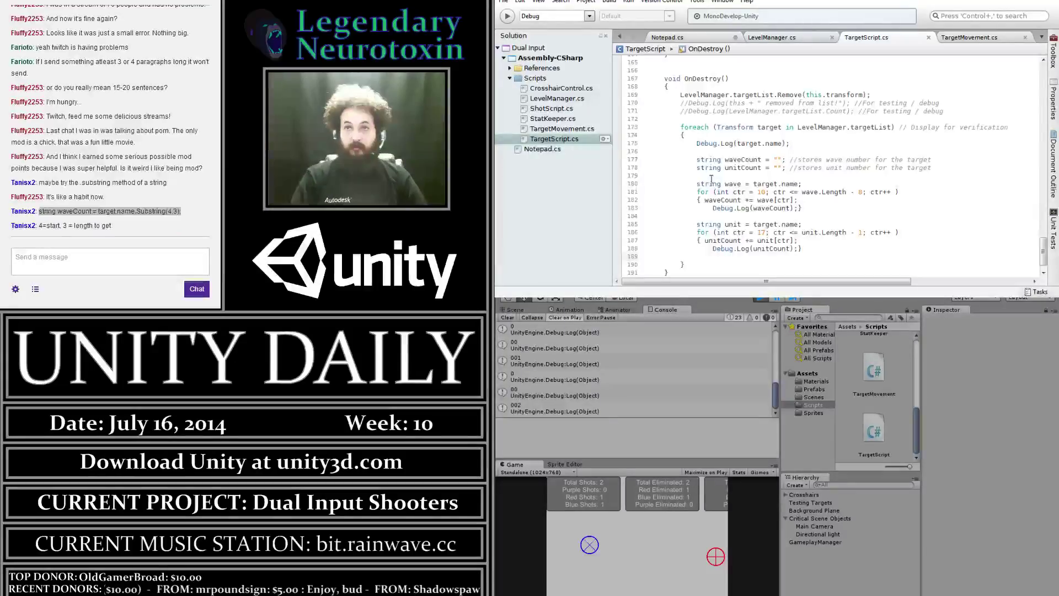
left_click(712, 256)
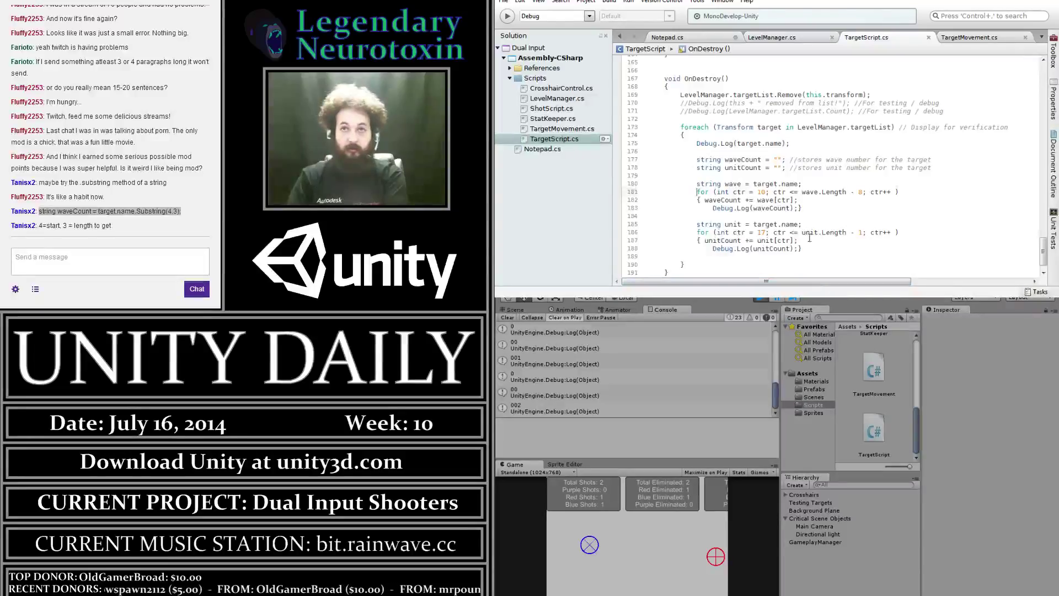
Comment out the old wave extraction loop with /* and */
left_click(698, 184)
type("/*")
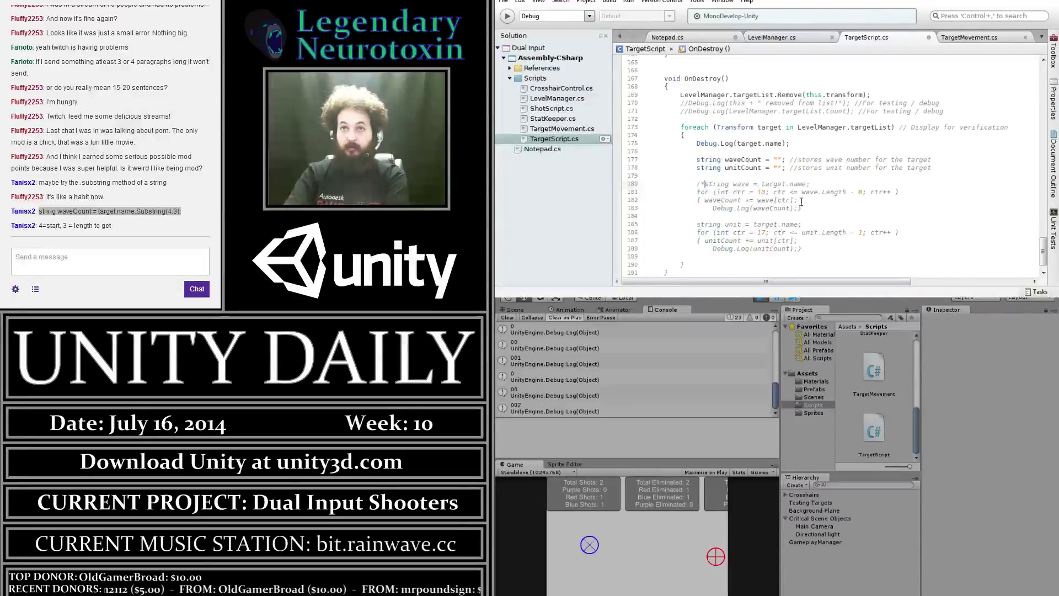
left_click(806, 208)
type("*/")
Paste the waveCount = target.name.Substring(4,3) line on a new line in OnDestroy
left_click(787, 176)
key("Return")
key("Return")
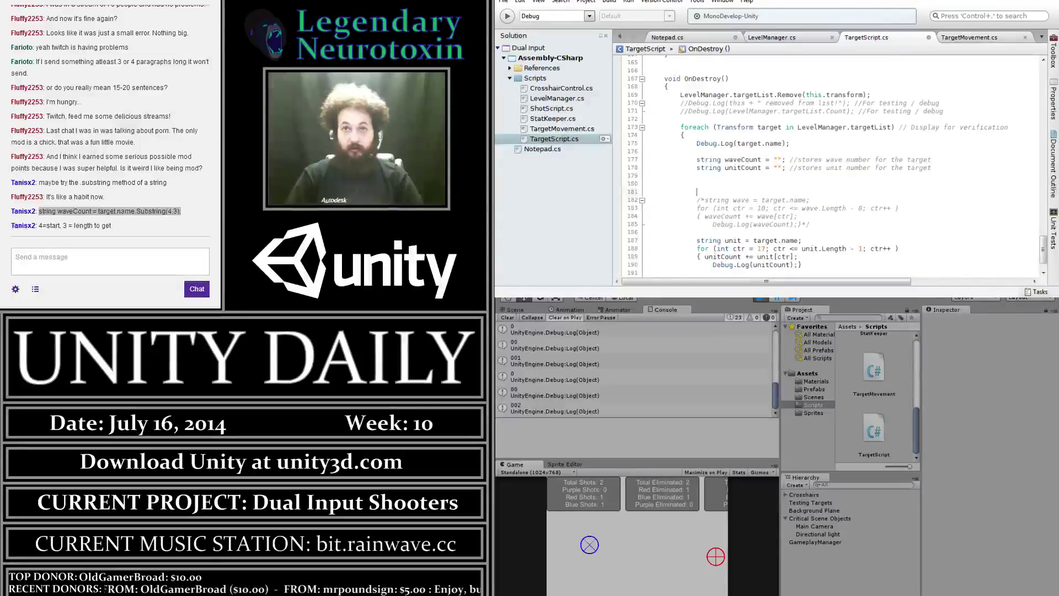
key("ctrl+v")
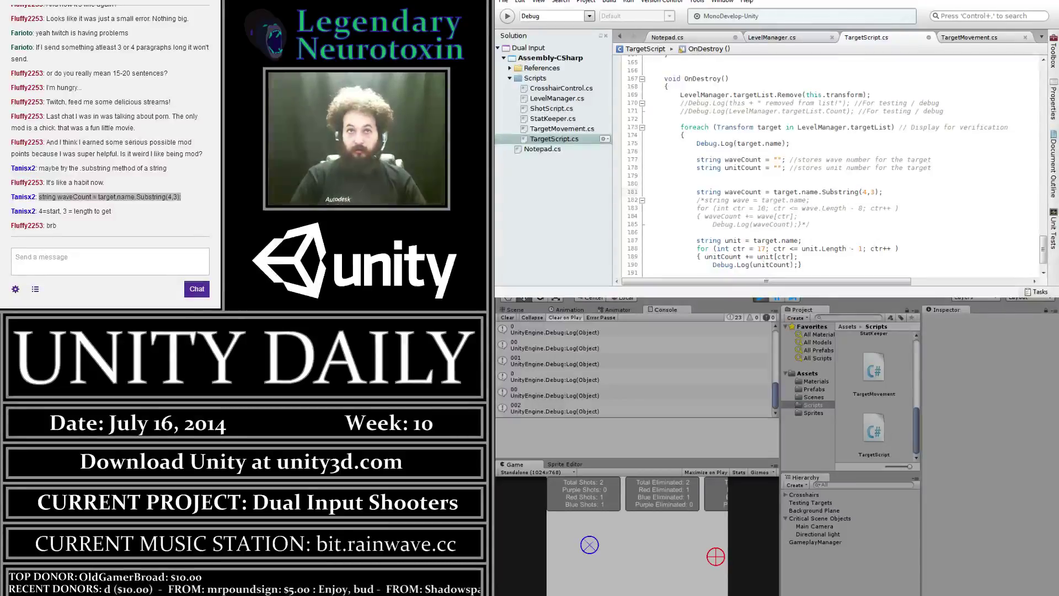
Add Debug.Log(waveCount); below the Substring line and save the script
left_click(810, 200)
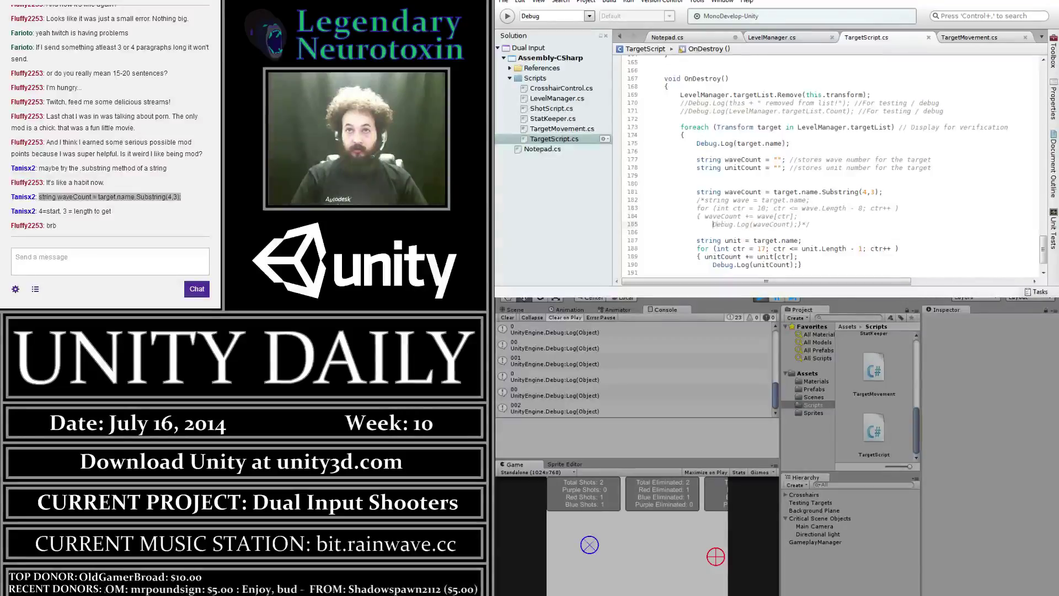
left_click_drag(714, 224, 787, 225)
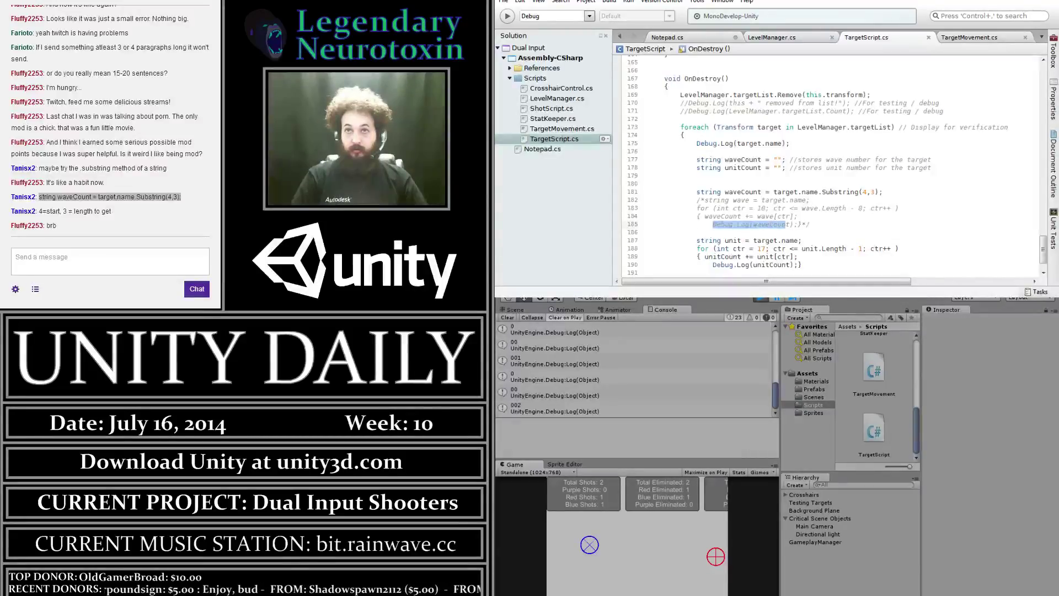
left_click(799, 199)
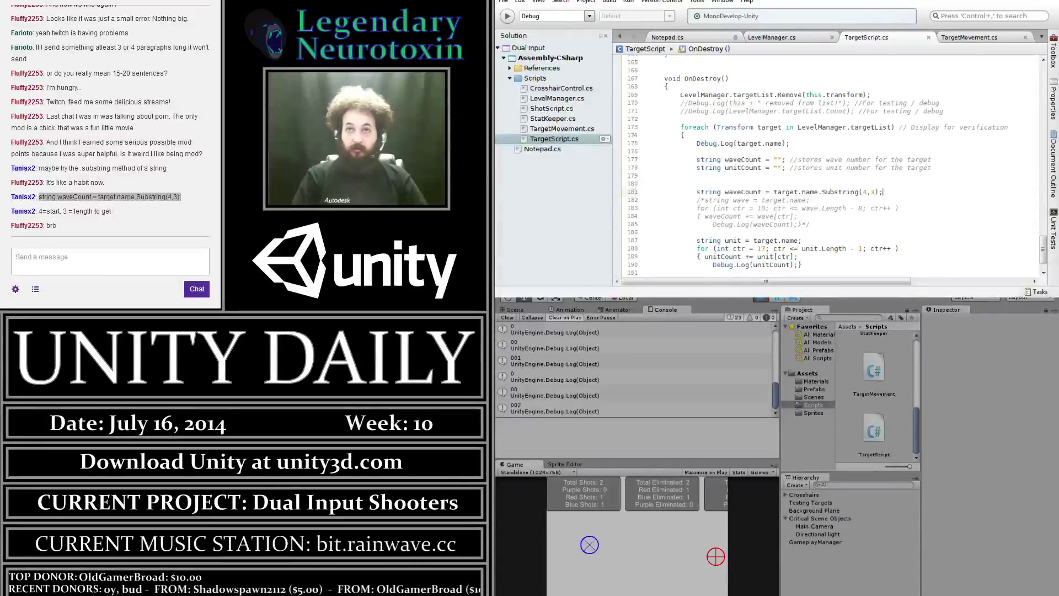
key("Up")
key("End")
key("Return")
type("Debug.Log(waveCount);")
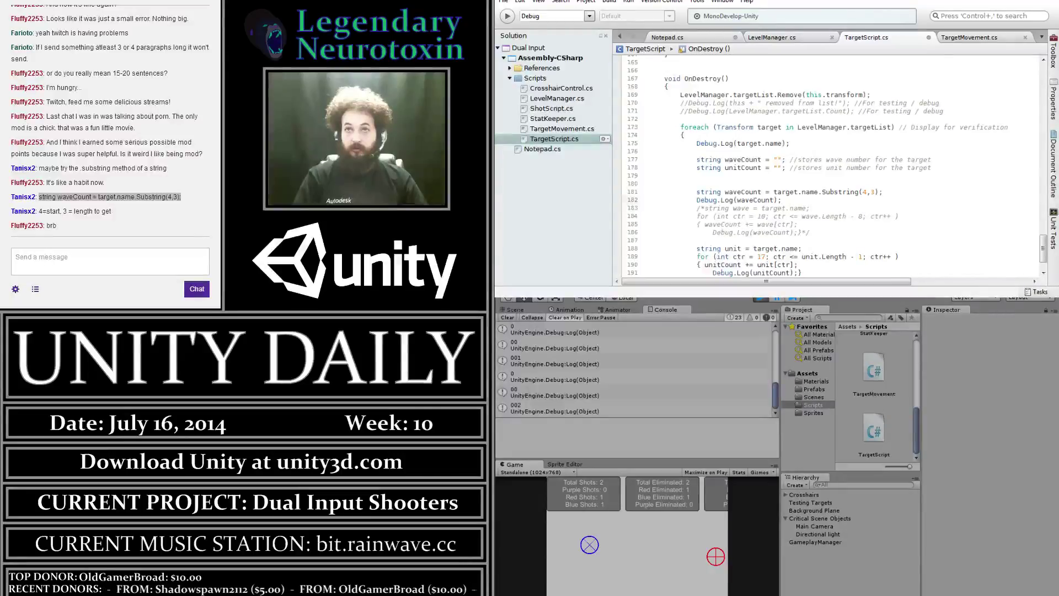
key("Return")
key("ctrl+s")
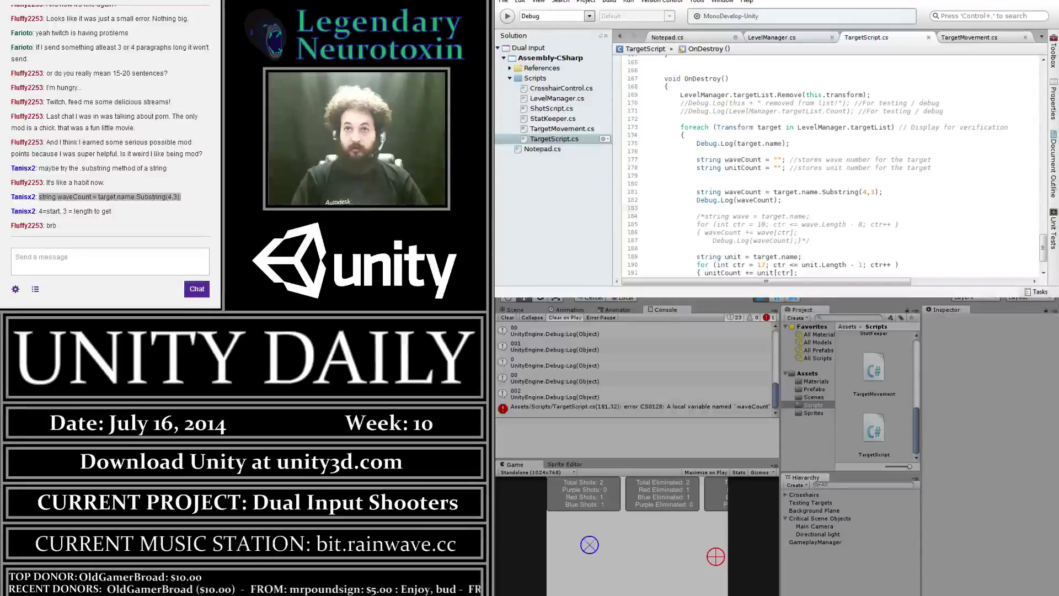
Delete the redundant 'string' keyword before waveCount on line 181 and save
left_click_drag(725, 192, 704, 197)
double_click(704, 193)
key("Delete")
key("Delete")
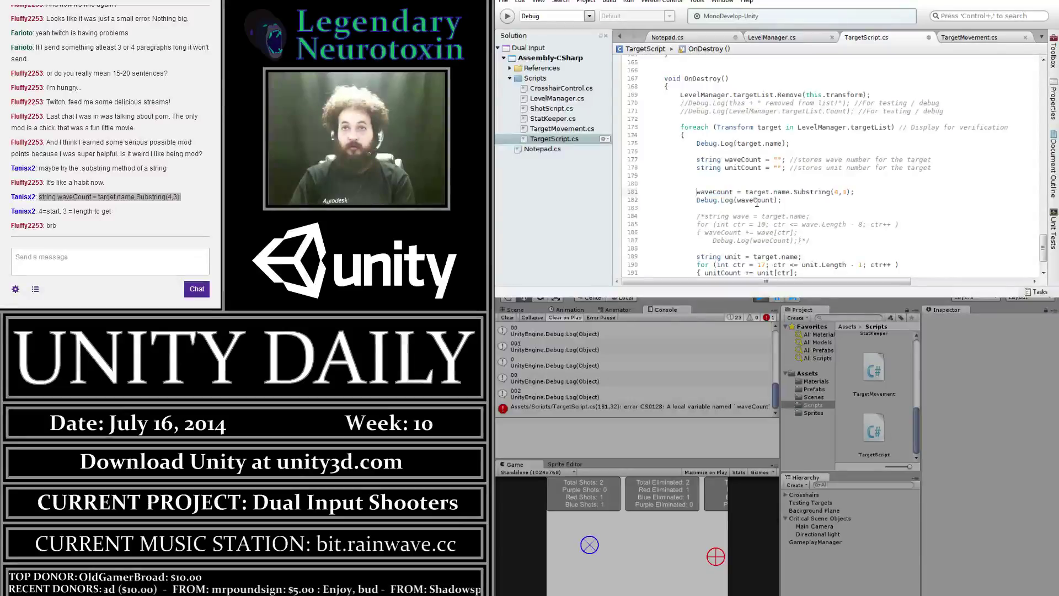
key("ctrl+s")
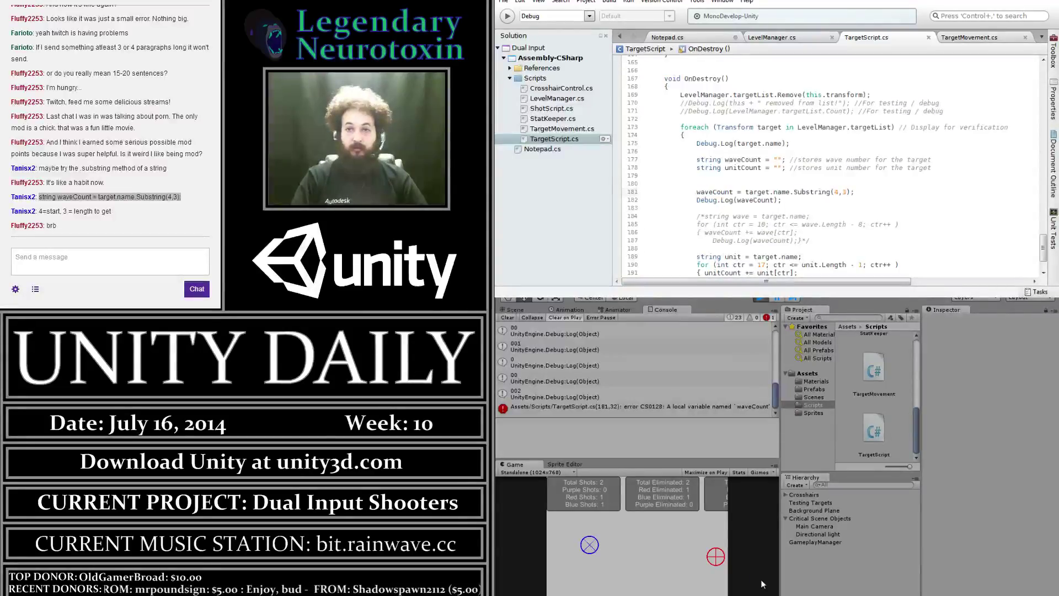
left_click(760, 299)
left_click(761, 299)
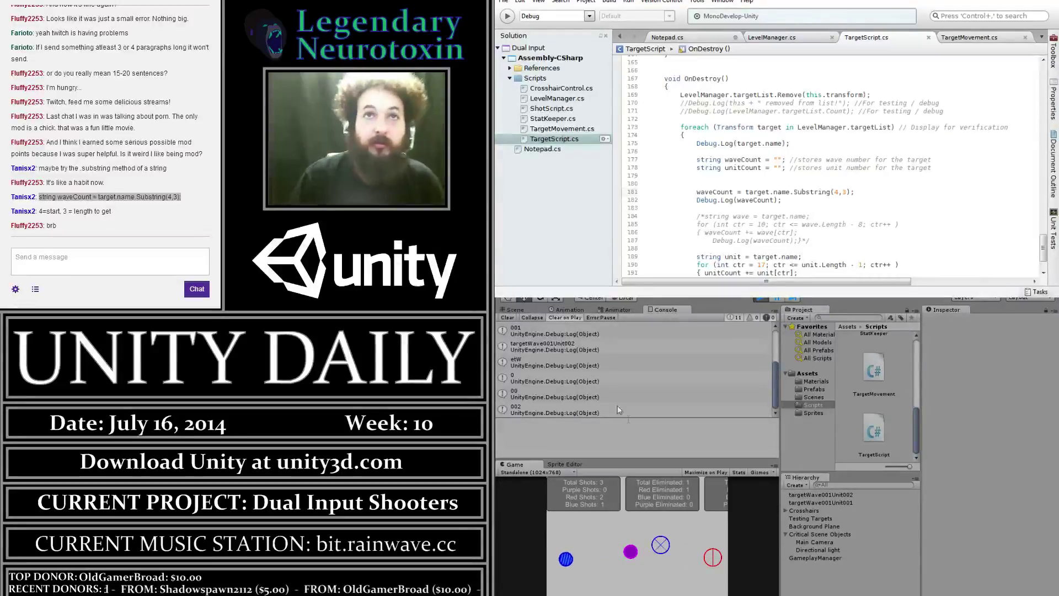
Scroll the Console to check the target logs ending with 001, then stop play mode
scroll(688, 396, "up", 2)
scroll(688, 396, "up", 1)
scroll(687, 396, "up", 2)
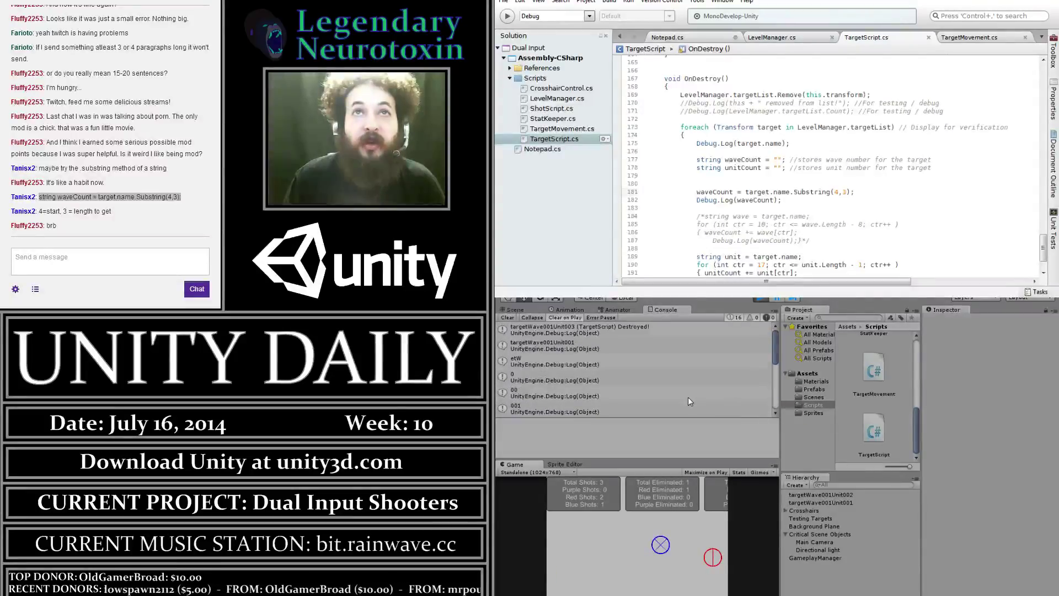
left_click(761, 298)
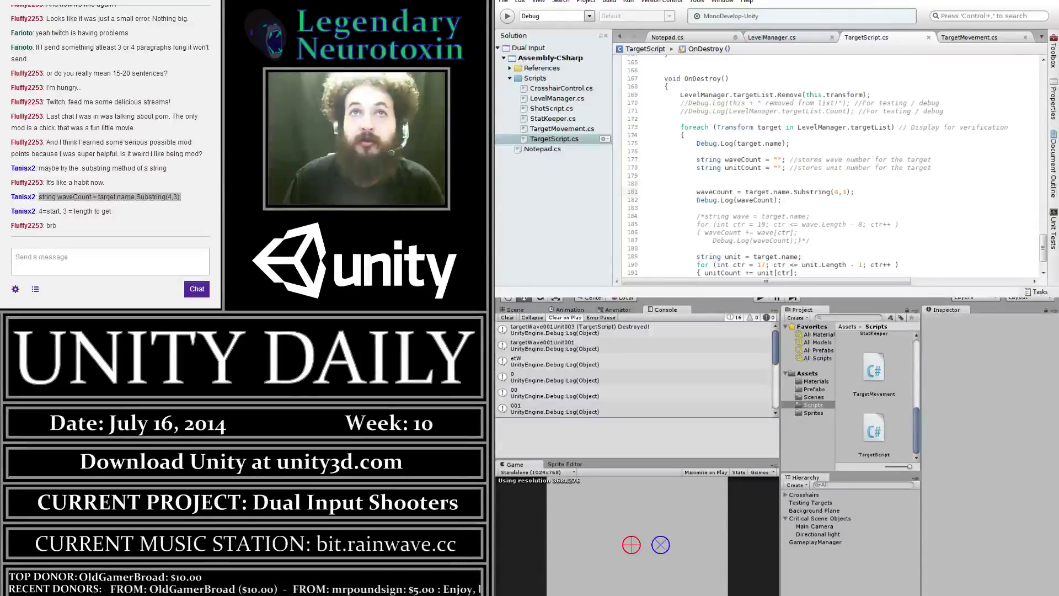
left_click(781, 62)
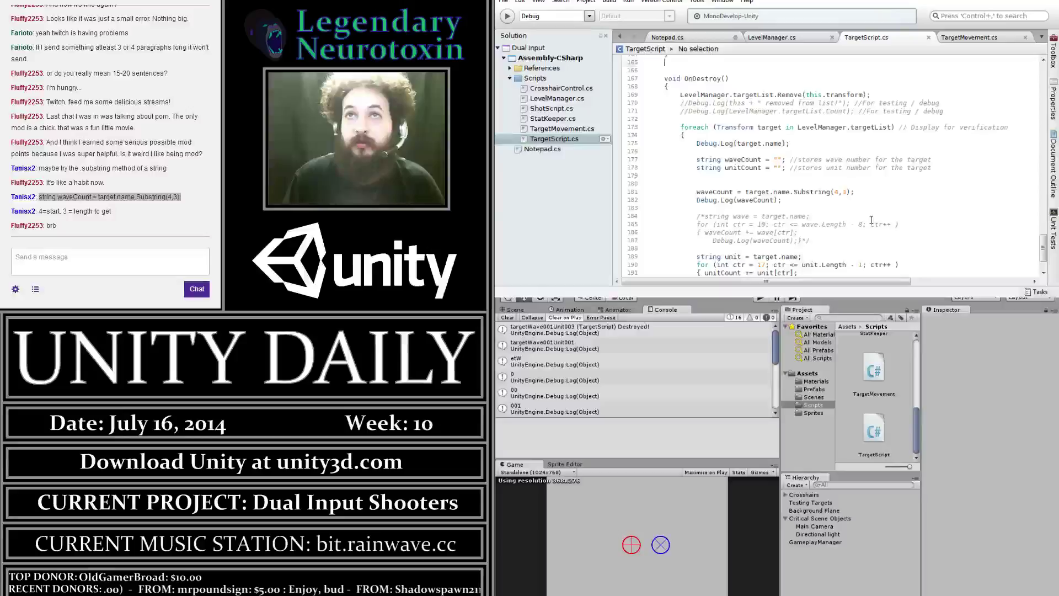
Change the Substring start index to 10 and put target.name.Substring(10,3) into waveCount's declaration on line 177
double_click(837, 192)
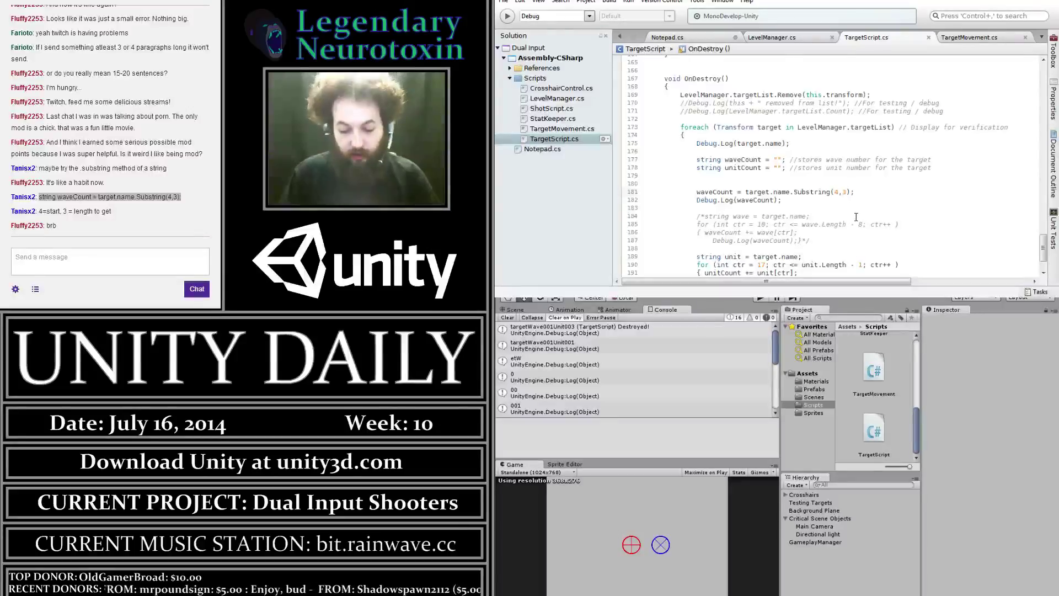
type("10")
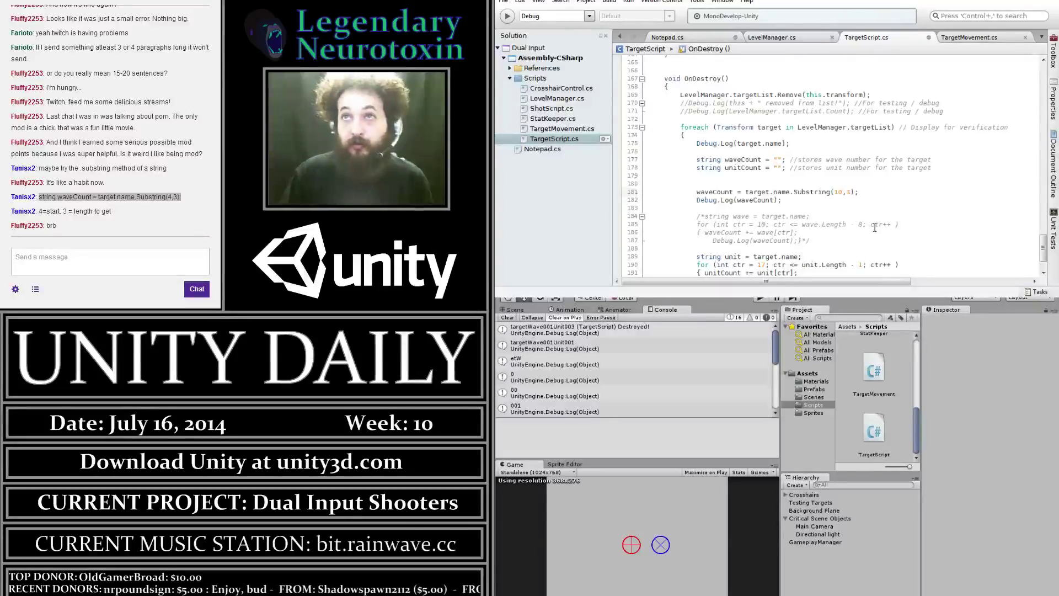
left_click_drag(865, 191, 695, 191)
key("ctrl+c")
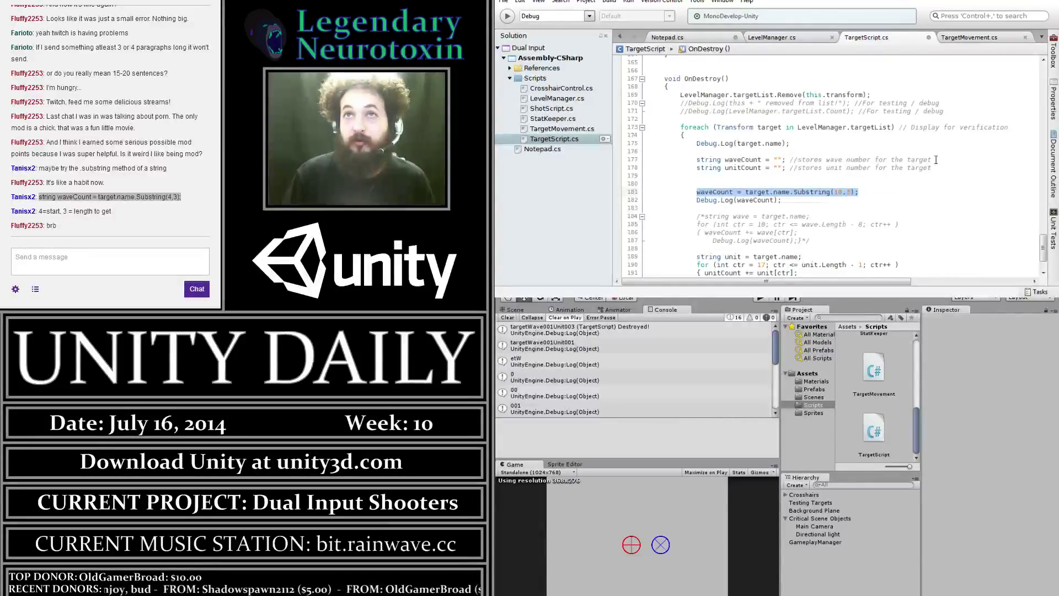
left_click_drag(725, 159, 784, 161)
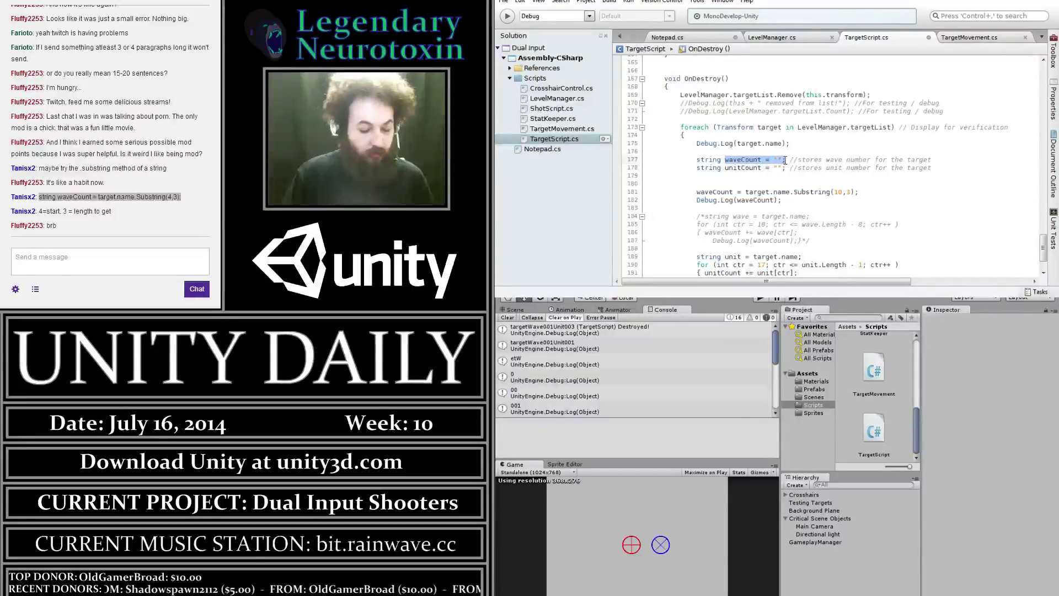
key("ctrl+v")
Delete the redundant waveCount assignment line, save the script, and start the game
left_click_drag(697, 192, 859, 192)
key("BackSpace")
key("ctrl+s")
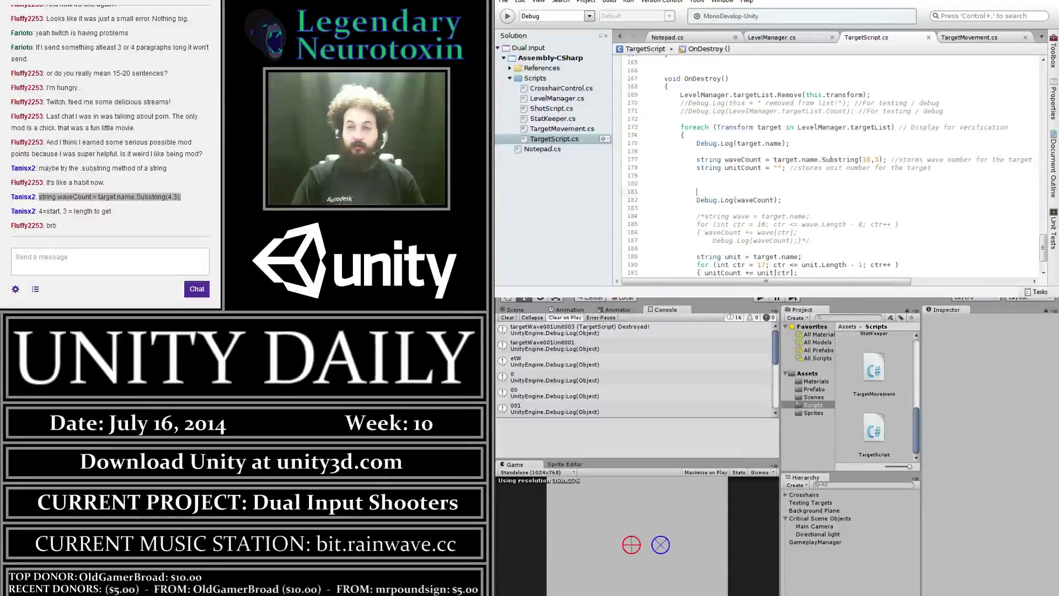
left_click(761, 298)
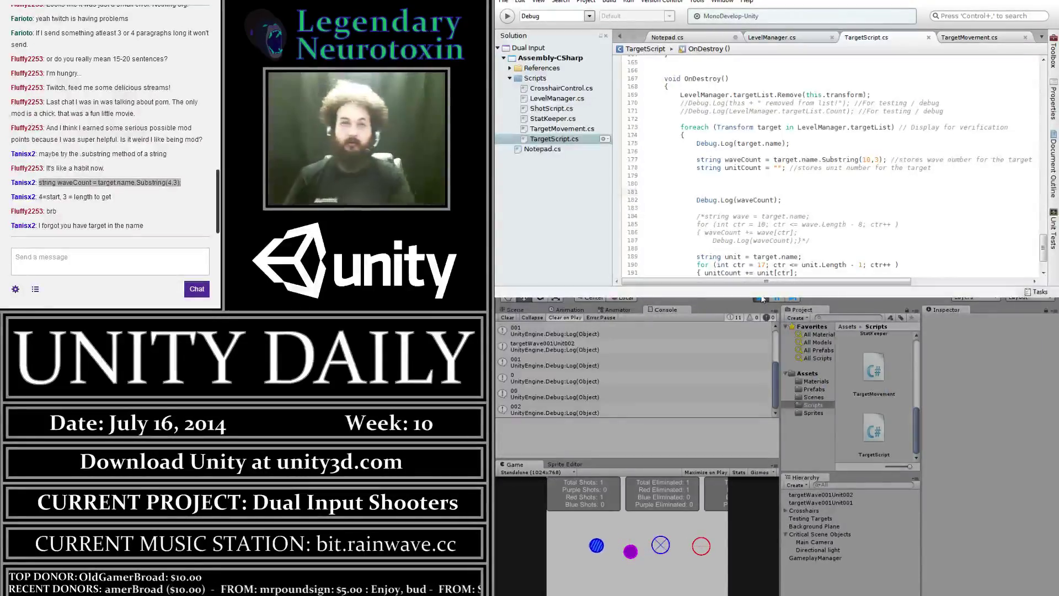
Stop the test run and scroll through the Console to review the logged wave numbers
left_click(761, 298)
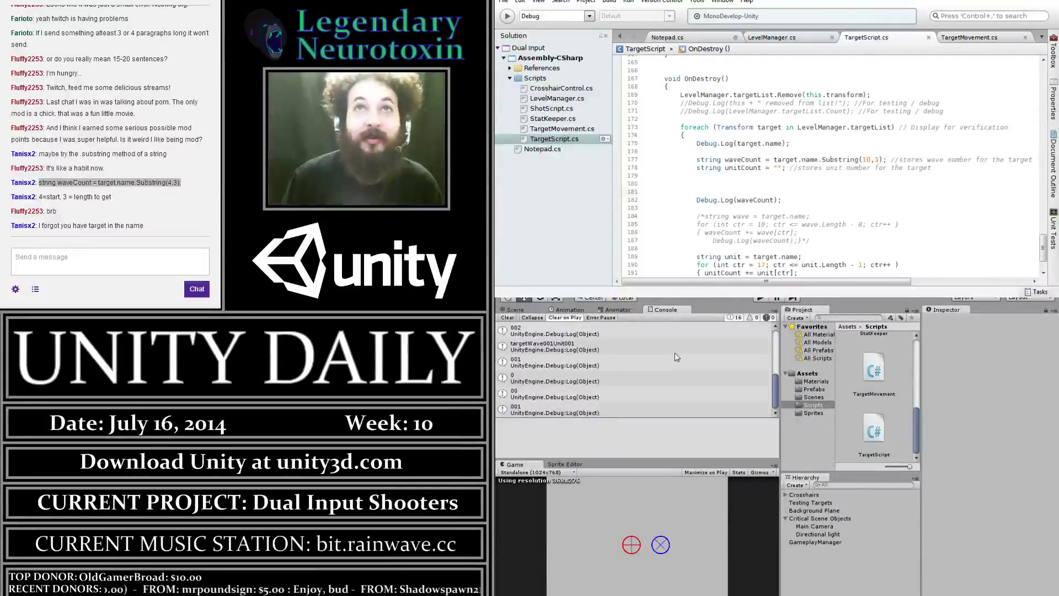
scroll(698, 386, "up", 1)
scroll(698, 385, "up", 2)
scroll(698, 386, "up", 1)
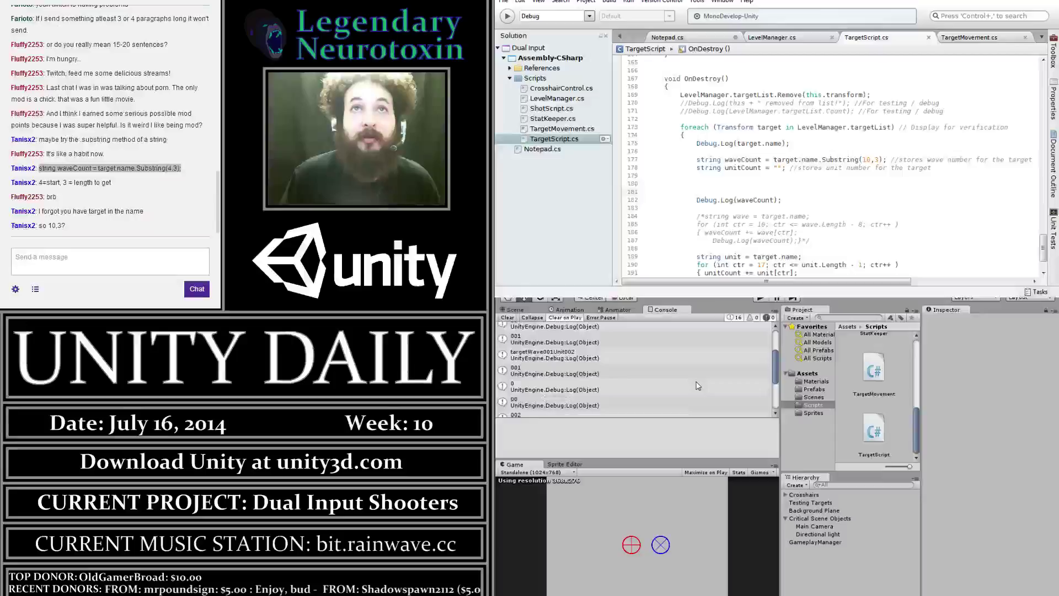
scroll(698, 385, "down", 1)
scroll(698, 386, "down", 1)
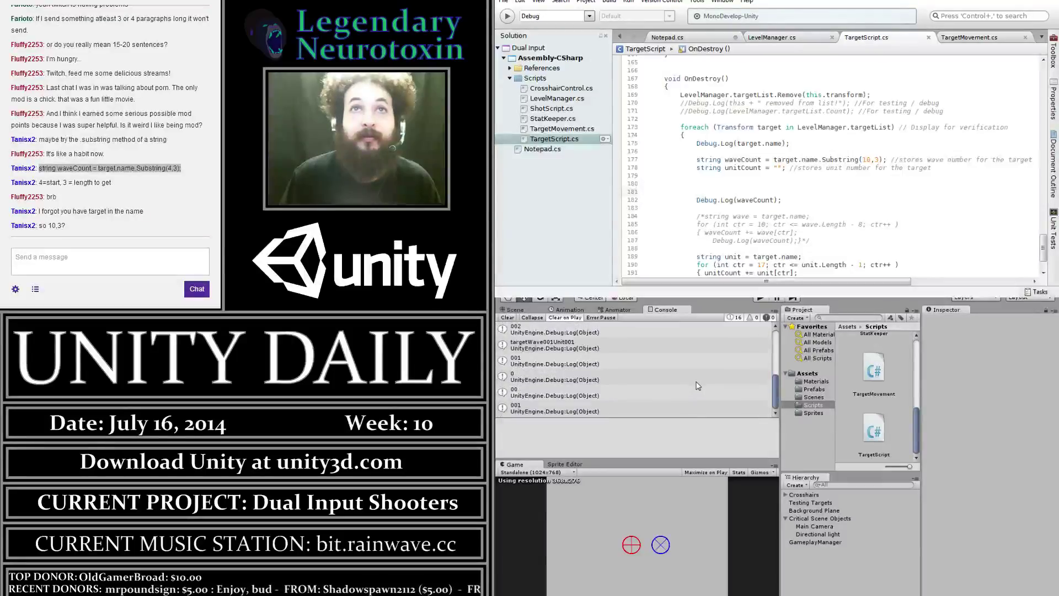
scroll(698, 386, "down", 1)
scroll(698, 385, "down", 2)
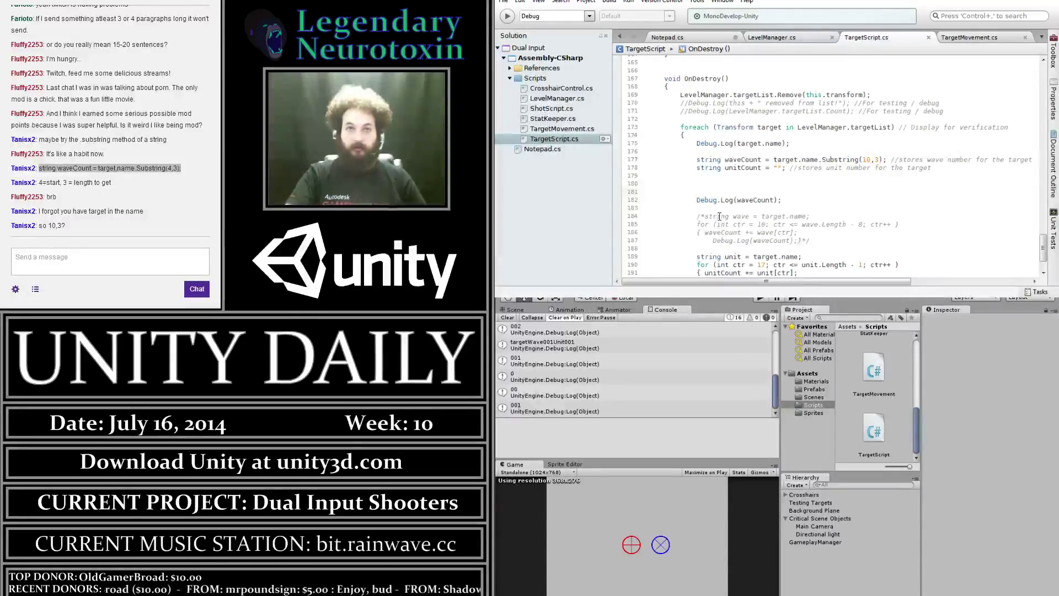
Copy waveCount's Substring(10,3) expression into unitCount's declaration and open a /* comment before the old unit loop
left_click(873, 159)
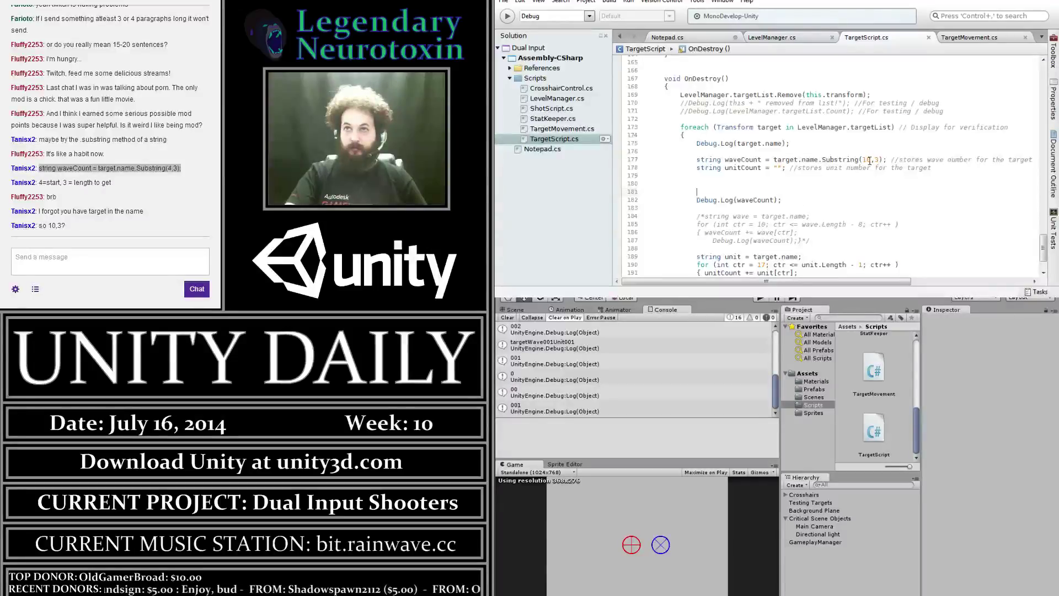
left_click_drag(774, 159, 888, 159)
key("ctrl+c")
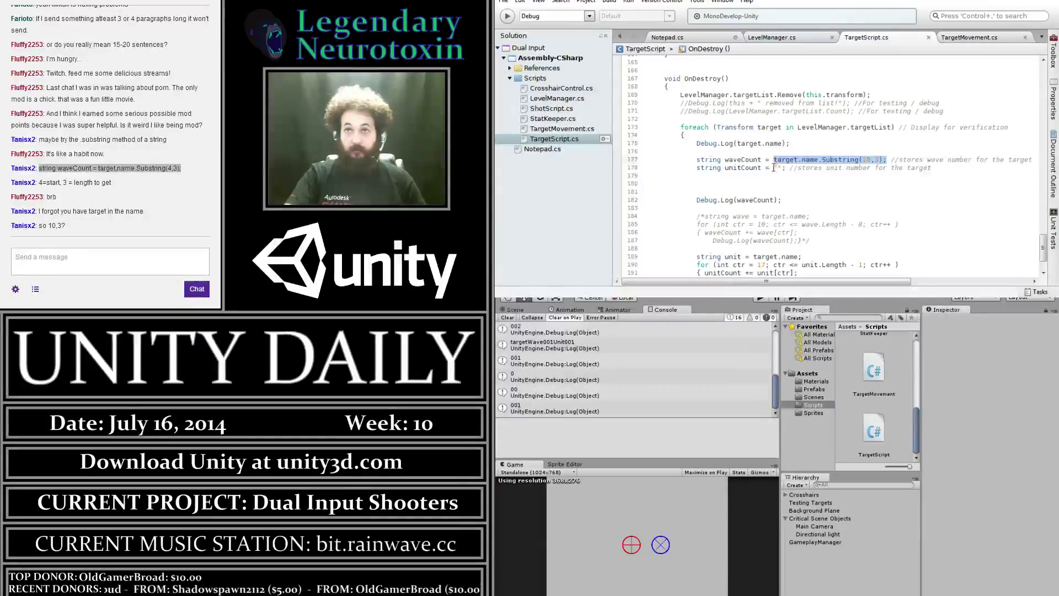
double_click(776, 168)
key("ctrl+v")
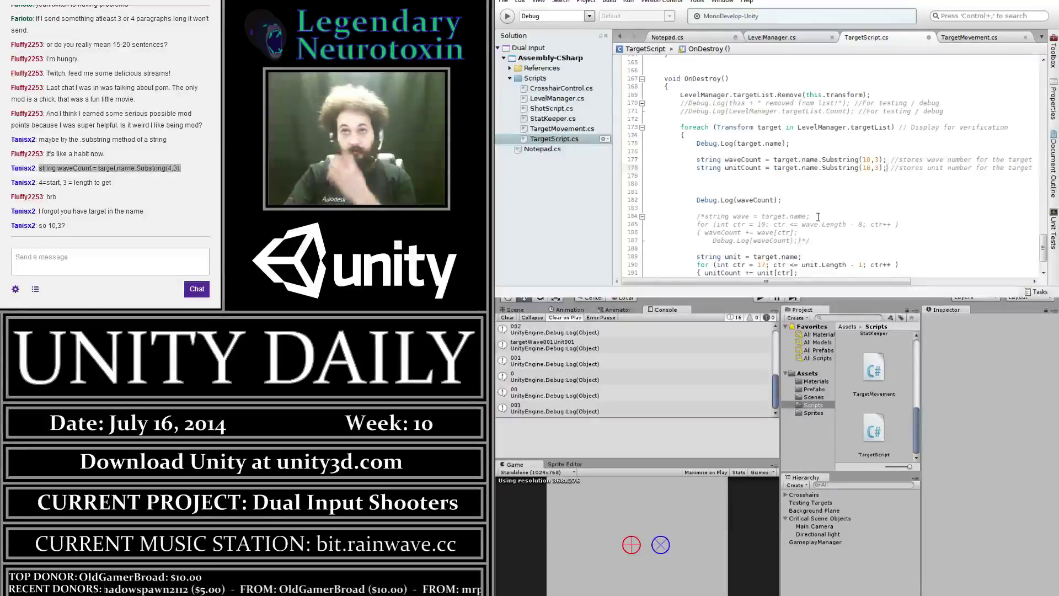
scroll(816, 215, "down", 2)
left_click(697, 208)
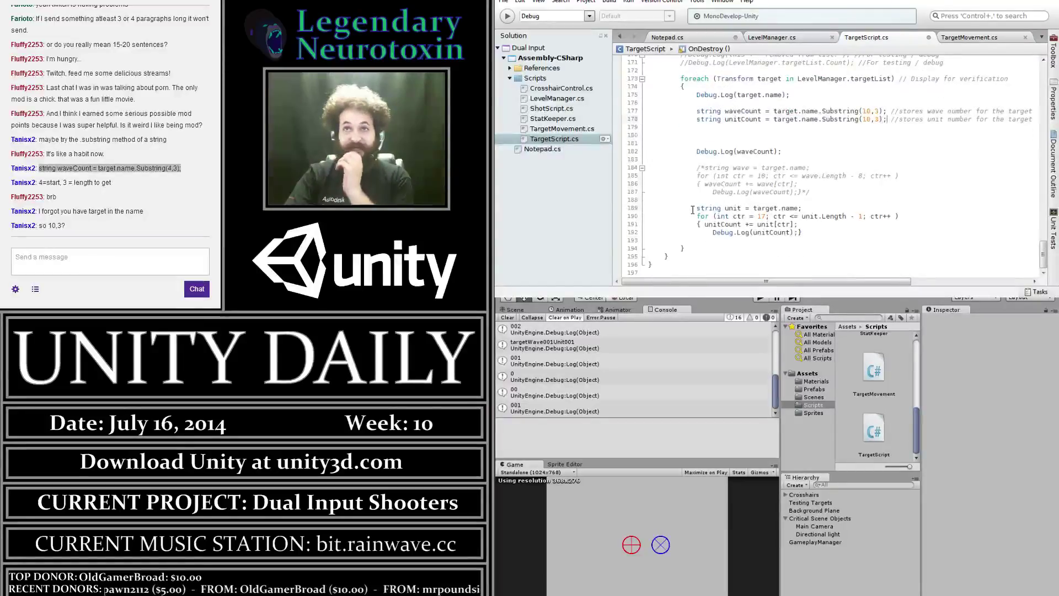
type("/*")
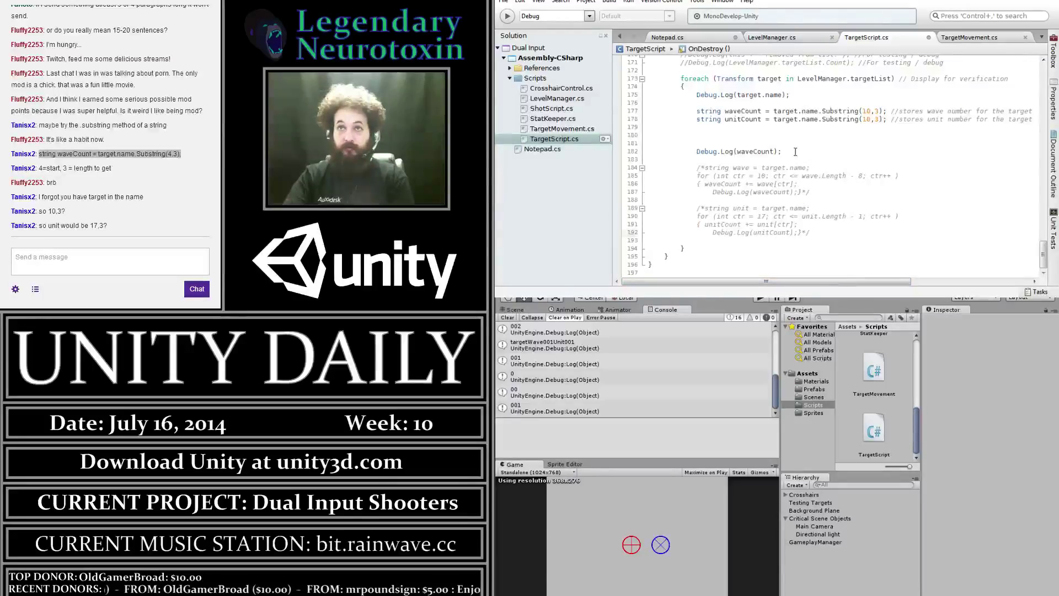
Add a Debug.Log(unitCount) line below the waveCount log line and save
left_click_drag(783, 151, 692, 150)
key("ctrl+c")
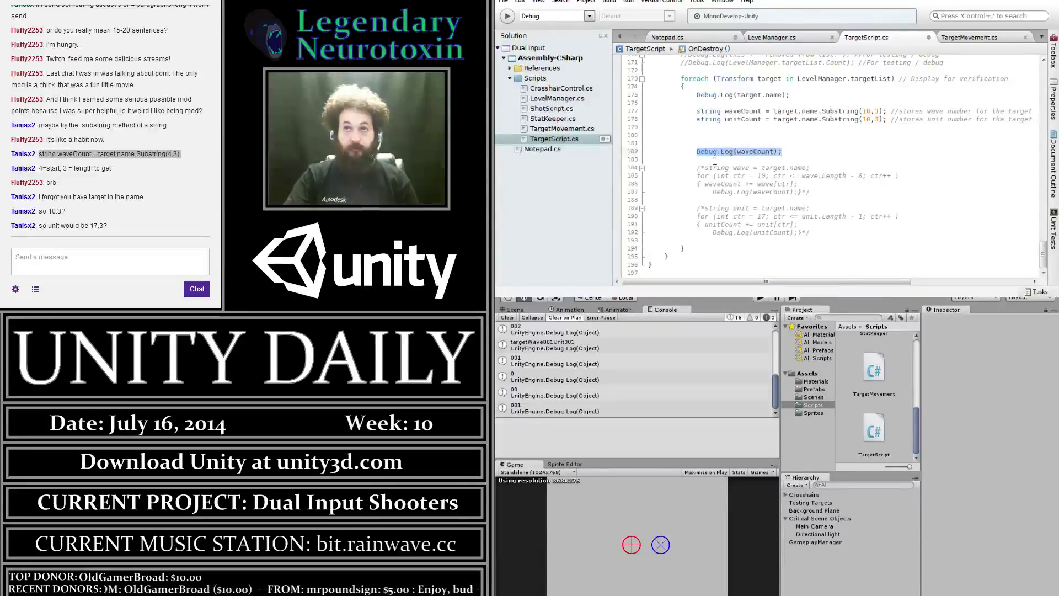
key("Down")
key("ctrl+v")
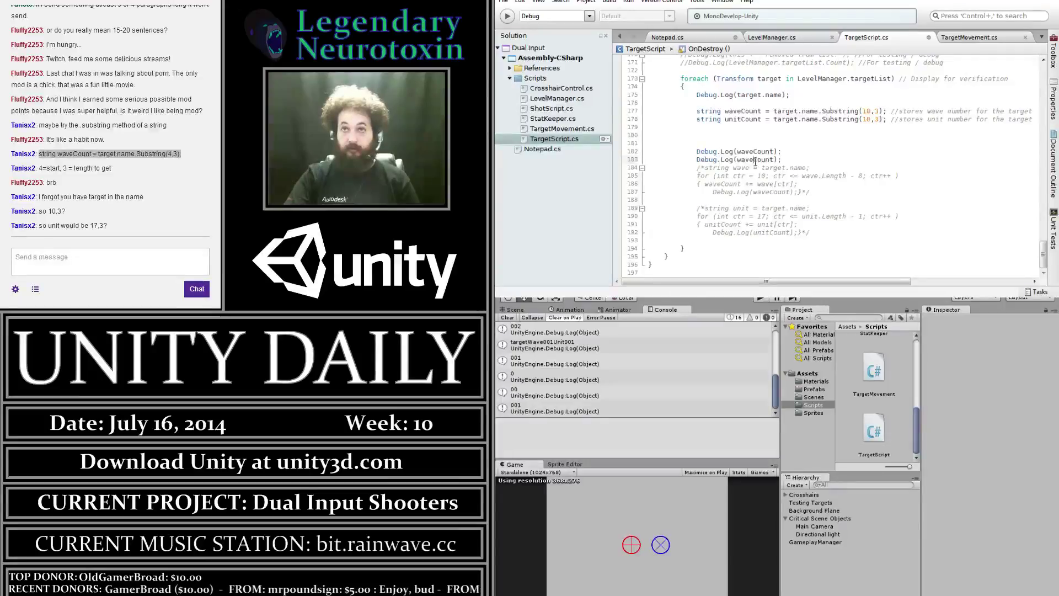
type("unit")
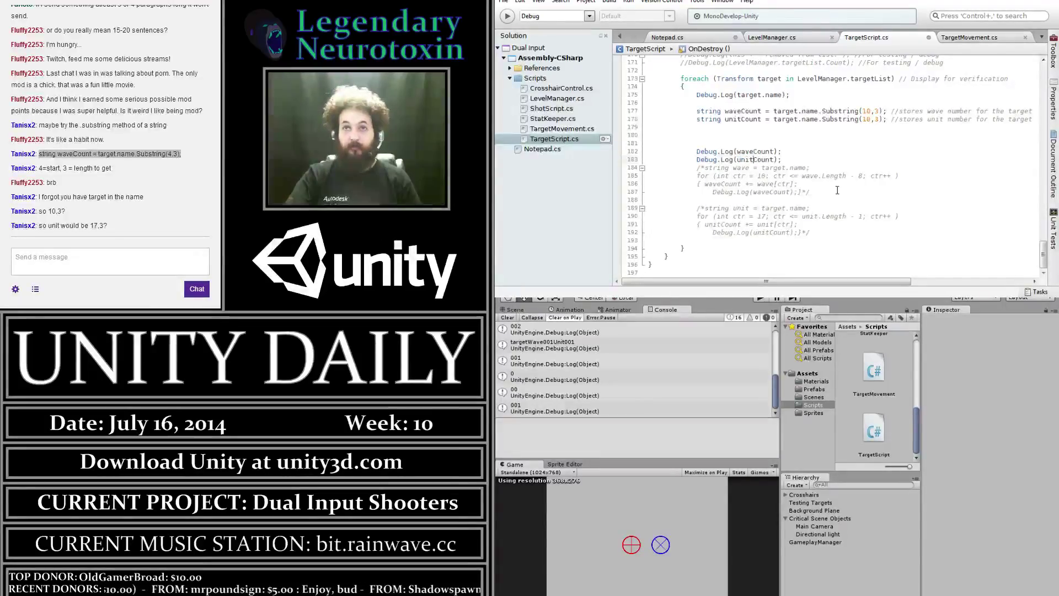
key("ctrl+s")
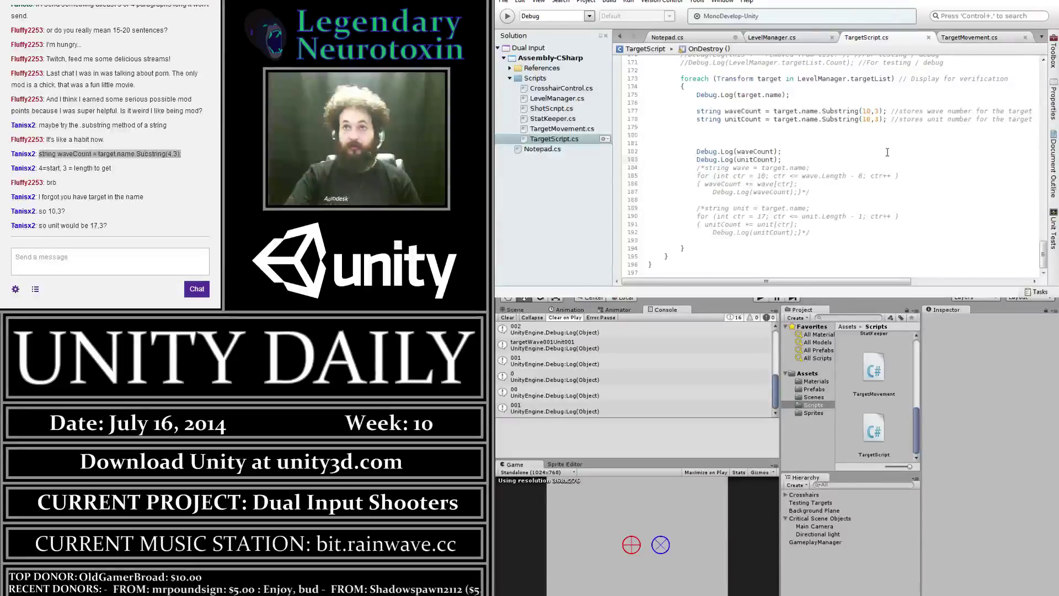
Change unitCount's Substring start index from 10 to 17 and save TargetScript
left_click(871, 120)
key("BackSpace")
type("7")
key("ctrl+s")
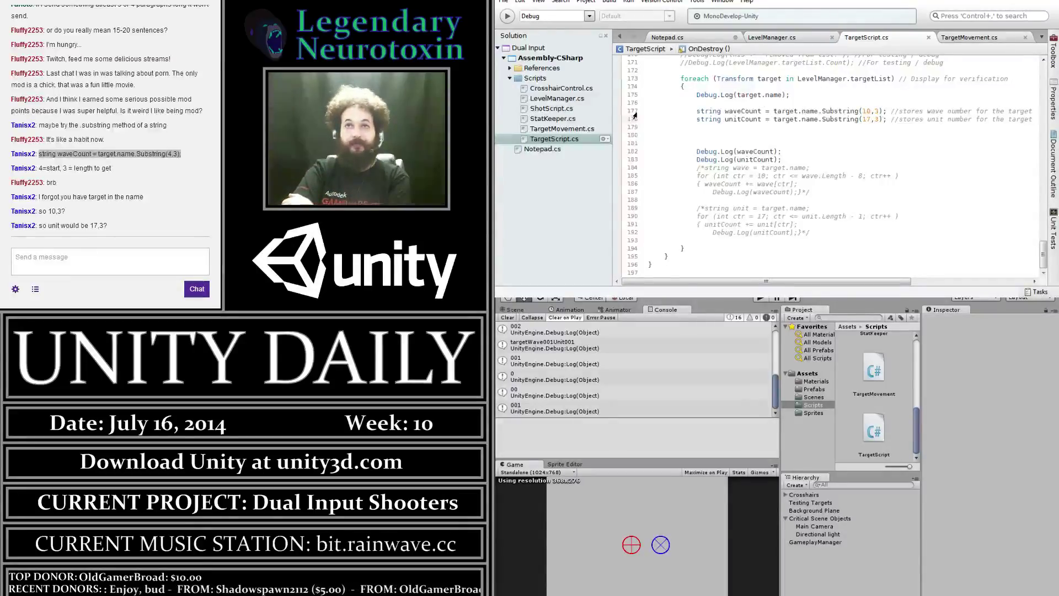
Run the game until targets are destroyed, logging wave 001 and unit numbers, then stop it
left_click(759, 299)
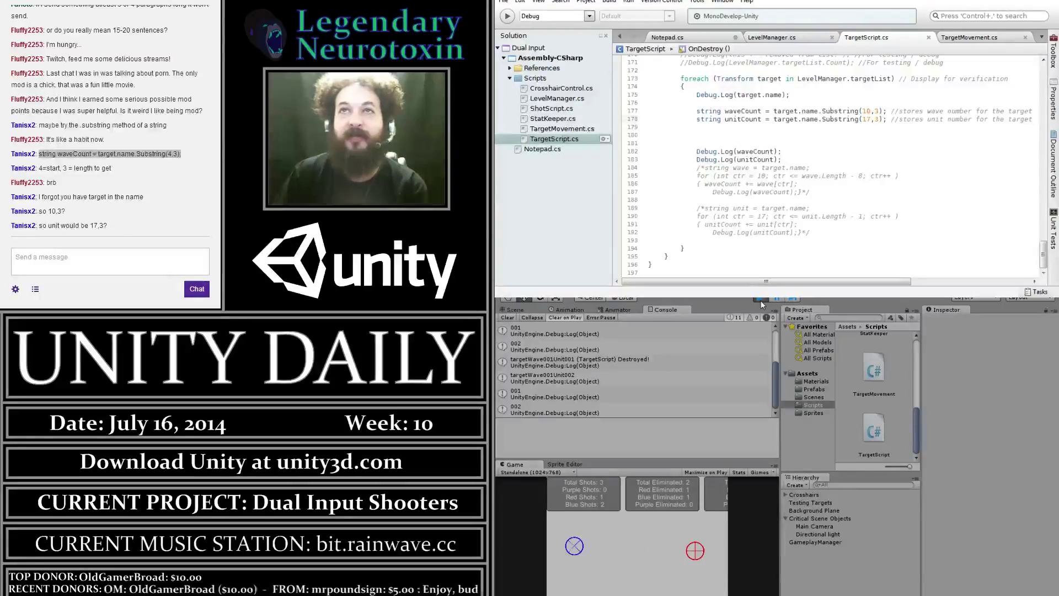
left_click(762, 301)
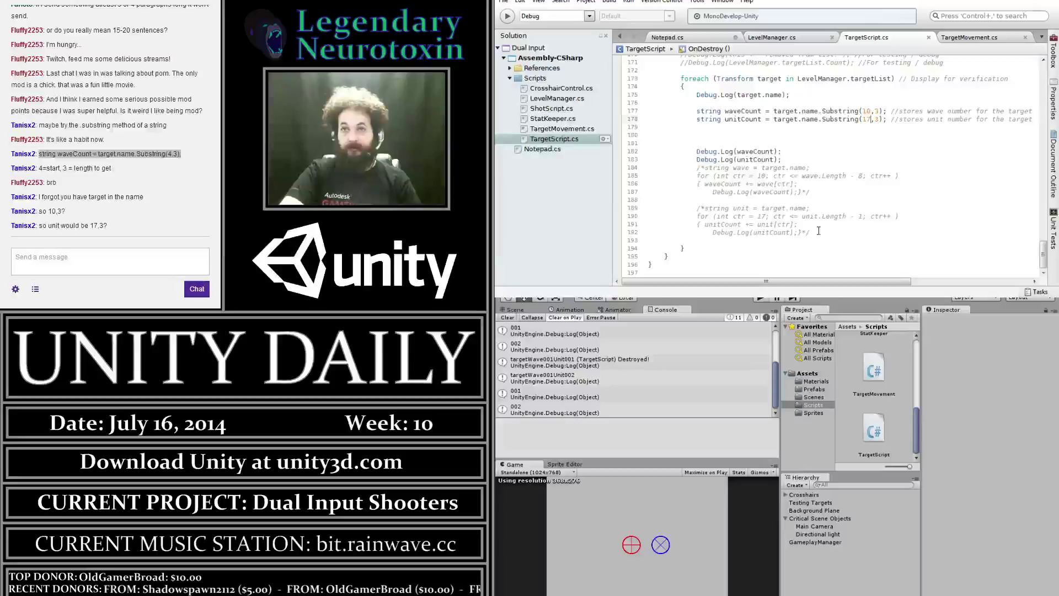
Delete the two commented-out loop blocks and the blank lines after the log calls
left_click_drag(819, 231, 693, 169)
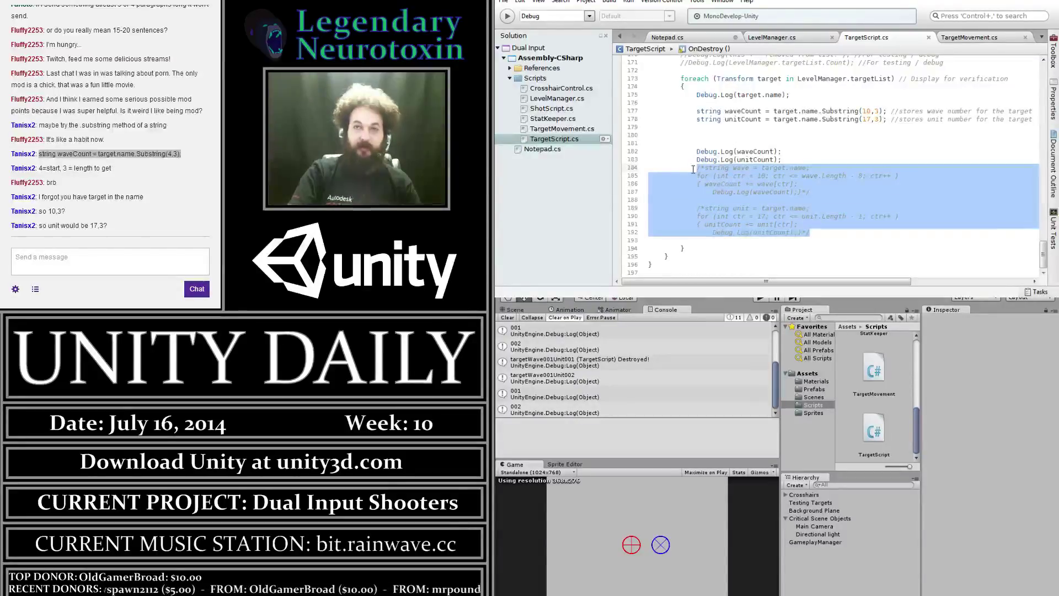
key("Delete")
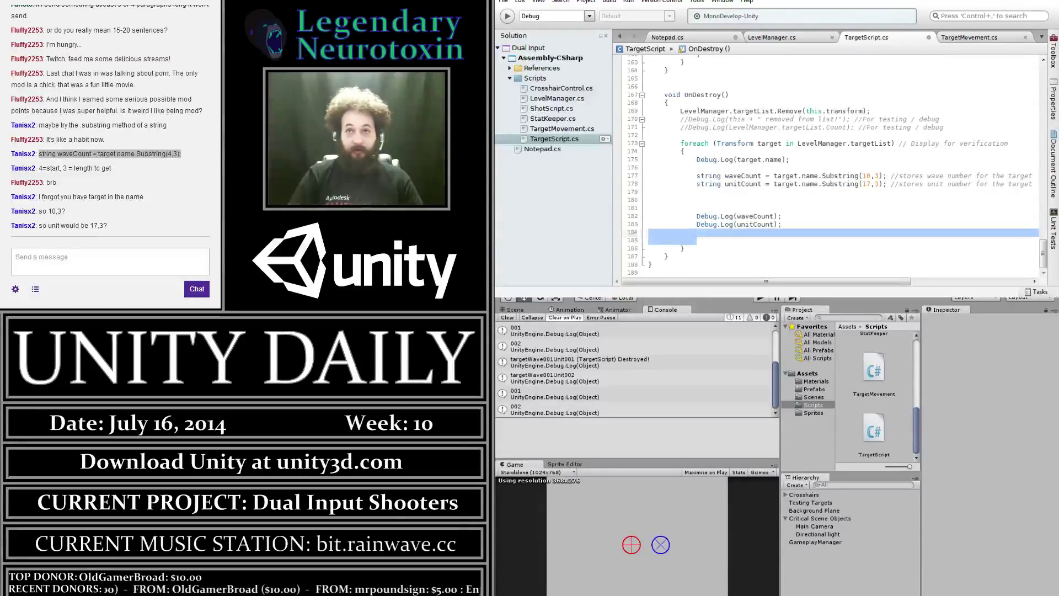
left_click_drag(697, 240, 782, 224)
key("Delete")
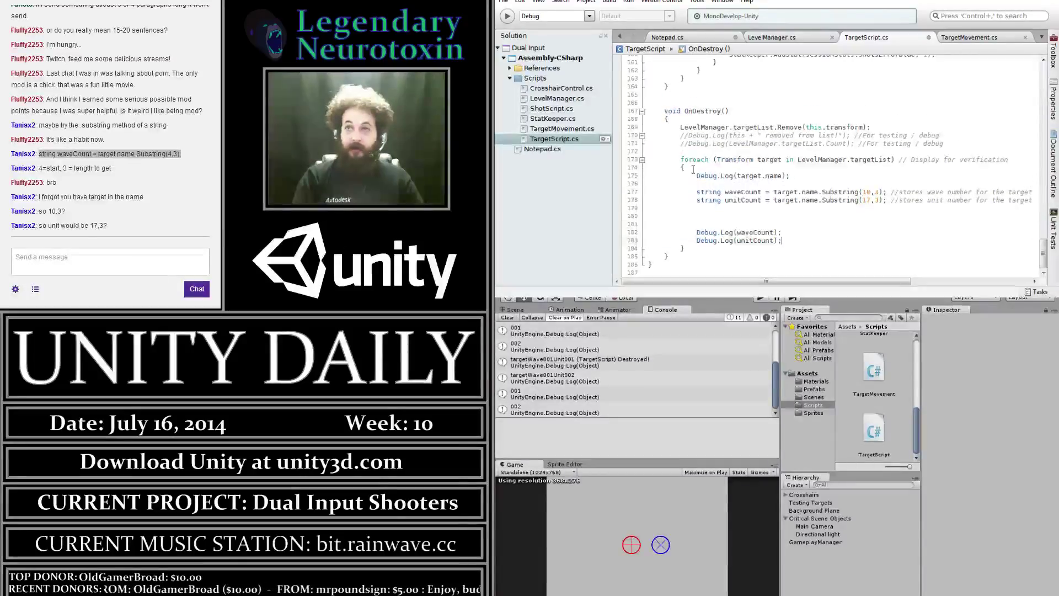
Remove the remaining blank lines before the Debug.Log calls in the foreach loop
key("Up")
key("shift+Up")
key("shift+Up")
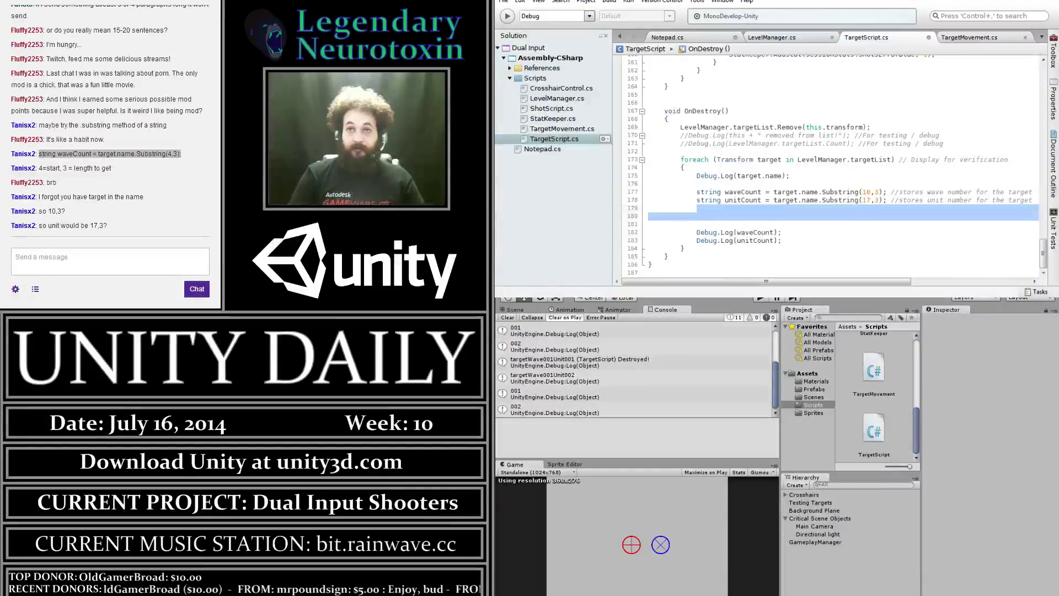
key("Delete")
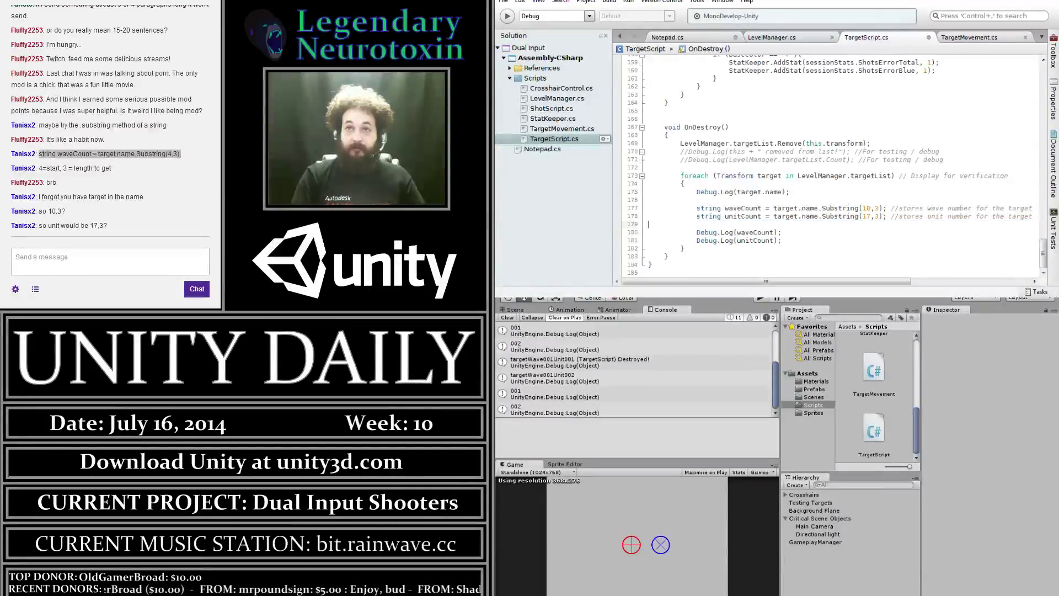
key("BackSpace")
key("Down")
key("Down")
key("Down")
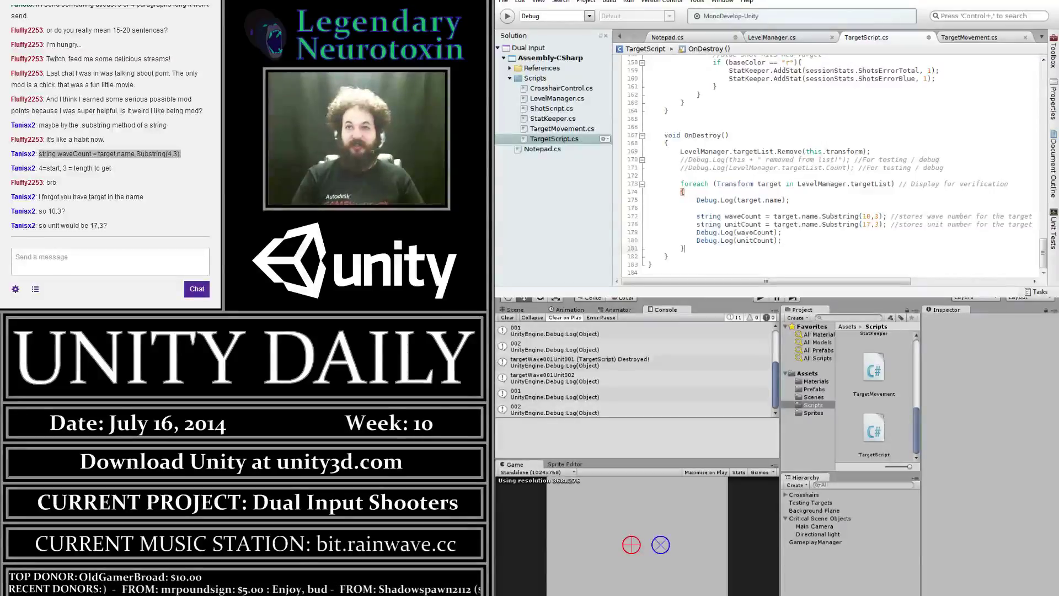
left_click(782, 233)
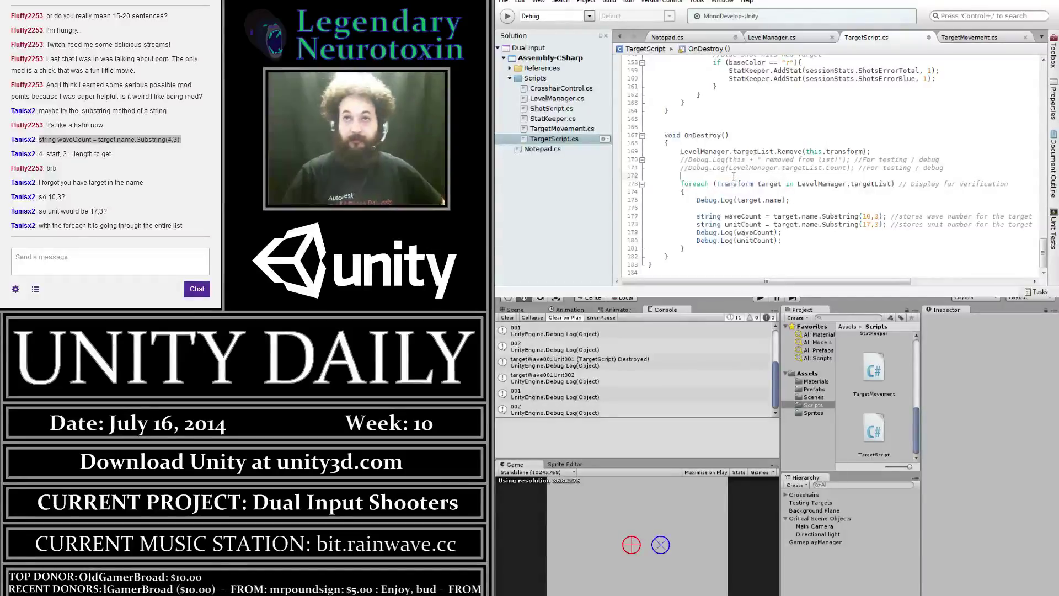
key("Return")
key("Return")
key("Return")
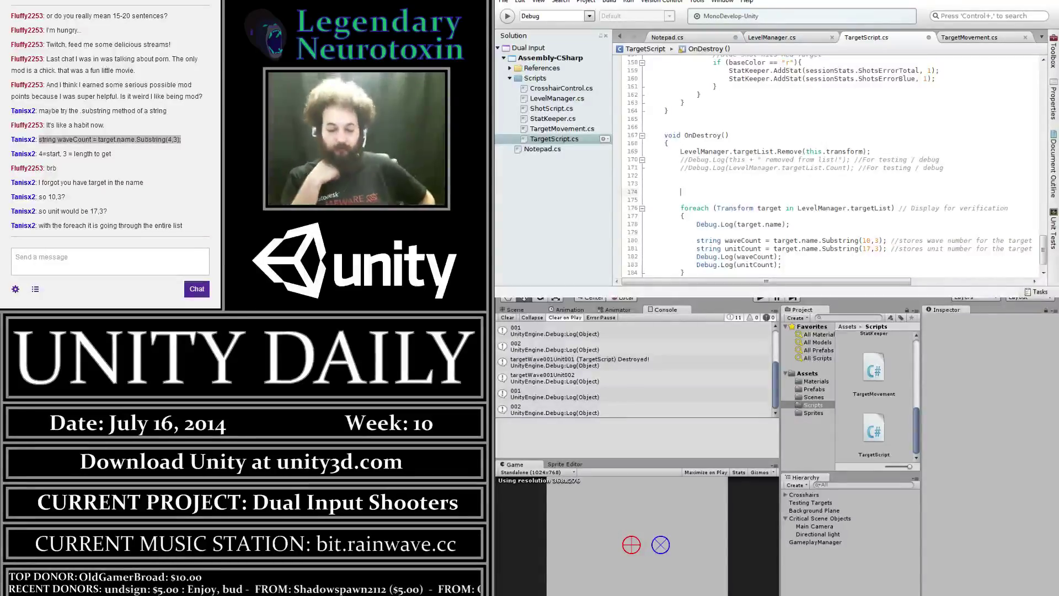
Type the comment '//create a list to hold wave numbers?' above the foreach loop
type("//create a list to hold wave")
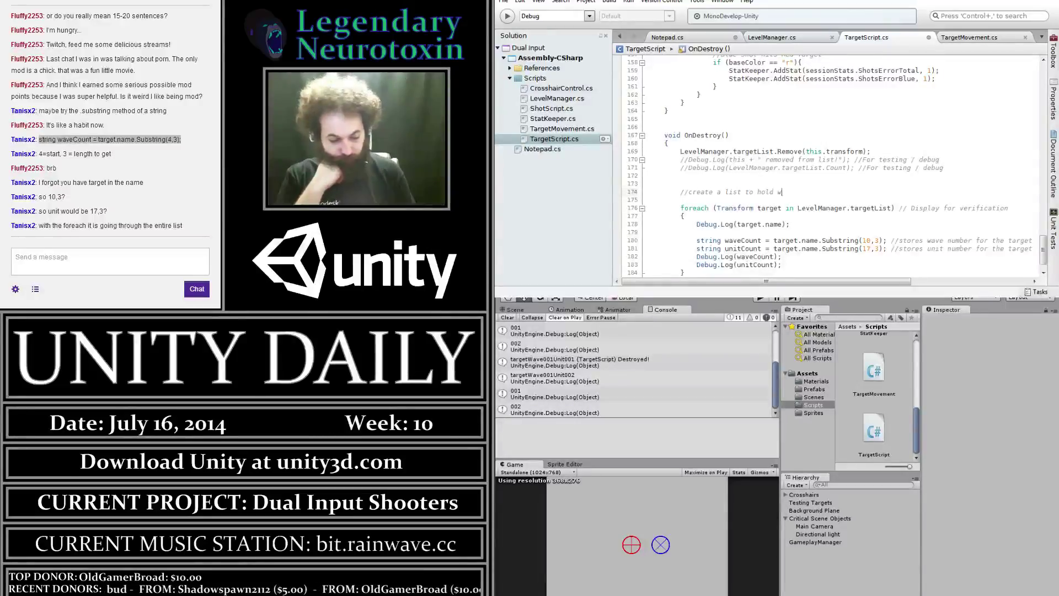
type("s")
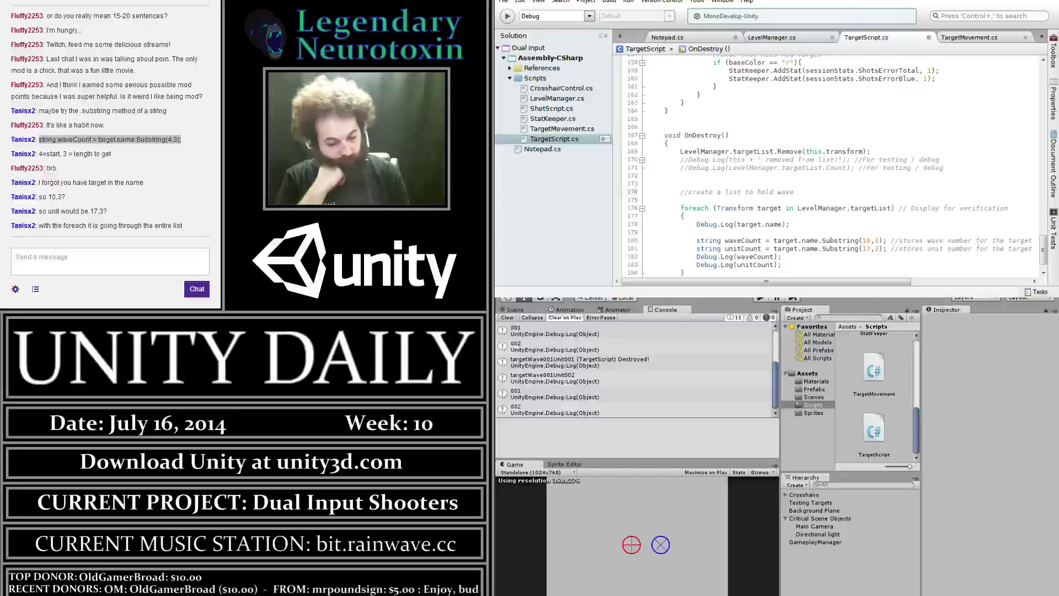
type("numbers?")
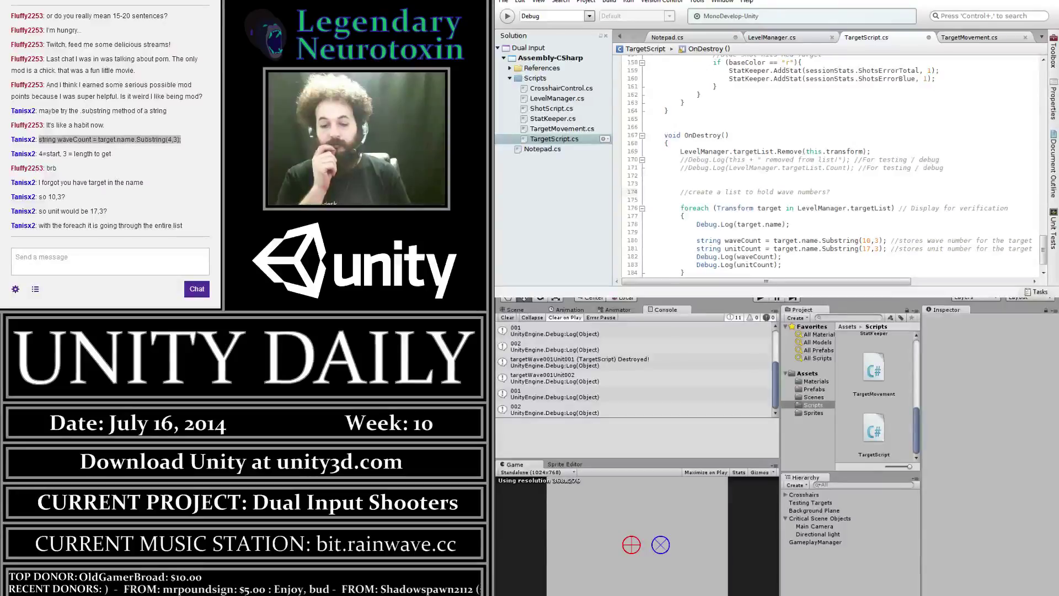
key("Return")
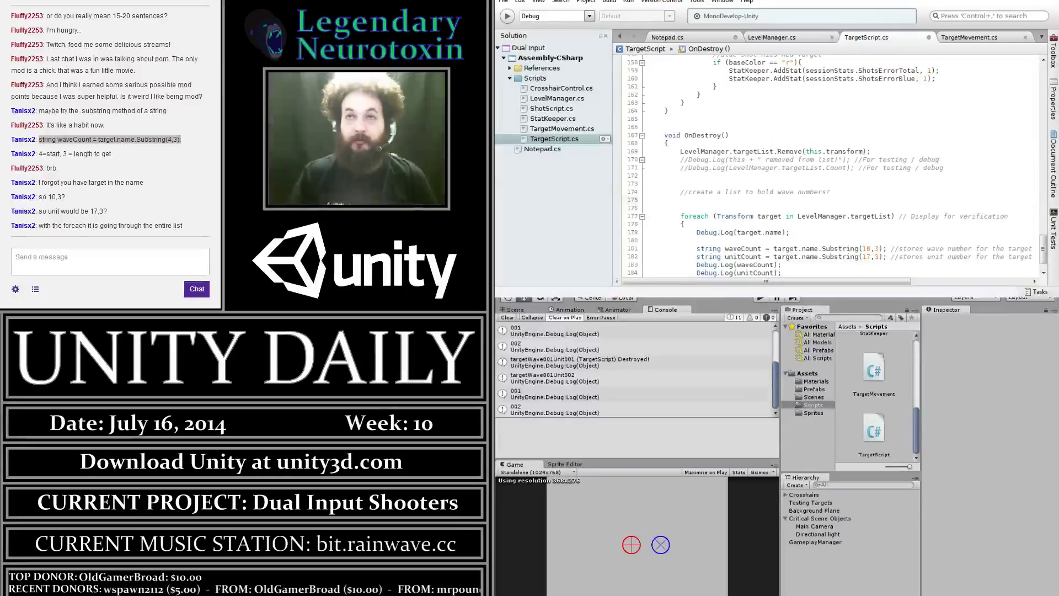
left_click(685, 192)
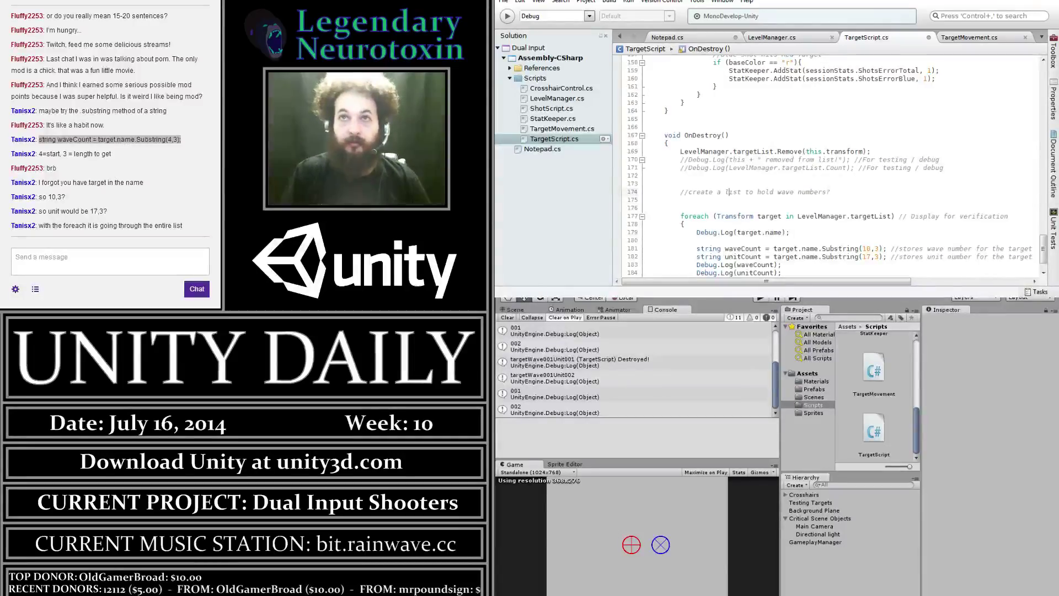
Add 'cleared' to the wave-list comment and a second comment ending 'determine which waves still exist'
type("cleared")
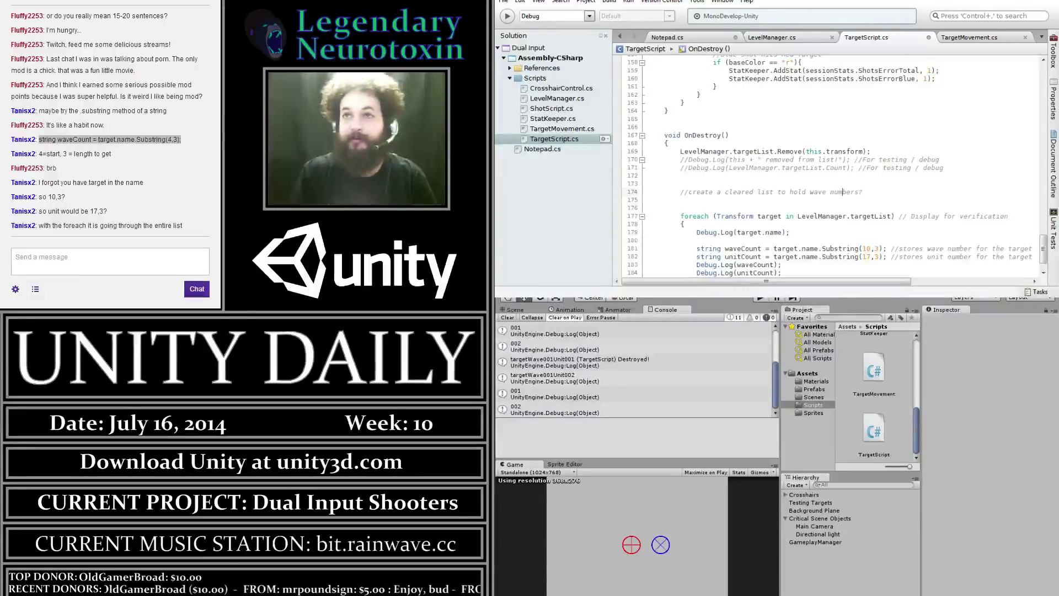
left_click(863, 192)
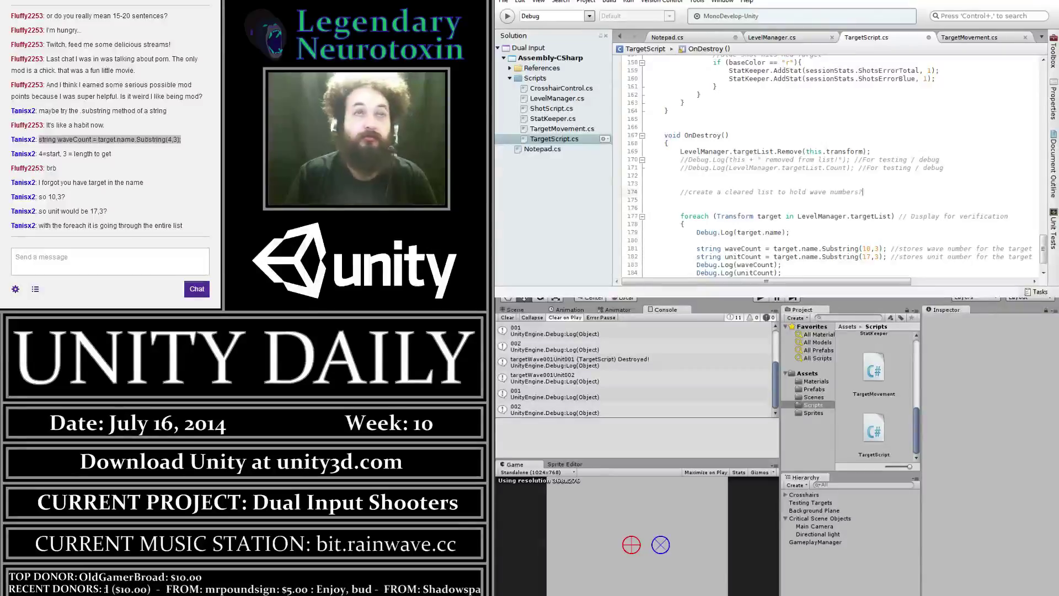
key("Return")
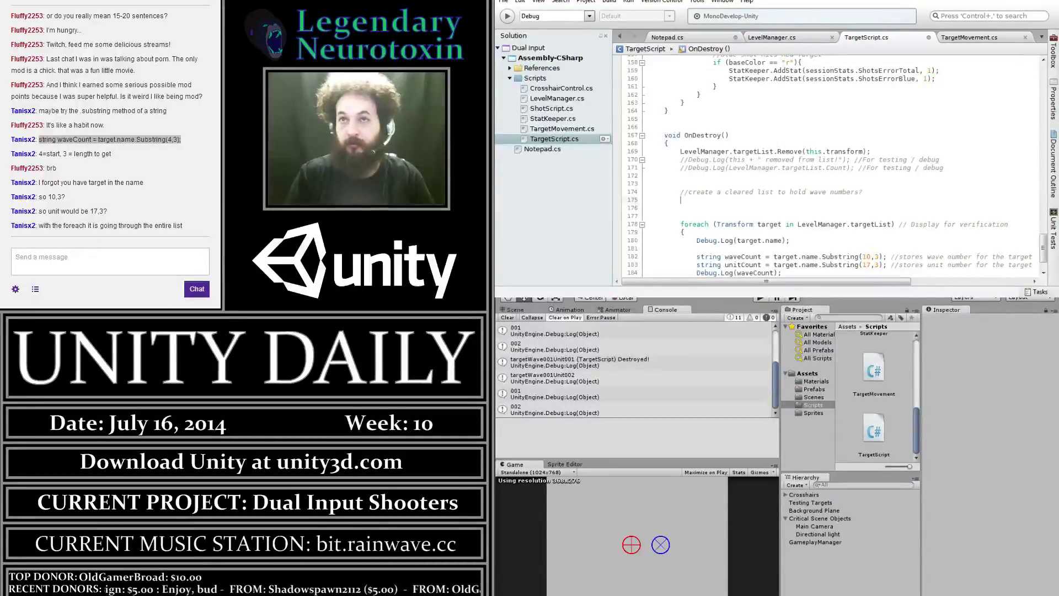
type("//")
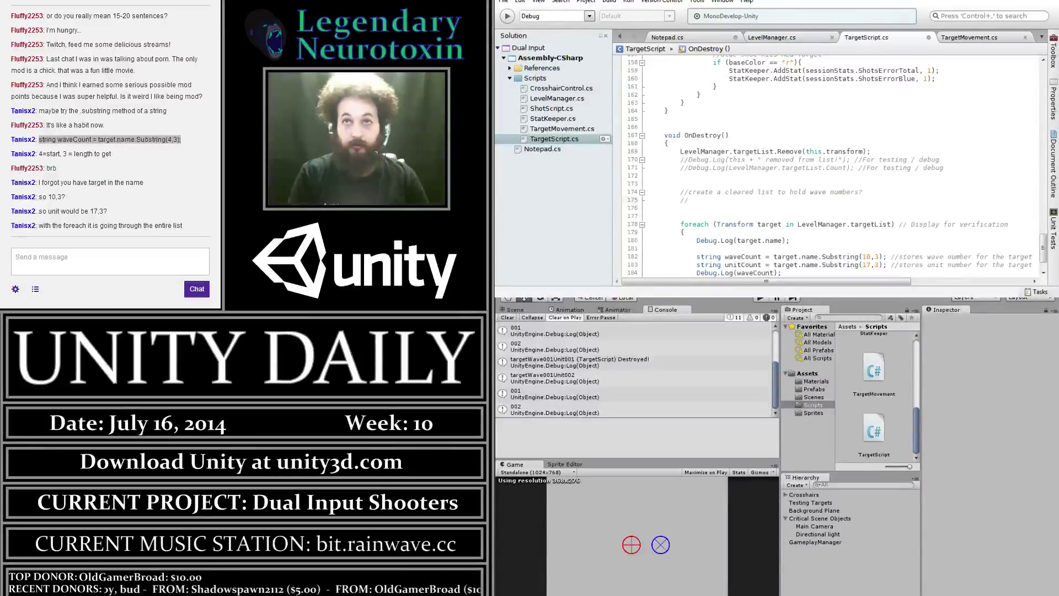
type("at the end")
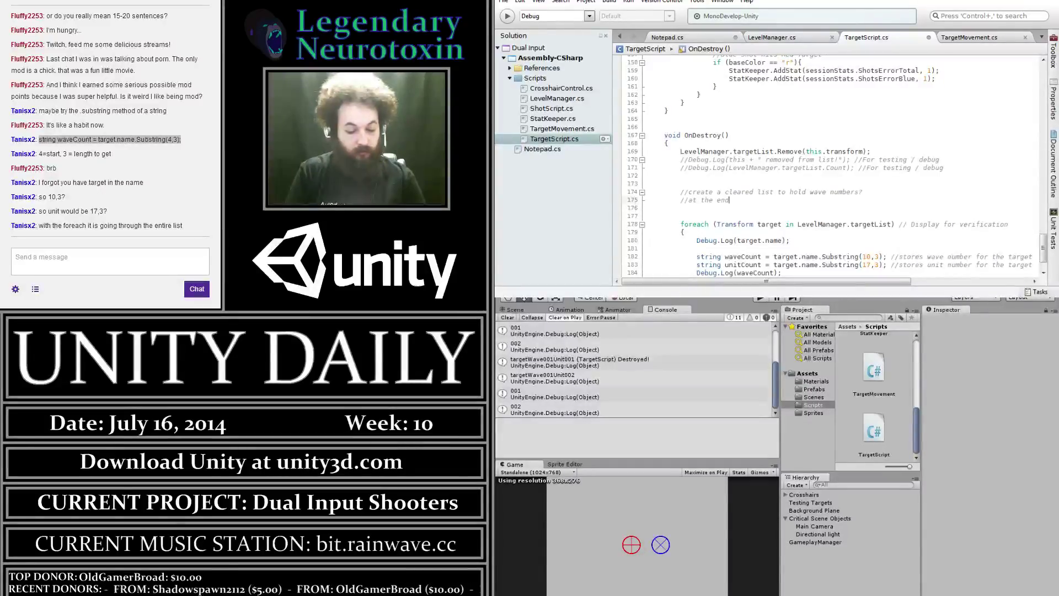
type(" of the On")
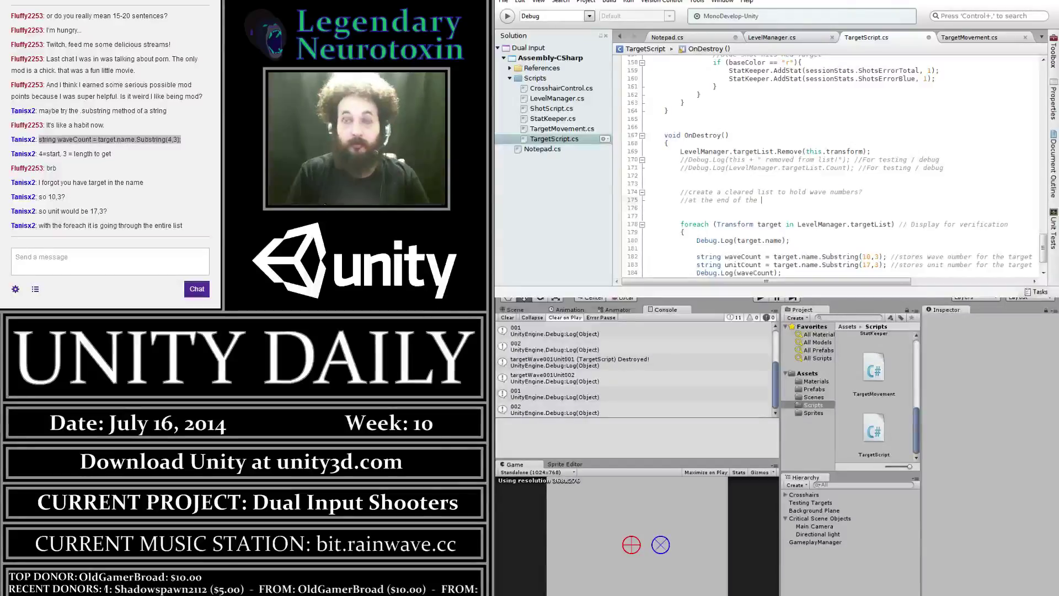
type("Destroy,")
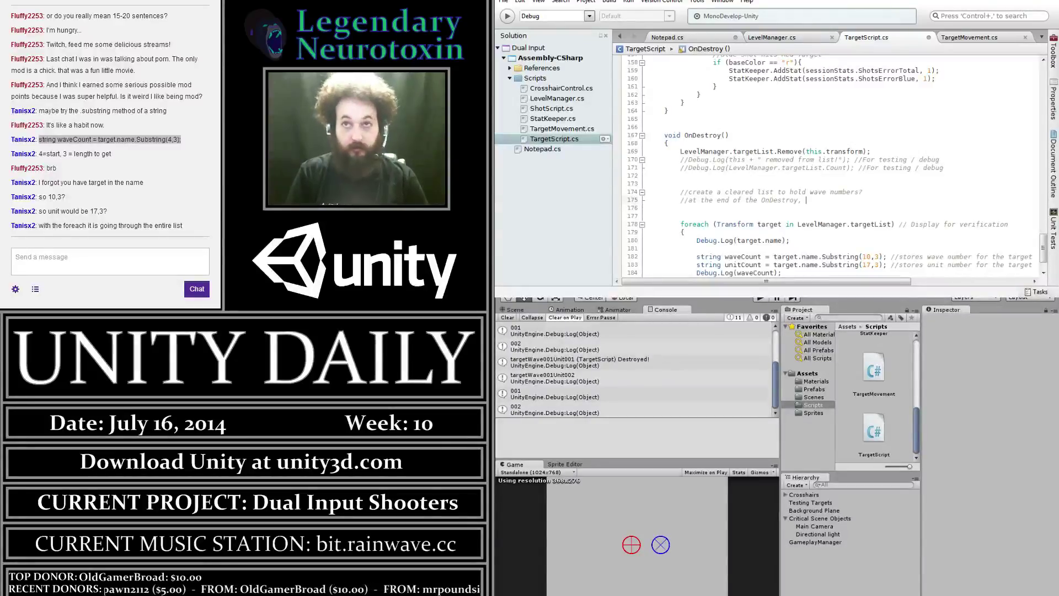
key("BackSpace")
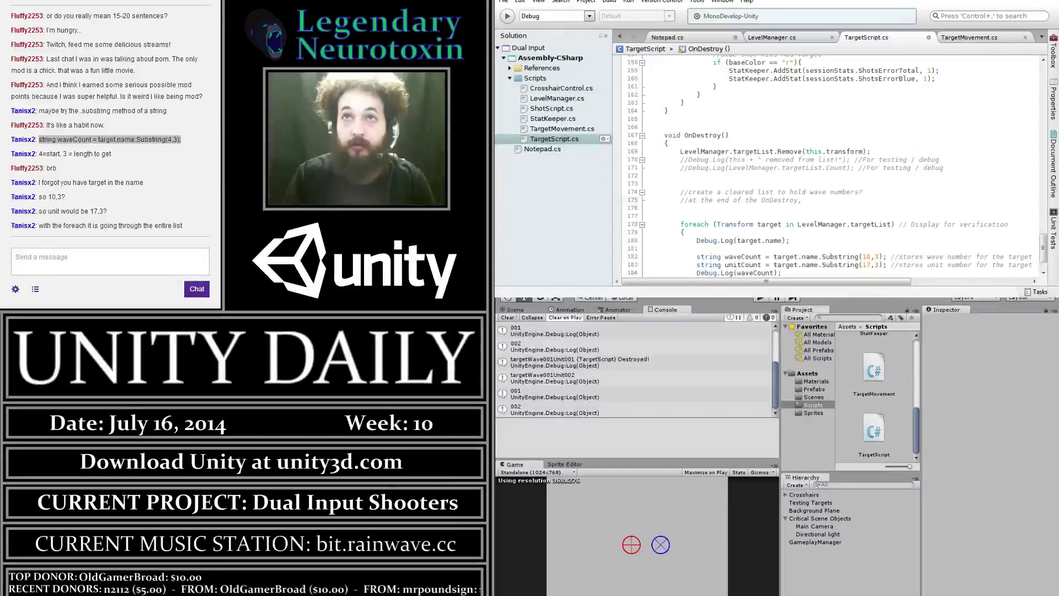
left_click(756, 199)
key("BackSpace")
key("BackSpace")
key("BackSpace")
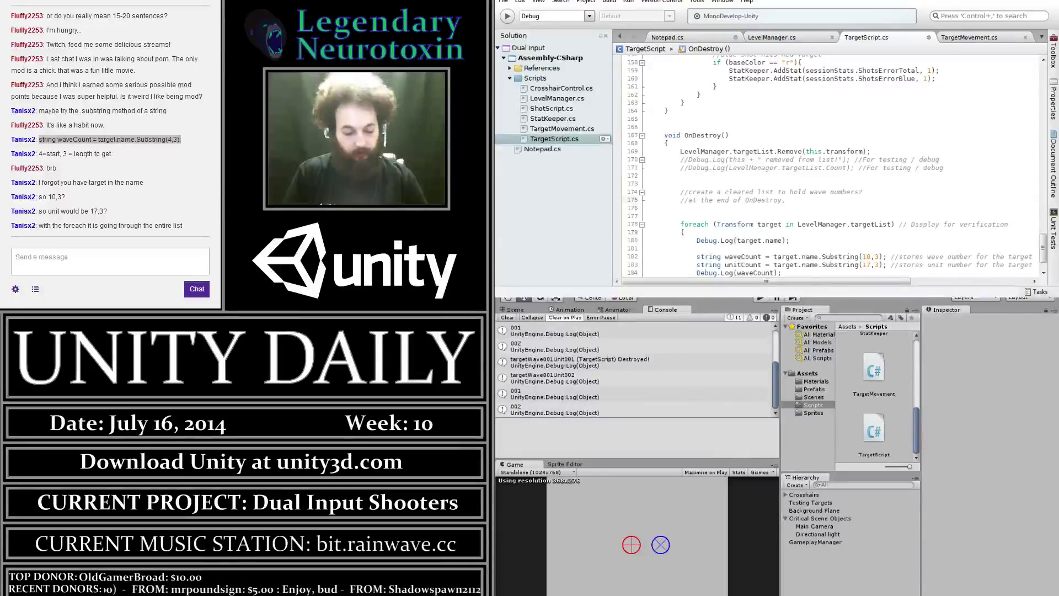
type(" check f")
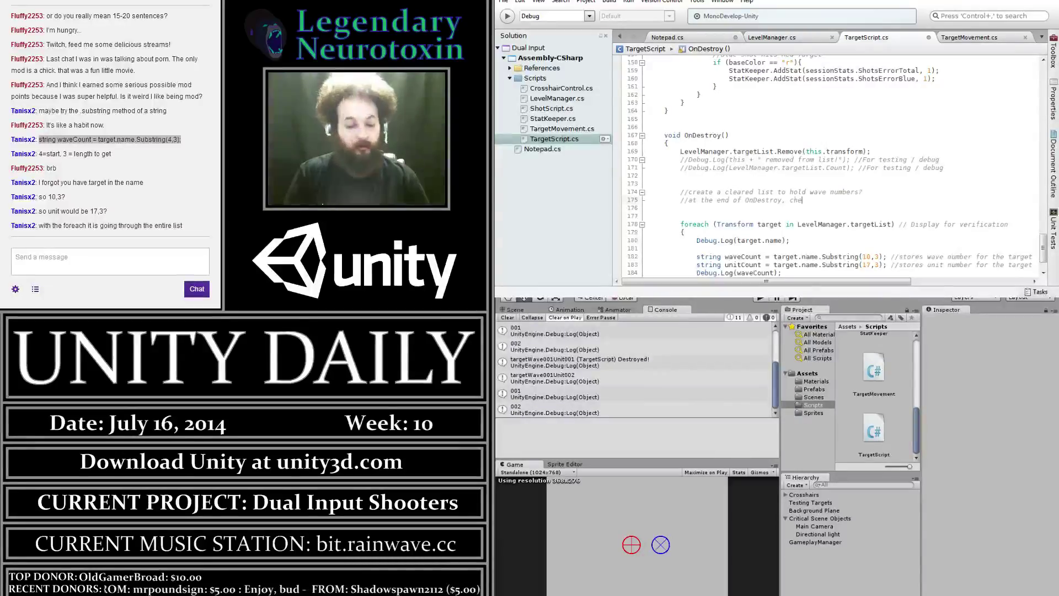
type("or")
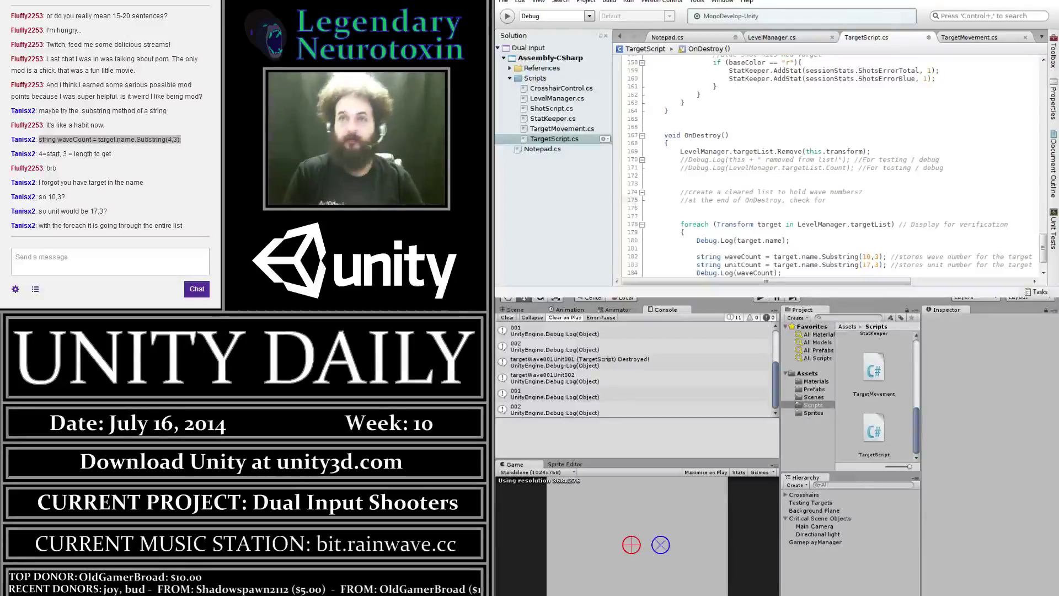
type("waves being")
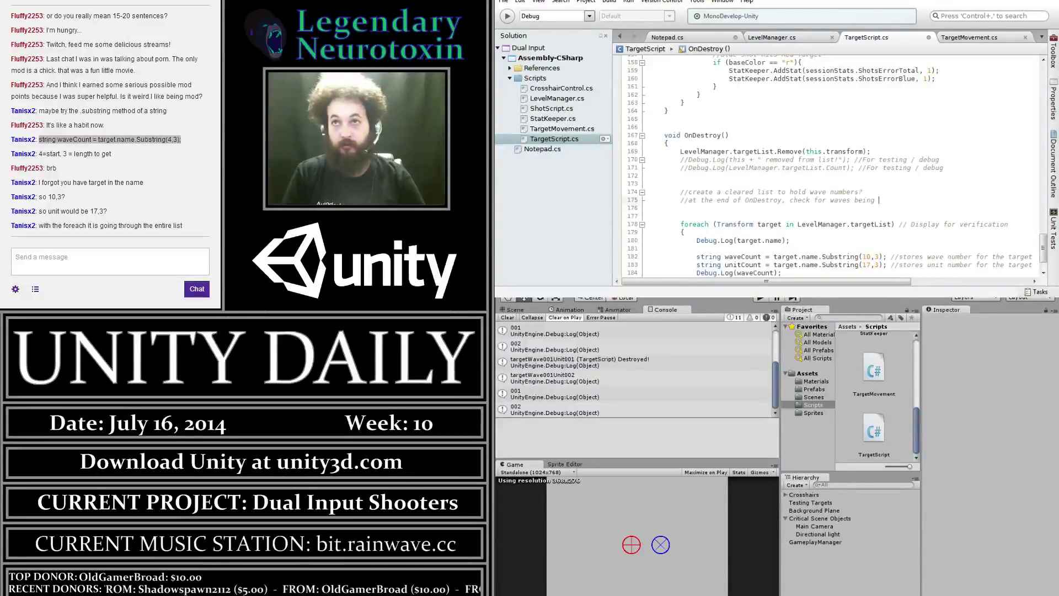
key("BackSpace")
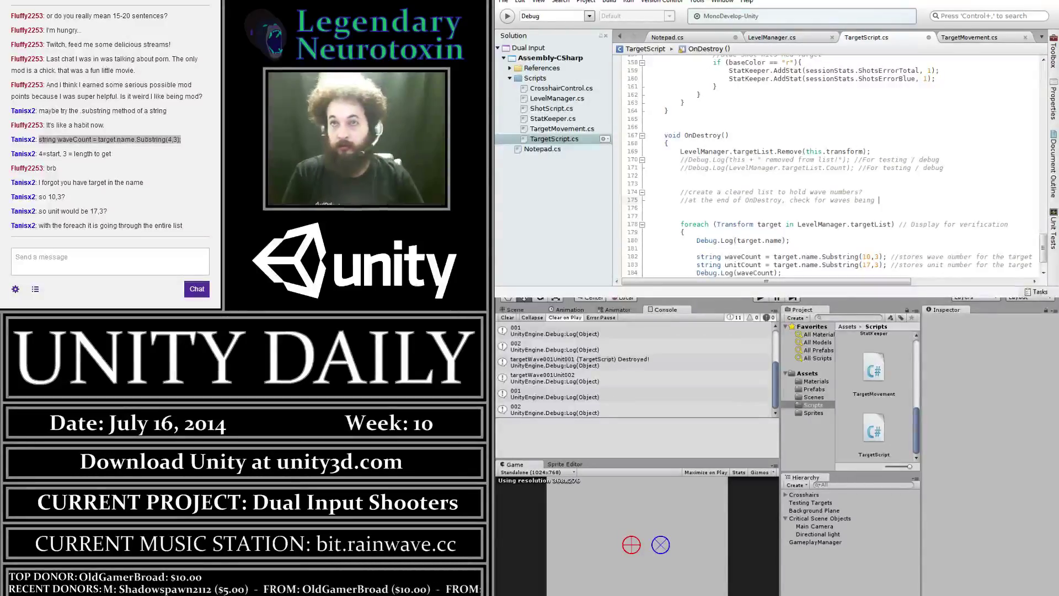
key("BackSpace")
key("BackSpace")
key("BackSpace")
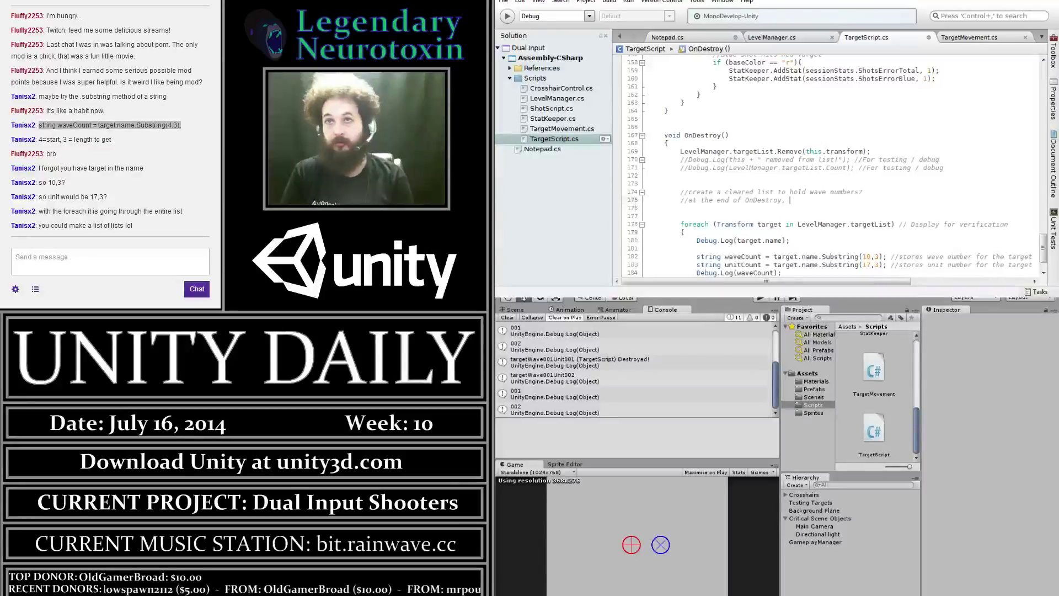
type("determine which waves sti")
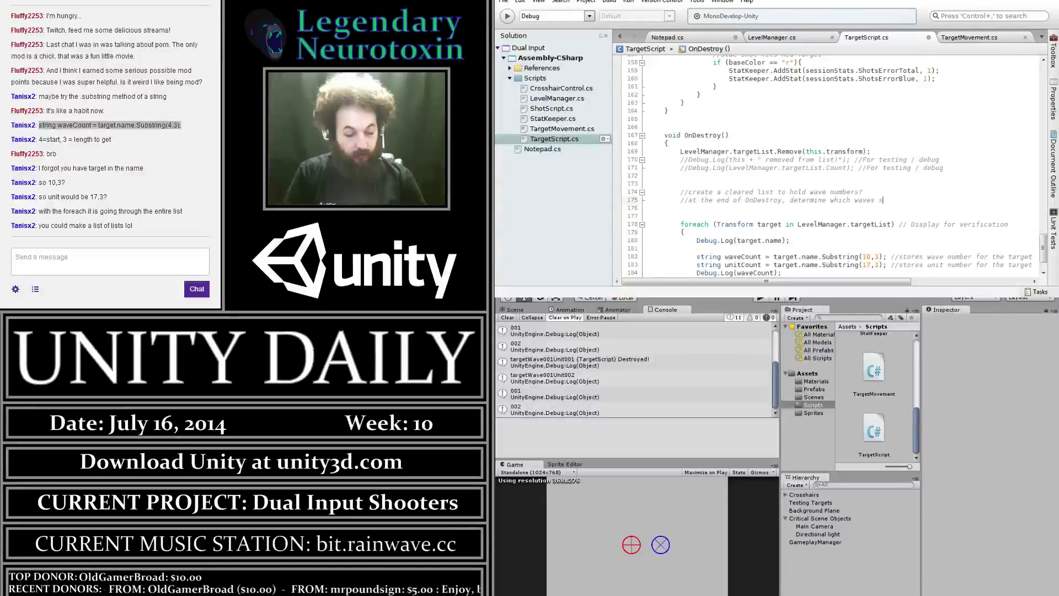
type("ll exist")
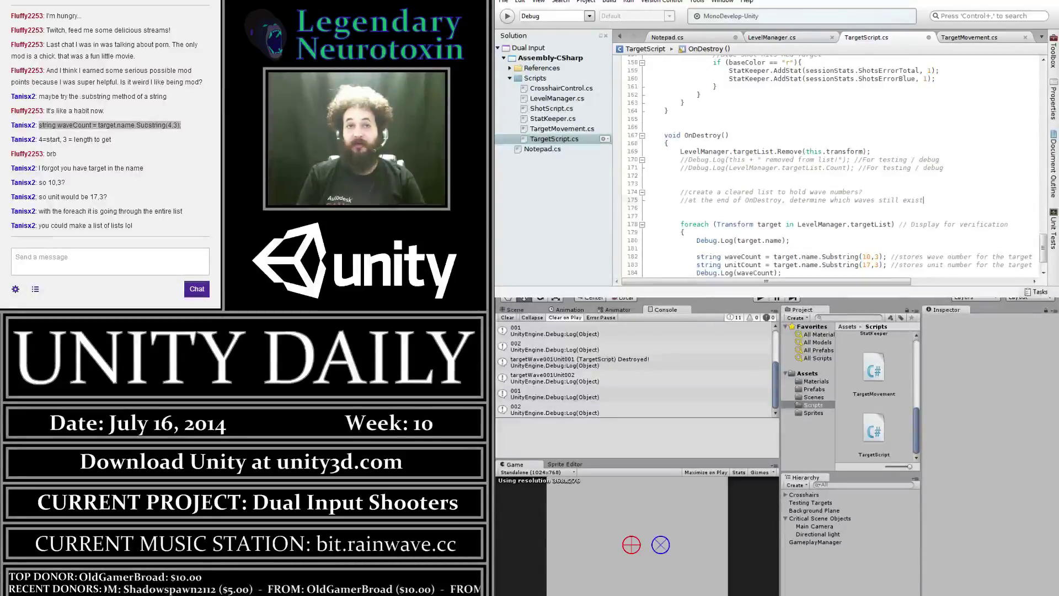
Add Debug.Log(unitCount); on a new line after Debug.Log(waveCount);
left_click(681, 208)
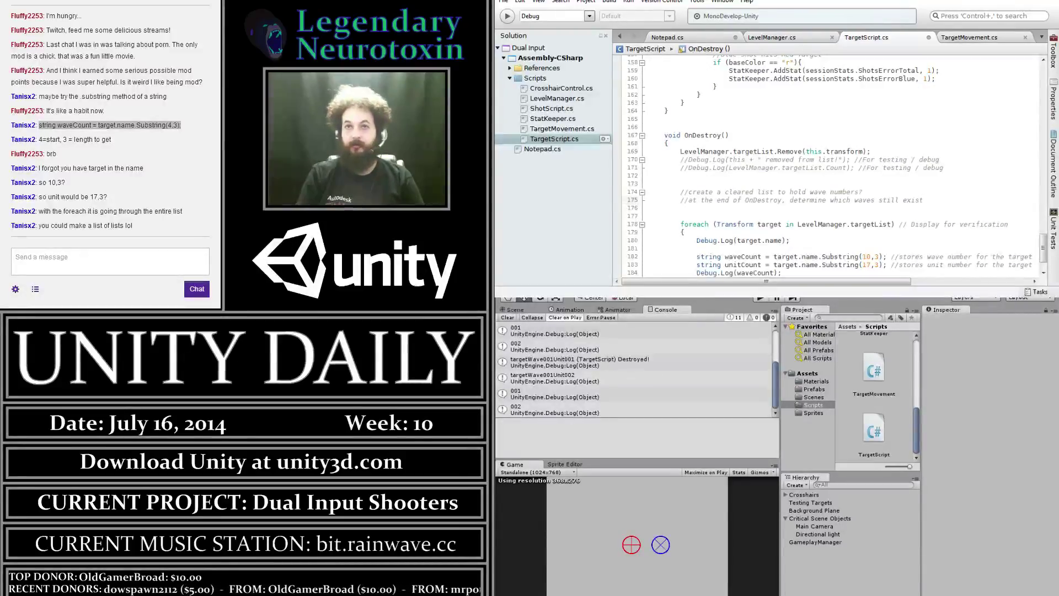
left_click(778, 273)
key("Return")
type("Debug.Log(unitCount);")
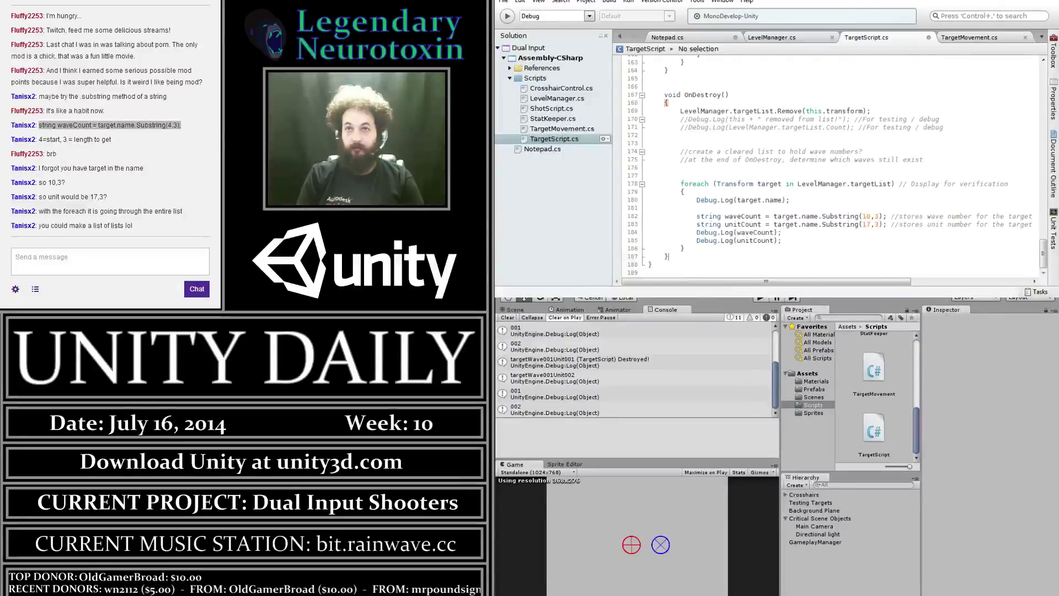
Append 'relative to ones which have been launched' to the second planning comment
left_click(924, 216)
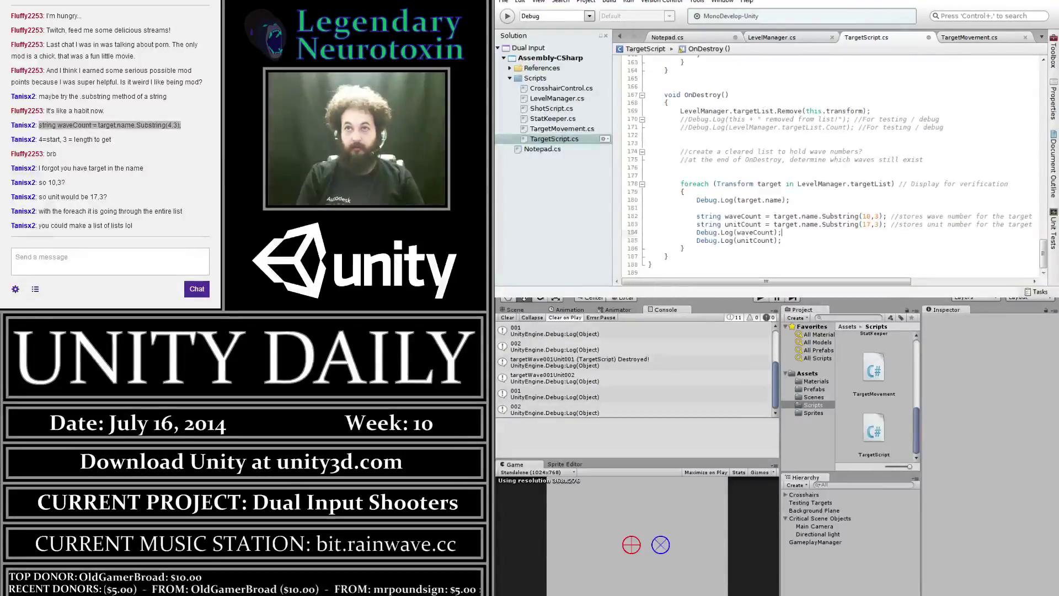
left_click(697, 208)
left_click(782, 232)
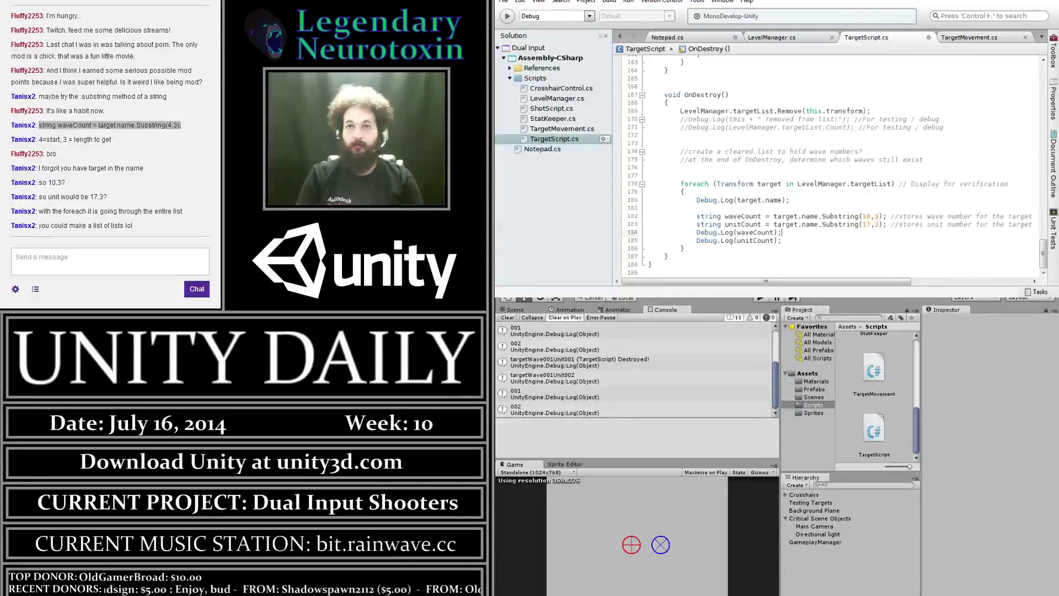
left_click(924, 159)
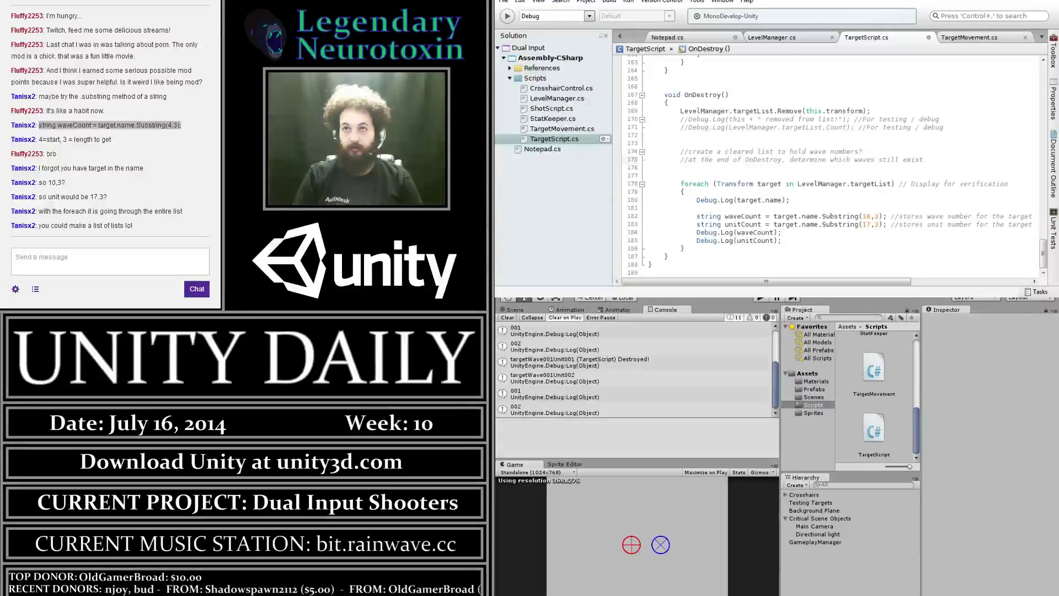
type(".relati")
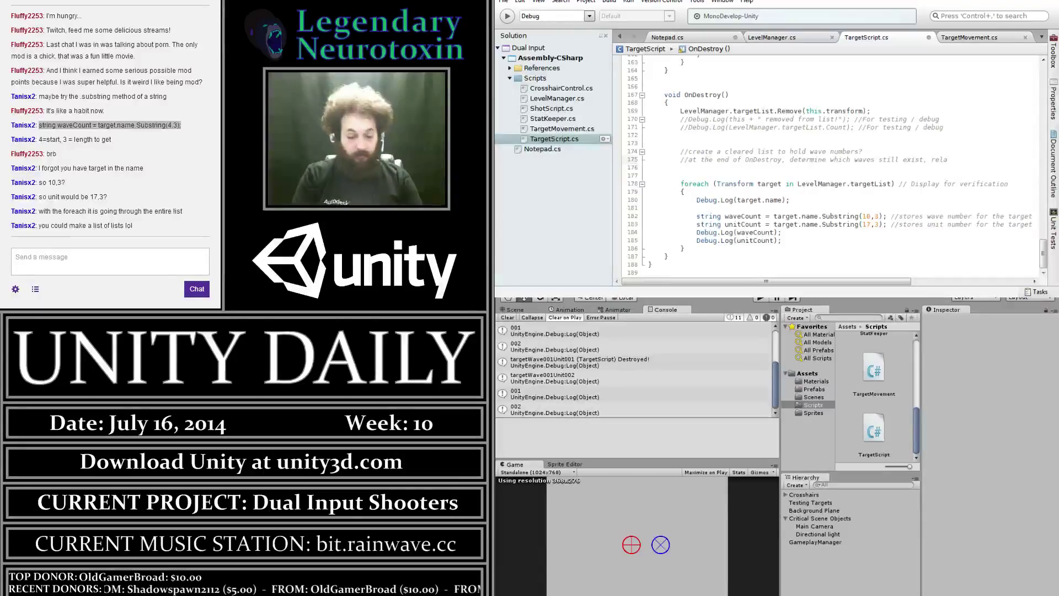
type("ve to on")
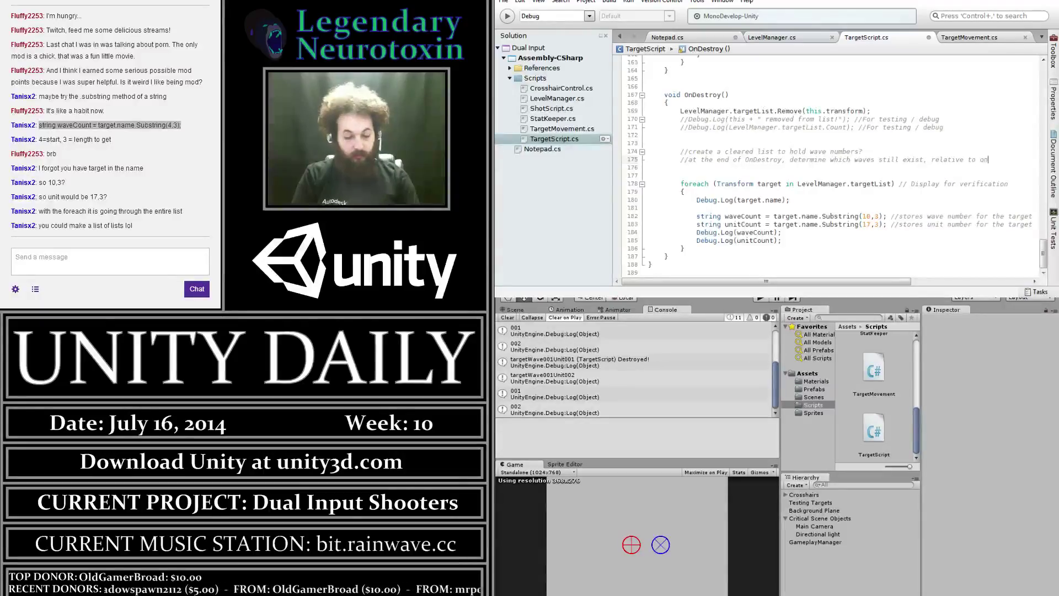
type("es which have been launched")
key("Down")
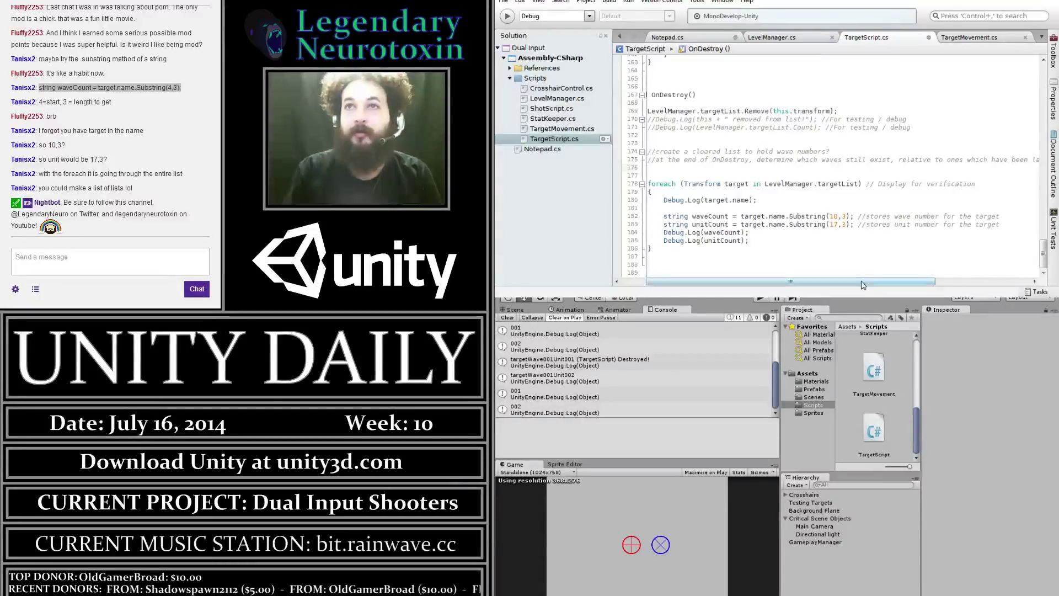
Jump to the end of TargetScript.cs, scroll back to the top, and switch to LevelManager.cs
mouse_move(861, 281)
left_mouse_down()
mouse_move(834, 285)
mouse_move(842, 280)
left_mouse_up()
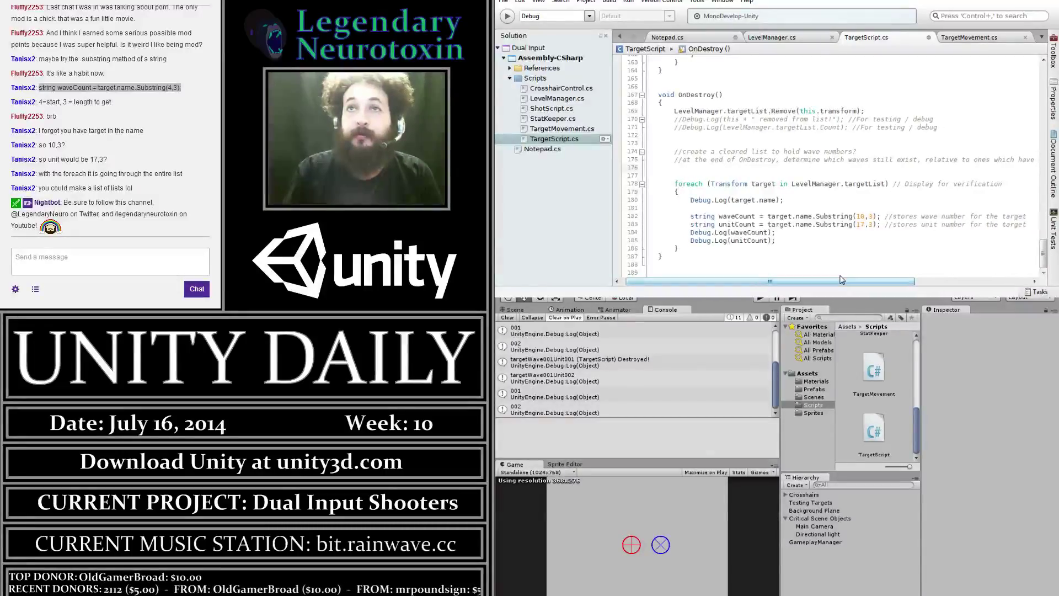
key("ctrl+End")
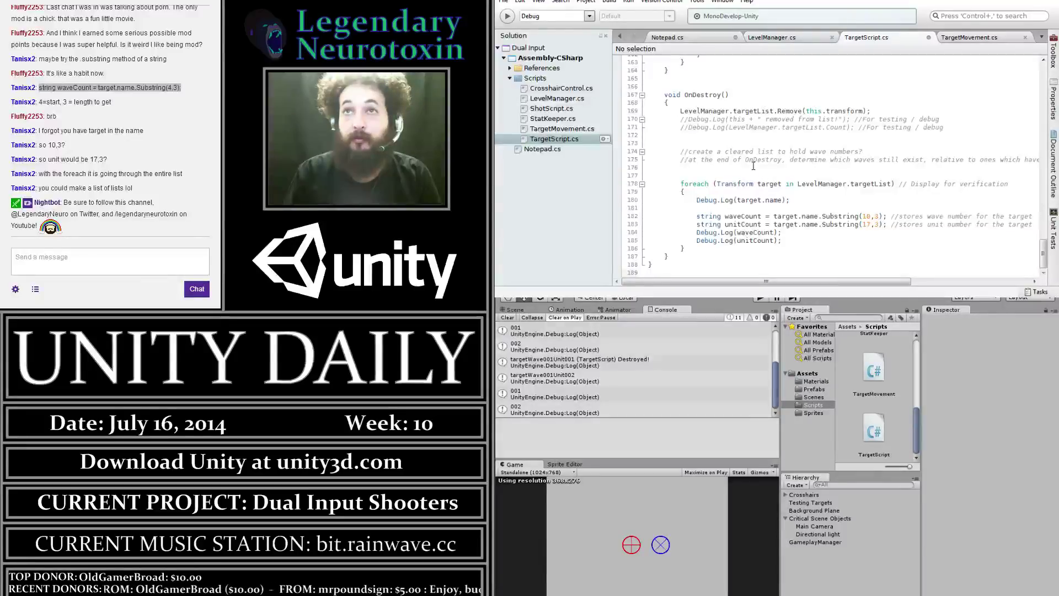
left_click_drag(1043, 255, 1047, 79)
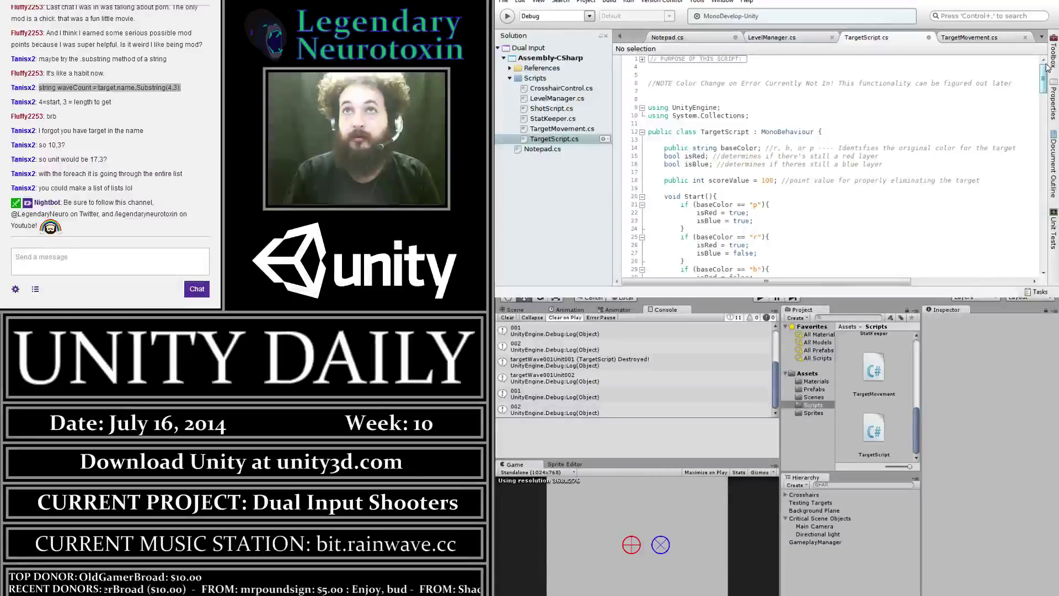
left_click(789, 37)
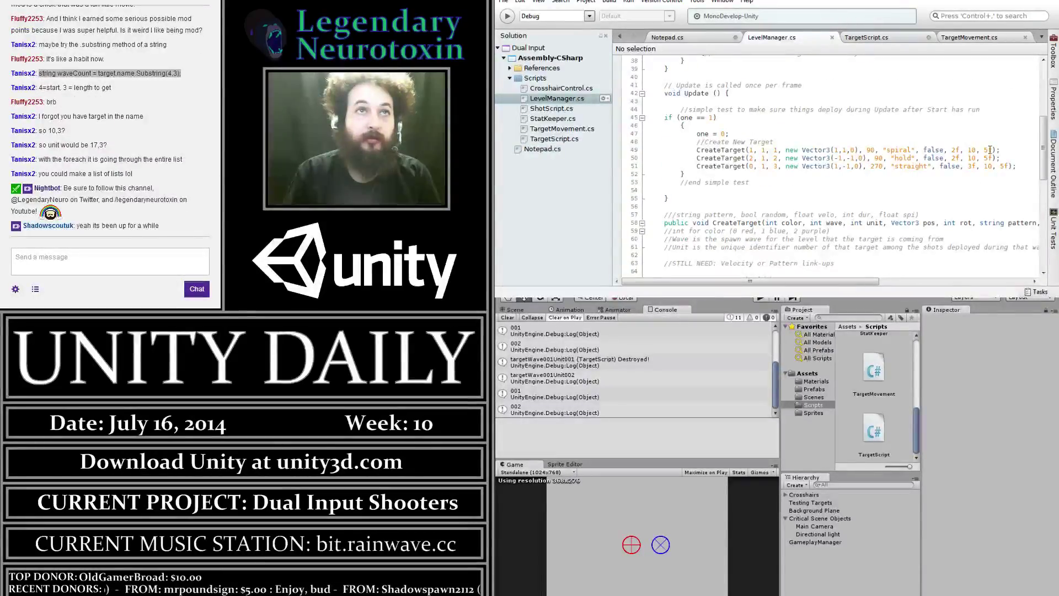
Scroll to the top of LevelManager.cs to review it, then switch to TargetMovement.cs
left_click_drag(1044, 195, 1039, 79)
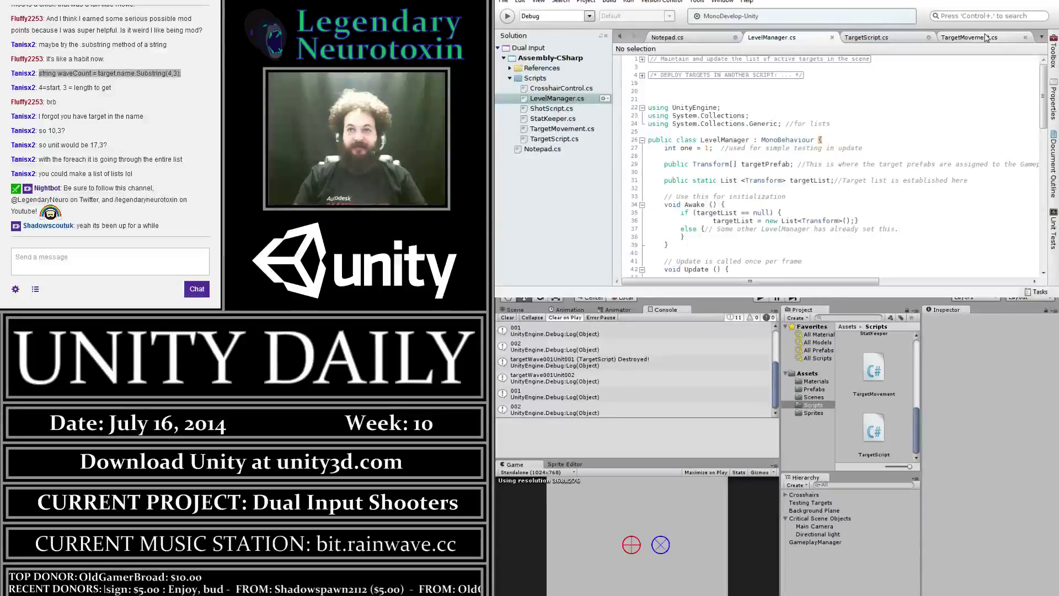
left_click(778, 171)
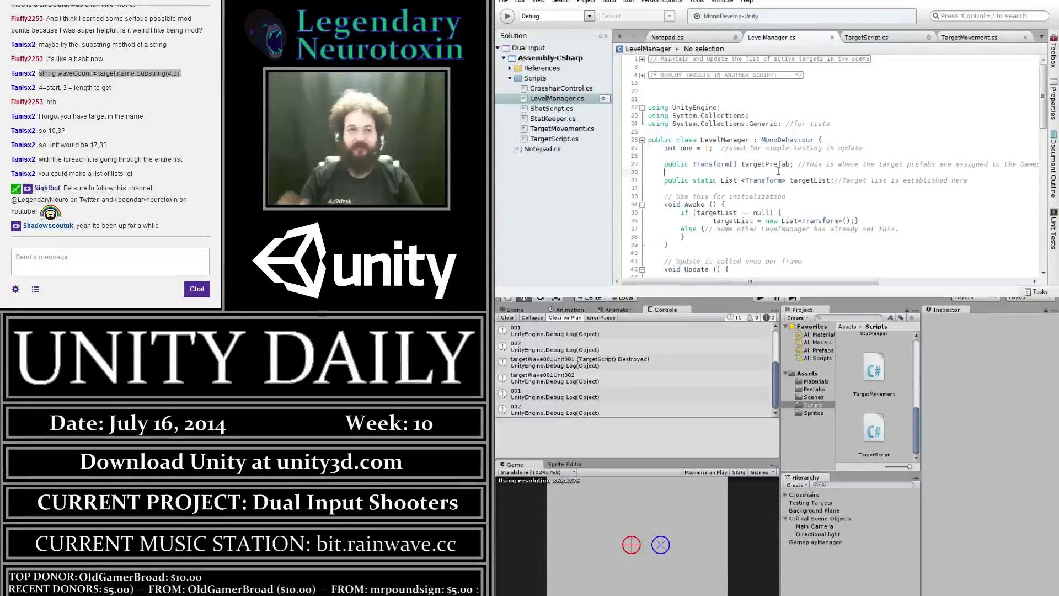
left_click(958, 39)
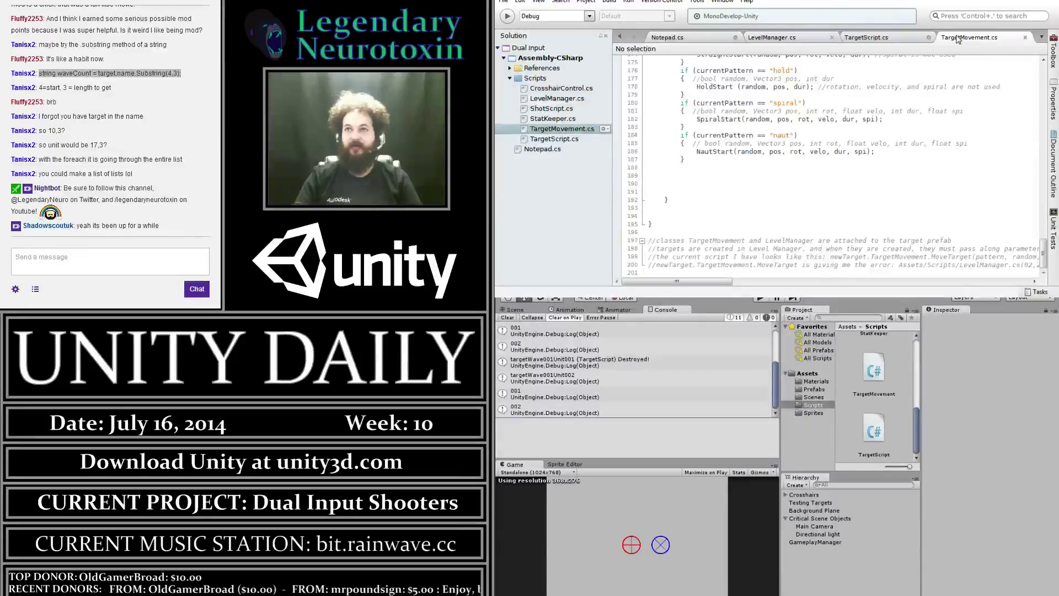
Review TargetMovement.cs's FixedUpdate, which calls StraightOp, HoldOp, SpiralOp or NautOp by currentPattern
scroll(826, 104, "up", 5)
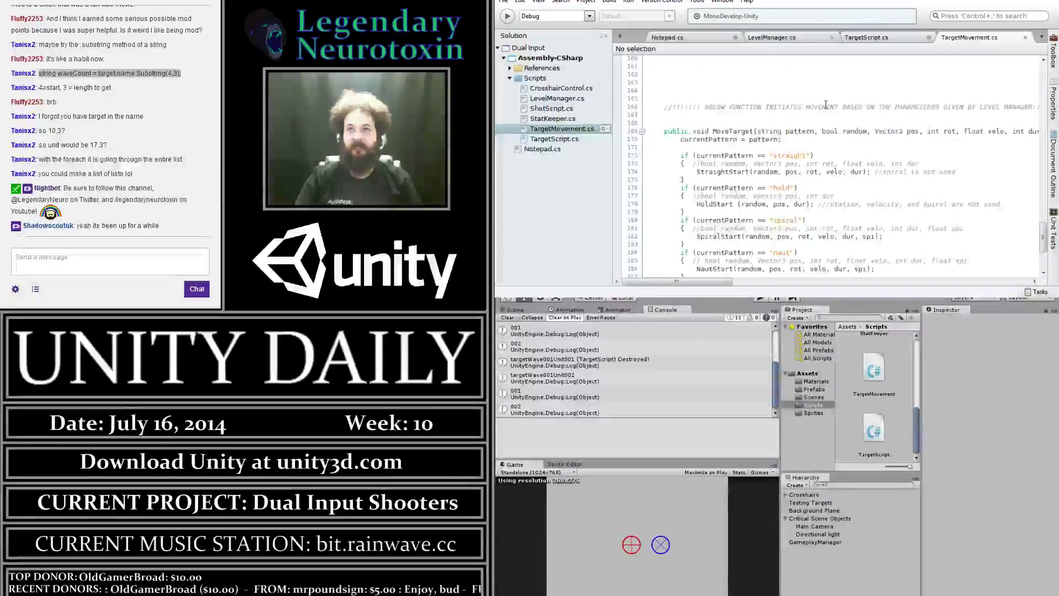
scroll(914, 94, "down", 5)
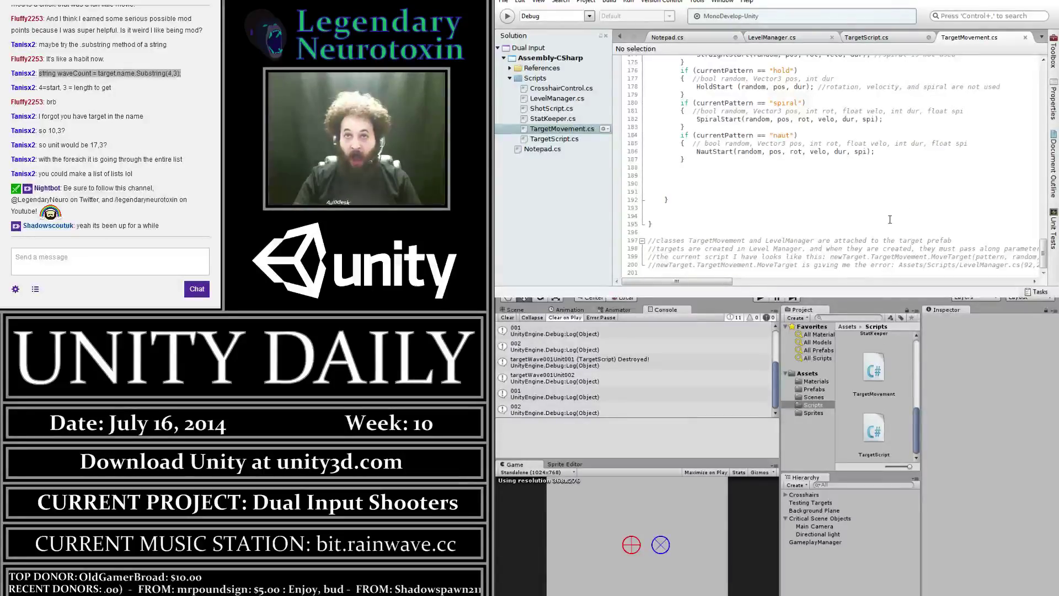
mouse_move(682, 282)
left_mouse_down()
mouse_move(815, 281)
mouse_move(678, 281)
left_mouse_up()
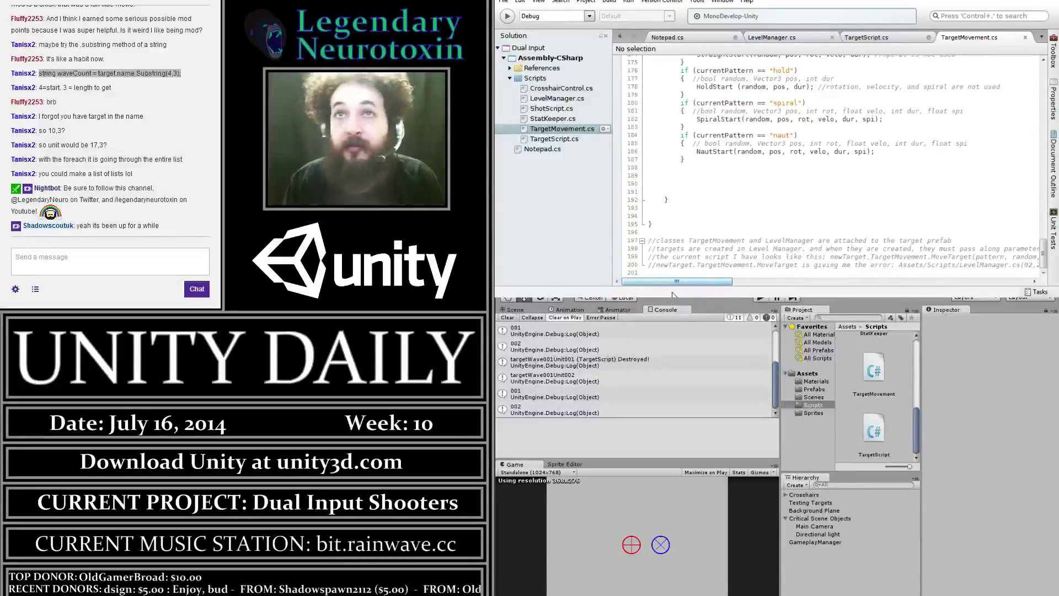
scroll(672, 286, "right", 5)
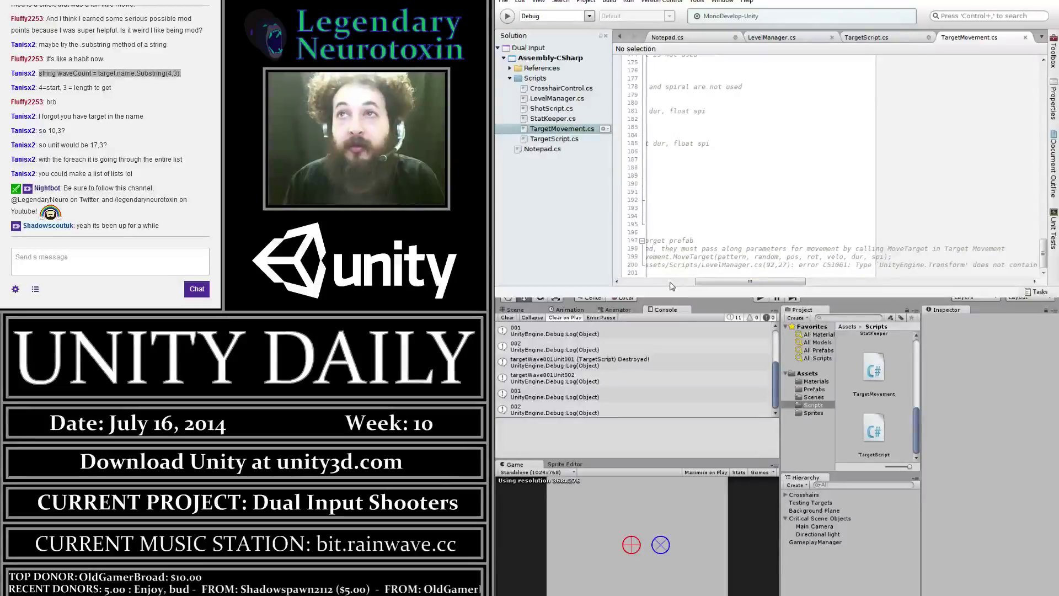
scroll(769, 240, "up", 5)
scroll(770, 239, "down", 5)
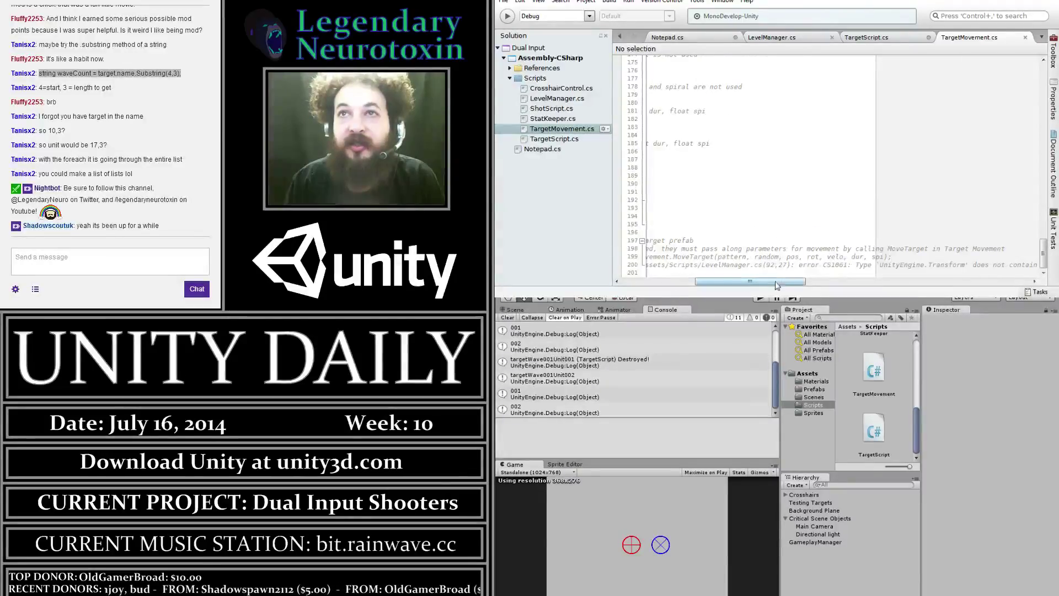
left_click_drag(750, 281, 677, 282)
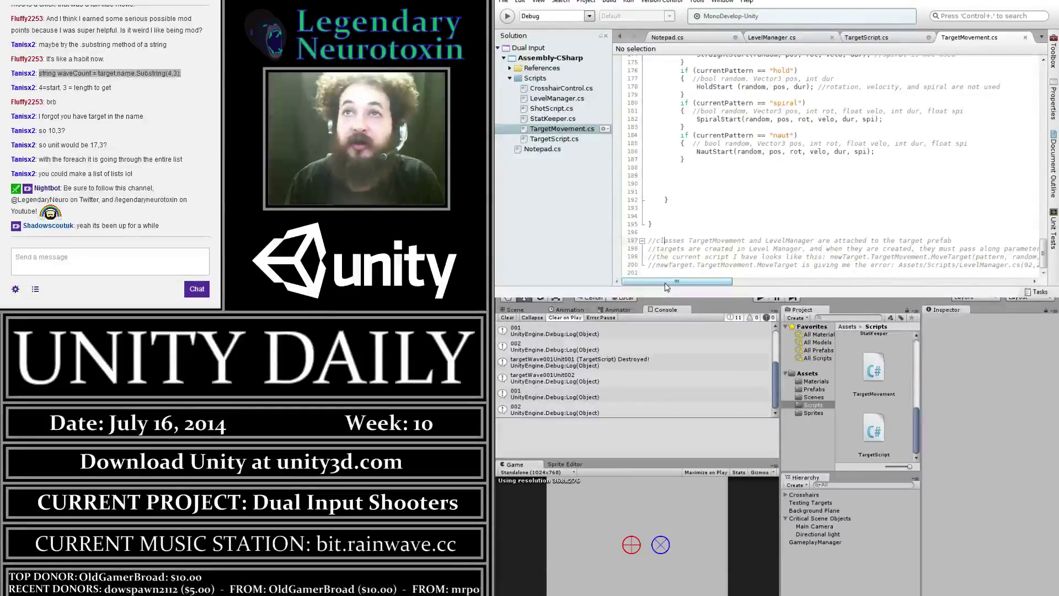
mouse_move(677, 283)
left_mouse_down()
mouse_move(874, 295)
mouse_move(629, 295)
left_mouse_up()
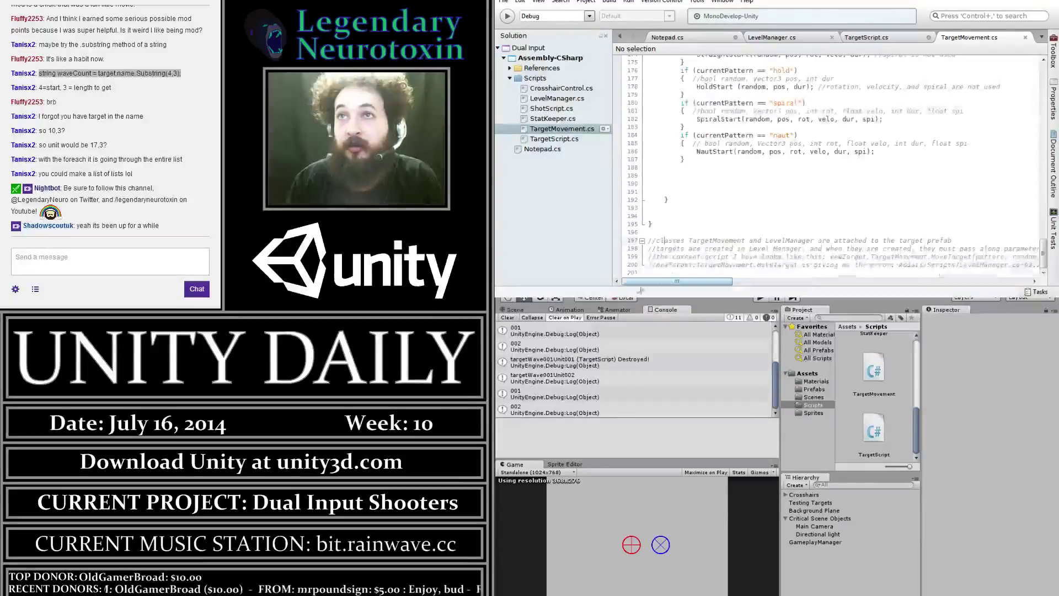
left_click_drag(629, 294, 693, 289)
mouse_move(692, 285)
left_mouse_down()
mouse_move(732, 286)
mouse_move(677, 282)
left_mouse_up()
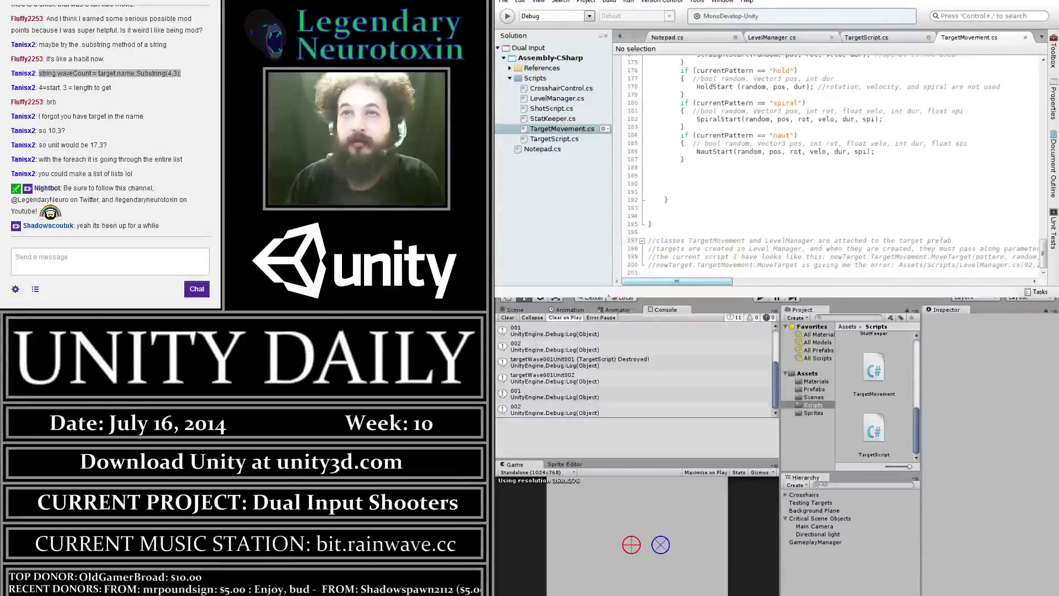
Return to the top of TargetMovement.cs and close it, leaving LevelManager.cs open
scroll(725, 232, "up", 8)
scroll(725, 231, "up", 8)
scroll(724, 232, "up", 13)
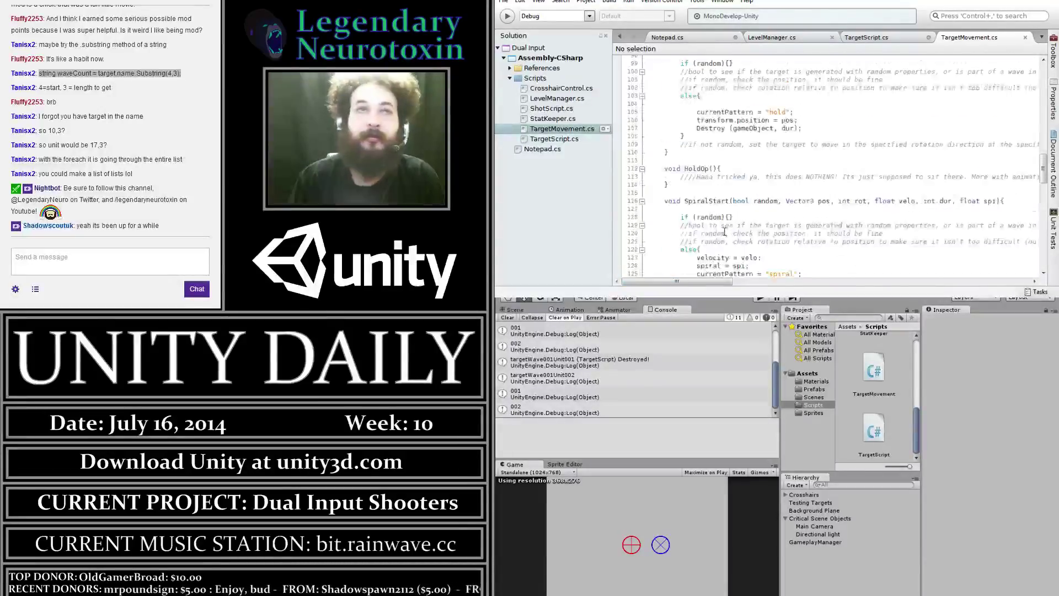
scroll(724, 232, "up", 12)
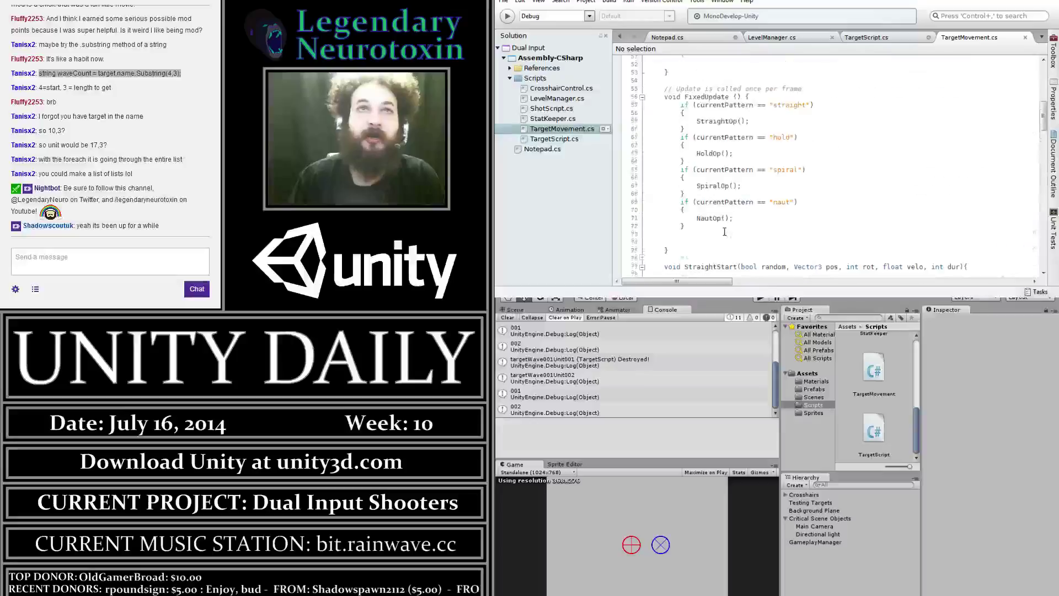
left_click(1025, 37)
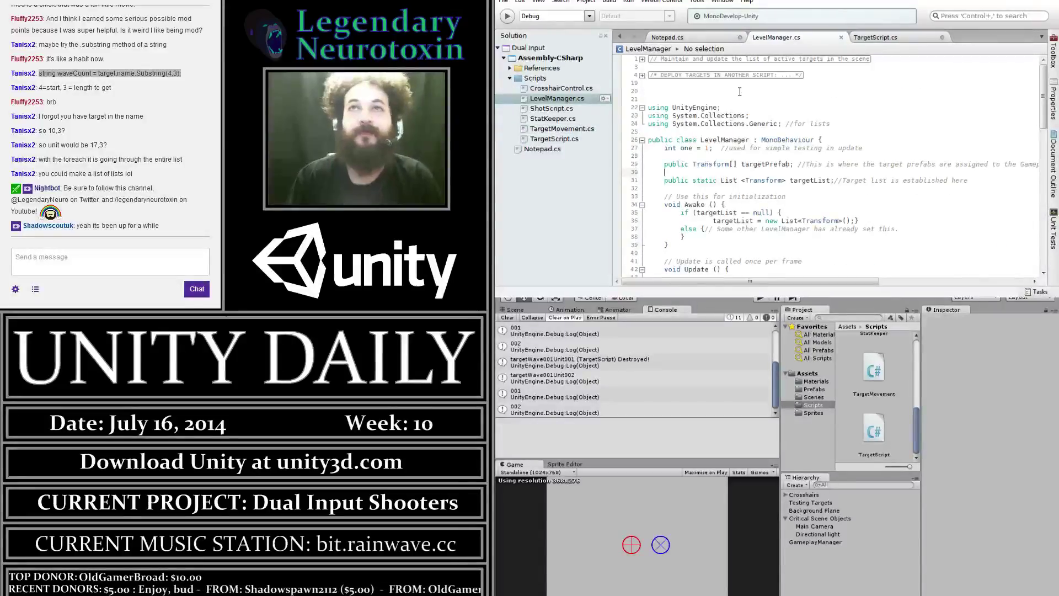
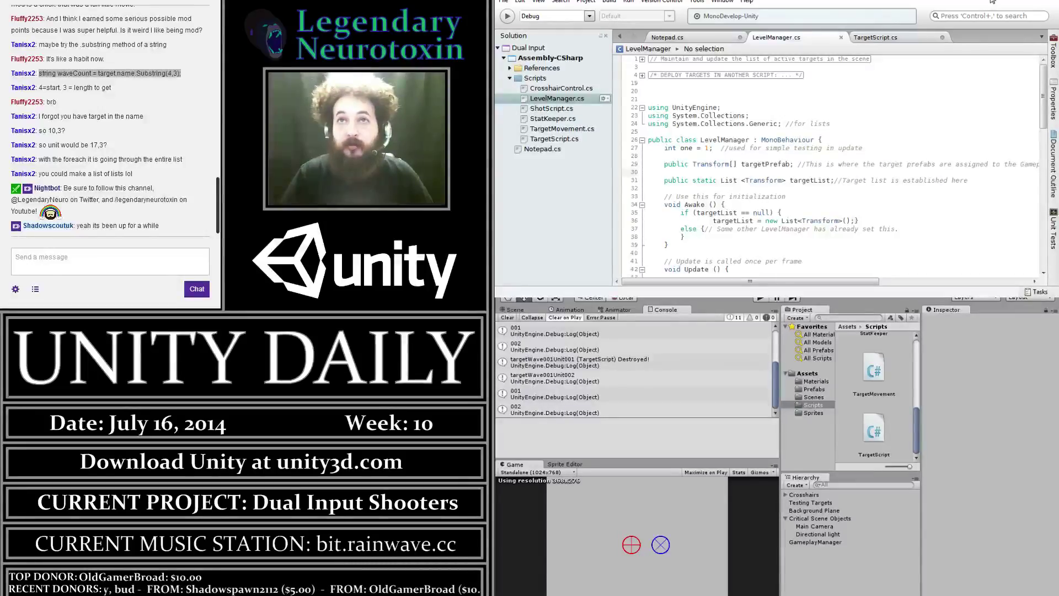
Duplicate the static targetList declaration onto a new line directly below it
key("Down")
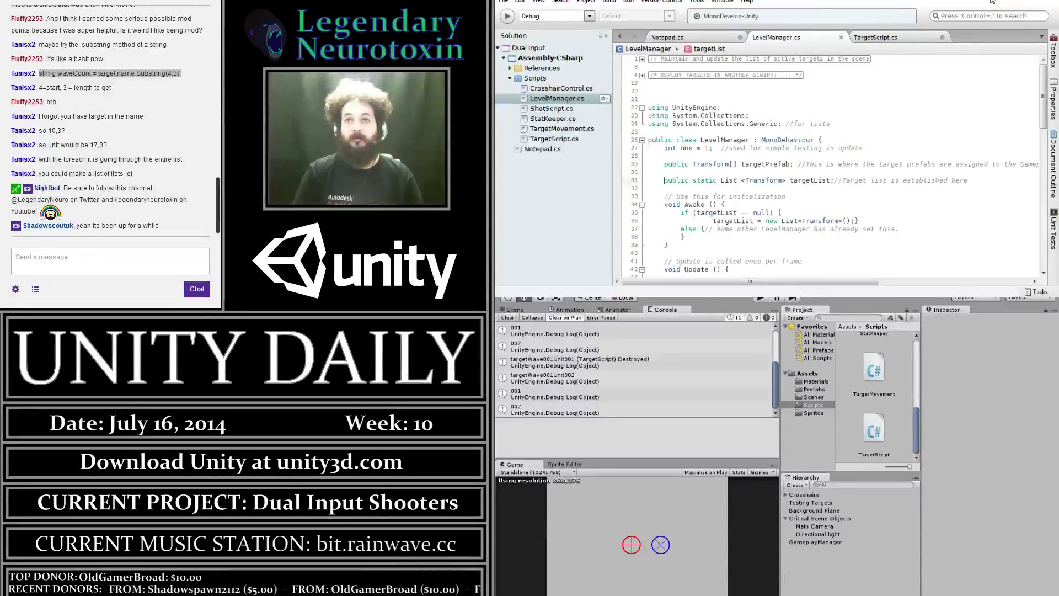
key("shift+Right")
key("shift+Right")
key("shift+Right")
key("shift+Right")
key("shift+Right")
key("shift+Right")
key("shift+Right")
key("shift+Right")
key("shift+Right")
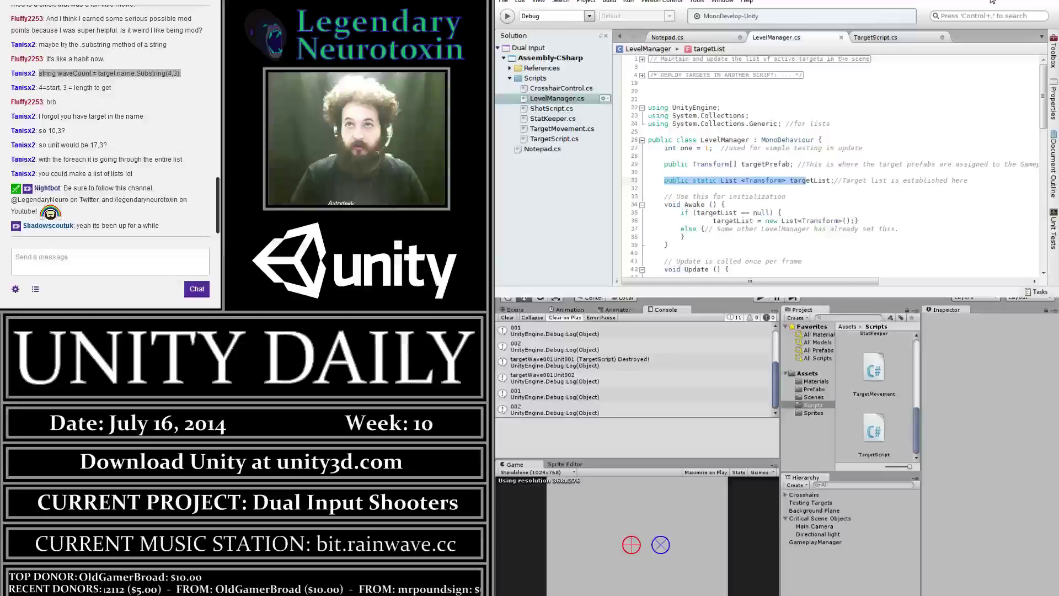
key("shift+Right")
key("shift+Right")
key("shift+Right")
key("shift+Right")
key("ctrl+c")
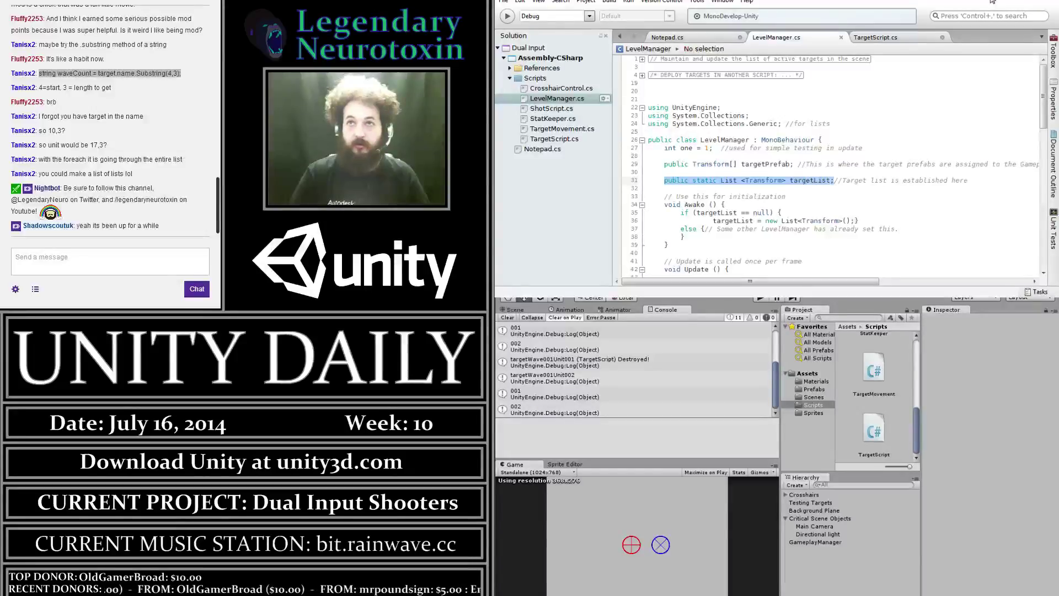
key("Down")
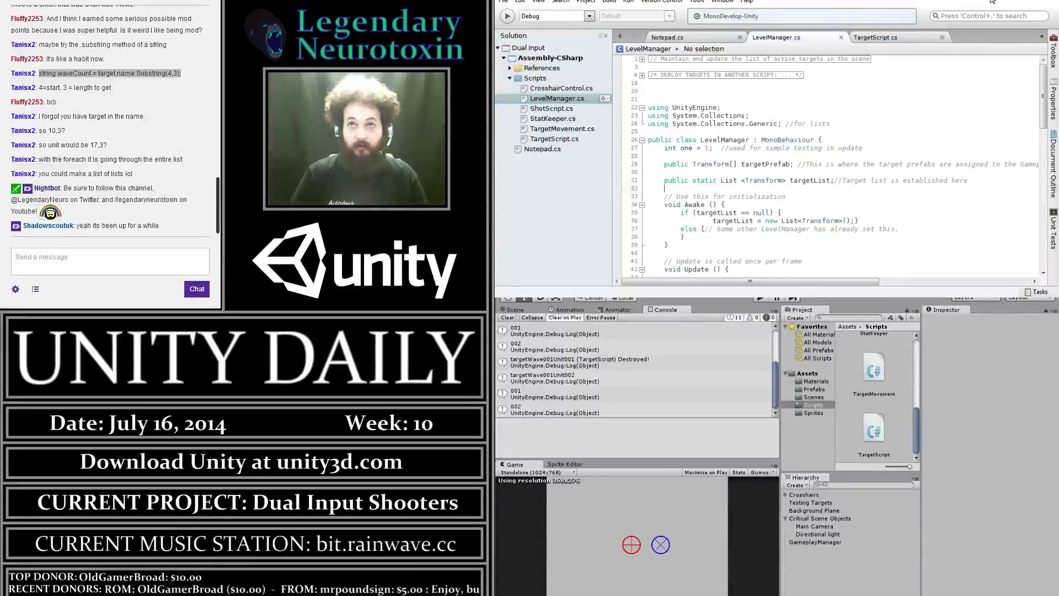
key("Return")
key("Return")
key("Return")
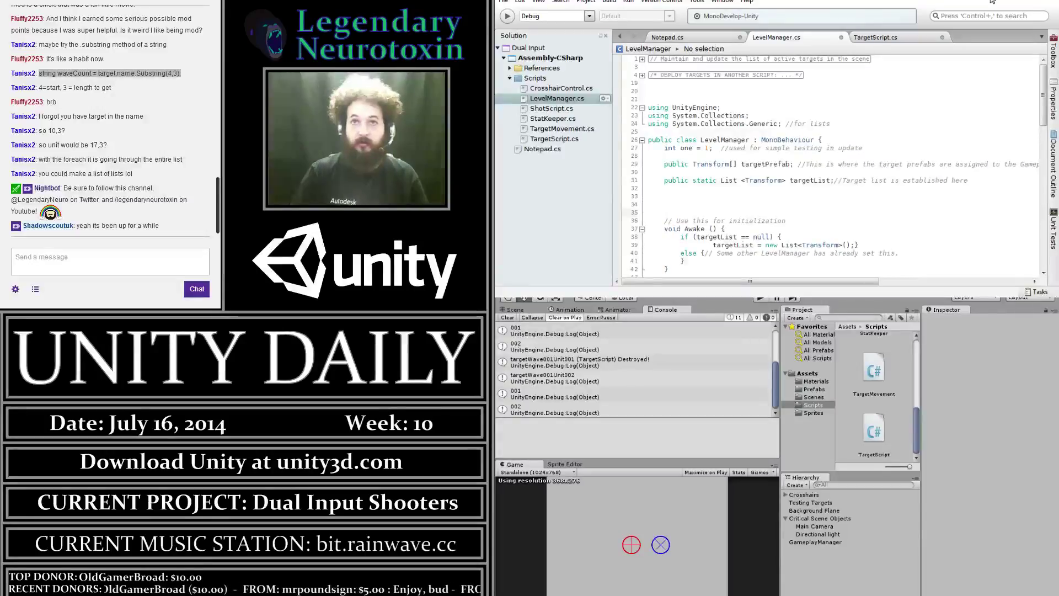
key("Up")
key("Up")
key("Up")
key("ctrl+v")
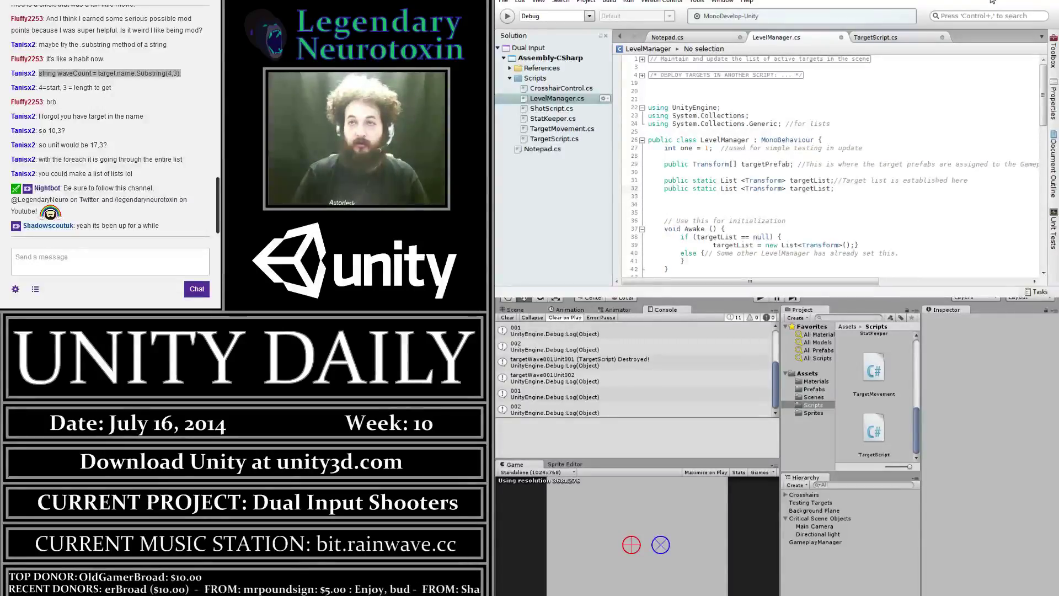
Rename the duplicated list declaration to activeWaves
key("Left")
key("Left")
key("Left")
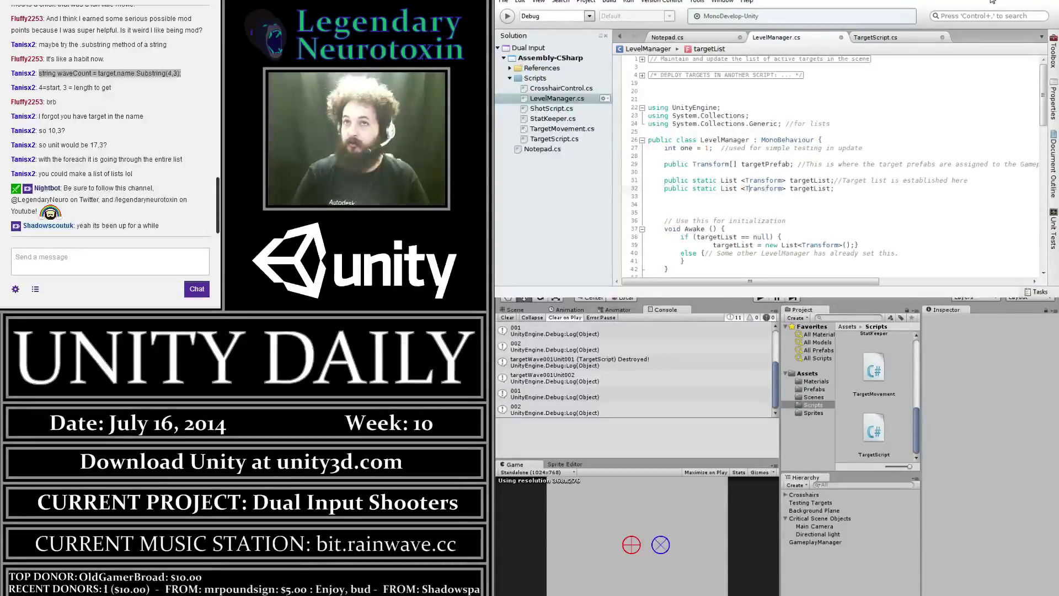
key("Right")
key("Right")
key("Right")
key("Left")
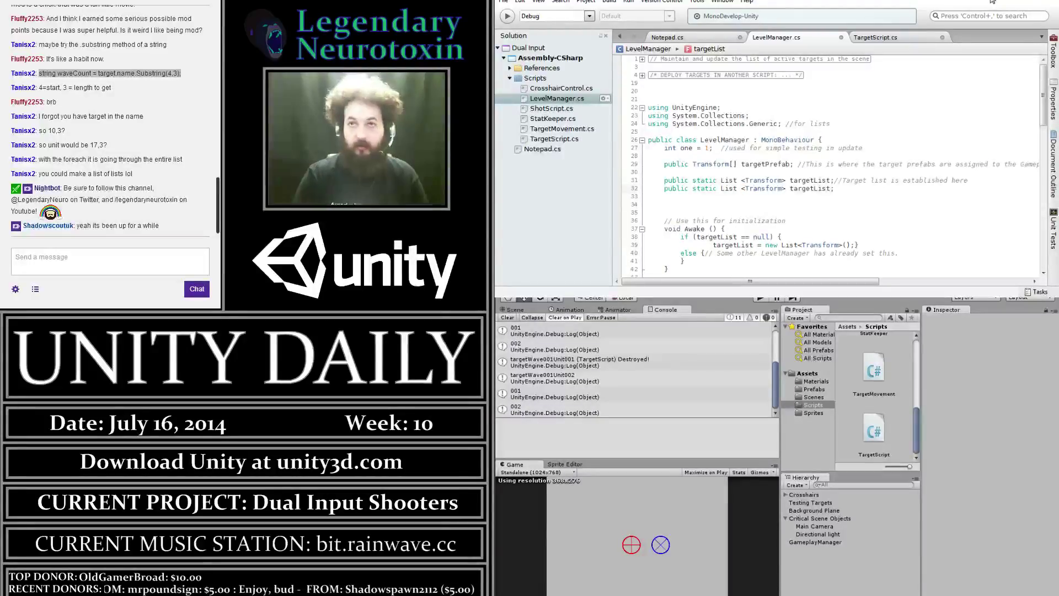
key("End")
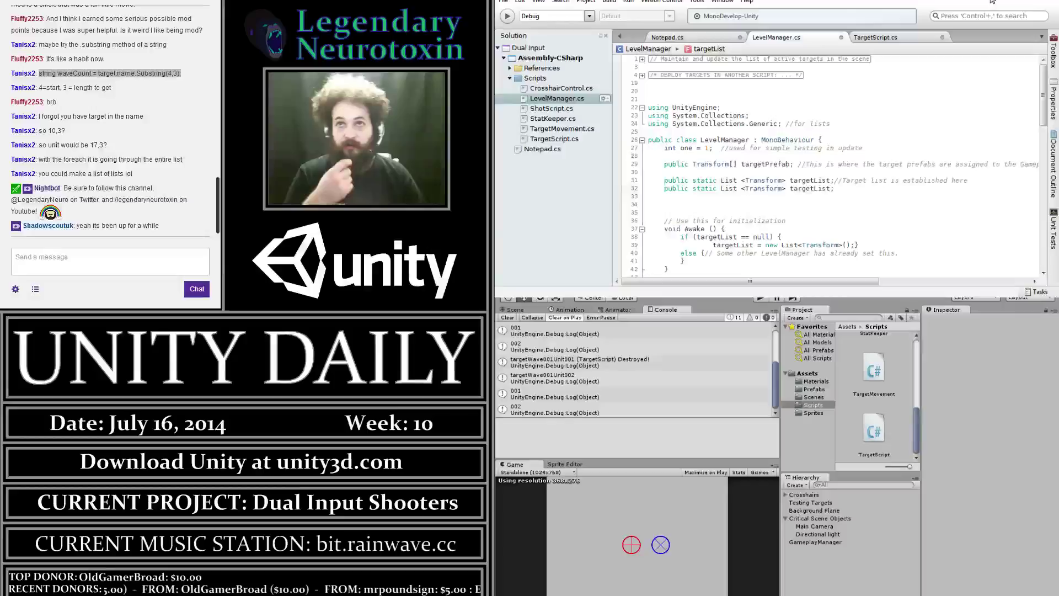
key("BackSpace")
key("BackSpace")
key("BackSpace")
key("BackSpace")
type("activ")
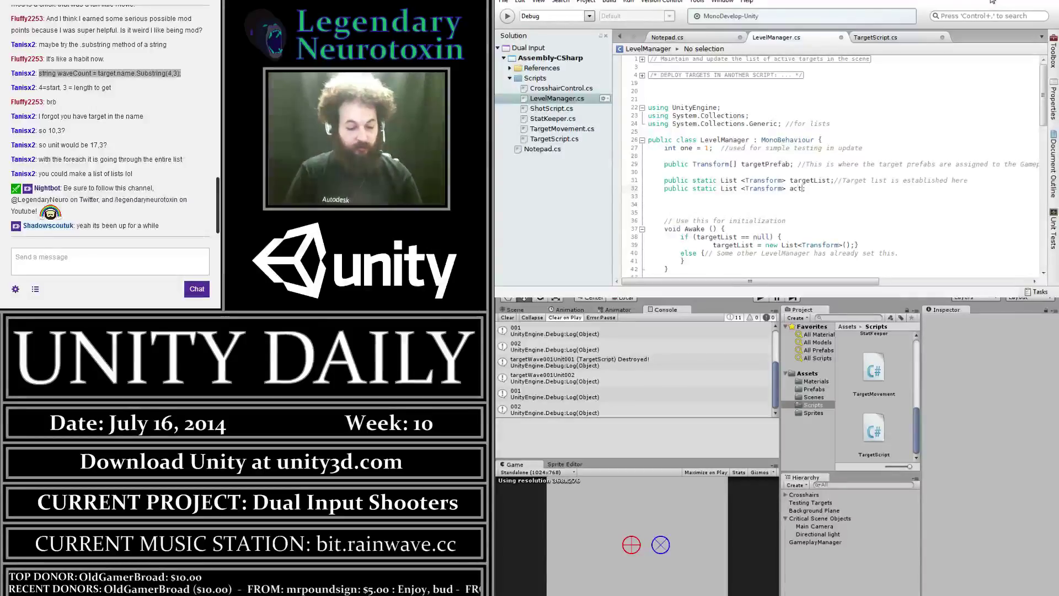
type("eWaves")
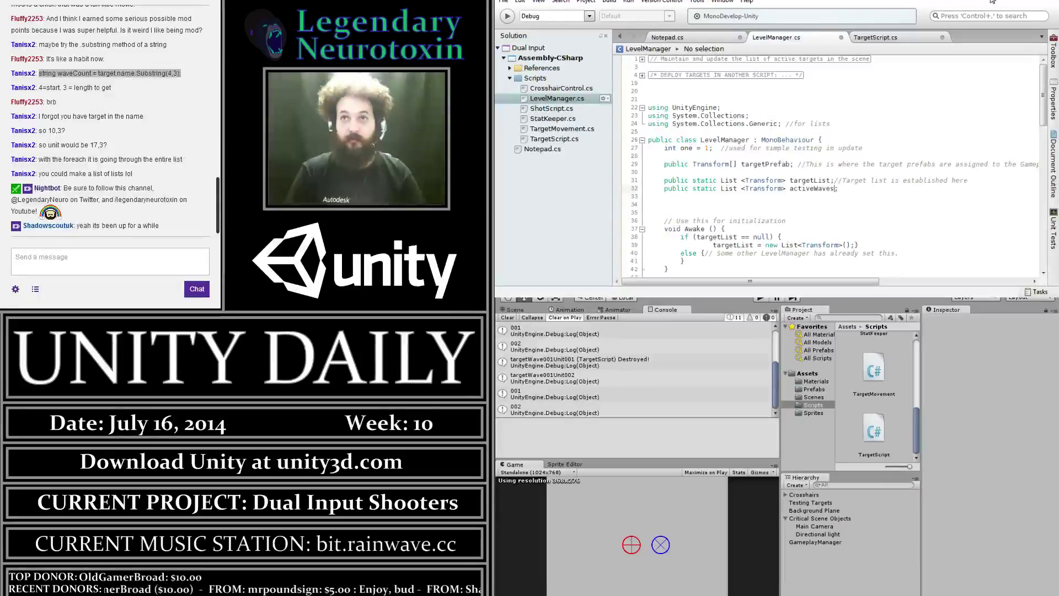
key("End")
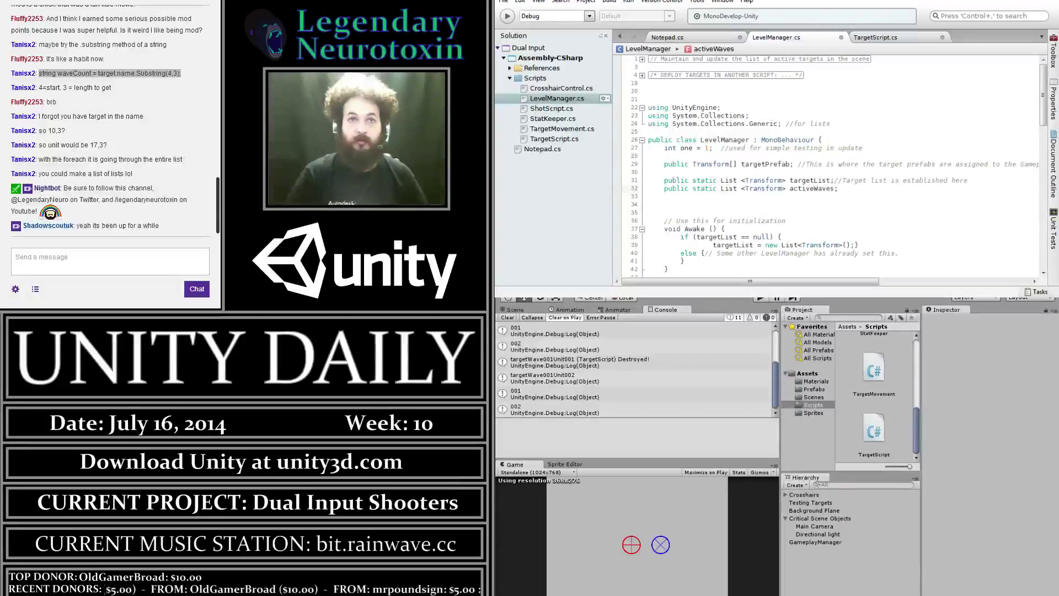
left_click(110, 261)
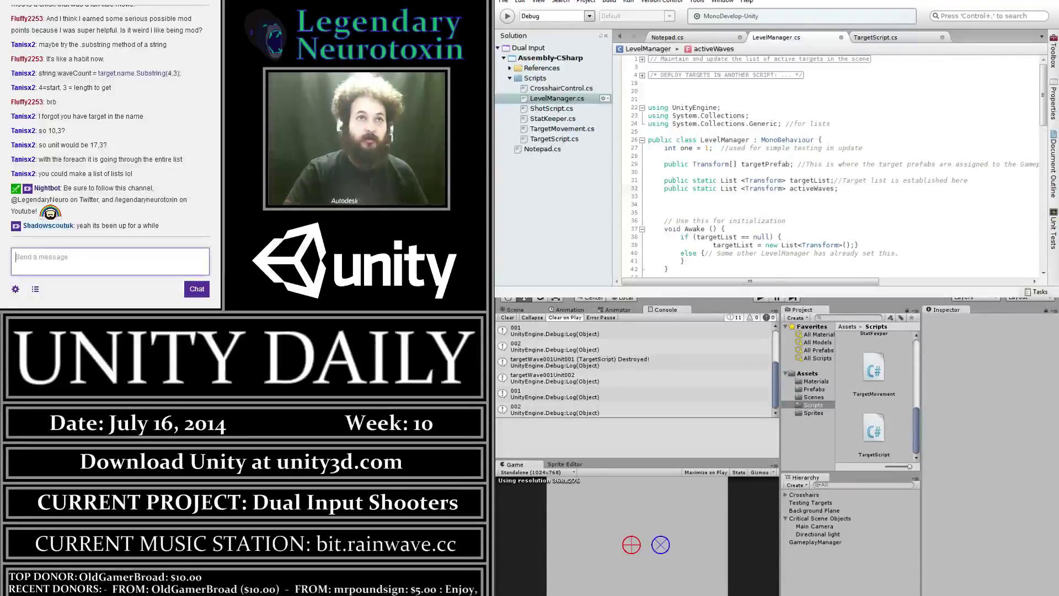
left_click(905, 202)
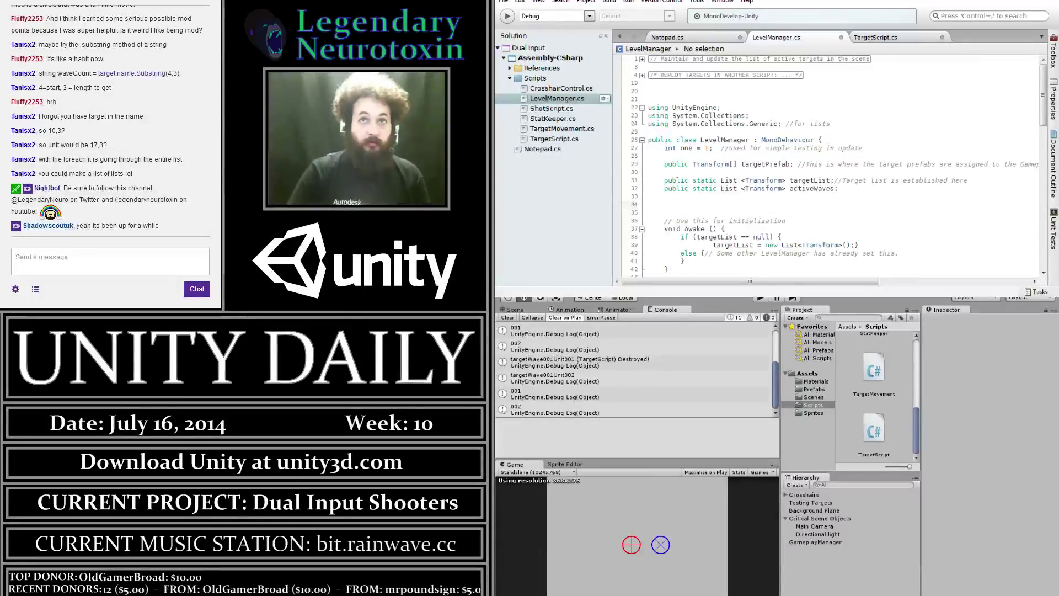
Append the comment 'lists the waves that are currently active' to the activeWaves line, then open Notepad.cs
left_click(860, 186)
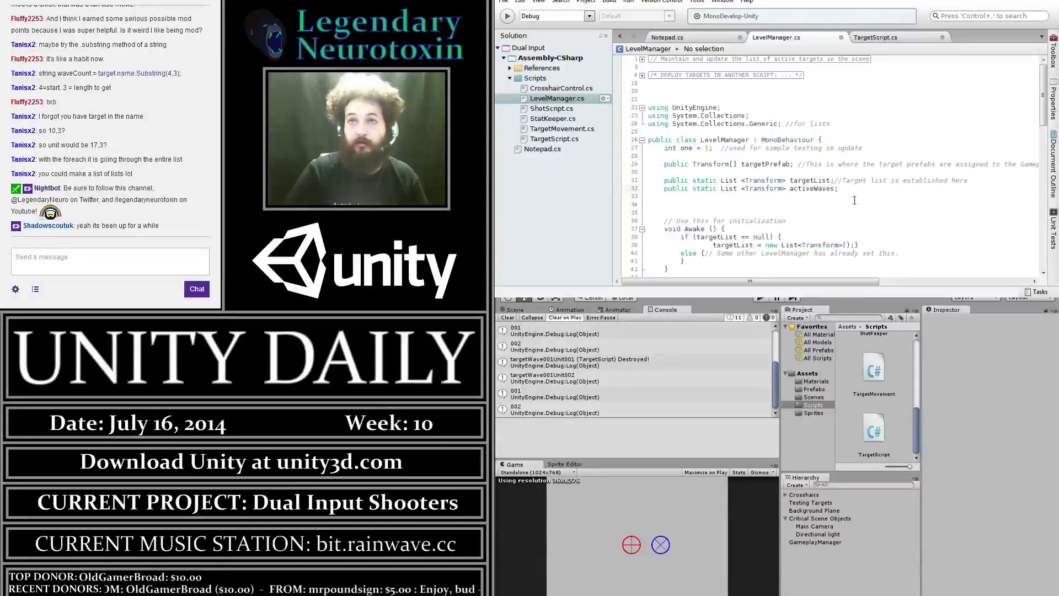
type(" //lis")
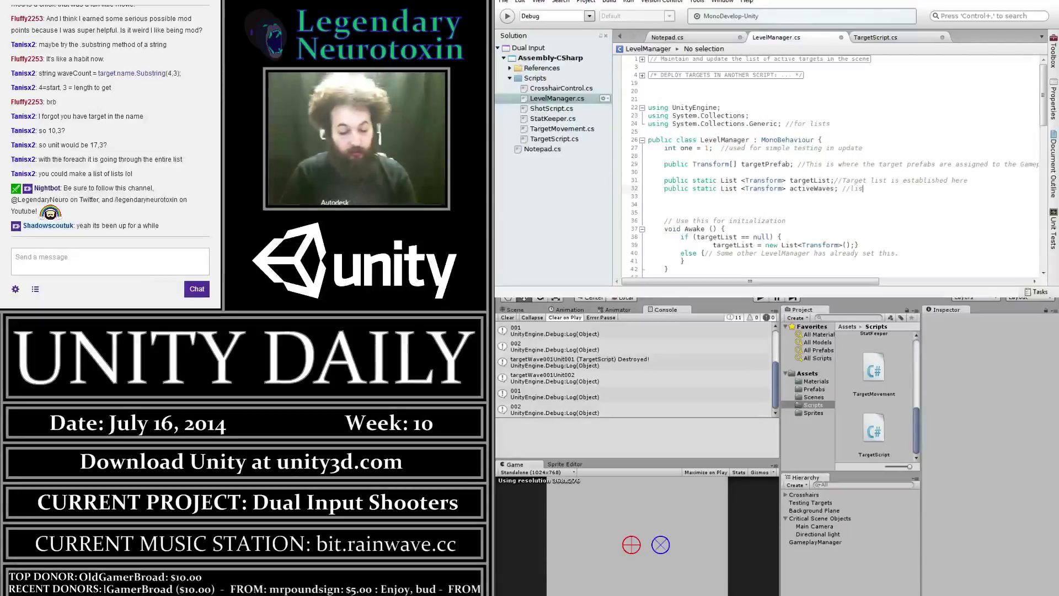
type("ts the waves th")
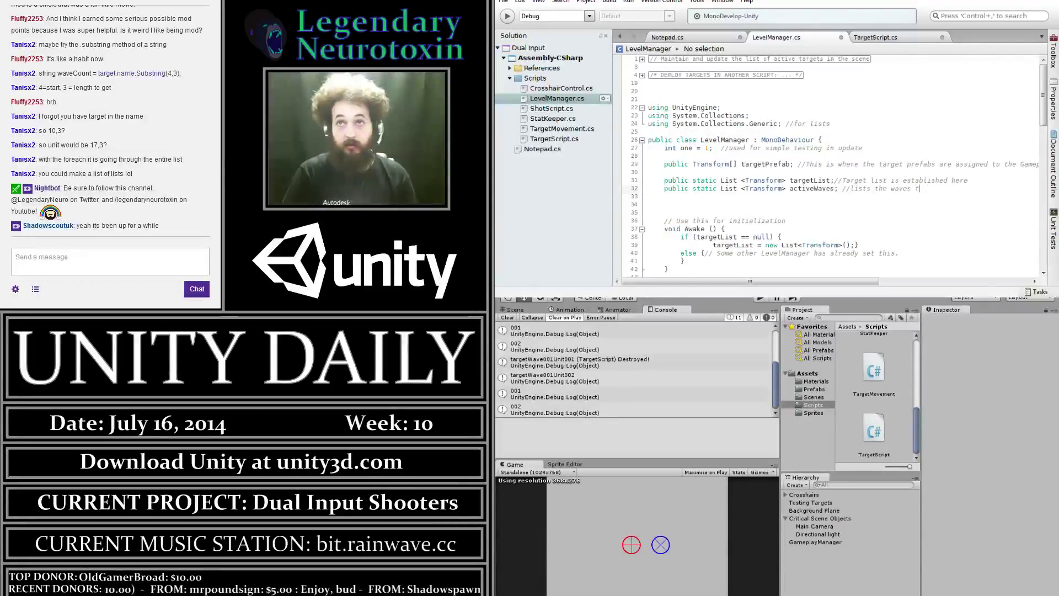
type("at are curre")
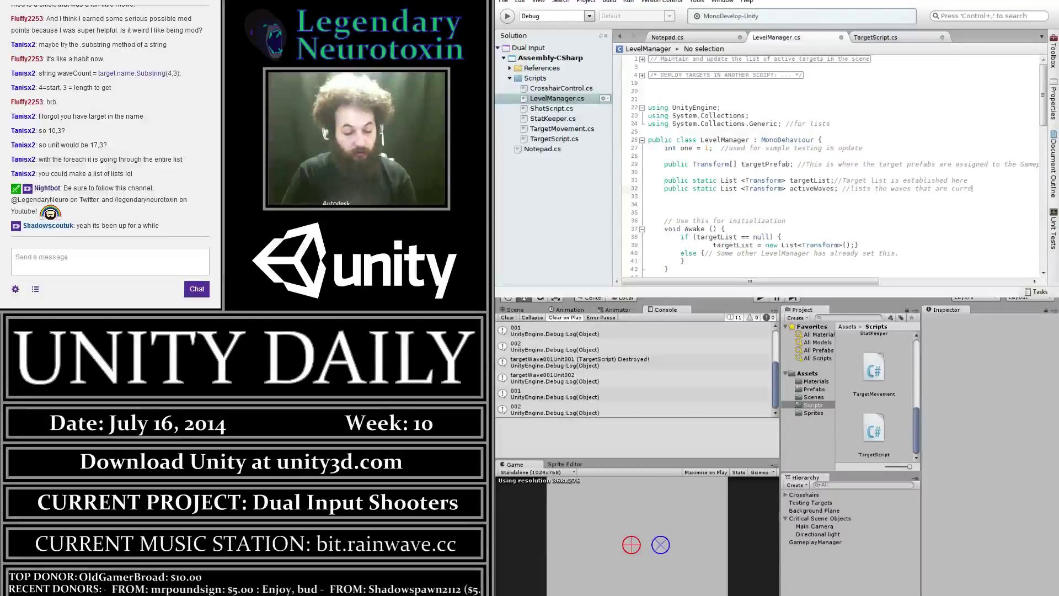
type("ntly active")
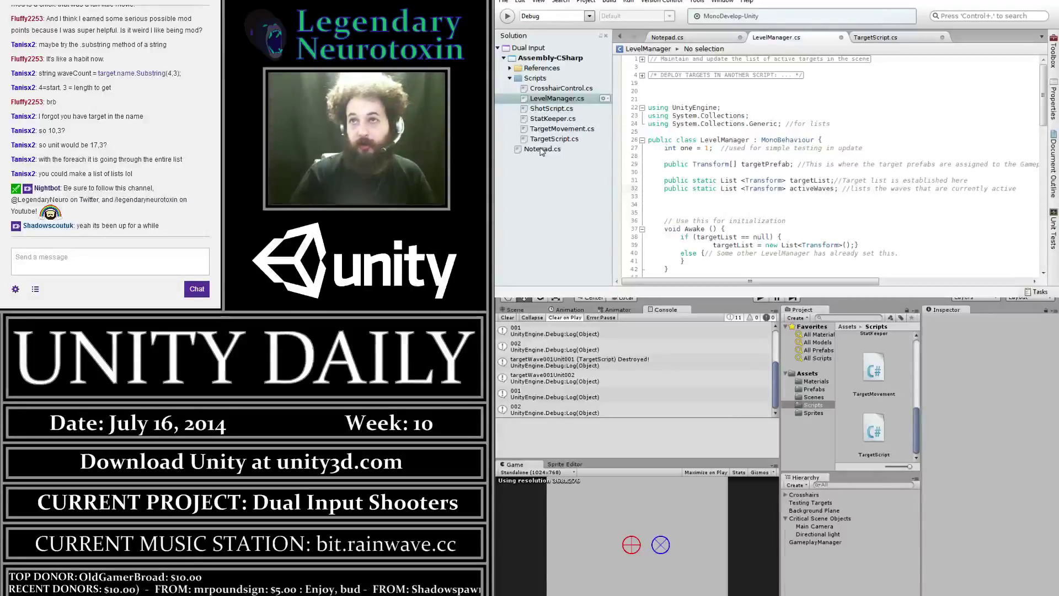
double_click(542, 150)
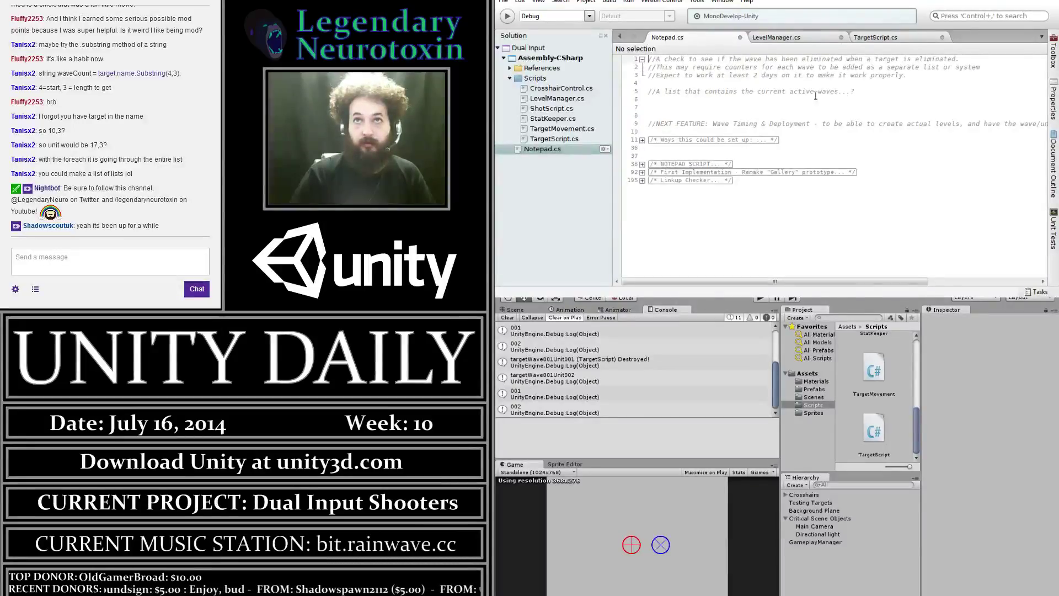
Replace the line-5 note with 'activeWaves in Level Manager holds a list of all the active waves'
left_click(861, 91)
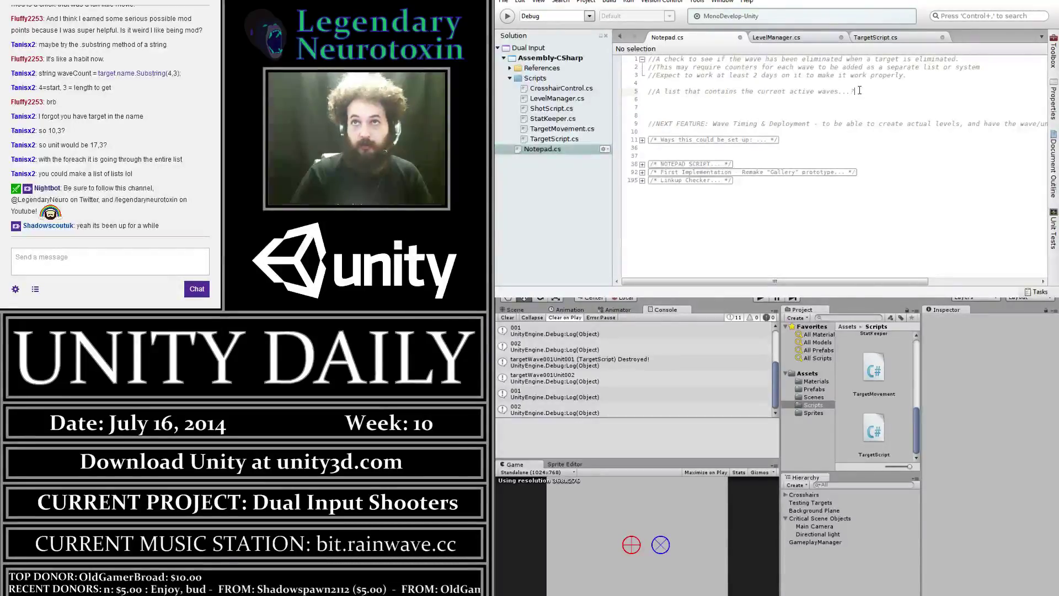
left_click_drag(851, 91, 658, 92)
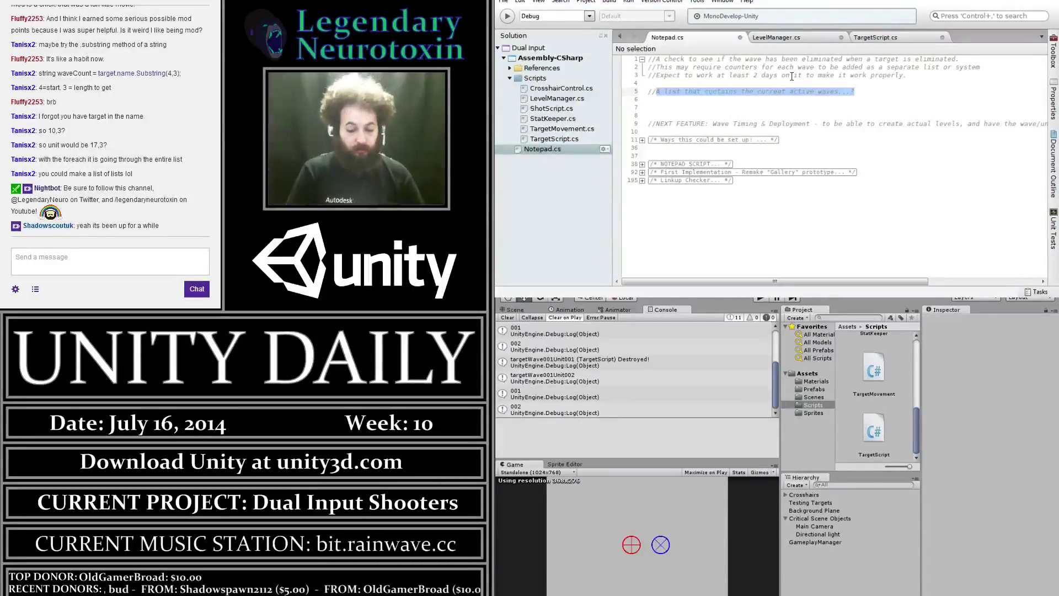
key("BackSpace")
type("ist ac")
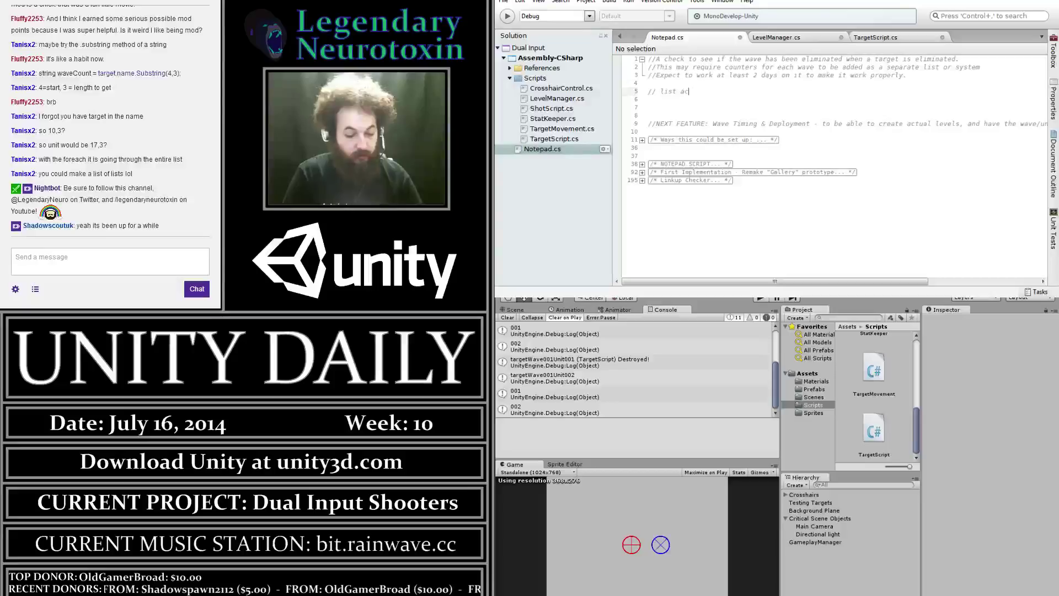
type("tiveWaves i")
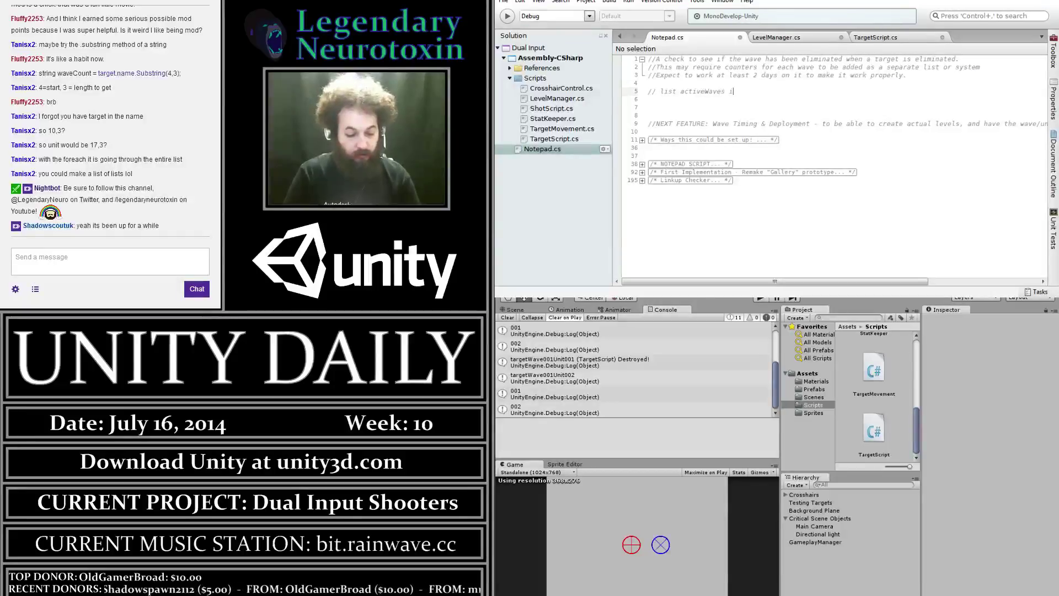
type("n Level Manager ")
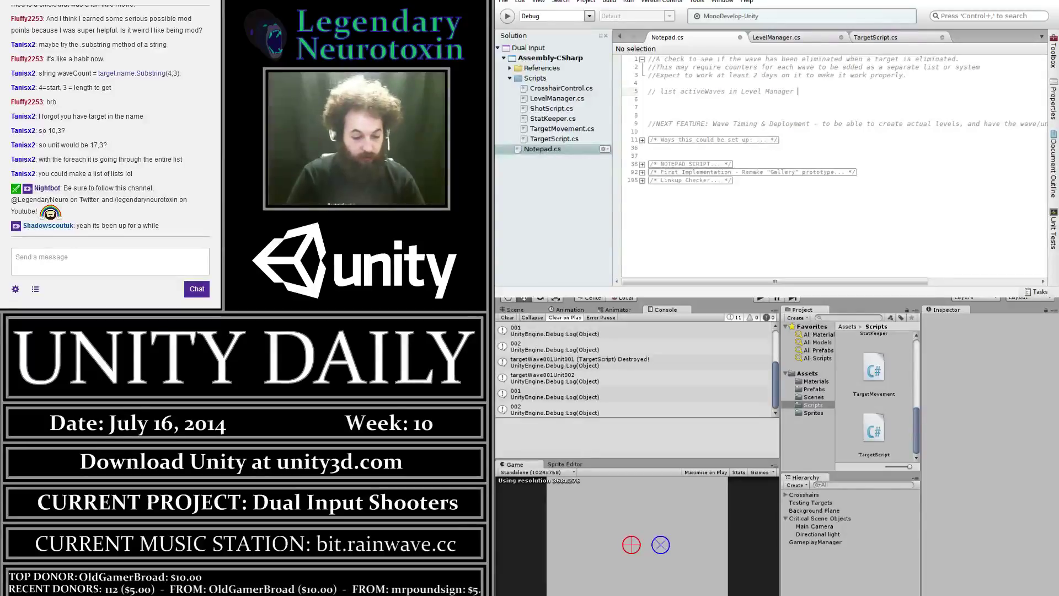
type("holds a list of all the ")
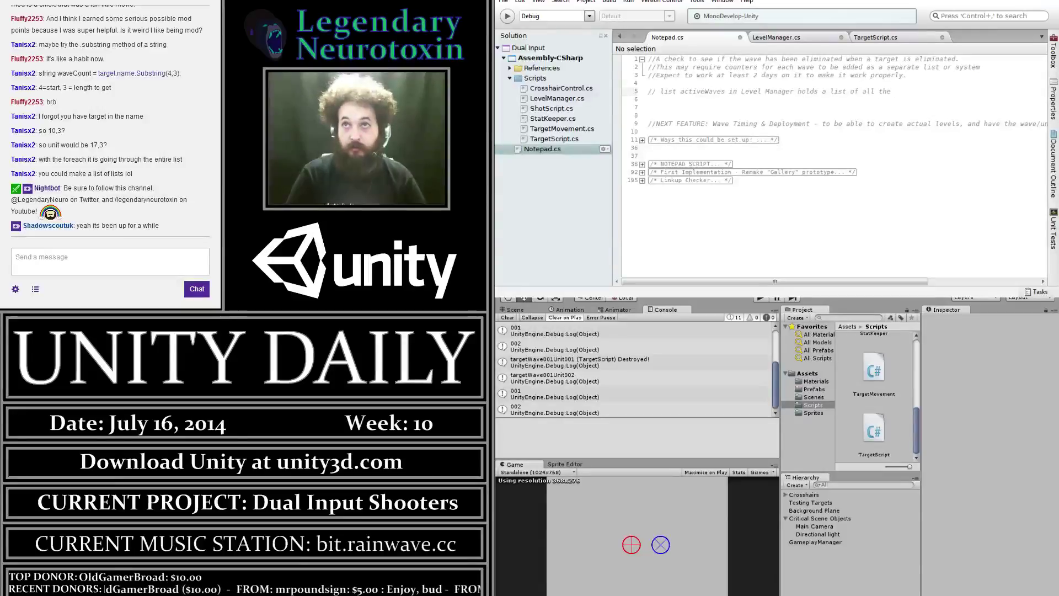
type("active waves")
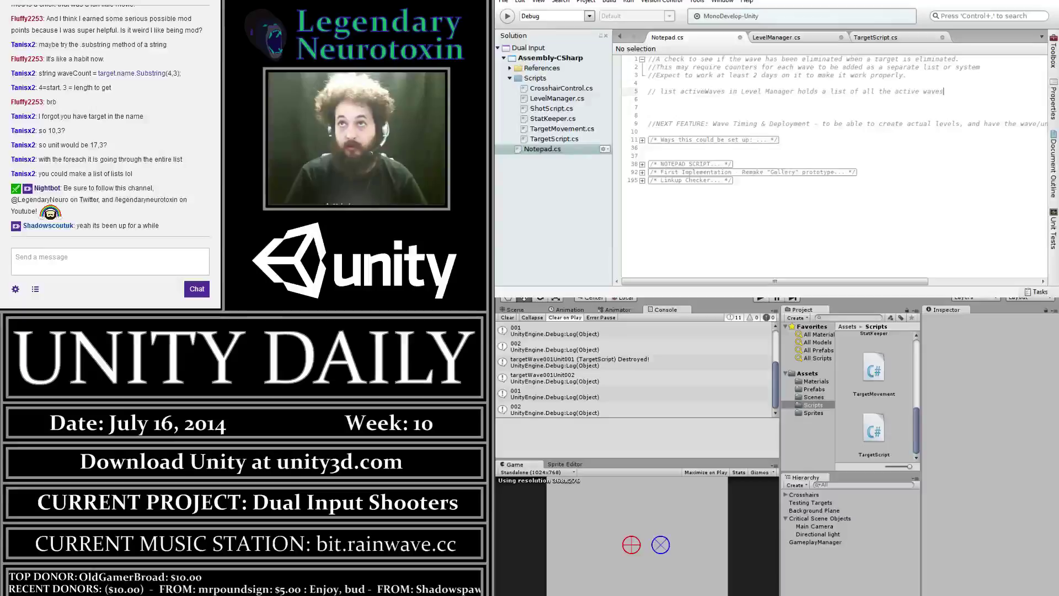
left_click(649, 99)
type("//")
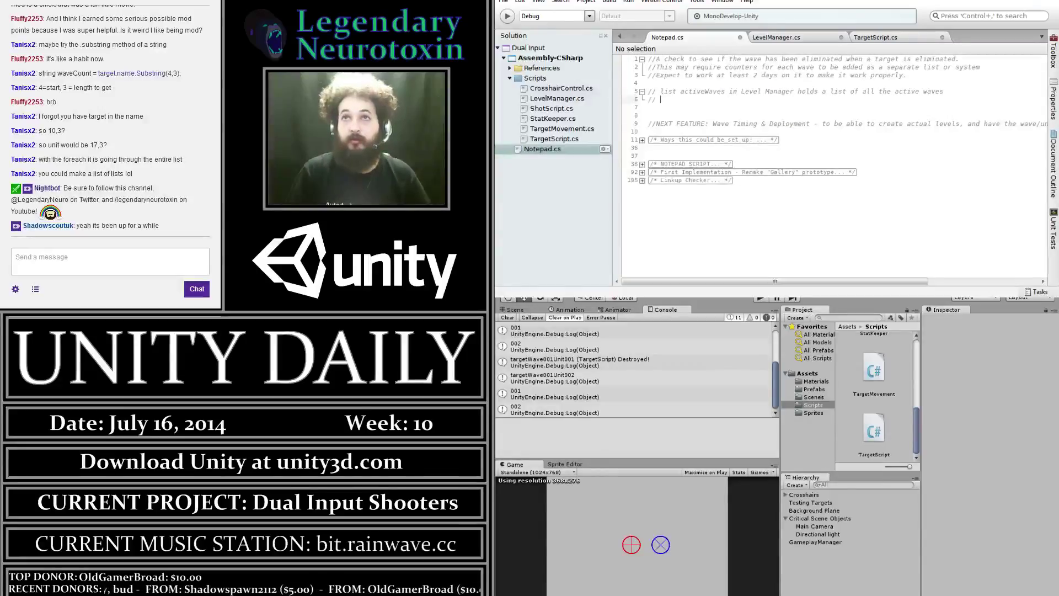
Delete the counters note and the empty comment lines at the top of Notepad.cs
left_click(981, 67)
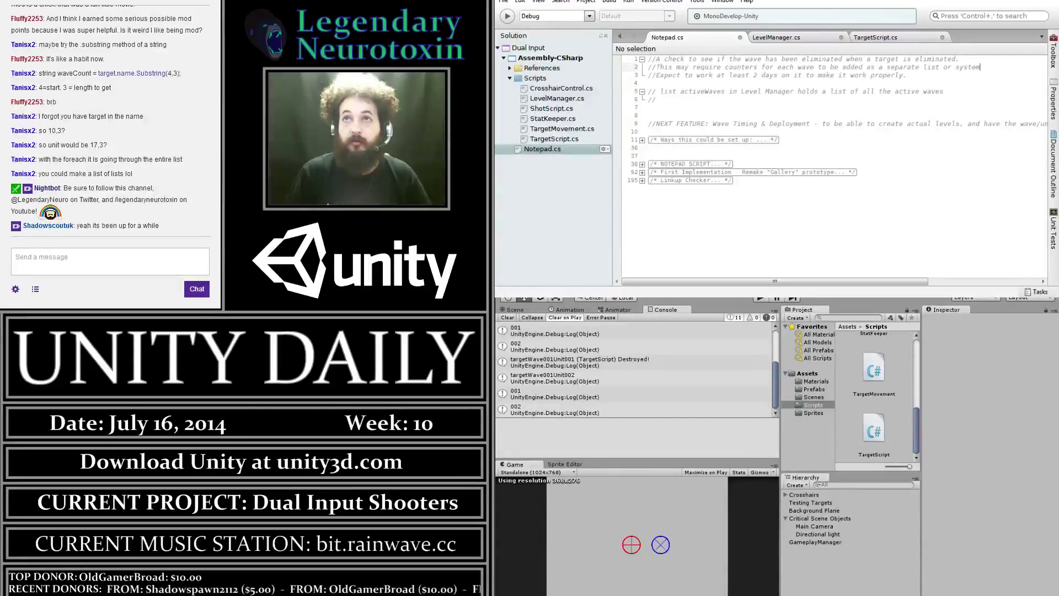
key("ctrl+shift+Home")
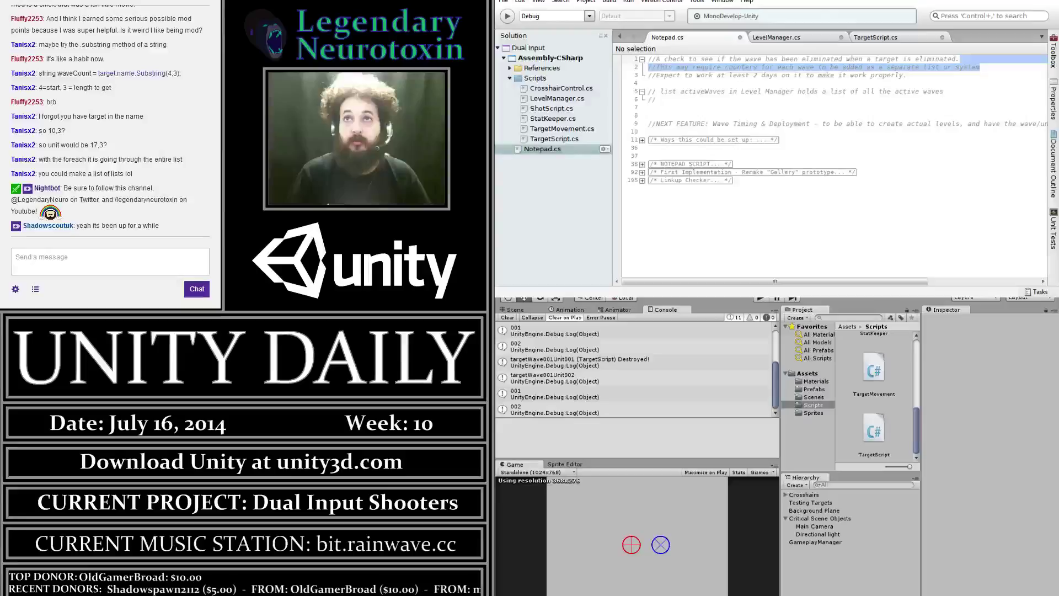
key("BackSpace")
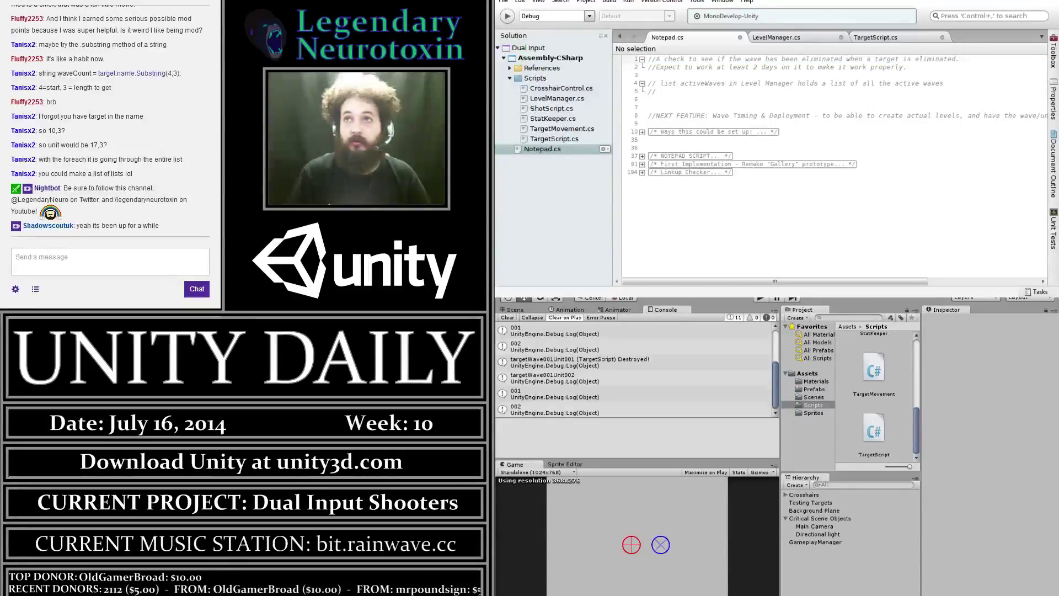
key("Down")
key("Down")
key("Down")
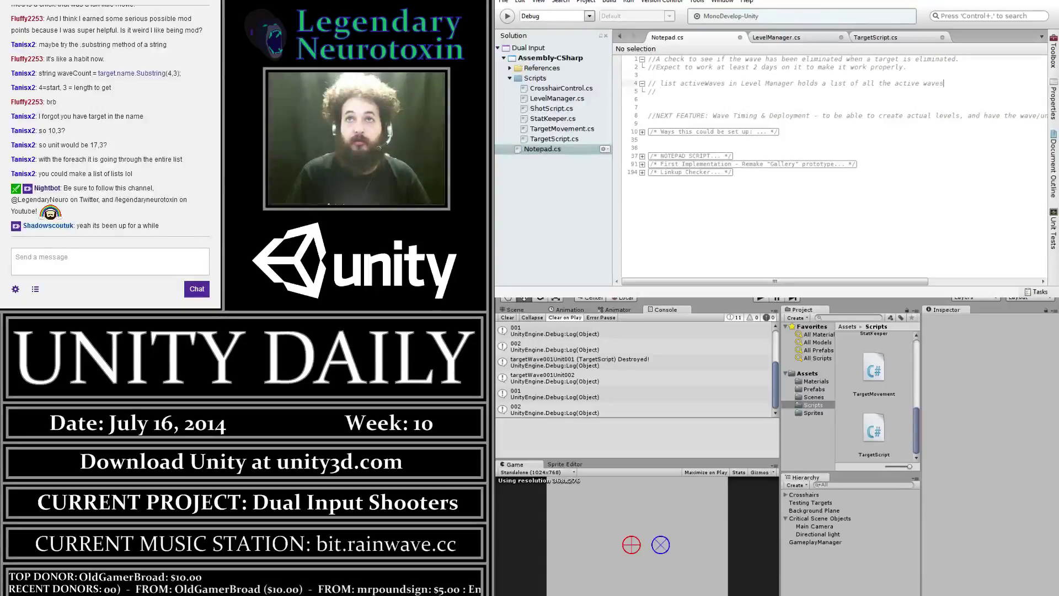
key("BackSpace")
key("BackSpace")
key("BackSpace")
key("Up")
key("BackSpace")
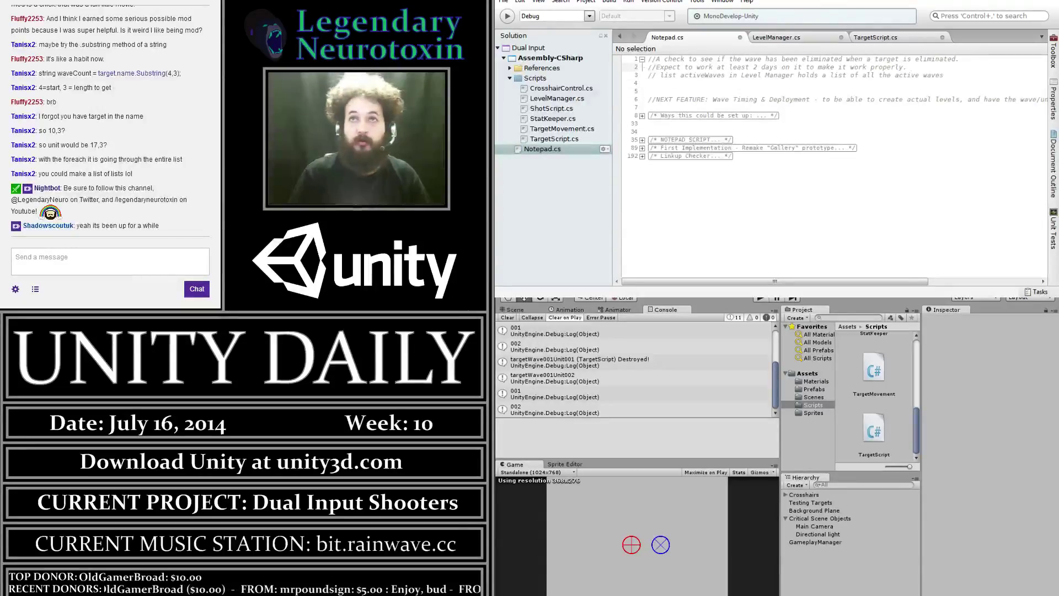
Move '//Expect to work at least 2 days on it to make it work properly.' below the activeWaves comment
key("shift+Home")
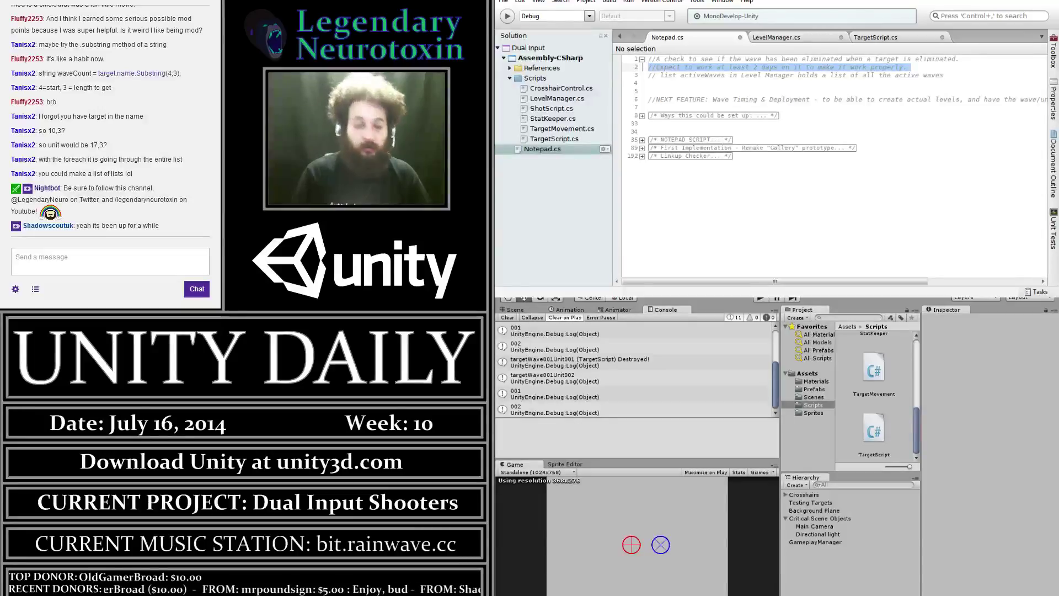
key("BackSpace")
key("Delete")
key("Down")
key("Return")
key("Return")
type("//Expect to work at least 2 days on it to make it work properly.")
key("Return")
key("Return")
key("Return")
key("Return")
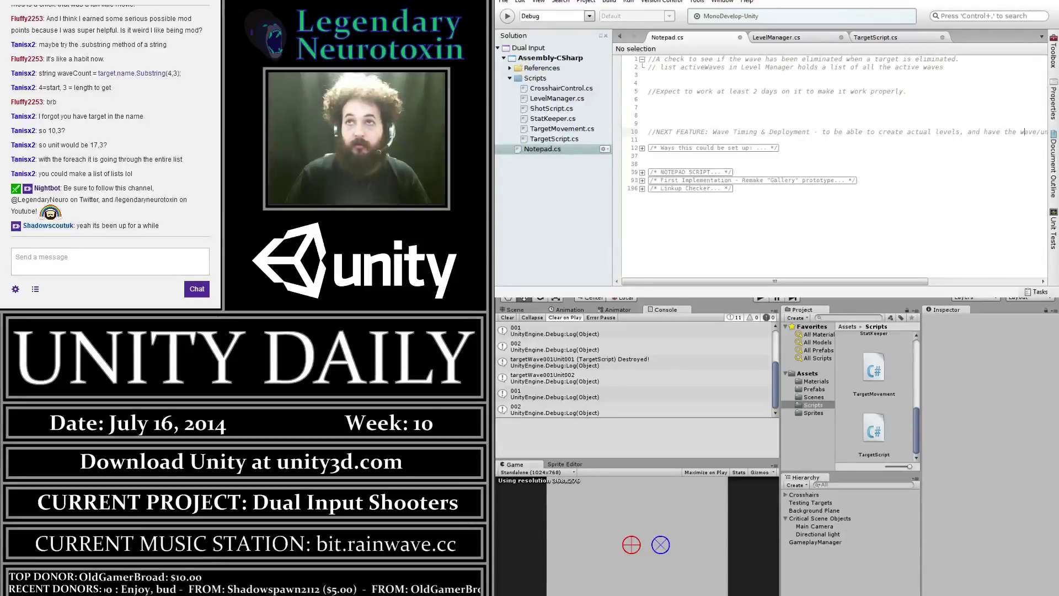
Insert a blank spacing line below the activeWaves comment
key("End")
left_click(1017, 132)
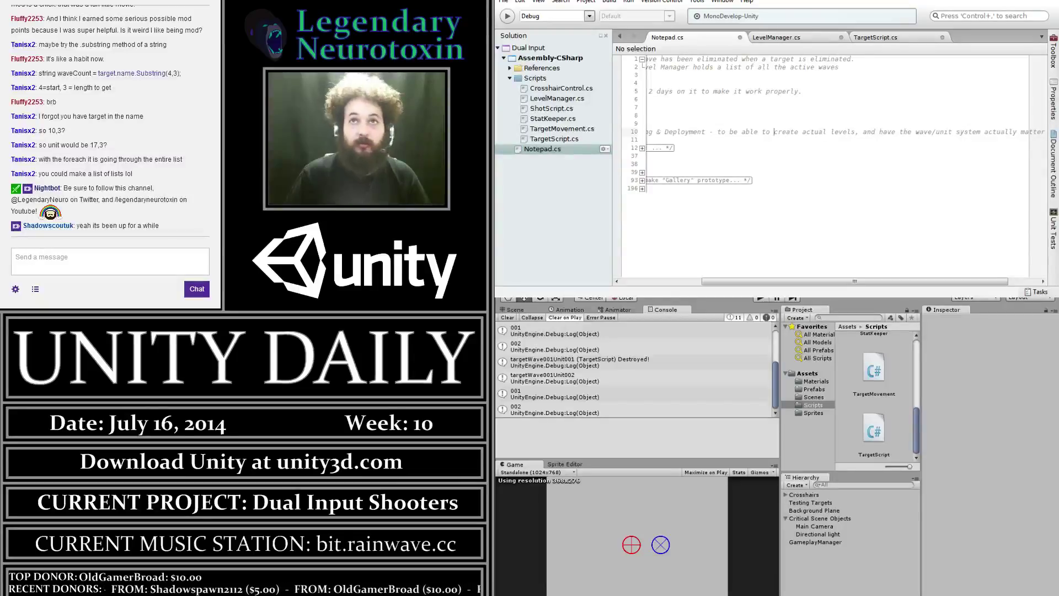
key("Up")
key("Up")
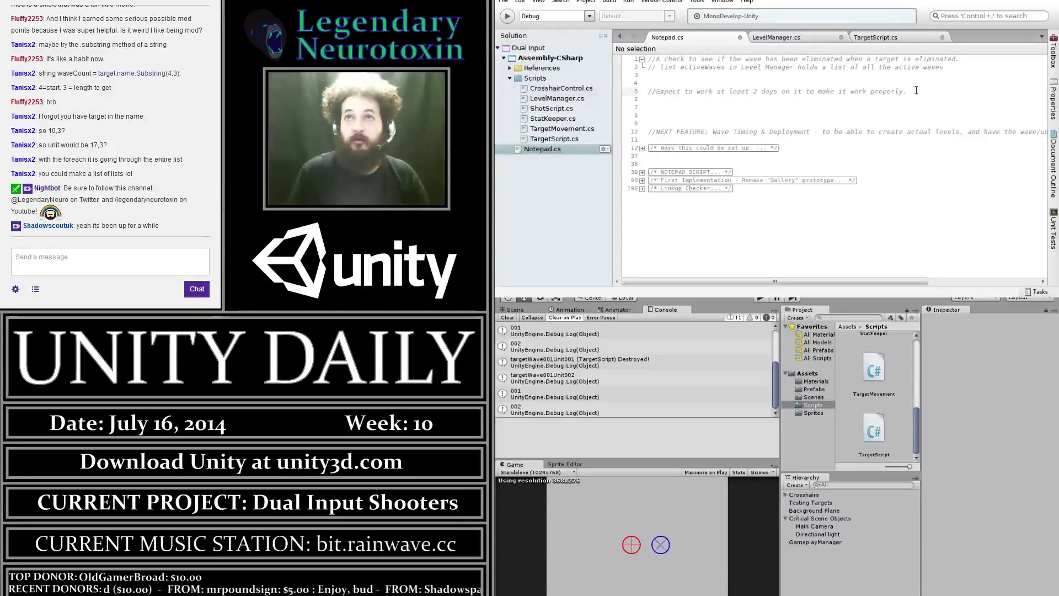
key("Up")
key("Up")
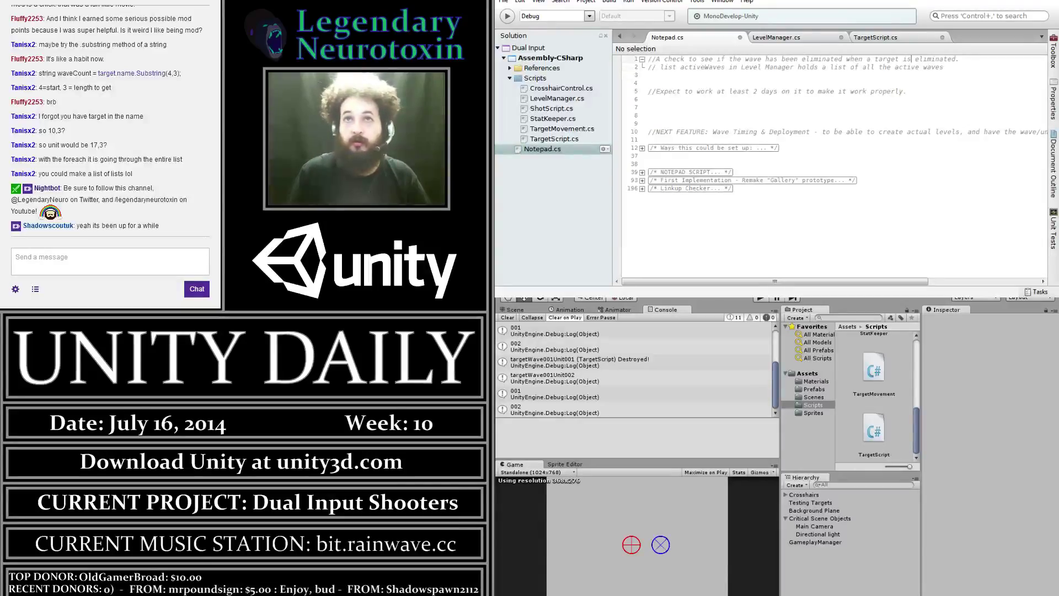
key("Return")
type("//")
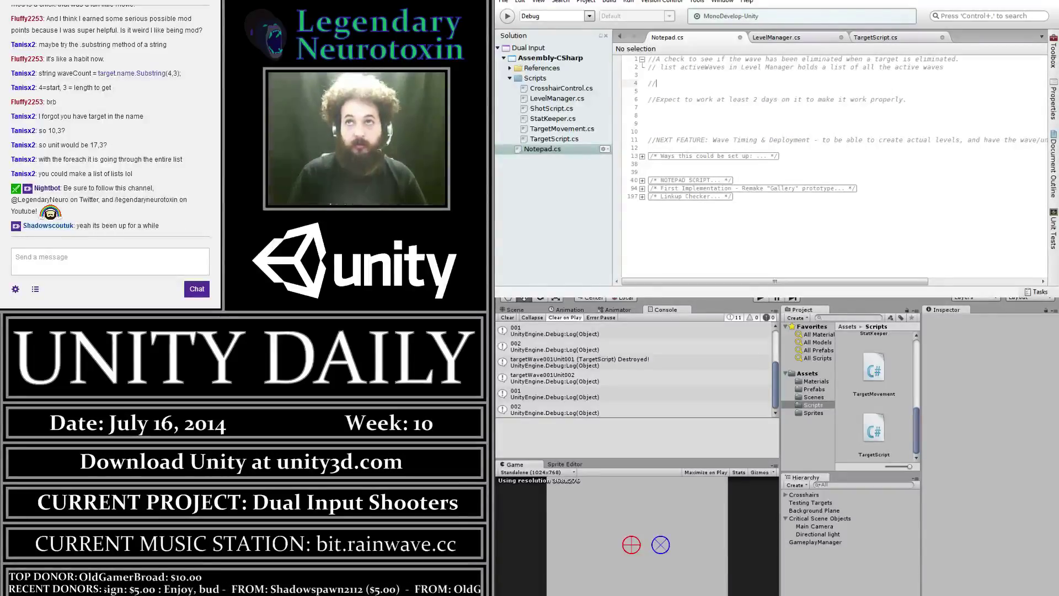
Add an indented note under activeWaves: 'this is annexed whn a wave is launched, and entries are removed…'
left_click(943, 67)
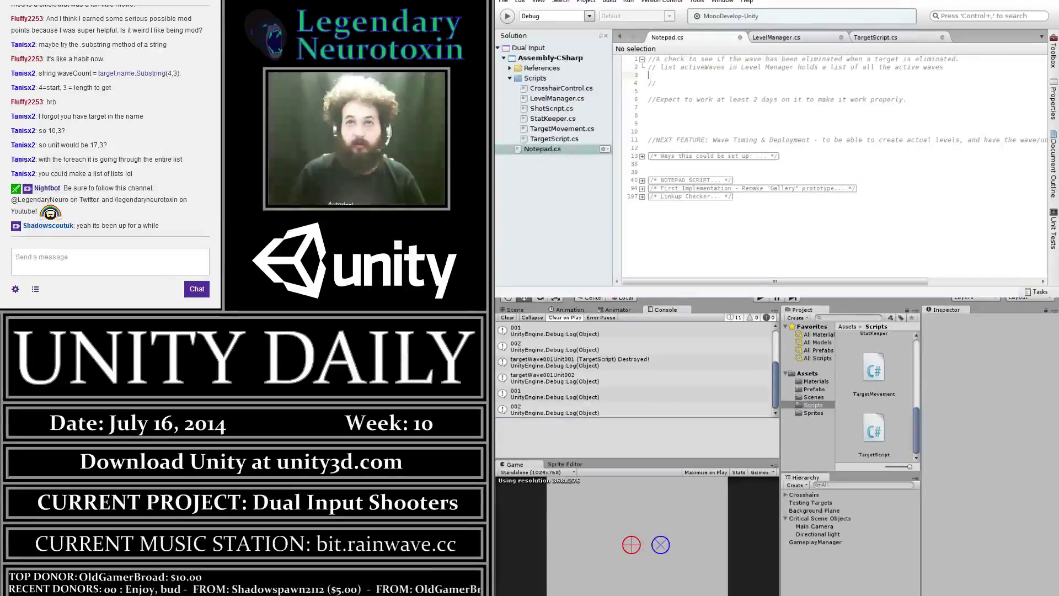
type("//")
key("Tab")
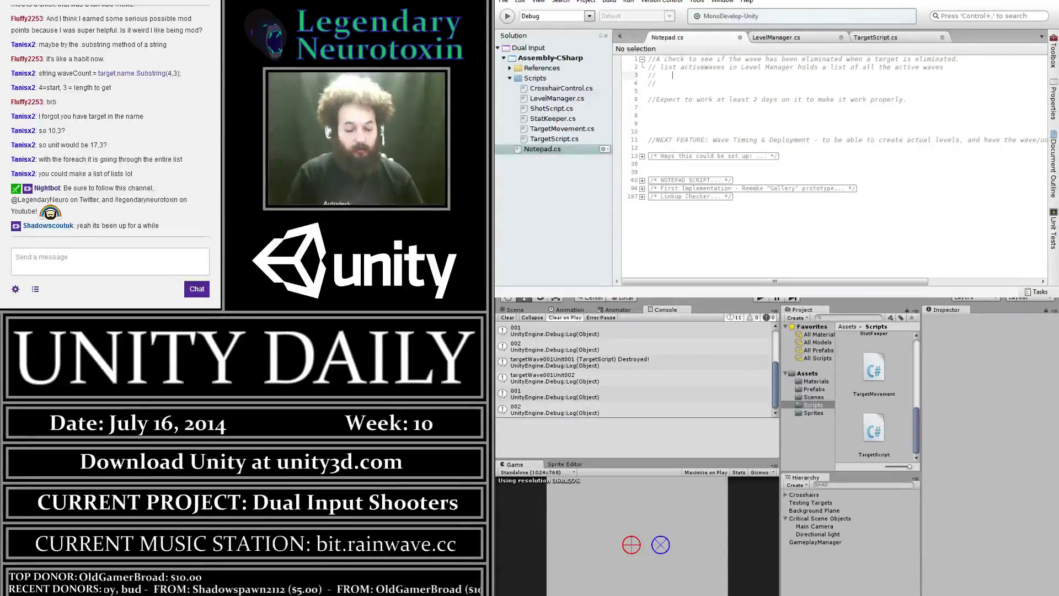
type("his is annexed whn a wa")
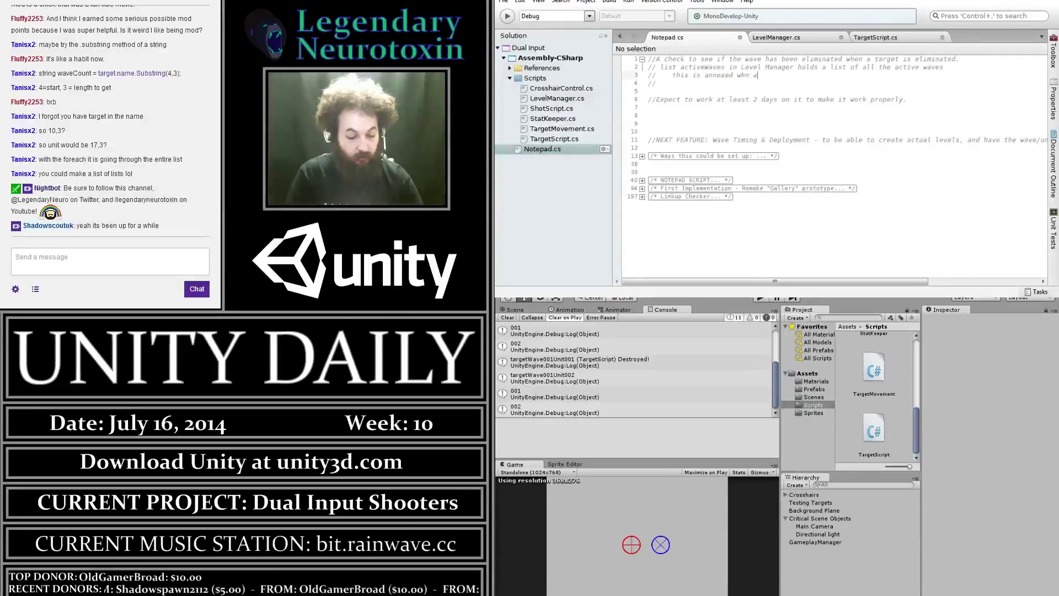
type("ve is launched")
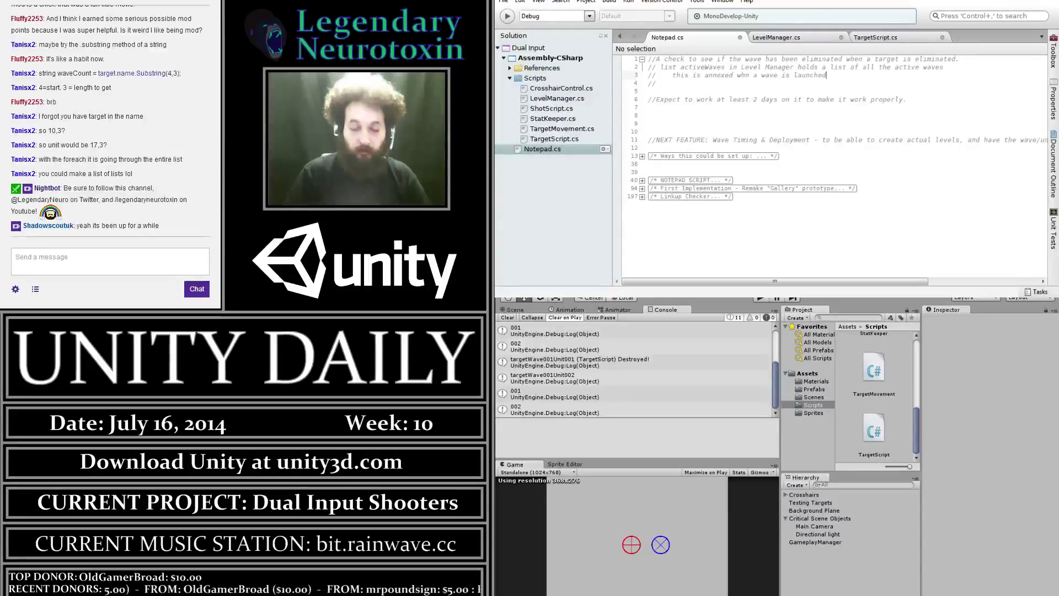
type(", aad")
key("BackSpace")
key("BackSpace")
type("nd")
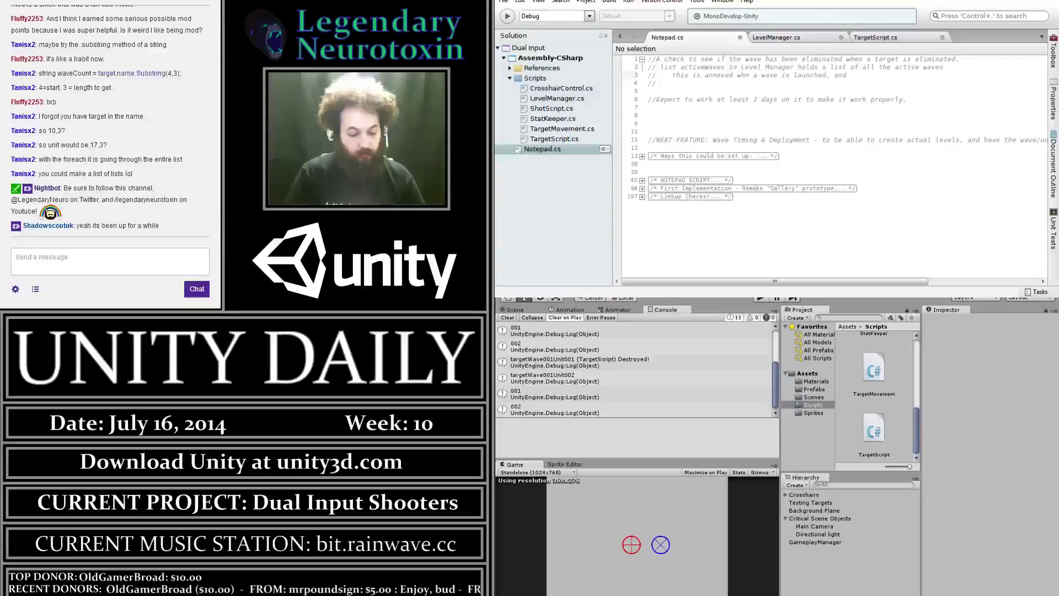
type(" entries are ")
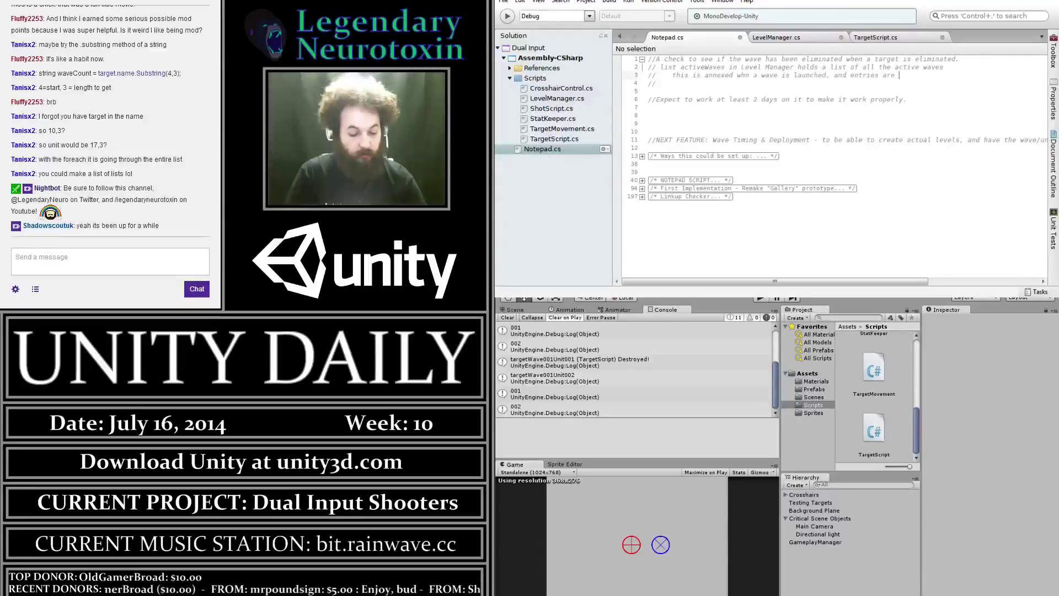
type("removed when no")
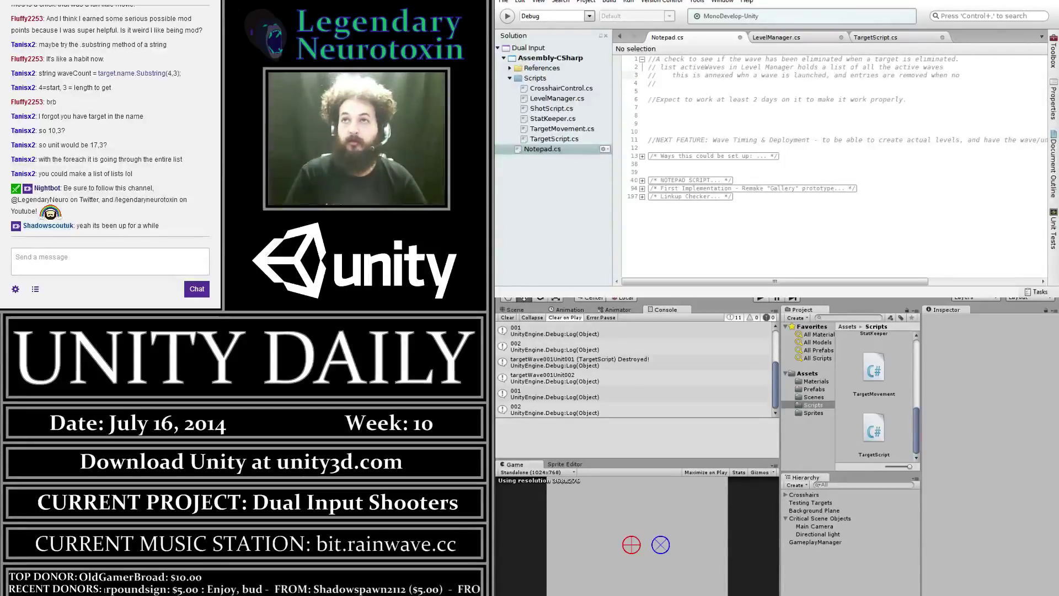
type(" un")
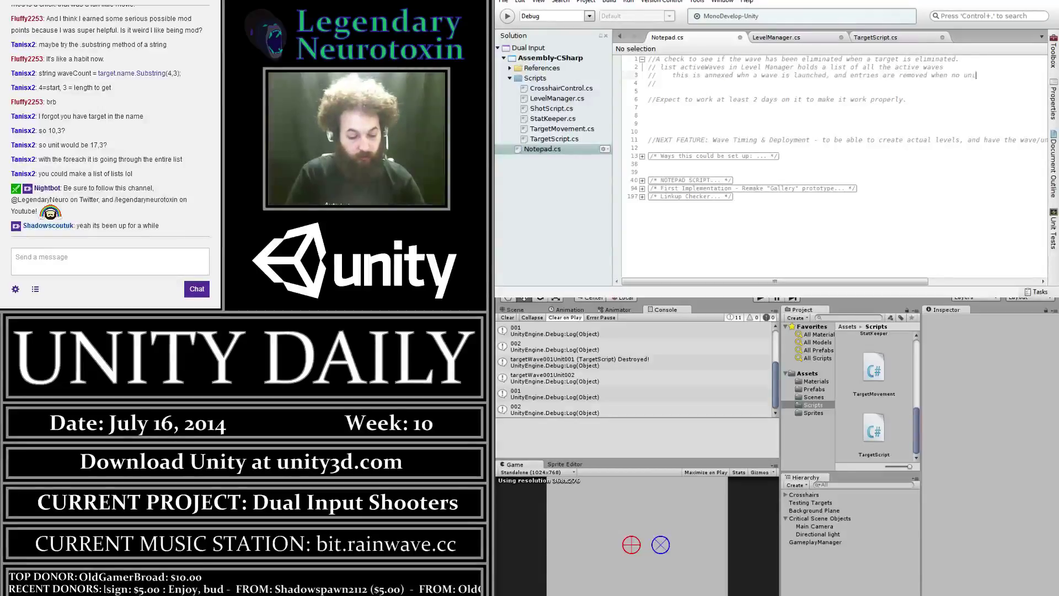
type("its of that wave exist any longer")
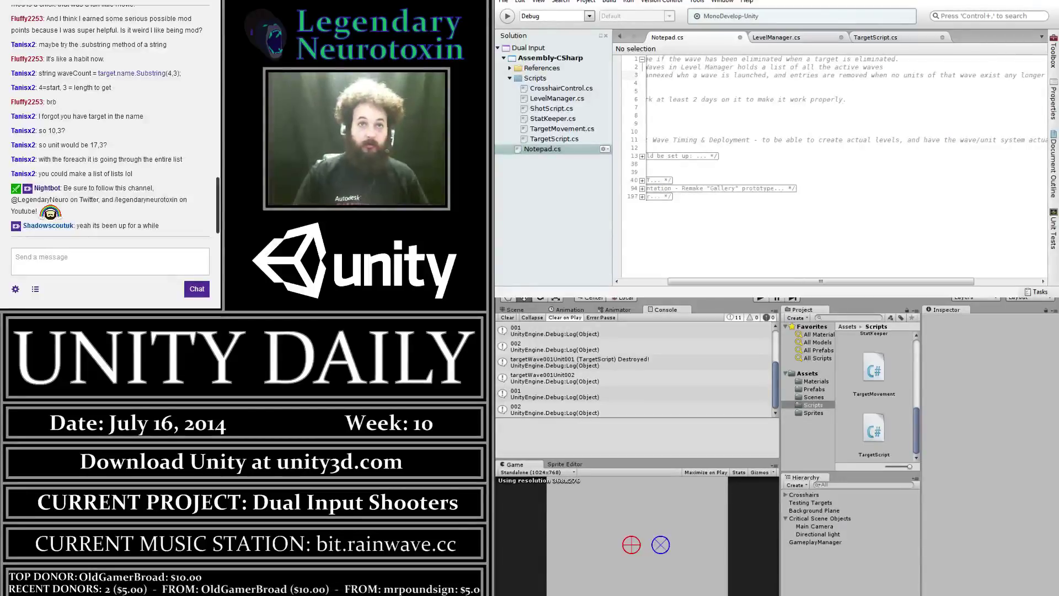
Scroll the editor left to bring the start of the long activeWaves note back into view
scroll(747, 281, "left", 2)
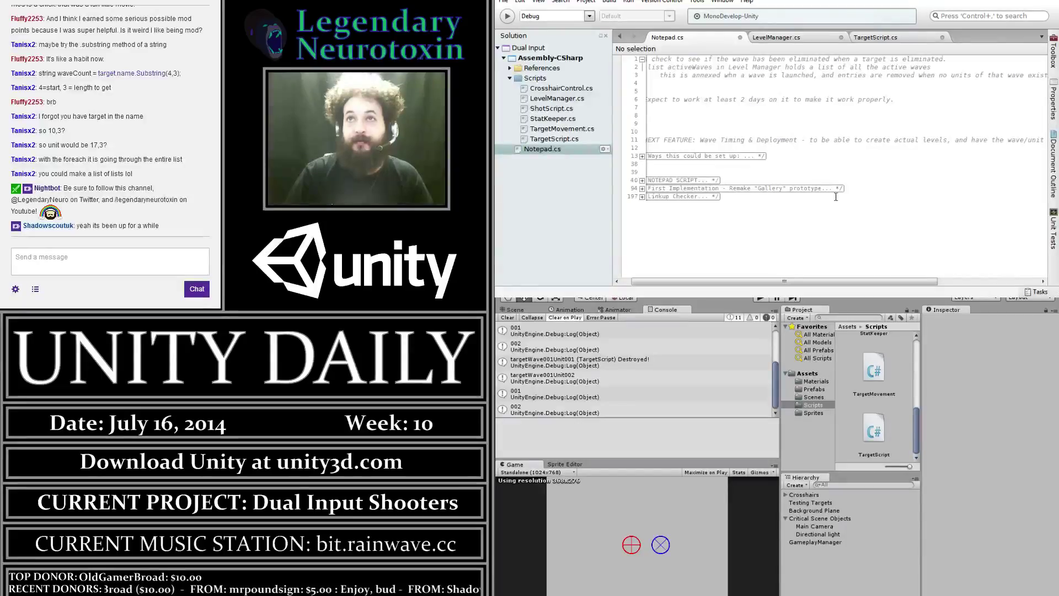
Add the indented comment 'this check is made when a target is destroyed' below the activeWaves note
mouse_move(794, 281)
left_mouse_down()
mouse_move(849, 278)
mouse_move(730, 254)
left_mouse_up()
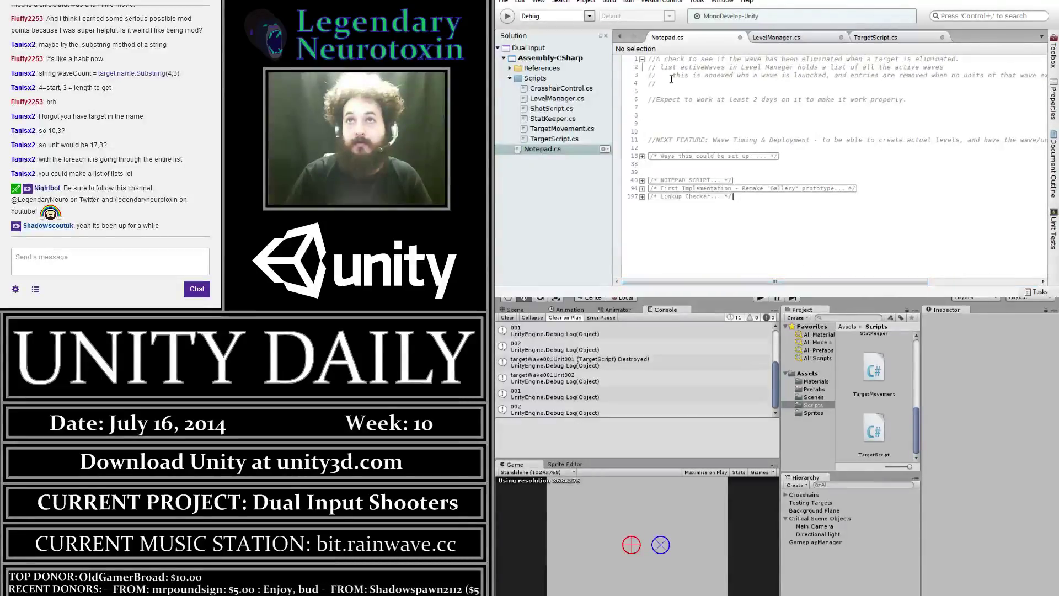
key("BackSpace")
key("BackSpace")
key("BackSpace")
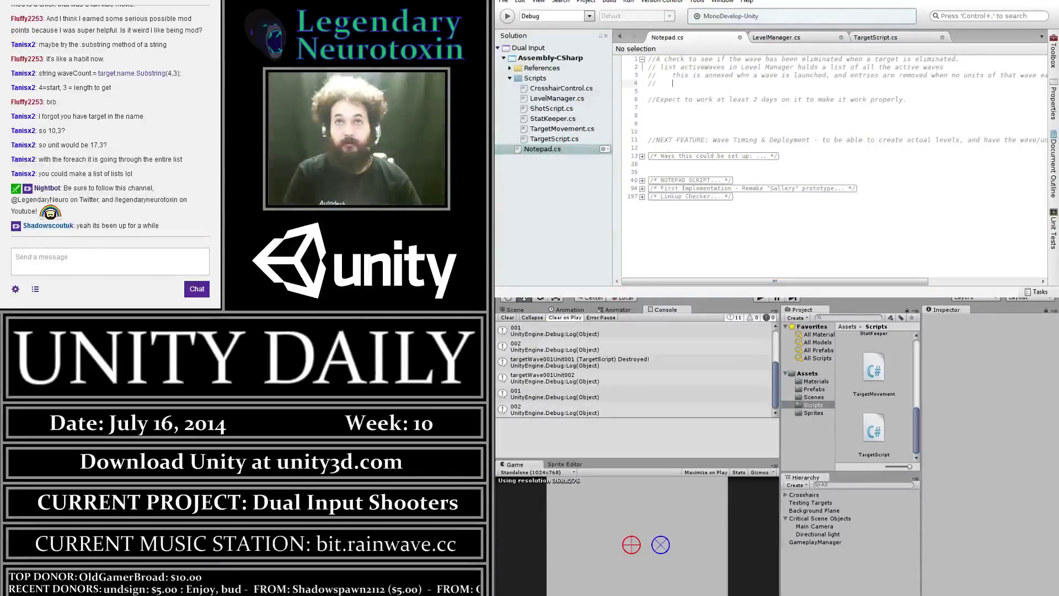
type("this check is made when a ")
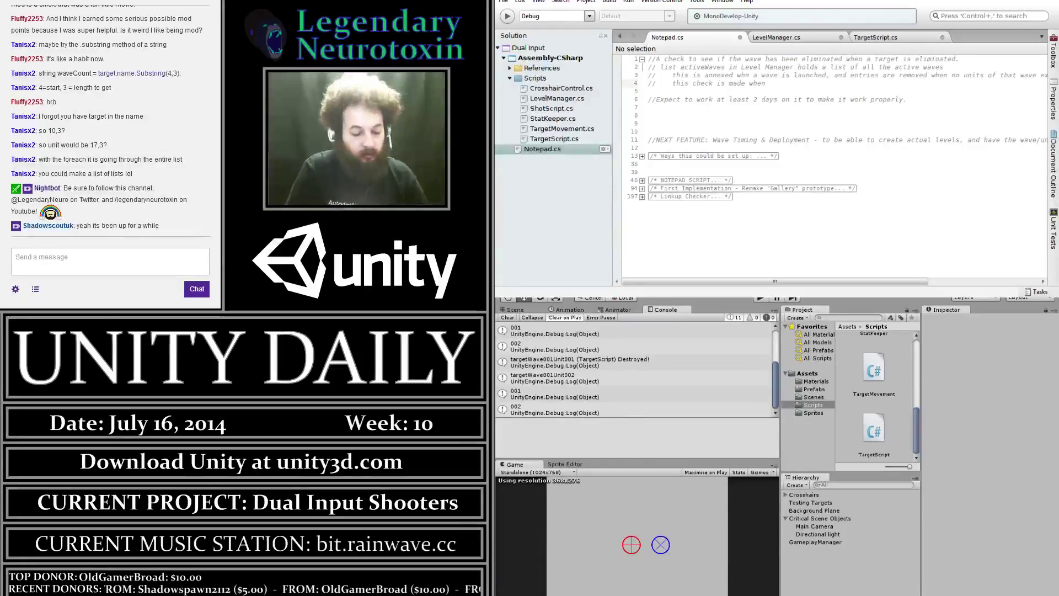
type("target is destroye")
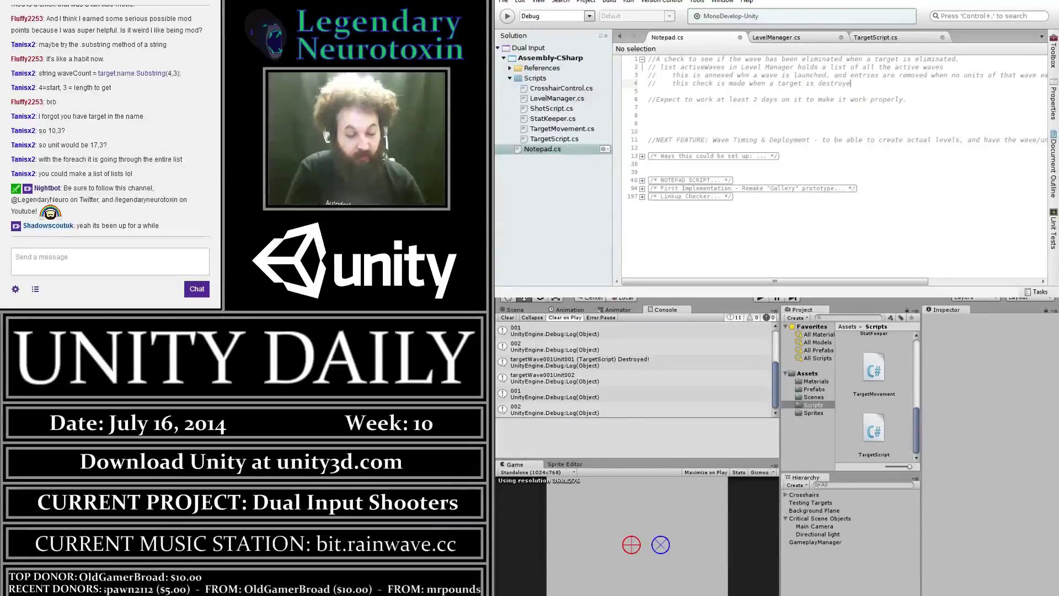
type("d")
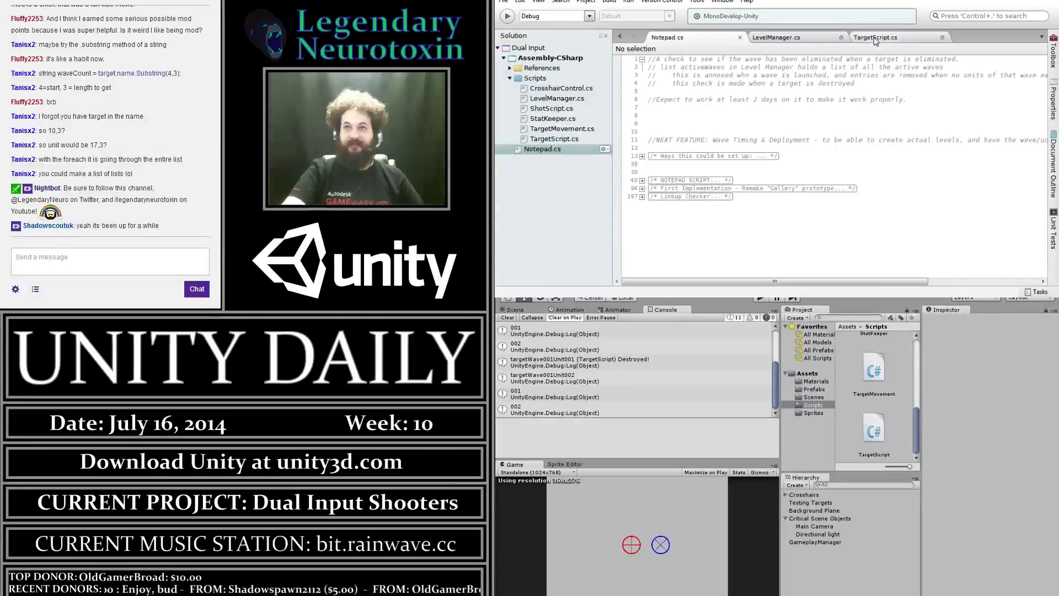
In LevelManager.cs, change the activeWaves declaration from List<Transform> to List<string>
left_click(777, 37)
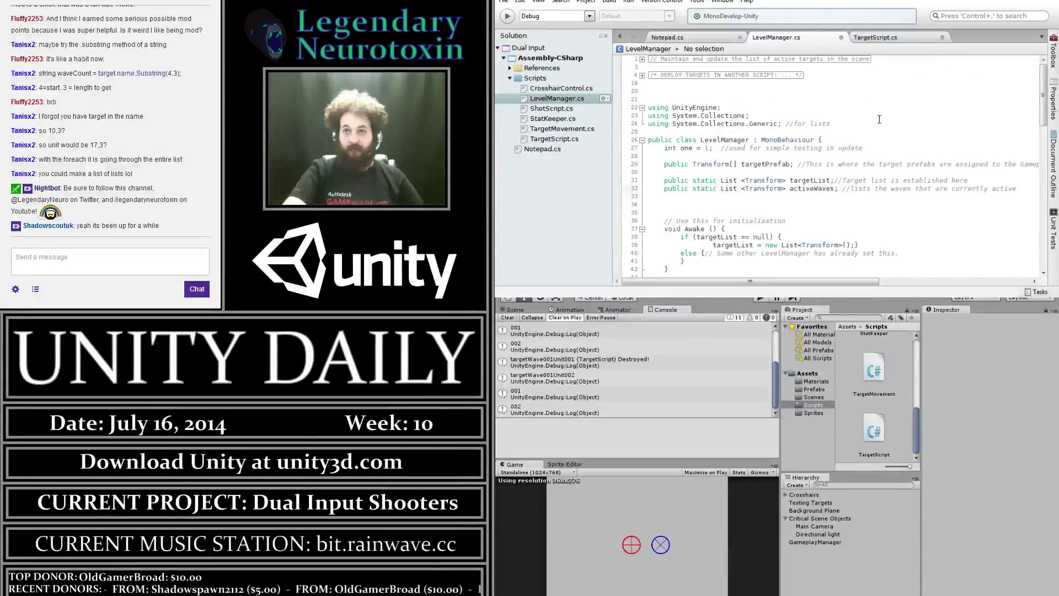
scroll(885, 118, "down", 1)
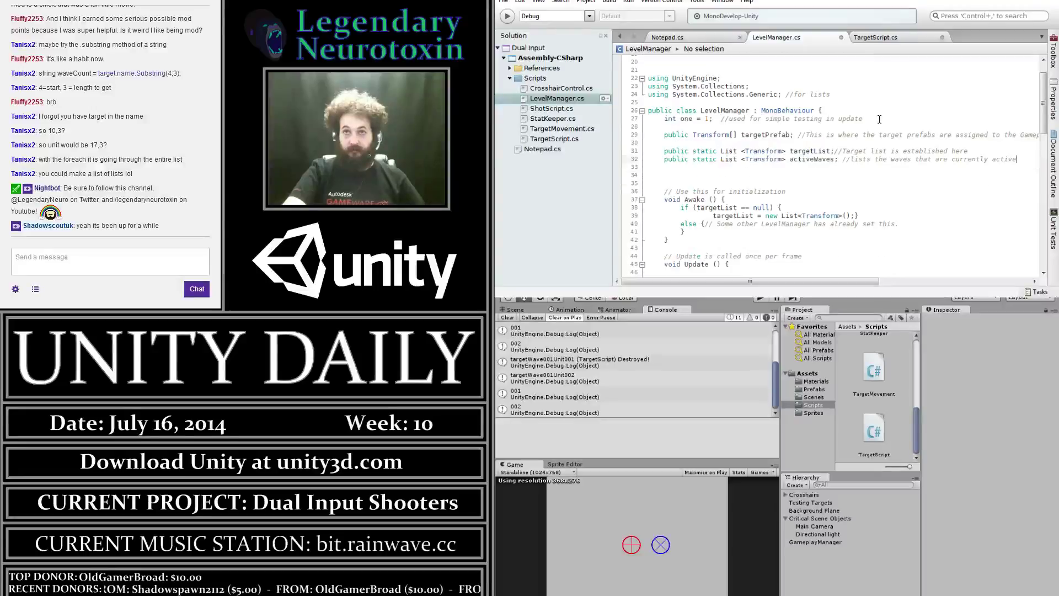
double_click(781, 160)
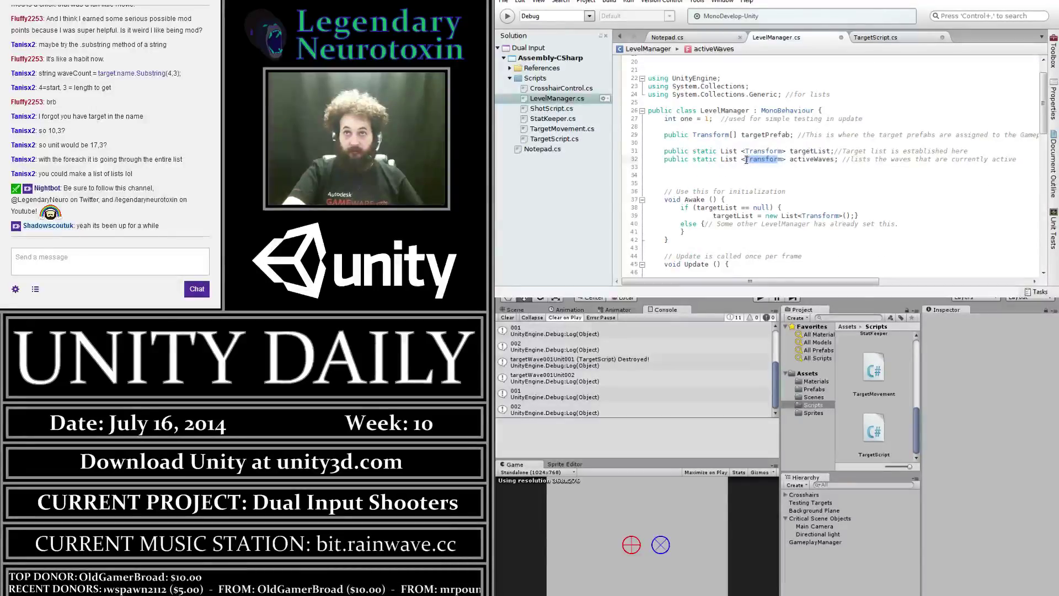
key("BackSpace")
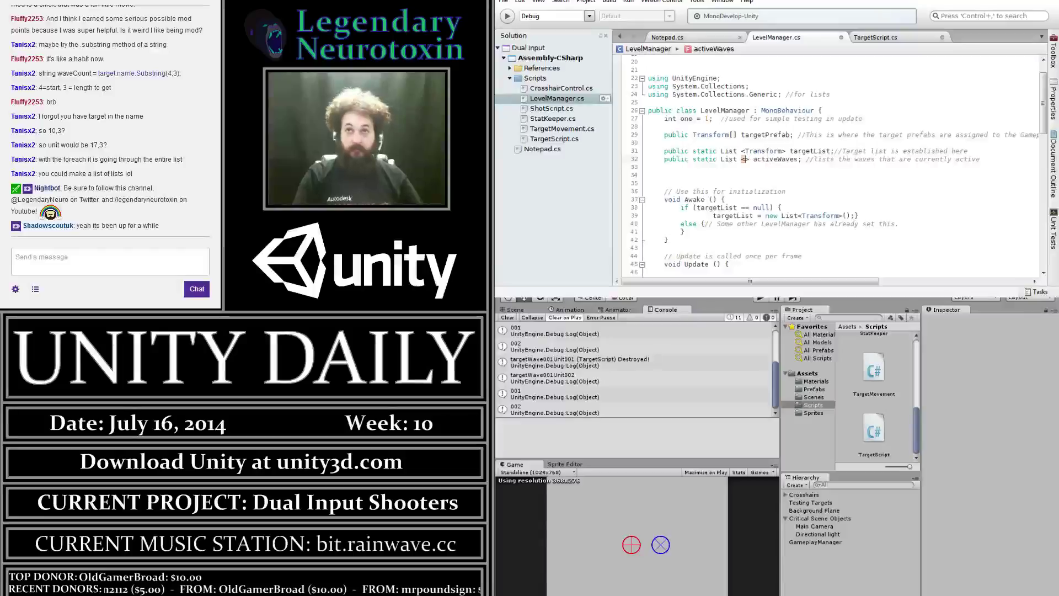
type("String")
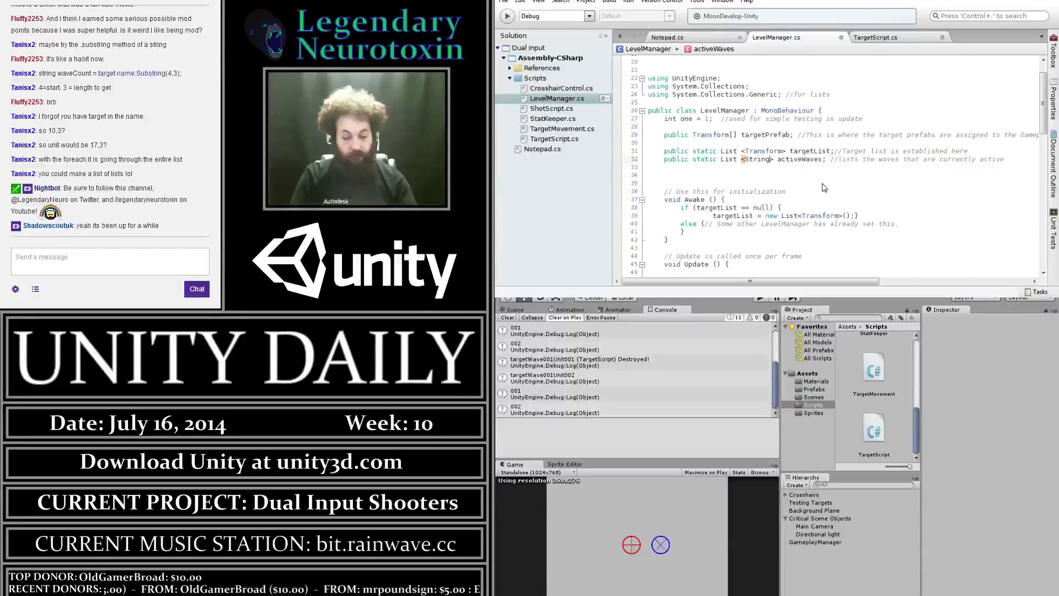
key("BackSpace")
key("BackSpace")
key("BackSpace")
type("string")
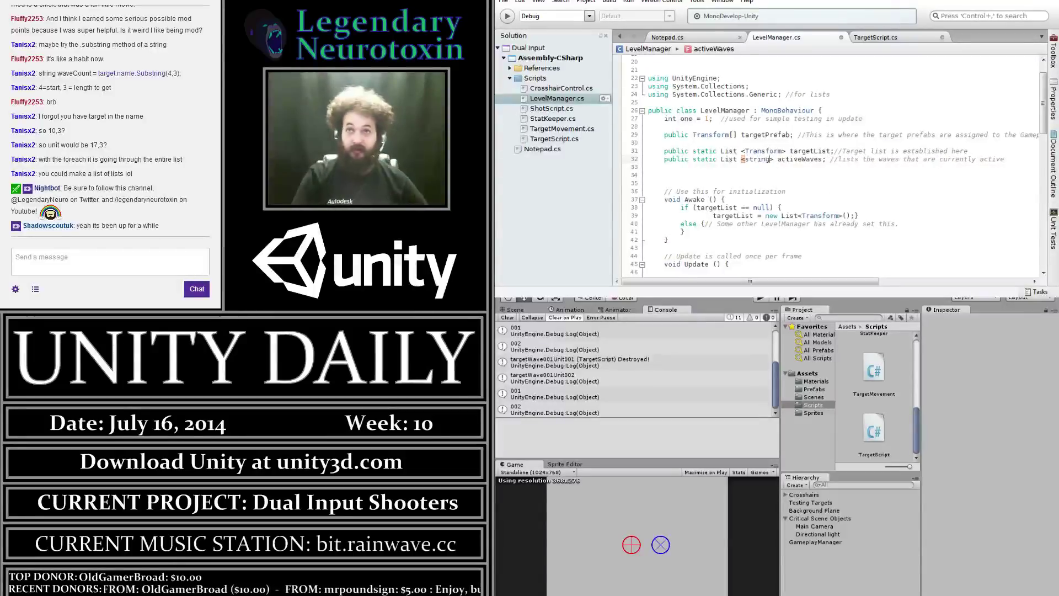
left_click(821, 159)
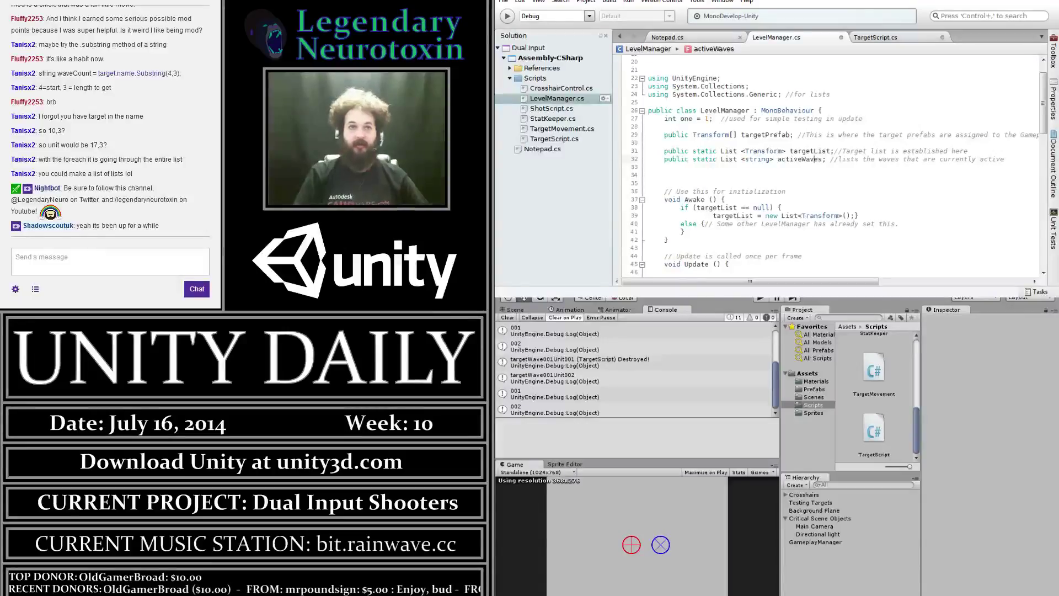
left_click(847, 159)
left_click(822, 159)
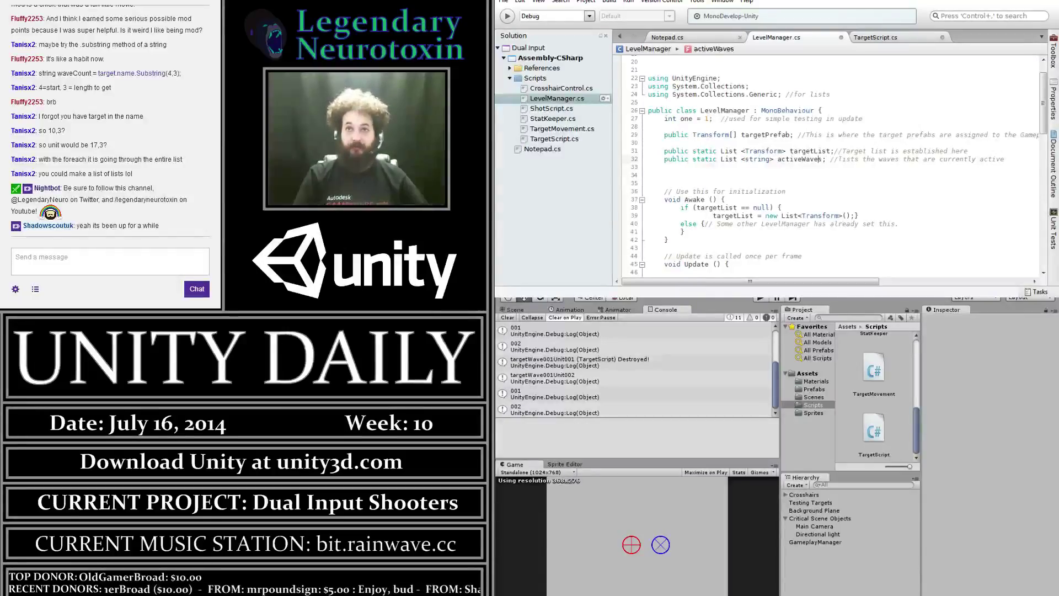
left_click(754, 159)
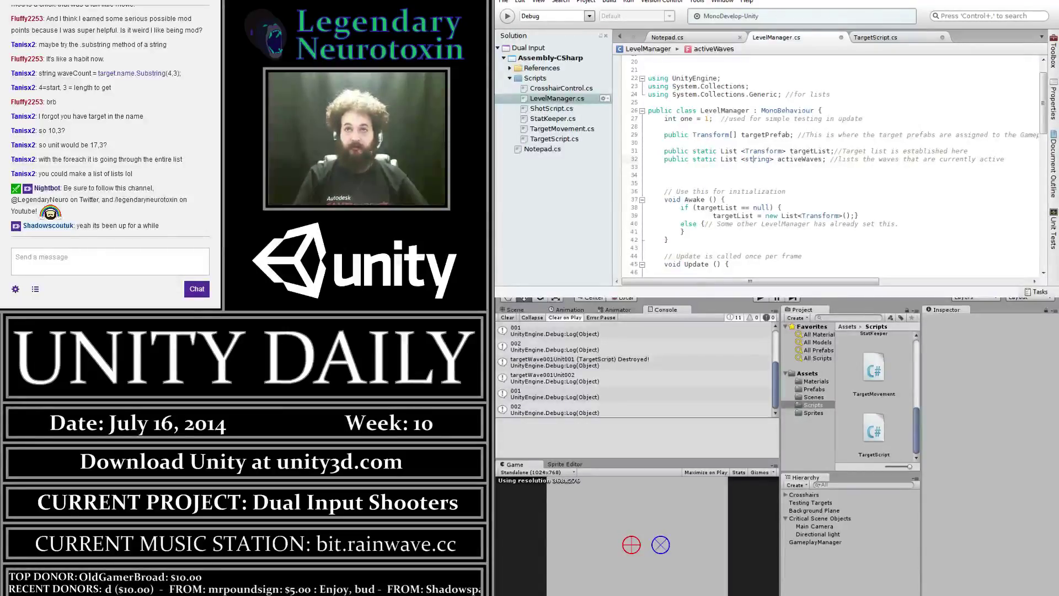
left_click(856, 159)
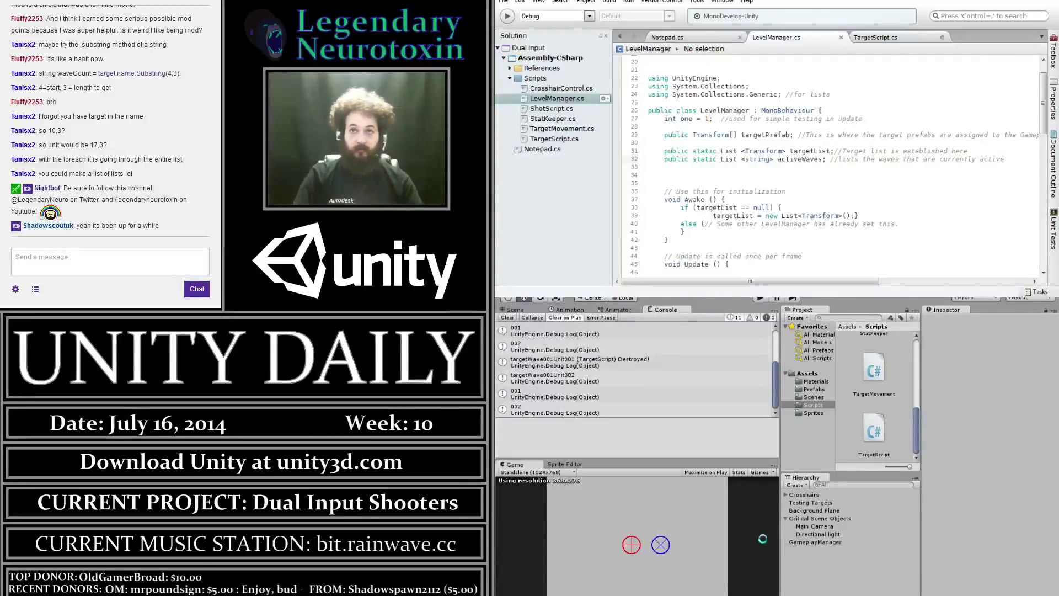
left_click(849, 67)
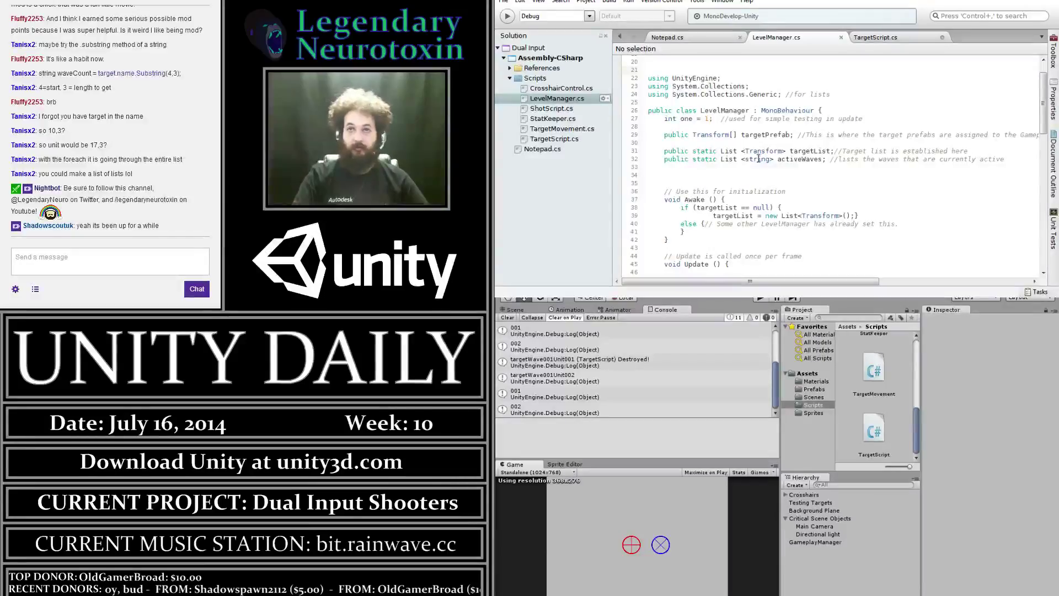
Select the targetList.Add(newTarget); line in CreateTarget, then return to Update's Create New Target comment
scroll(758, 158, "down", 5)
left_click(800, 225)
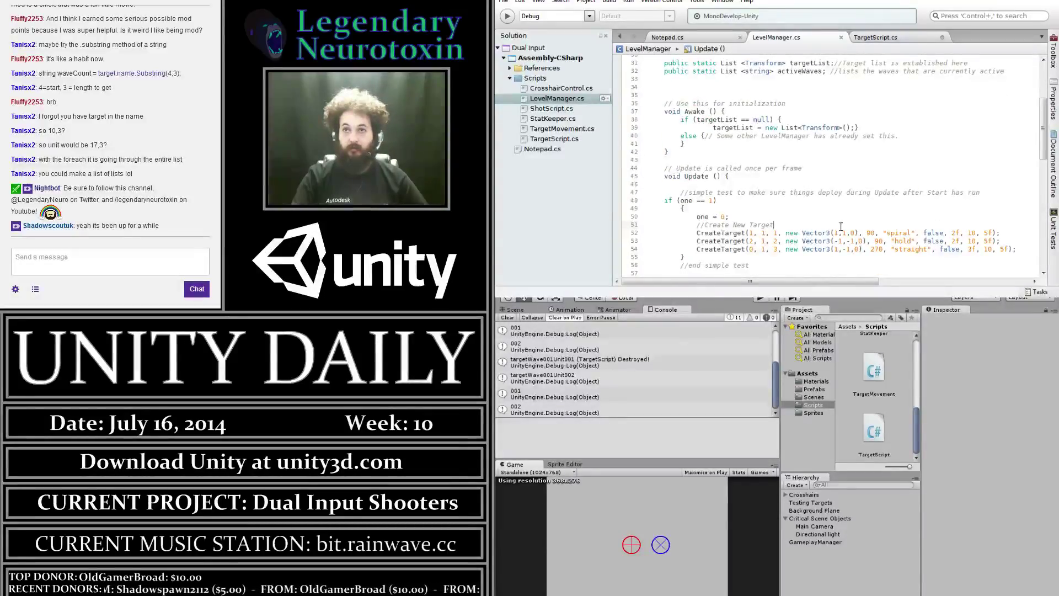
scroll(841, 227, "down", 1)
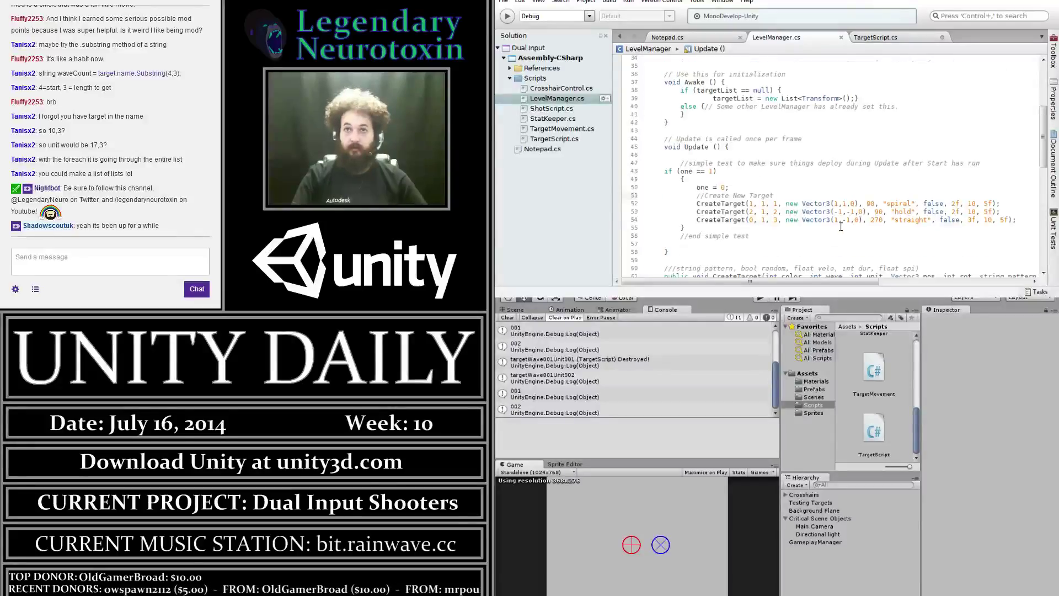
scroll(841, 227, "down", 3)
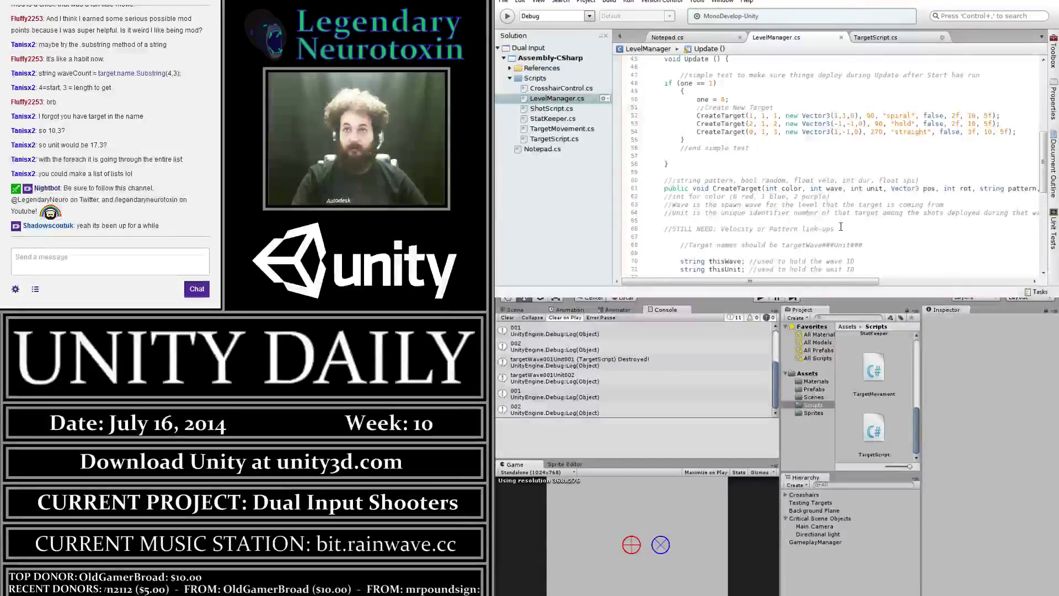
scroll(841, 227, "down", 3)
scroll(841, 226, "down", 3)
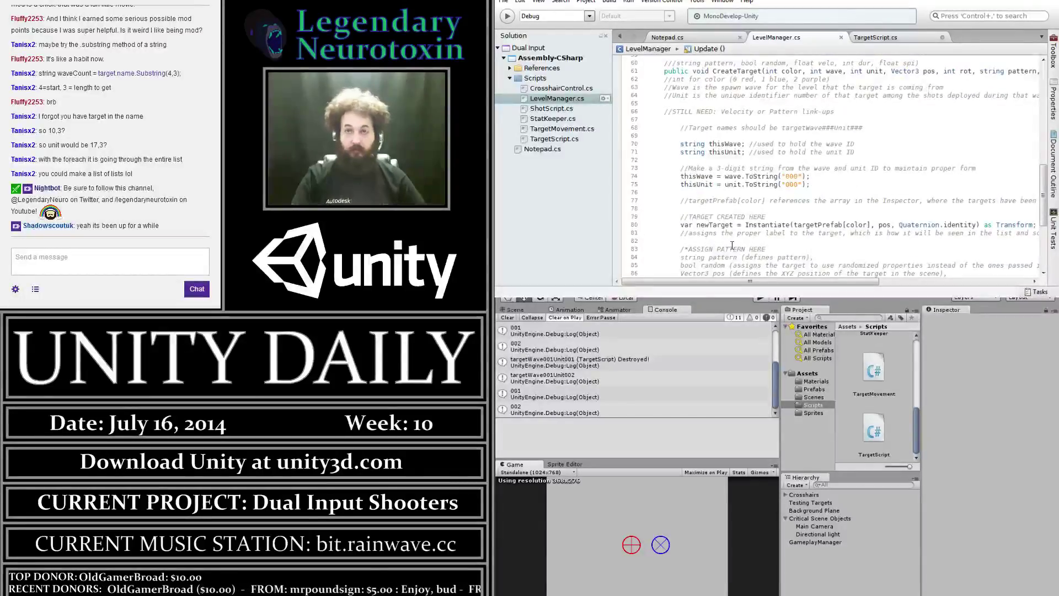
scroll(732, 245, "down", 4)
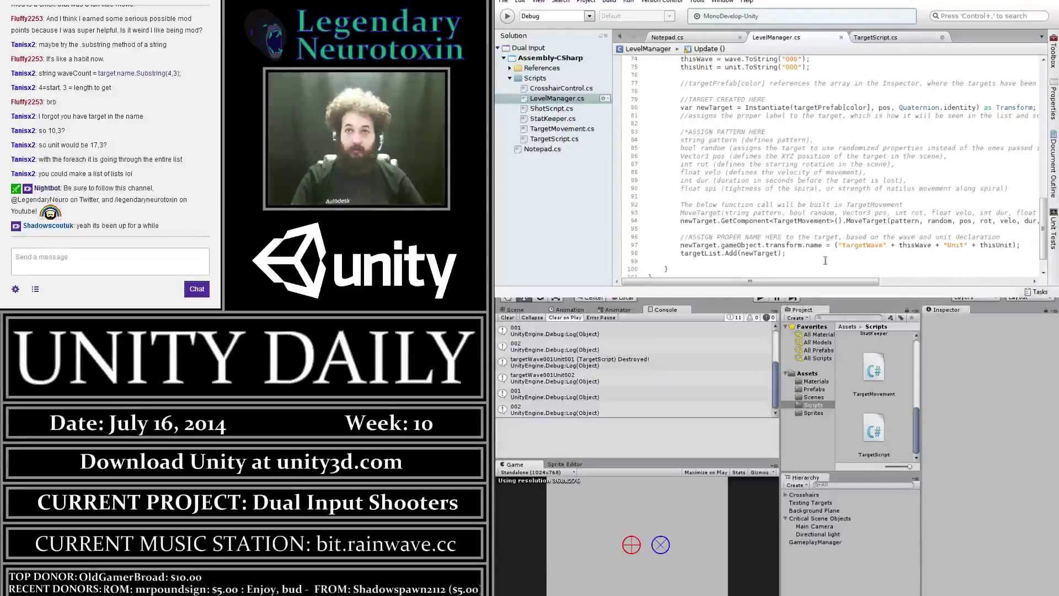
left_click_drag(682, 253, 784, 256)
key("ctrl+c")
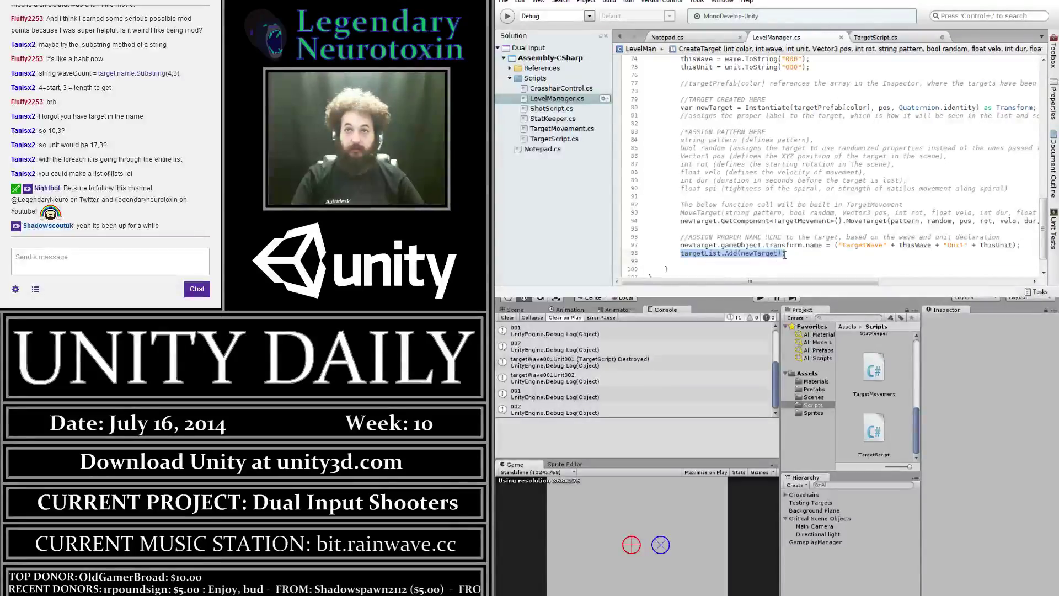
scroll(784, 255, "up", 6)
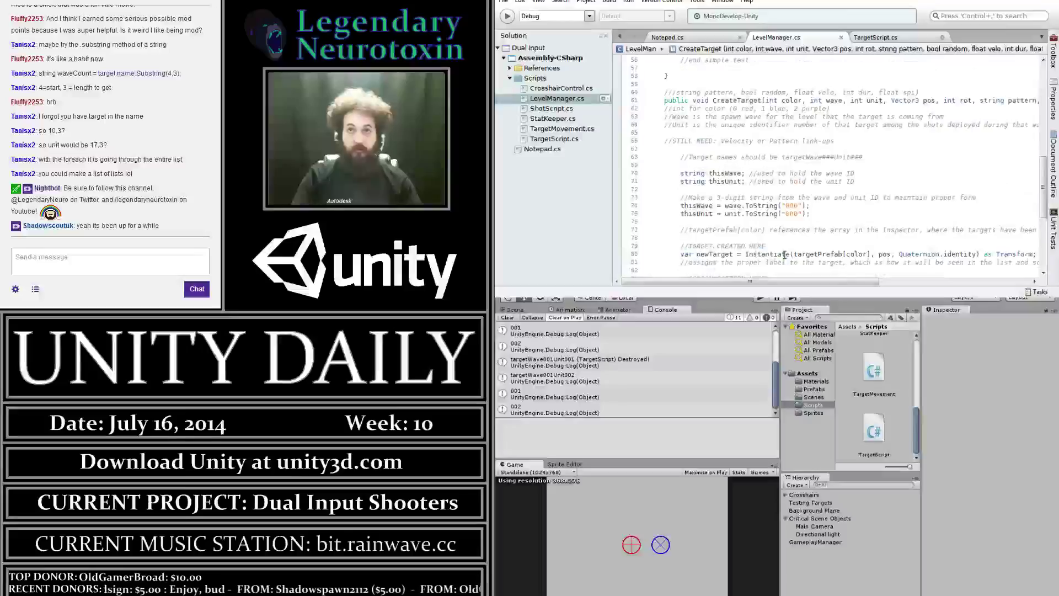
scroll(784, 255, "up", 2)
scroll(776, 221, "up", 3)
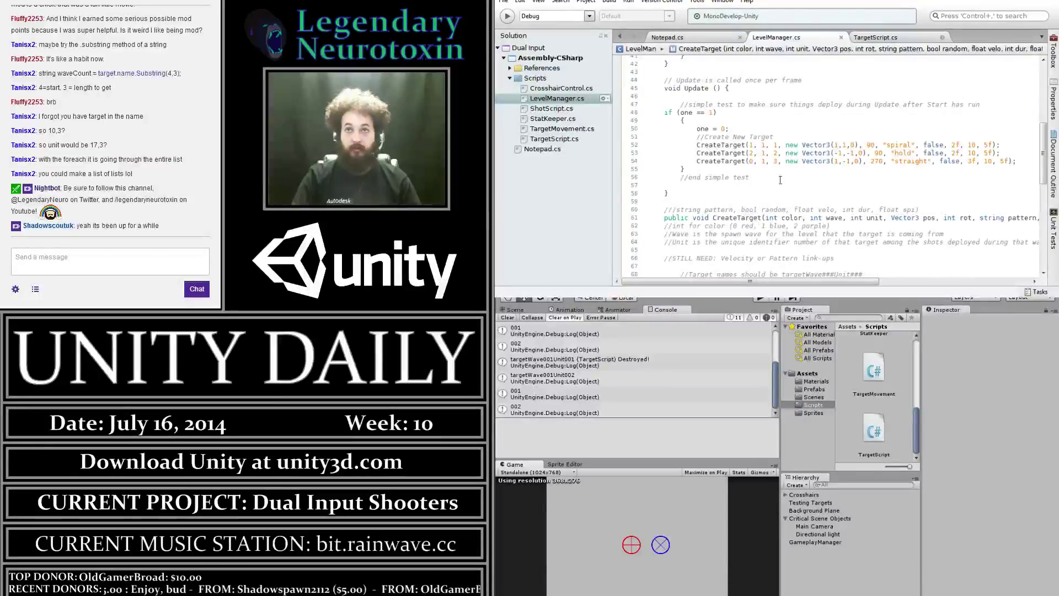
left_click(781, 138)
Paste the Add line below //Create New Target, change its argument to "001", and save
key("Return")
key("ctrl+v")
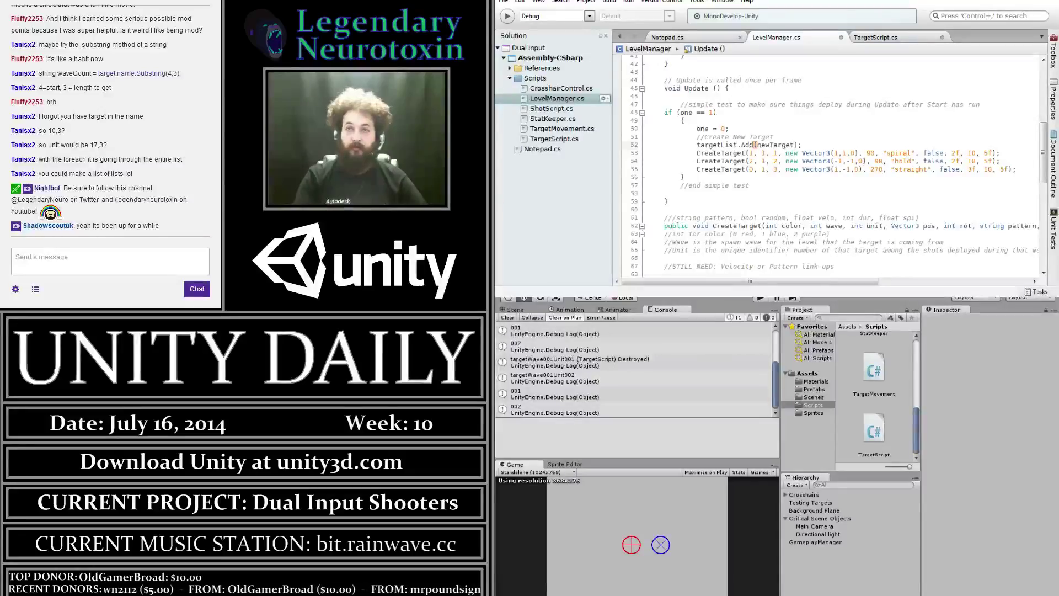
key("BackSpace")
key("BackSpace")
key("BackSpace")
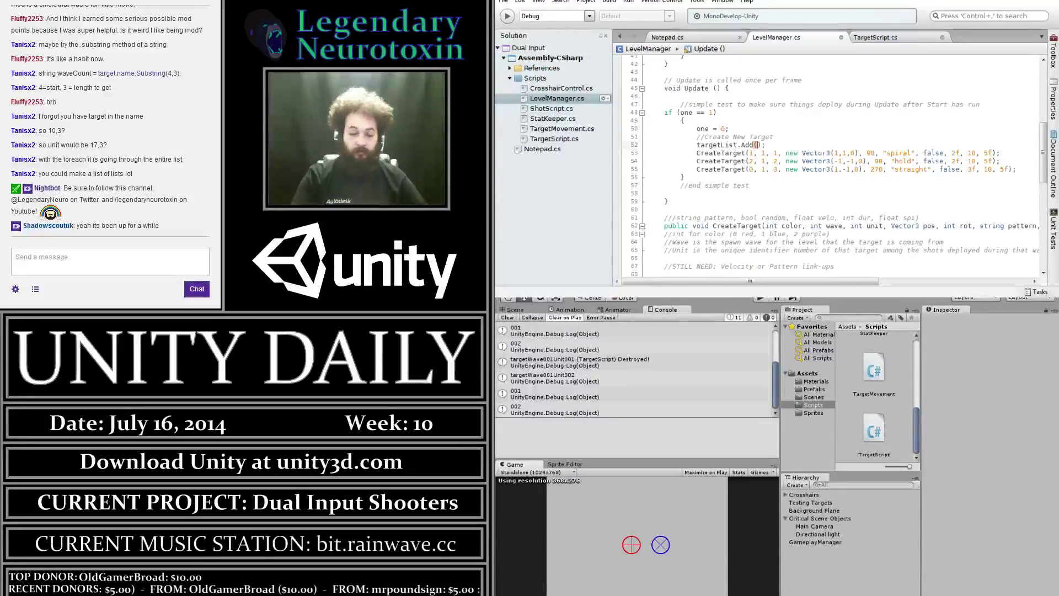
type("\"001\"")
key("ctrl+s")
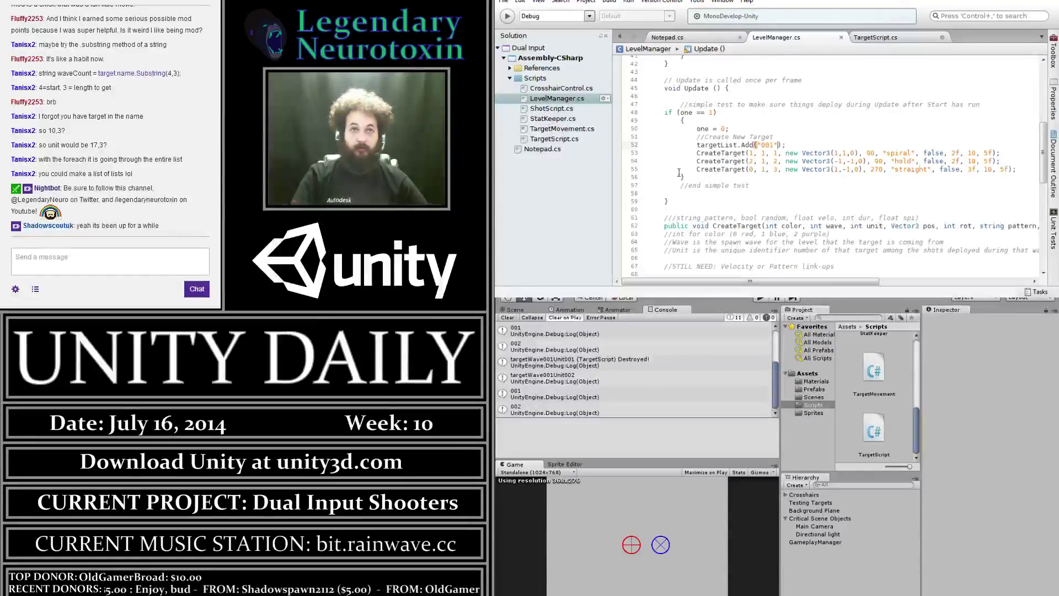
Replace targetList with activeWaves, giving activeWaves.Add("001");, and save LevelManager.cs
left_click(816, 129)
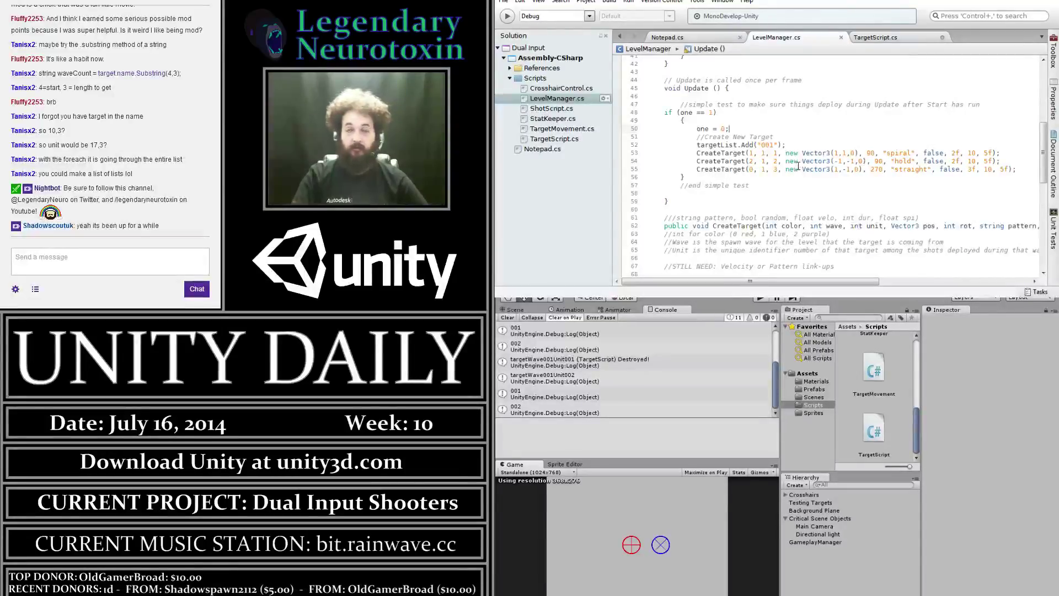
scroll(794, 149, "up", 4)
scroll(790, 129, "up", 4)
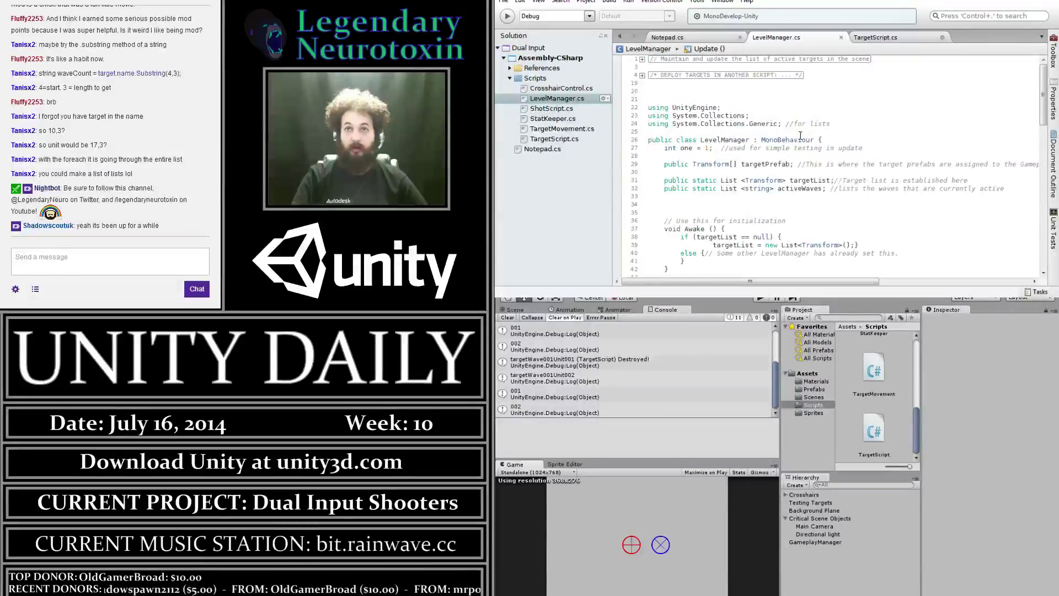
scroll(801, 136, "down", 7)
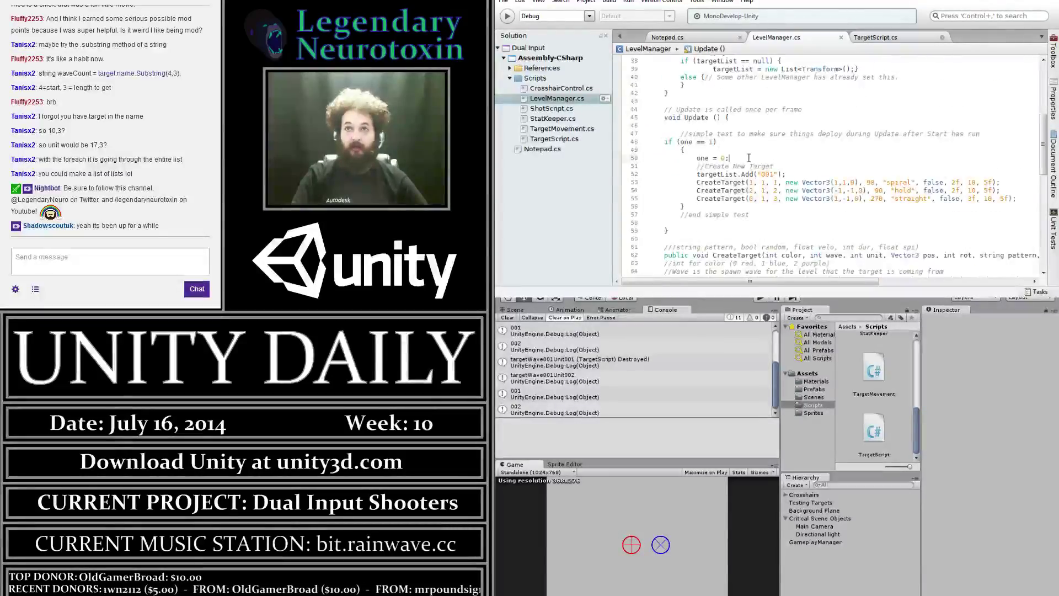
left_click_drag(738, 174, 696, 174)
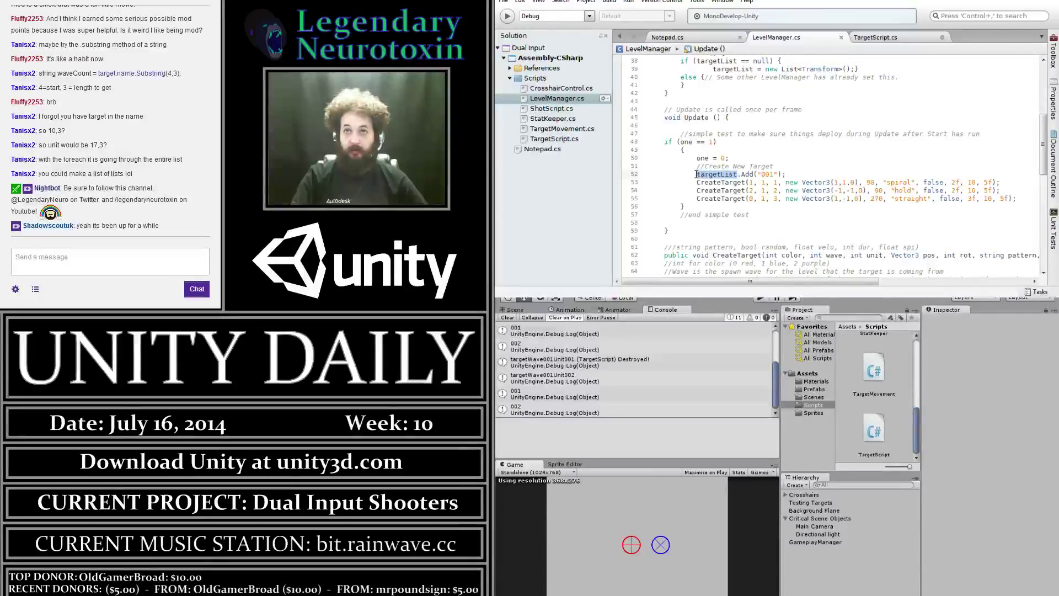
type("active")
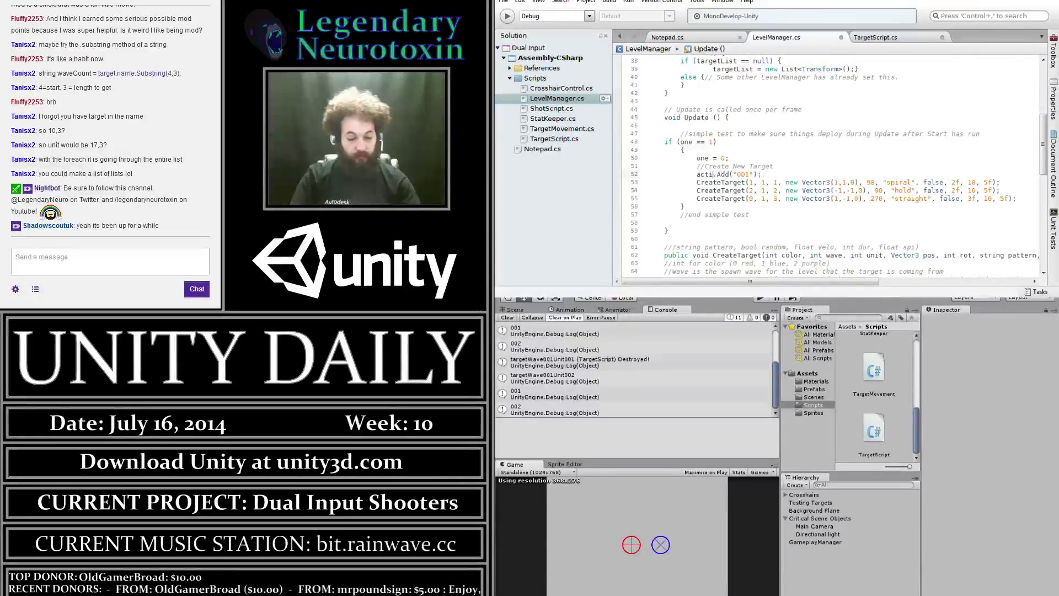
type("Waves")
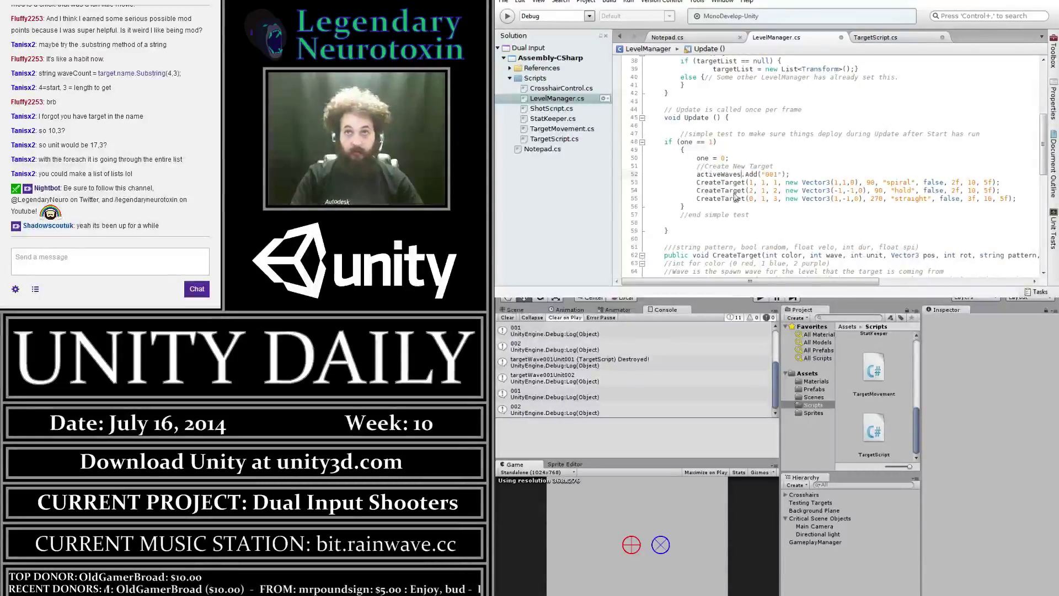
left_click(835, 173)
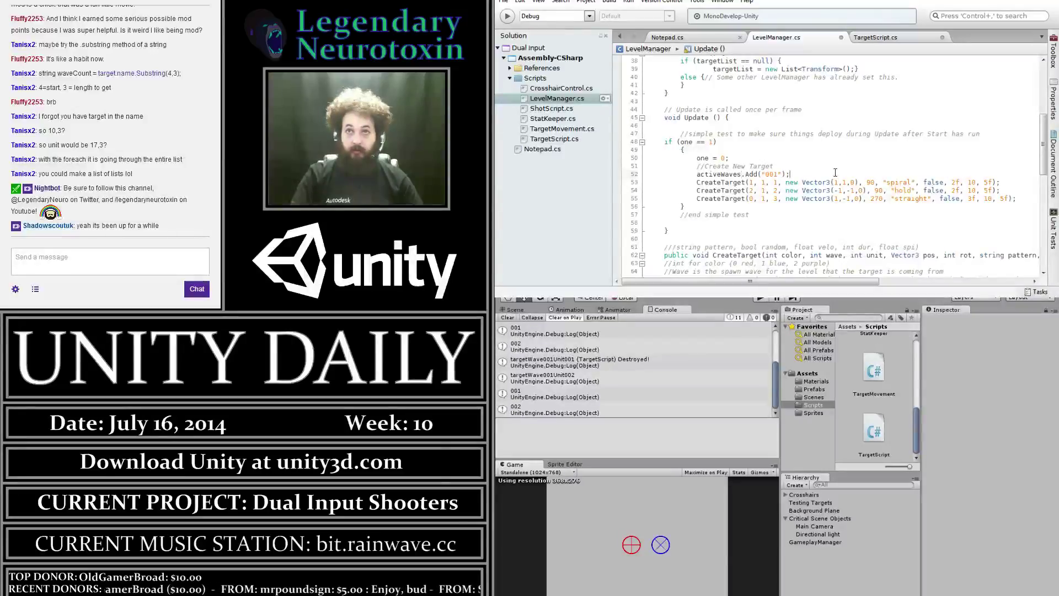
key("ctrl+s")
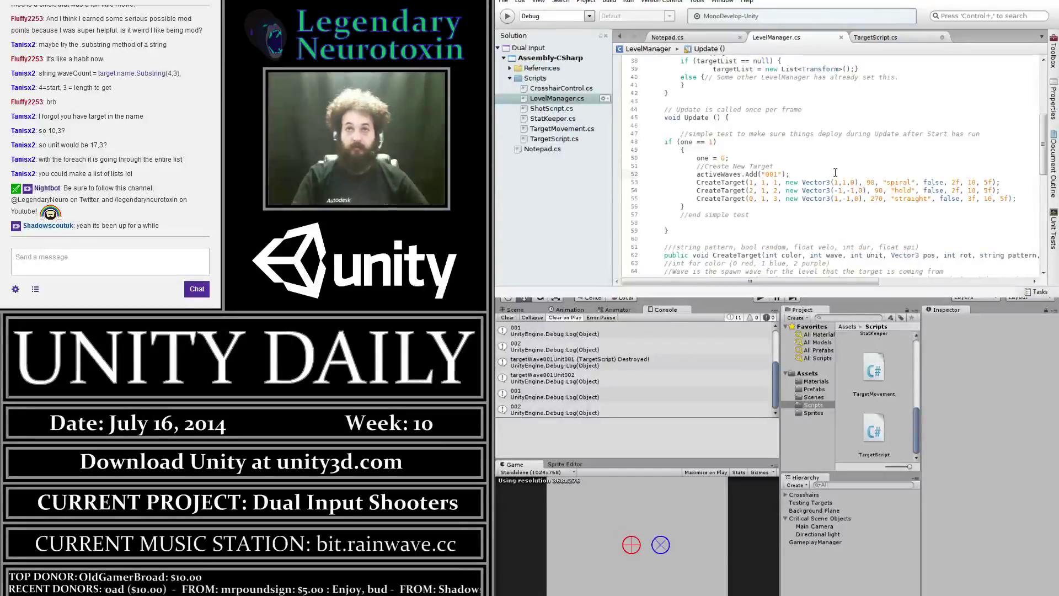
scroll(836, 173, "up", 1)
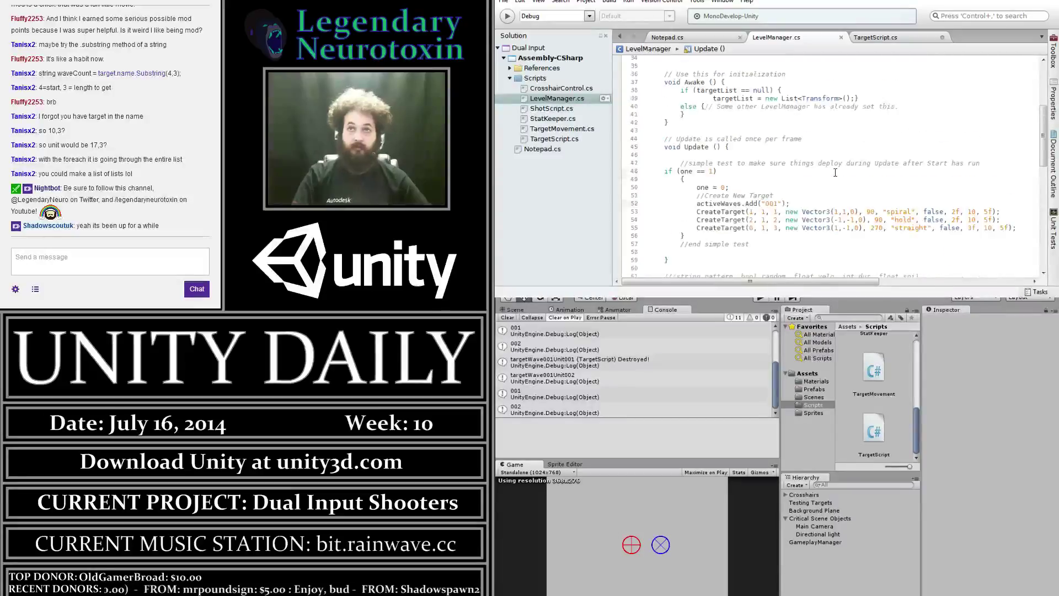
scroll(835, 173, "up", 2)
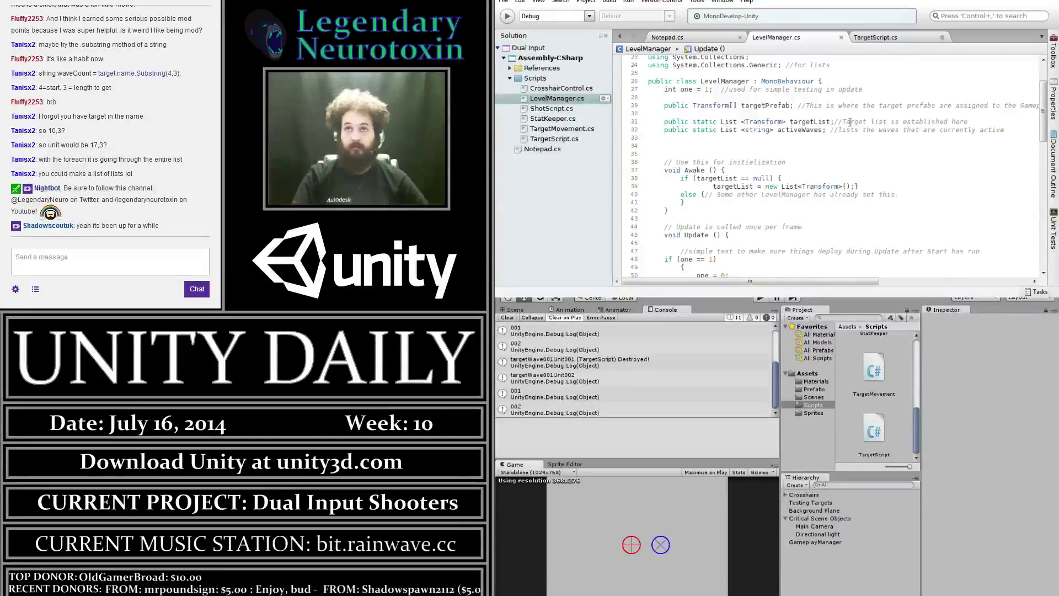
scroll(860, 112, "down", 2)
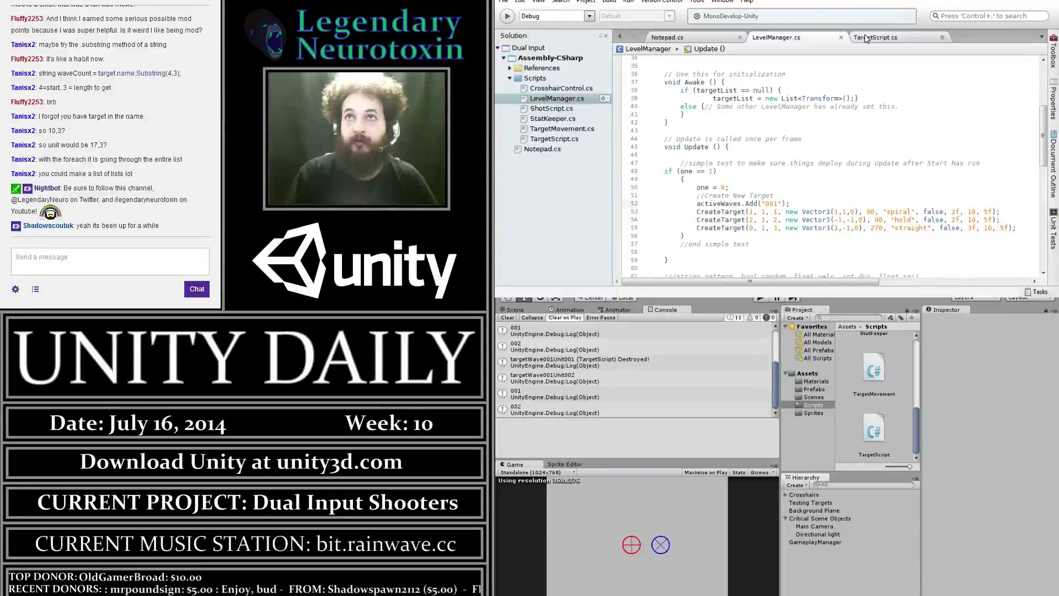
Switch to TargetScript.cs and scroll down to the foreach loop in OnDestroy at the file's end
left_click(866, 38)
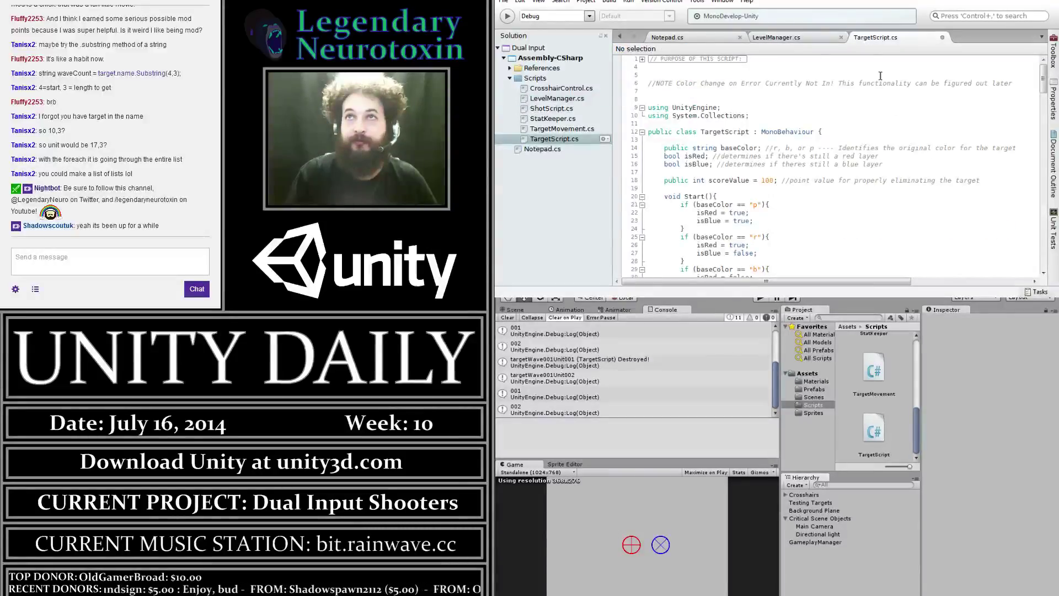
scroll(869, 64, "down", 9)
scroll(869, 64, "down", 13)
scroll(869, 64, "down", 8)
scroll(869, 65, "down", 8)
scroll(869, 64, "down", 8)
scroll(869, 64, "down", 7)
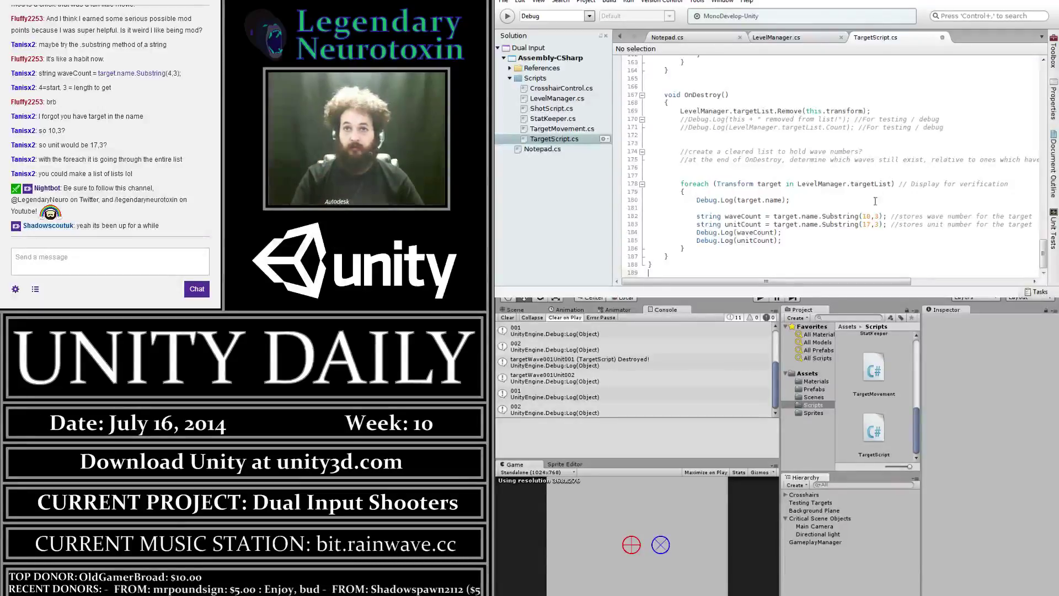
left_click(872, 242)
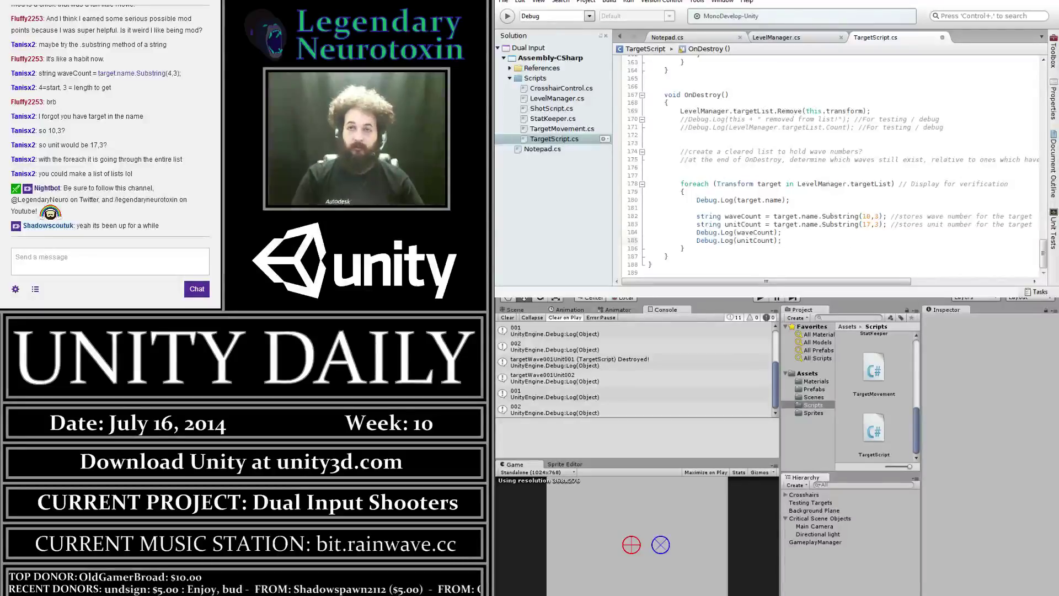
Add new lines after Debug.Log(unitCount), then start and abandon an 'if (waveCount =' check
key("Return")
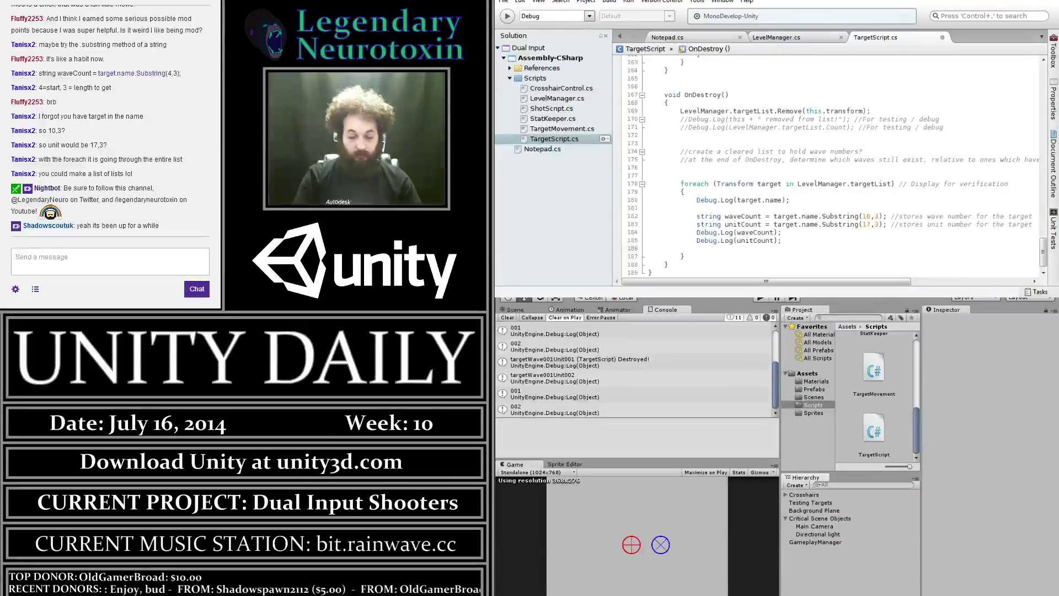
key("Return")
type("if ")
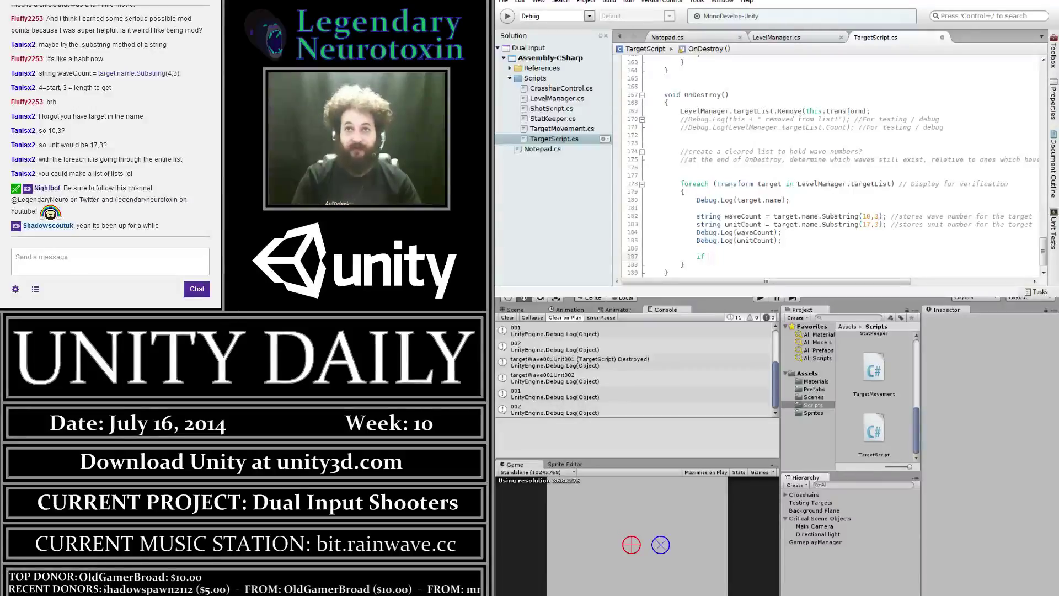
type("waveCount =")
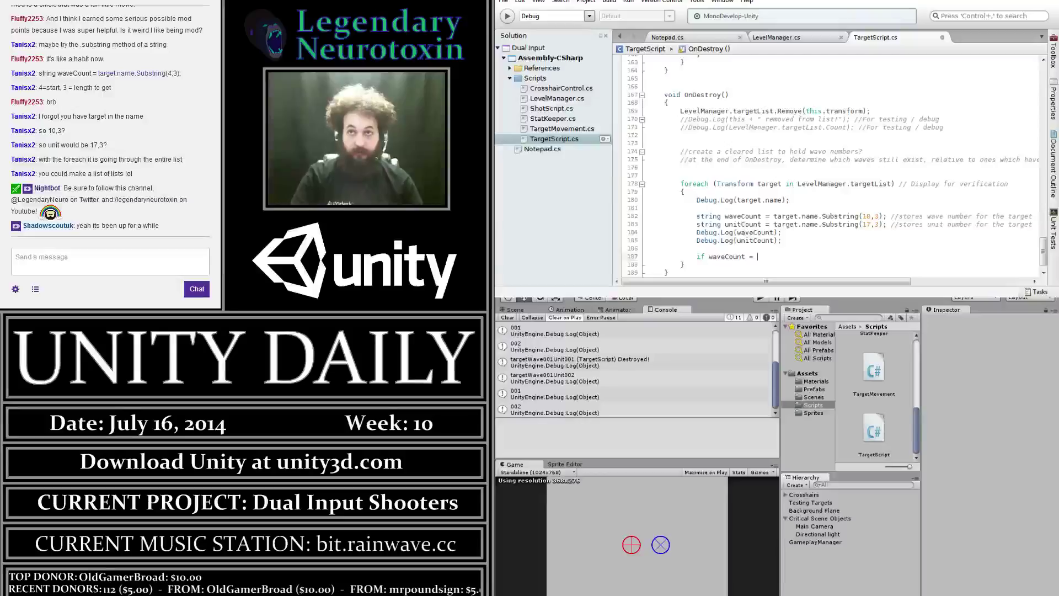
left_click(711, 257)
type("(")
left_click(758, 256)
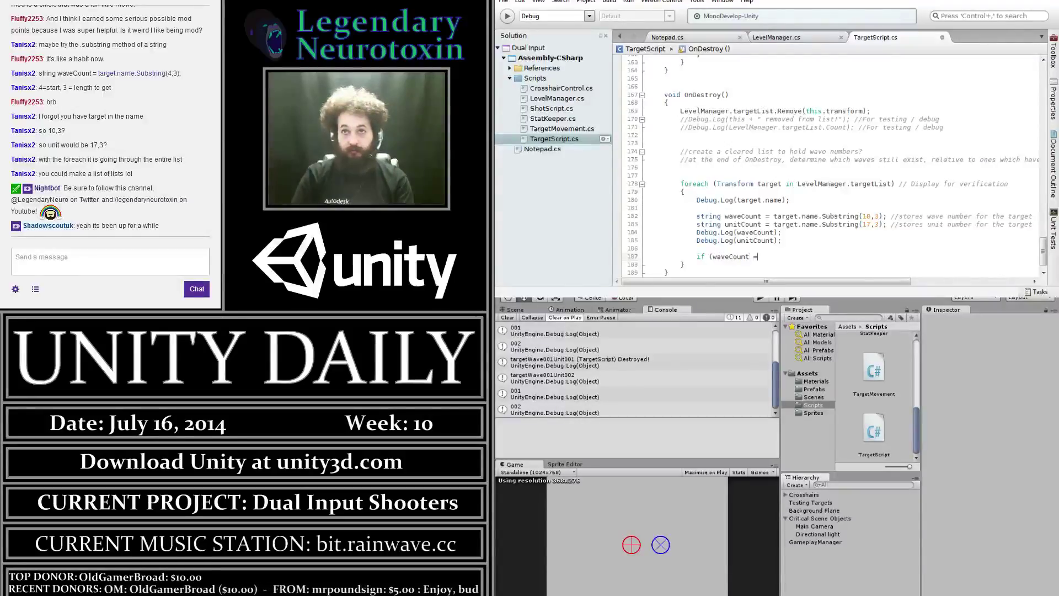
key("BackSpace")
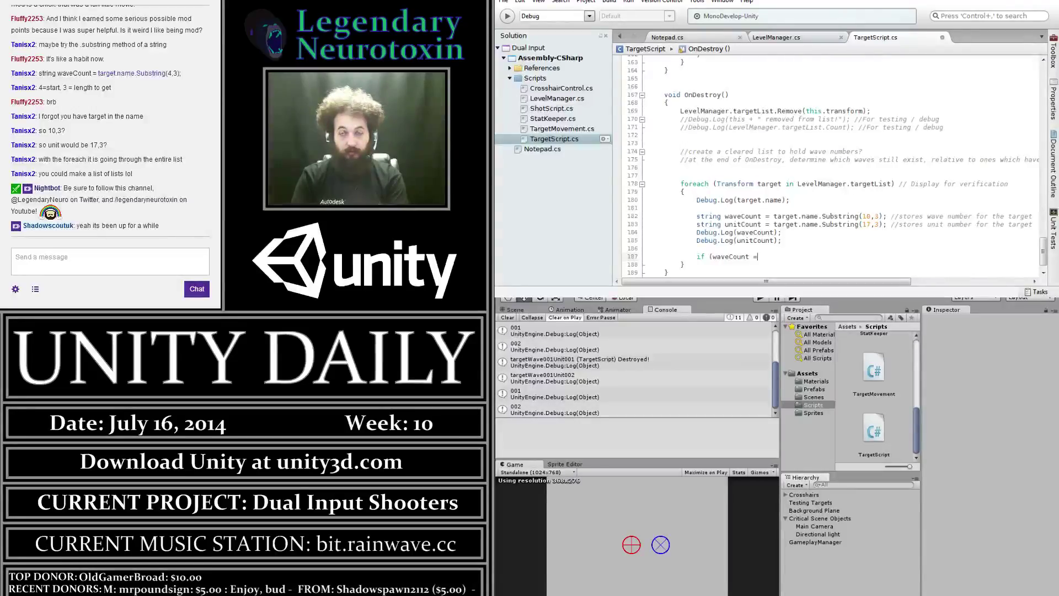
key("BackSpace")
key("BackSpace")
key("BackSpace")
key("BackSpace")
key("BackSpace")
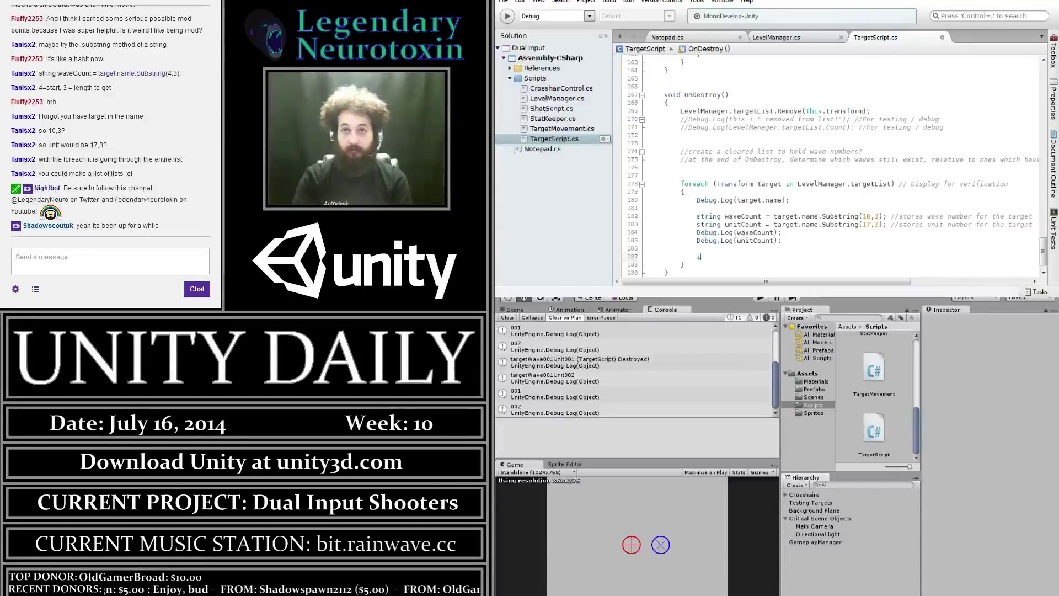
Write comments: if waveCount matches any string in LevelManager.activeWaves, that wave still exists and is active
type("////")
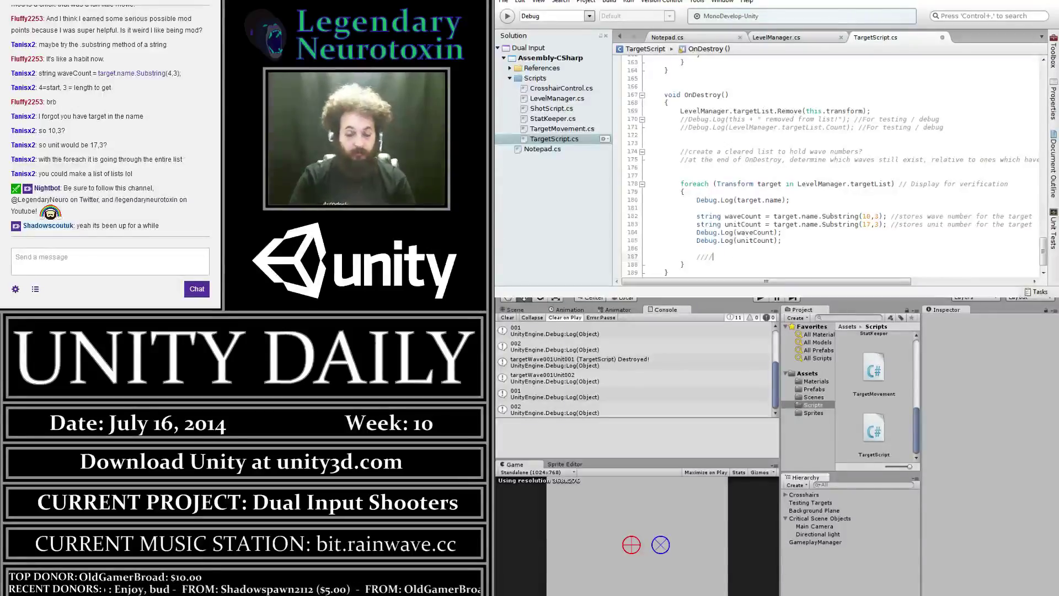
type("(")
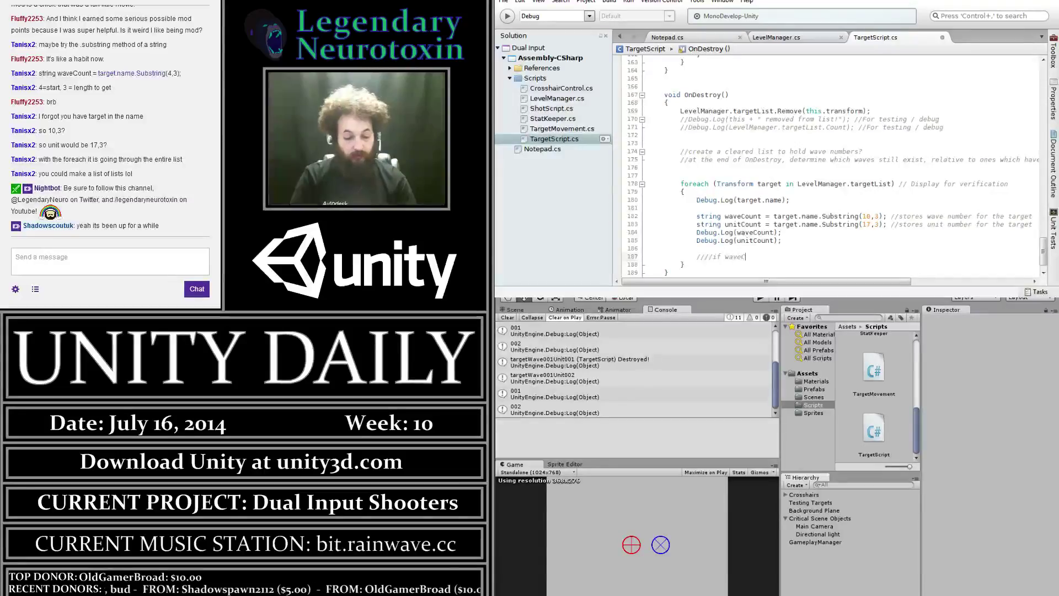
type("== any")
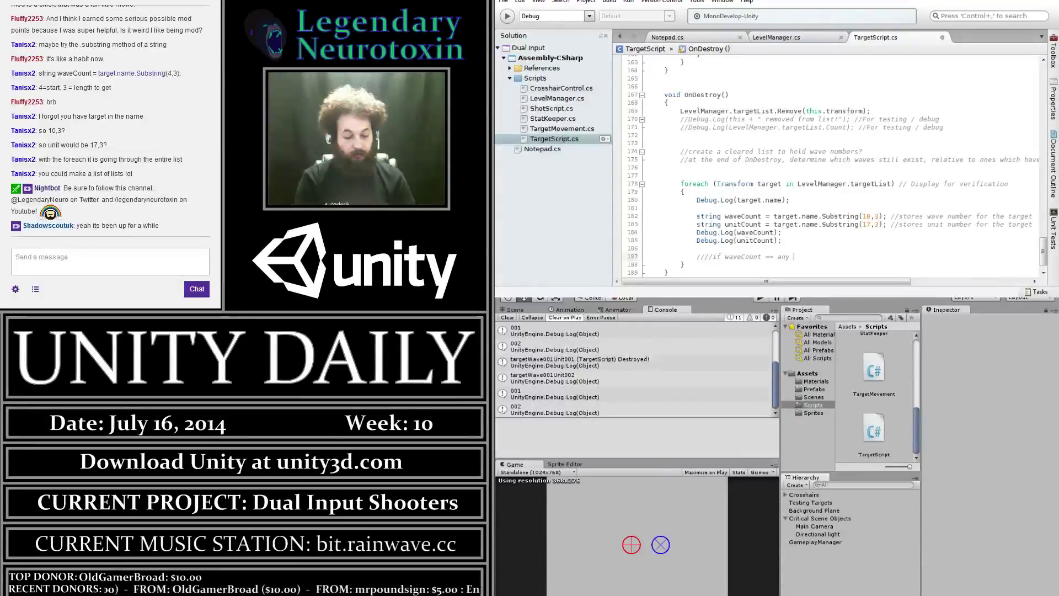
type("ring in LevelMa")
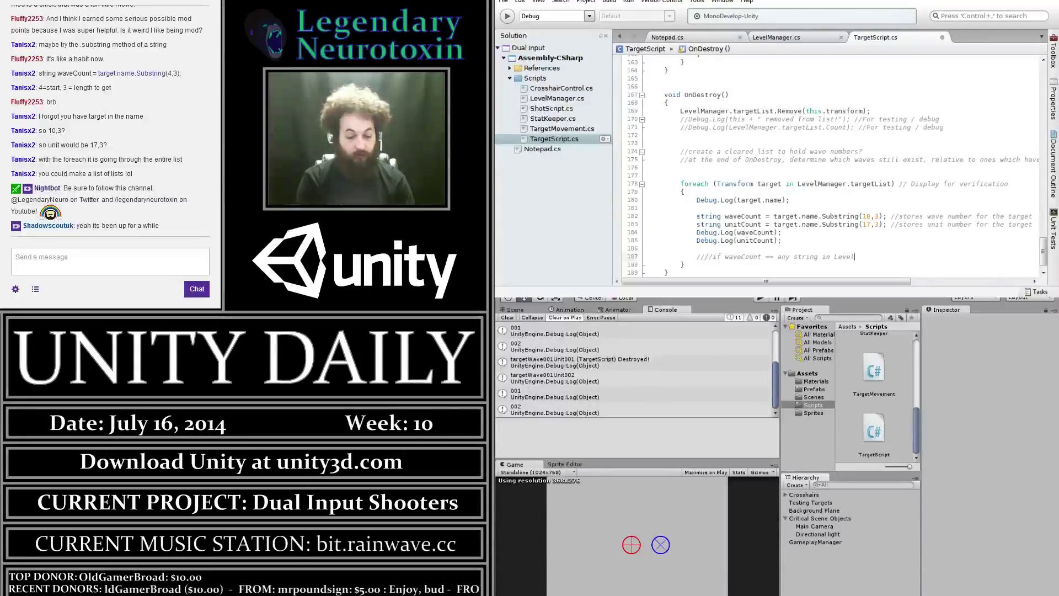
type("nager.activeWave")
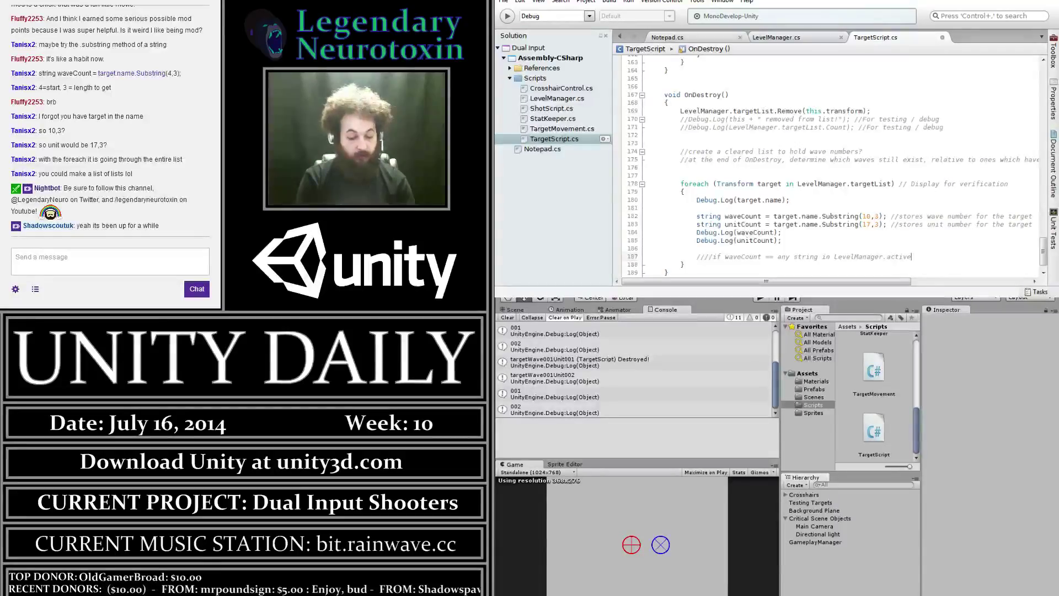
type("s")
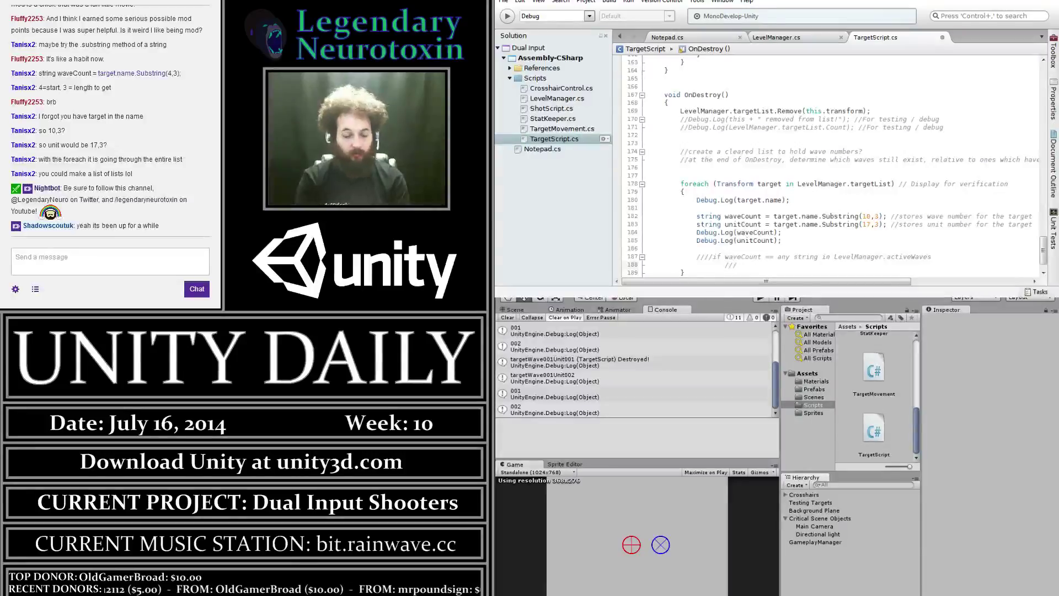
type("t")
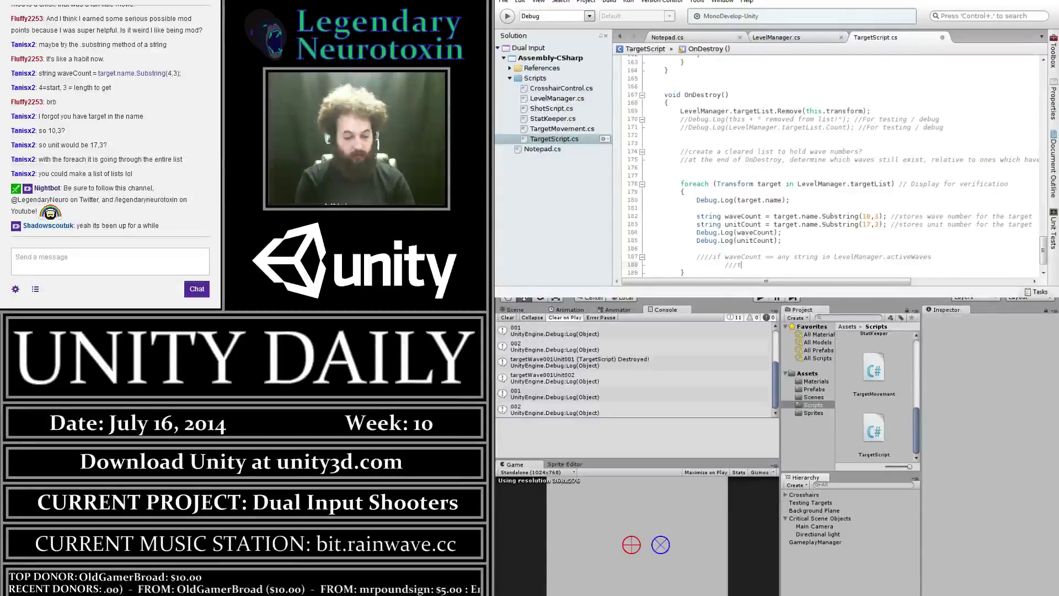
type("wave still exists")
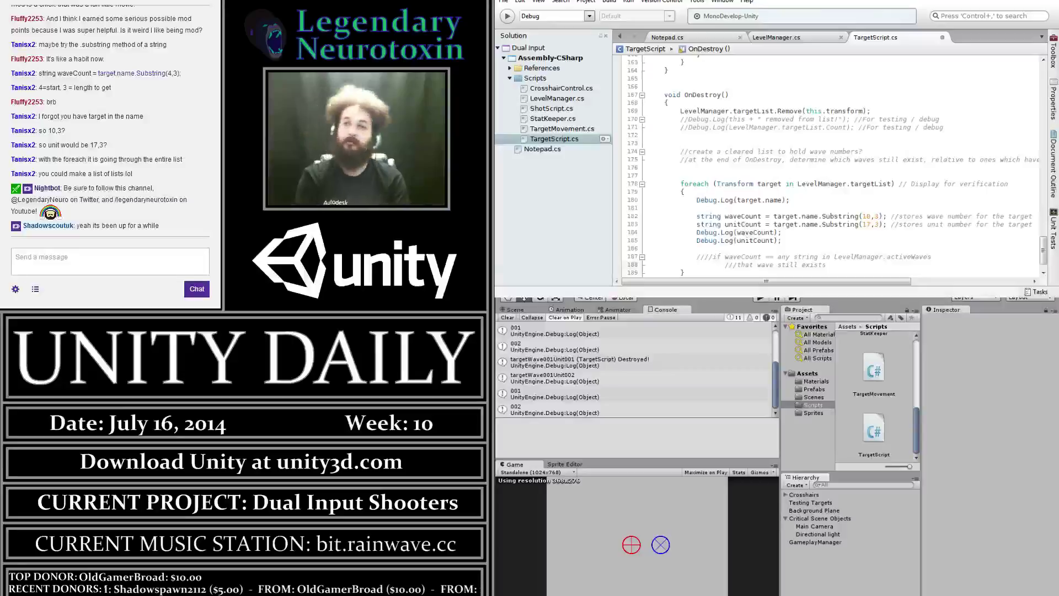
key("Return")
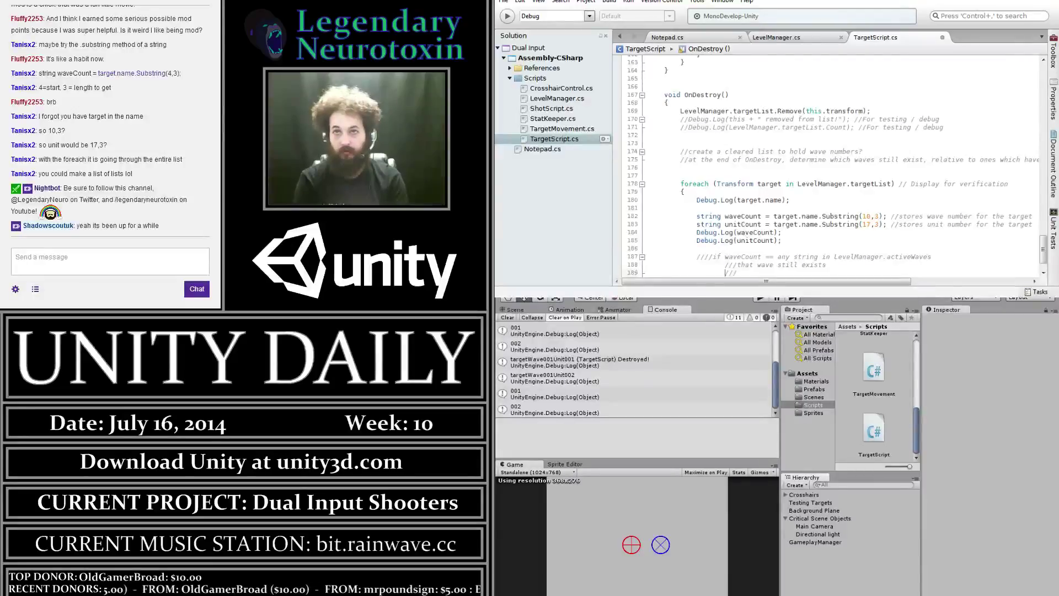
type("add something that d")
type("etermines the")
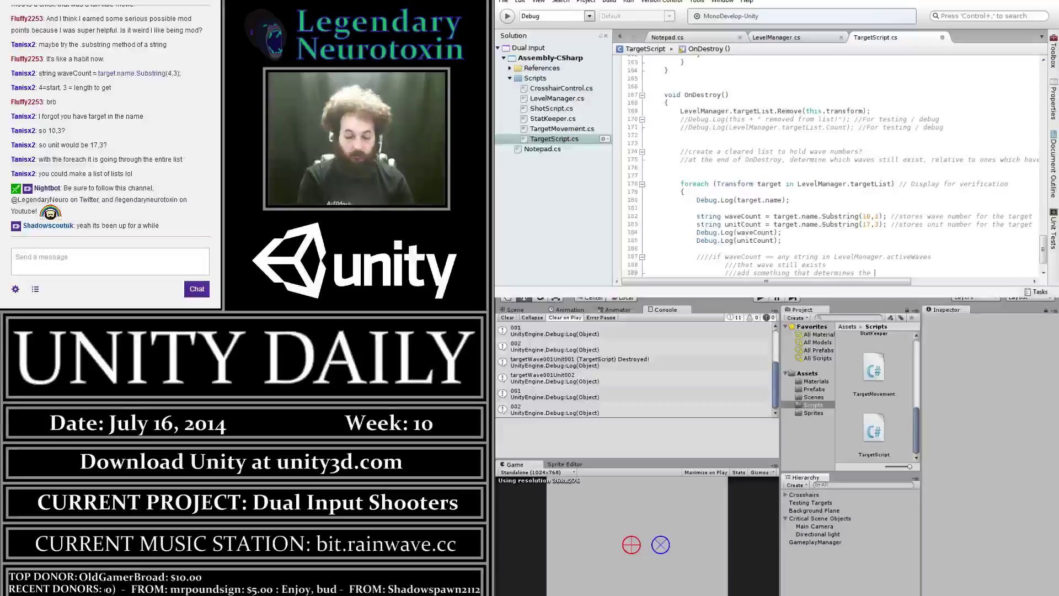
type(" wave is still act")
type("ive")
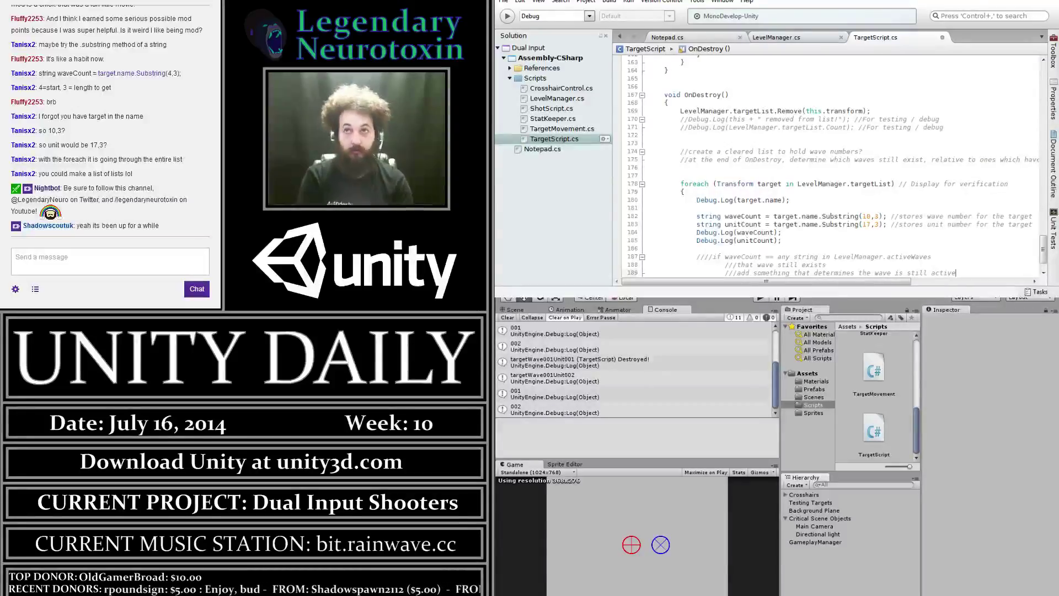
key("Down")
key("Down")
key("Down")
key("Up")
key("Up")
key("Up")
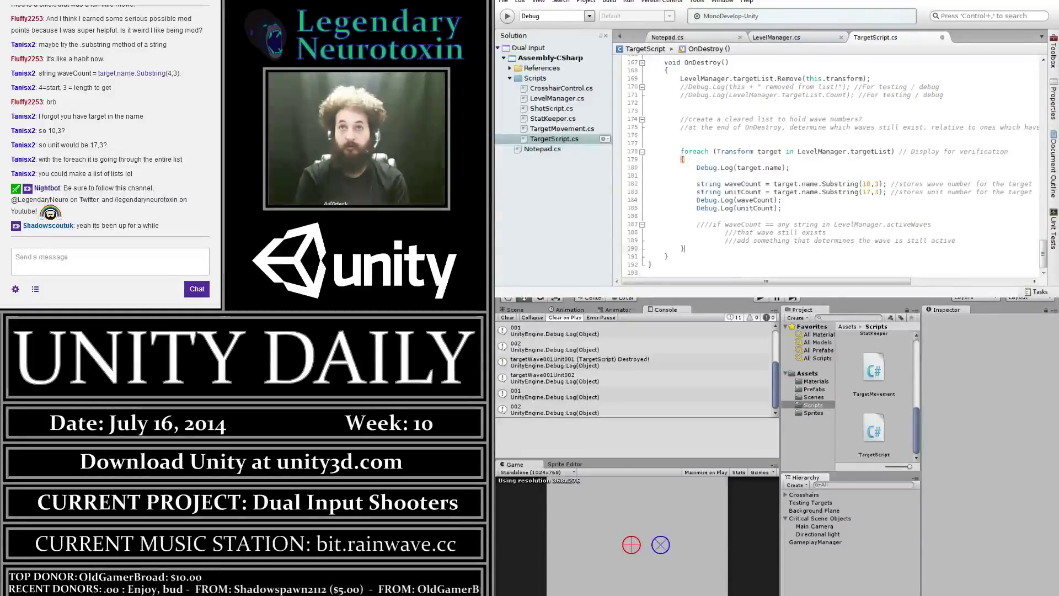
Below the loop, comment comparing determined active waves with the LevelManager.activeWaves list, eliminating inactive ones
key("Return")
key("Return")
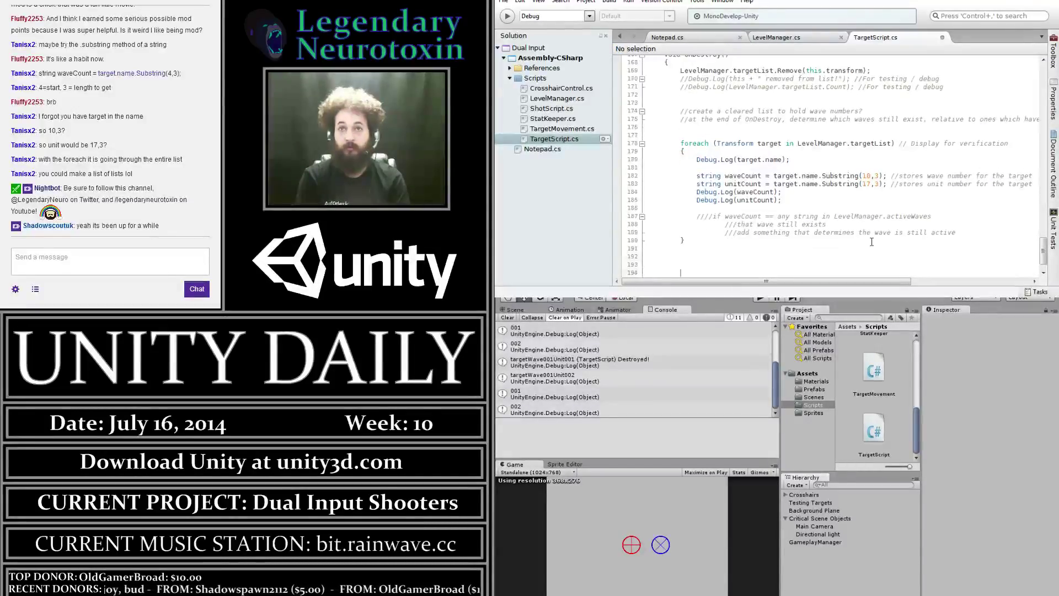
type("////")
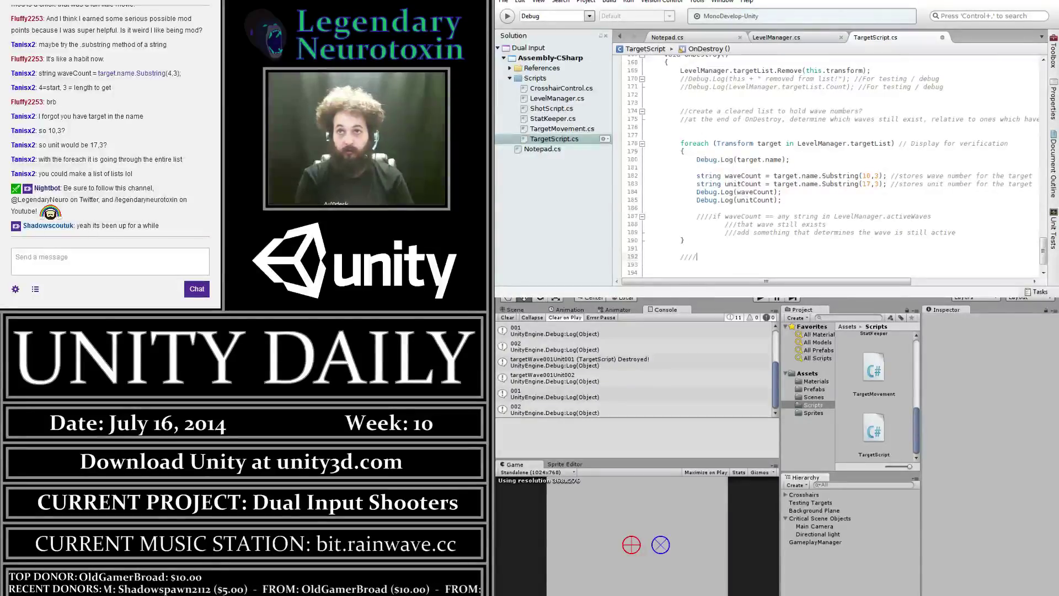
type("i")
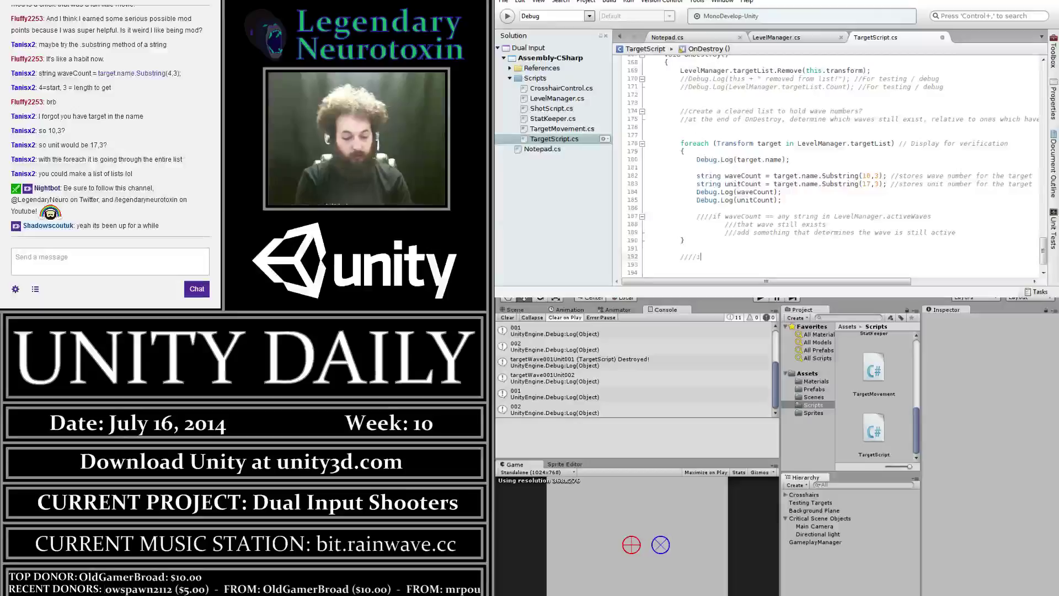
type("f the wave")
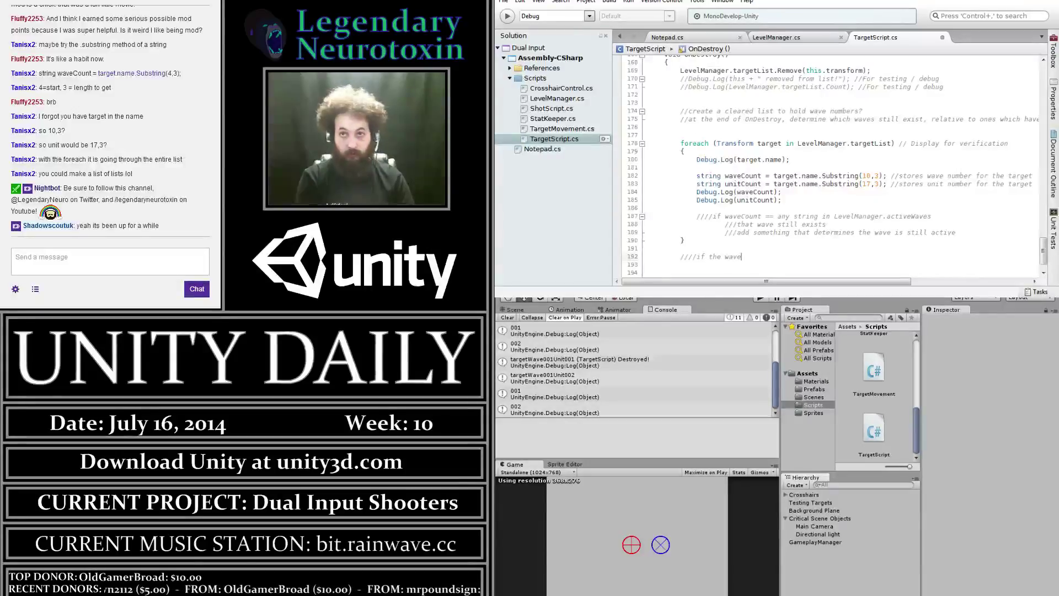
type(" is")
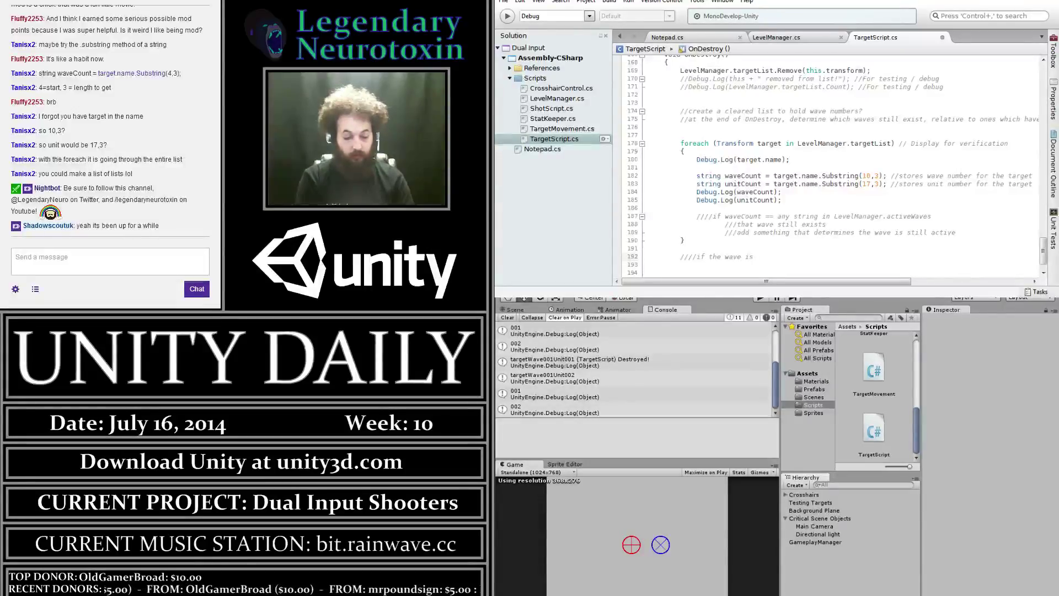
key("ctrl+BackSpace")
key("ctrl+BackSpace")
key("ctrl+BackSpace")
key("ctrl+BackSpace")
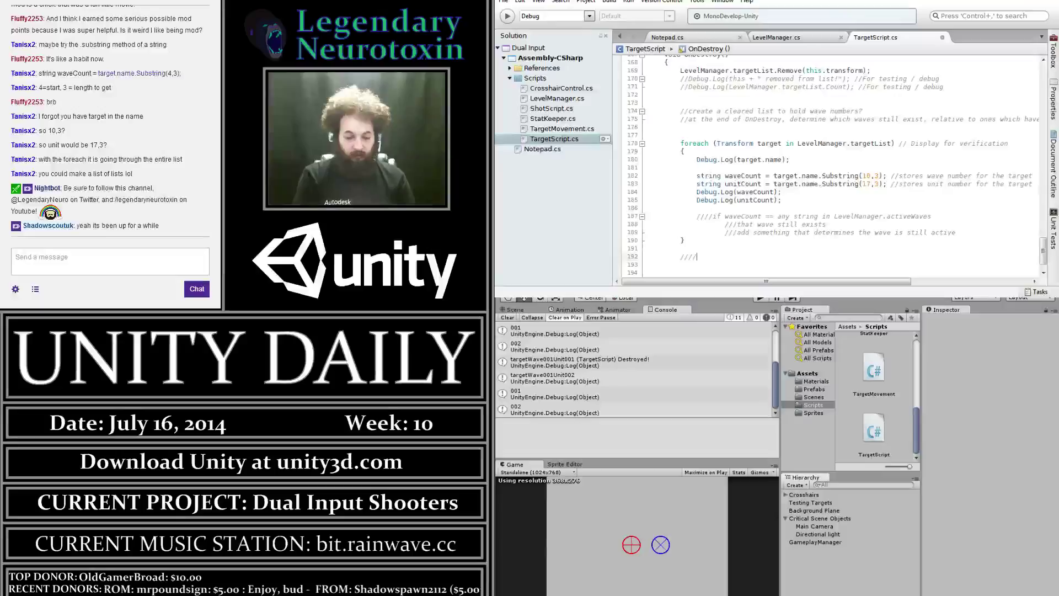
type("compare the ")
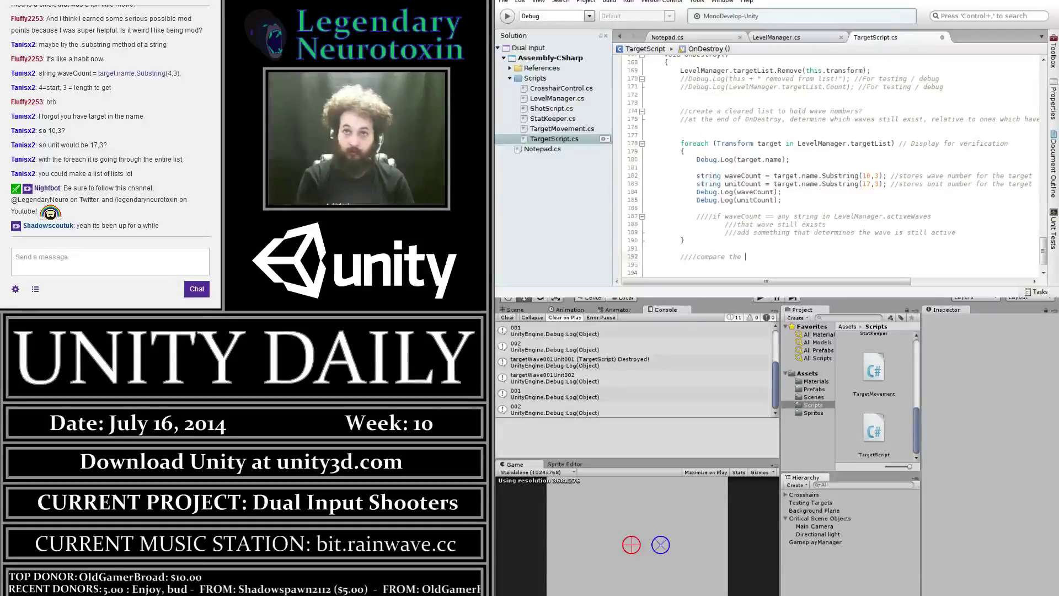
type("dete")
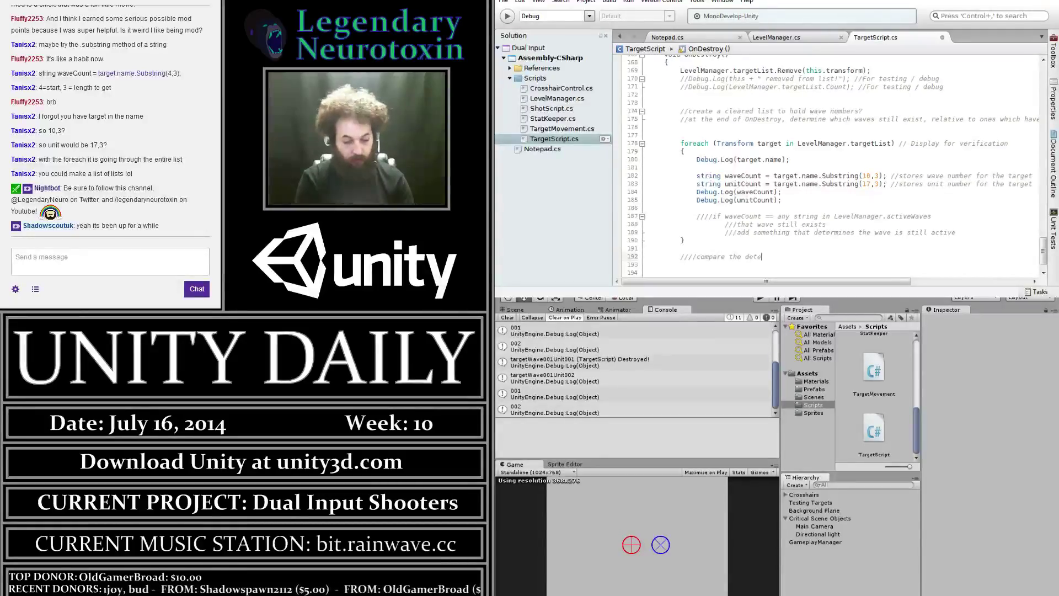
type("rmined active waves with the")
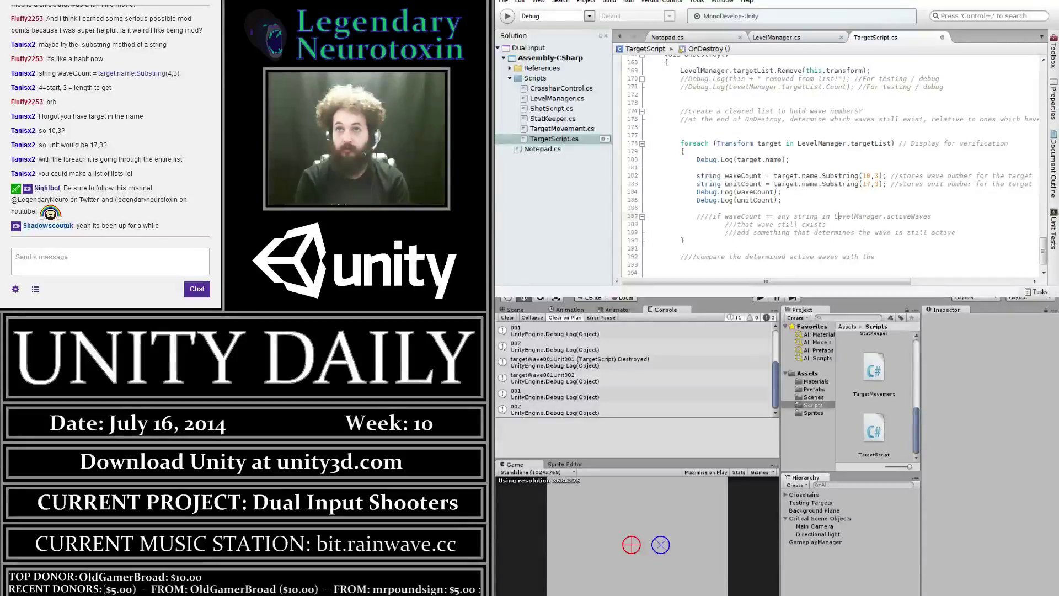
left_click_drag(835, 216, 932, 216)
key("ctrl+c")
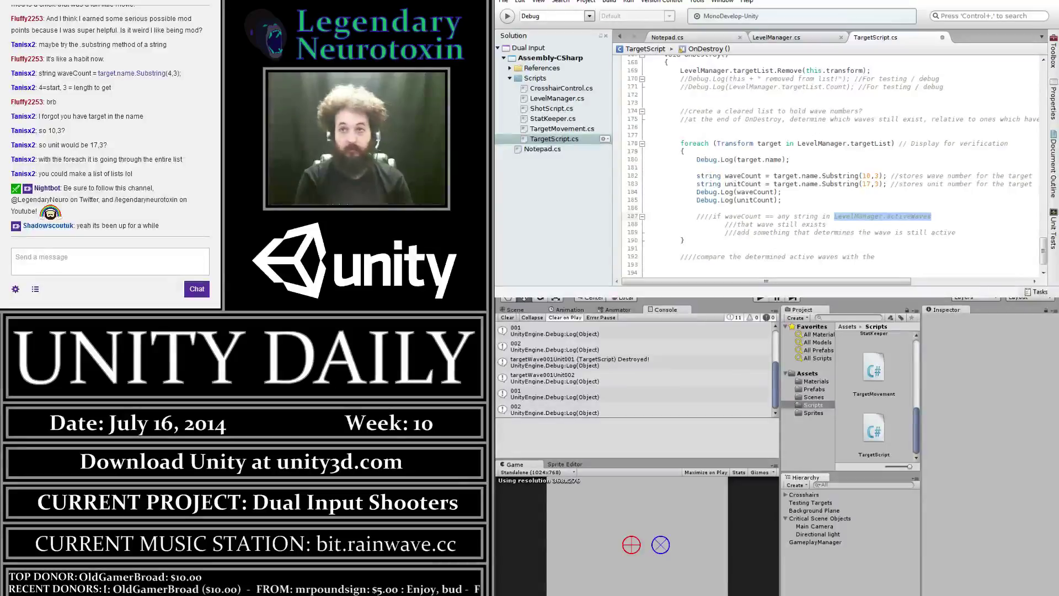
left_click(932, 233)
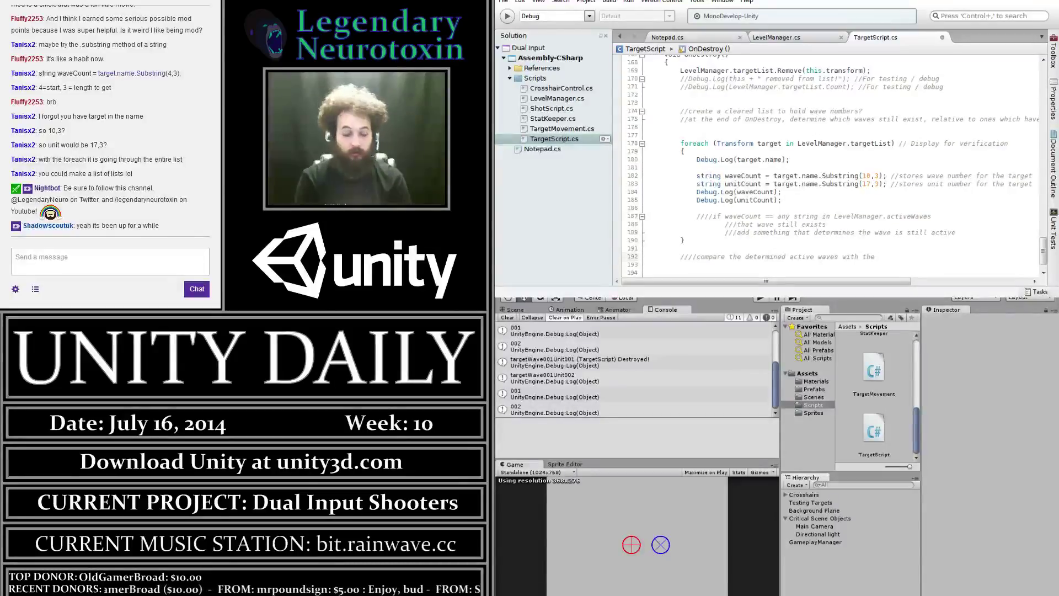
key("ctrl+v")
type("list")
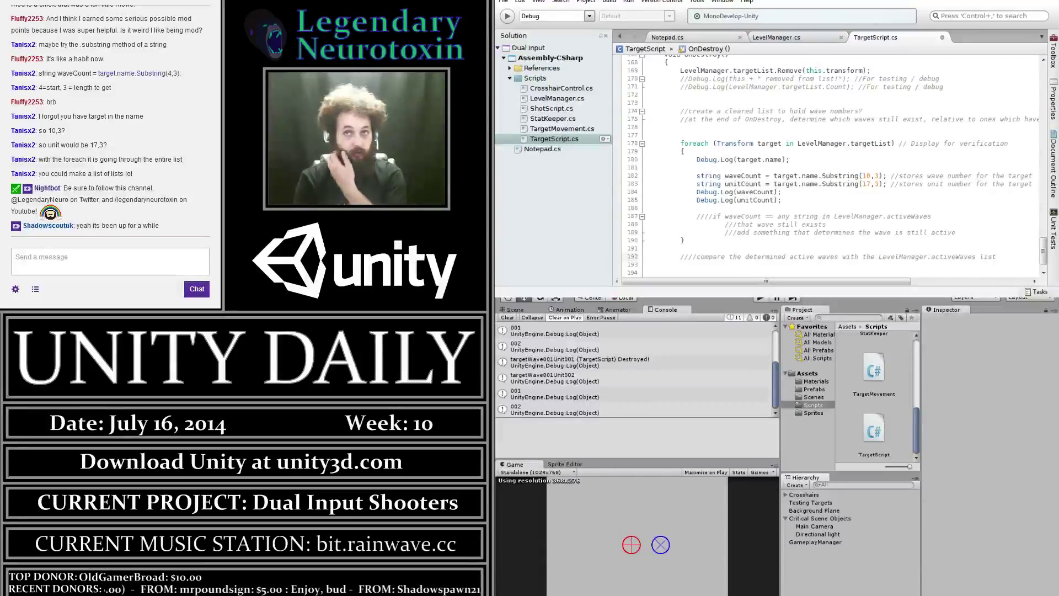
key("Return")
type("/// an")
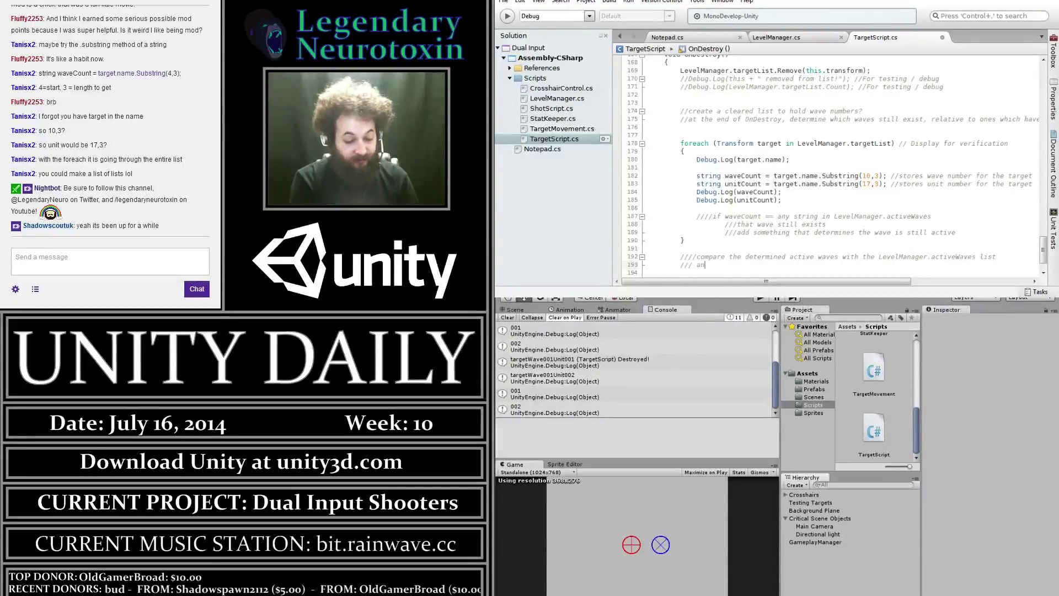
type("y waves that are no lo")
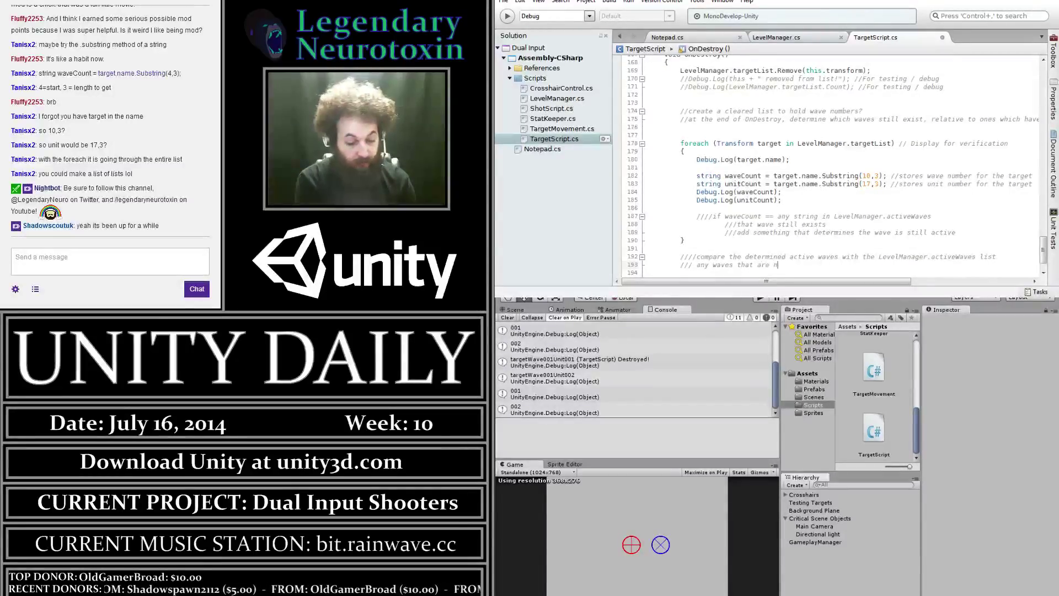
type("nger a")
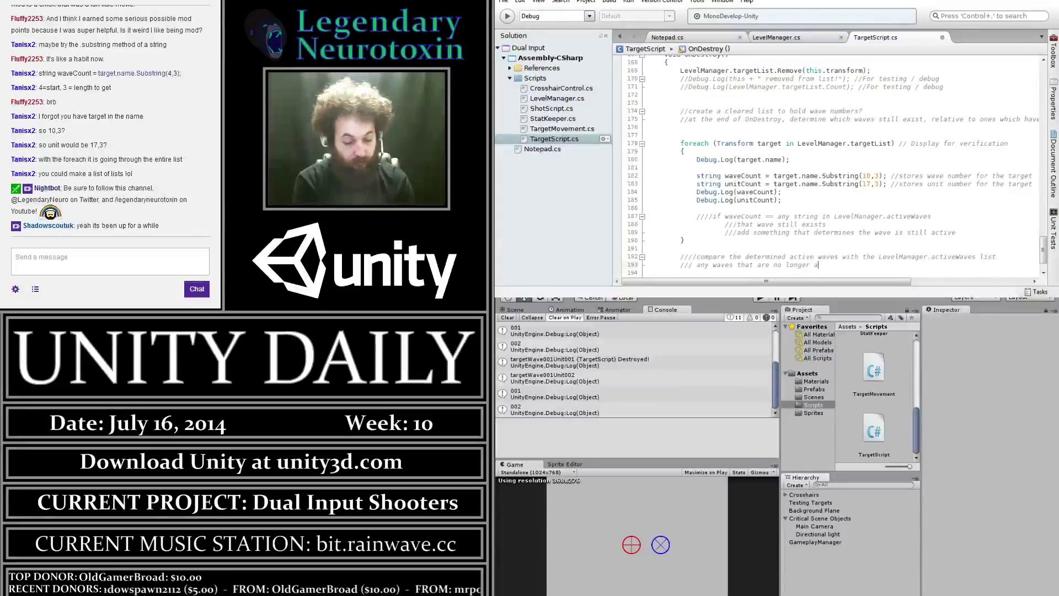
type("ctive can be")
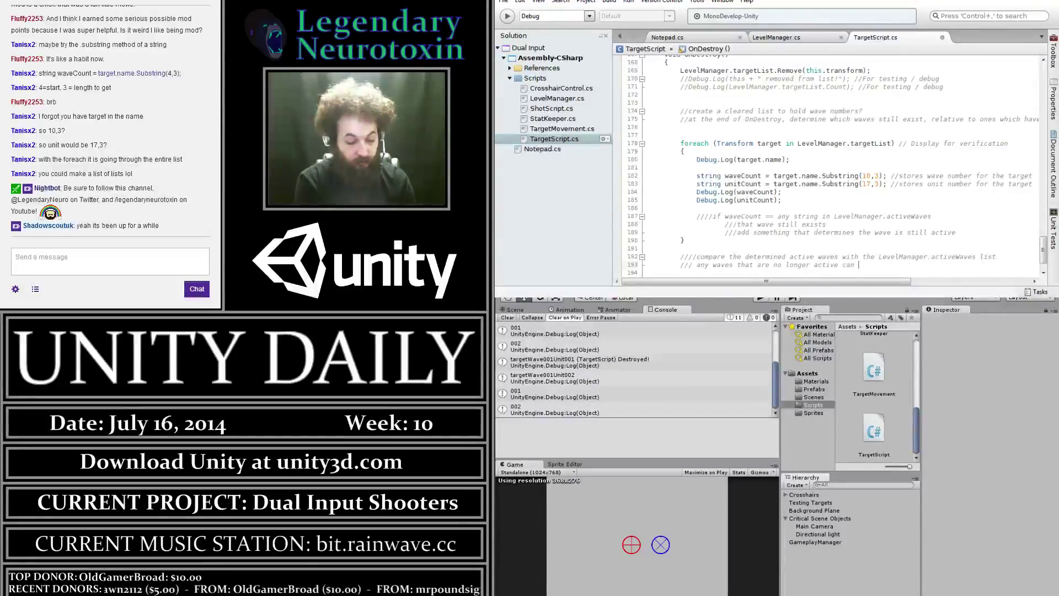
type(" elimated")
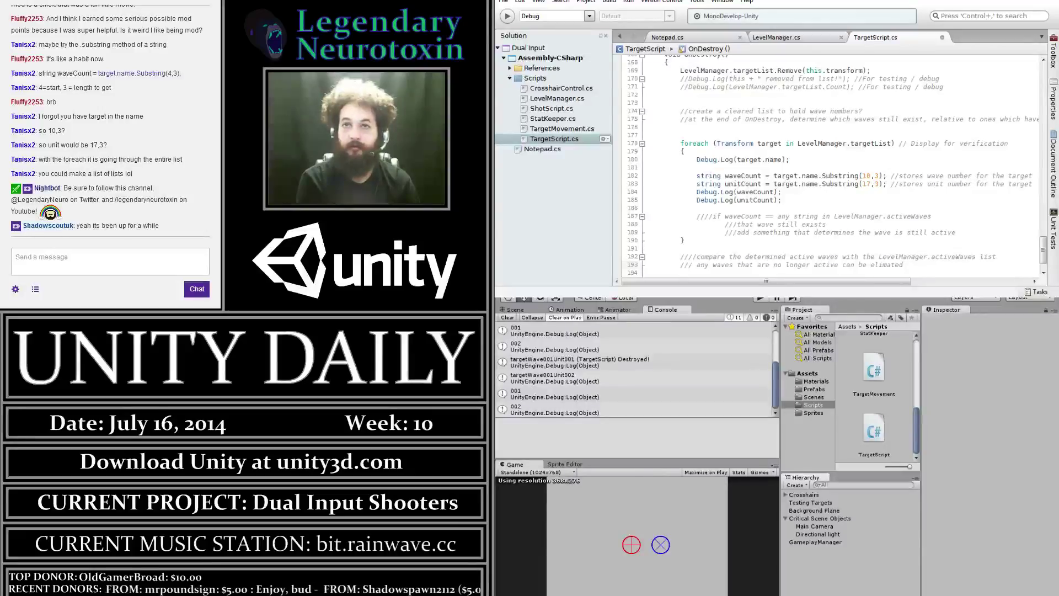
Comment a way to trigger the next wave once previous waves clear, perhaps via a LaunchNextWave function
key("Return")
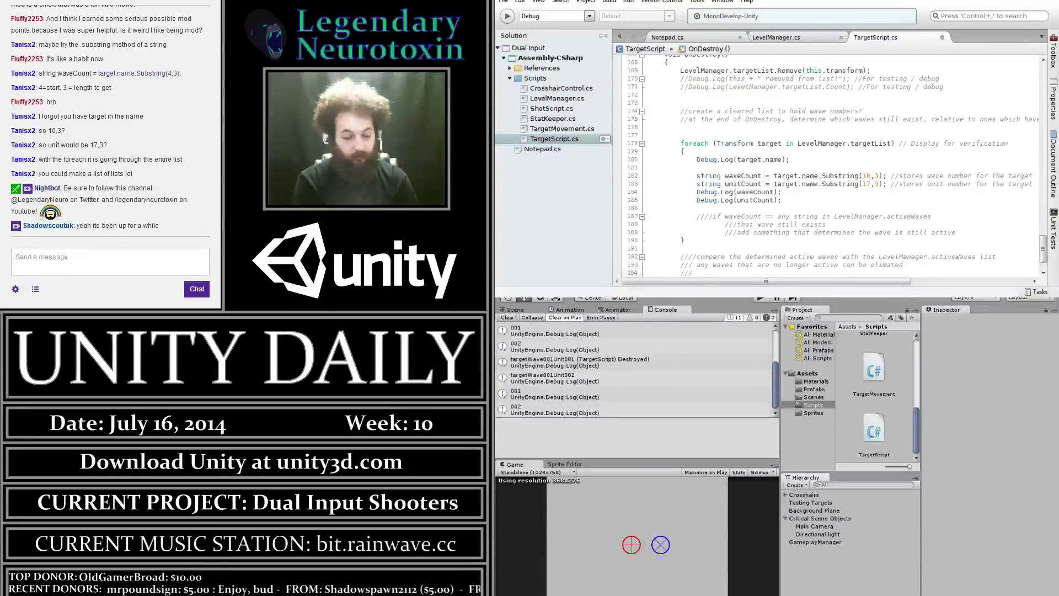
type(" some wayt")
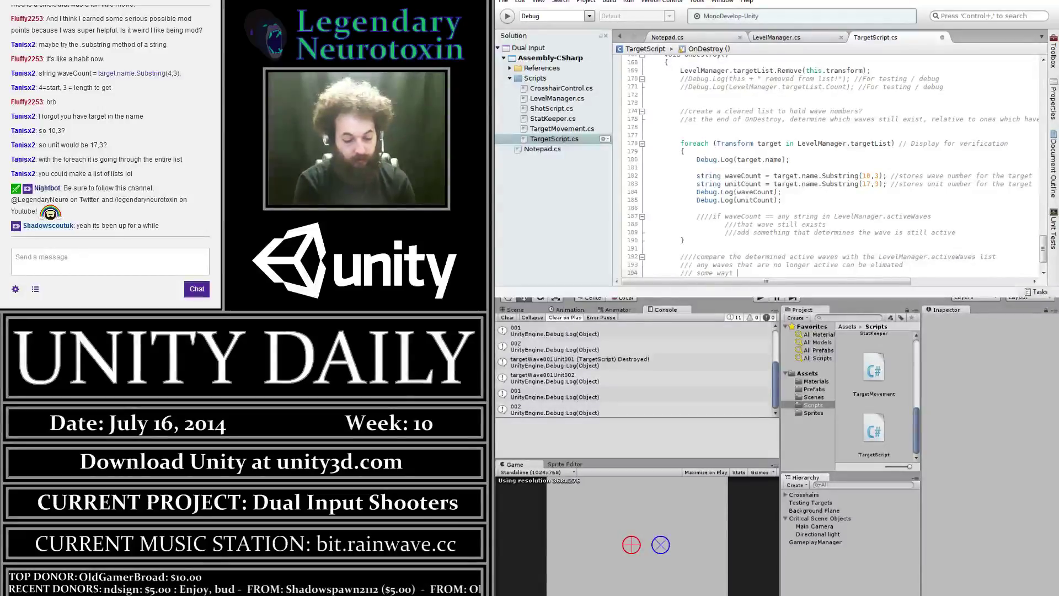
key("BackSpace")
type("to trigger the next wave")
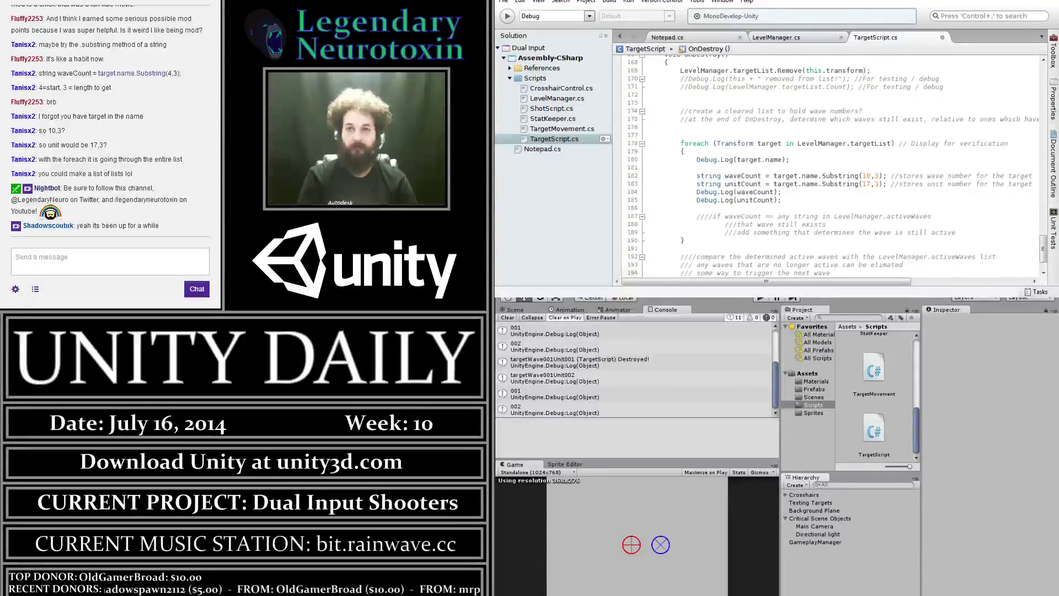
type(" if the pas")
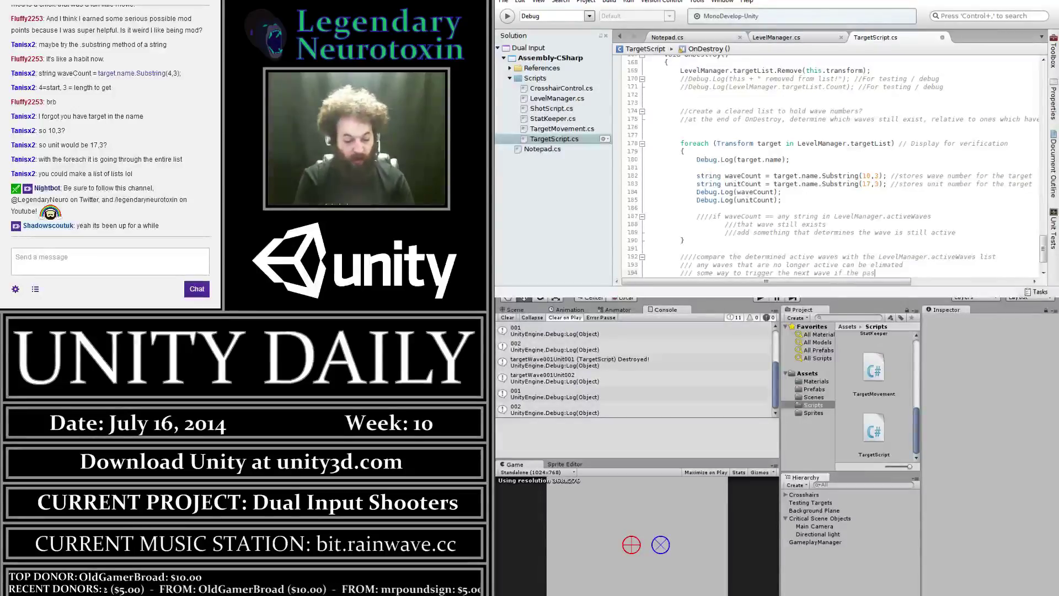
key("BackSpace")
key("BackSpace")
key("BackSpace")
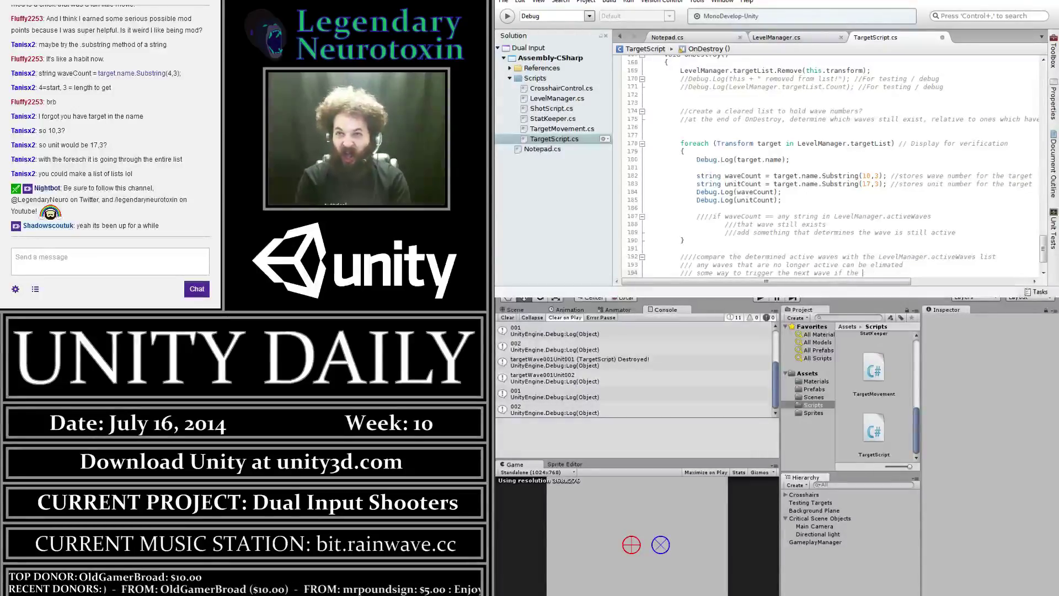
type("previous waves have a")
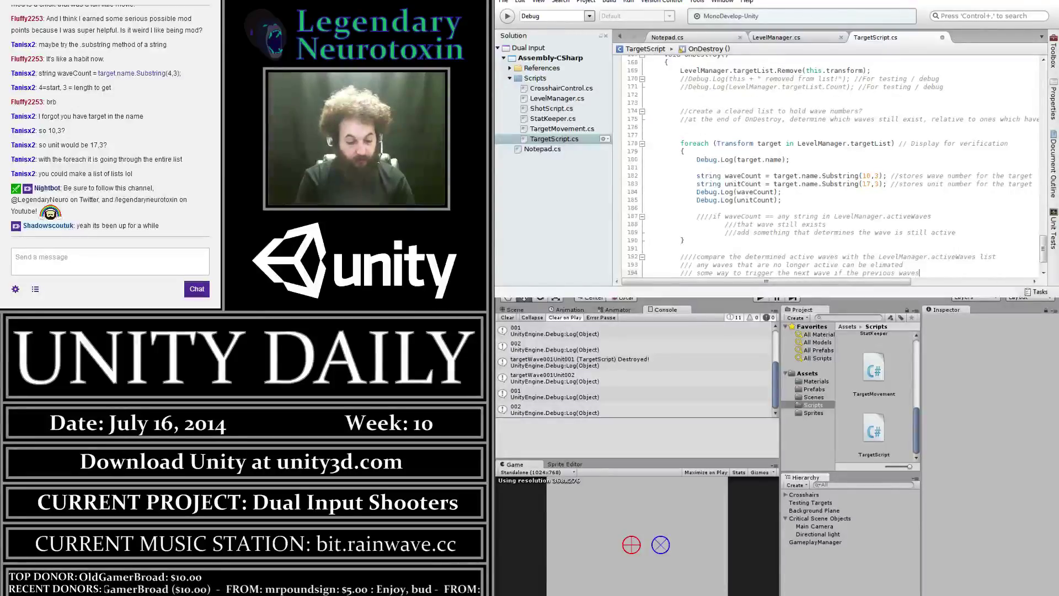
type("ll been cleared")
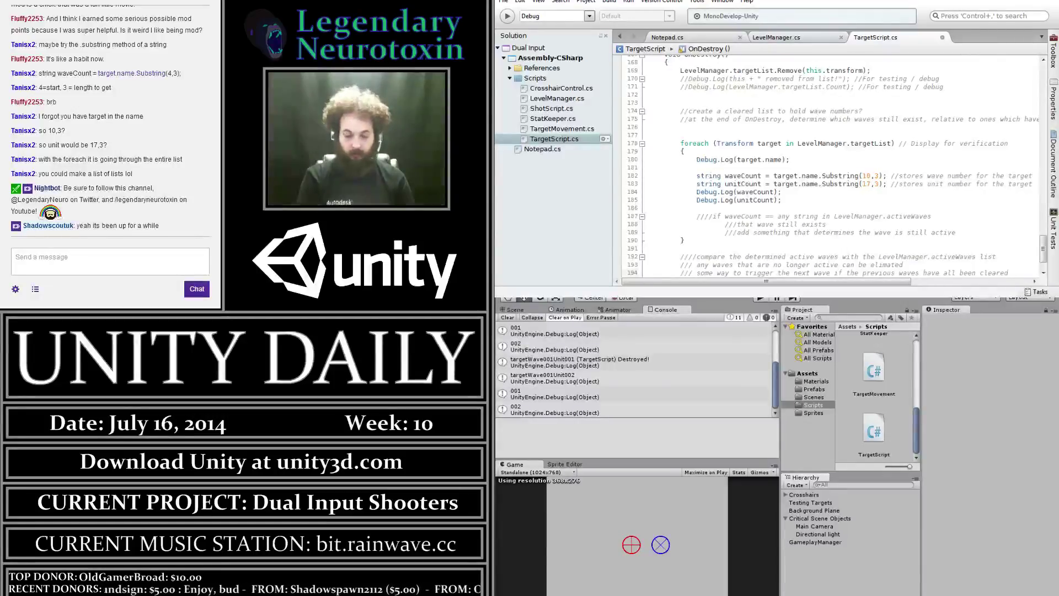
type("(p")
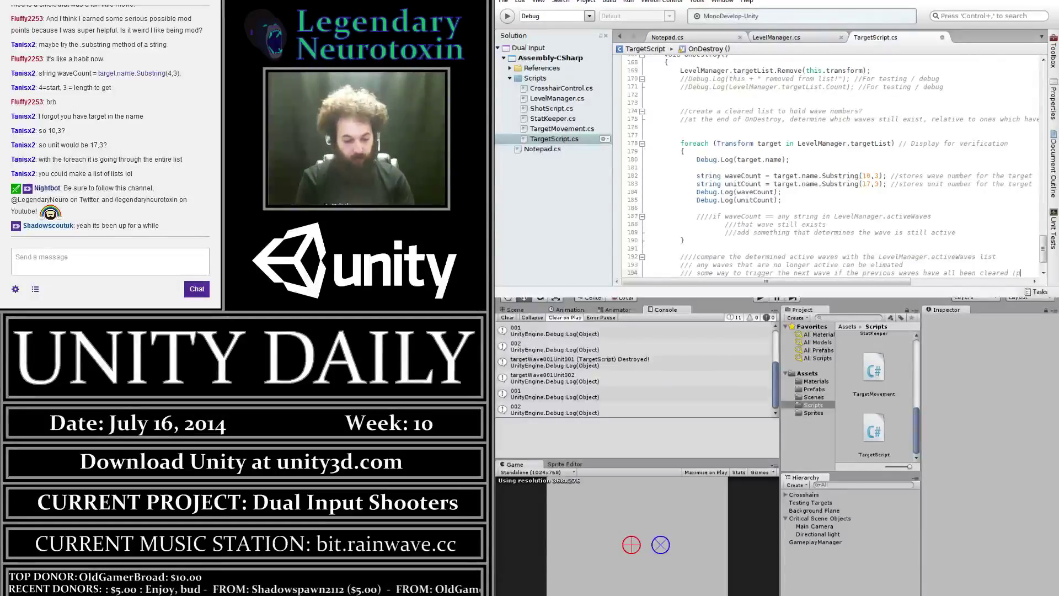
type("erhap")
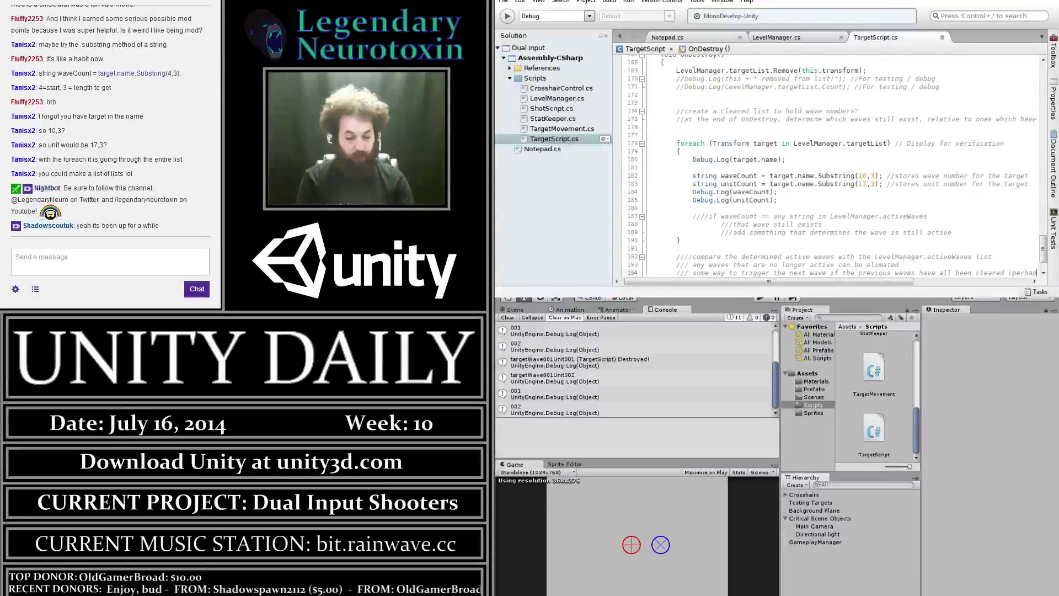
type("s a new ")
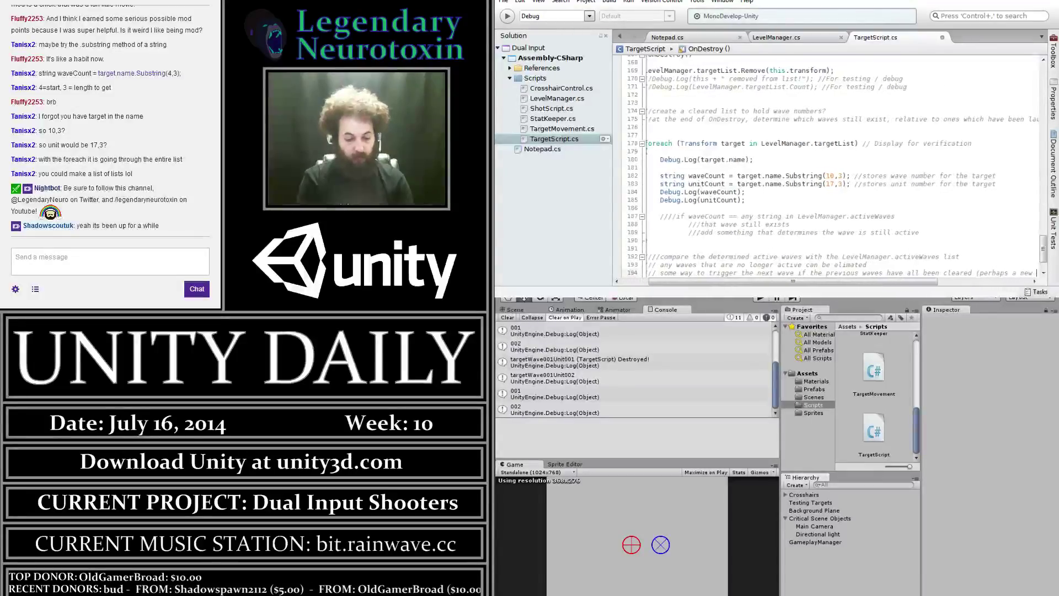
type("\"Laun")
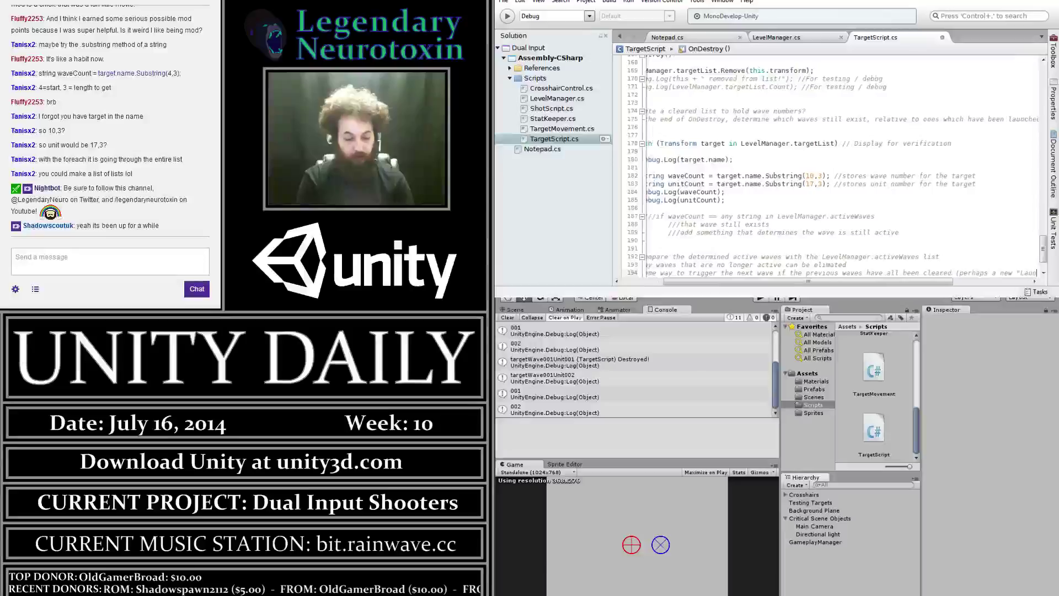
type("chNextWav")
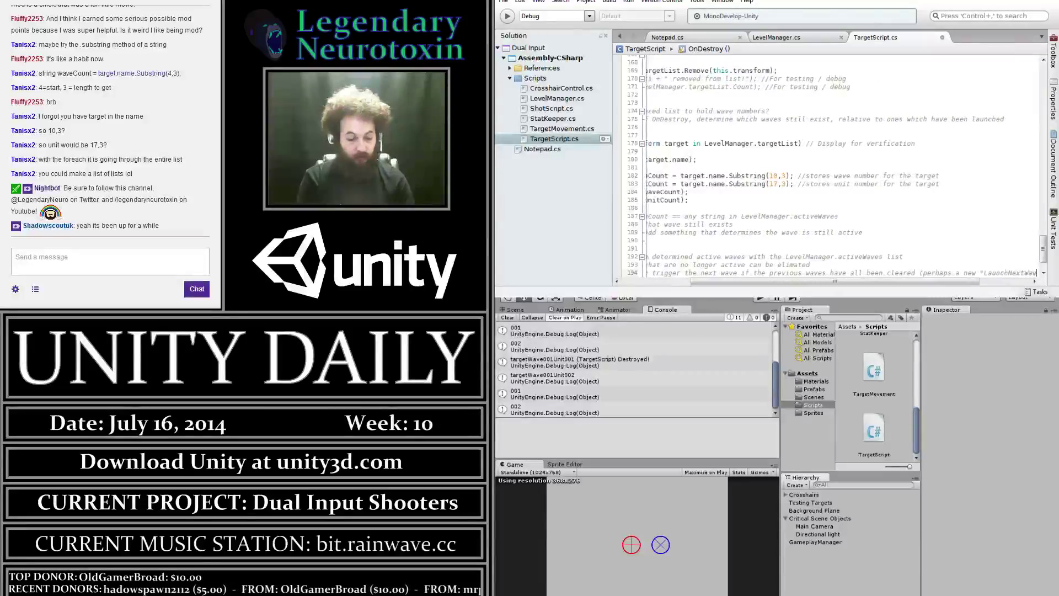
type("e\" funct")
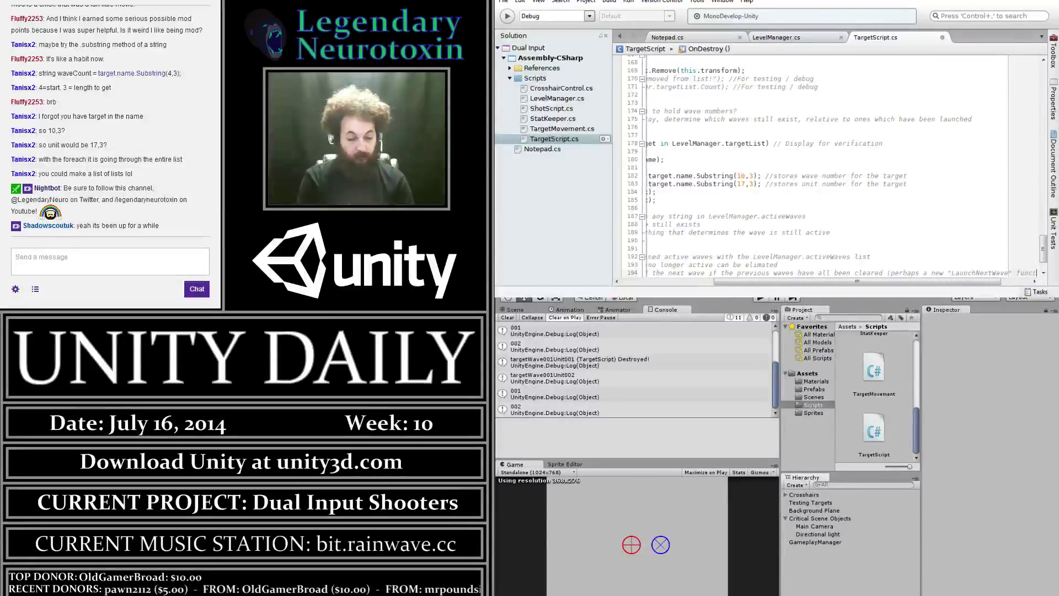
type("ion will be n")
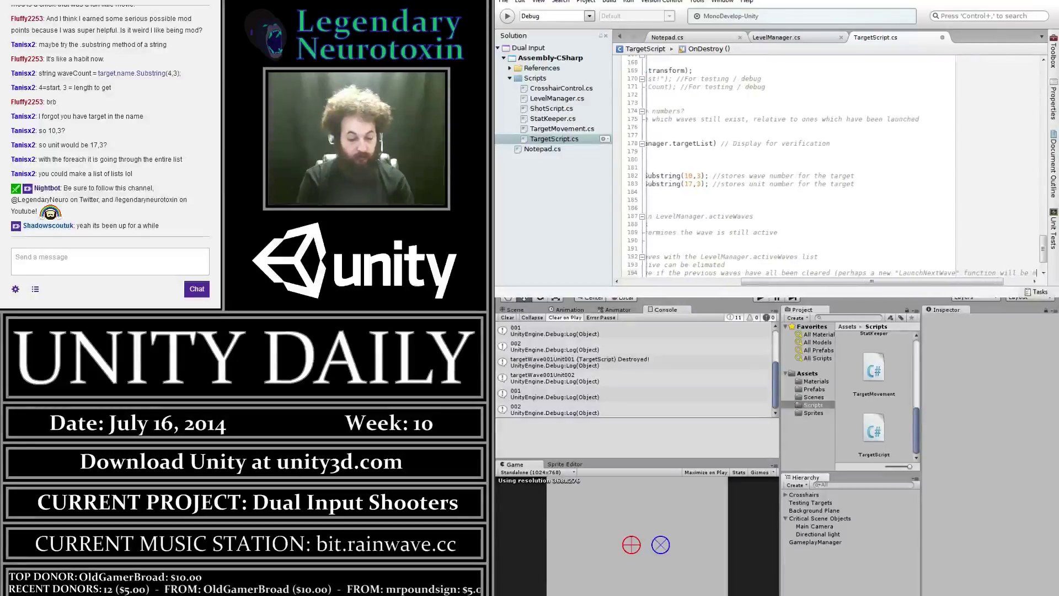
type("eeded for L")
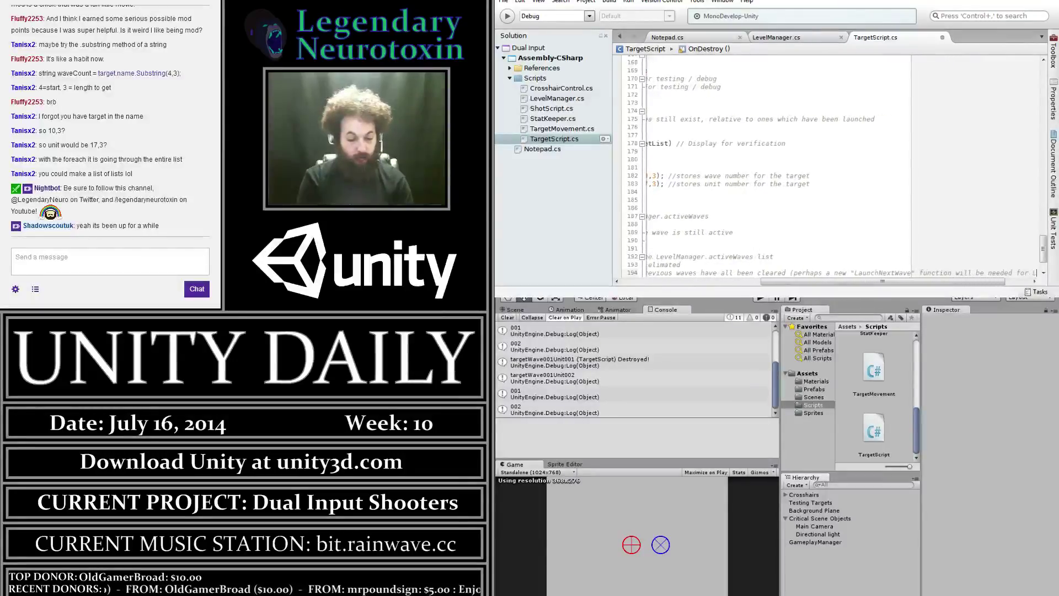
type("evel Manager")
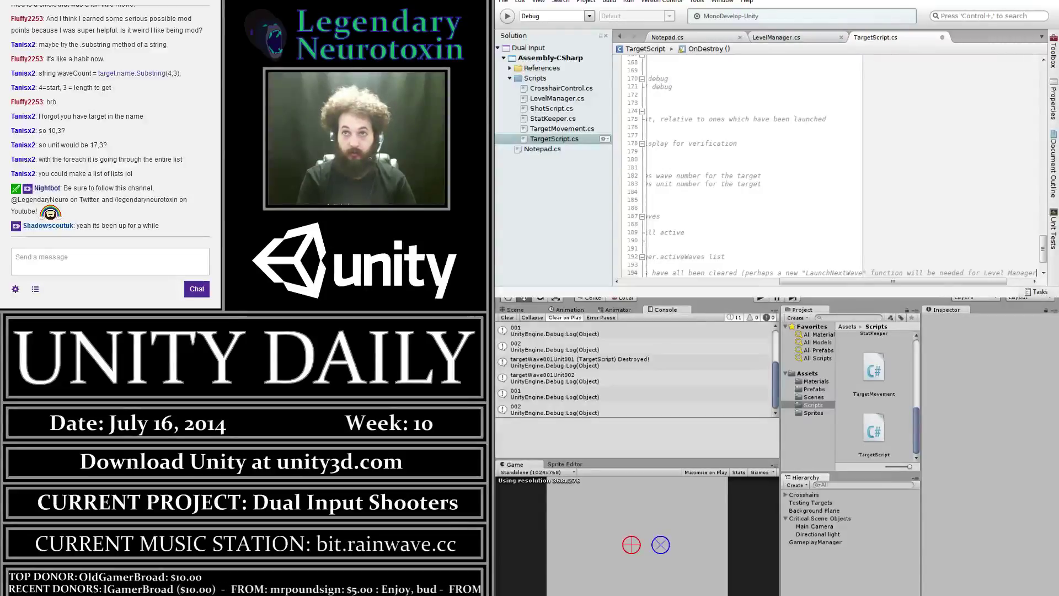
type(")")
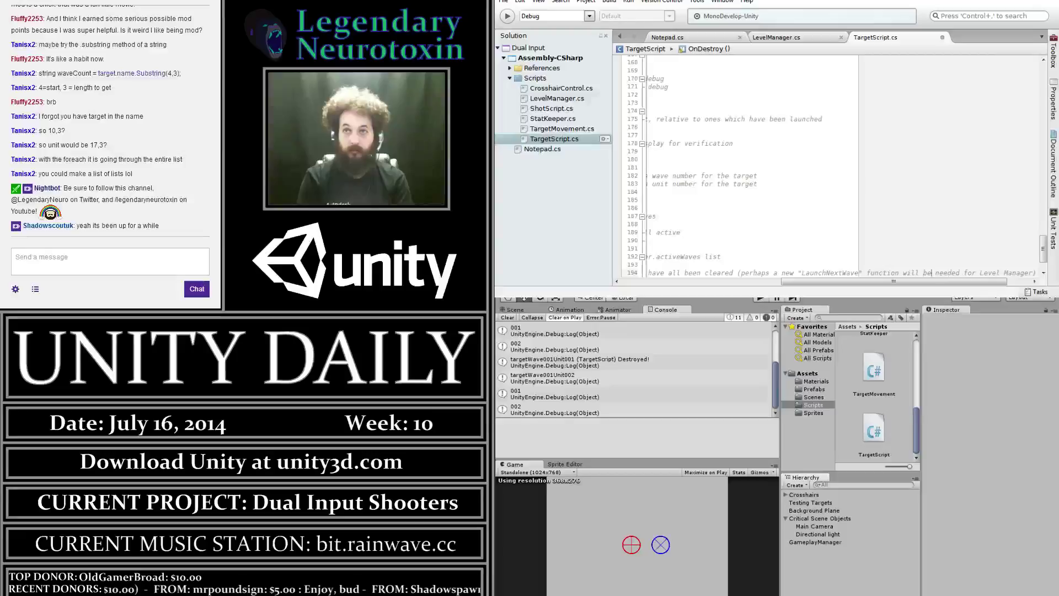
Move the '(perhaps a new "LaunchNextWave" function…)' note onto its own comment line
left_click(739, 273)
key("Return")
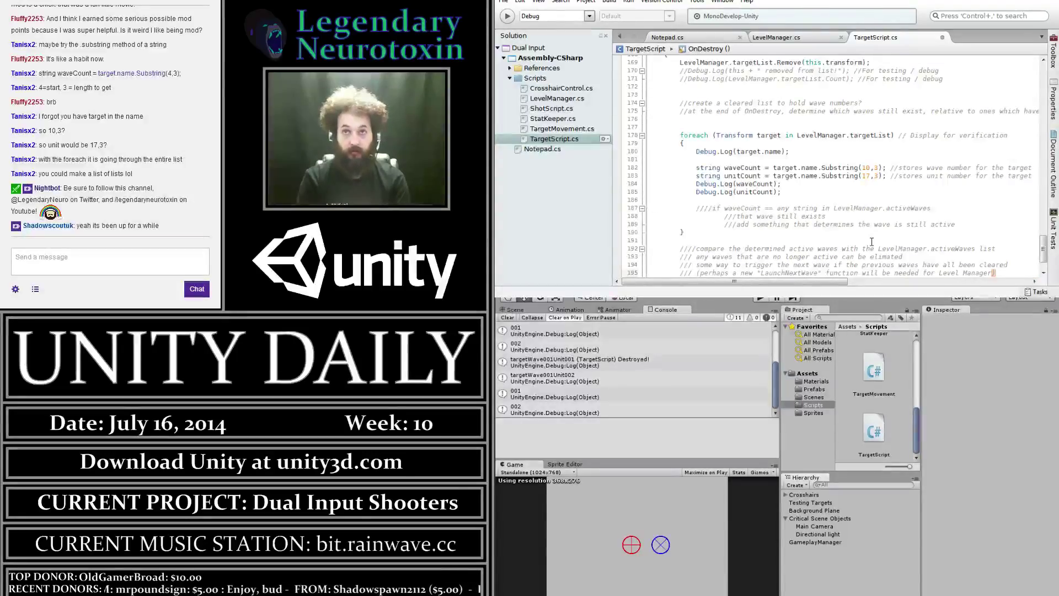
left_click(703, 273)
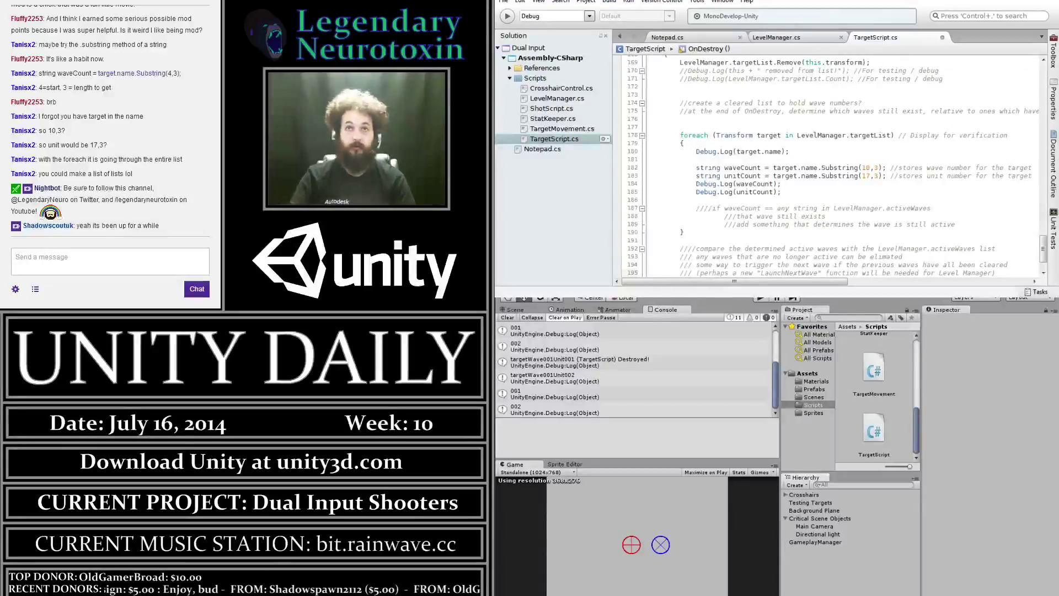
Switch to LevelManager.cs to review where Update adds "001" to activeWaves
scroll(868, 238, "down", 2)
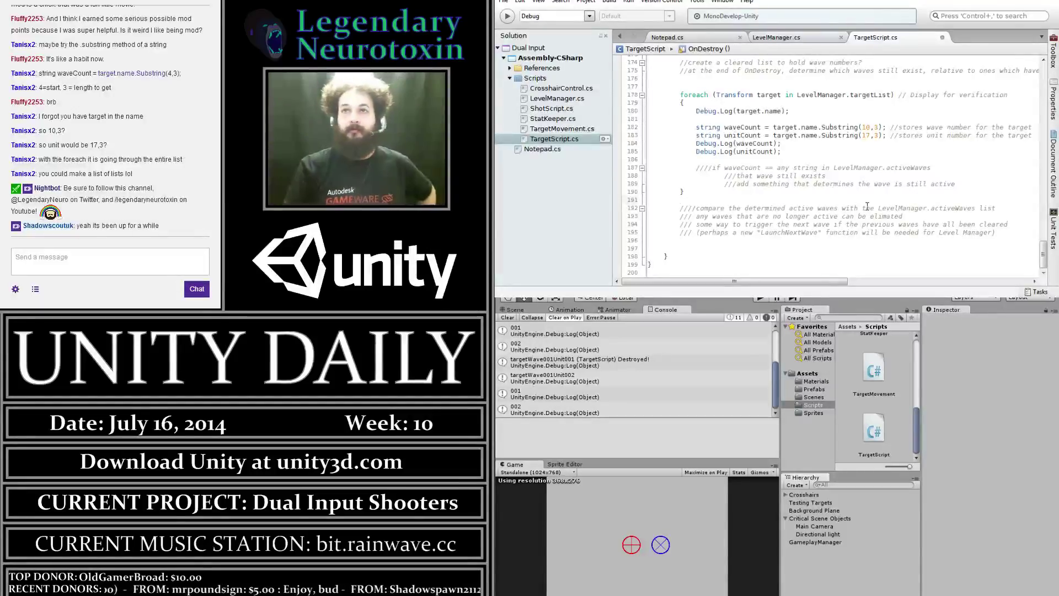
left_click(783, 39)
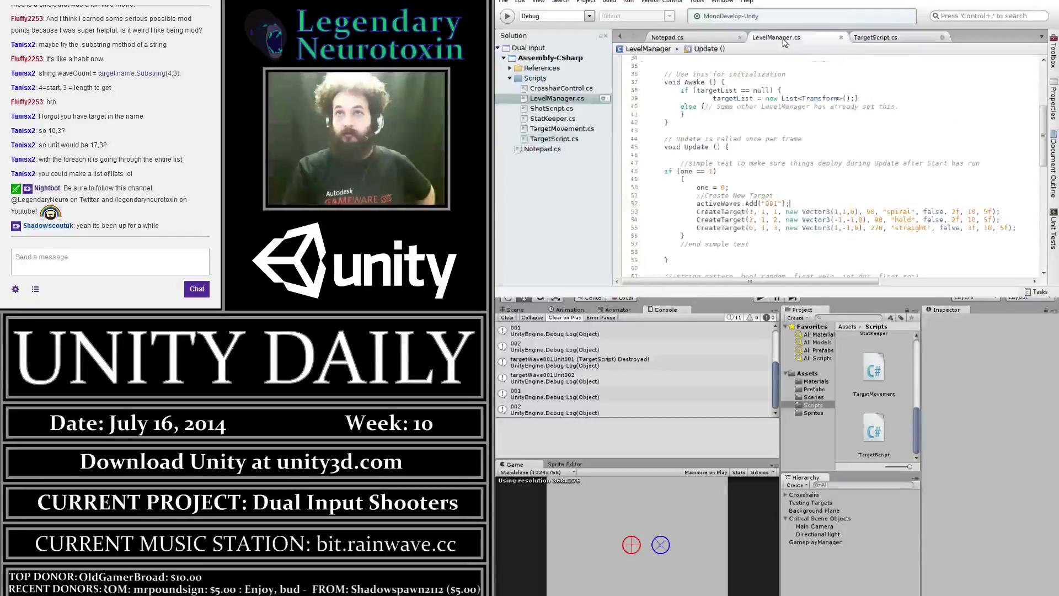
Scroll through LevelManager.cs to check the activeWaves list, then return to TargetScript.cs
scroll(837, 122, "up", 6)
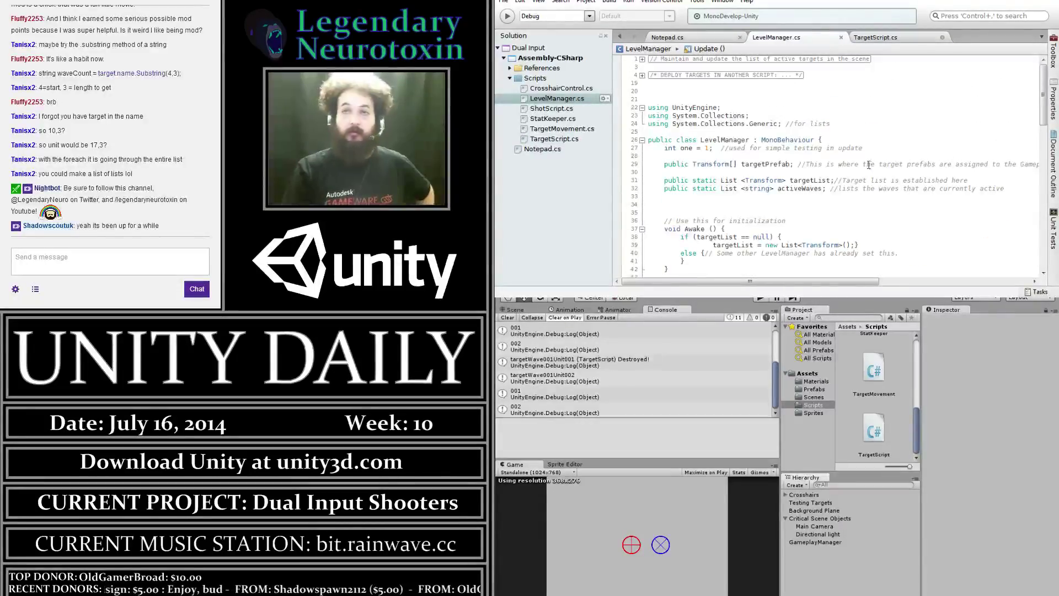
scroll(822, 190, "down", 1)
scroll(822, 190, "down", 2)
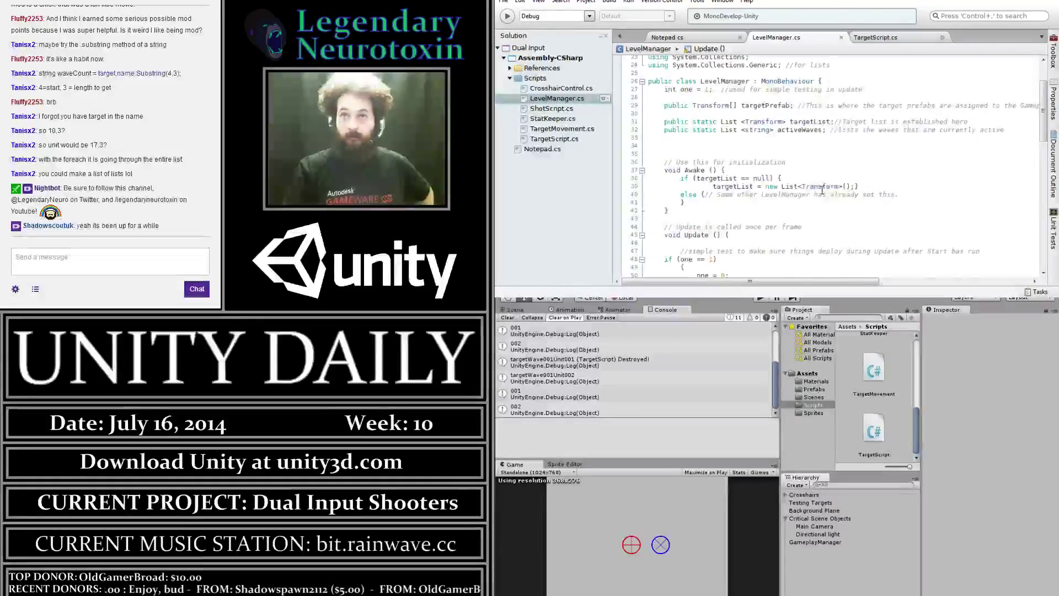
scroll(822, 190, "down", 2)
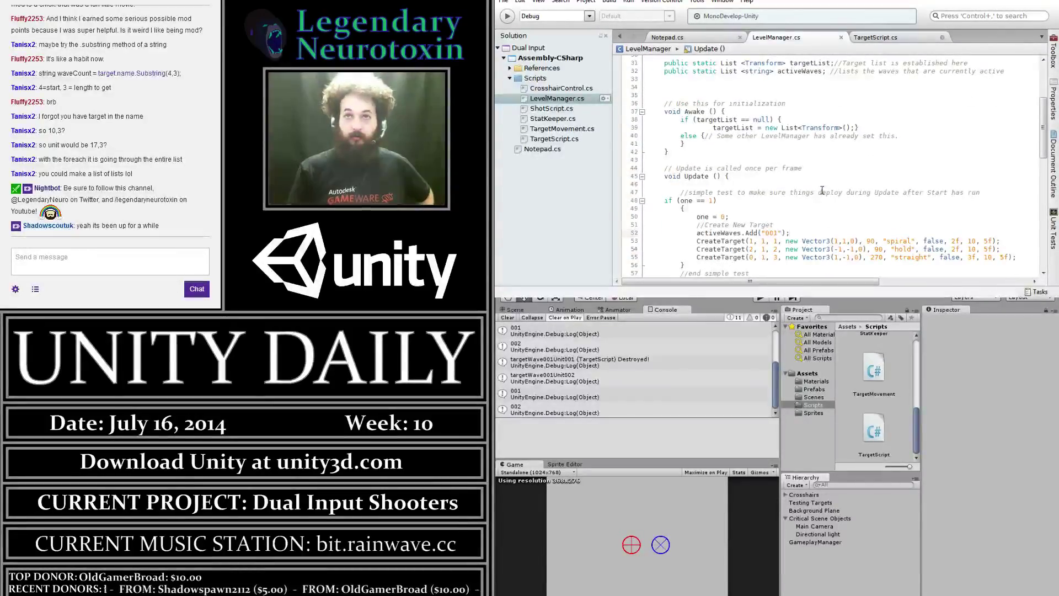
scroll(760, 151, "down", 1)
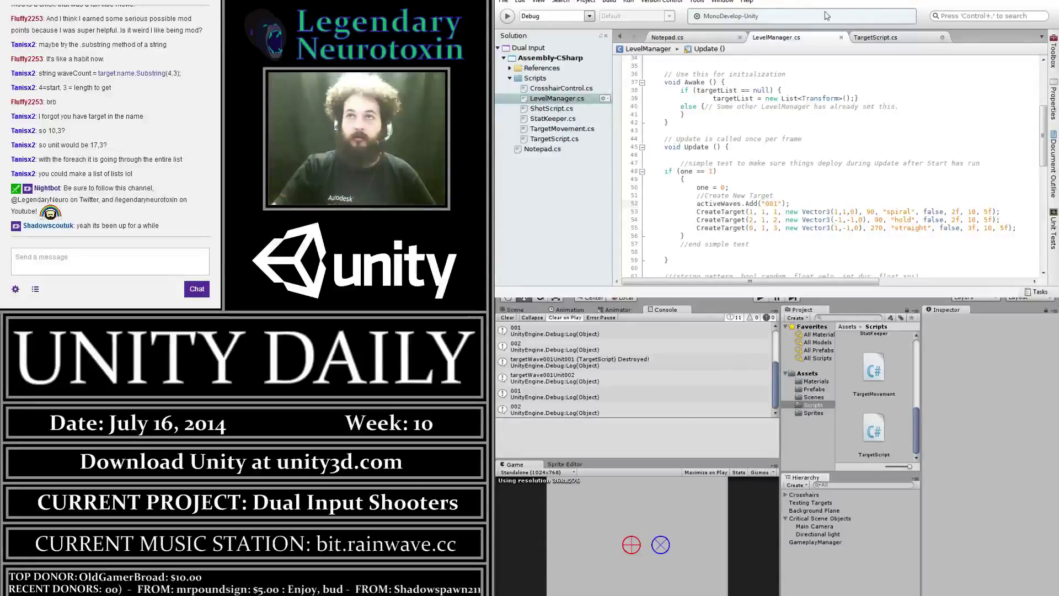
left_click(879, 38)
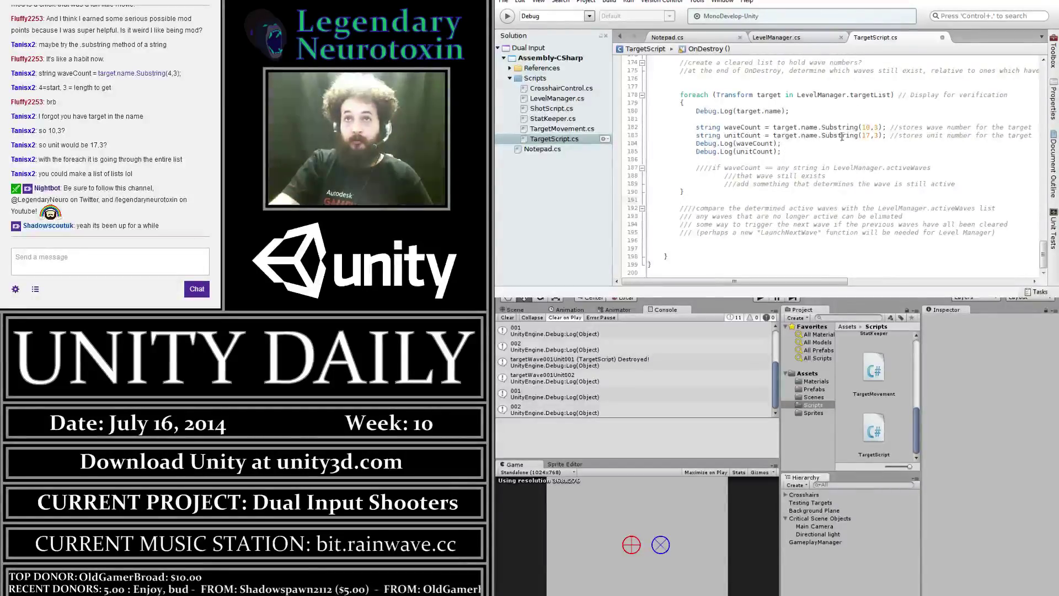
Copy the foreach line over LevelManager.targetList and paste it below the Debug.Log lines
scroll(859, 146, "up", 1)
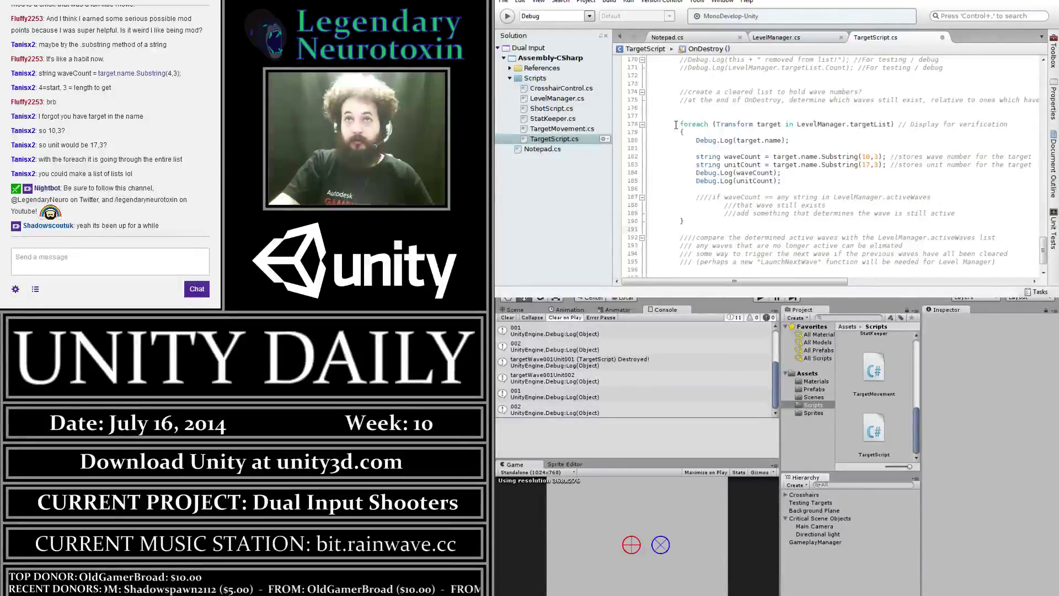
left_click_drag(680, 123, 900, 123)
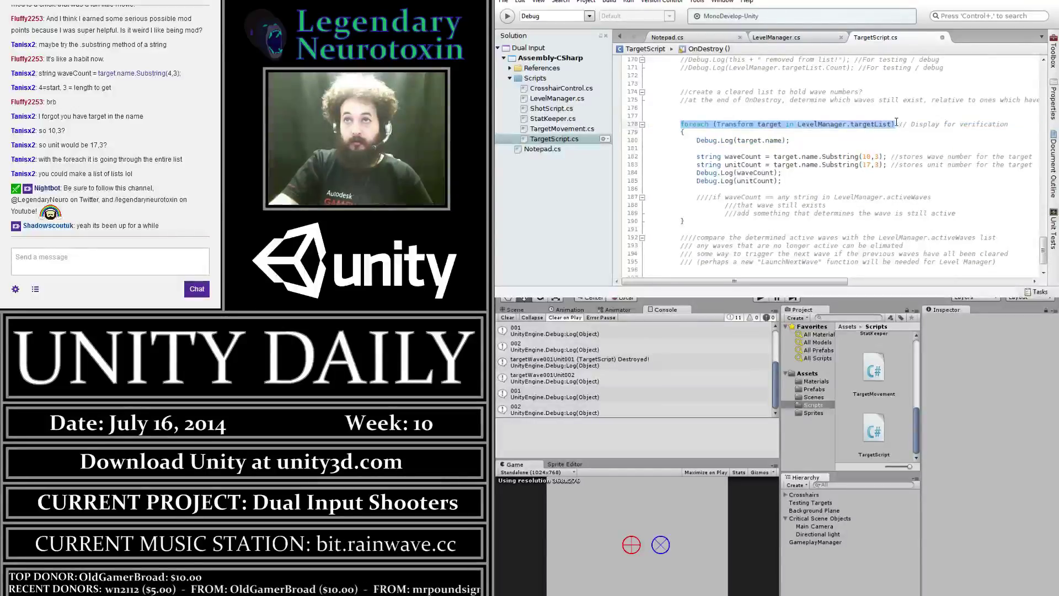
key("ctrl+c")
left_click(769, 187)
key("Return")
key("Return")
key("ctrl+v")
Change the pasted header to foreach (string wave in LevelManager.activeWaves) and start uncommenting the if line
left_click(824, 205)
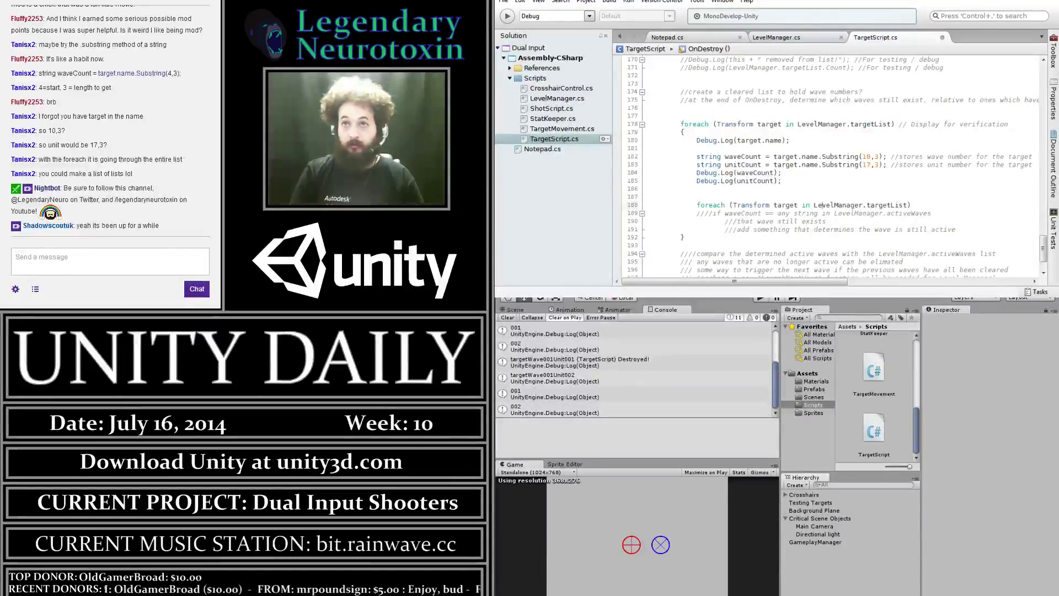
key("BackSpace")
key("BackSpace")
key("BackSpace")
key("BackSpace")
key("BackSpace")
key("BackSpace")
key("BackSpace")
type("str")
type("ing q")
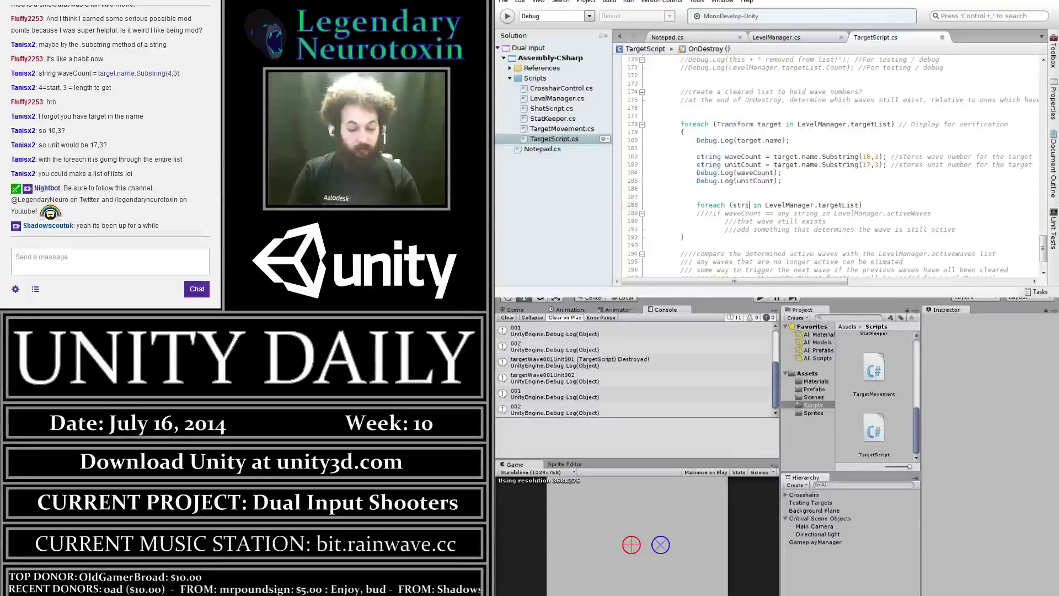
key("BackSpace")
type("wave")
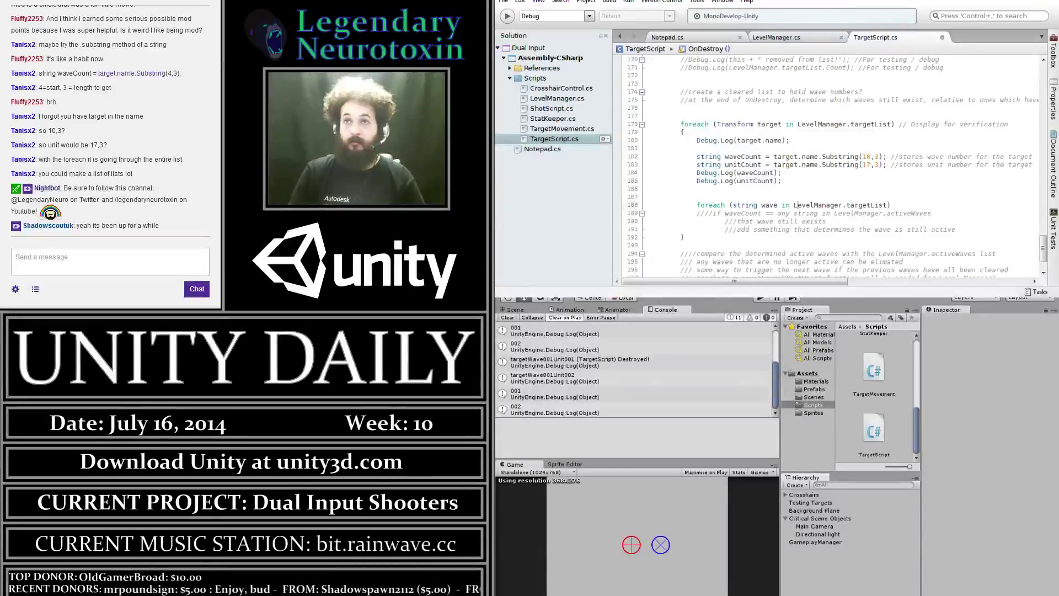
left_click_drag(848, 206, 888, 205)
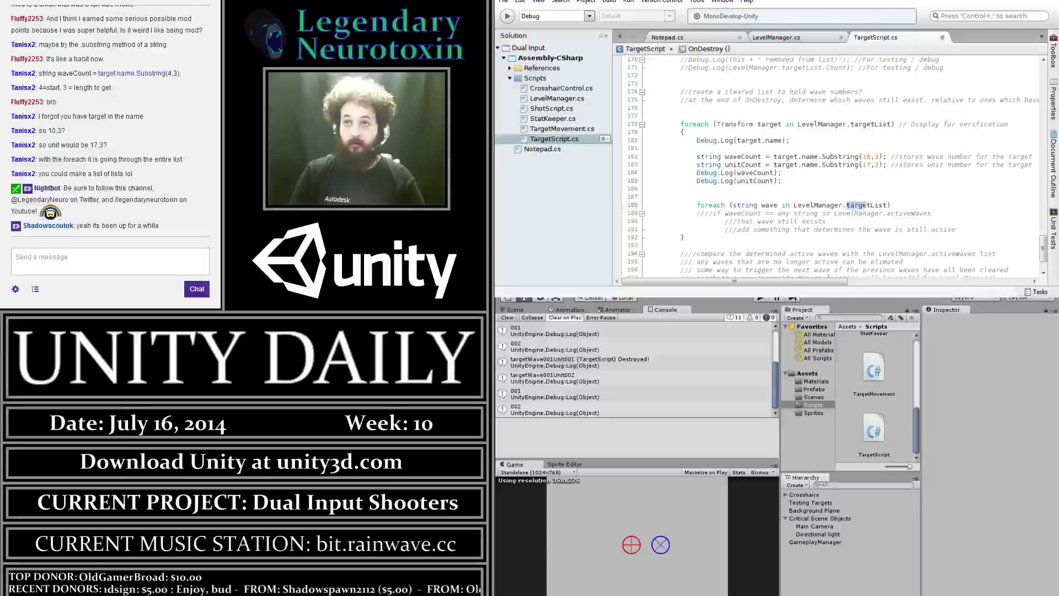
type("activeWaves")
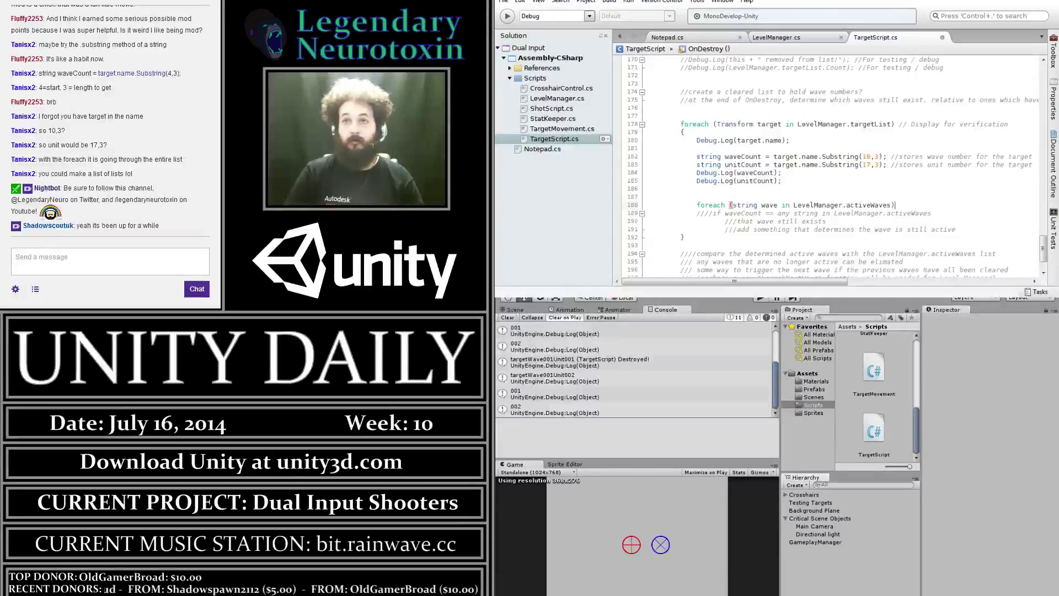
left_click(665, 213)
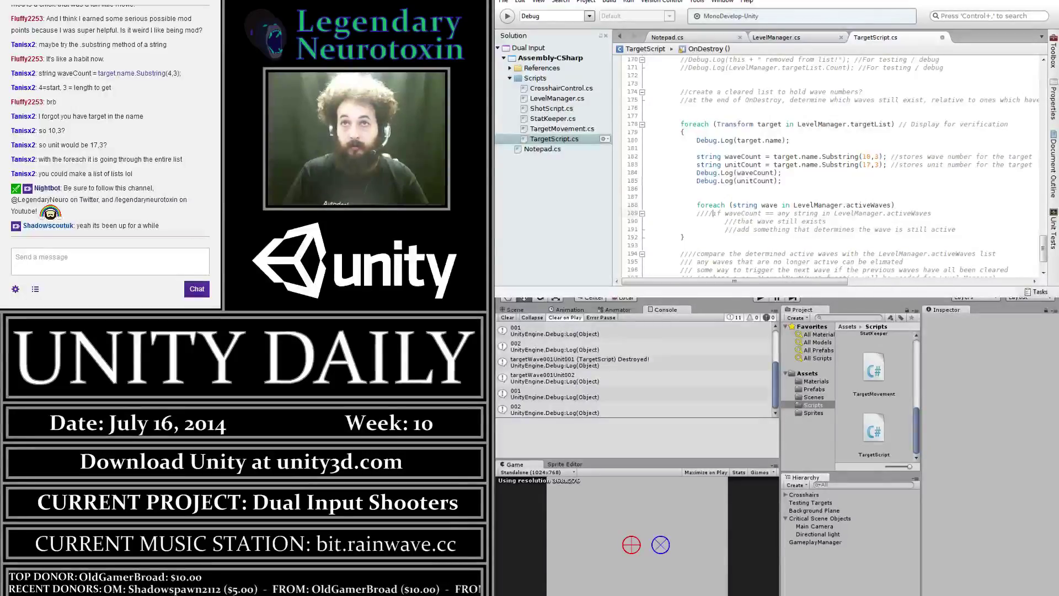
key("BackSpace")
key("BackSpace")
key("BackSpace")
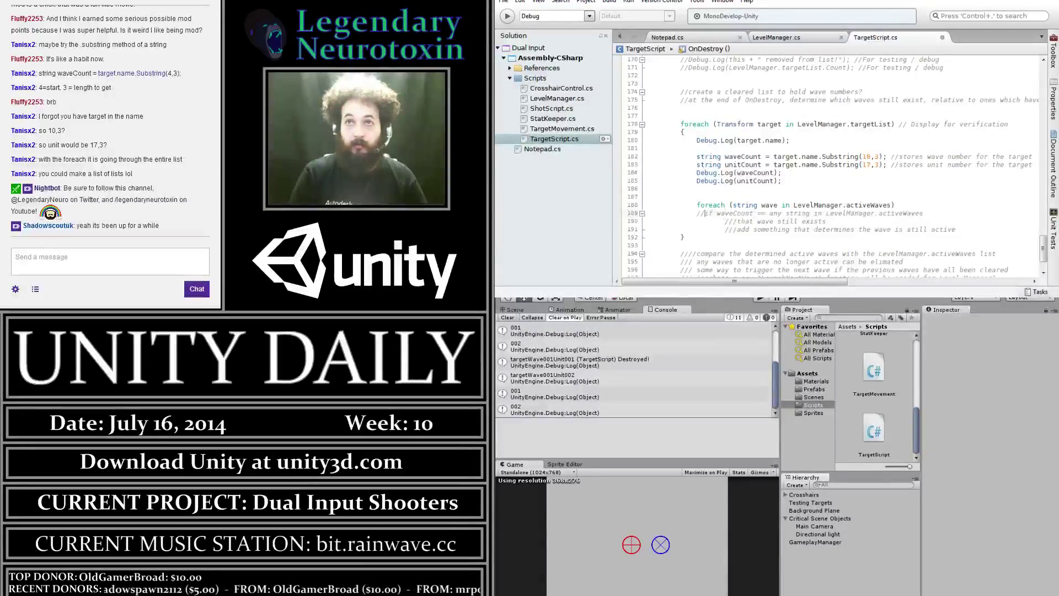
Uncomment and indent the if line, adding an opening parenthesis before waveCount
key("BackSpace")
type("{")
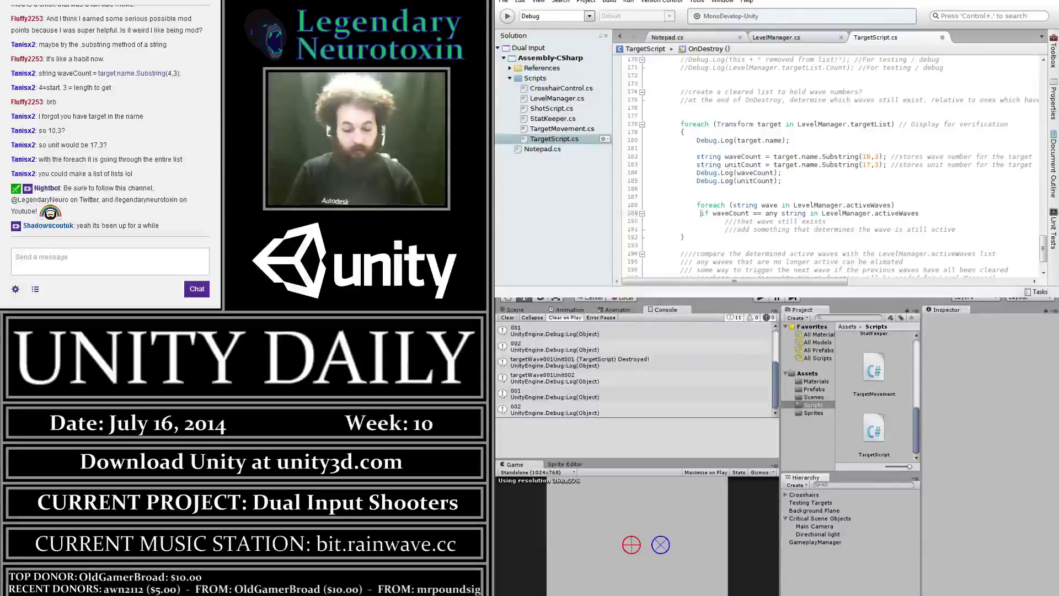
key("Home")
key("Tab")
left_click(720, 213)
key("Right")
type("(")
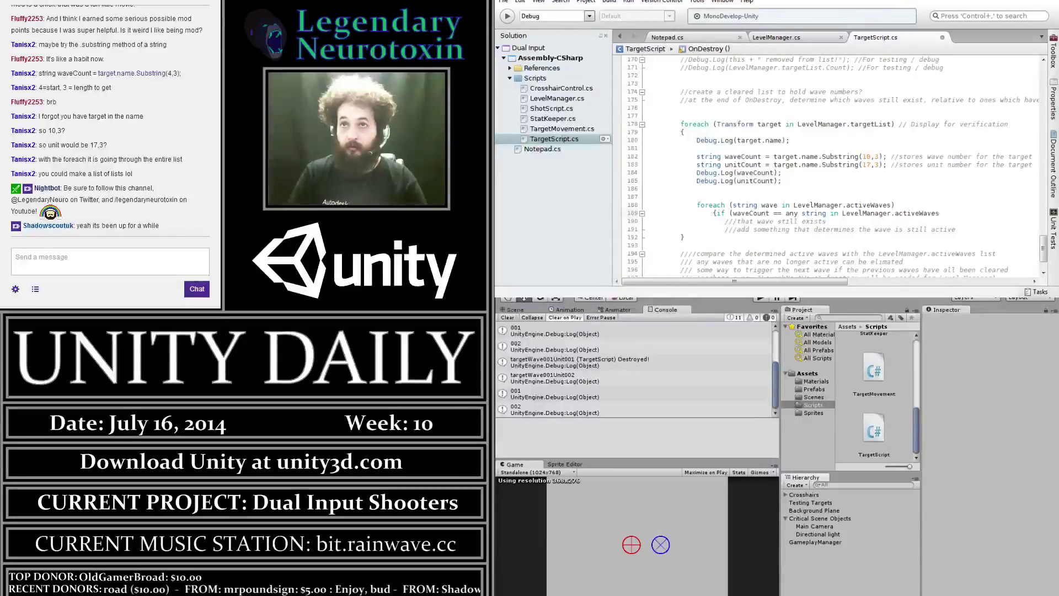
Replace the comparison so it reads if (waveCount == wave) and add a closing brace
left_click(786, 214)
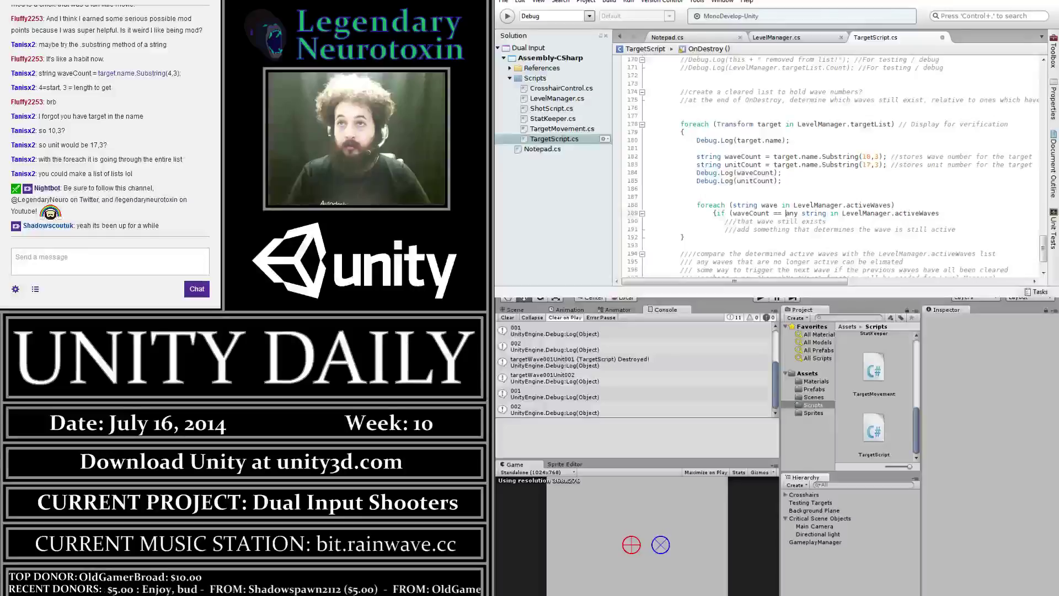
key("shift+Right")
key("shift+Right")
key("shift+Right")
key("shift+Right")
key("shift+Right")
key("shift+Right")
key("shift+Right")
key("shift+Right")
key("shift+Right")
key("shift+Right")
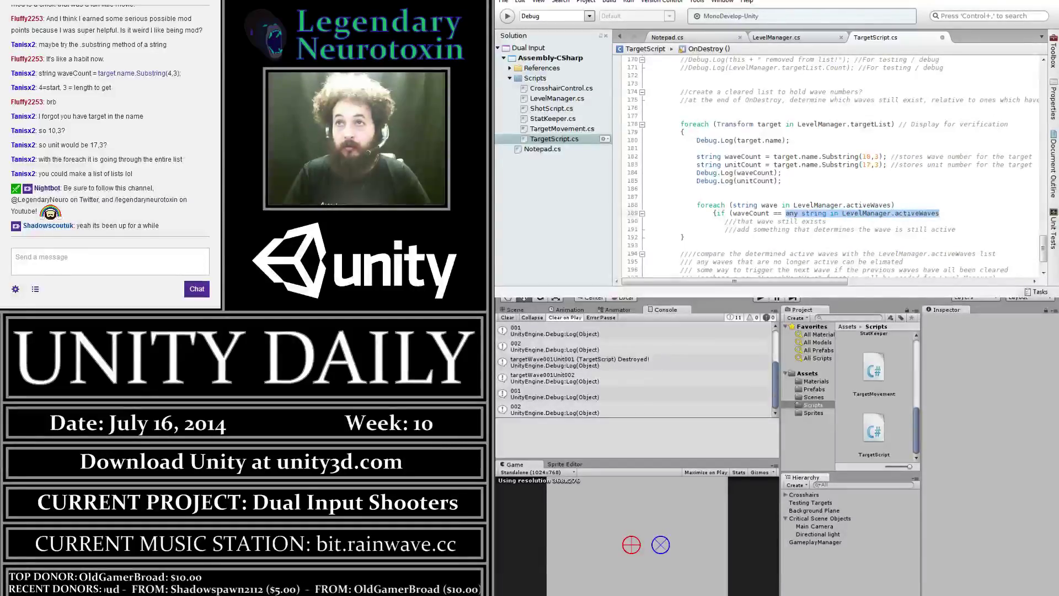
type("waveCount == wave")
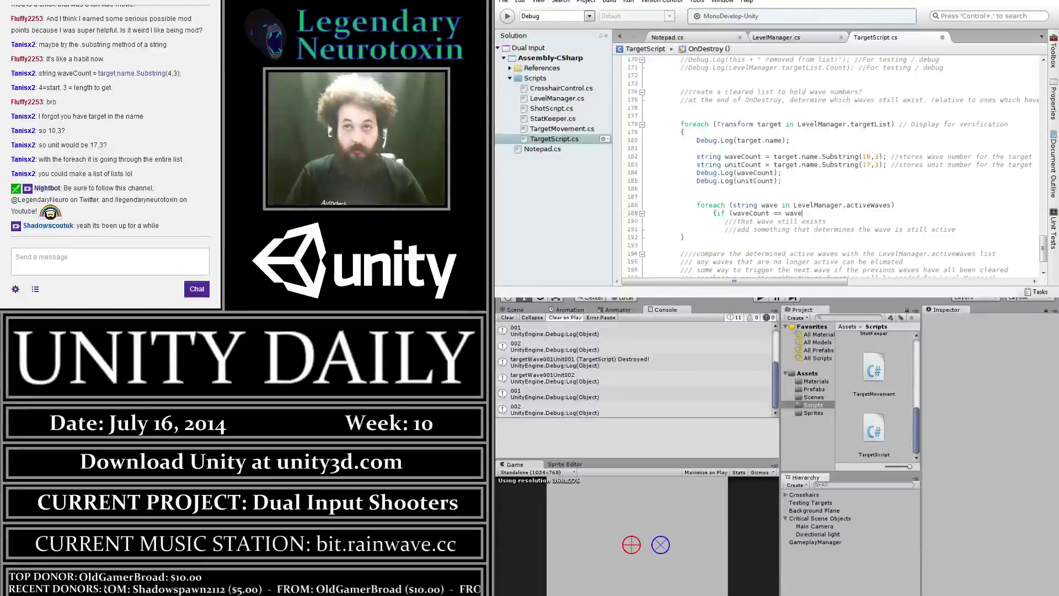
type(")")
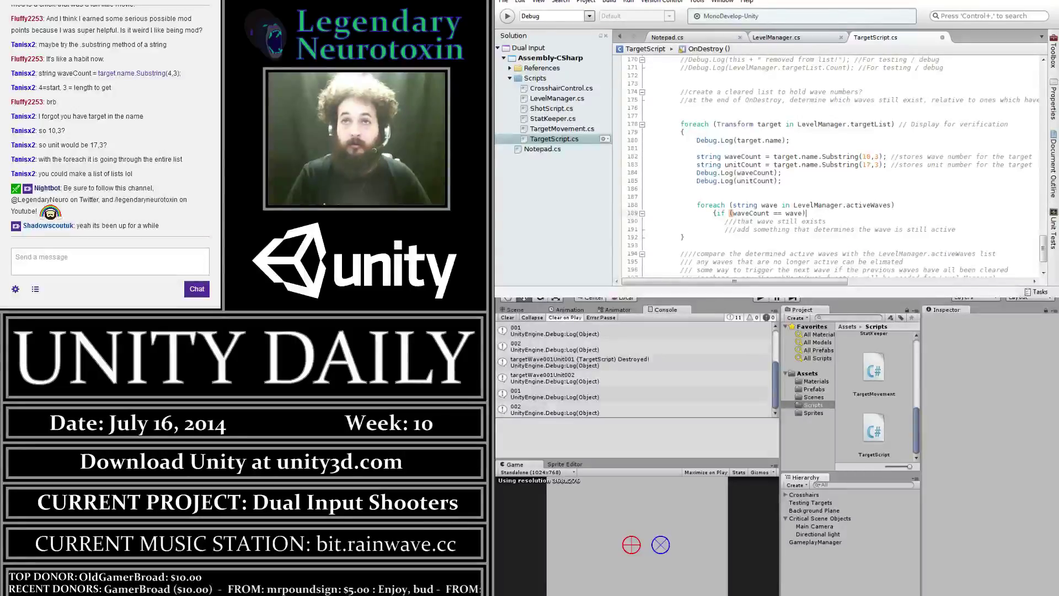
key("Return")
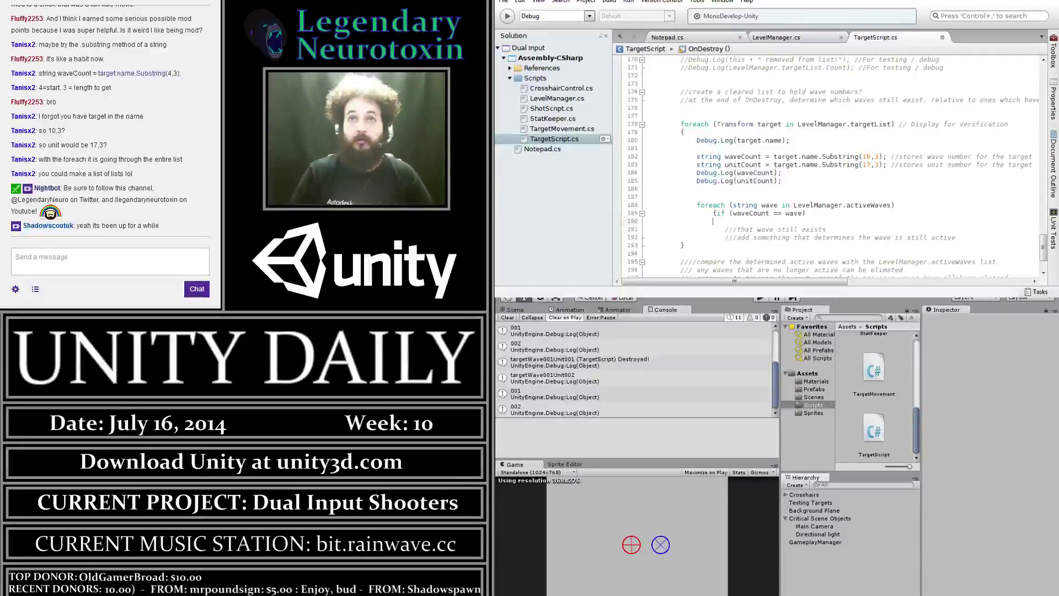
type("}")
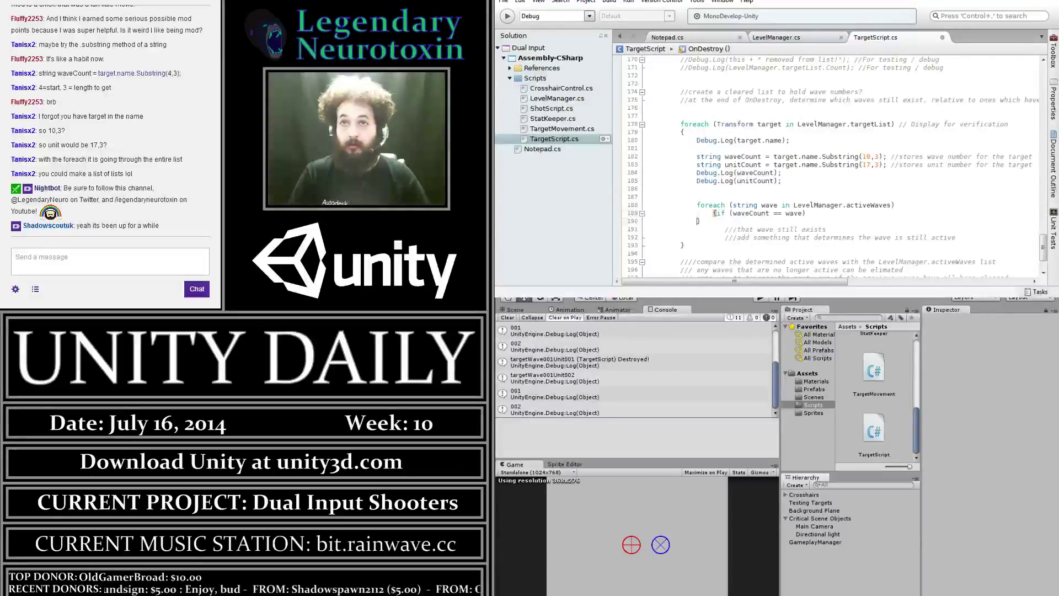
key("Return")
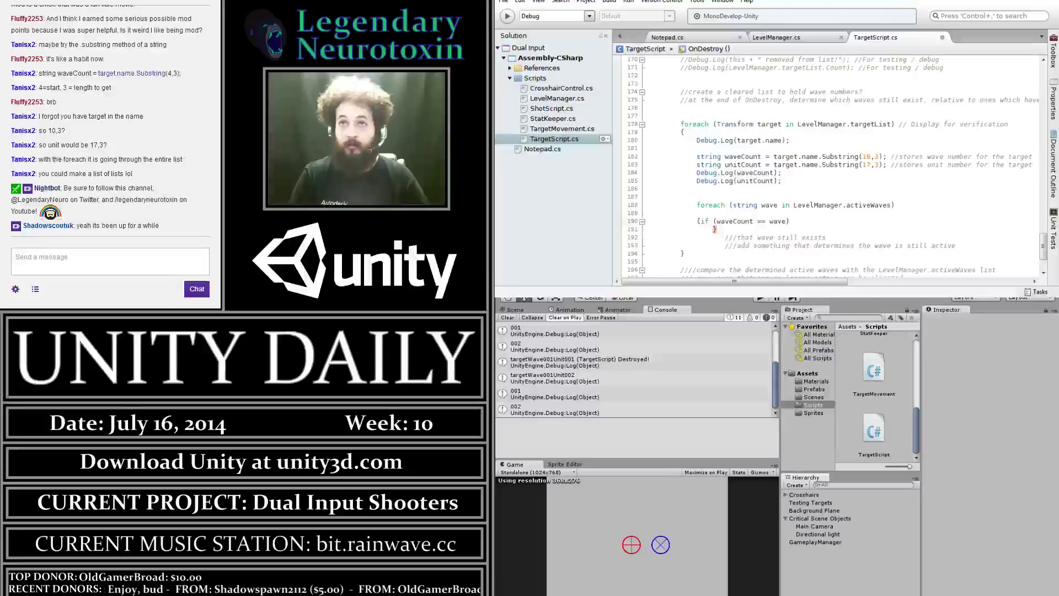
Indent the if condition and give it a compact empty brace block
key("Right")
key("Tab")
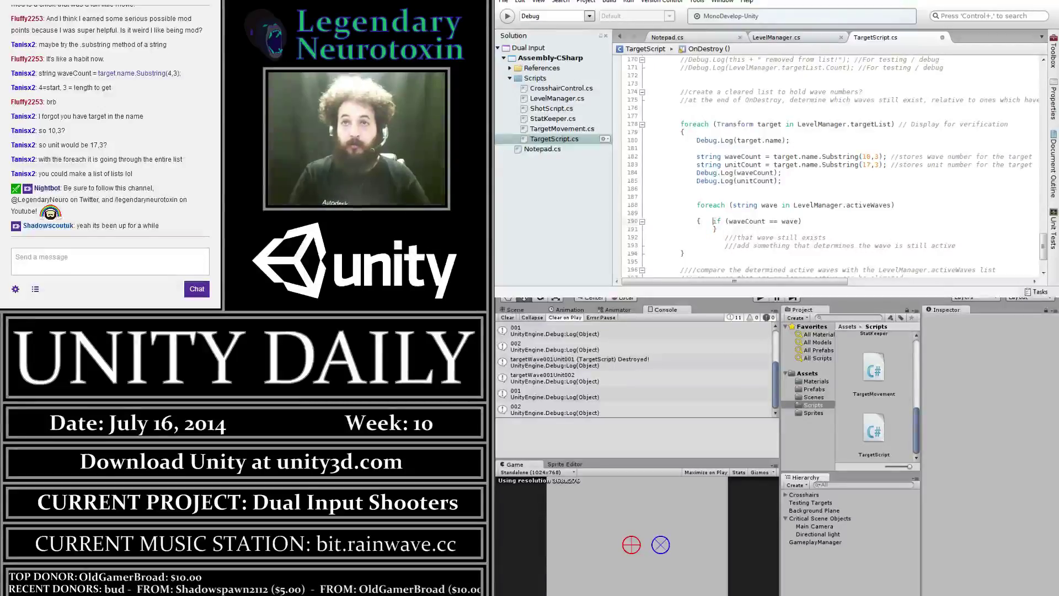
key("Return")
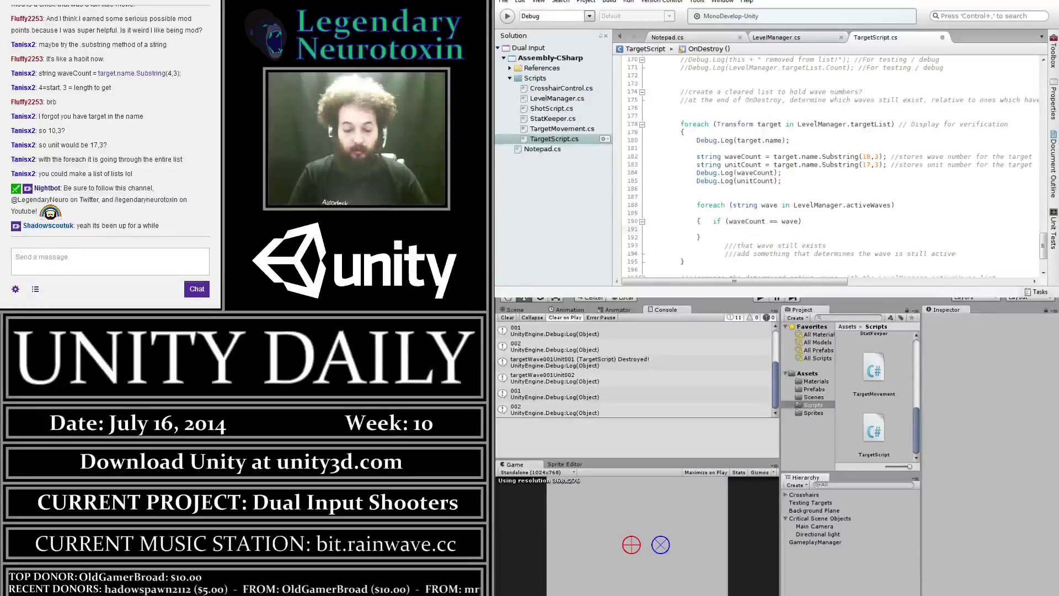
type("{")
key("Return")
key("Return")
type("}")
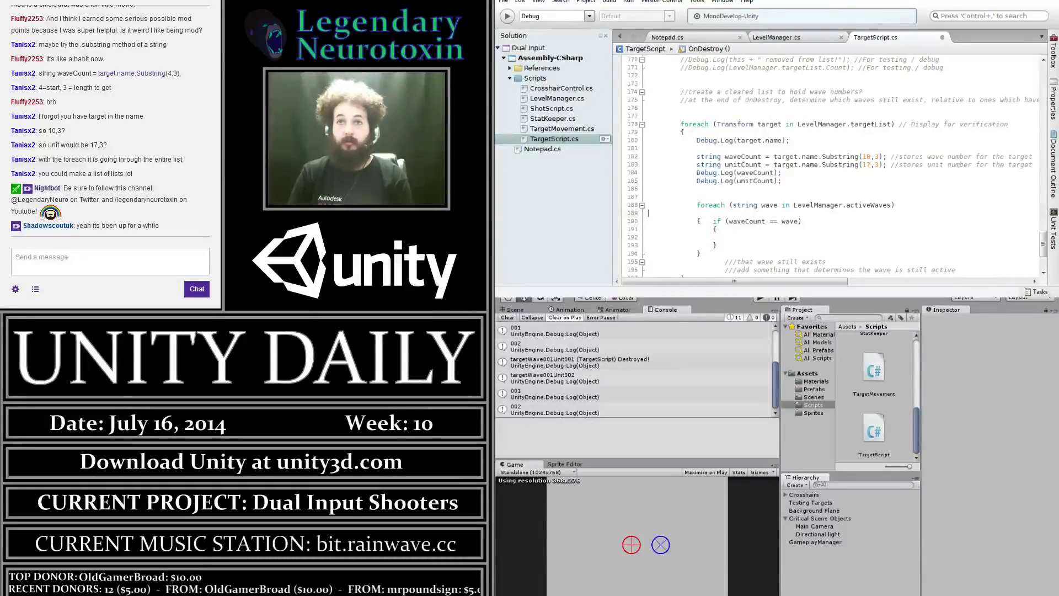
key("BackSpace")
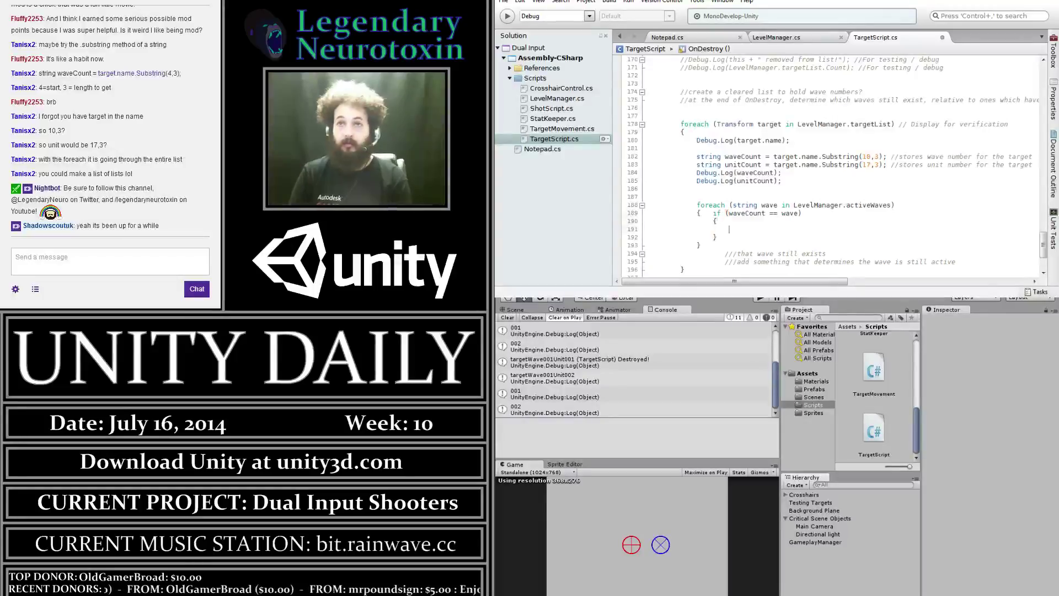
left_click(716, 238)
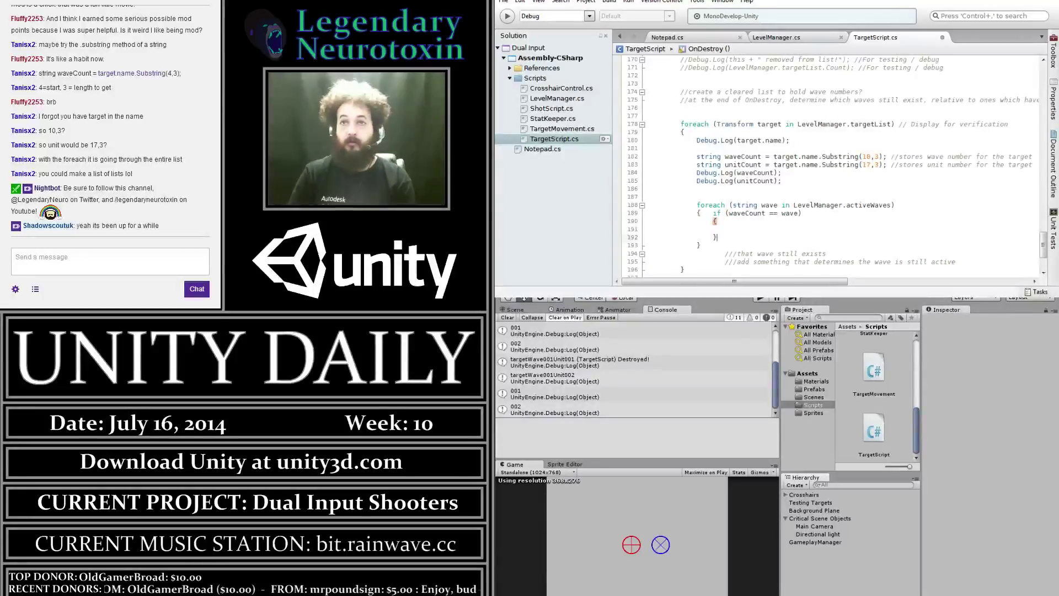
key("BackSpace")
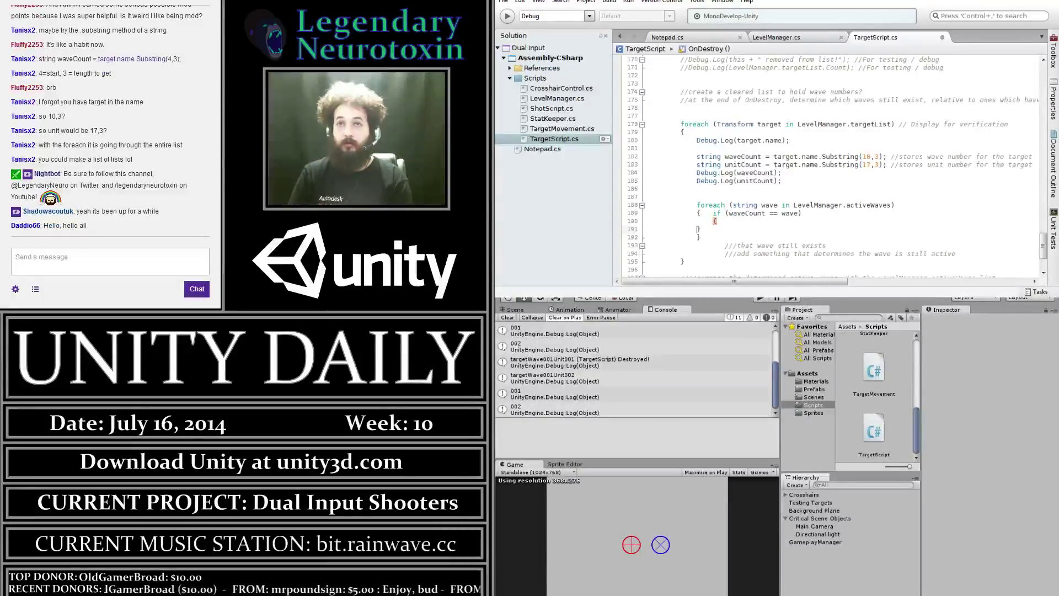
key("BackSpace")
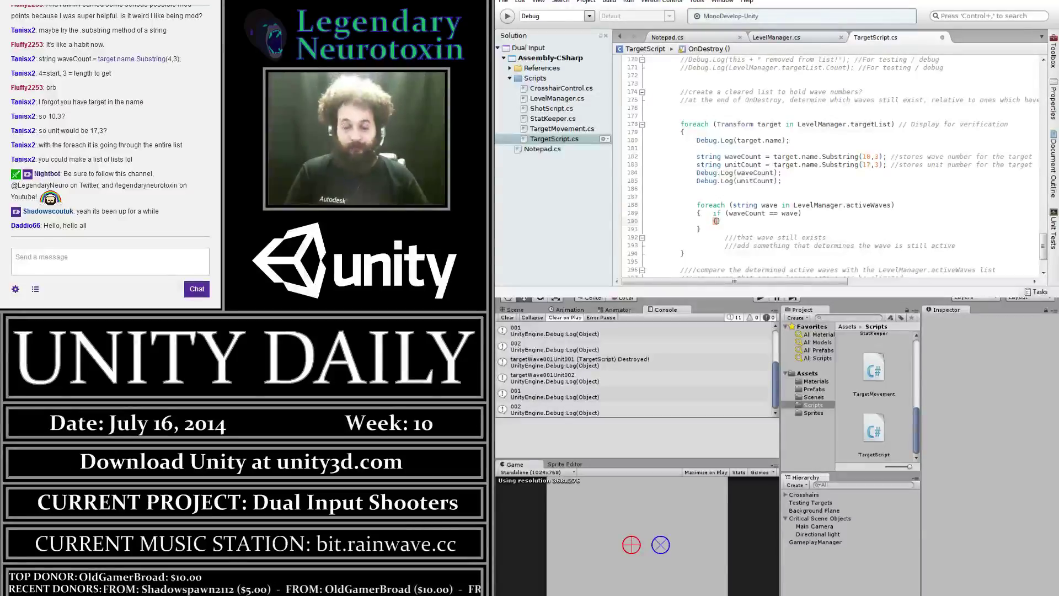
type("{}")
Delete the 'that wave still exists' comment and paste the still-active note inside the if block
left_click(722, 237)
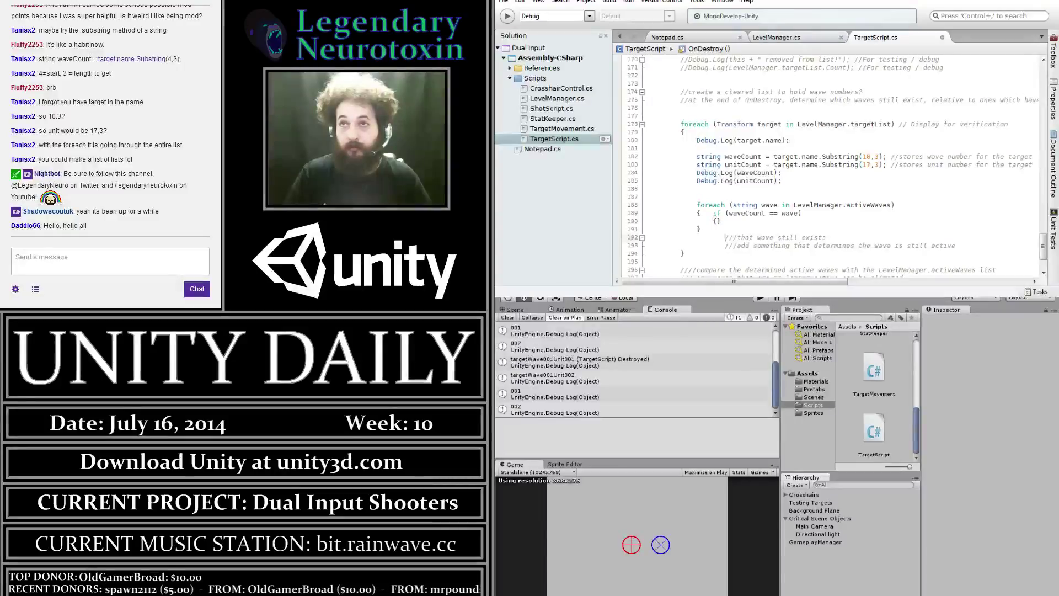
left_click_drag(725, 238, 825, 238)
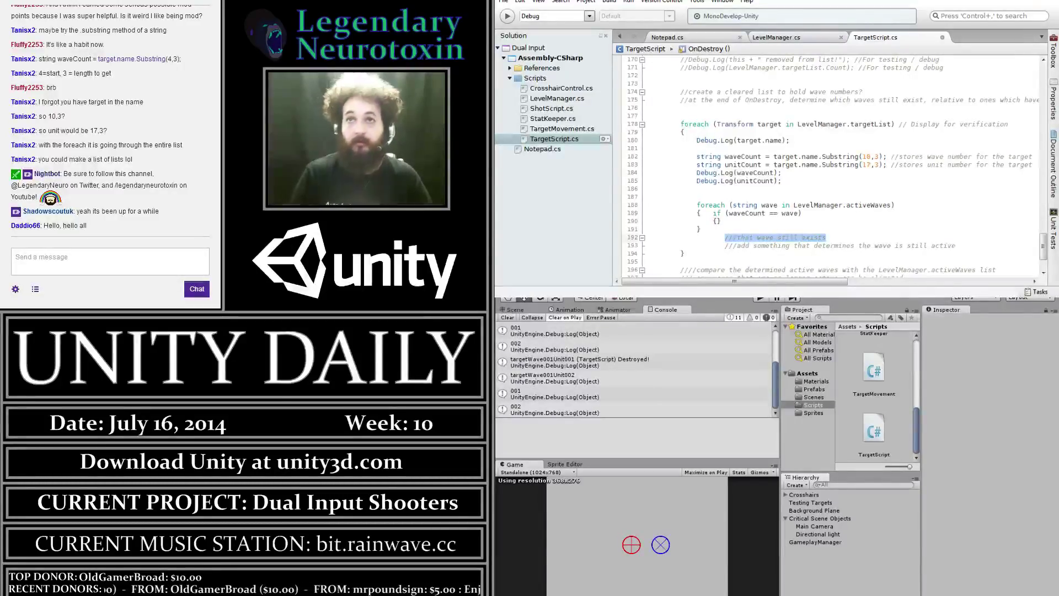
key("Delete")
left_click_drag(725, 246, 961, 246)
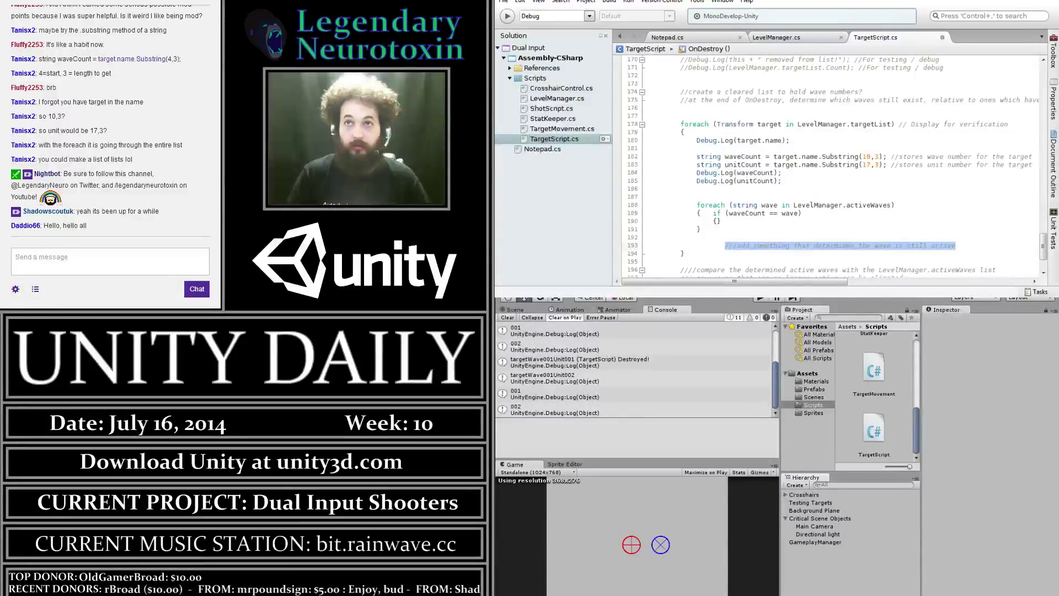
left_click(725, 238)
key("BackSpace")
type("///add something that determines the wave is still active")
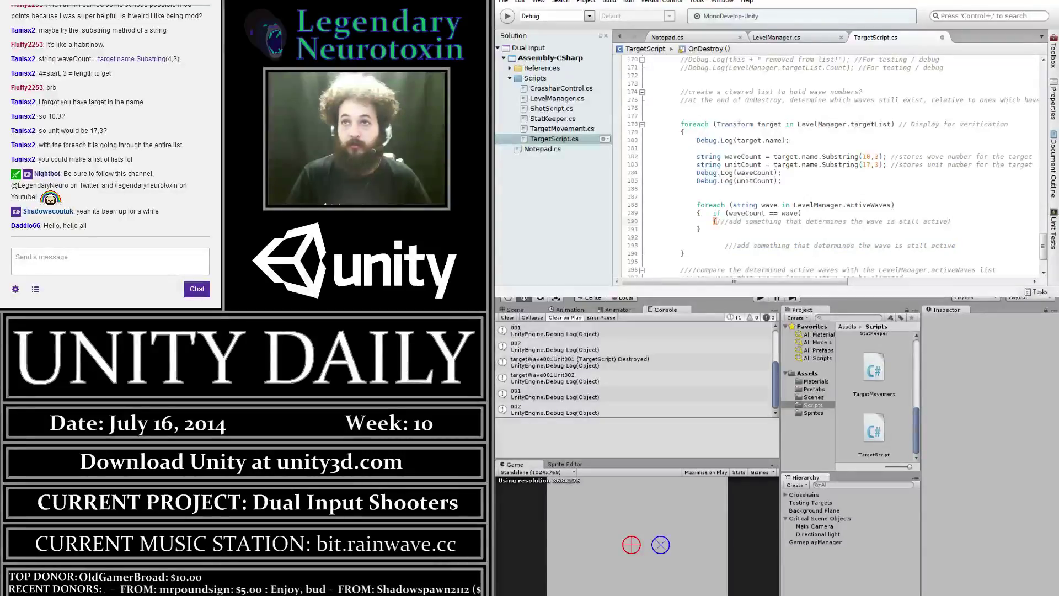
Turn the pasted note into a /* */ block comment and delete the leftover comment and blank lines
left_click(878, 221)
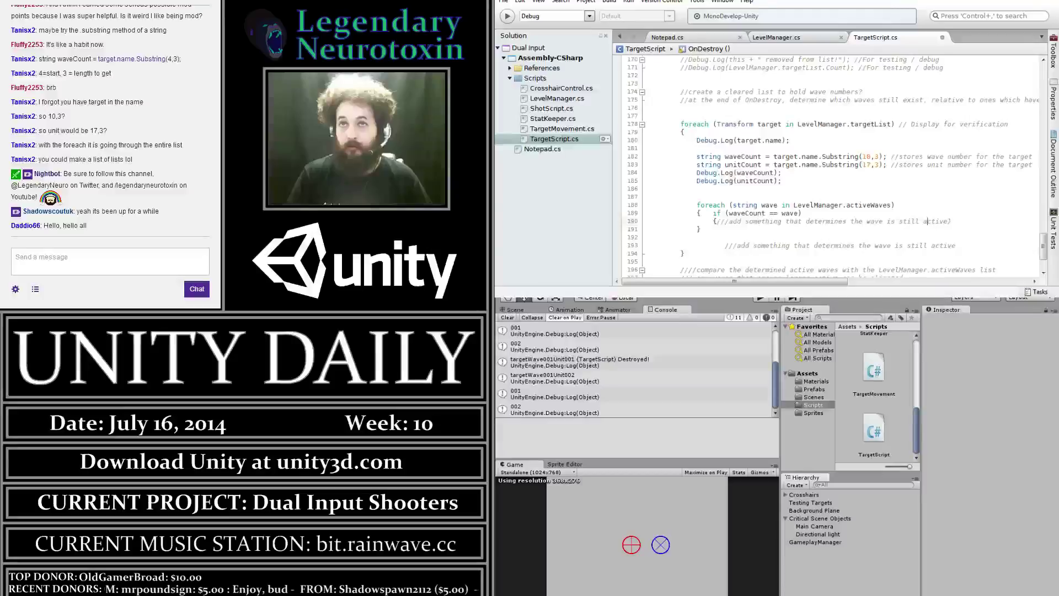
left_click(728, 221)
key("BackSpace")
key("BackSpace")
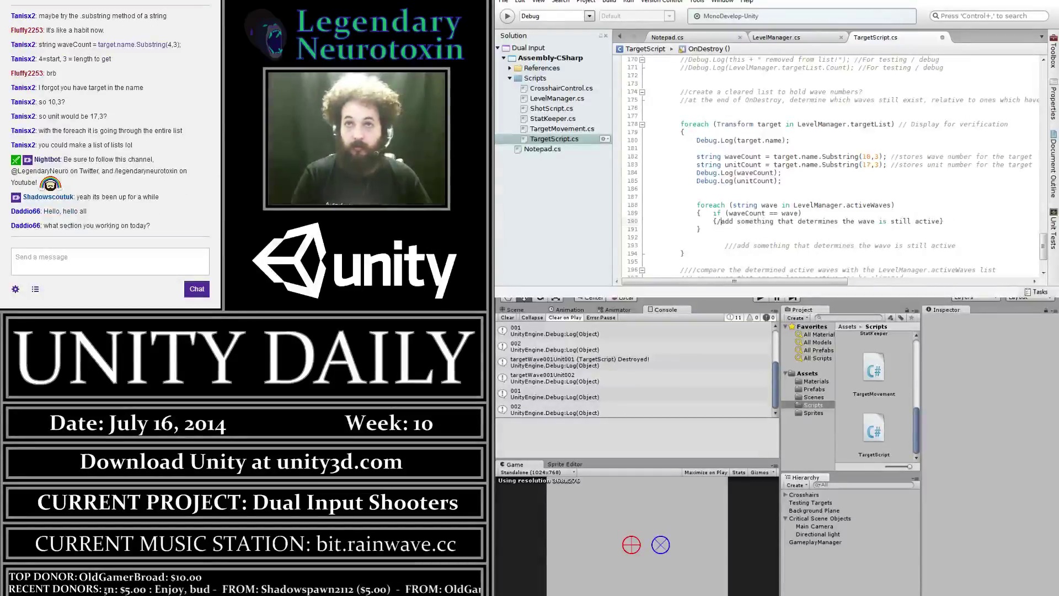
type("*")
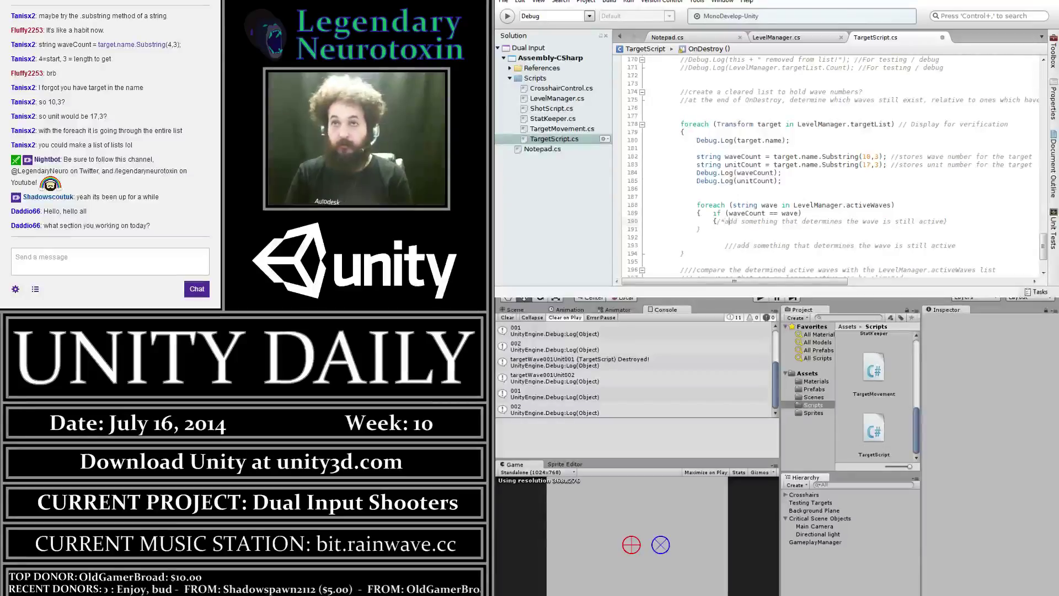
left_click(948, 221)
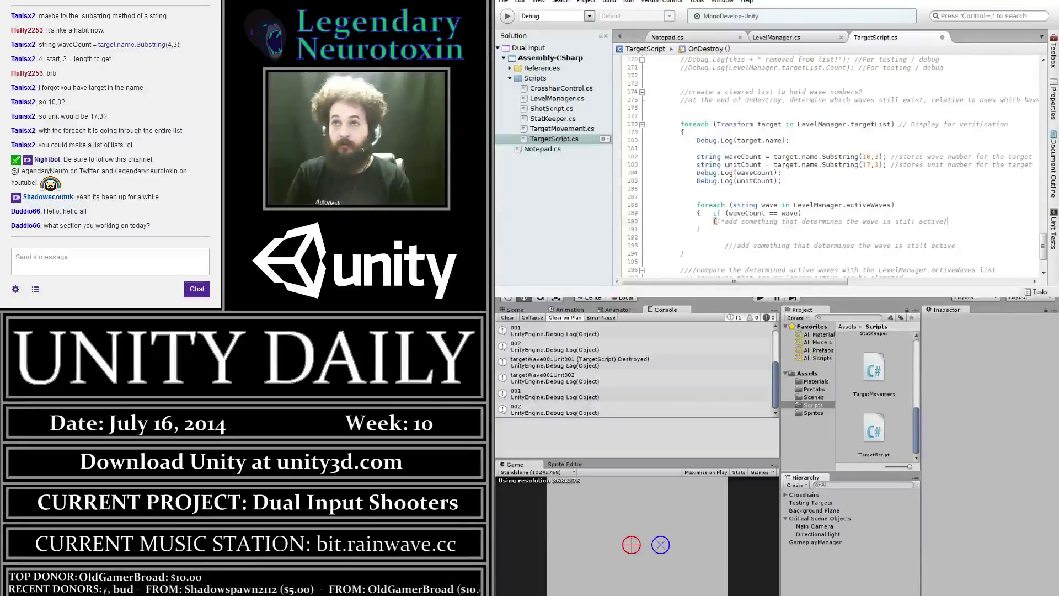
type("*/")
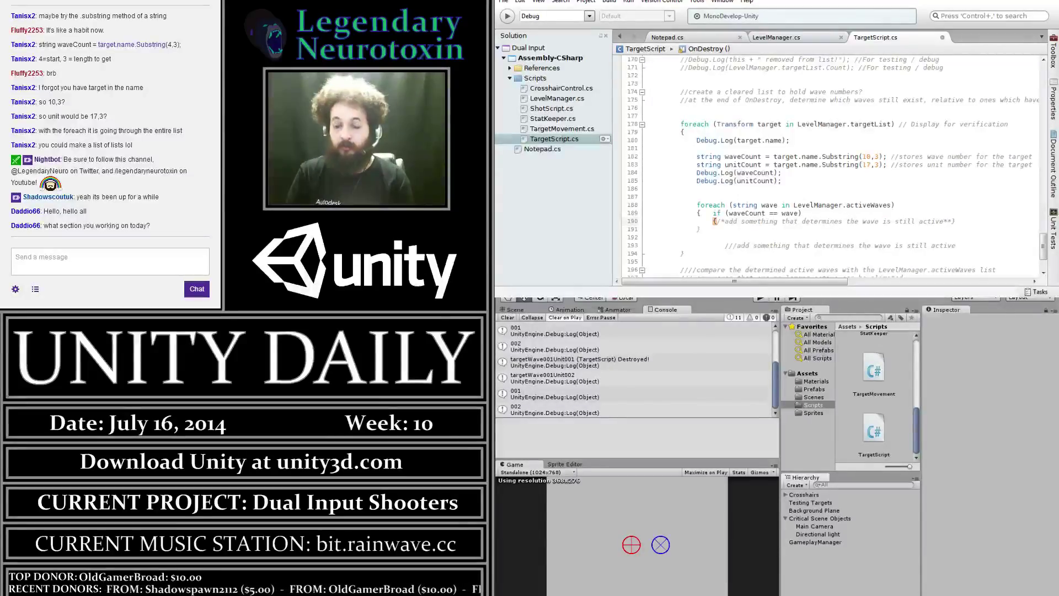
key("Down")
key("Down")
key("Down")
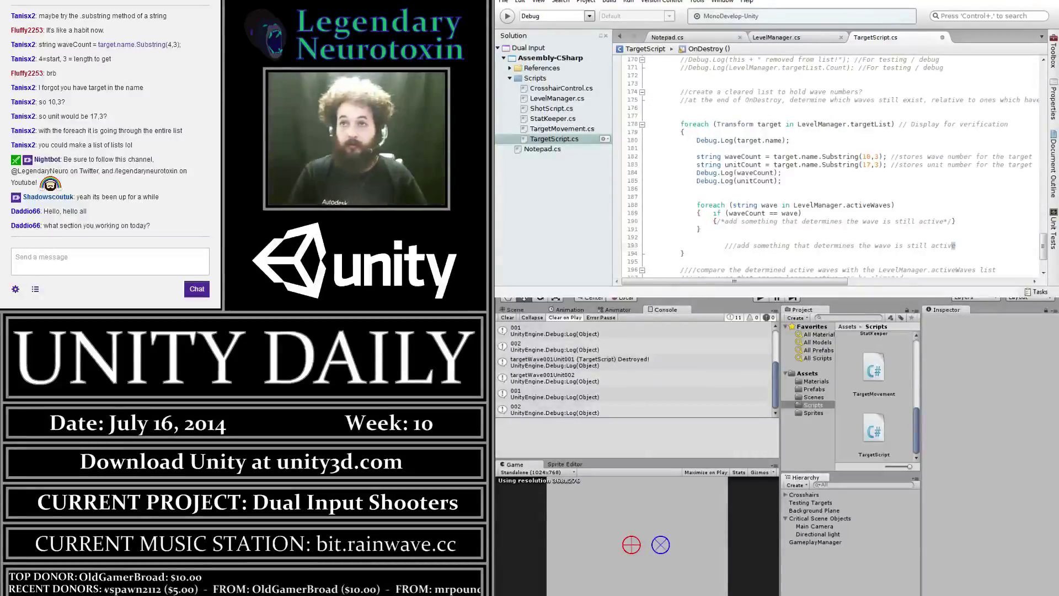
key("shift+Home")
key("BackSpace")
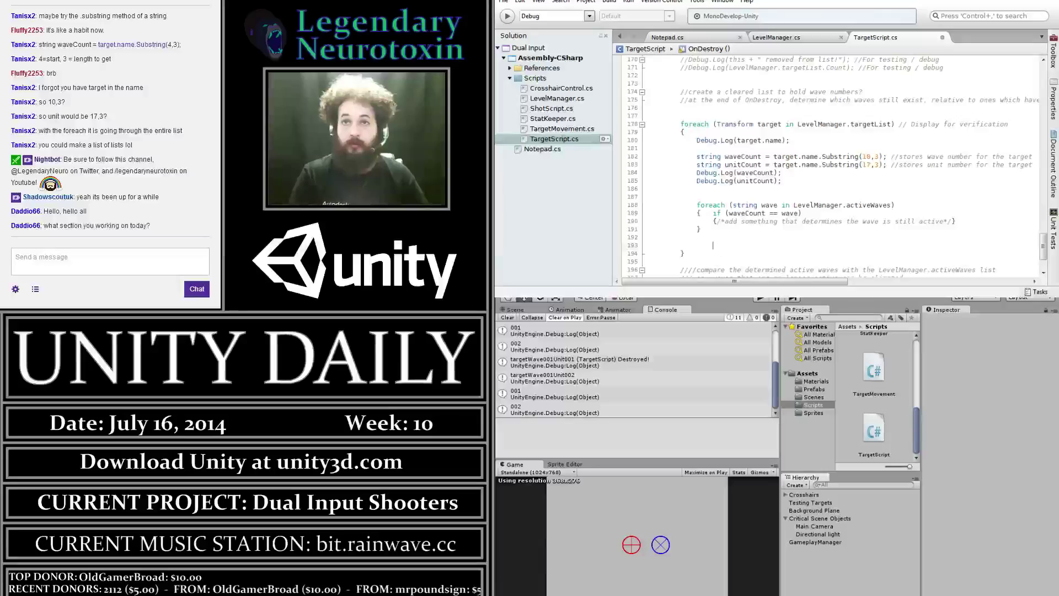
key("BackSpace")
key("BackSpace")
key("BackSpace")
key("BackSpace")
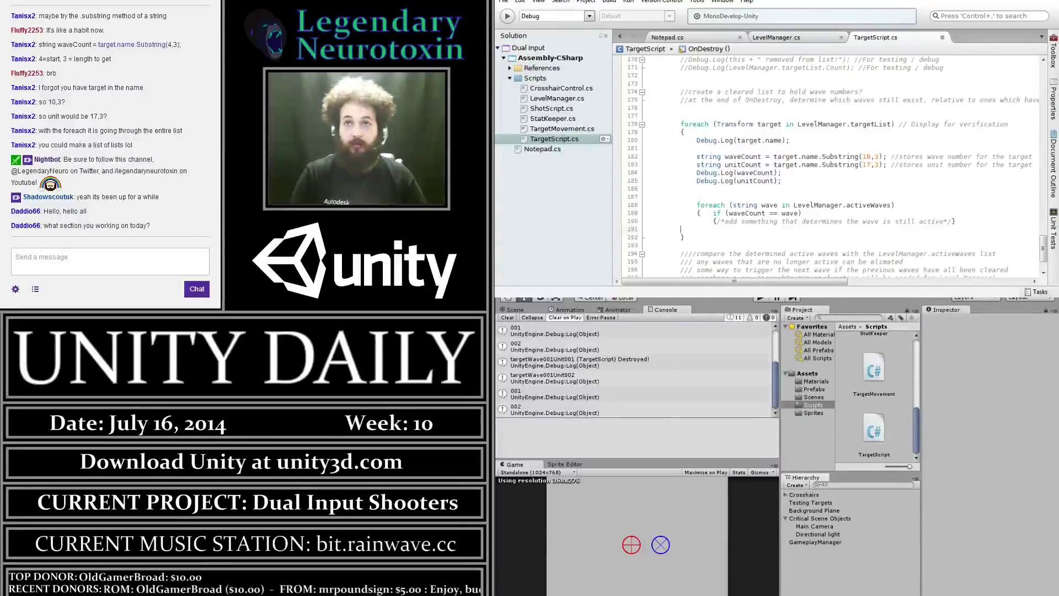
type("}")
left_click(685, 237)
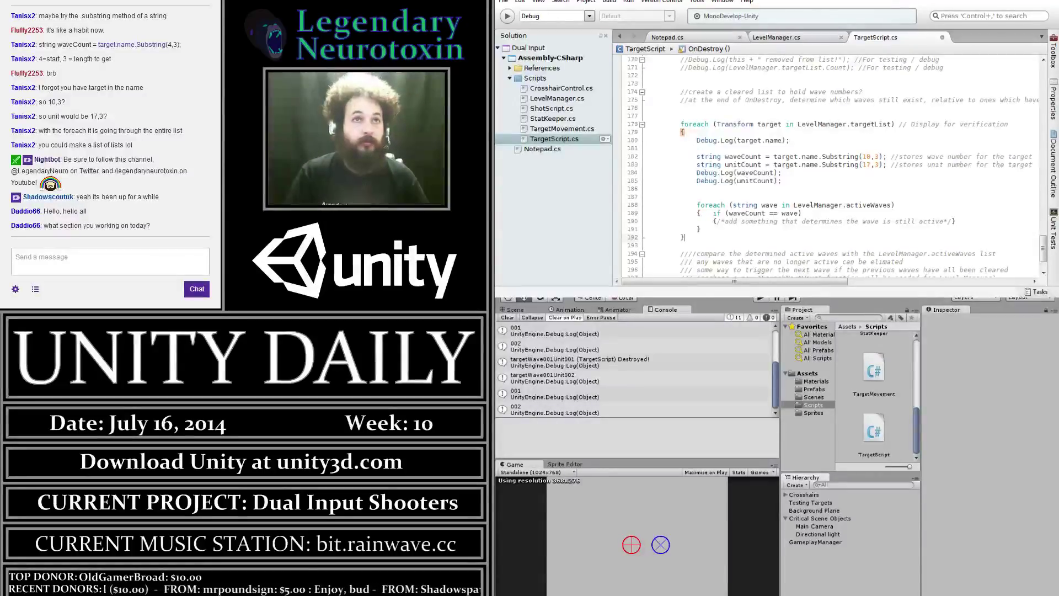
Save TargetScript.cs with the OnDestroy loop over activeWaves and its placeholder if block
key("ctrl+s")
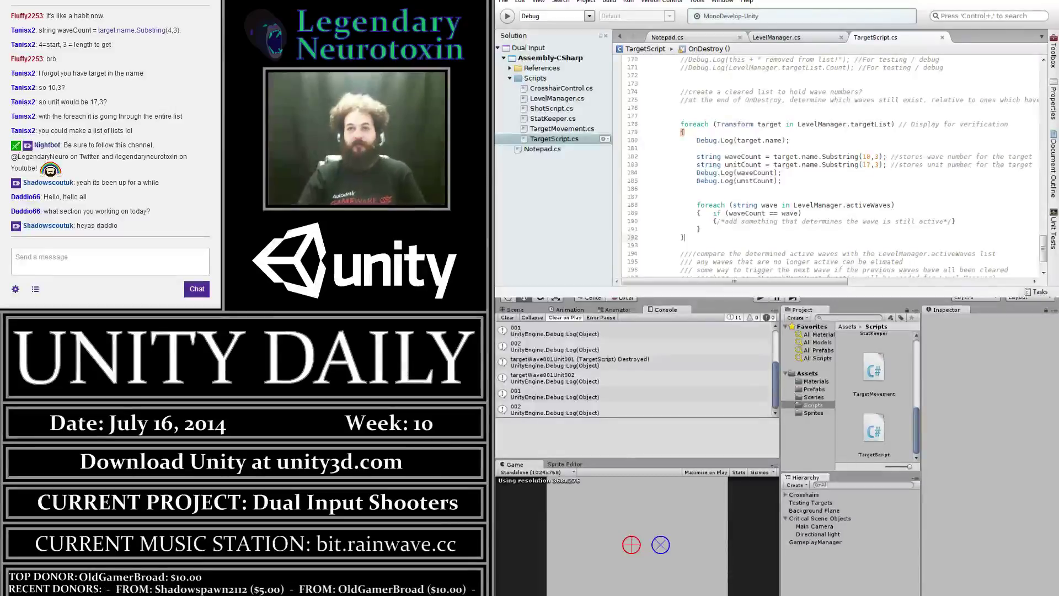
left_click(700, 229)
left_click(721, 221)
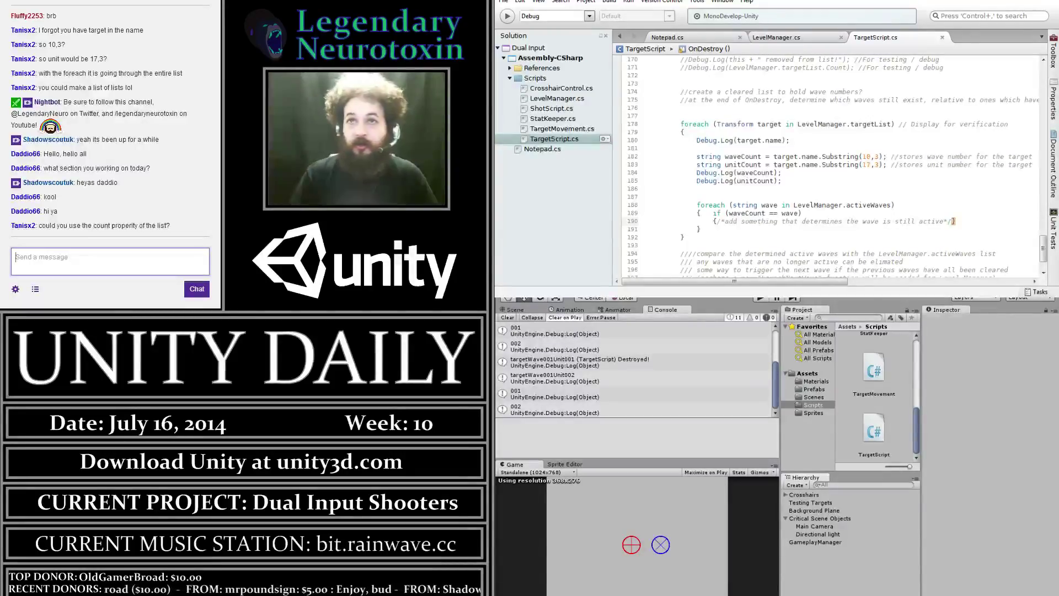
Add a Debug.Log of "Wave Still Active: " plus waveCount inside the if block and save
left_click(717, 222)
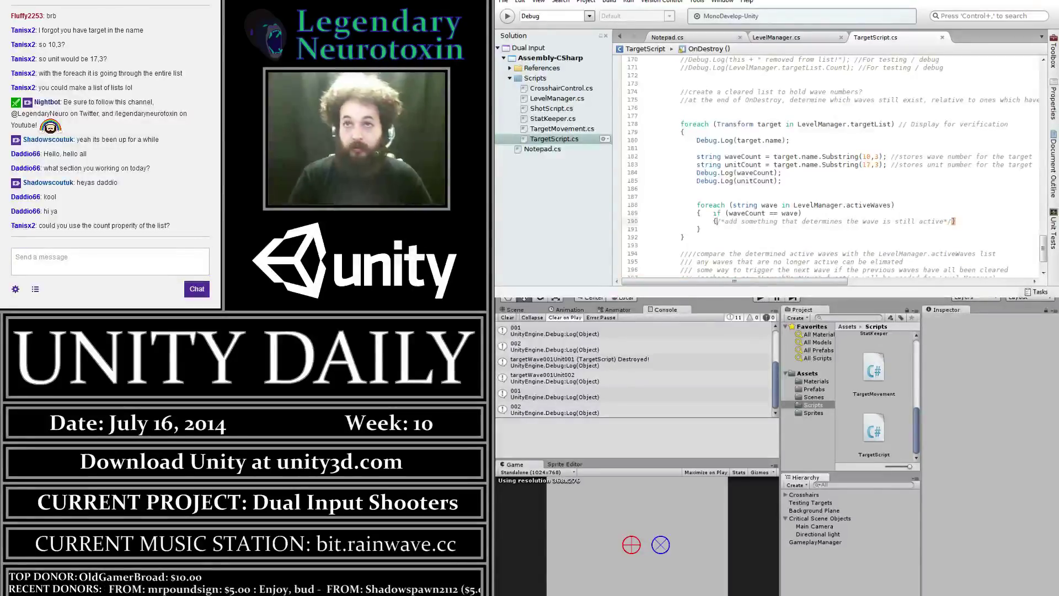
key("Return")
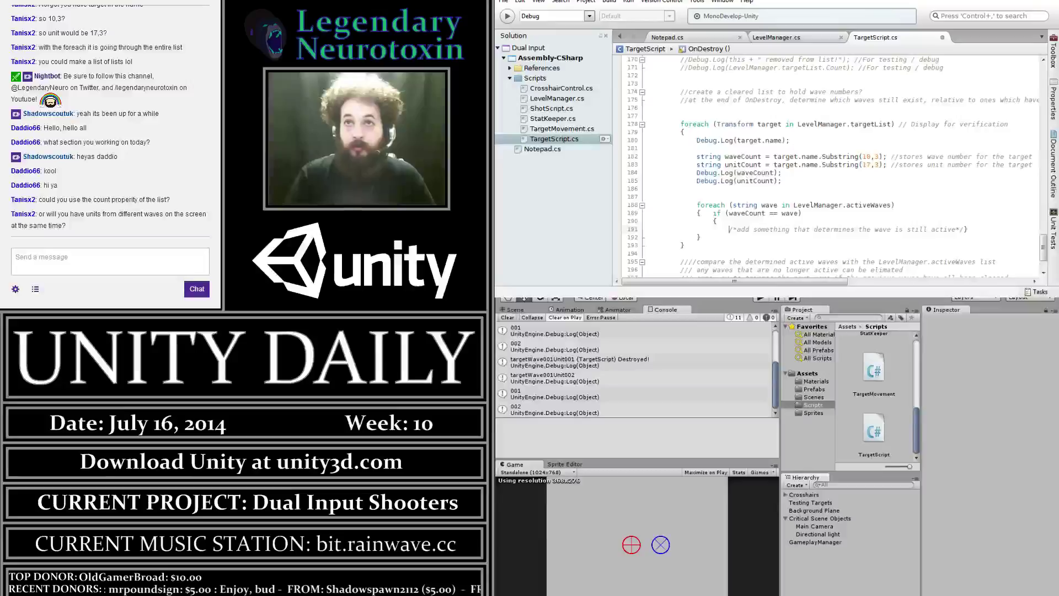
left_click(967, 229)
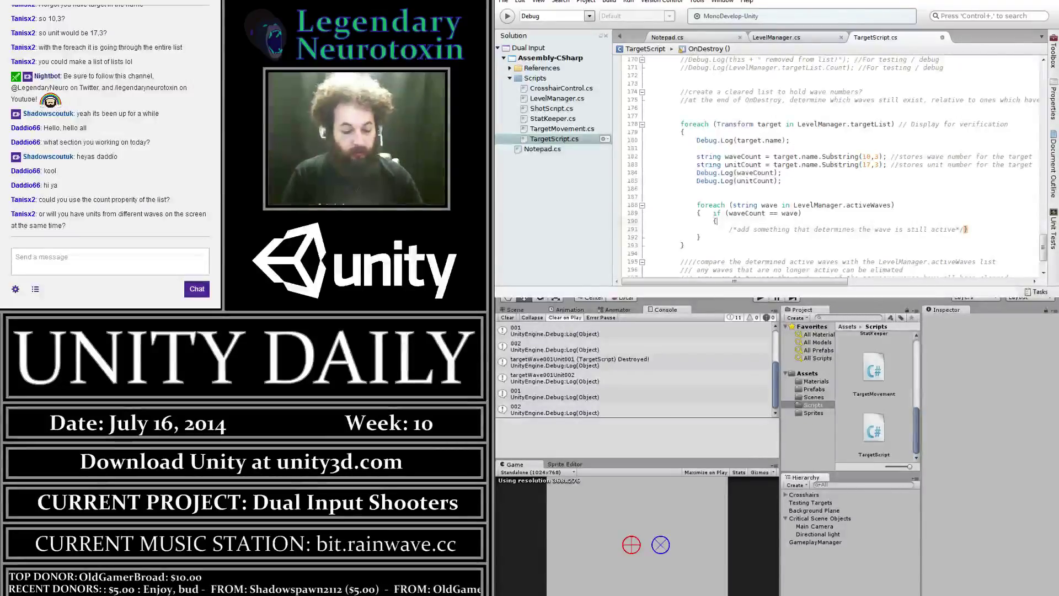
type("Debug")
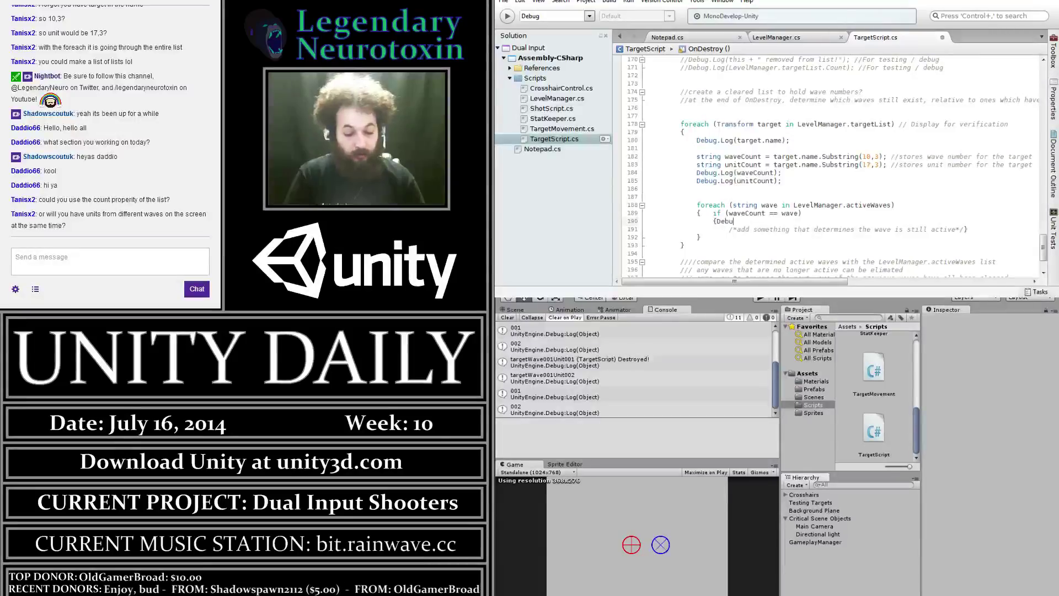
type(".Log")
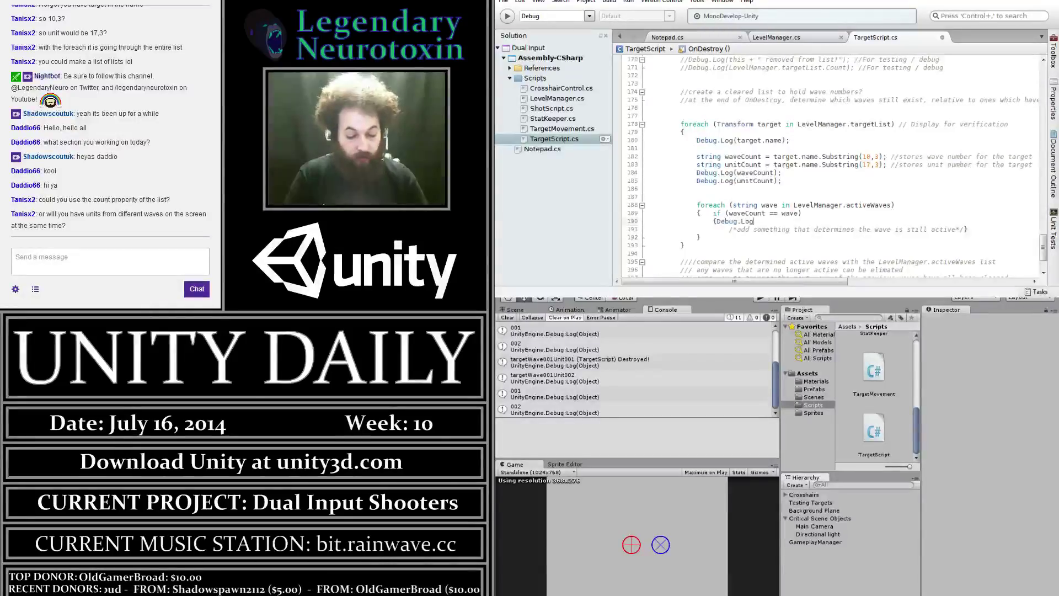
type(" (")
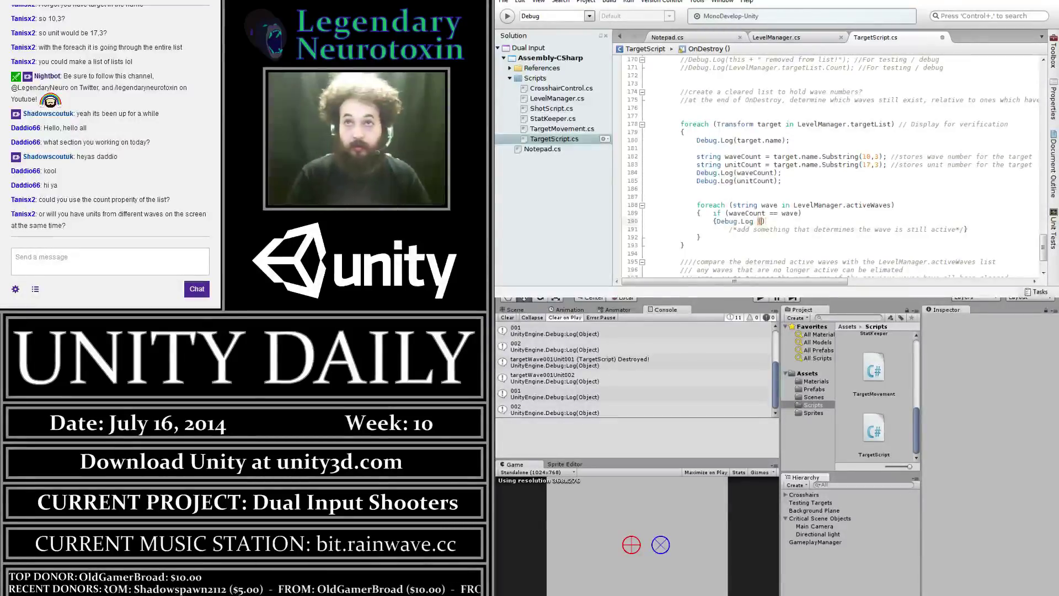
type("\"w")
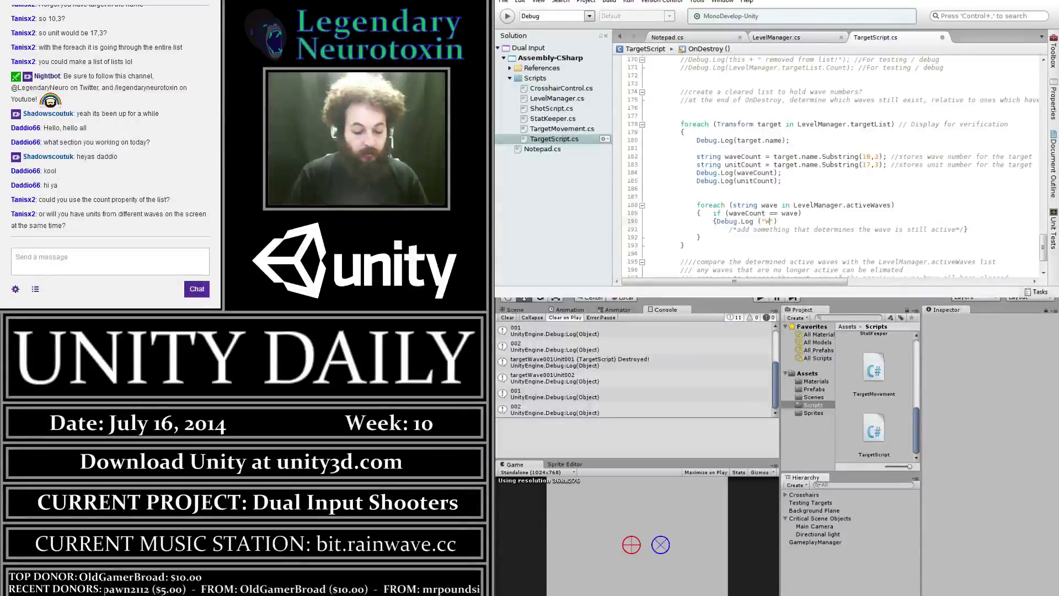
type("Still Ac")
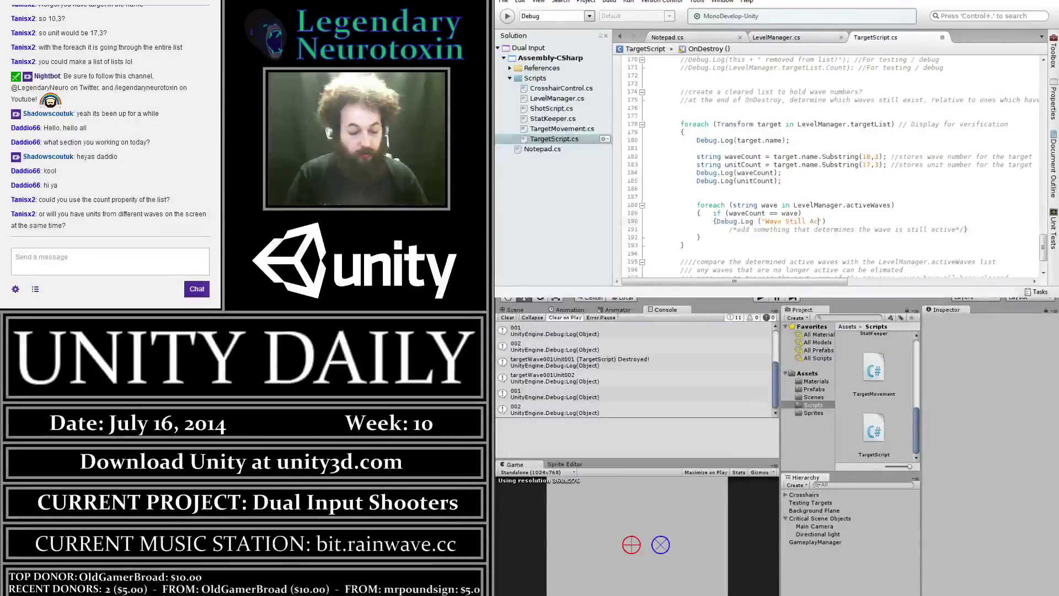
type("ve\"")
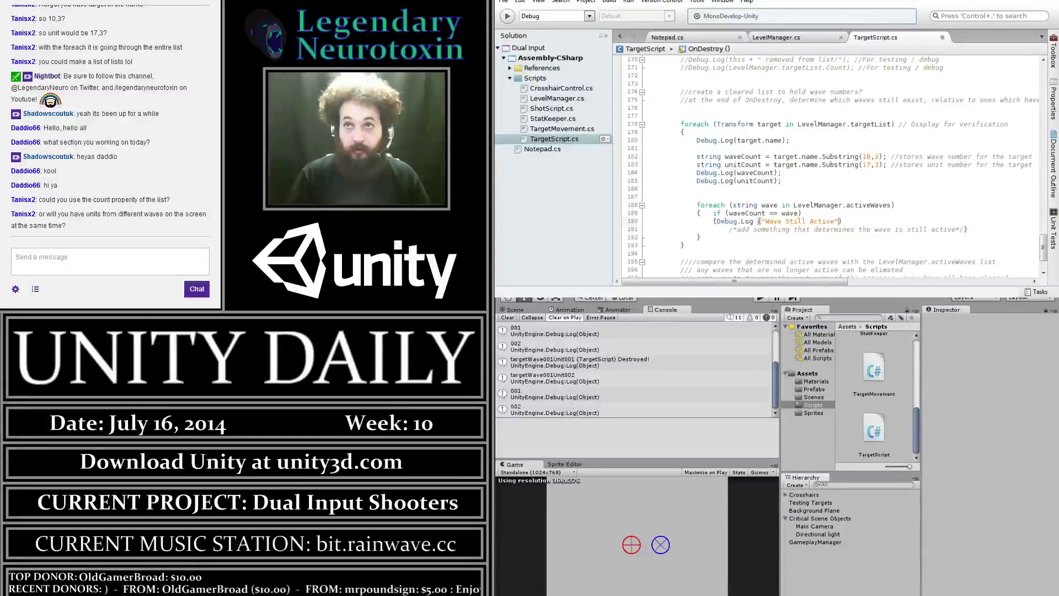
type(": \"")
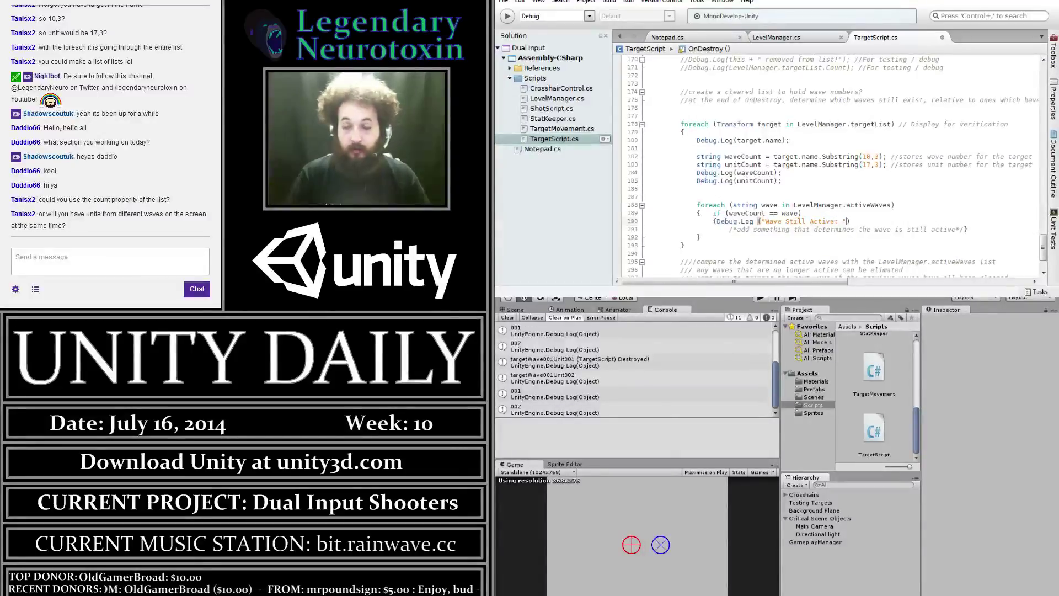
type("waveCount")
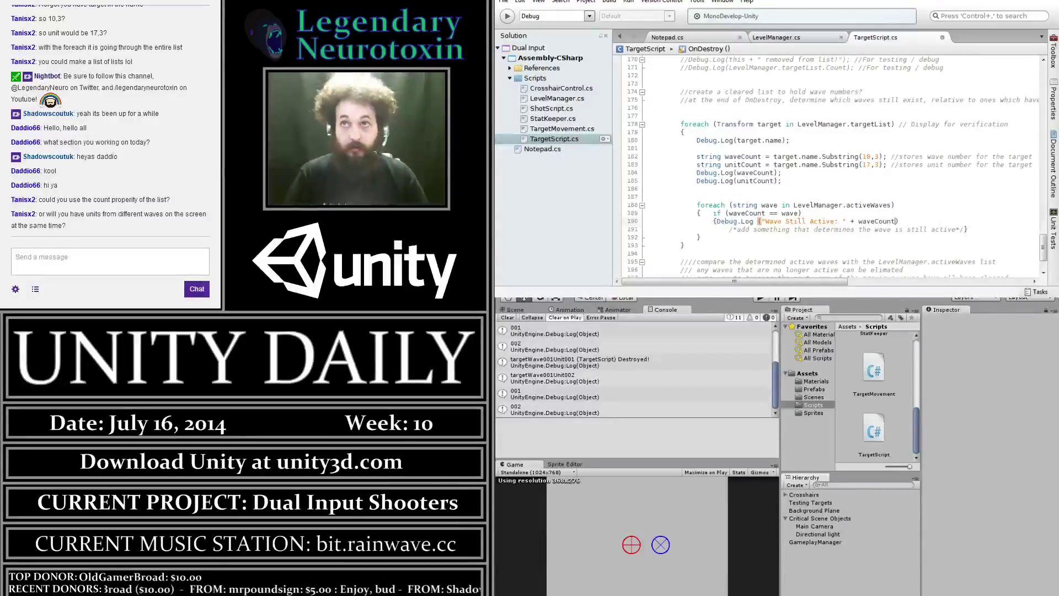
type(";")
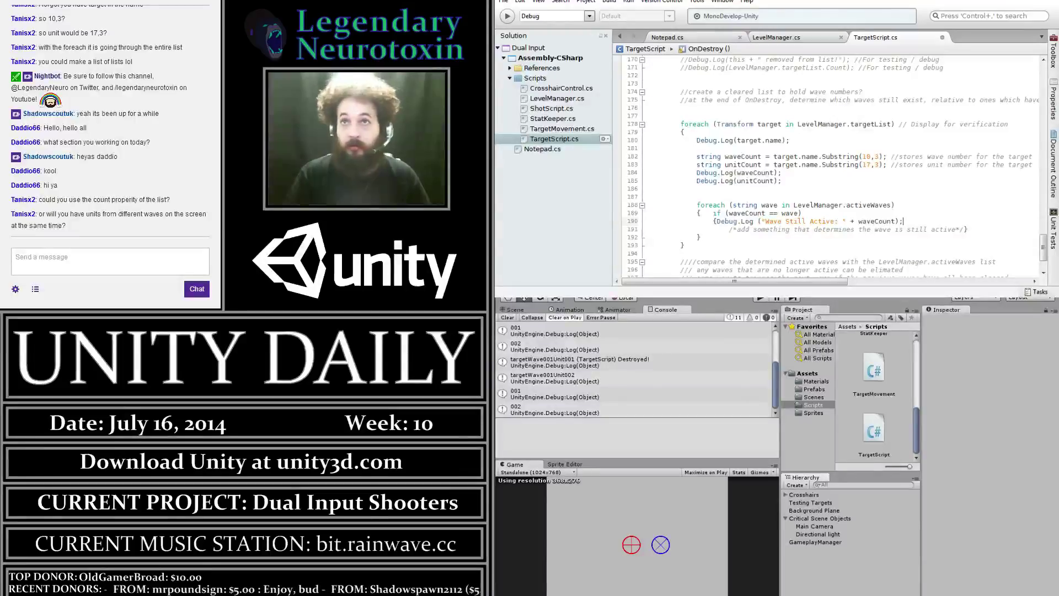
key("ctrl+s")
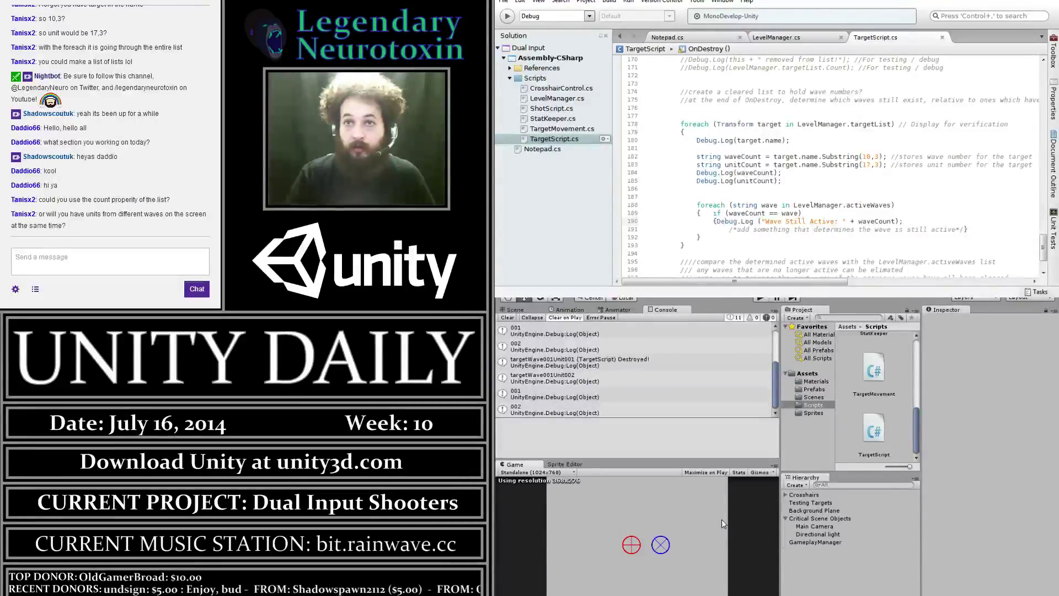
Test-run the game, then open the NullReferenceException's source line in LevelManager.cs
left_click(759, 299)
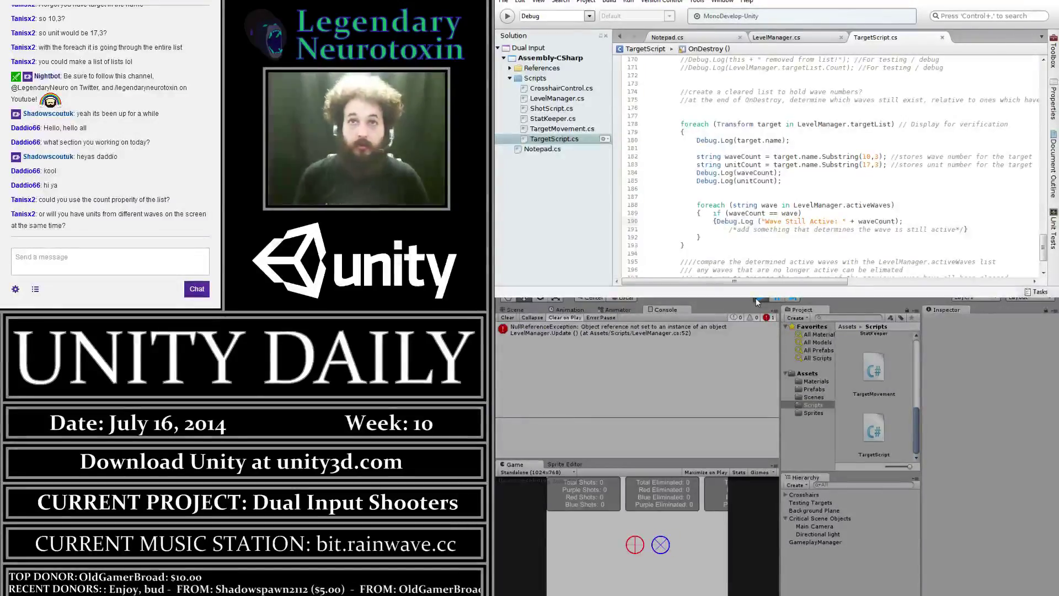
left_click(759, 299)
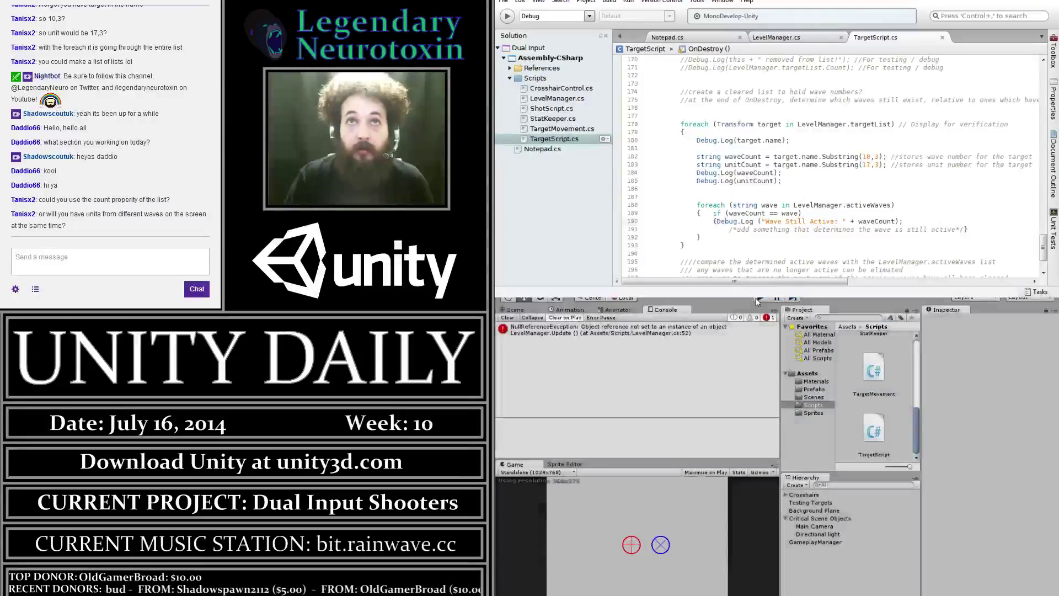
left_click(666, 334)
double_click(666, 334)
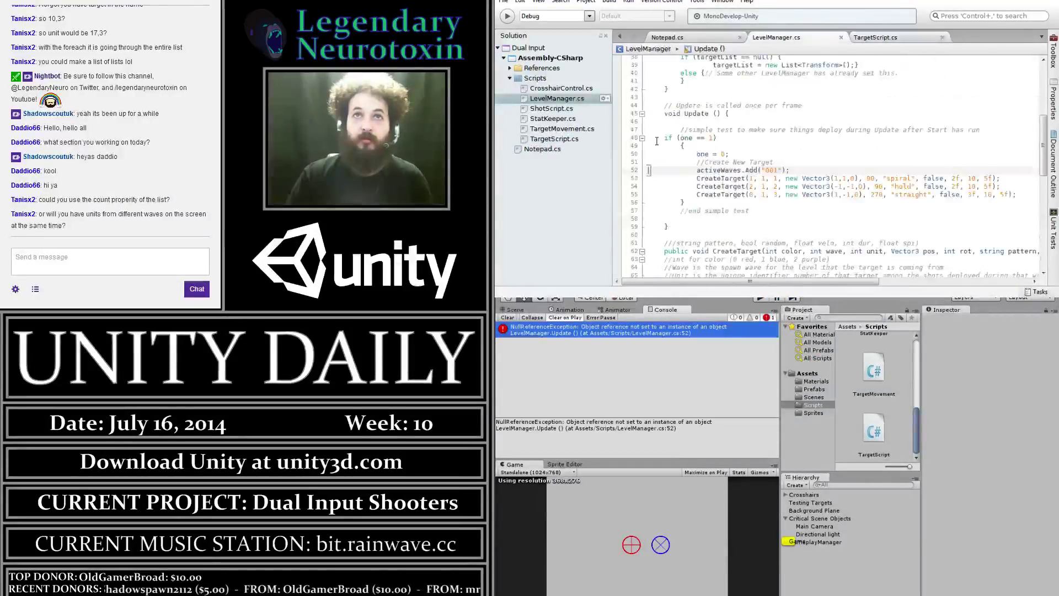
Select the targetList null-check if/else block in Awake
scroll(657, 141, "up", 1)
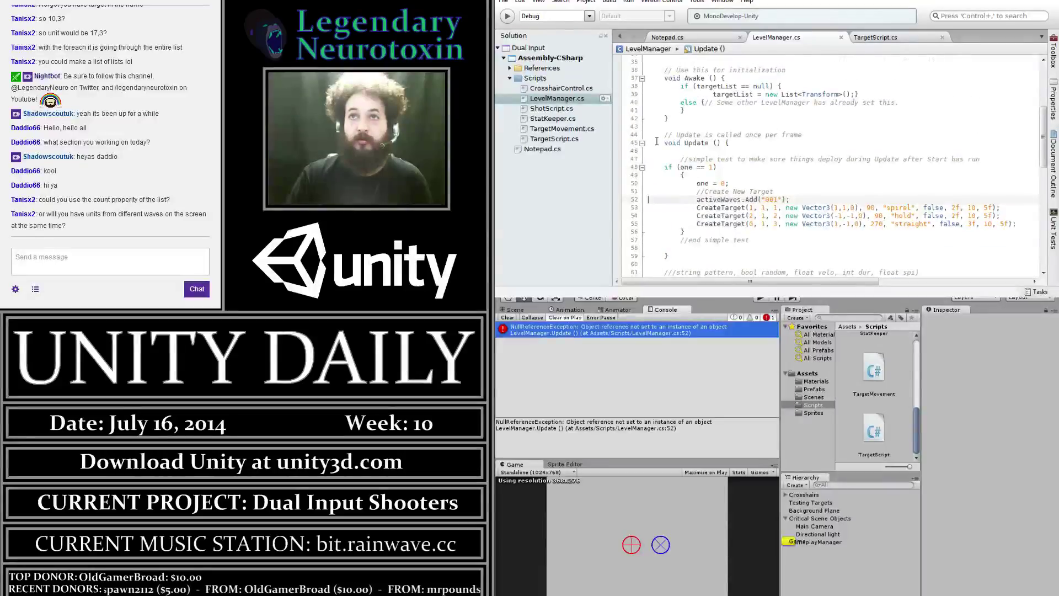
scroll(657, 141, "up", 1)
scroll(657, 141, "up", 1)
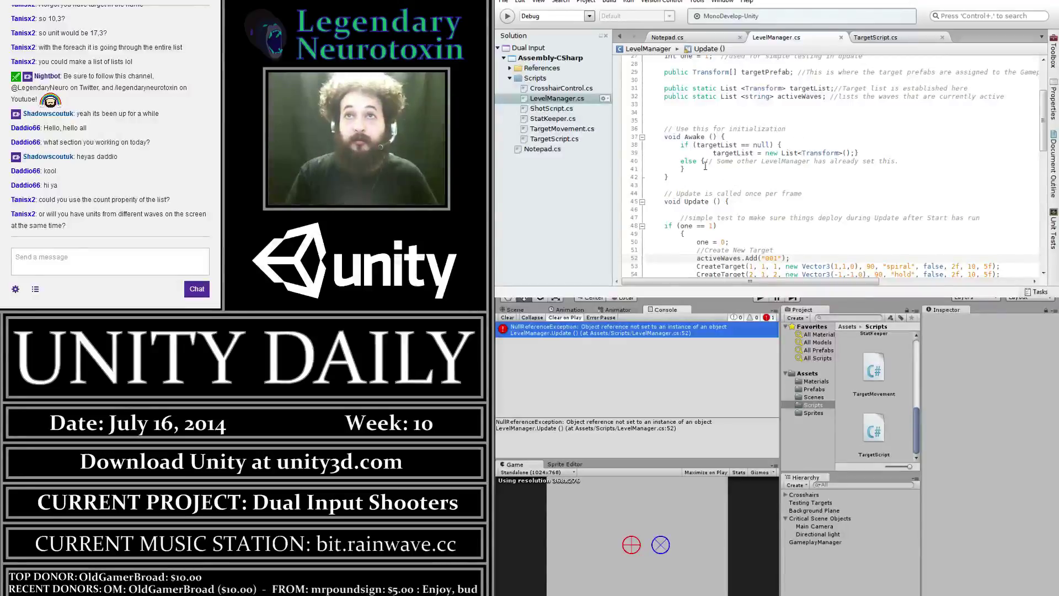
left_click_drag(702, 171, 680, 147)
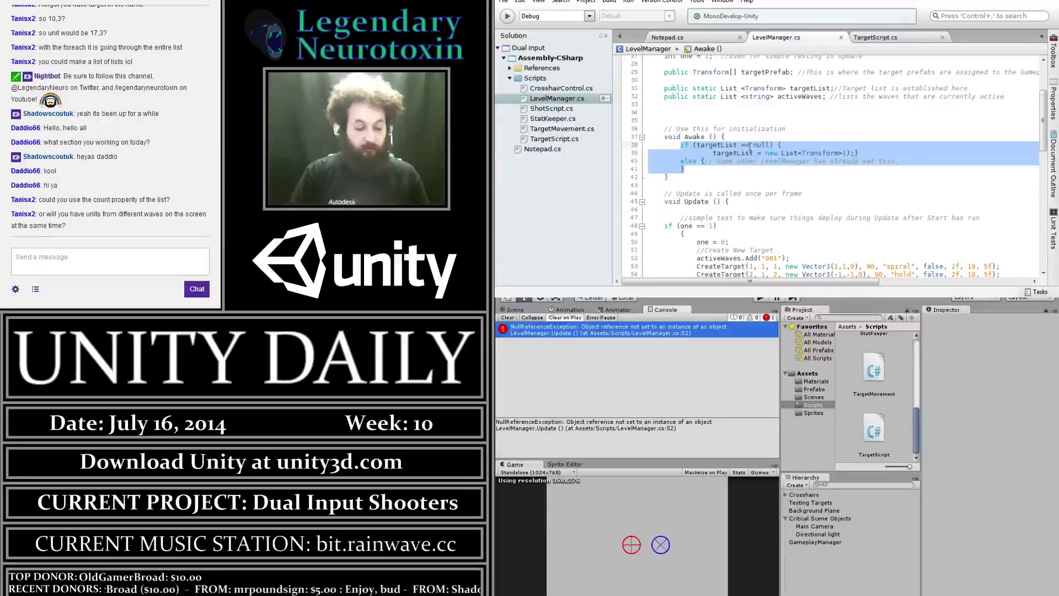
Paste a copy of the targetList null-check block below the original
left_click(681, 161)
left_click(686, 169)
key("Return")
key("Return")
key("ctrl+v")
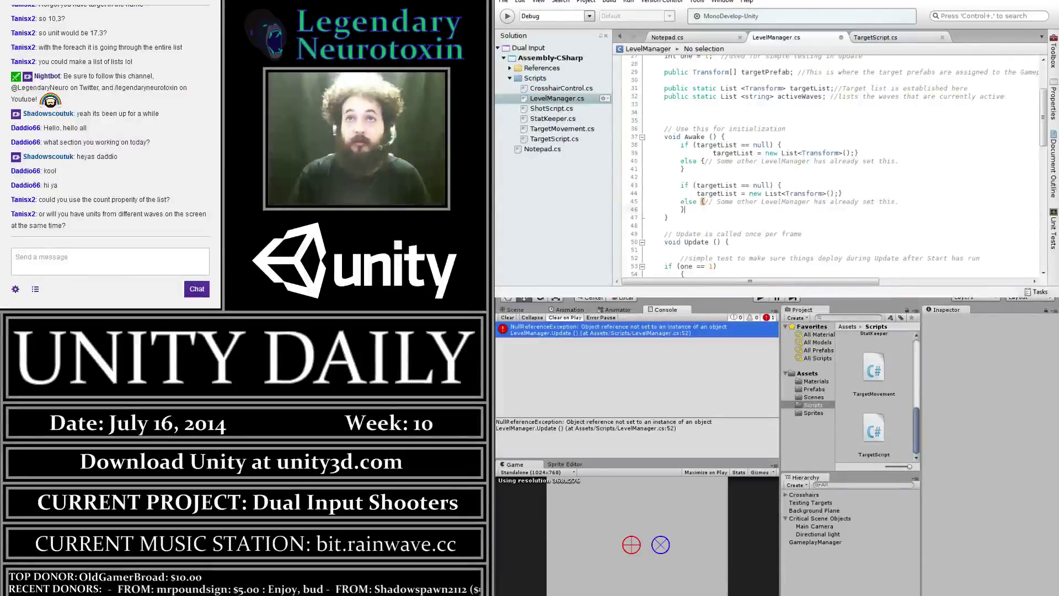
Rename targetList to activeWaves in the copy and change its list type to List<String>
left_click(689, 186)
key("BackSpace")
key("BackSpace")
key("BackSpace")
type("activ")
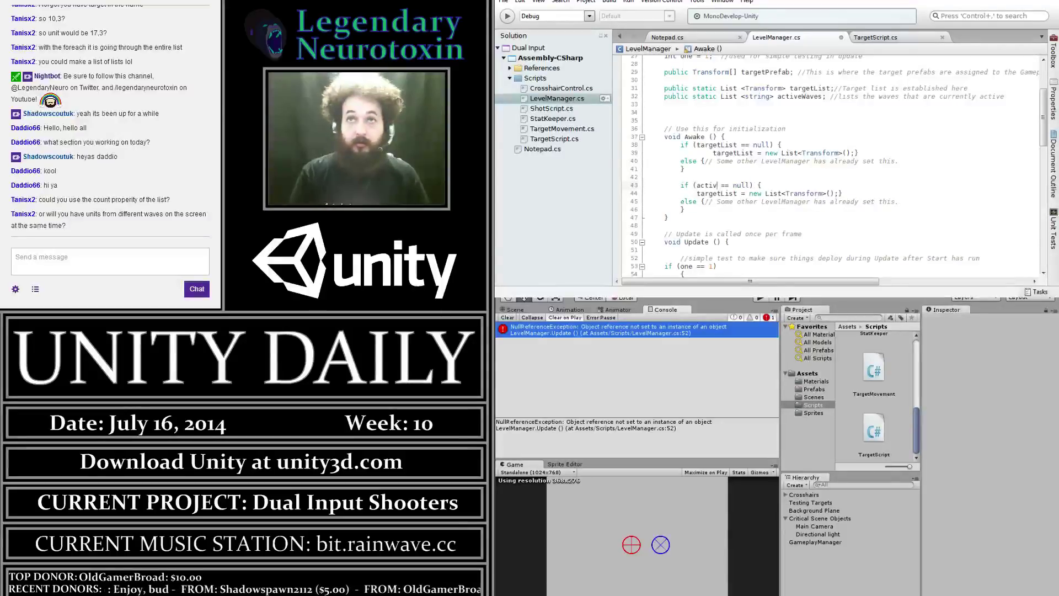
type("eWaves")
left_click_drag(740, 193, 697, 193)
type("activeWaves")
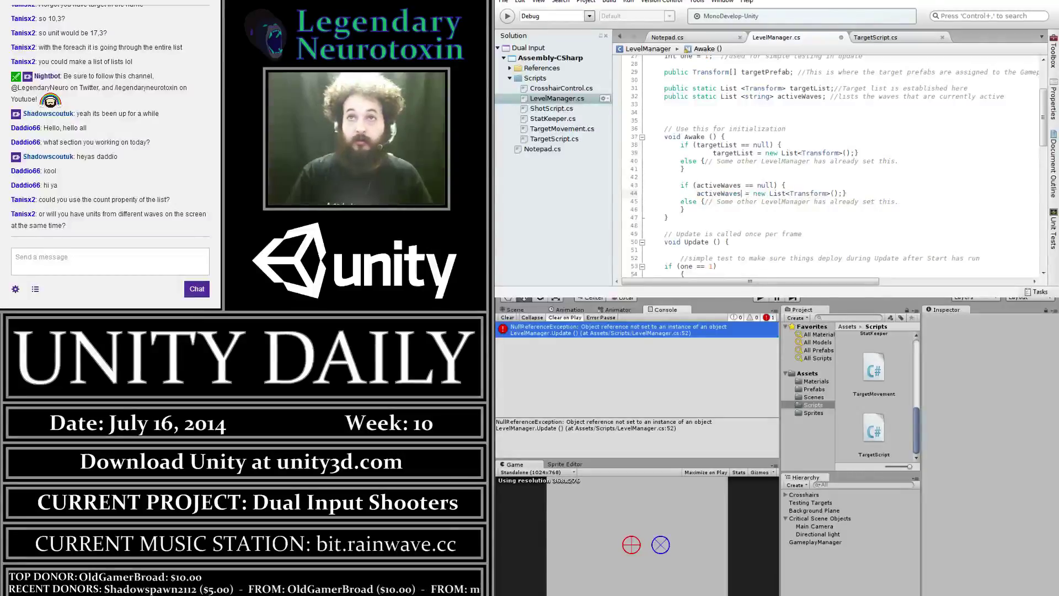
left_click_drag(790, 193, 823, 193)
type("Stri")
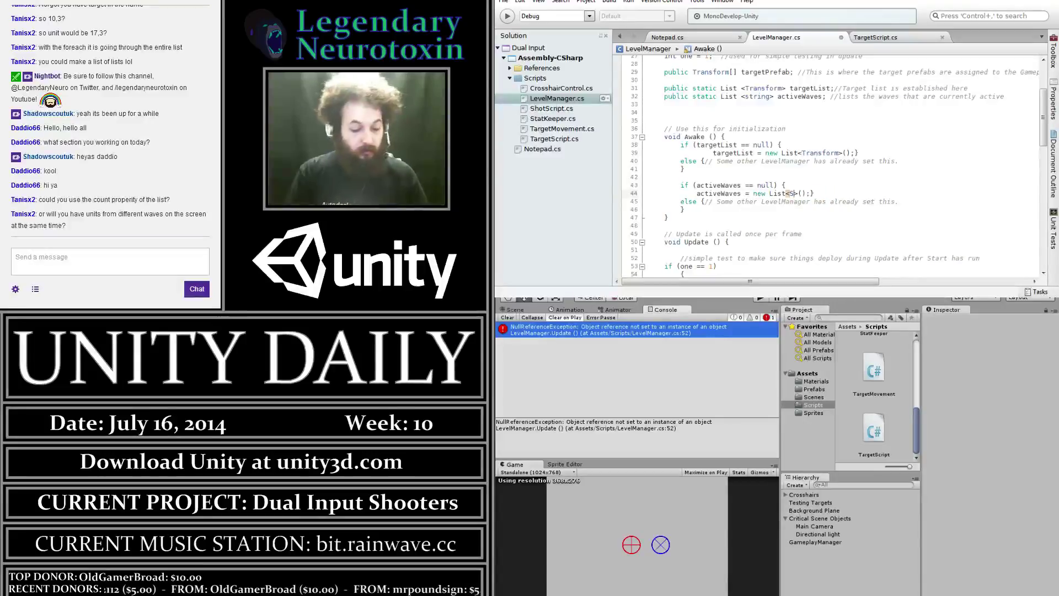
type("ng>")
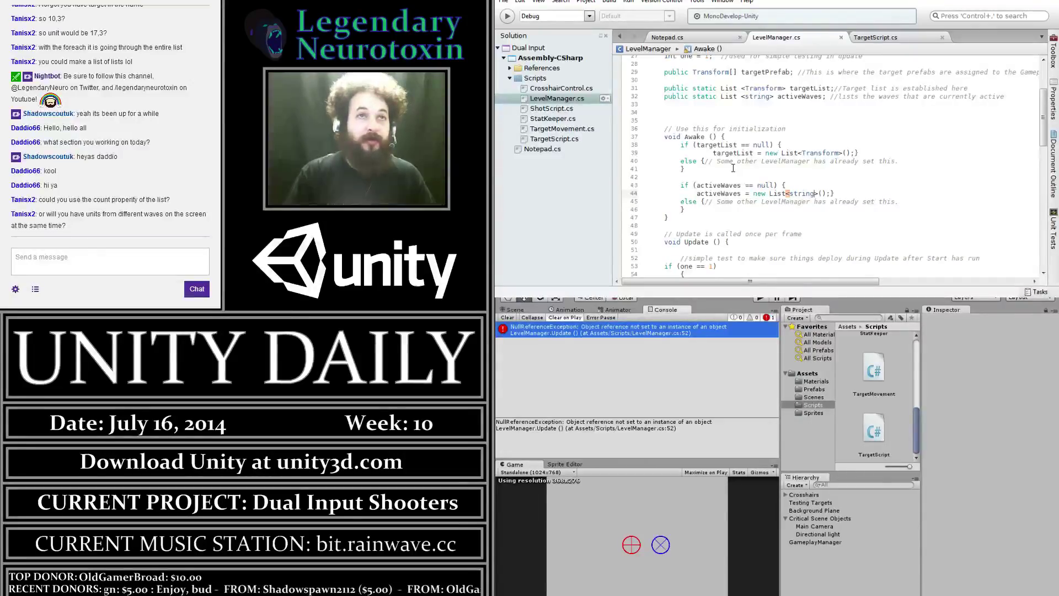
left_click(862, 232)
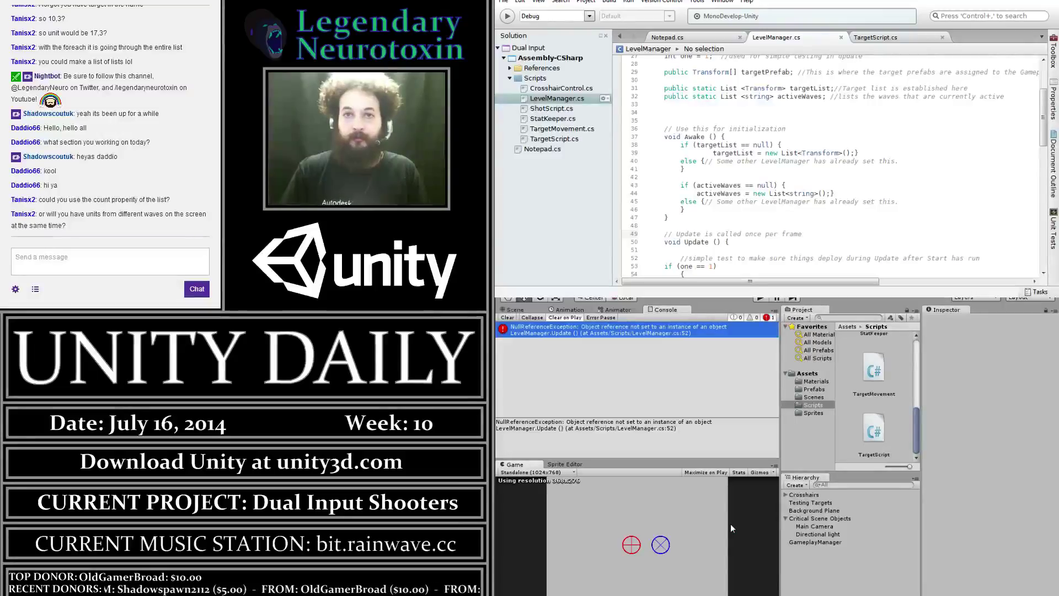
left_click(758, 299)
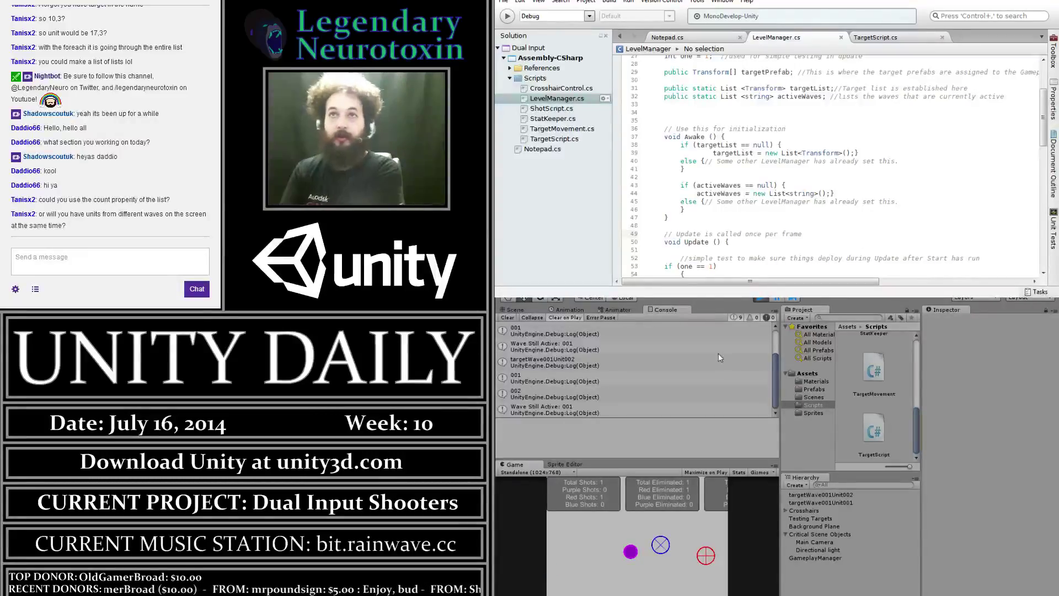
Stop and restart the game to check that 'Wave Still Active: 001' logs without errors
left_click(761, 302)
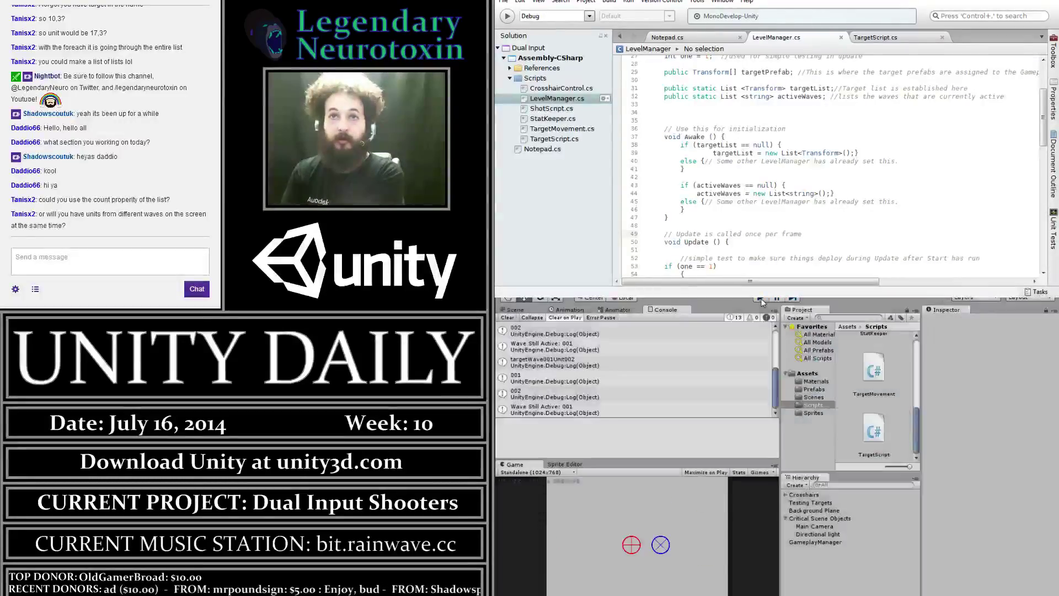
left_click(762, 302)
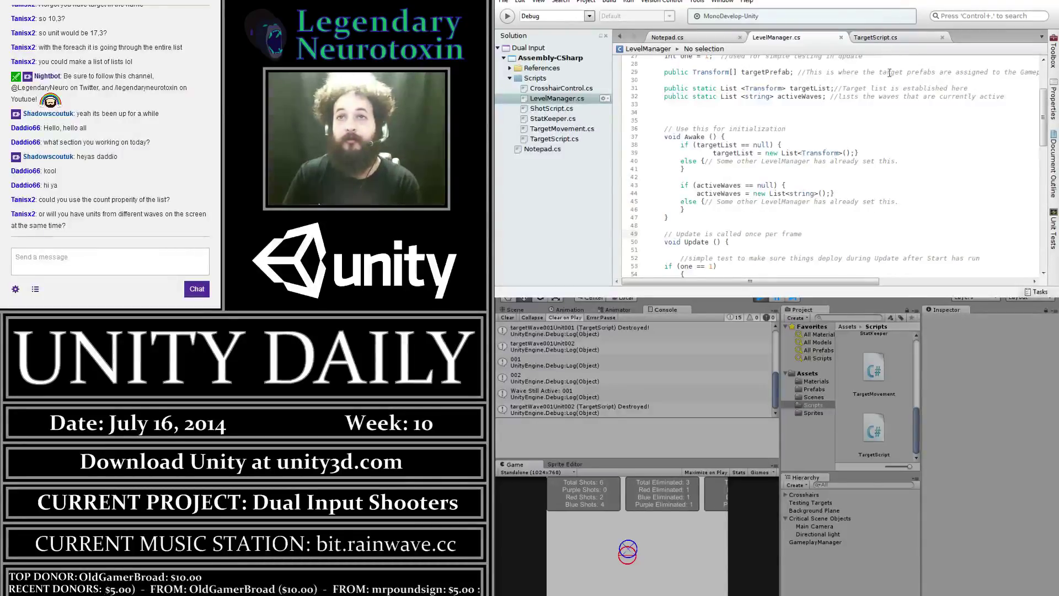
Scroll through LevelManager.cs to review the new activeWaves initialization
left_click(869, 127)
scroll(877, 145, "down", 6)
scroll(877, 145, "down", 6)
scroll(877, 144, "down", 4)
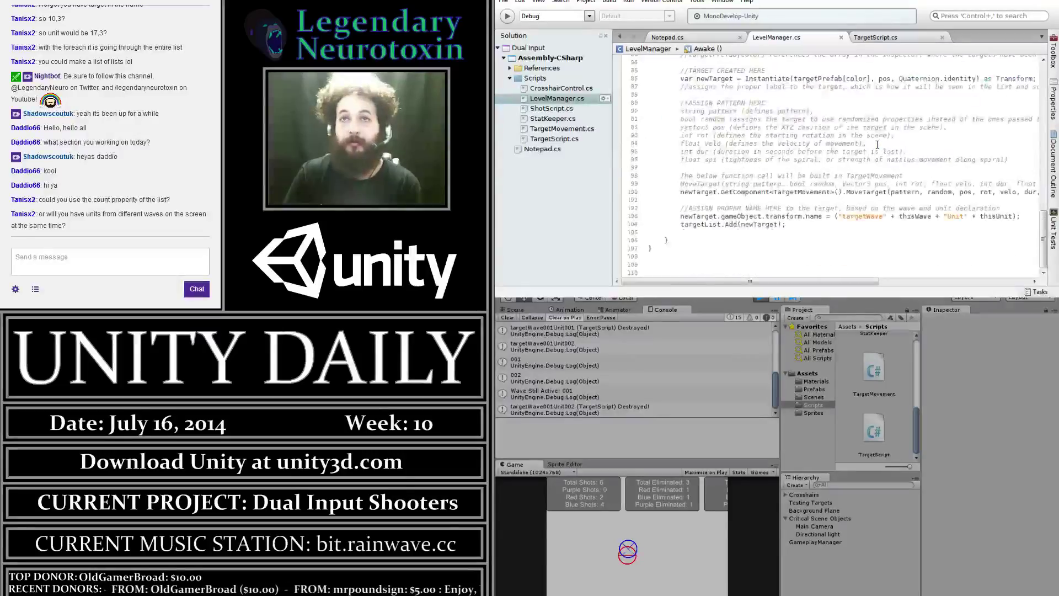
scroll(877, 145, "up", 5)
scroll(874, 138, "up", 5)
scroll(871, 127, "up", 5)
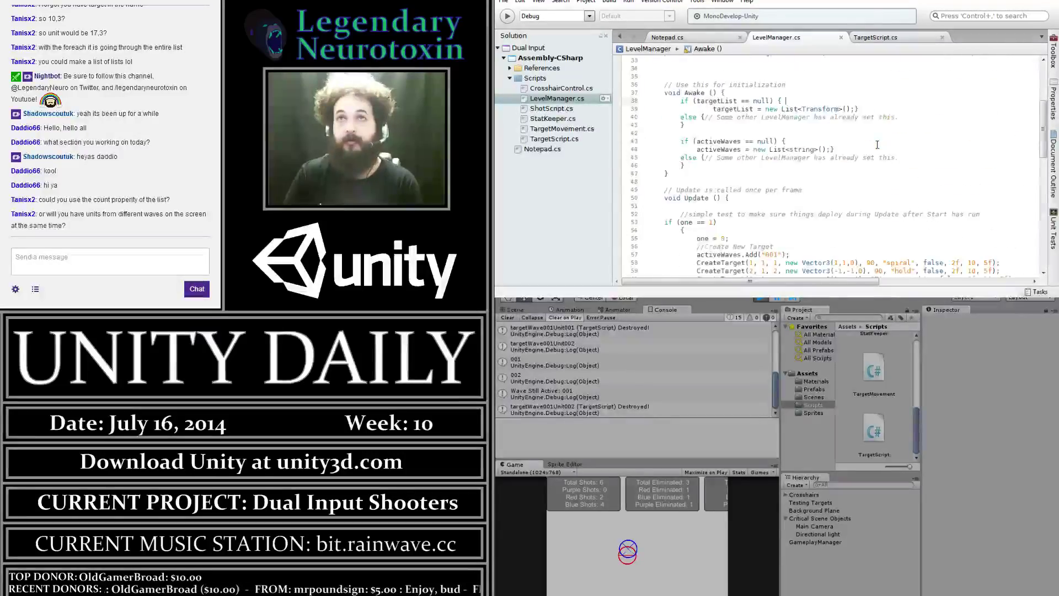
Review the TargetScript.cs wave loop, then go via LevelManager.cs to the Notepad.cs notes
left_click(876, 38)
scroll(894, 100, "down", 3)
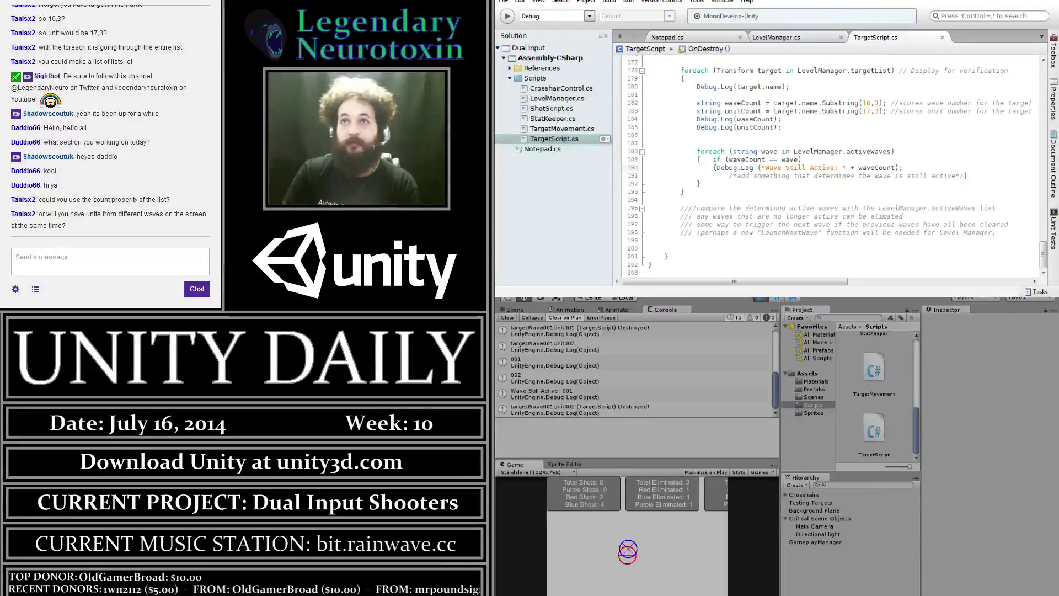
left_click(791, 39)
scroll(809, 69, "up", 7)
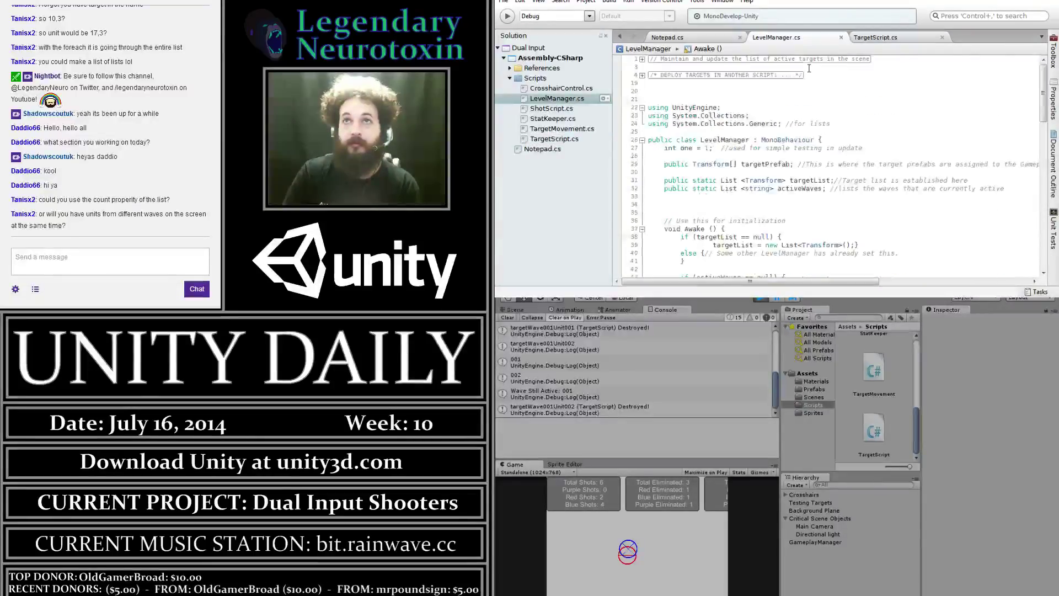
left_click(683, 39)
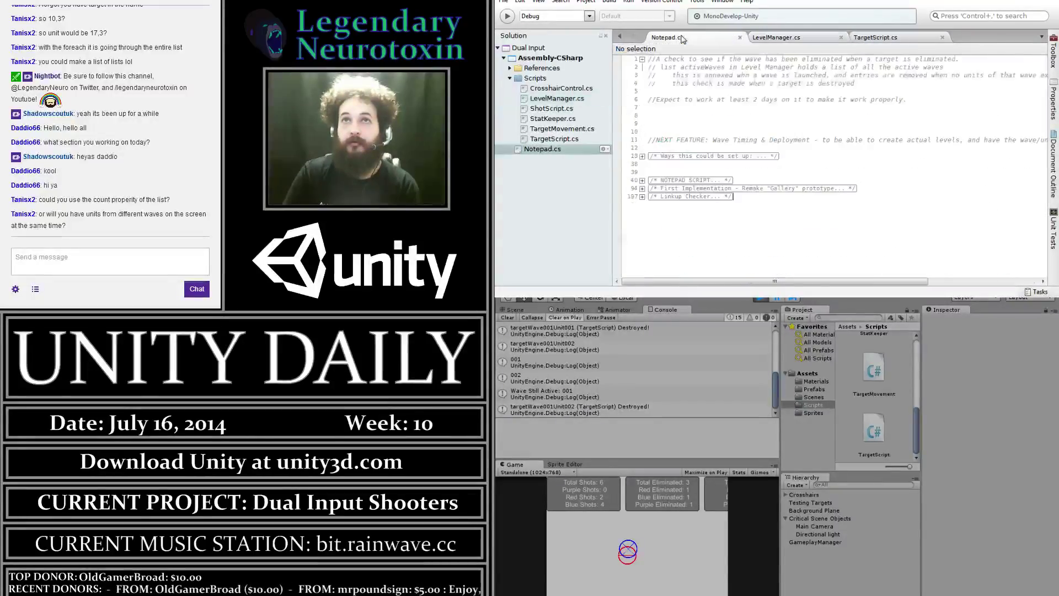